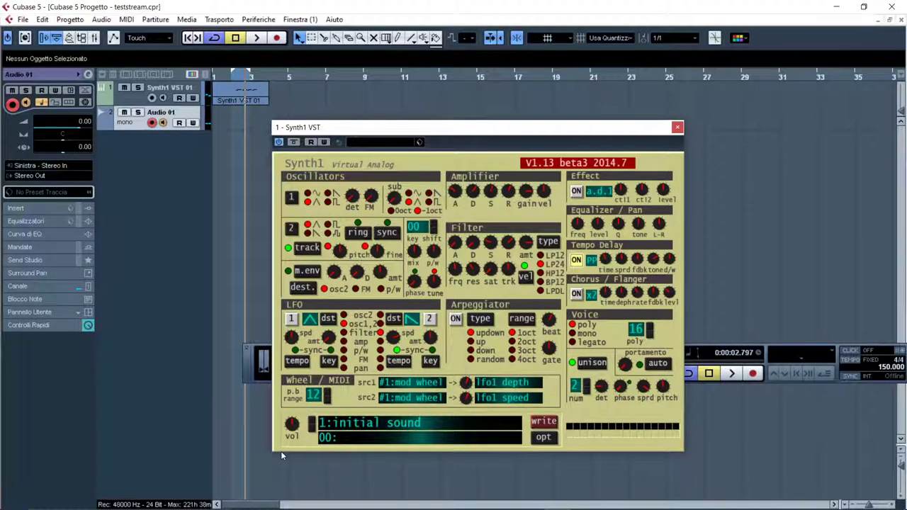
# Switch to YouTube Studio in Chrome, copy the share link of the live stream and minimise the browser.
pyautogui.moveTo(283, 509)
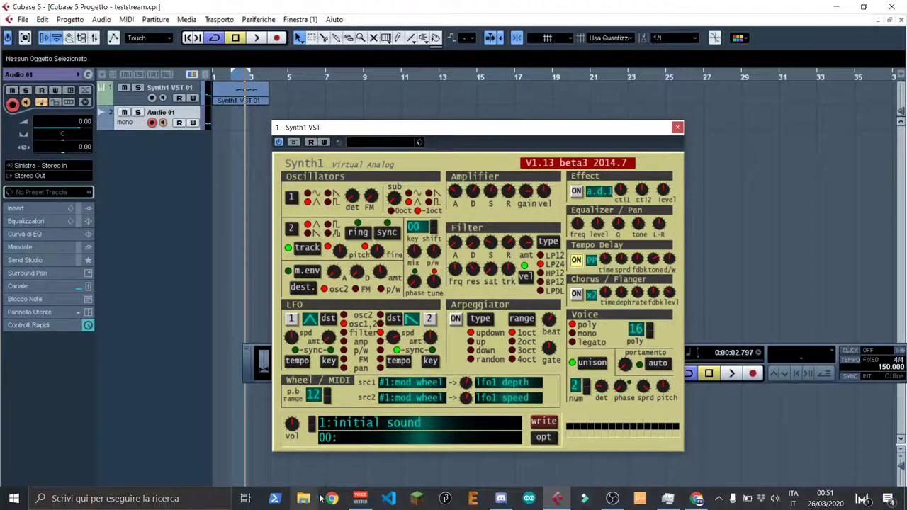
pyautogui.moveTo(707, 501)
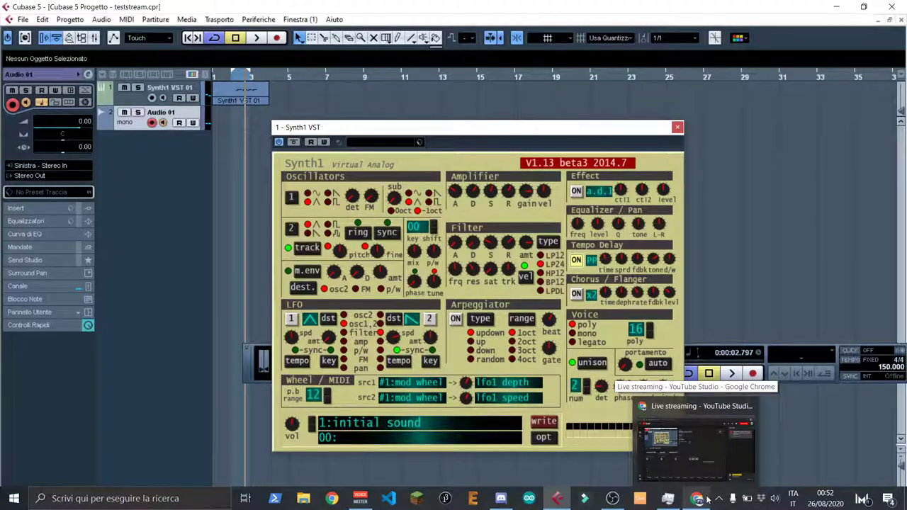
pyautogui.click(701, 498)
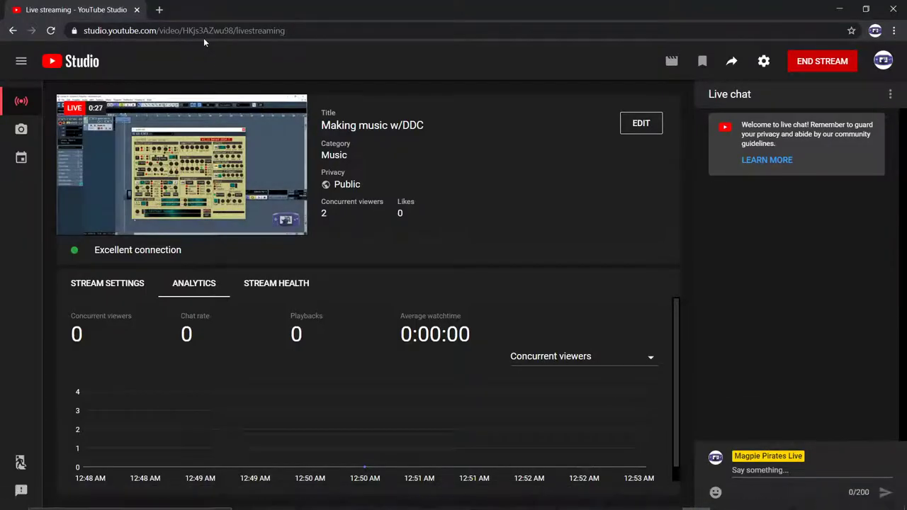
pyautogui.click(202, 36)
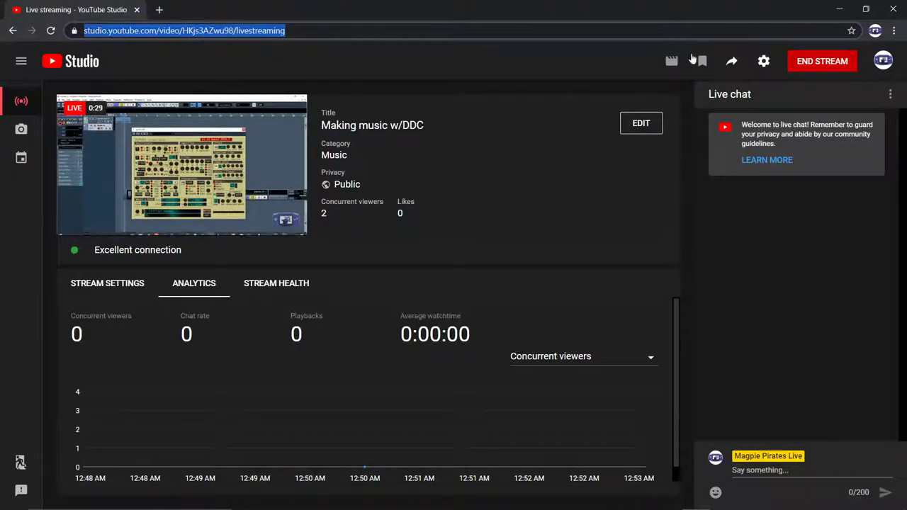
pyautogui.click(733, 65)
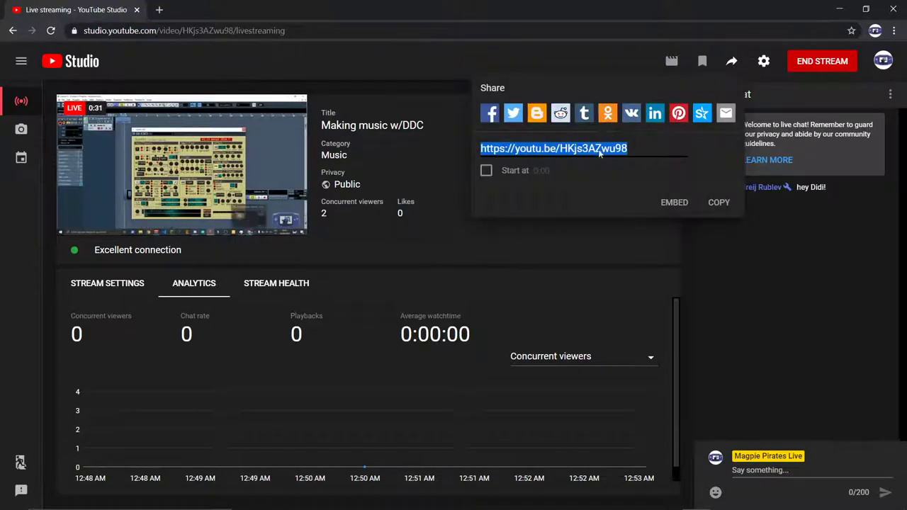
pyautogui.click(720, 207)
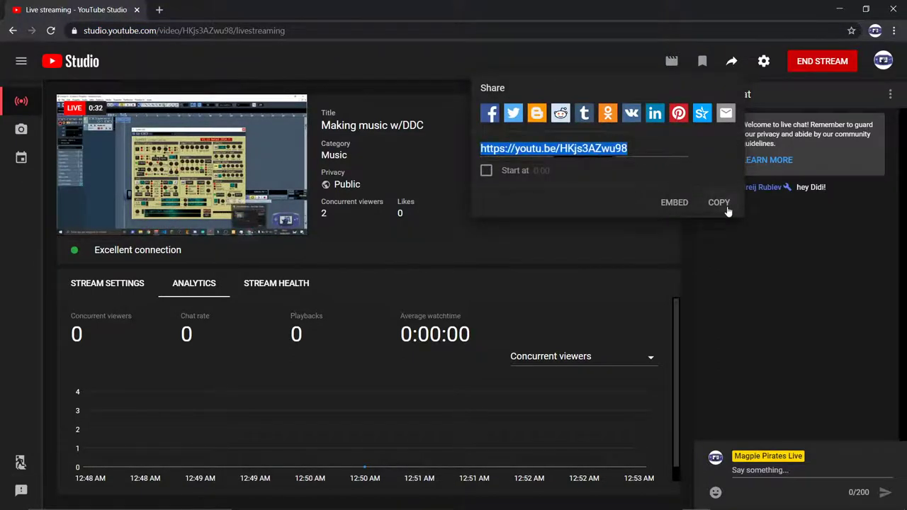
pyautogui.click(838, 9)
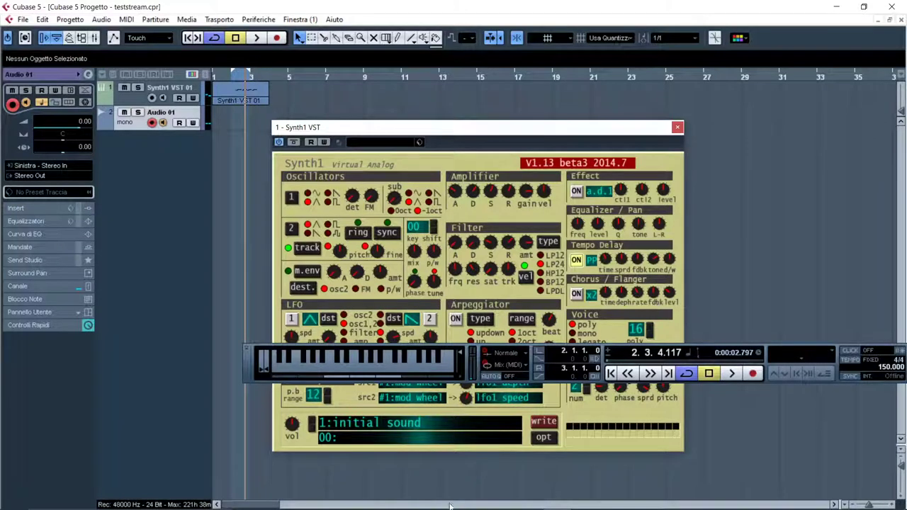
# Switch to Discord and paste the copied stream link into a new message in the Magpie Pirates hangout channel.
pyautogui.moveTo(451, 507)
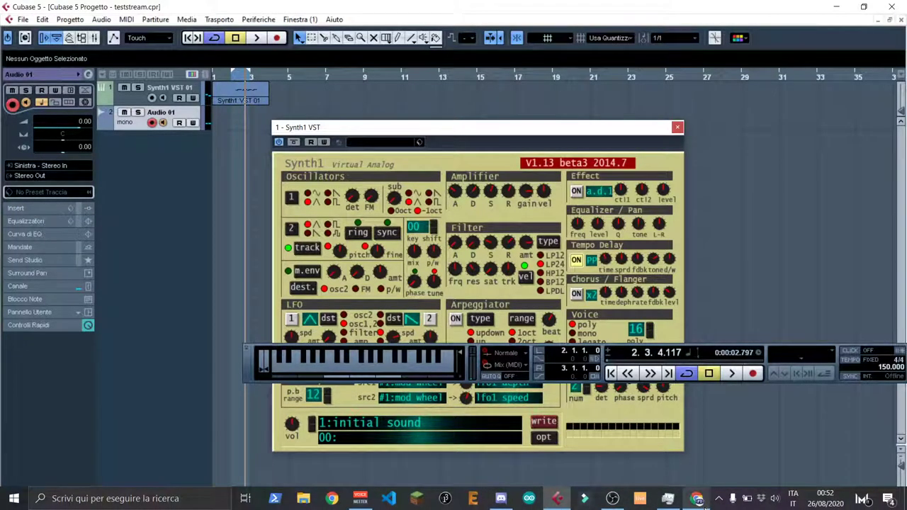
pyautogui.moveTo(697, 498)
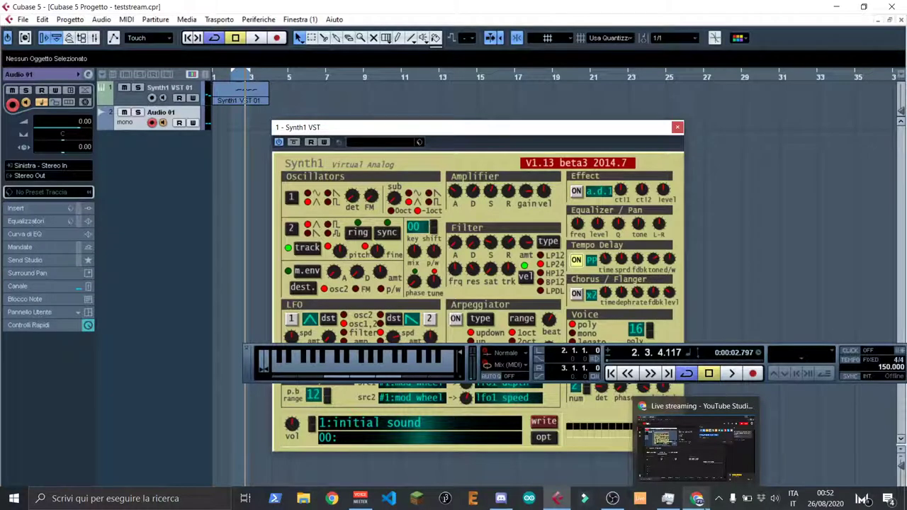
pyautogui.moveTo(612, 498)
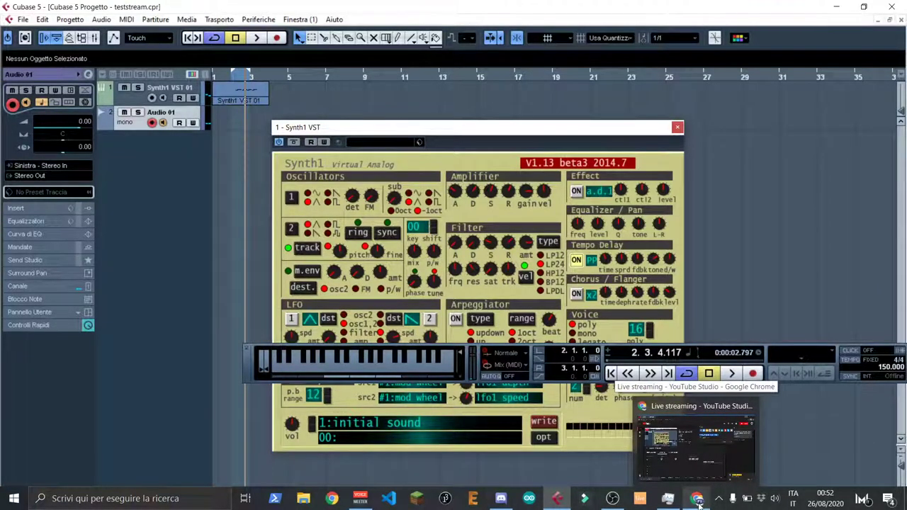
pyautogui.moveTo(559, 499)
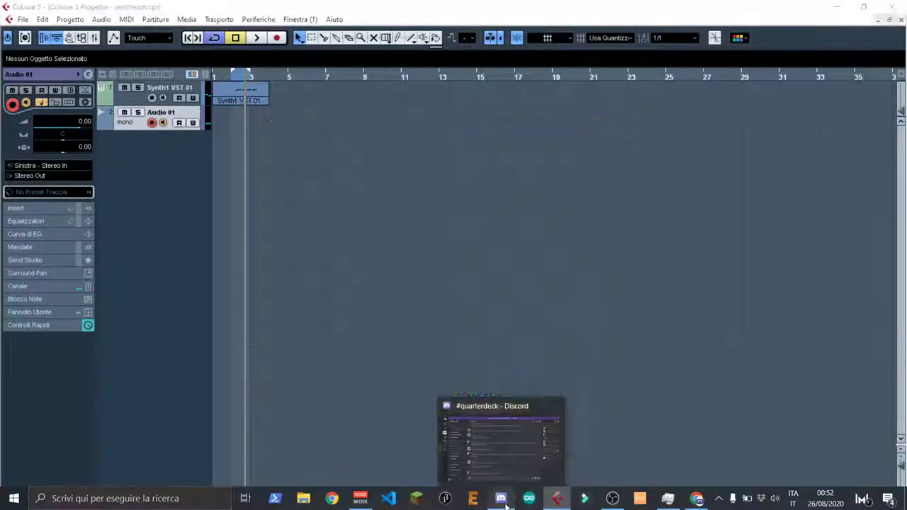
pyautogui.click(501, 498)
pyautogui.scroll(-5, 76, 352)
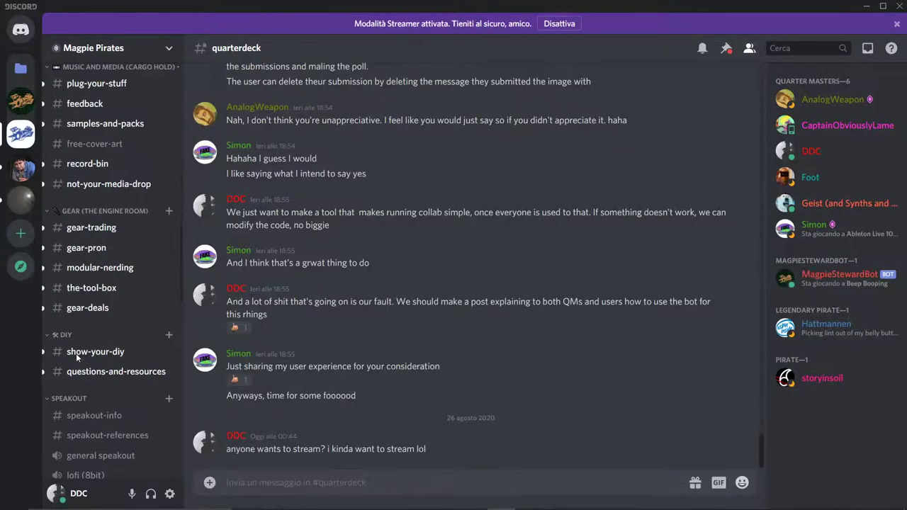
pyautogui.click(92, 381)
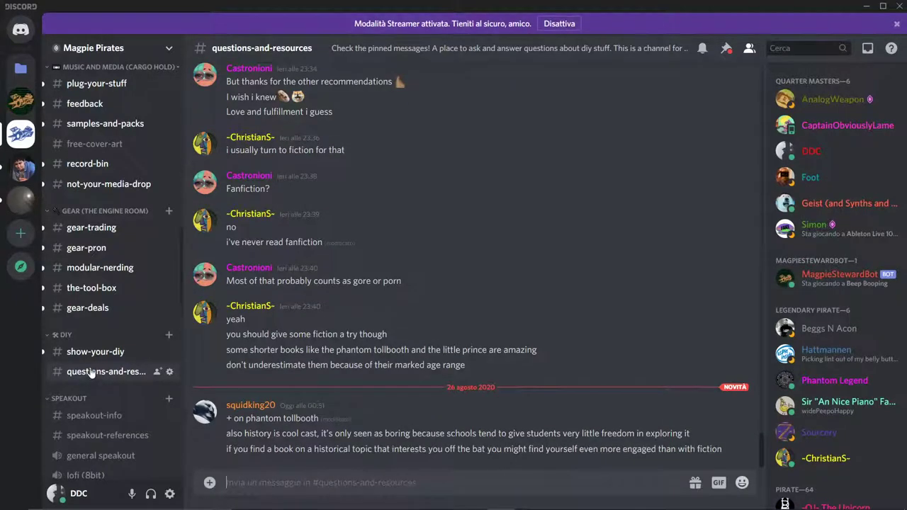
pyautogui.scroll(5, 88, 341)
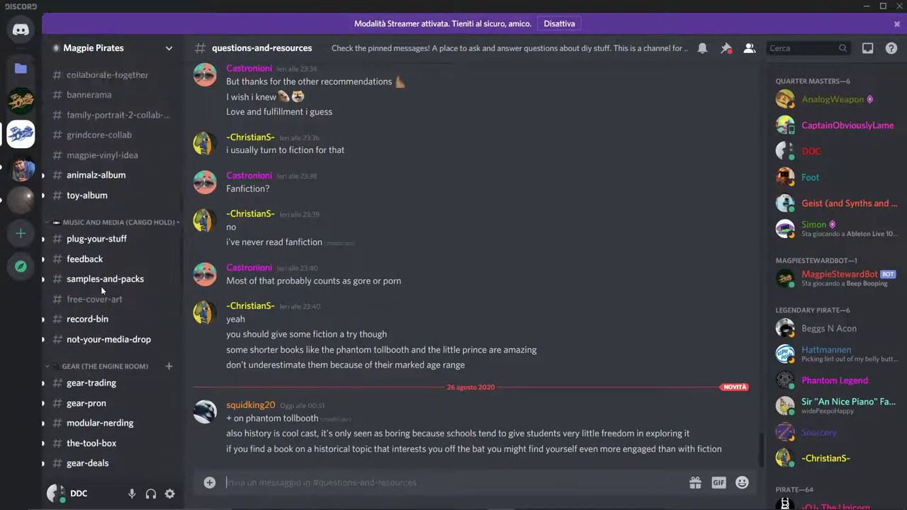
pyautogui.scroll(2, 105, 286)
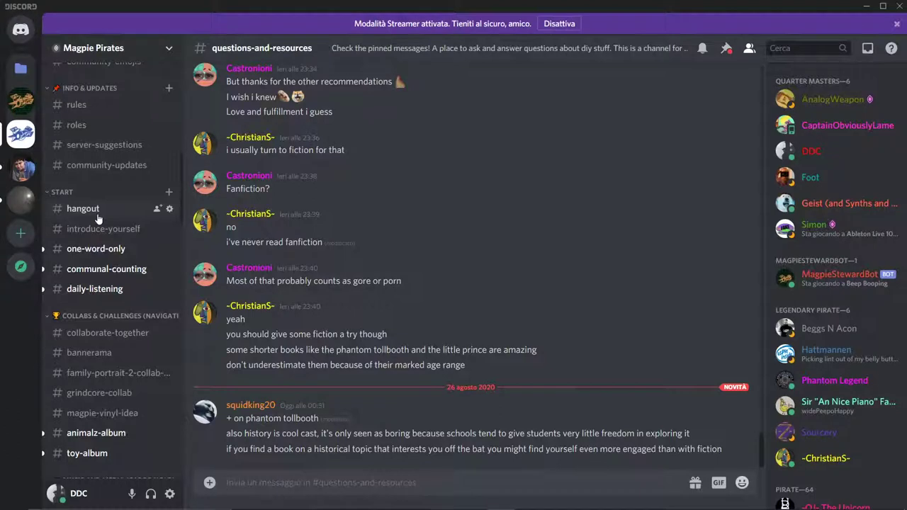
pyautogui.click(97, 215)
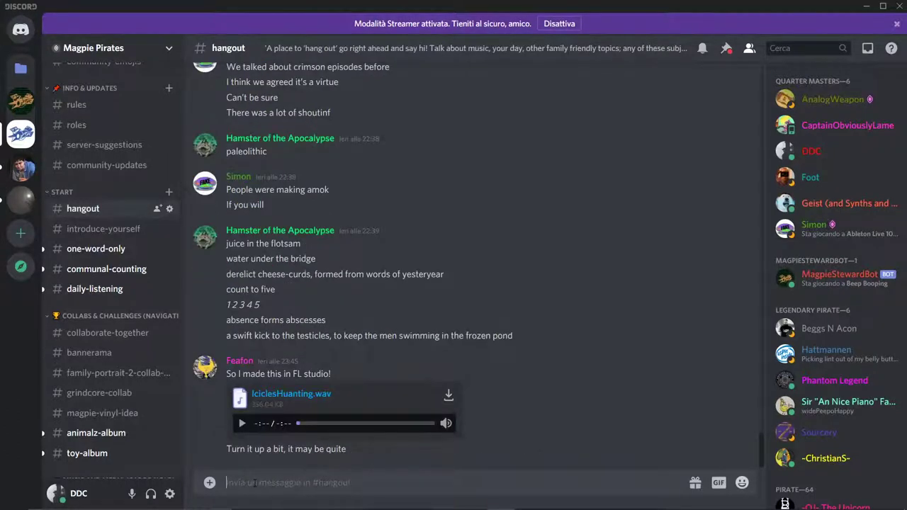
pyautogui.hotkey('ctrl', 'v')
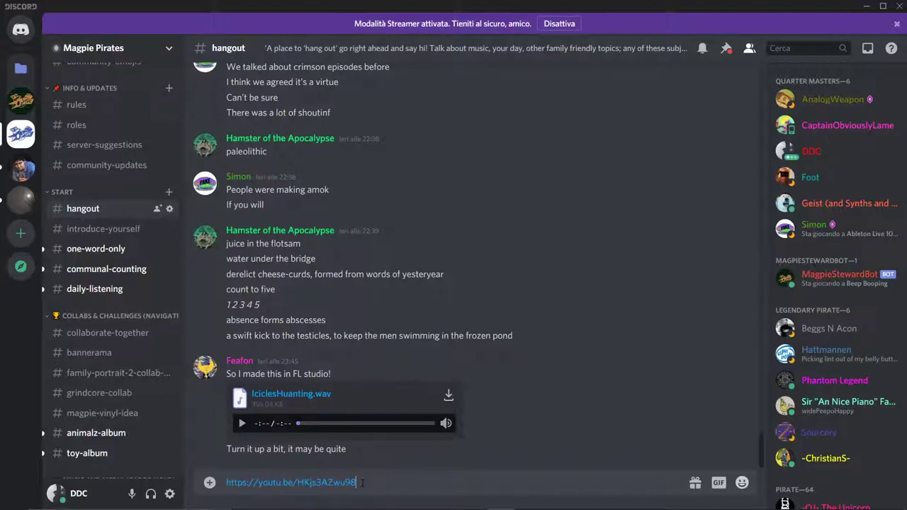
pyautogui.write('join me plssss')
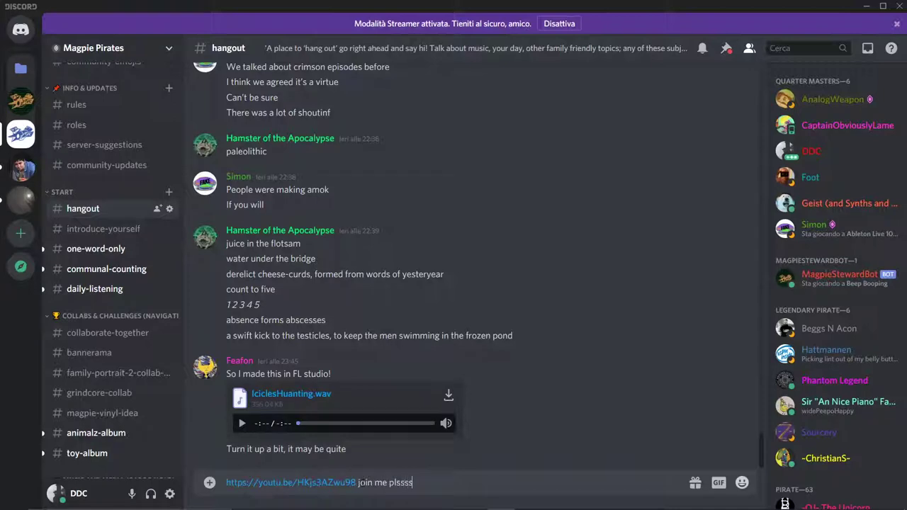
pyautogui.press('BackSpace')
pyautogui.press('BackSpace')
pyautogui.press('BackSpace')
pyautogui.press('BackSpace')
pyautogui.press('BackSpace')
pyautogui.press('BackSpace')
pyautogui.press('BackSpace')
pyautogui.press('BackSpace')
pyautogui.press('BackSpace')
pyautogui.press('BackSpace')
pyautogui.press('BackSpace')
pyautogui.press('BackSpace')
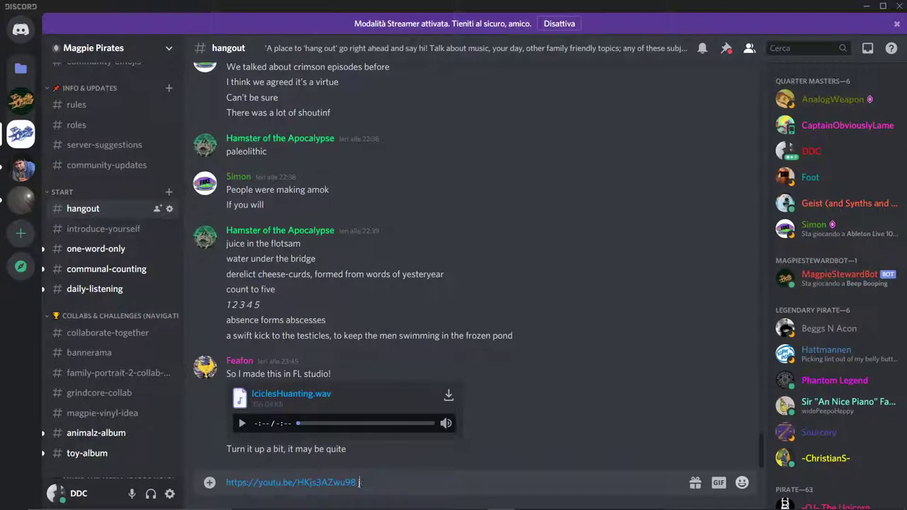
pyautogui.write("we're making")
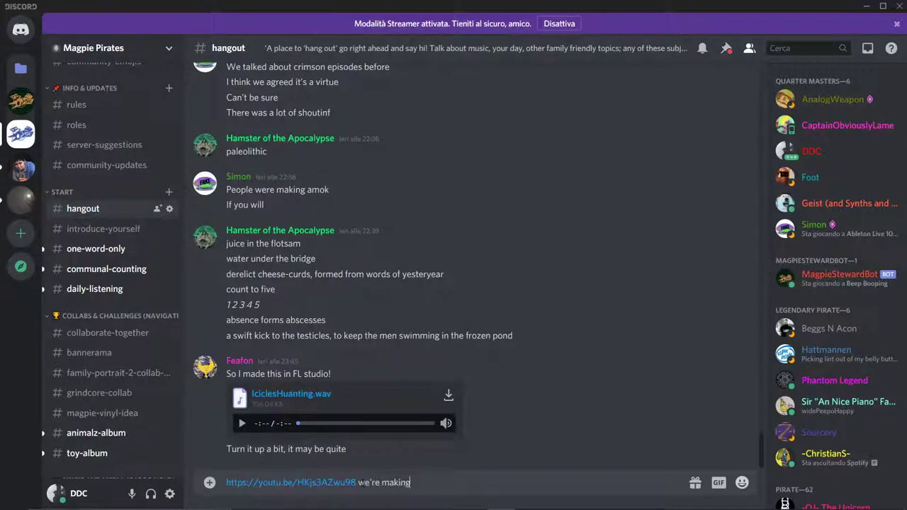
pyautogui.write(' music!!! @strea')
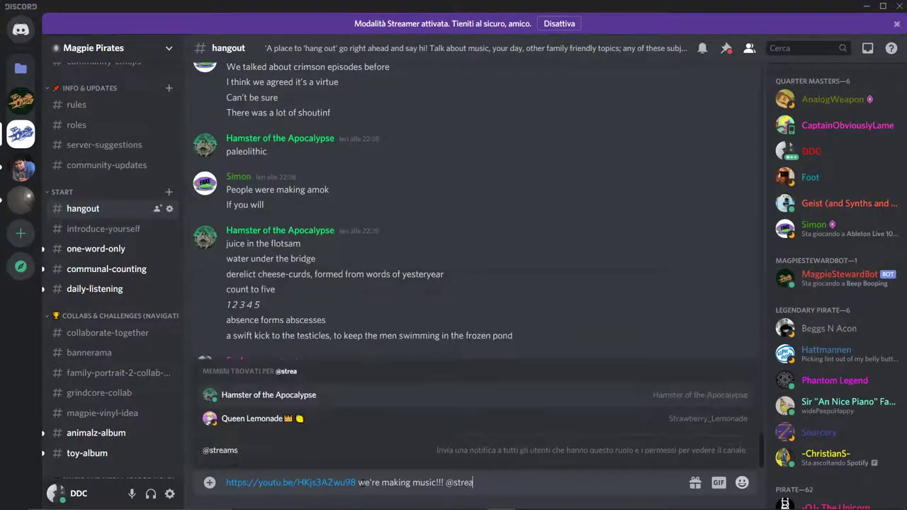
pyautogui.click(330, 450)
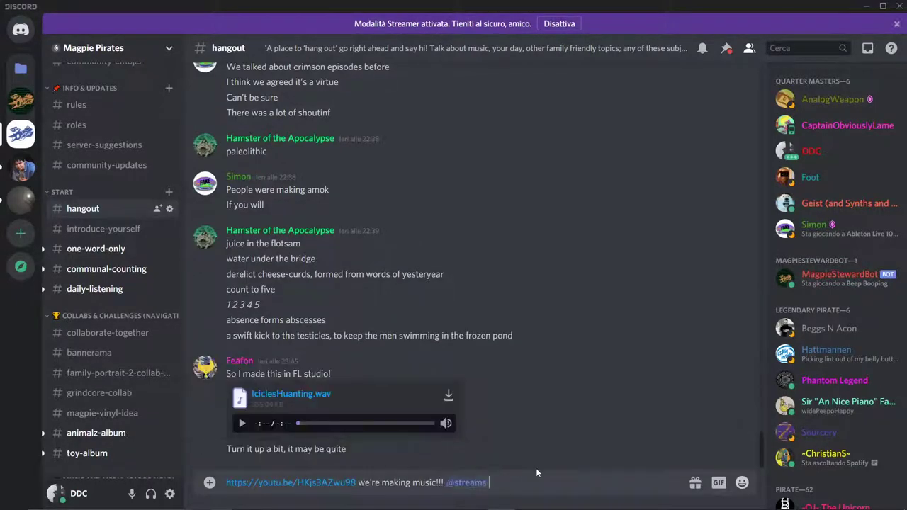
pyautogui.press('Return')
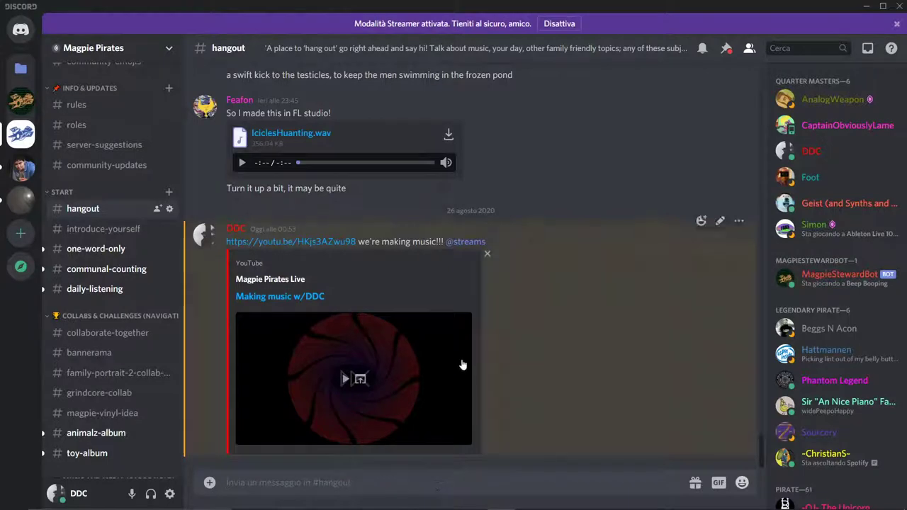
# Close the Task Manager window and switch back to Cubase with the transport panel in front of the synth.
pyautogui.moveTo(521, 503)
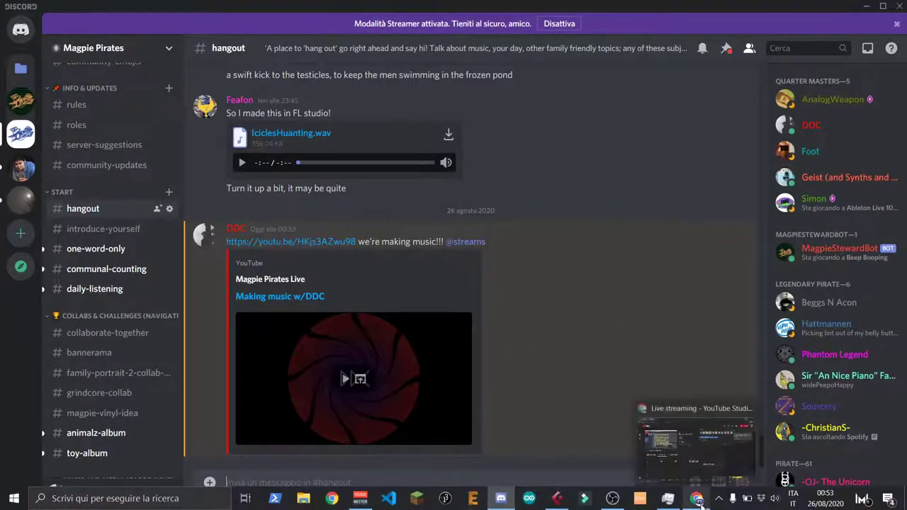
pyautogui.moveTo(670, 504)
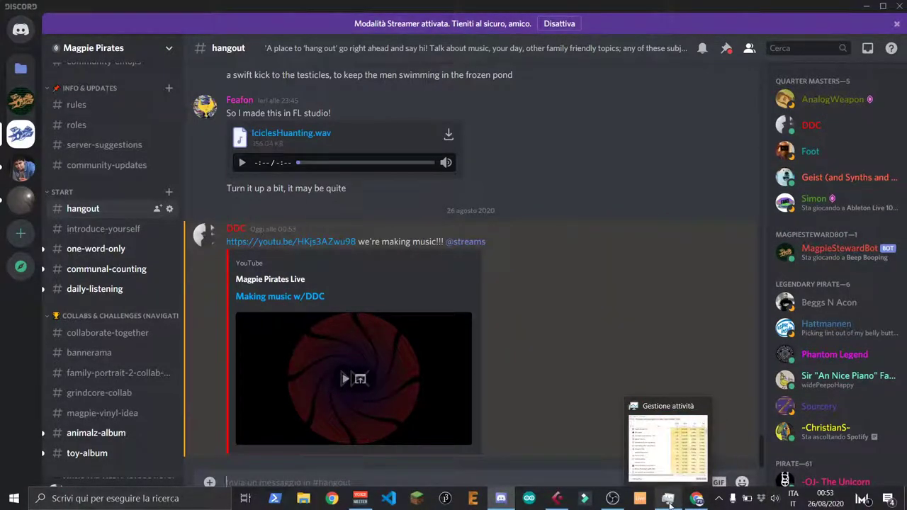
pyautogui.click(706, 406)
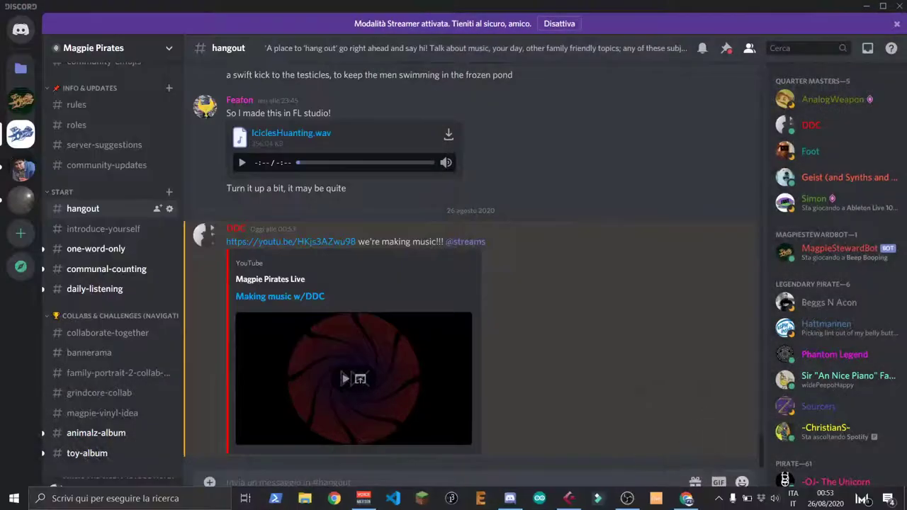
pyautogui.click(569, 498)
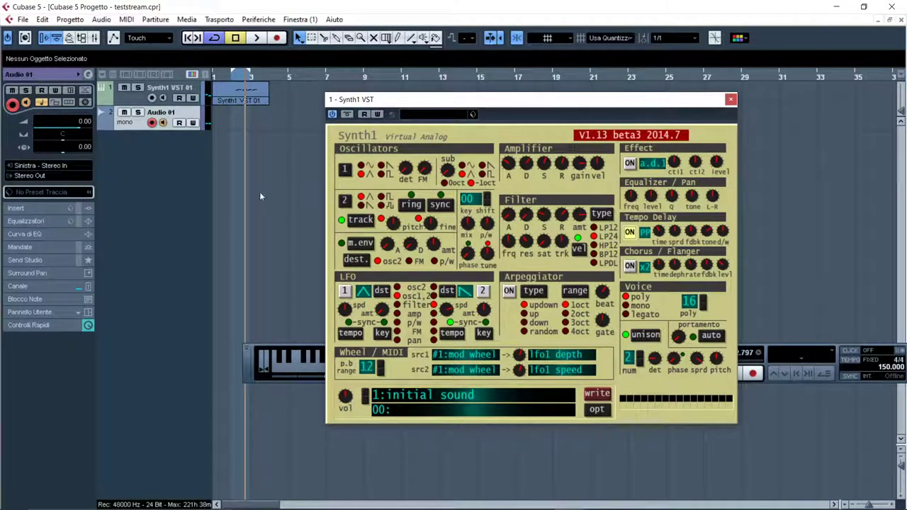
pyautogui.click(249, 374)
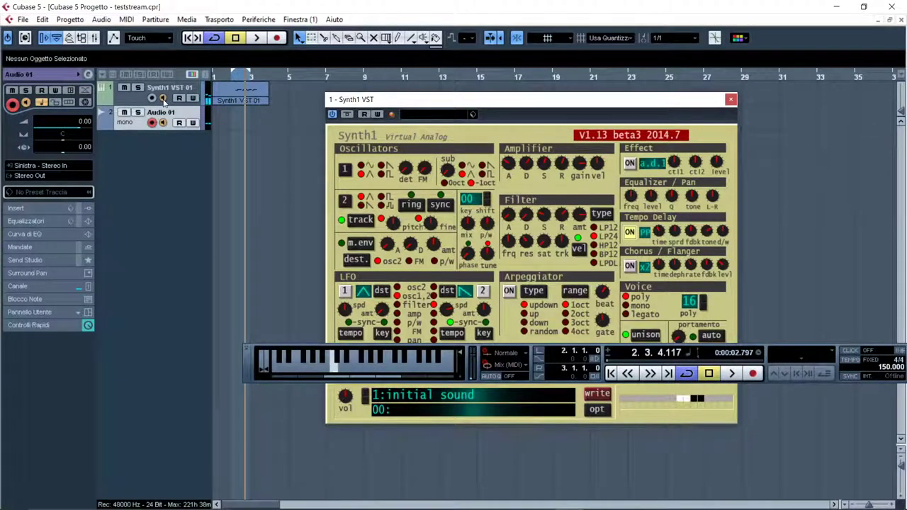
# Insert the RoomWorks reverb in the Audio 01 track's first insert slot, with pre-delay 181 and mix 82.
pyautogui.click(115, 104)
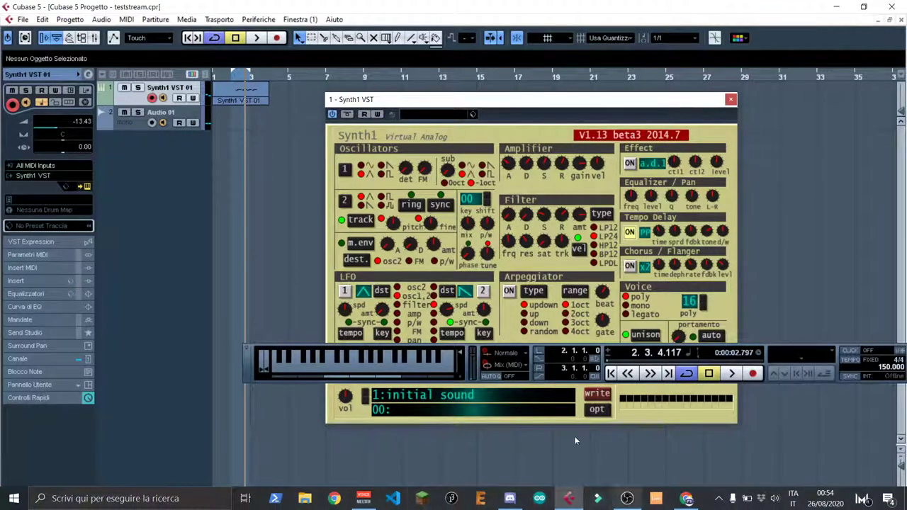
pyautogui.click(130, 125)
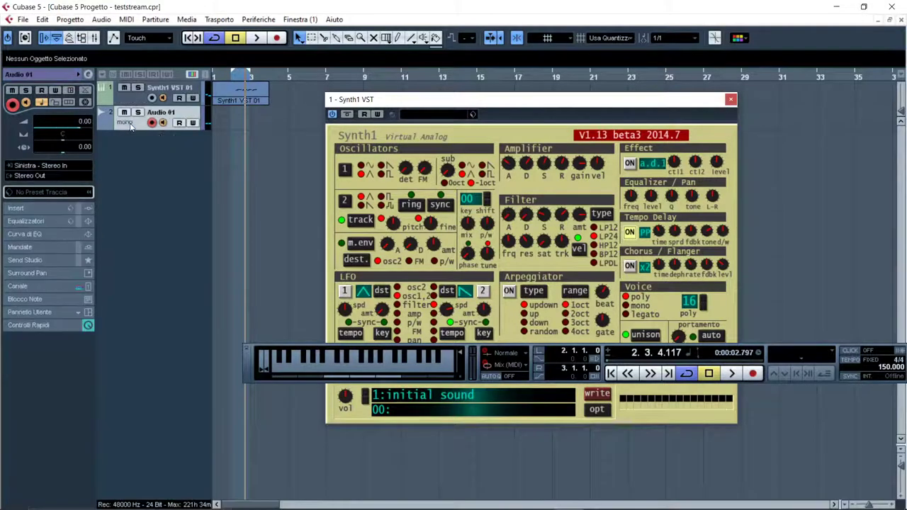
pyautogui.click(16, 209)
pyautogui.click(8, 117)
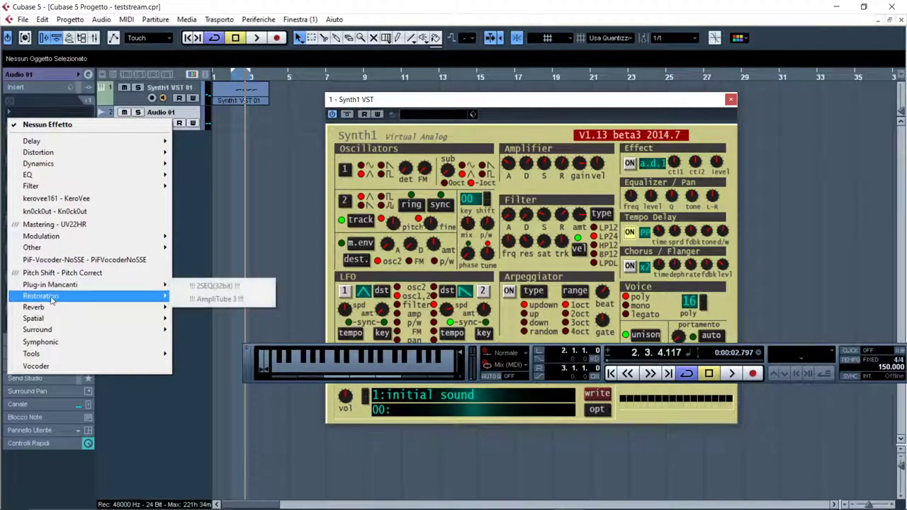
pyautogui.moveTo(55, 307)
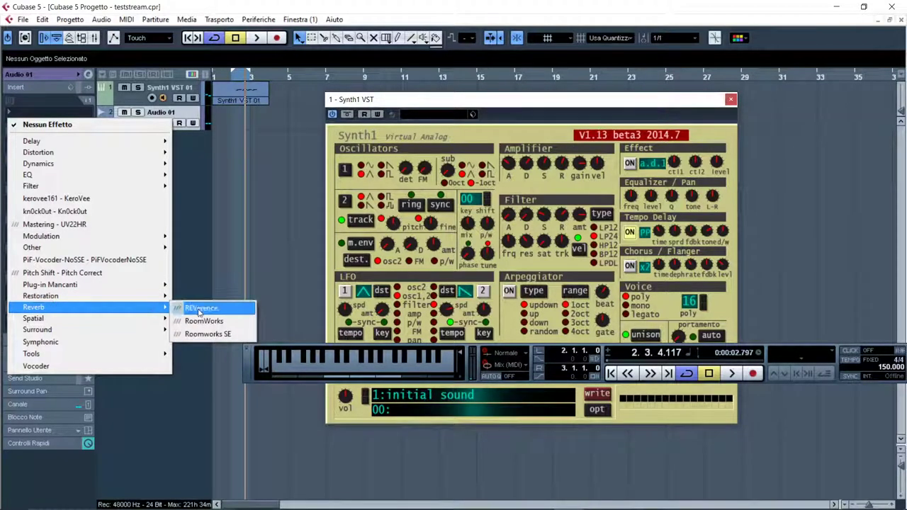
pyautogui.click(203, 321)
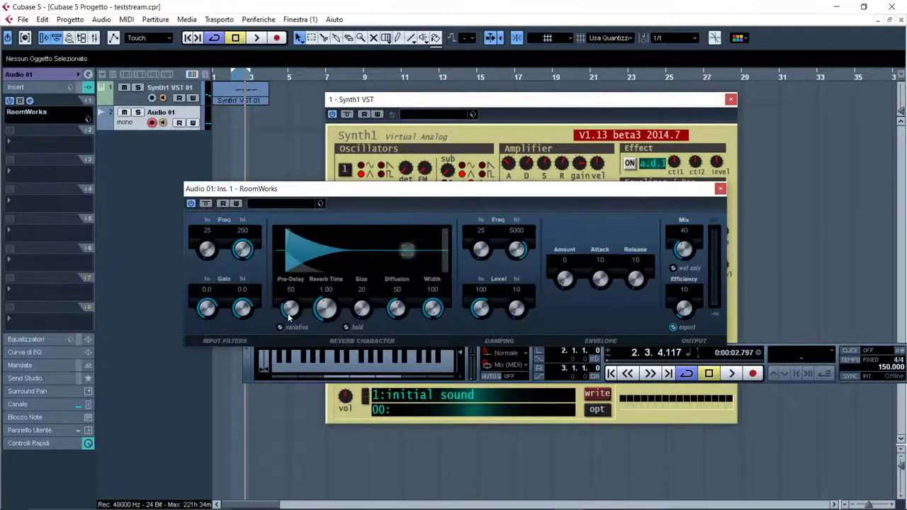
pyautogui.moveTo(288, 317); pyautogui.dragTo(288, 283)
# Switch to Voicemeeter Banana, move its window clear of the track list, and route Hardware Input 1 to B1 instead of B2.
pyautogui.moveTo(623, 508)
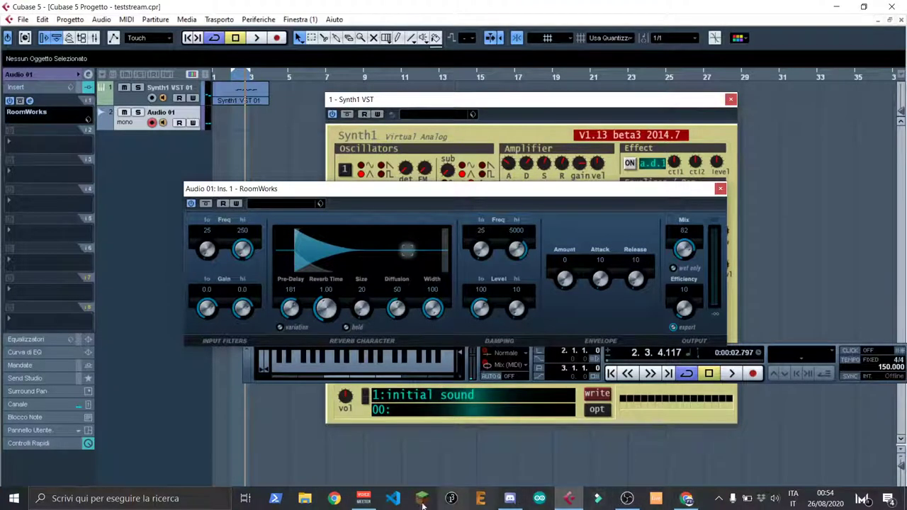
pyautogui.click(363, 498)
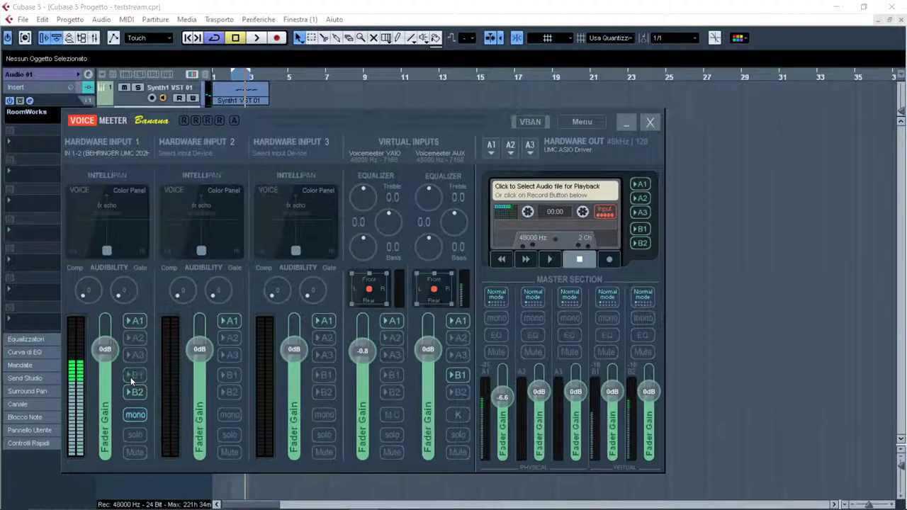
pyautogui.moveTo(298, 120); pyautogui.dragTo(479, 120)
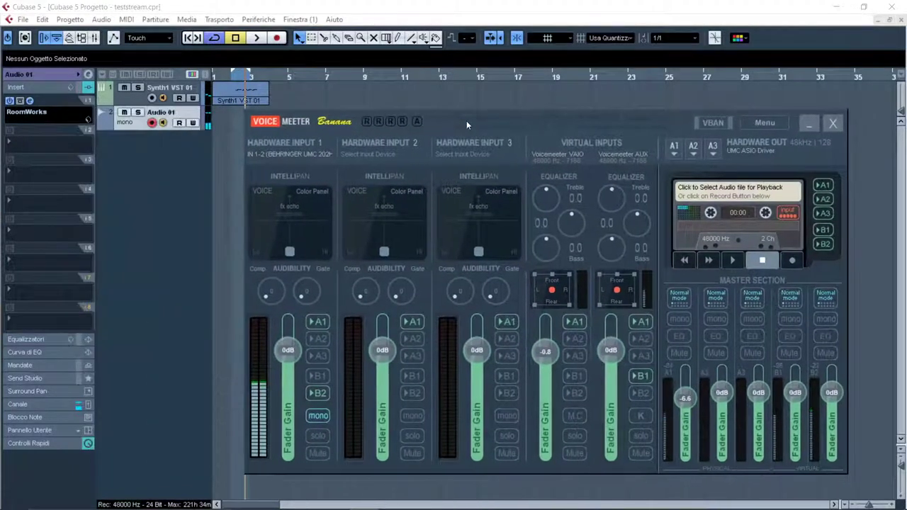
pyautogui.click(320, 393)
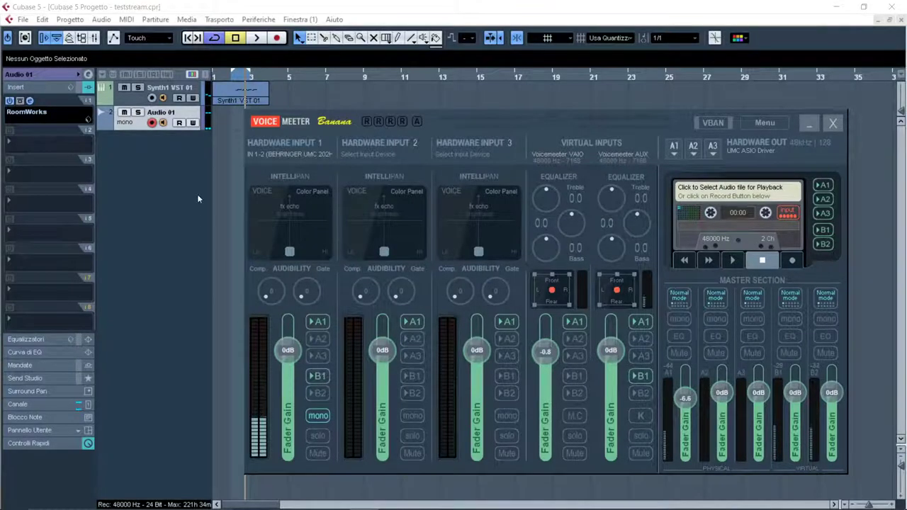
# Back in Cubase, turn off monitoring on the Audio 01 track and delete the existing clip from the Synth1 VST 01 track.
pyautogui.click(163, 124)
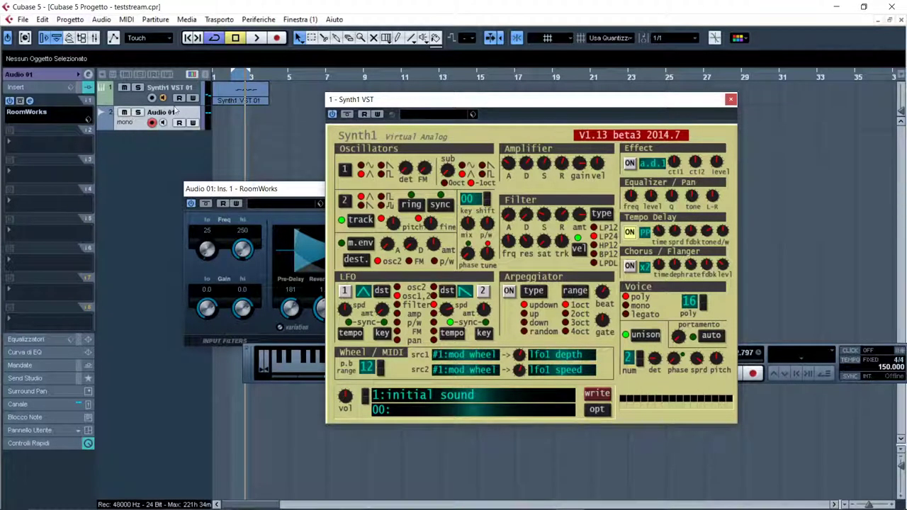
pyautogui.click(199, 93)
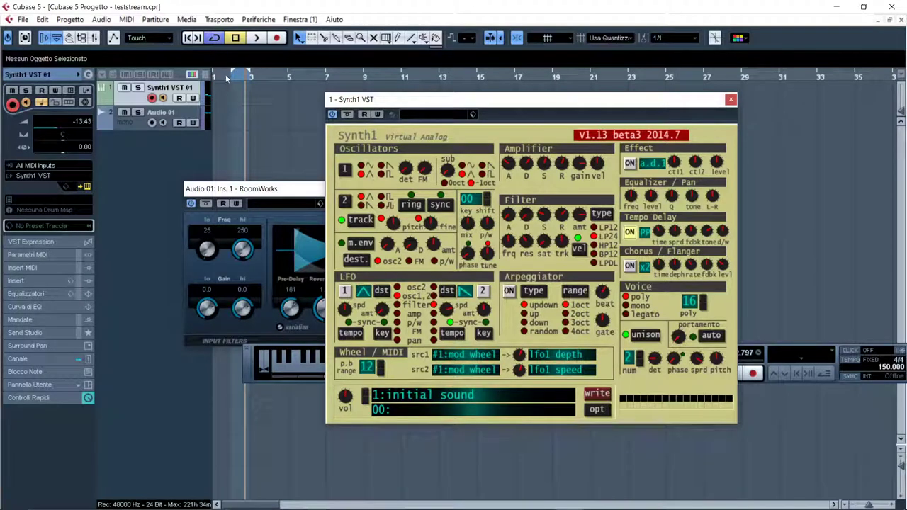
# Close the RoomWorks effect window and remove the Audio 01 track, moving the Synth1 window out of the way.
pyautogui.moveTo(422, 103); pyautogui.dragTo(461, 318)
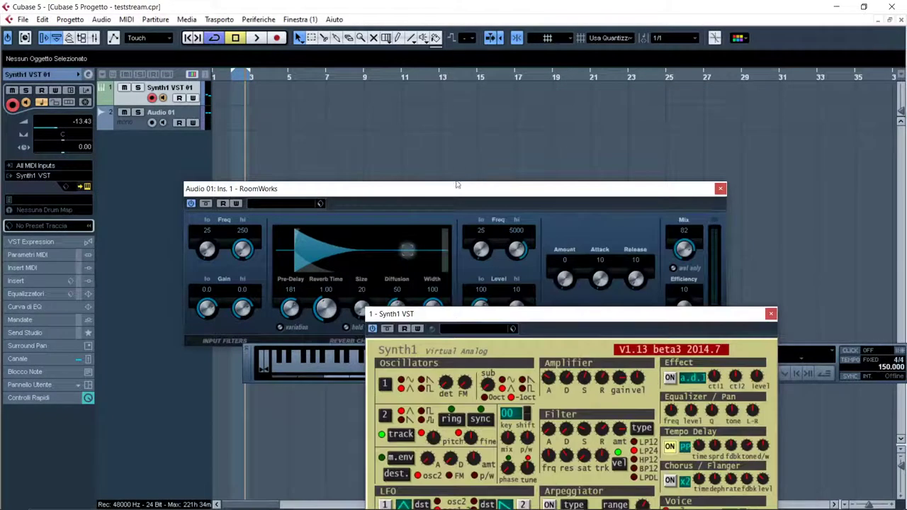
pyautogui.moveTo(462, 199); pyautogui.dragTo(395, 152)
pyautogui.click(655, 143)
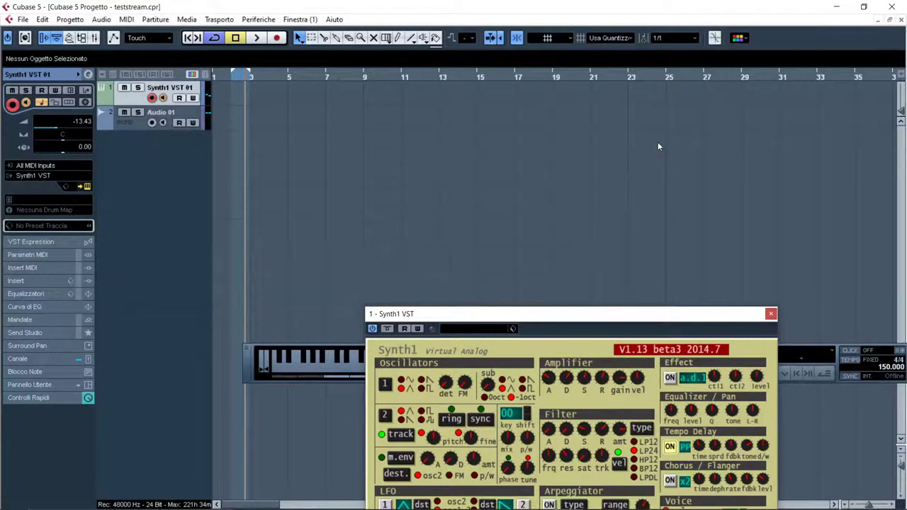
pyautogui.click(170, 113)
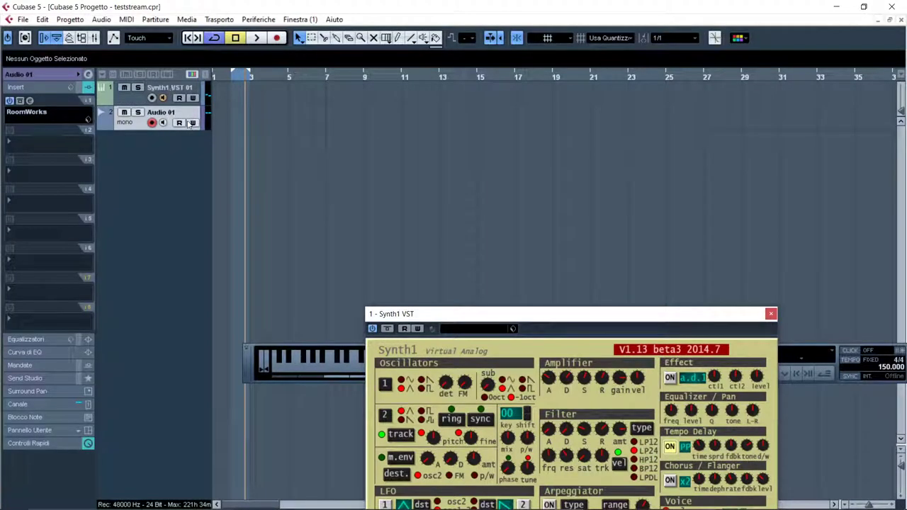
pyautogui.rightClick(157, 115)
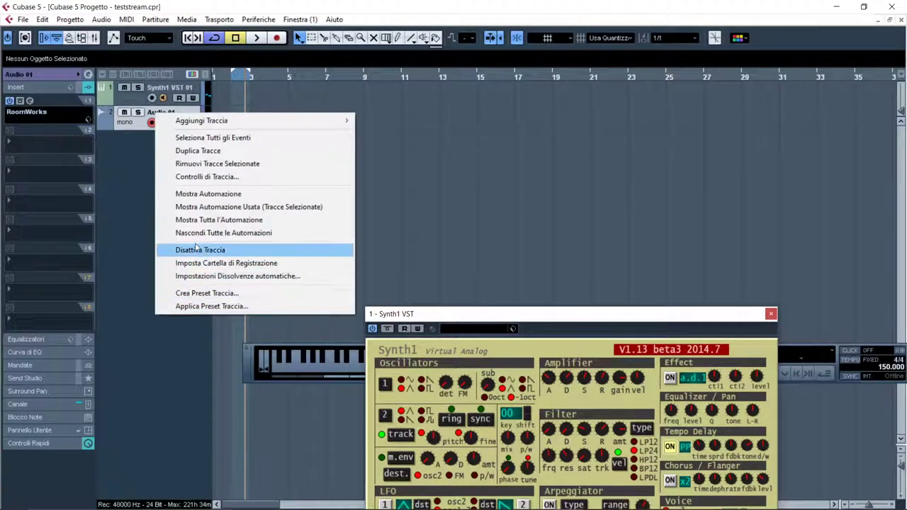
pyautogui.click(212, 163)
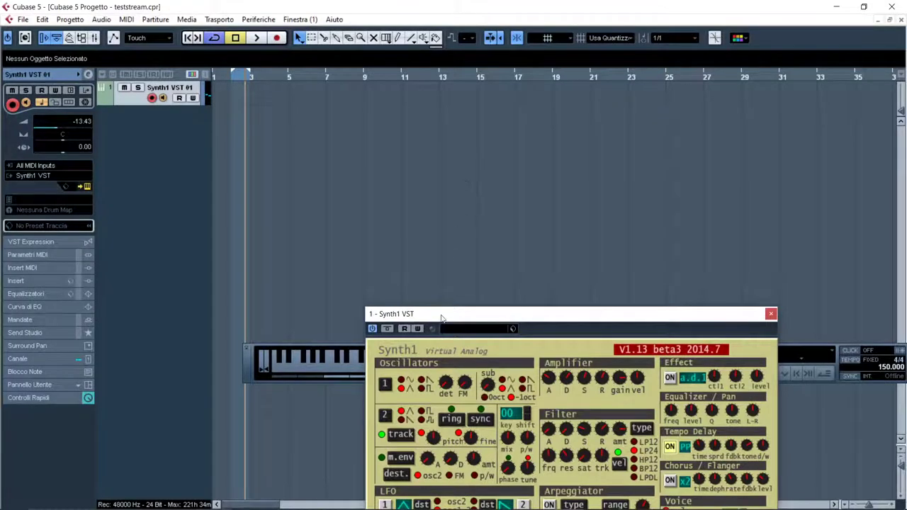
pyautogui.moveTo(441, 319); pyautogui.dragTo(358, 146)
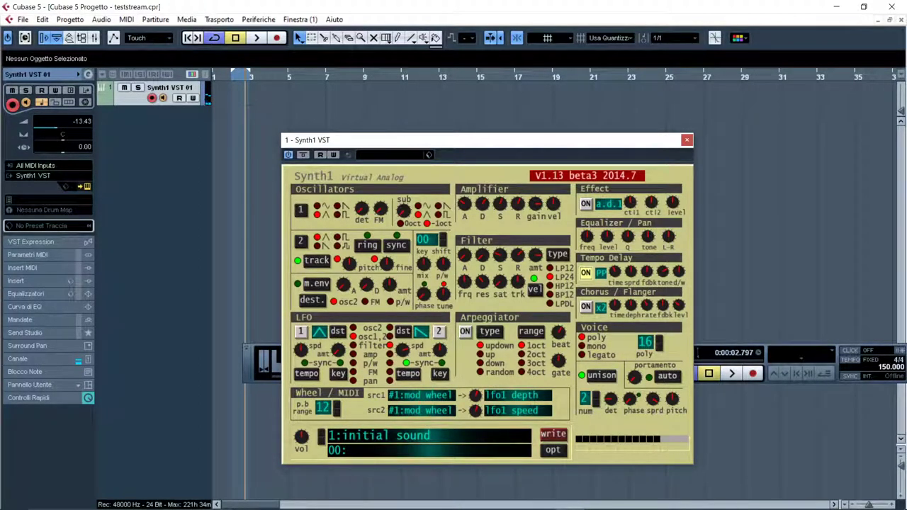
# Check the Vm-out level in OBS and the live stream's status and chat in YouTube Studio, and return to Cubase.
pyautogui.click(627, 505)
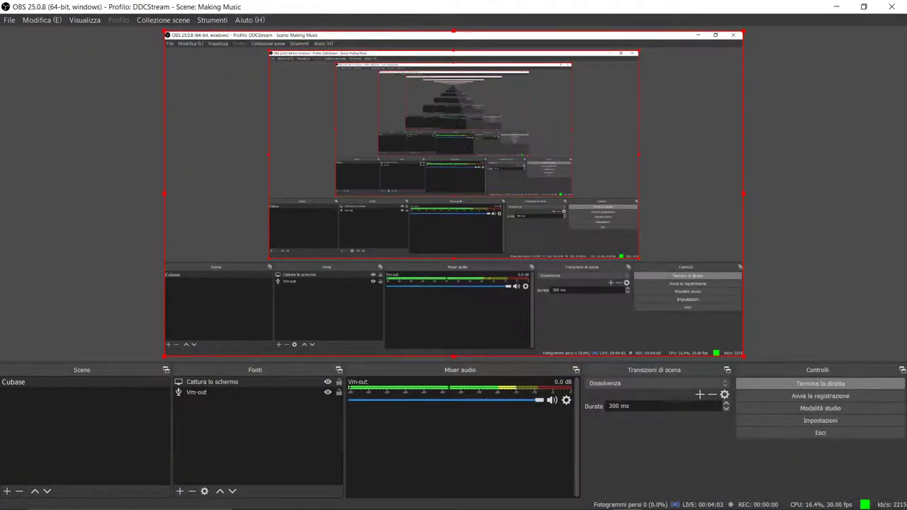
pyautogui.click(686, 498)
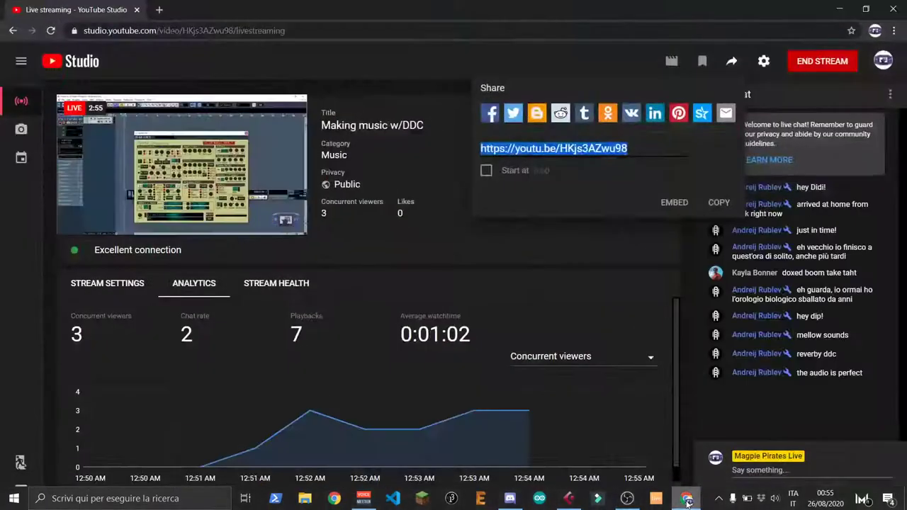
pyautogui.click(569, 499)
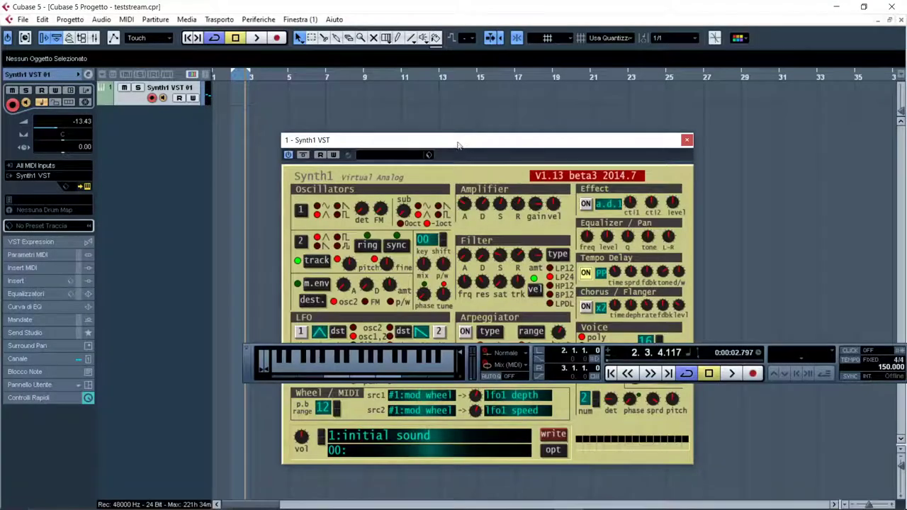
# Move the Synth1 window aside and start recording on the Synth1 VST 01 track.
pyautogui.moveTo(418, 147); pyautogui.dragTo(566, 111)
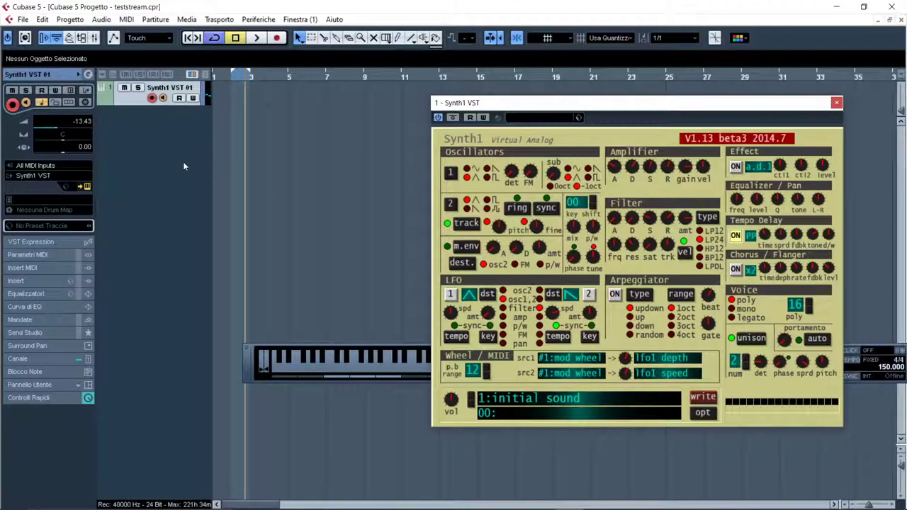
pyautogui.click(277, 38)
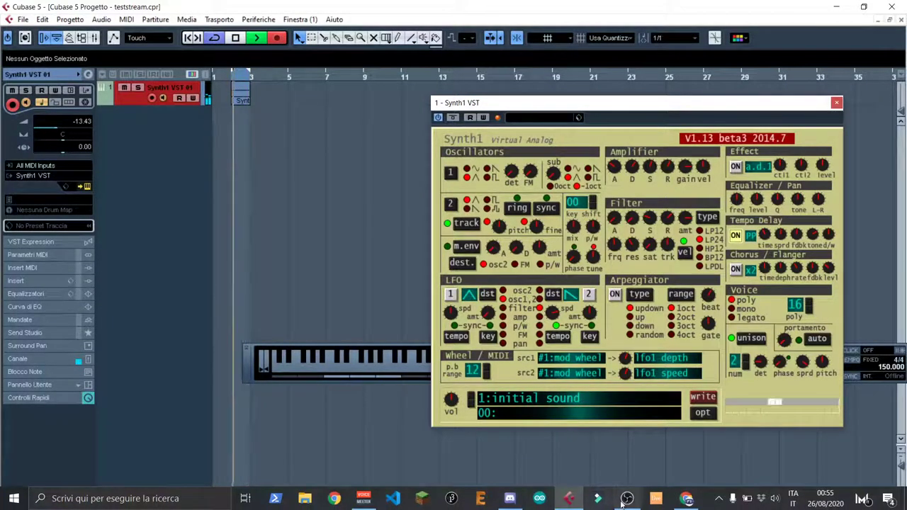
# Check the Vm-out level in OBS, switch to Voicemeeter Banana, and lower the Hardware Input 1 fader to -12.8 dB.
pyautogui.click(626, 498)
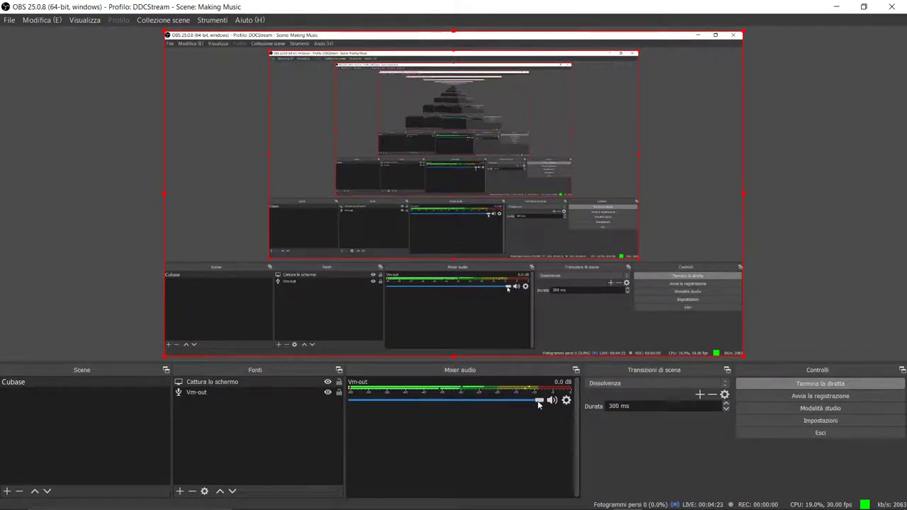
pyautogui.moveTo(611, 504)
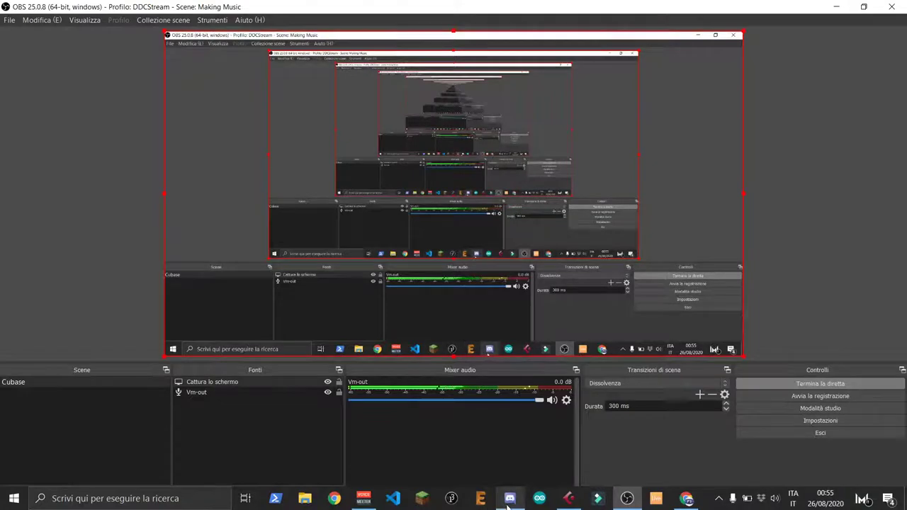
pyautogui.moveTo(508, 500)
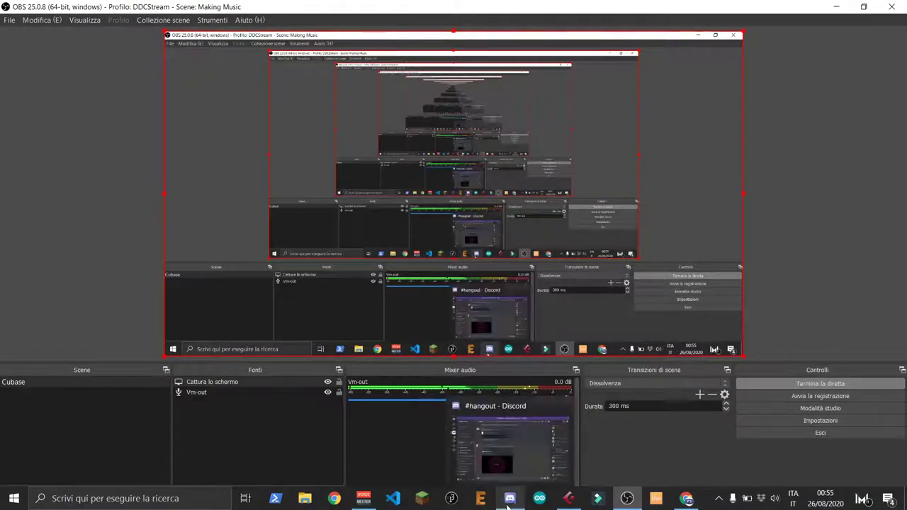
pyautogui.click(363, 501)
pyautogui.moveTo(287, 350); pyautogui.dragTo(288, 375)
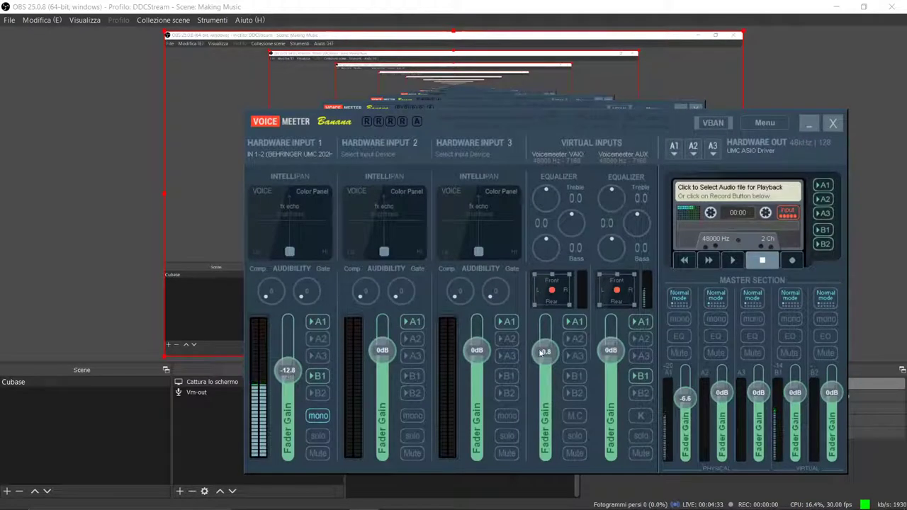
# Raise the Voicemeeter AUX virtual input fader to 2.3 dB.
pyautogui.moveTo(610, 355); pyautogui.dragTo(615, 351)
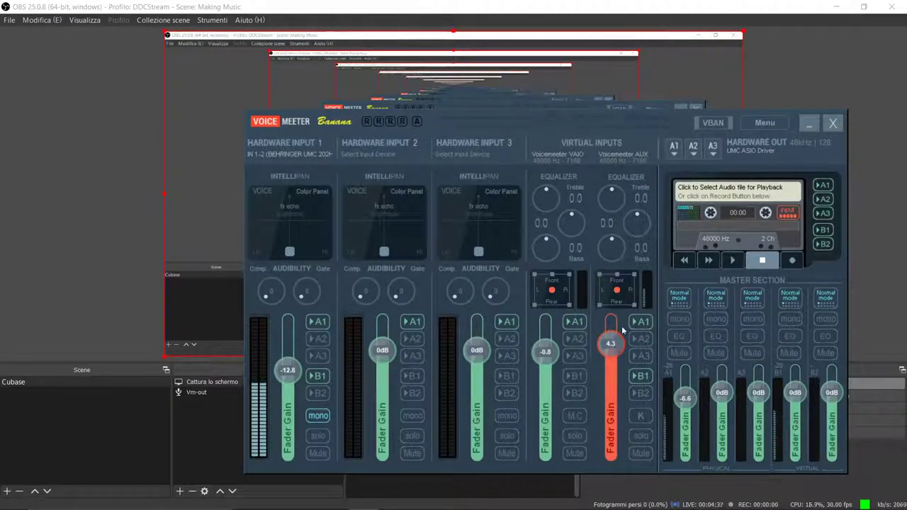
pyautogui.doubleClick(610, 347)
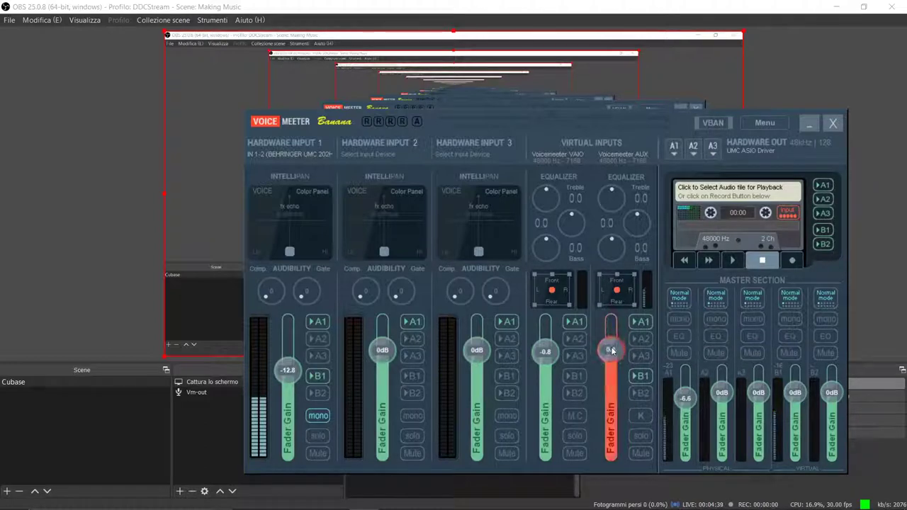
pyautogui.moveTo(612, 352); pyautogui.dragTo(612, 343)
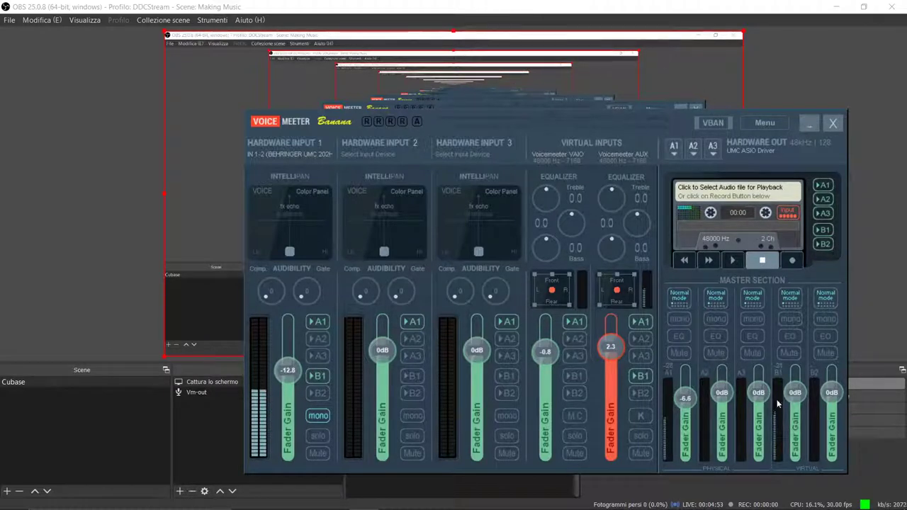
# Switch back to Cubase, stop the recording, and erase the recorded clip from the Synth1 VST 01 track.
pyautogui.moveTo(860, 503)
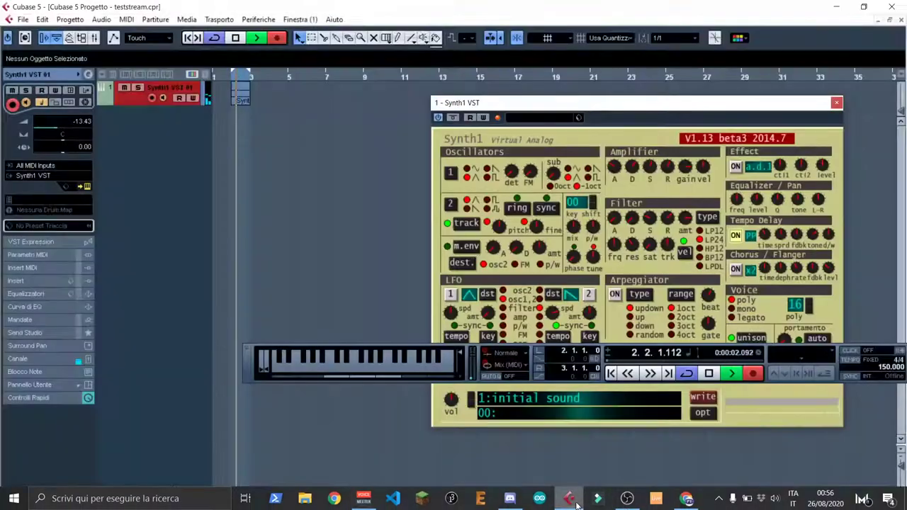
pyautogui.click(568, 503)
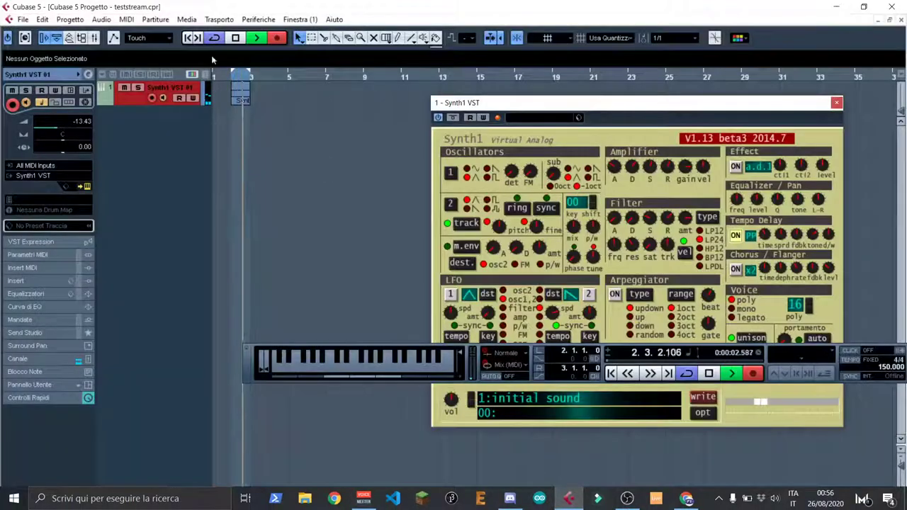
pyautogui.click(237, 37)
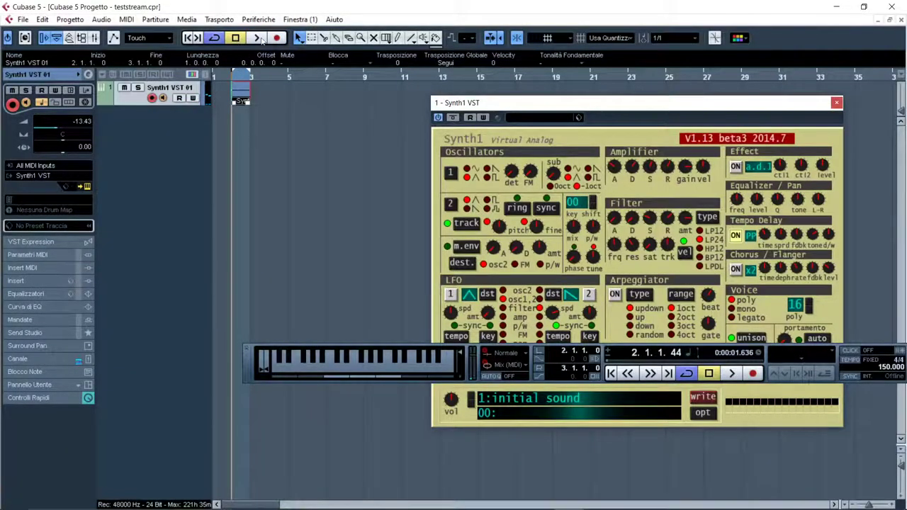
pyautogui.click(348, 38)
pyautogui.click(250, 96)
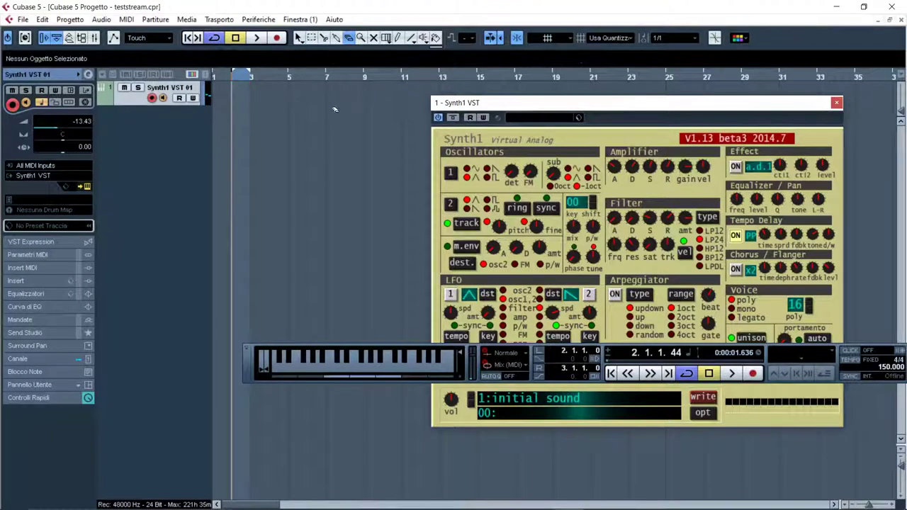
# Move the Synth1 window below the track area and set the cycle range from bar 1 to bar 5.
pyautogui.moveTo(502, 102); pyautogui.dragTo(342, 196)
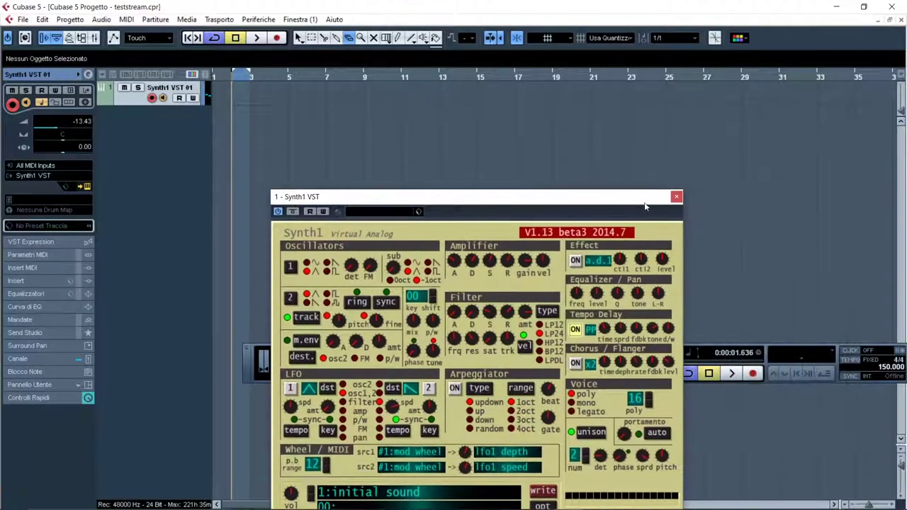
pyautogui.moveTo(644, 204); pyautogui.dragTo(748, 170)
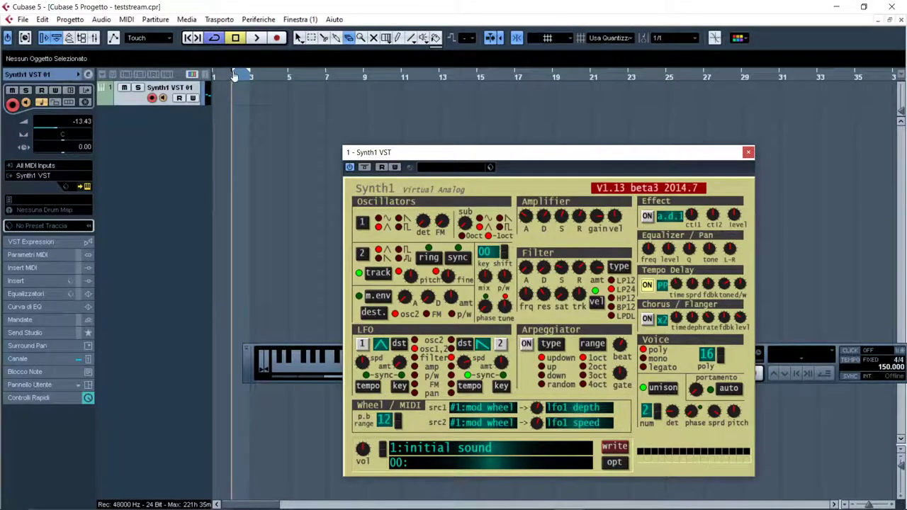
pyautogui.moveTo(249, 74); pyautogui.dragTo(287, 75)
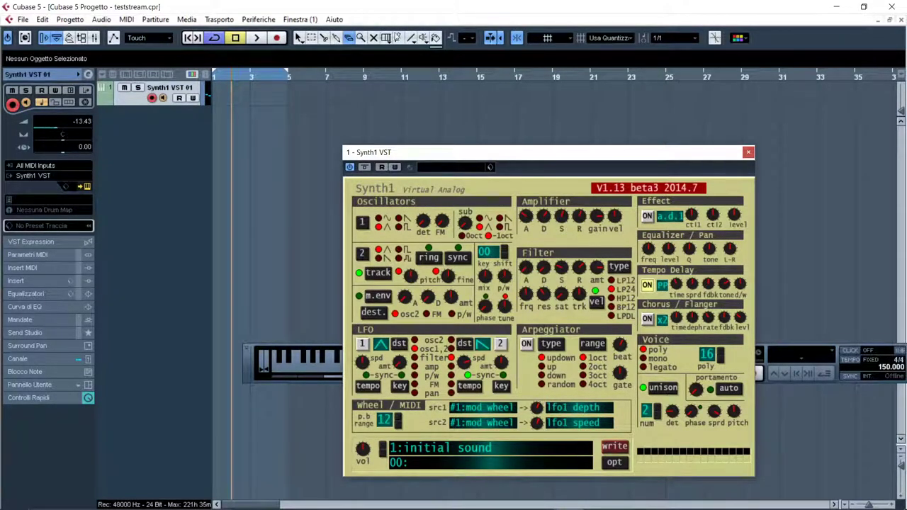
# Draw an empty MIDI part from bar 1 to bar 5 on the Synth1 VST 01 track and open it in the Key Editor.
pyautogui.click(398, 37)
pyautogui.moveTo(237, 98); pyautogui.dragTo(287, 99)
pyautogui.click(299, 38)
pyautogui.doubleClick(247, 98)
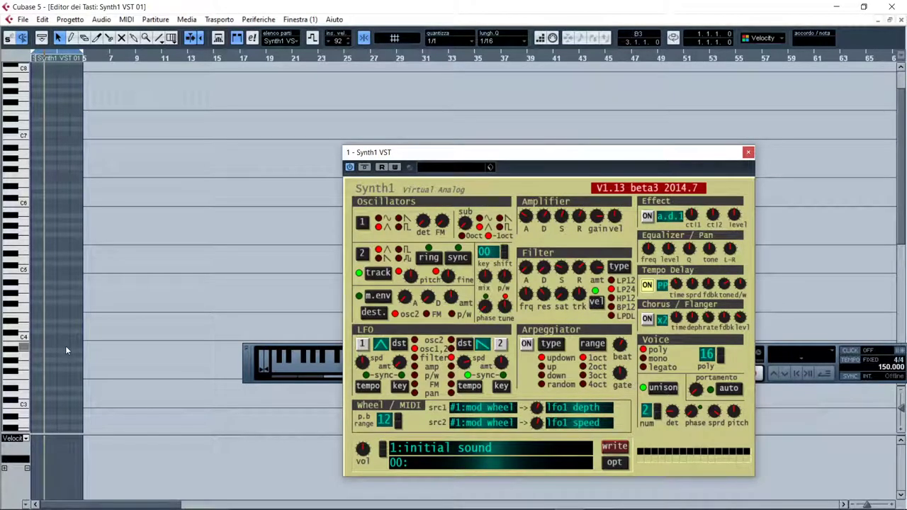
# Zoom the Key Editor horizontally to fit the part from bar 1 to bar 5, and reposition the Synth1 window.
pyautogui.press('h')
pyautogui.press('h')
pyautogui.press('h')
pyautogui.press('h')
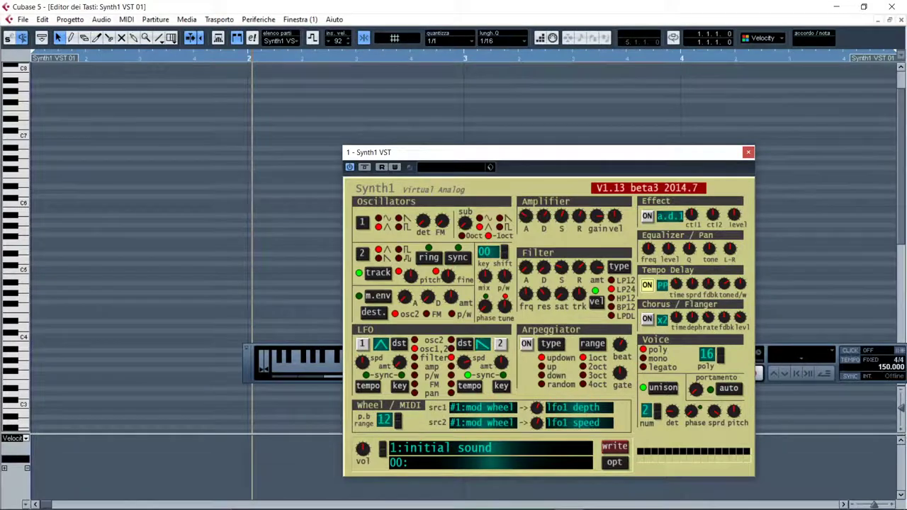
pyautogui.click(852, 505)
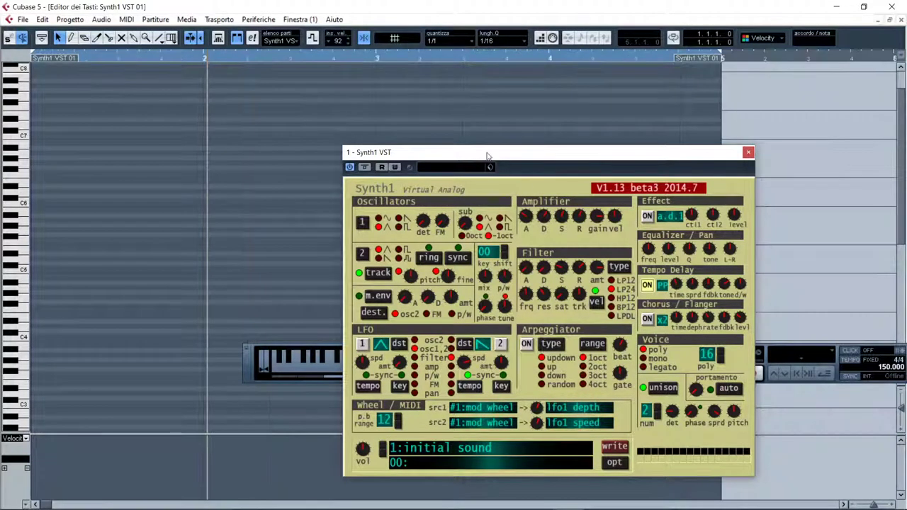
pyautogui.moveTo(486, 155); pyautogui.dragTo(550, 172)
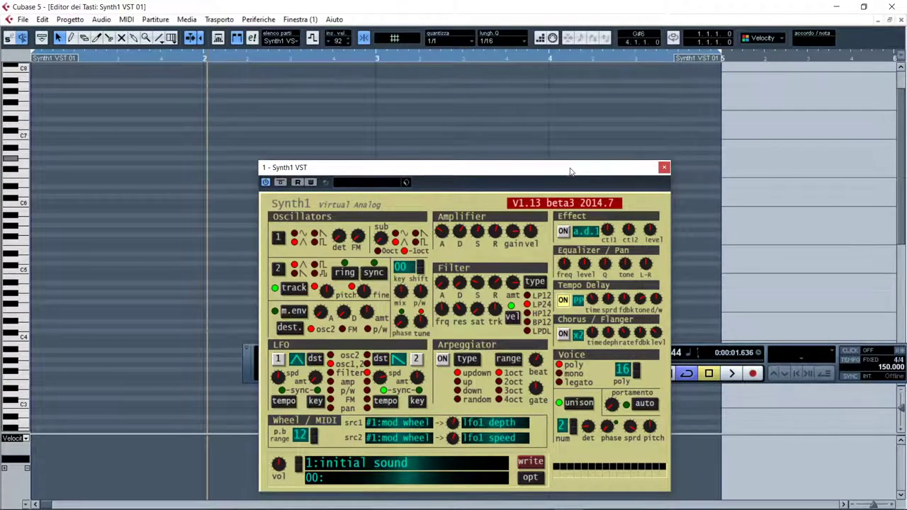
# Reposition the Synth1 window and shift the transport panel slightly lower to clear more of the Key Editor's note grid.
pyautogui.moveTo(568, 170); pyautogui.dragTo(671, 163)
pyautogui.click(676, 294)
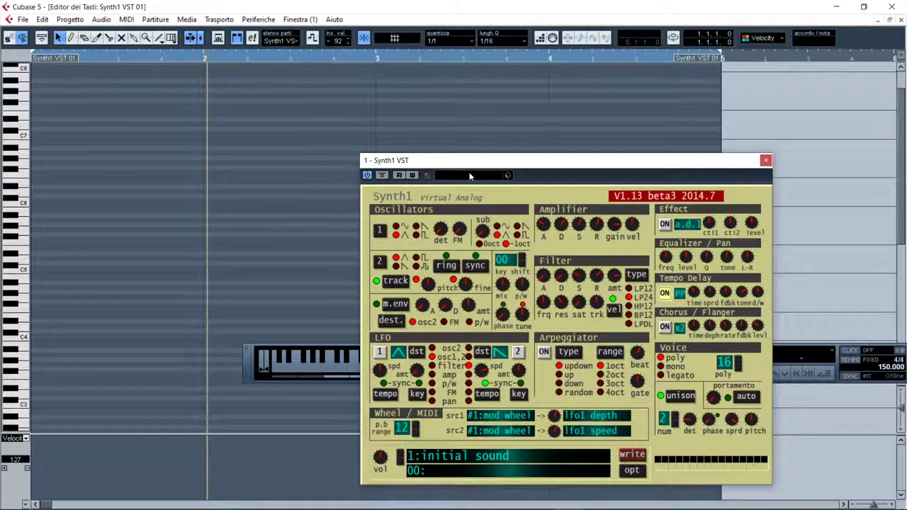
pyautogui.moveTo(367, 178); pyautogui.dragTo(517, 179)
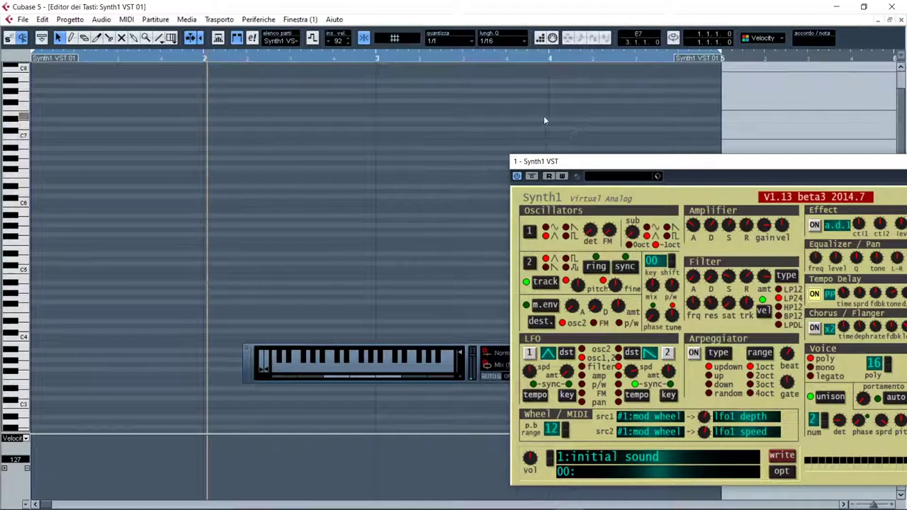
pyautogui.moveTo(599, 161); pyautogui.dragTo(397, 200)
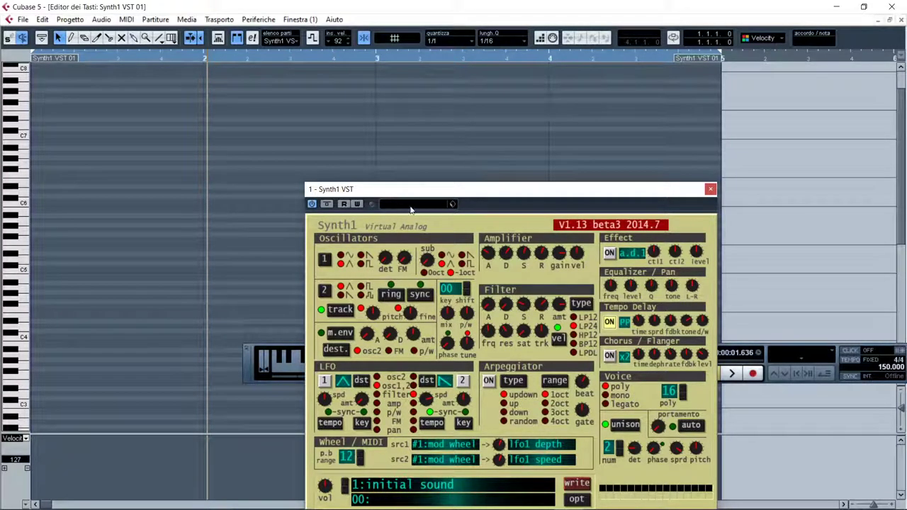
pyautogui.moveTo(417, 194); pyautogui.dragTo(573, 192)
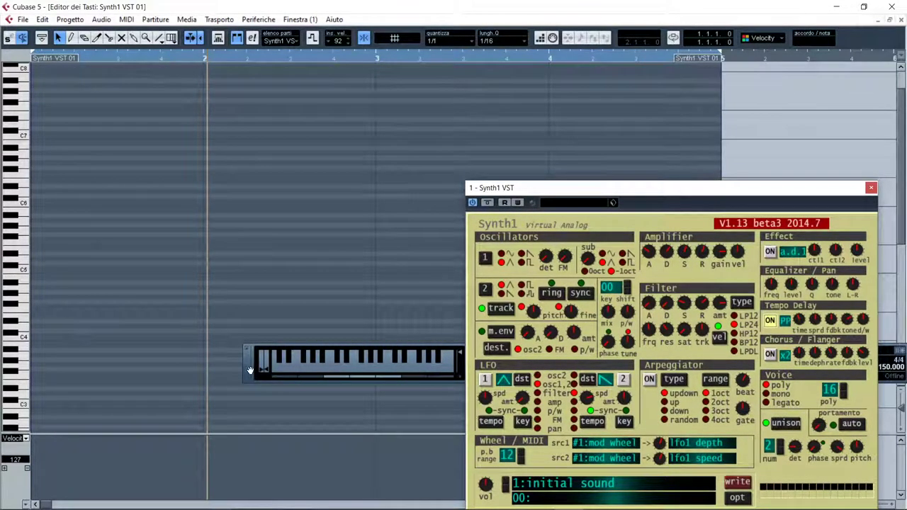
pyautogui.moveTo(250, 369); pyautogui.dragTo(248, 386)
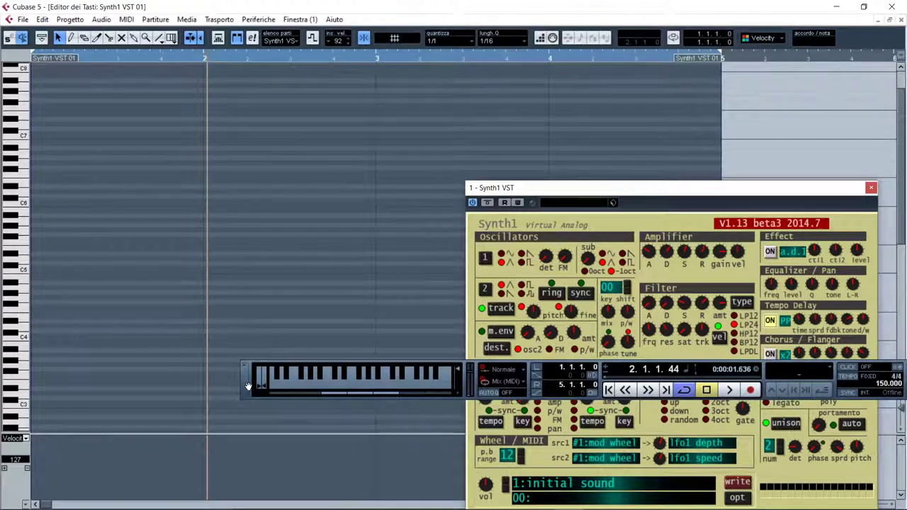
pyautogui.click(538, 188)
pyautogui.moveTo(507, 194); pyautogui.dragTo(421, 214)
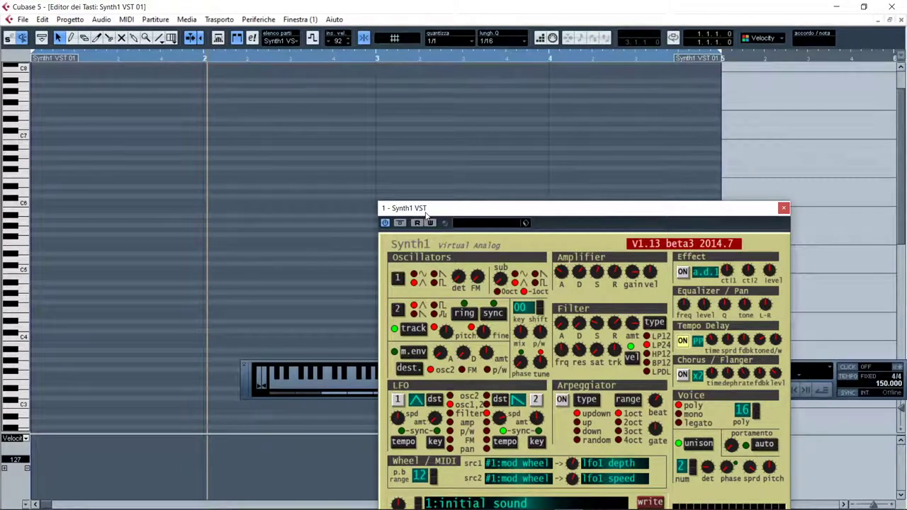
pyautogui.moveTo(426, 214); pyautogui.dragTo(444, 215)
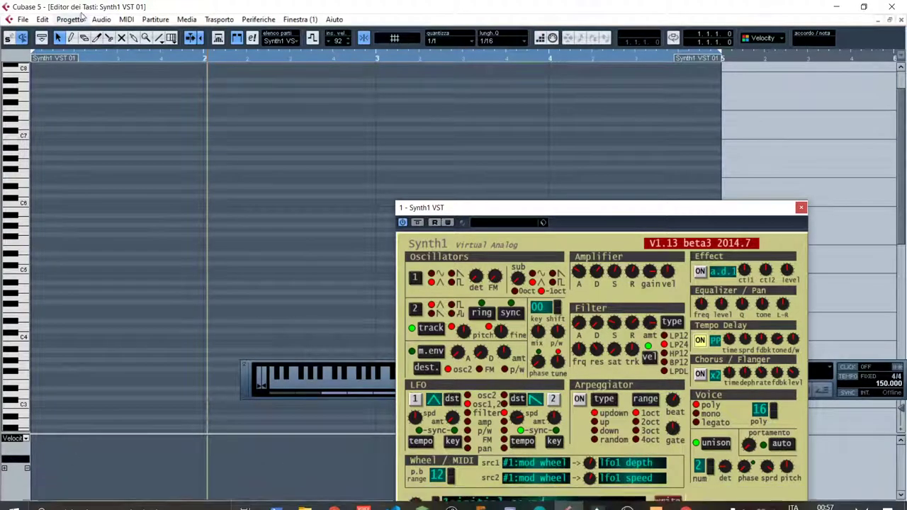
# Set the Key Editor's quantize value to 1/8 and activate the Draw tool.
pyautogui.click(465, 44)
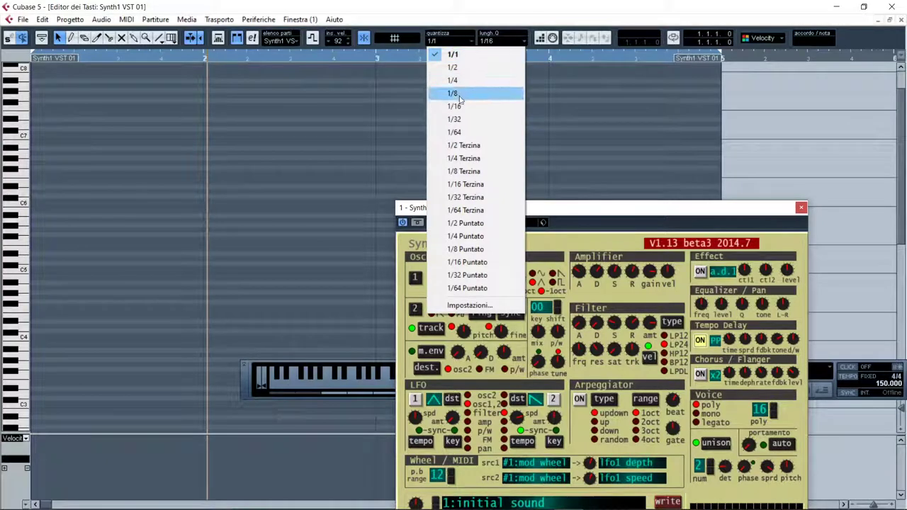
pyautogui.click(459, 95)
pyautogui.click(71, 38)
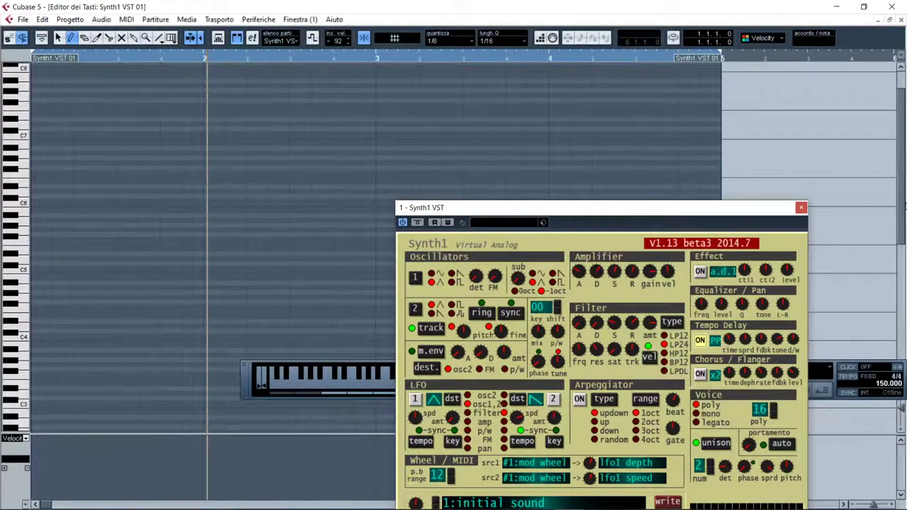
pyautogui.moveTo(898, 201); pyautogui.dragTo(903, 228)
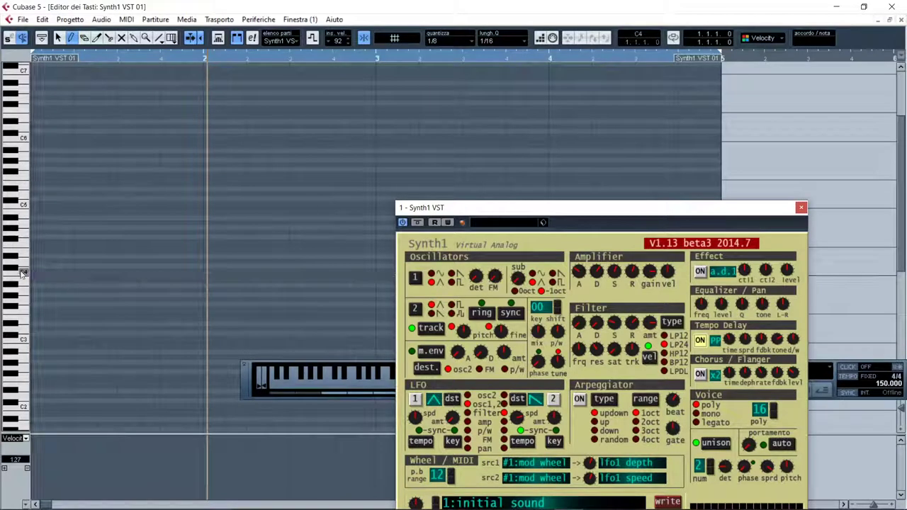
pyautogui.click(23, 342)
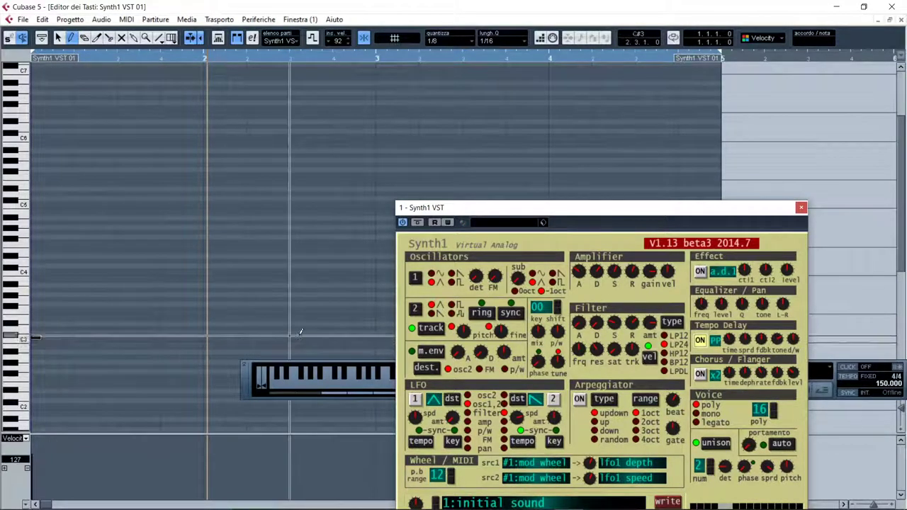
pyautogui.hotkey('alt', 'k')
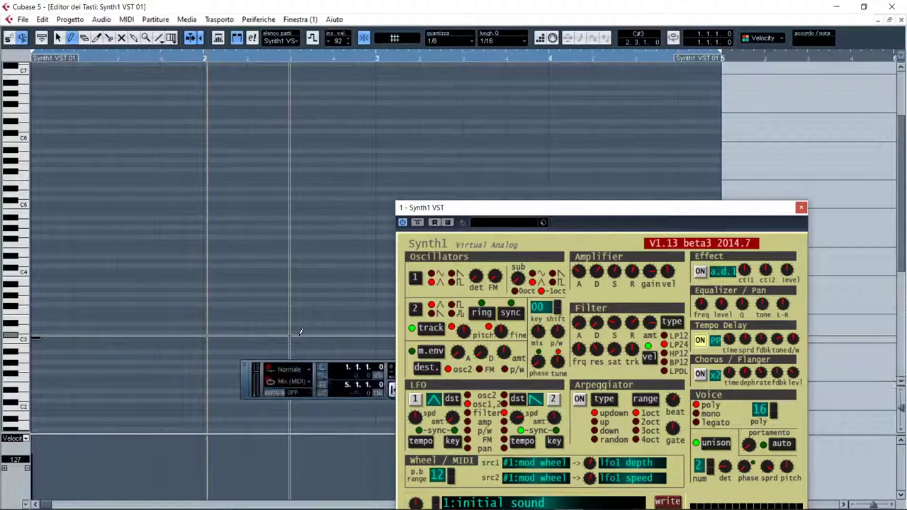
pyautogui.hotkey('alt', 'k')
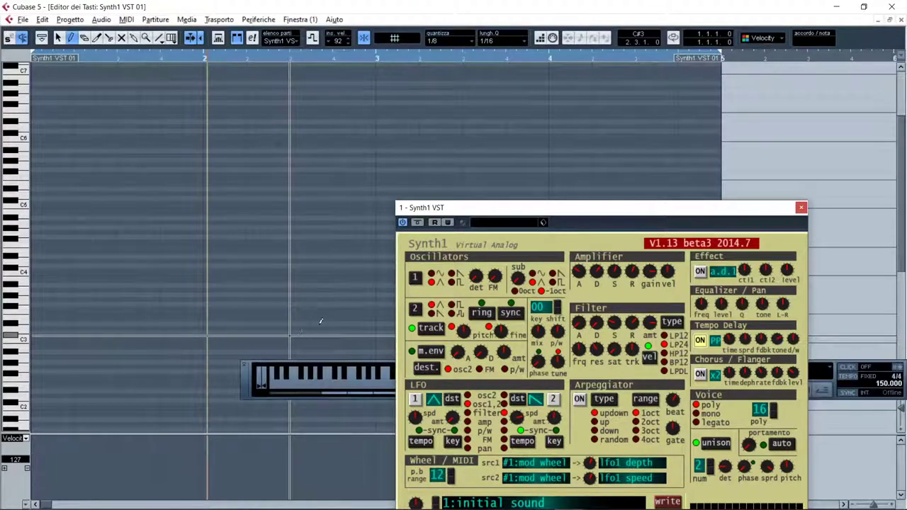
# Move the Synth1 window until its edge lines up with bar 4, leaving bars 1 to 3 of the note grid uncovered.
pyautogui.moveTo(470, 209); pyautogui.dragTo(505, 175)
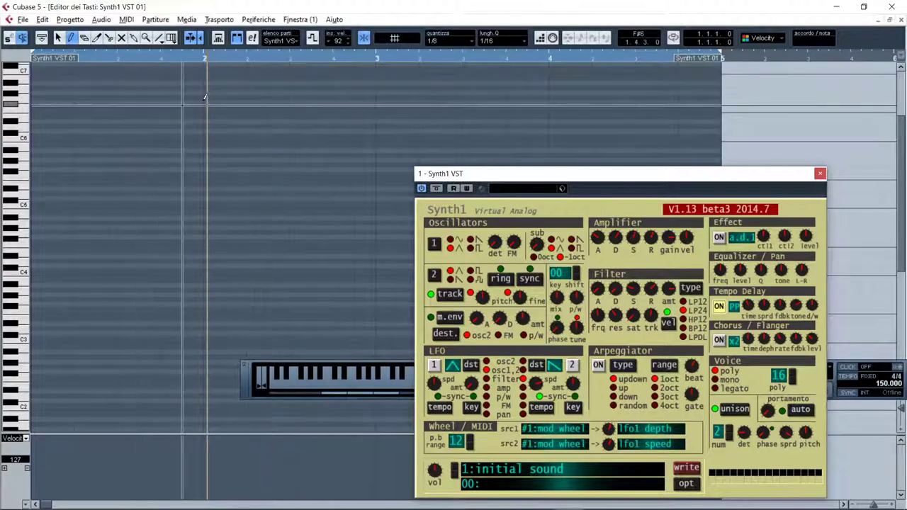
pyautogui.moveTo(527, 182); pyautogui.dragTo(660, 262)
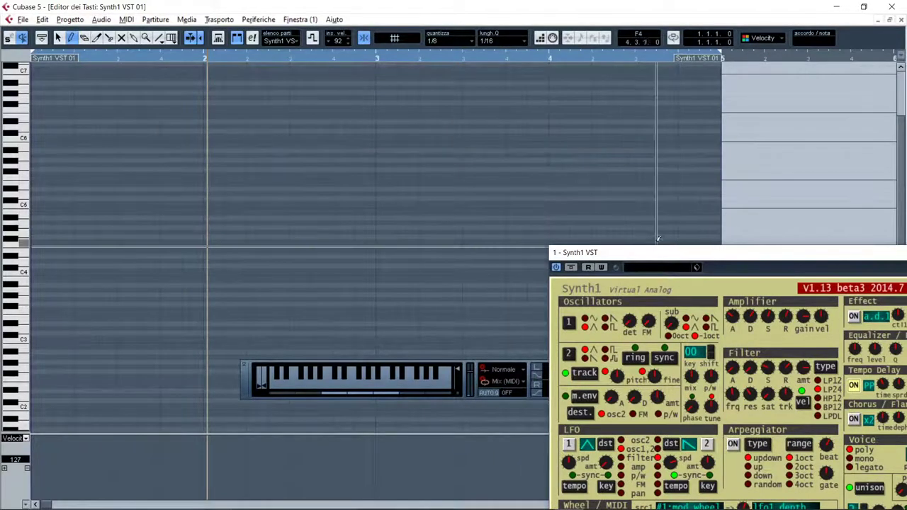
pyautogui.moveTo(644, 256); pyautogui.dragTo(471, 261)
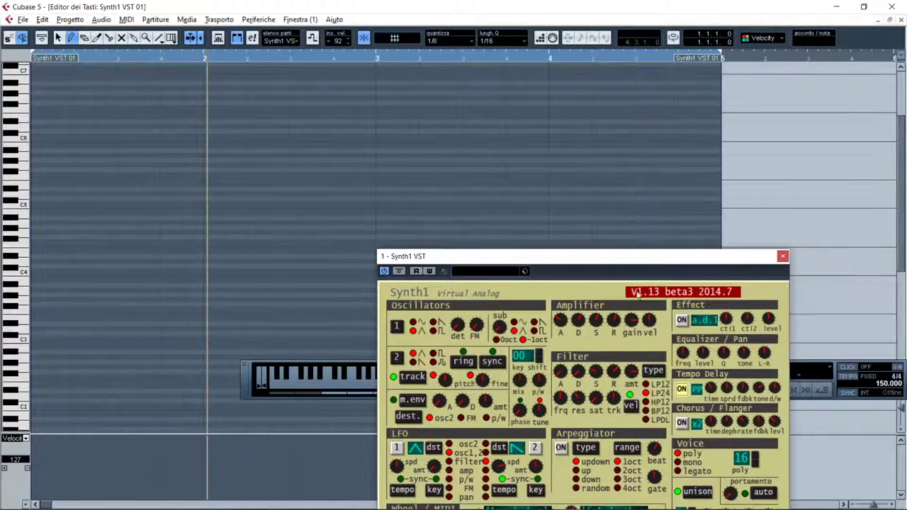
pyautogui.moveTo(616, 262); pyautogui.dragTo(787, 223)
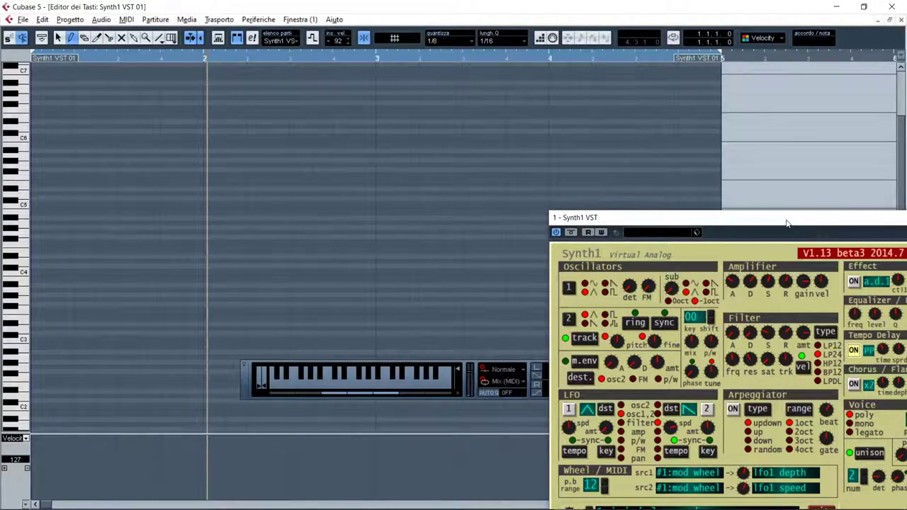
pyautogui.moveTo(786, 224)
pyautogui.mouseDown()
pyautogui.moveTo(789, 180)
pyautogui.moveTo(792, 224)
pyautogui.mouseUp()
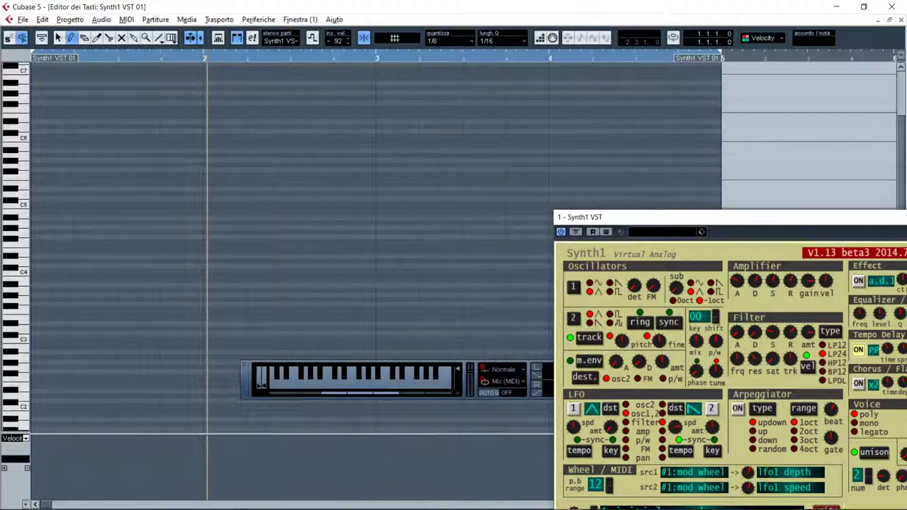
# Keep the quantize value at 1/8 and set the length quantize to 1/8 for new notes.
pyautogui.moveTo(597, 502)
pyautogui.click(448, 42)
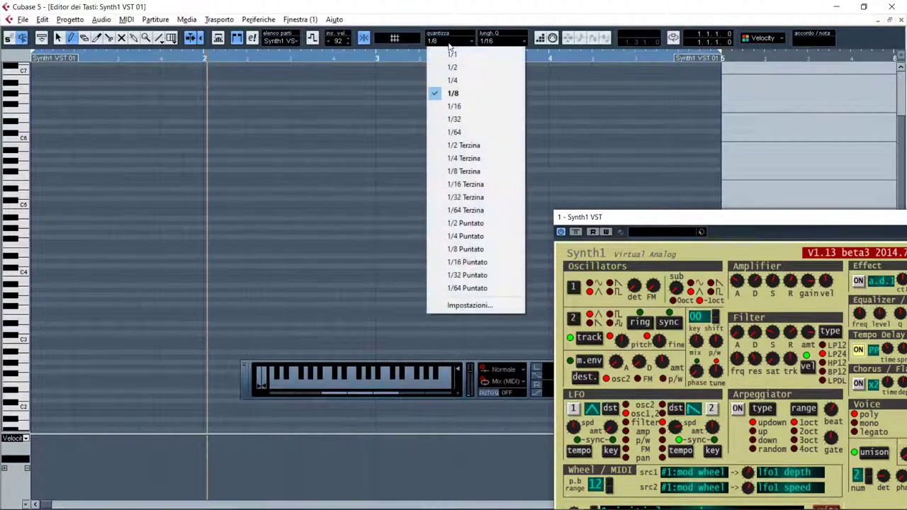
pyautogui.click(490, 42)
pyautogui.click(490, 41)
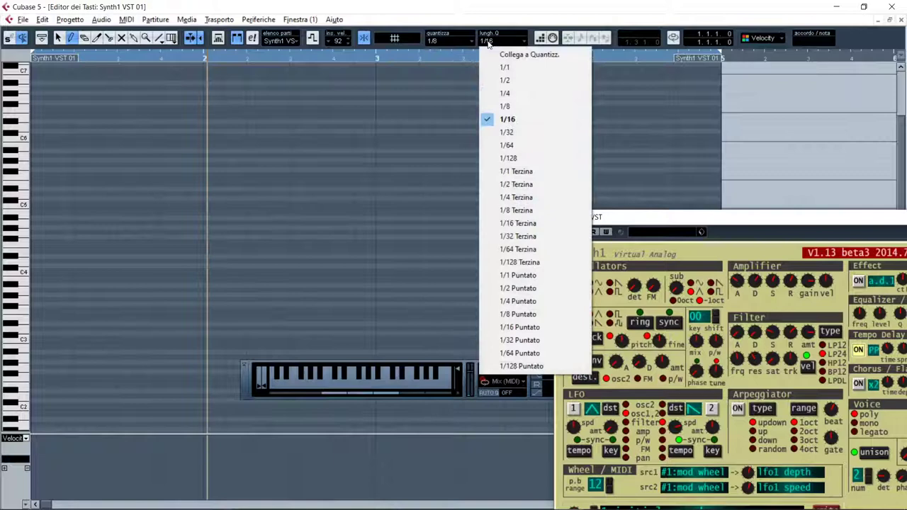
pyautogui.click(507, 105)
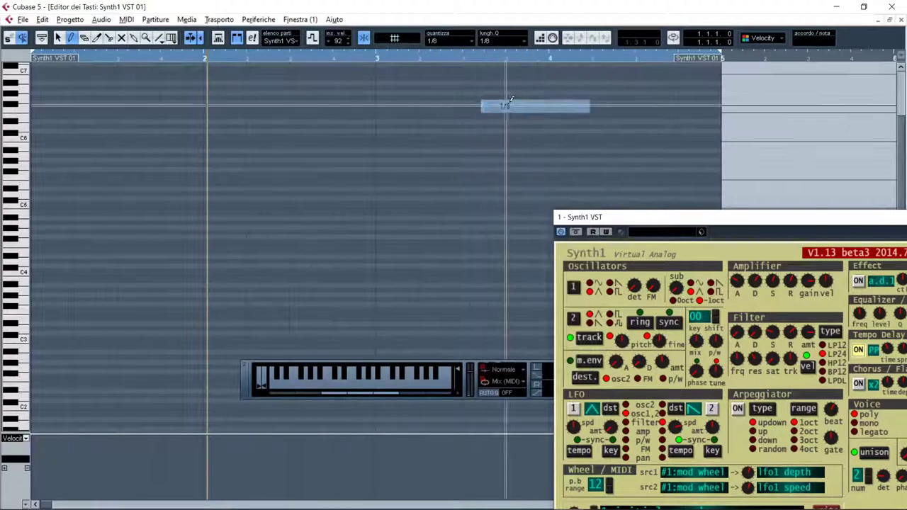
# Draw eight consecutive 1/8 notes across bar 1, starting on C4 and D#4, rising to G#4 and ending below C4.
pyautogui.click(39, 270)
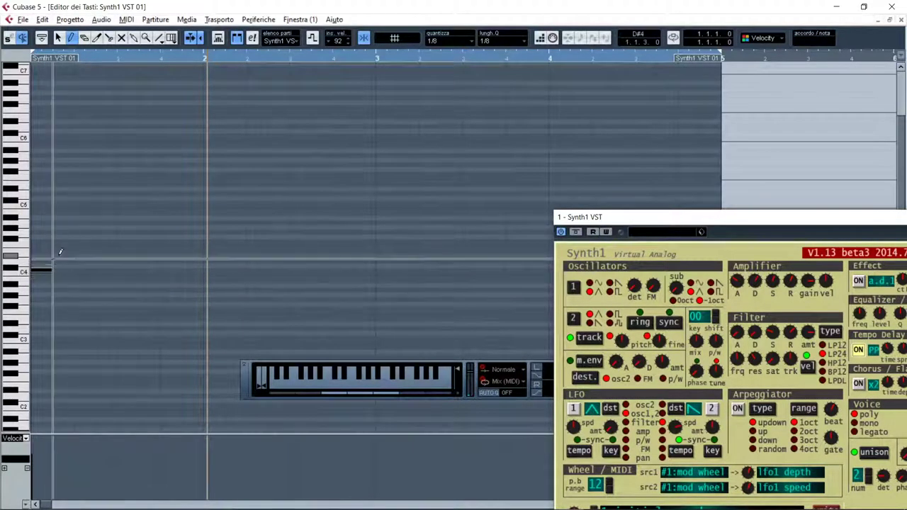
pyautogui.click(62, 256)
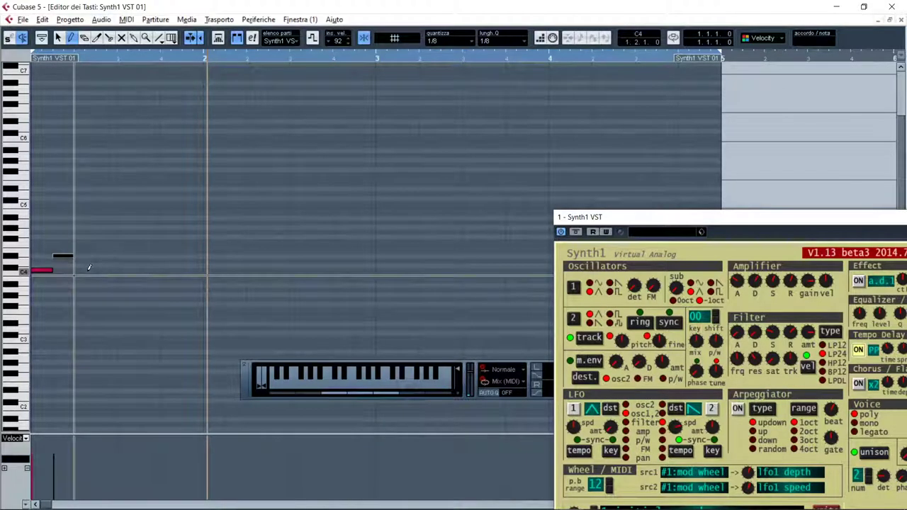
pyautogui.click(82, 270)
pyautogui.click(102, 236)
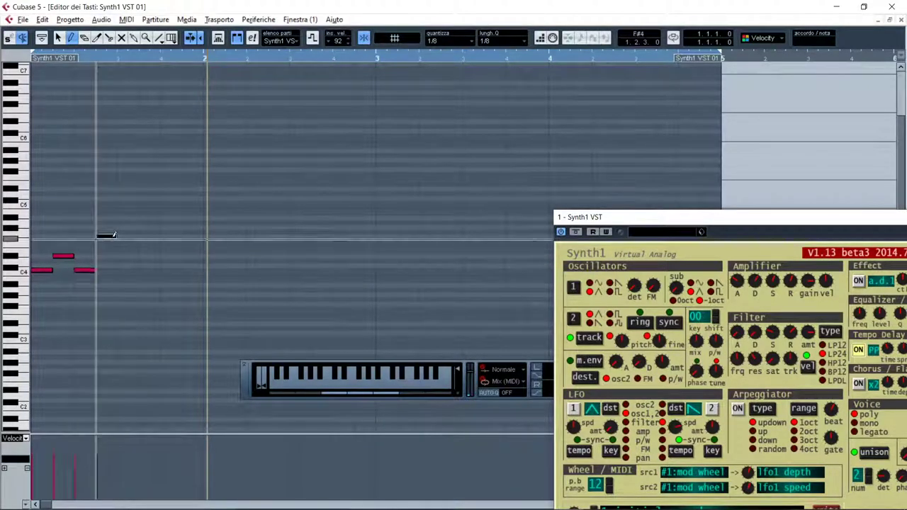
pyautogui.click(129, 227)
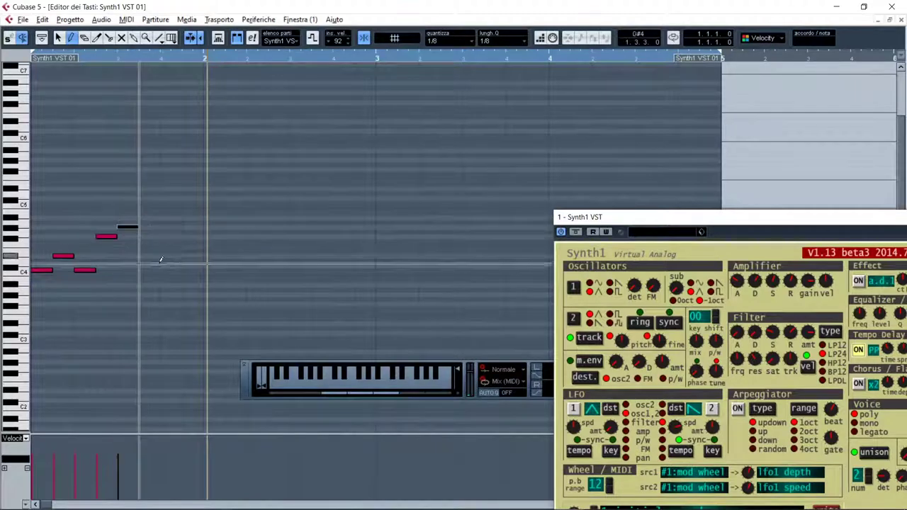
pyautogui.click(152, 232)
pyautogui.click(170, 256)
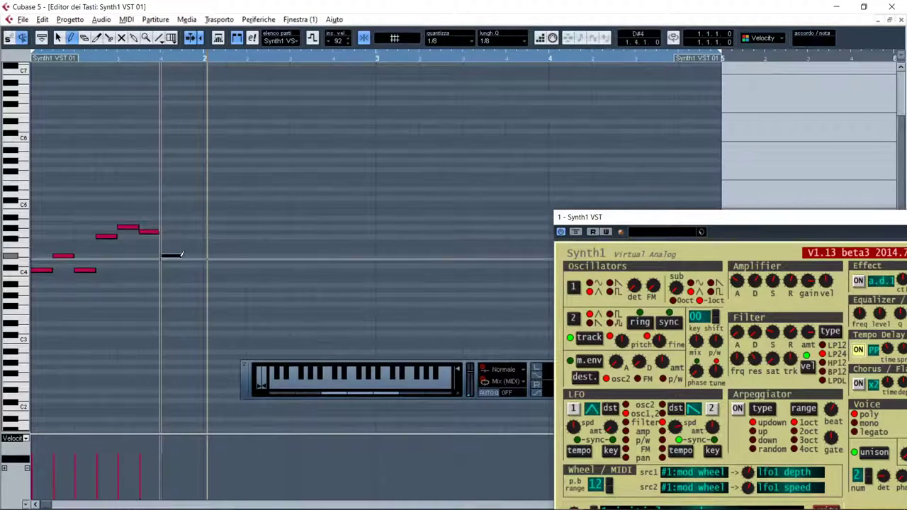
pyautogui.click(192, 294)
# Shorten the cycle range to bar 1 through bar 2 and play the drawn melody in a loop.
pyautogui.press('space')
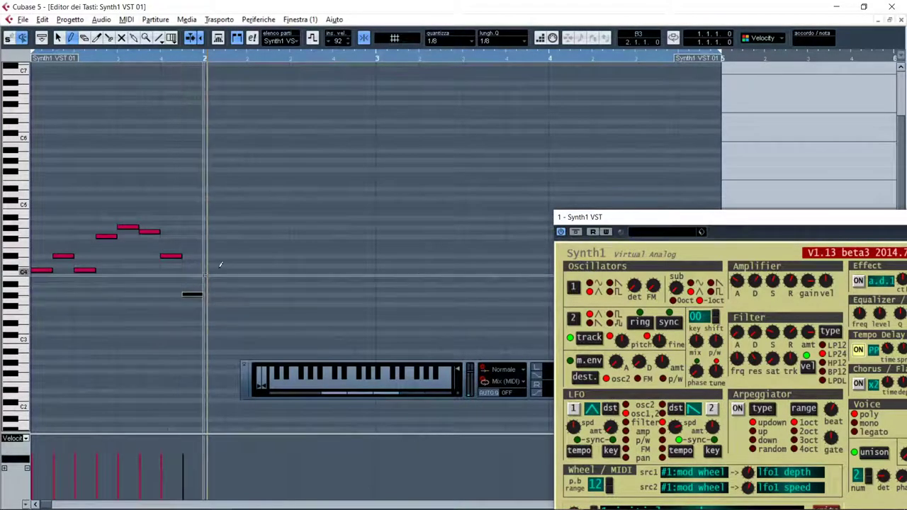
pyautogui.press('space')
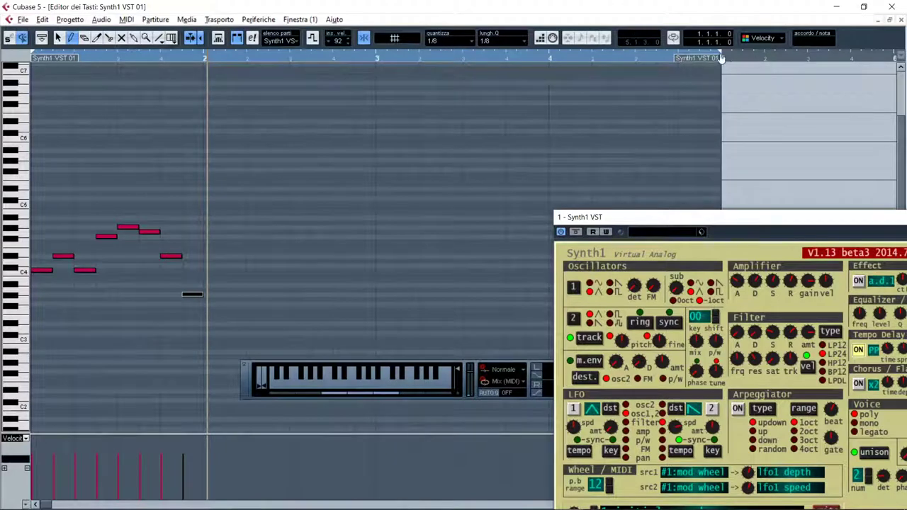
pyautogui.moveTo(720, 59); pyautogui.dragTo(210, 78)
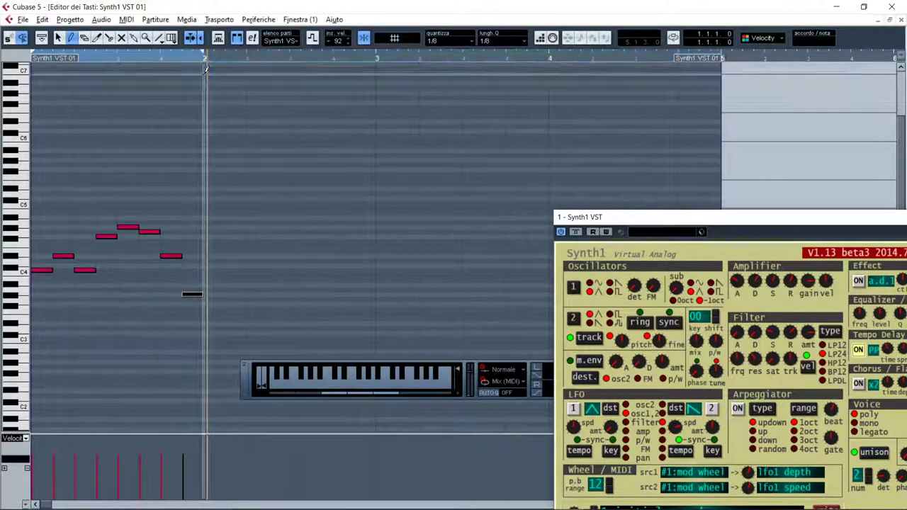
pyautogui.click(165, 59)
pyautogui.press('space')
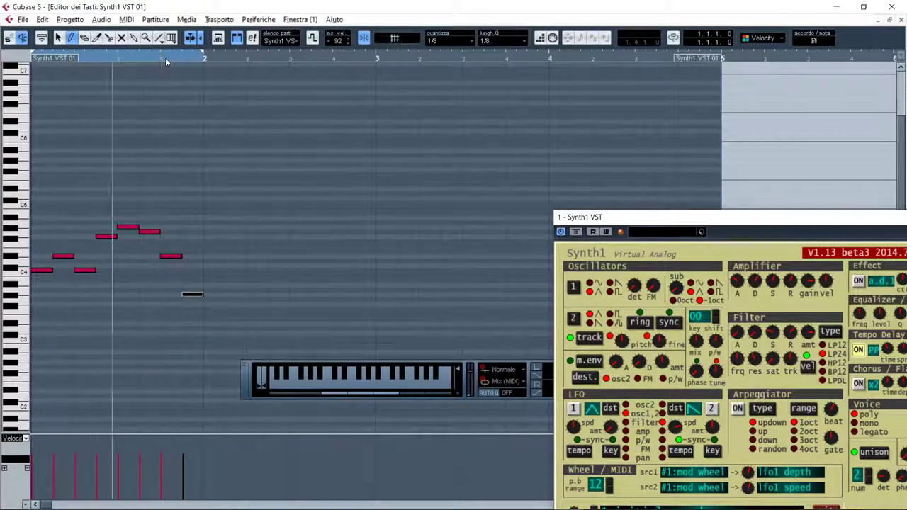
# Raise the fourth note of bar 1 by one semitone so it sits level with the sixth note.
pyautogui.click(59, 39)
pyautogui.click(108, 237)
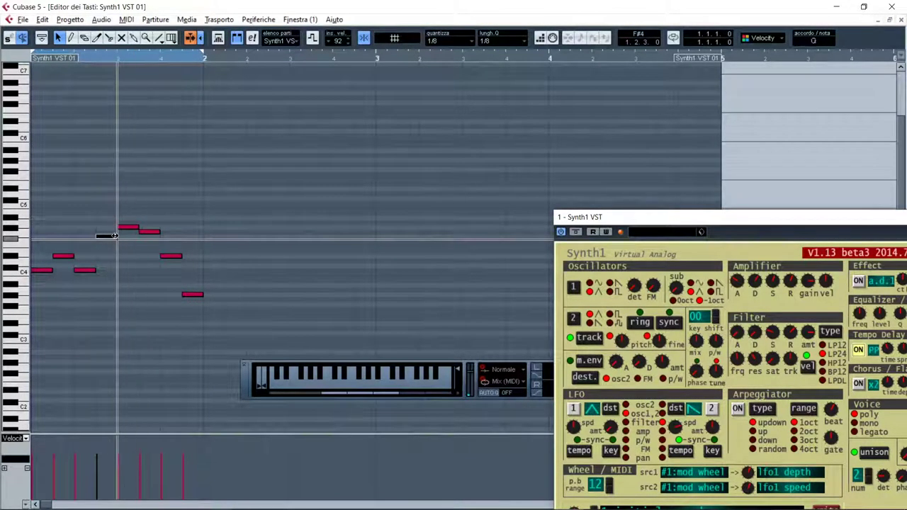
pyautogui.click(139, 311)
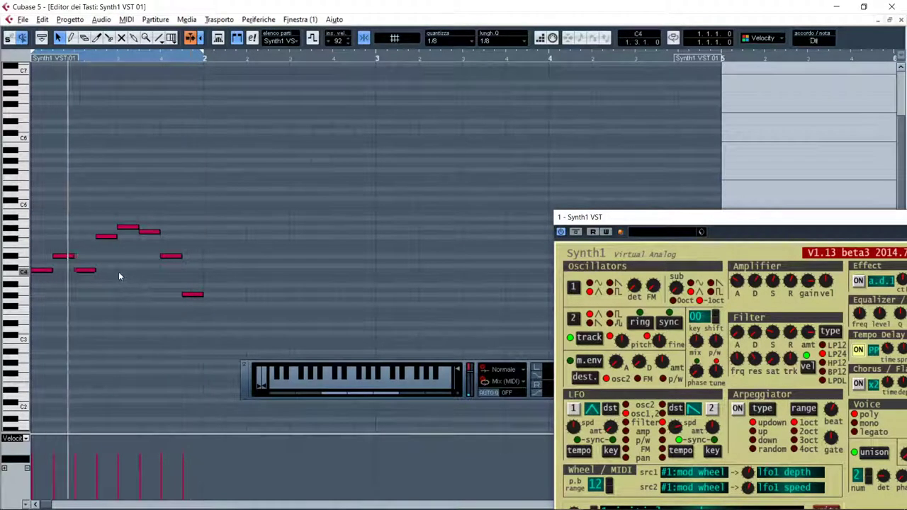
pyautogui.click(108, 238)
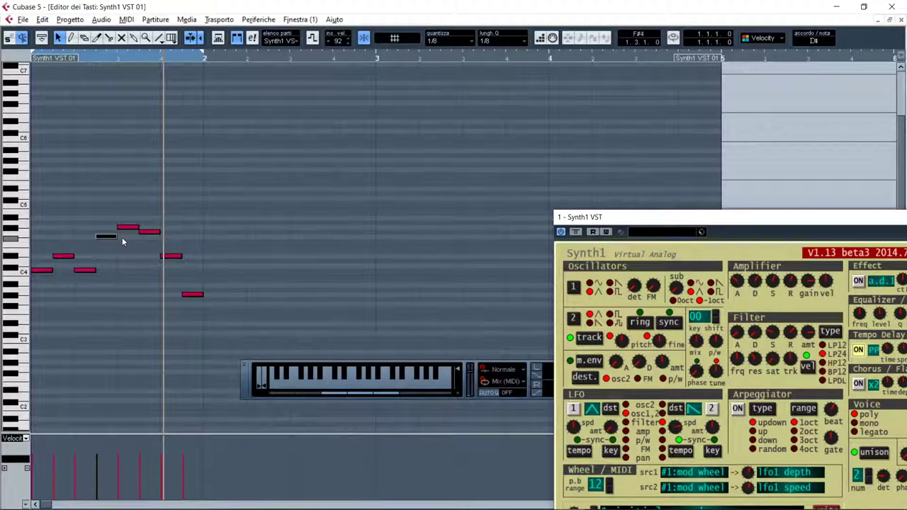
pyautogui.click(118, 257)
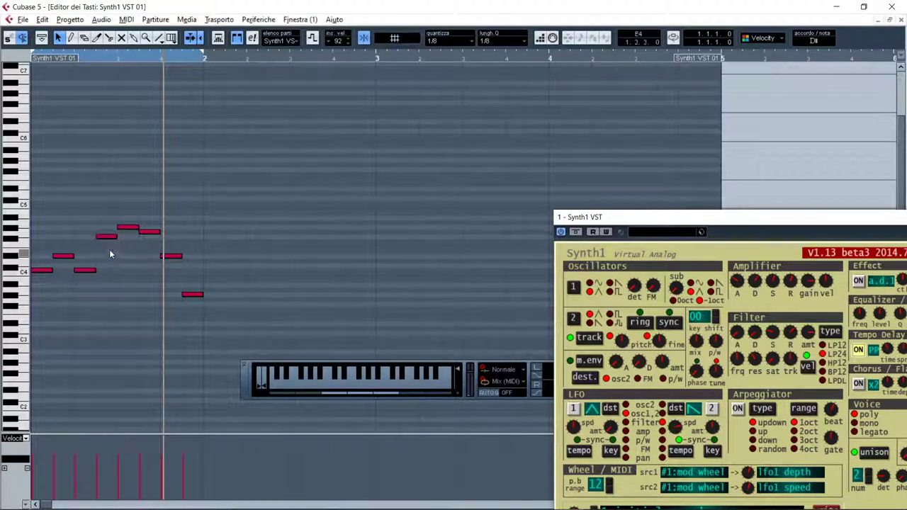
pyautogui.click(108, 241)
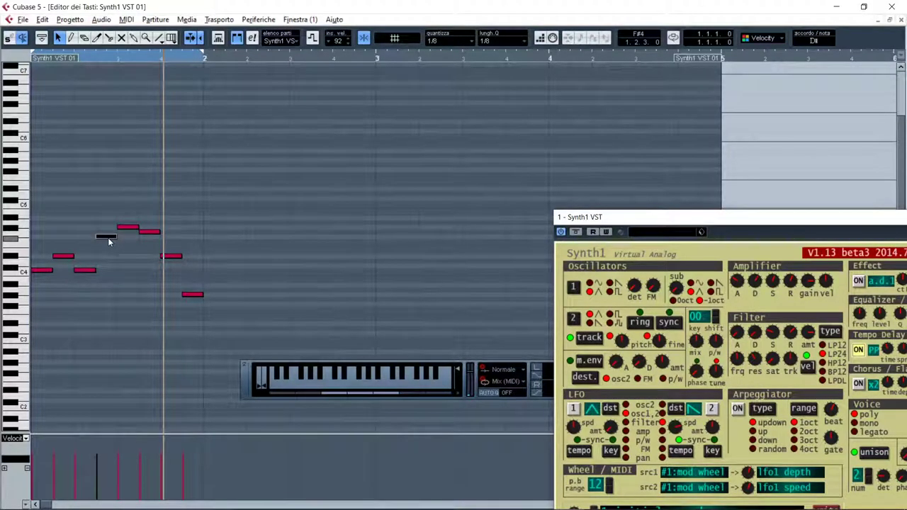
pyautogui.hotkey('alt', 'k')
pyautogui.moveTo(108, 237); pyautogui.dragTo(111, 241)
pyautogui.press('Up')
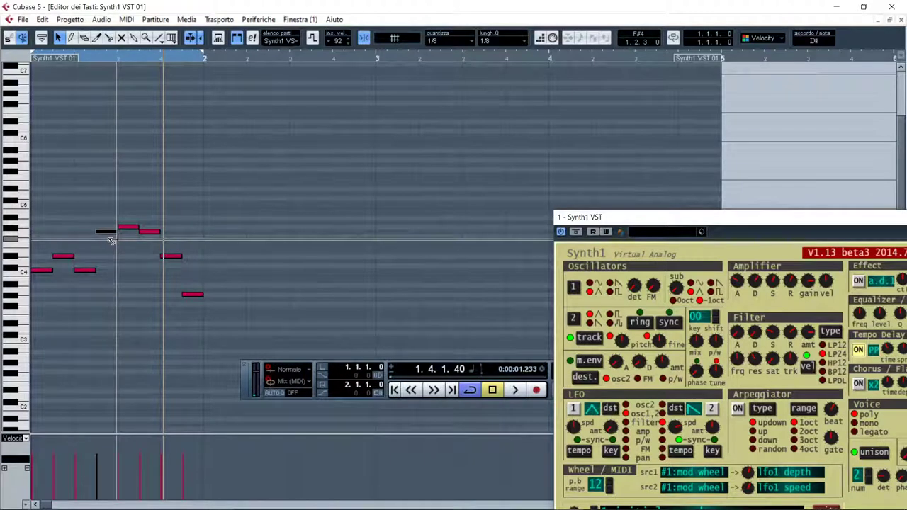
pyautogui.hotkey('alt', 'k')
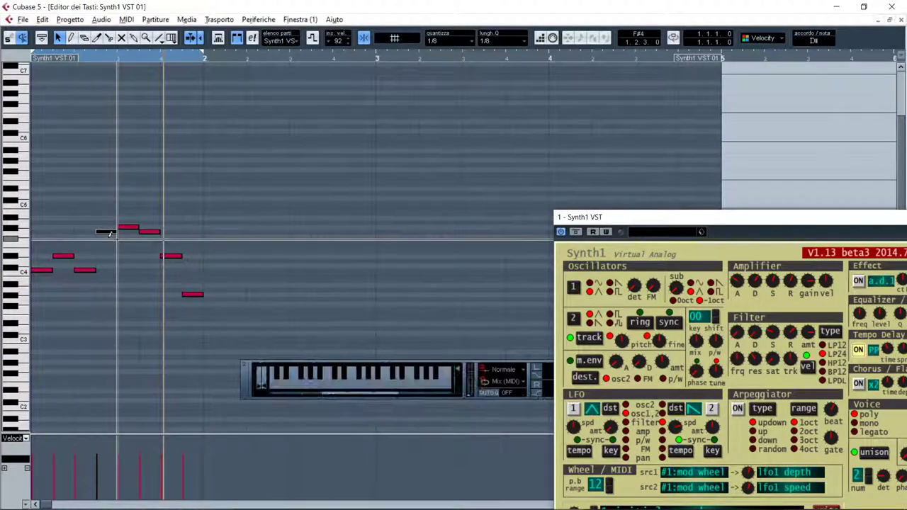
pyautogui.moveTo(110, 234); pyautogui.dragTo(111, 234)
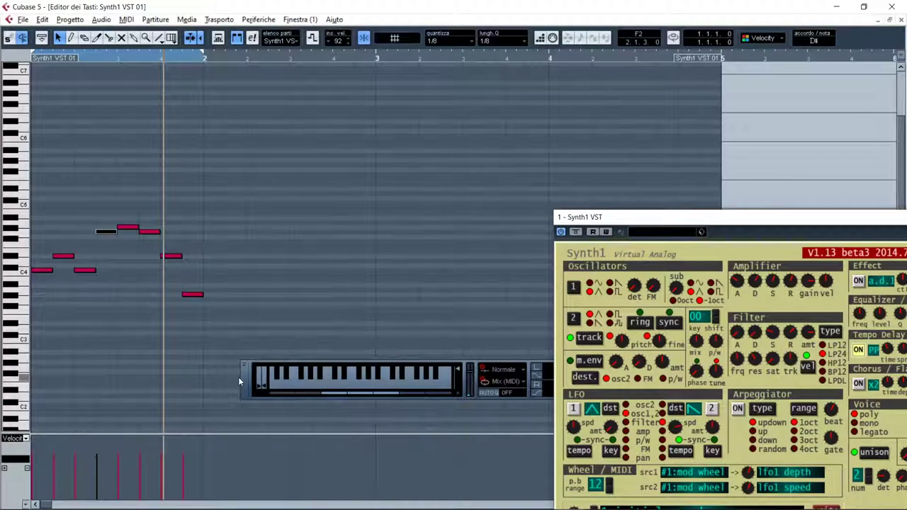
# Move the transport panel above the melody, just under the bar ruler and aligned with the start of bar 2.
pyautogui.moveTo(245, 381); pyautogui.dragTo(209, 88)
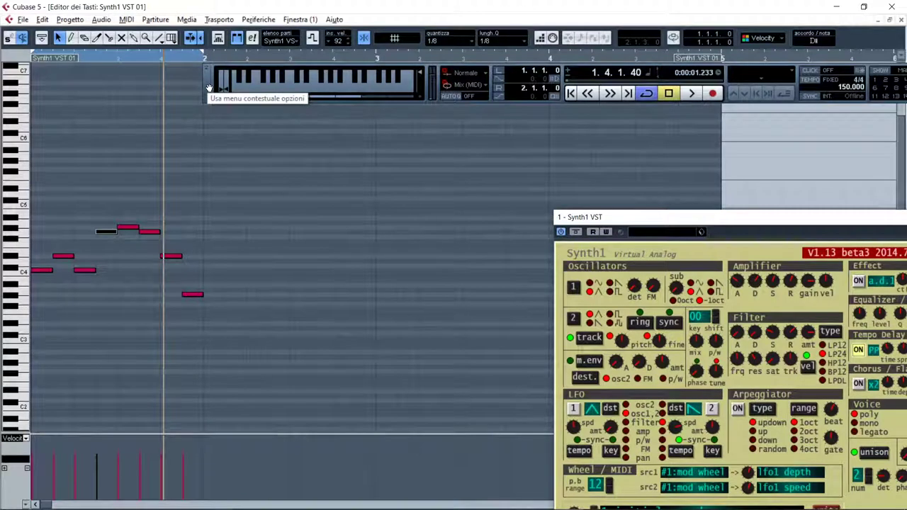
pyautogui.moveTo(209, 88)
pyautogui.mouseDown()
pyautogui.moveTo(381, 86)
pyautogui.moveTo(209, 93)
pyautogui.mouseUp()
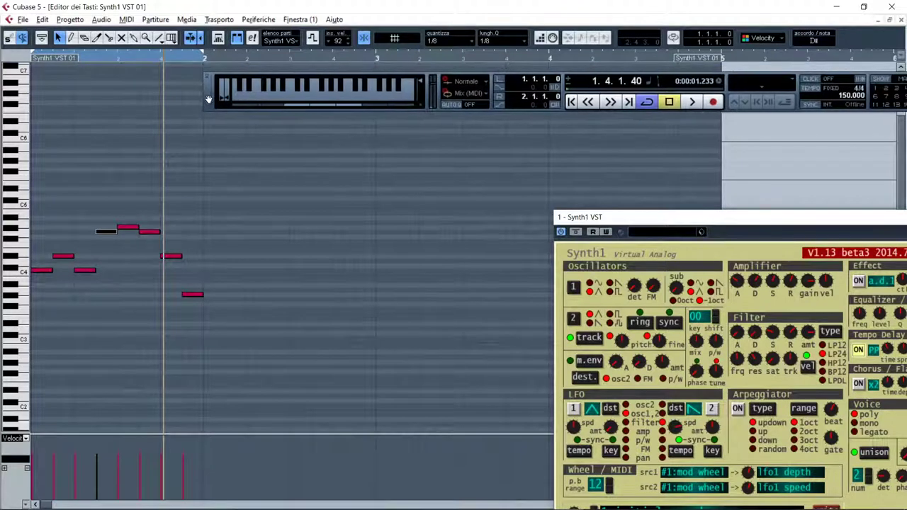
pyautogui.moveTo(209, 92); pyautogui.dragTo(209, 95)
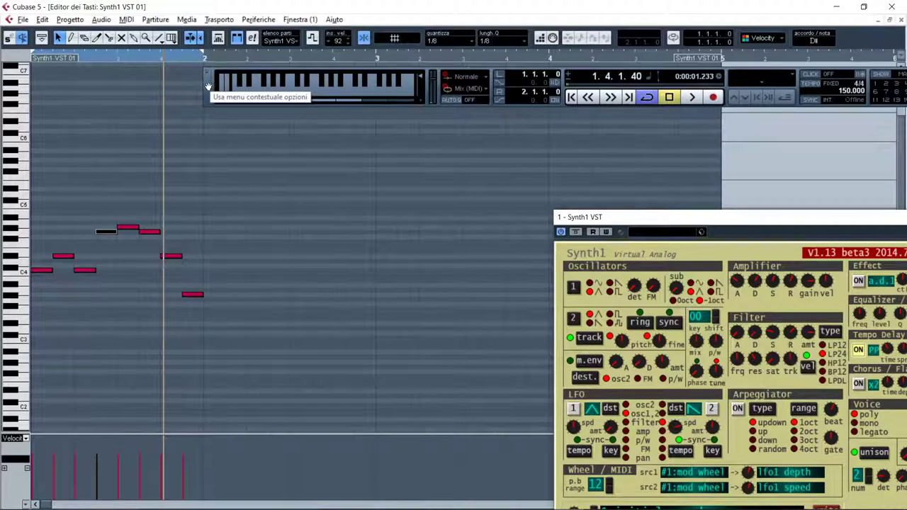
pyautogui.moveTo(208, 86); pyautogui.dragTo(210, 96)
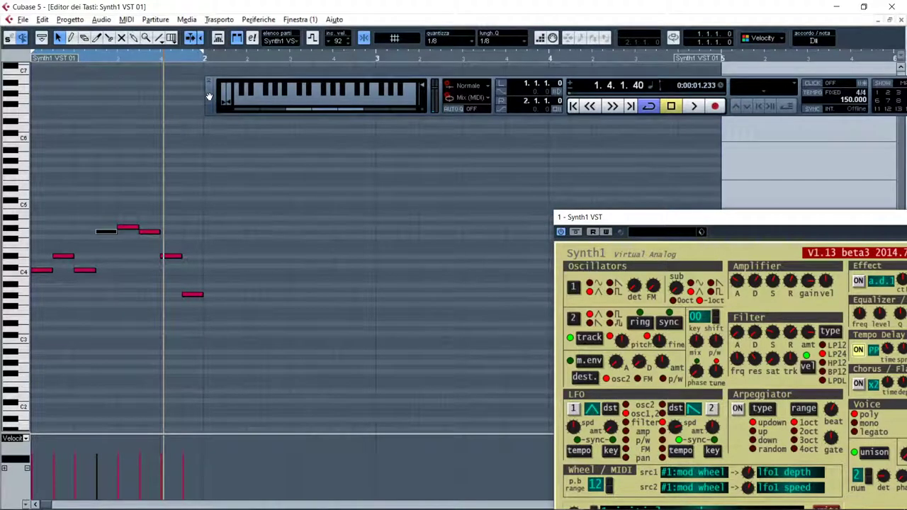
pyautogui.moveTo(208, 96); pyautogui.dragTo(207, 96)
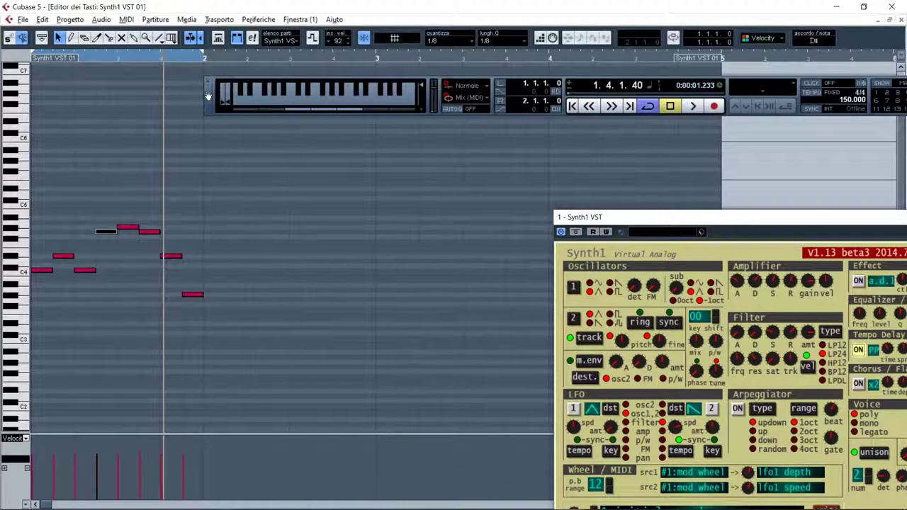
pyautogui.click(23, 19)
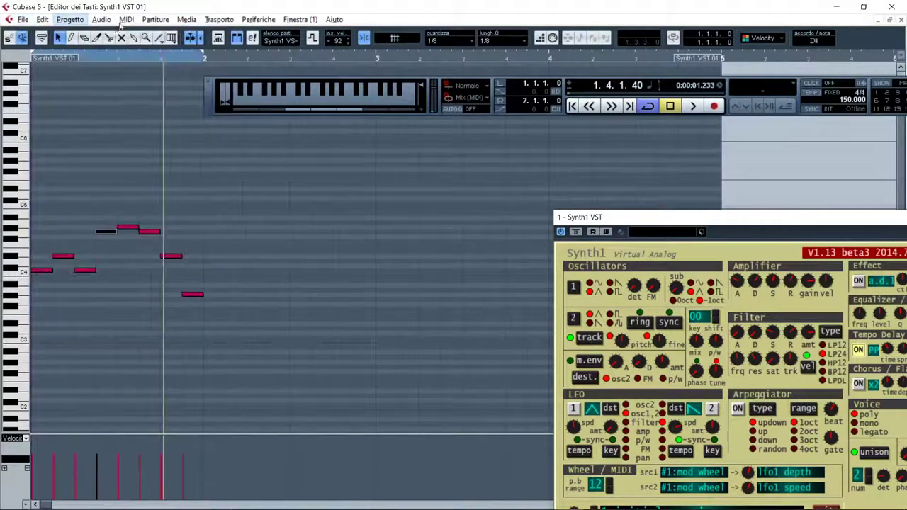
pyautogui.moveTo(124, 21)
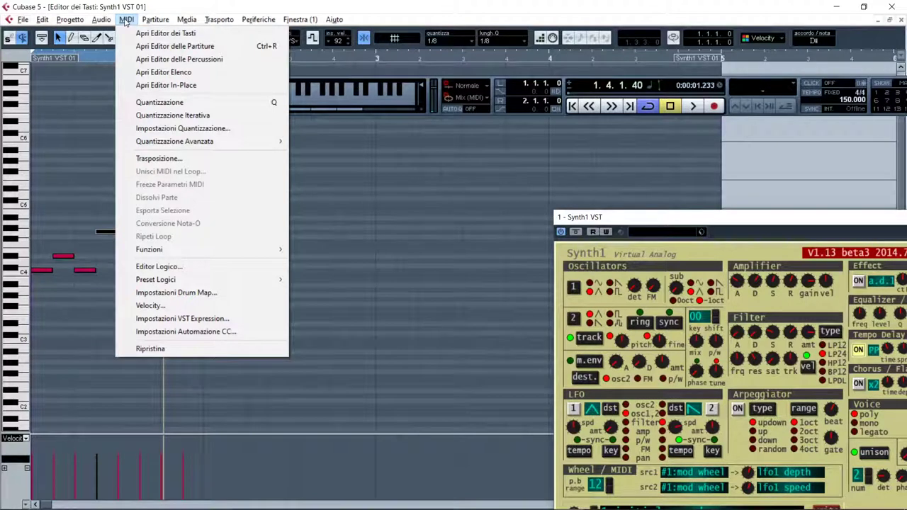
pyautogui.click(266, 6)
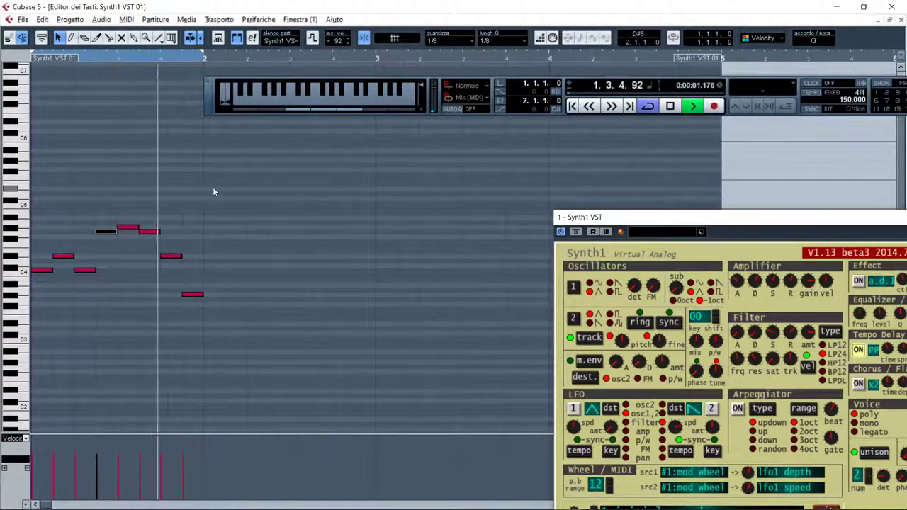
# Hide the virtual keyboard and paste copies of bar 1's eight-note melody at bars 2, 3 and 4.
pyautogui.press('space')
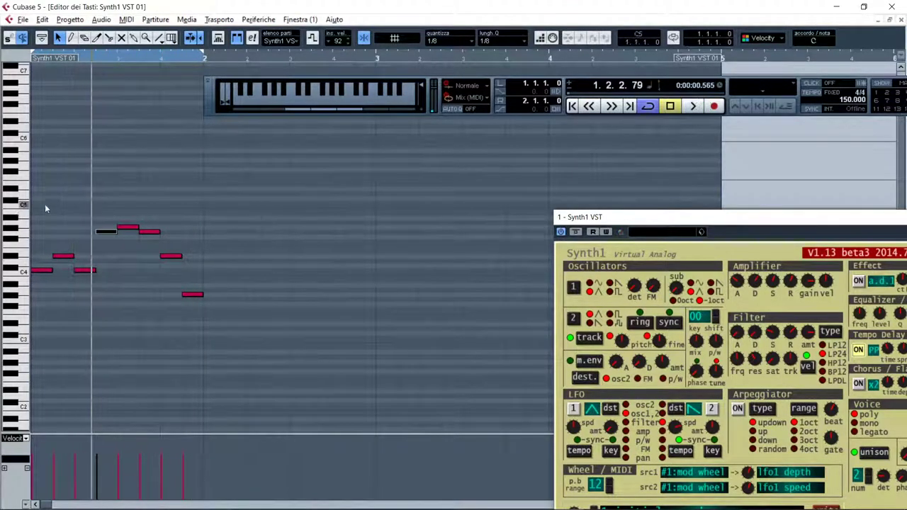
pyautogui.moveTo(44, 206); pyautogui.dragTo(227, 372)
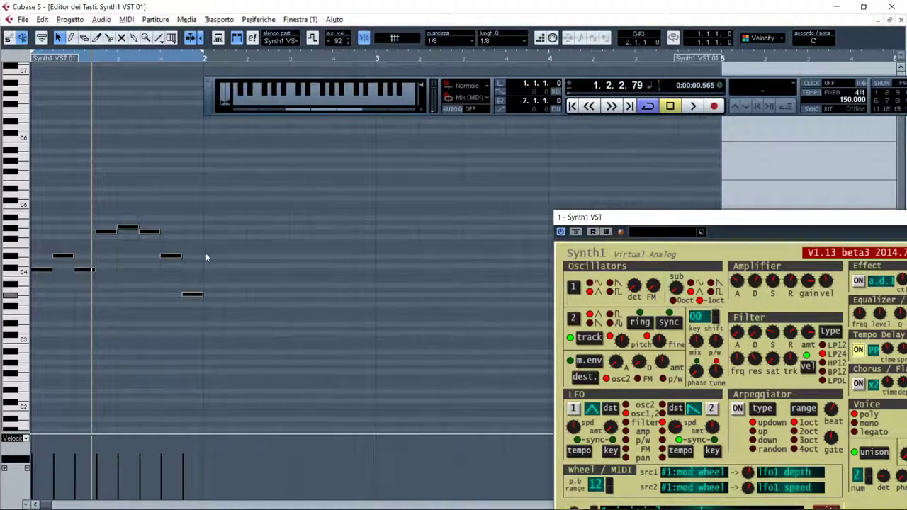
pyautogui.hotkey('alt', 'k')
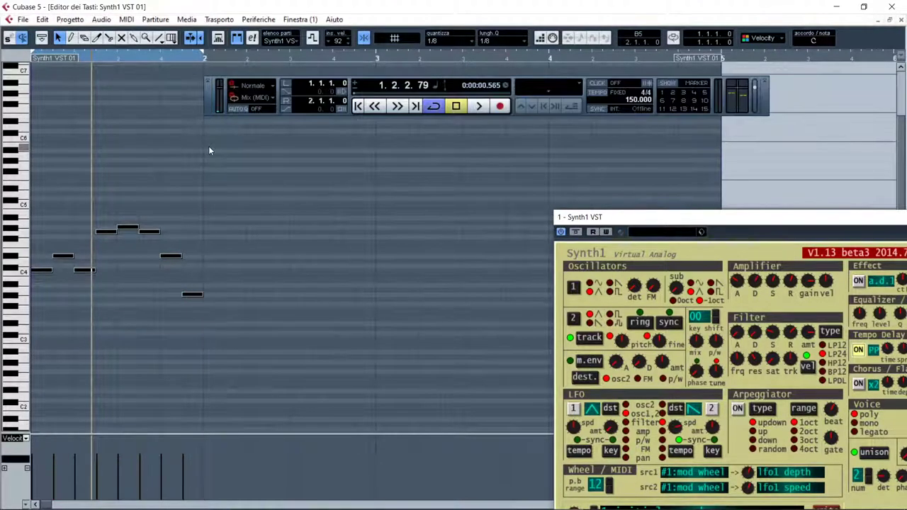
pyautogui.click(203, 58)
pyautogui.hotkey('ctrl', 'v')
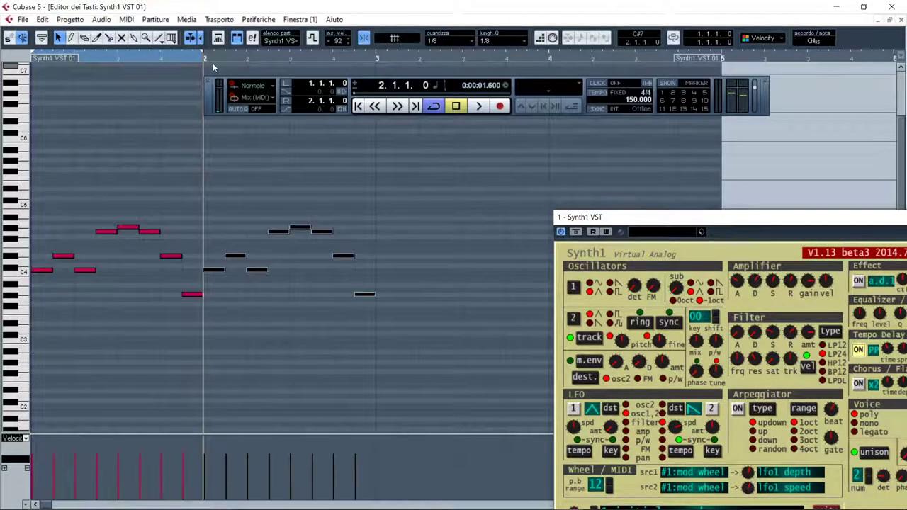
pyautogui.click(376, 58)
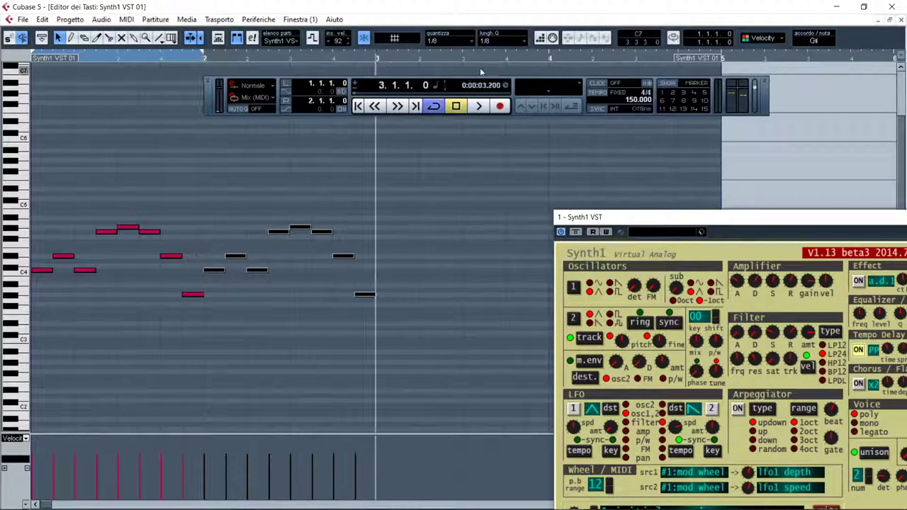
pyautogui.hotkey('ctrl', 'v')
pyautogui.moveTo(602, 223); pyautogui.dragTo(577, 389)
pyautogui.click(550, 58)
pyautogui.hotkey('ctrl', 'v')
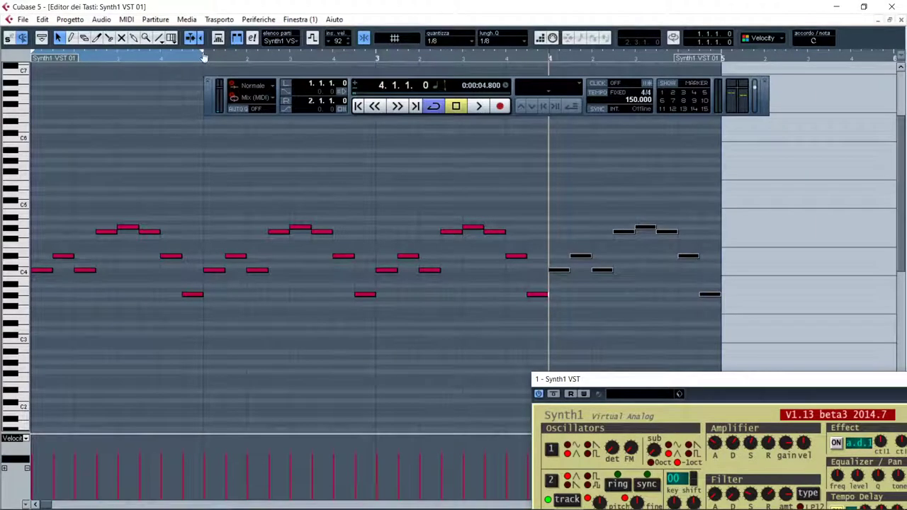
# Extend the cycle range to bar 5 and play the four-bar melody in a loop.
pyautogui.moveTo(203, 57); pyautogui.dragTo(721, 57)
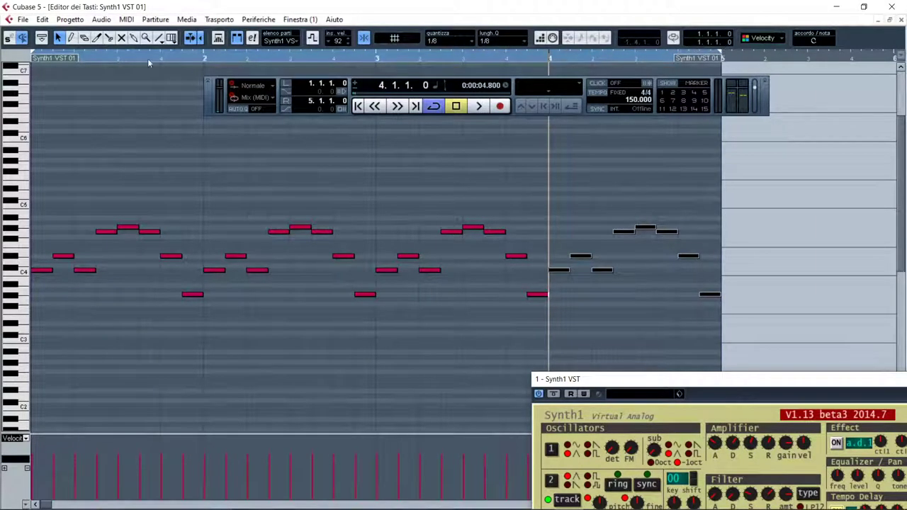
pyautogui.click(116, 57)
pyautogui.press('space')
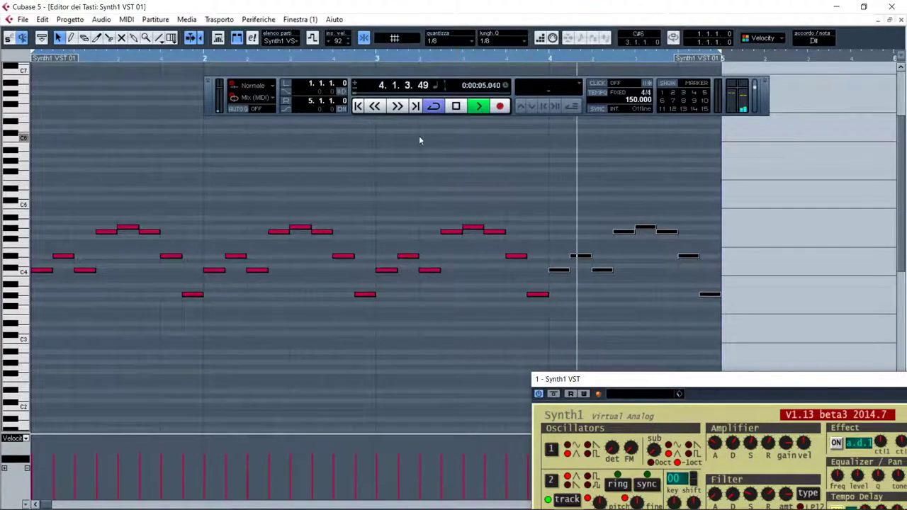
# Return to the project view and move the transport panel down so it no longer covers the Synth1 part.
pyautogui.press('Escape')
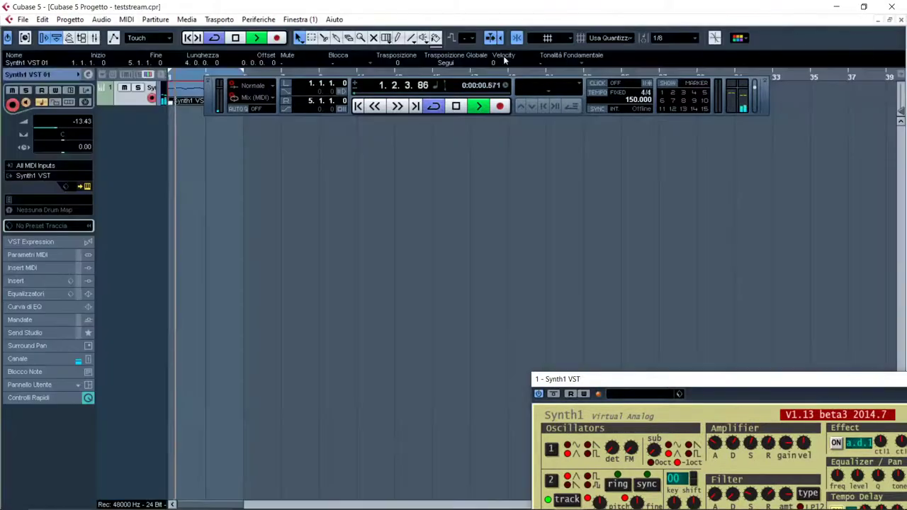
pyautogui.moveTo(209, 96); pyautogui.dragTo(214, 212)
pyautogui.press('space')
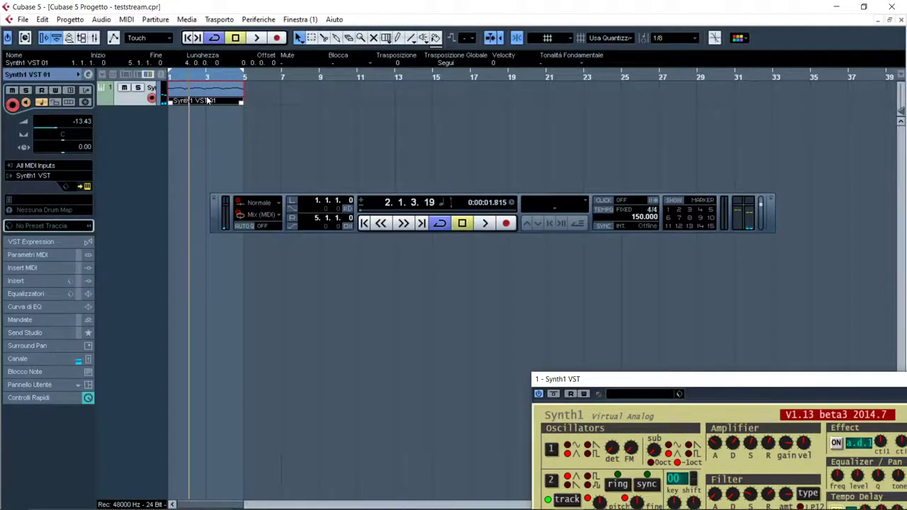
# Duplicate the four-bar Synth1 part at bar 5 and extend the cycle range to bar 9.
pyautogui.press('KP_2')
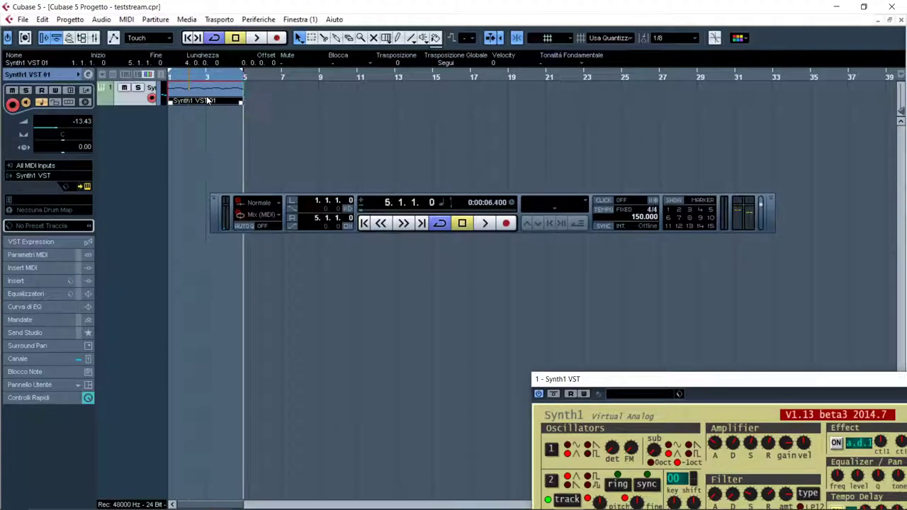
pyautogui.hotkey('ctrl', 'd')
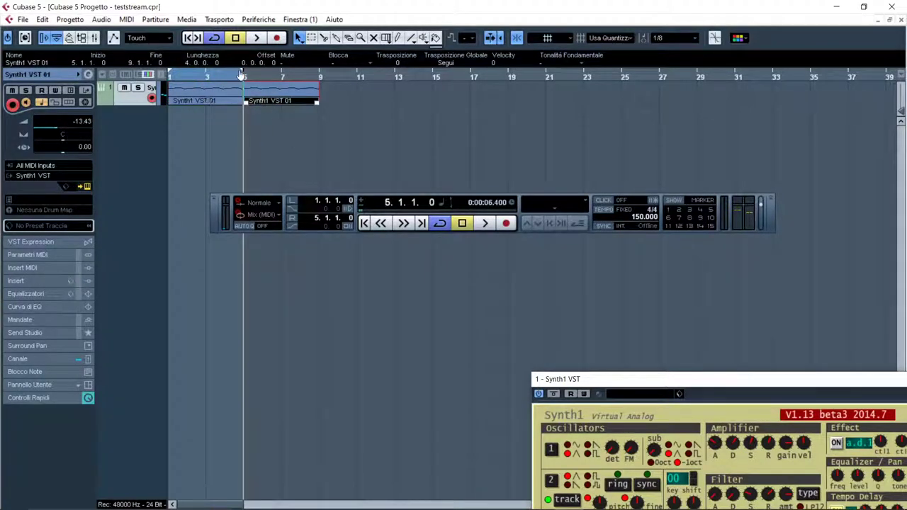
pyautogui.moveTo(241, 75); pyautogui.dragTo(319, 80)
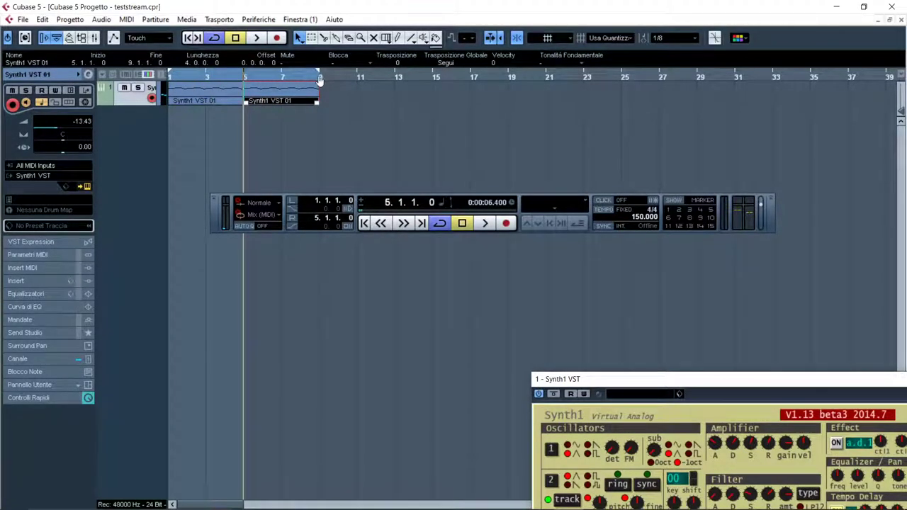
# Open the duplicated part at bar 5 and transpose all its notes down two semitones.
pyautogui.doubleClick(270, 86)
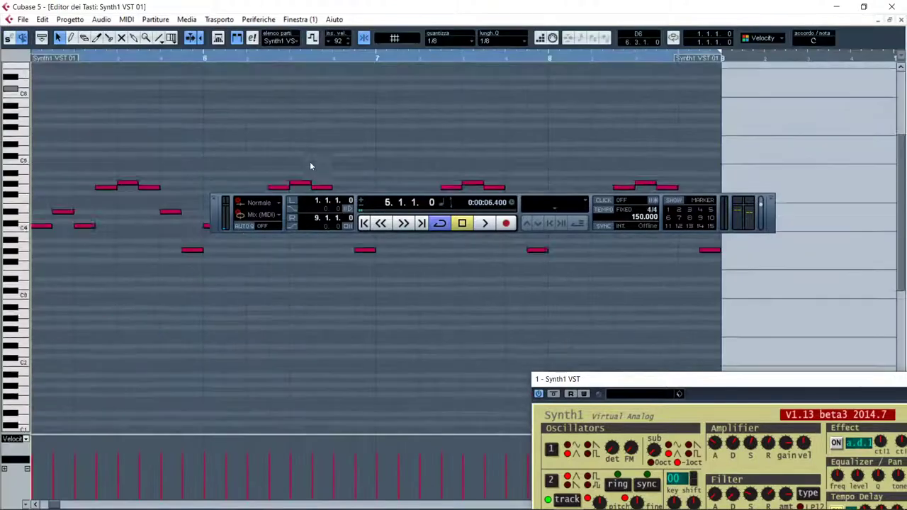
pyautogui.scroll(-3, 309, 165)
pyautogui.hscroll(-5, 490, 286)
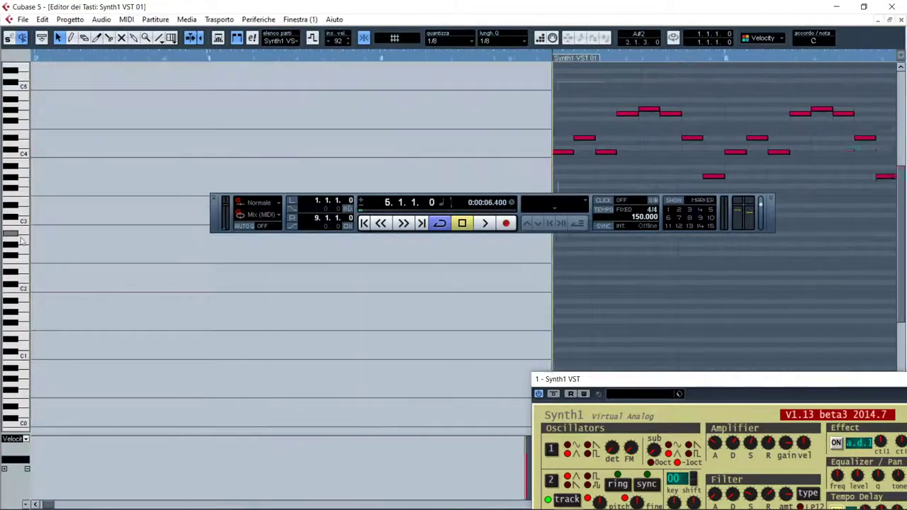
pyautogui.click(581, 267)
pyautogui.hscroll(3, 582, 266)
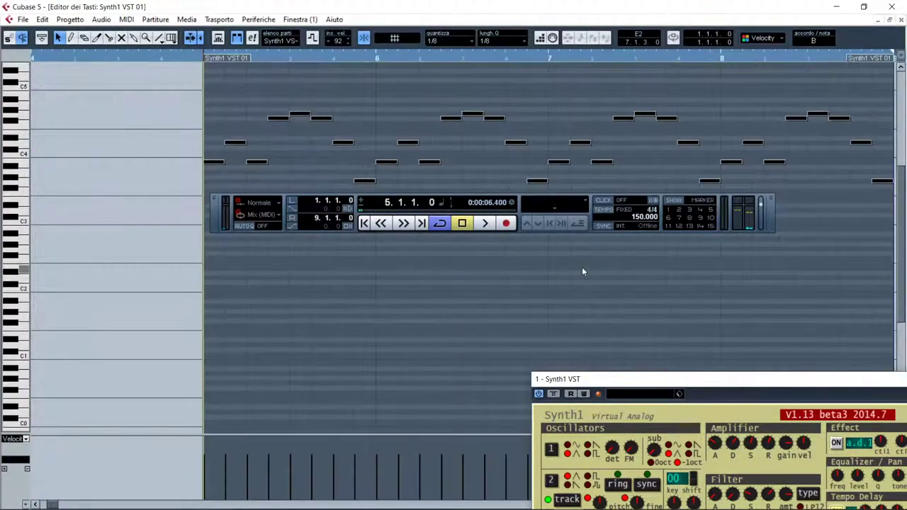
# Play the eight-bar loop and move the Synth1 window to just below the transport panel, showing more of its controls.
pyautogui.press('space')
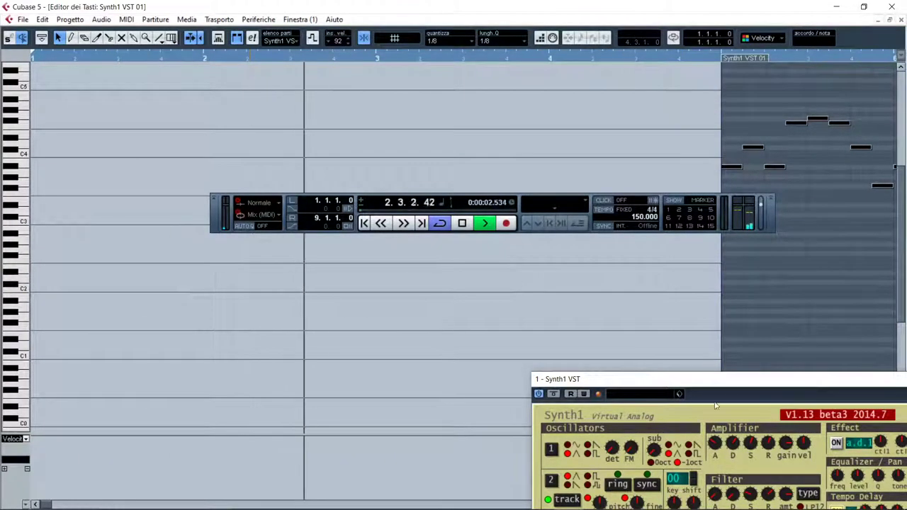
pyautogui.moveTo(669, 379); pyautogui.dragTo(431, 303)
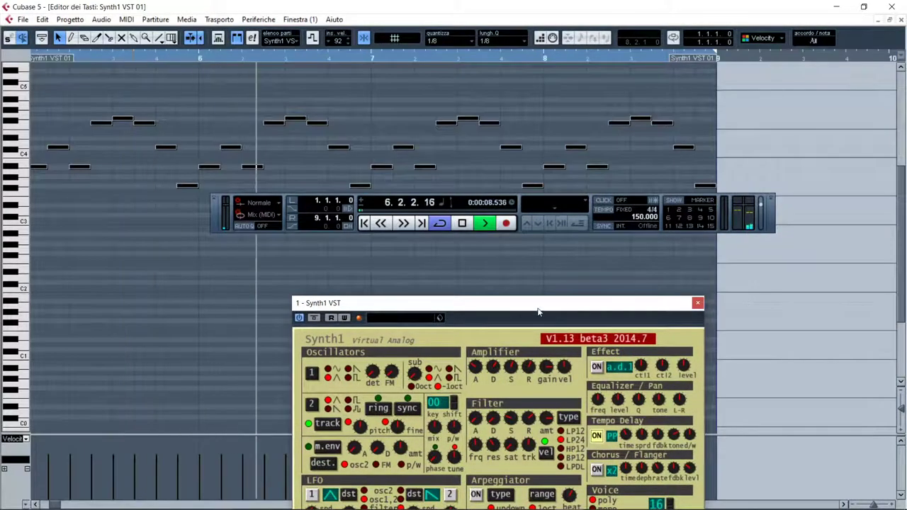
pyautogui.moveTo(539, 311); pyautogui.dragTo(535, 307)
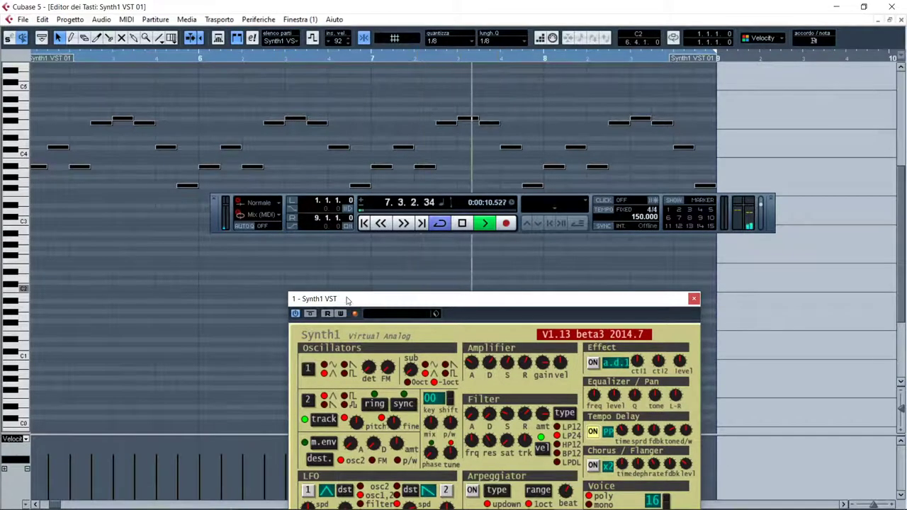
# Restore the duplicated part's notes to their original pitches and move the transport panel and Synth1 window clear of the bar 5 and 6 notes.
pyautogui.moveTo(350, 302); pyautogui.dragTo(416, 310)
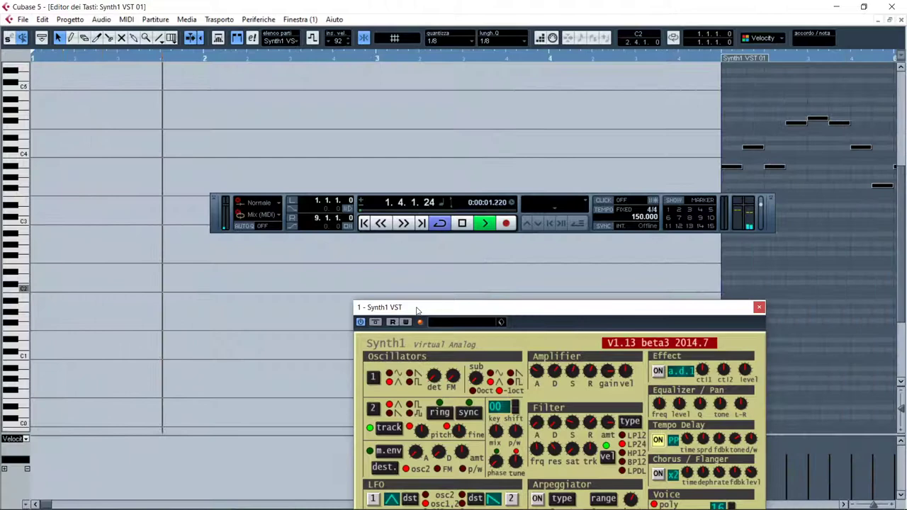
pyautogui.moveTo(416, 309); pyautogui.dragTo(270, 315)
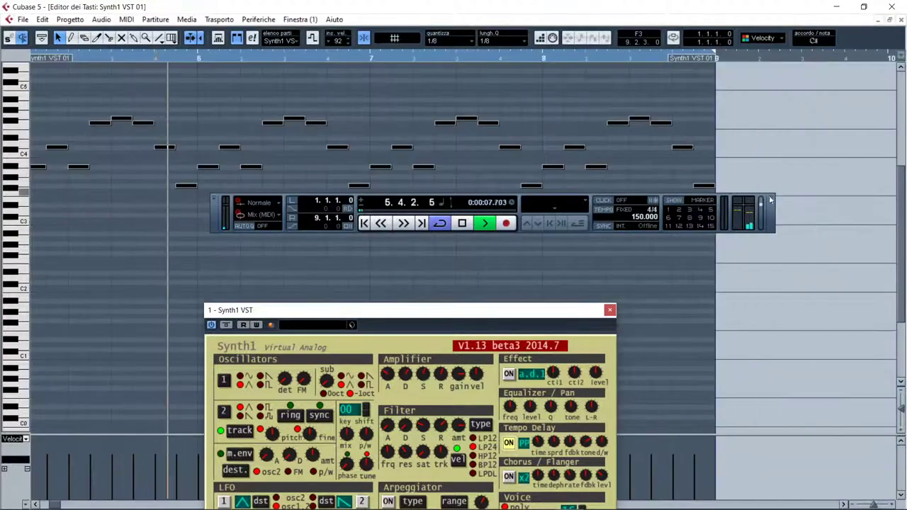
pyautogui.press('space')
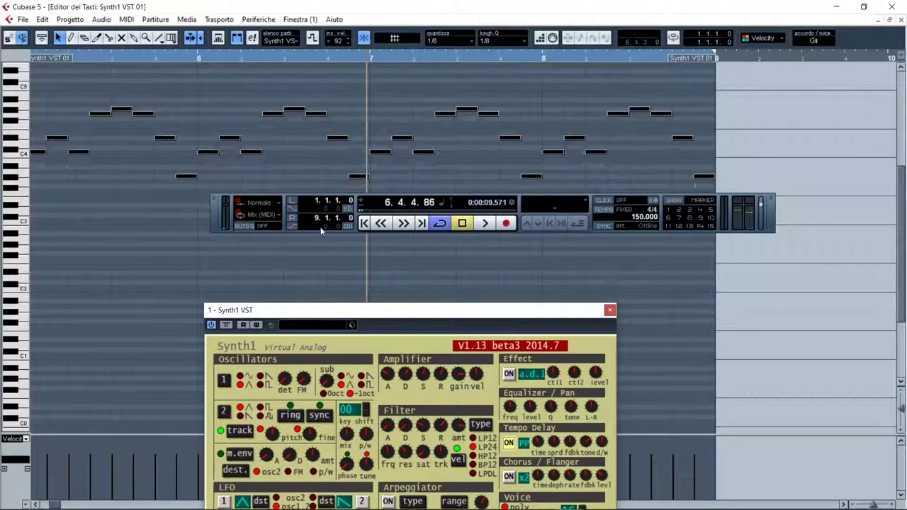
pyautogui.hotkey('ctrl', 'a')
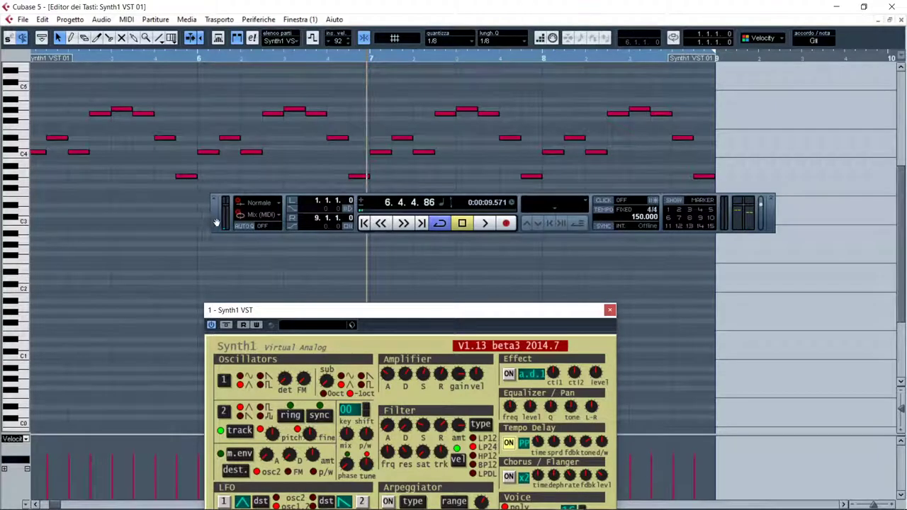
pyautogui.moveTo(207, 218); pyautogui.dragTo(350, 229)
pyautogui.moveTo(257, 317); pyautogui.dragTo(488, 278)
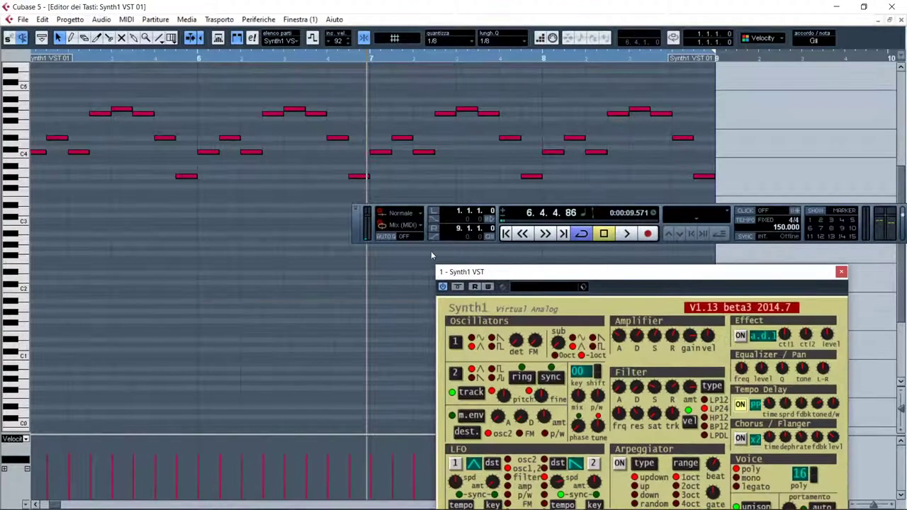
# Listen repeatedly to bar 6 of the duplicated part, restarting playback from its first beat.
pyautogui.click(174, 55)
pyautogui.press('space')
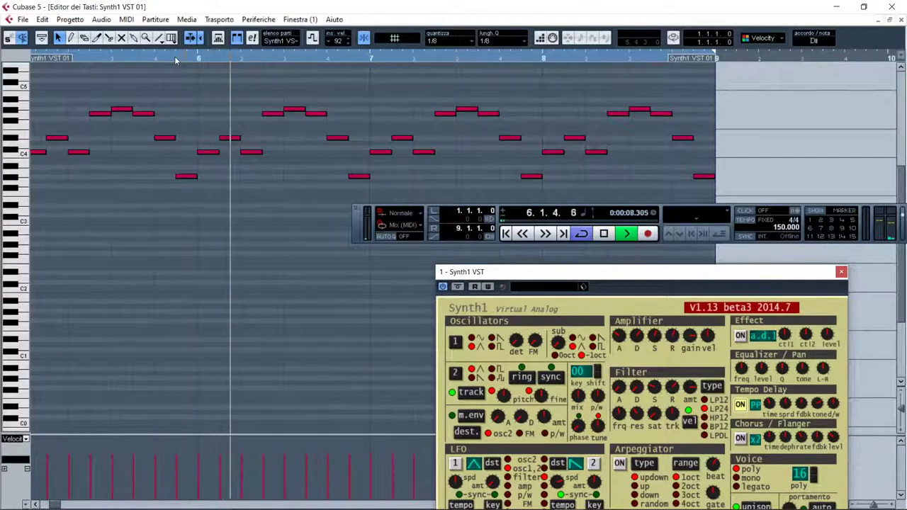
pyautogui.press('space')
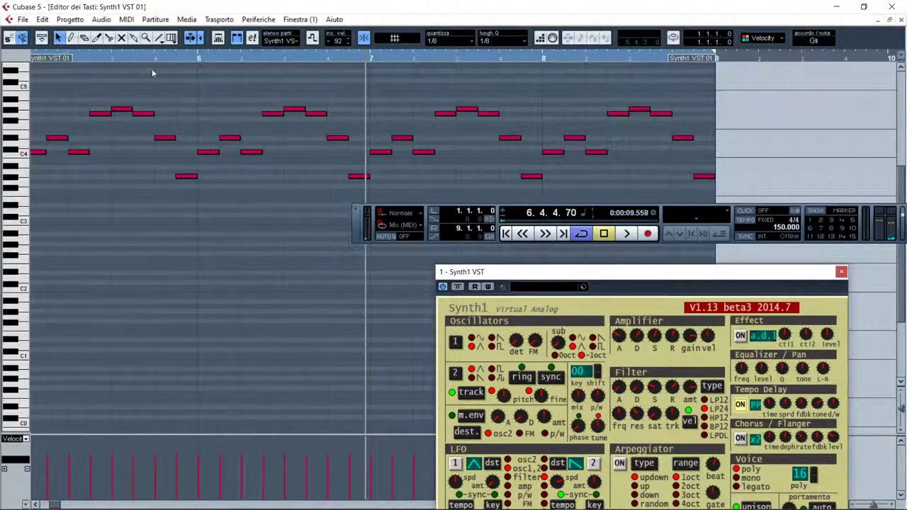
pyautogui.click(198, 56)
pyautogui.press('space')
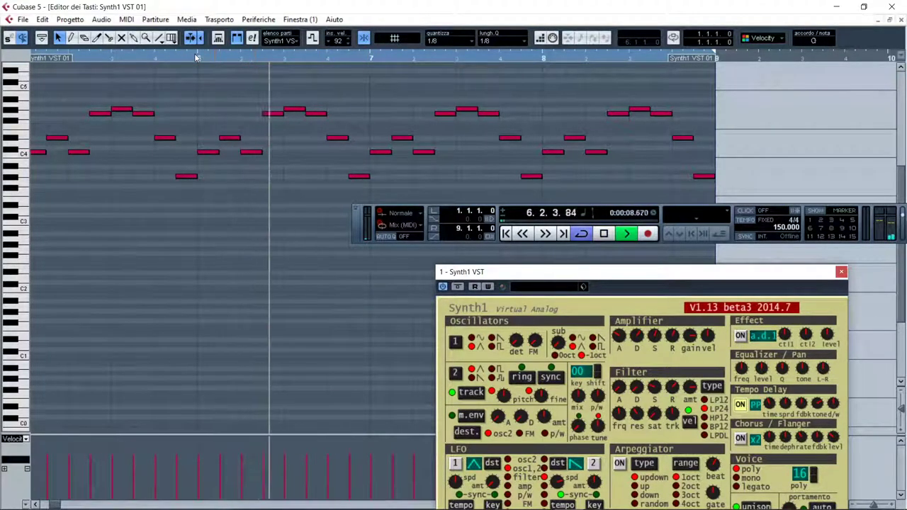
pyautogui.press('space')
pyautogui.click(198, 57)
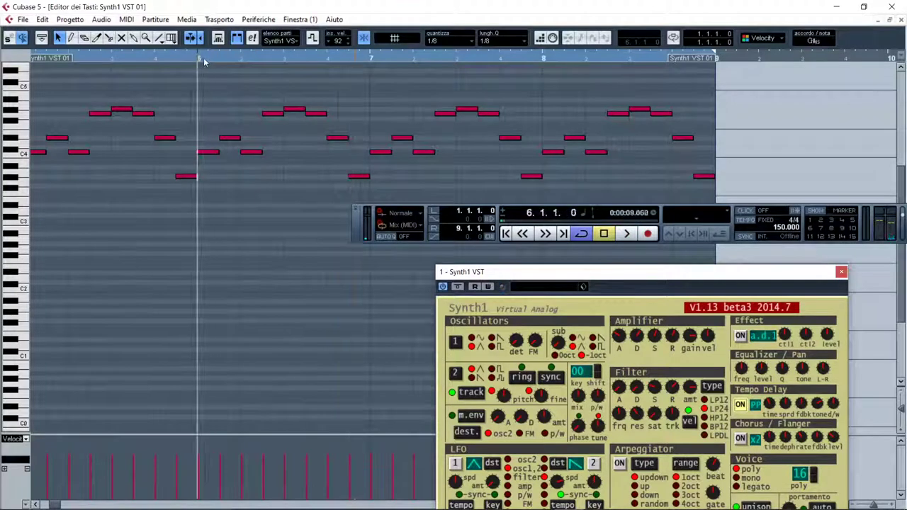
pyautogui.press('space')
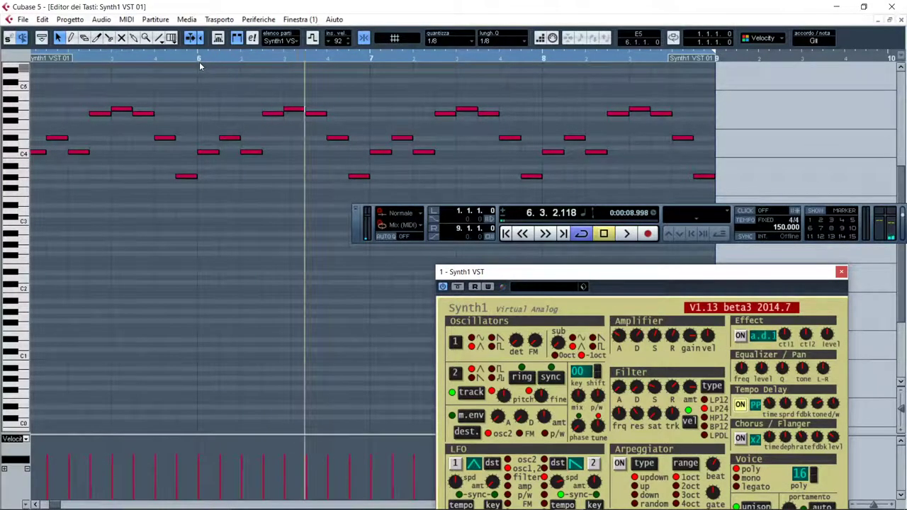
pyautogui.click(200, 56)
pyautogui.press('space')
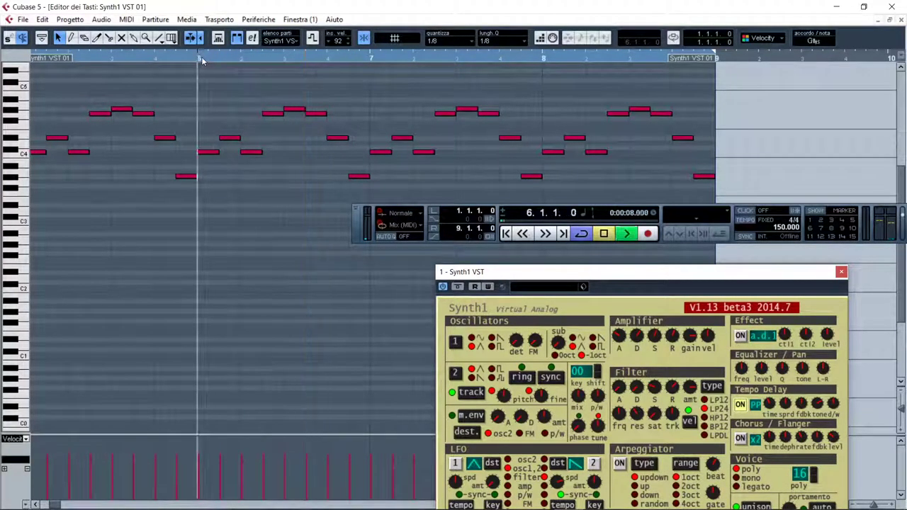
pyautogui.press('space')
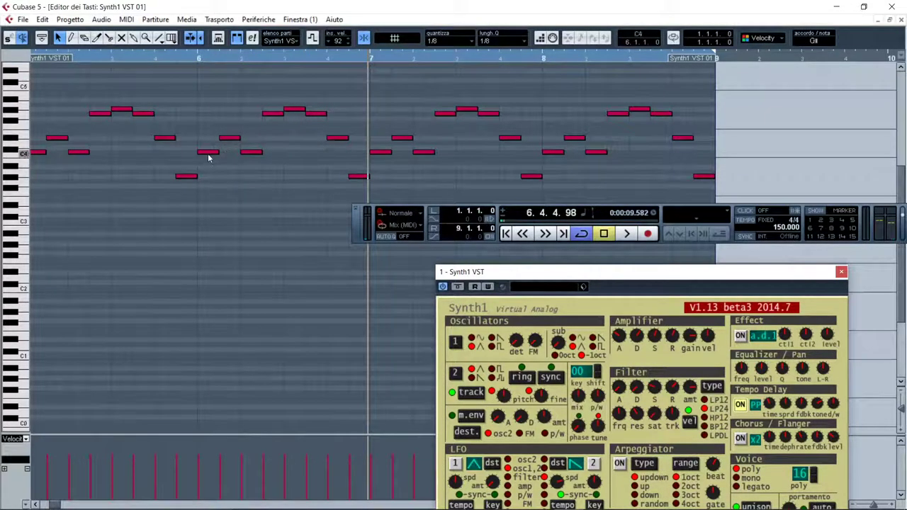
# Open both Synth1 parts together in the Key Editor with all eight bars in view, and close the Synth1 window.
pyautogui.hscroll(-5, 247, 434)
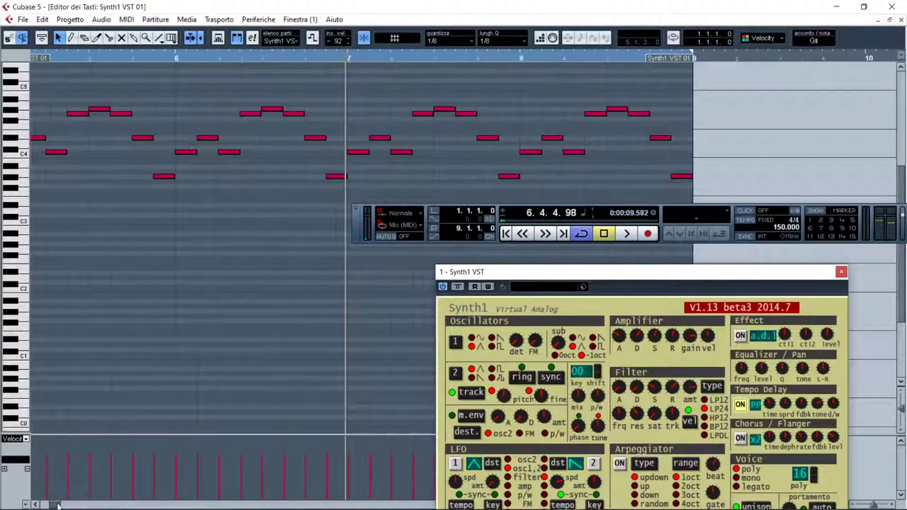
pyautogui.click(899, 21)
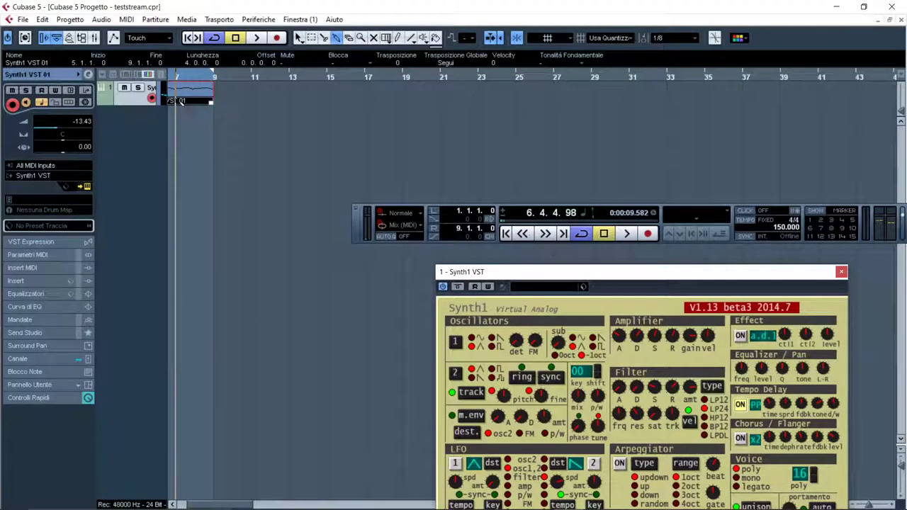
pyautogui.hscroll(-5, 241, 500)
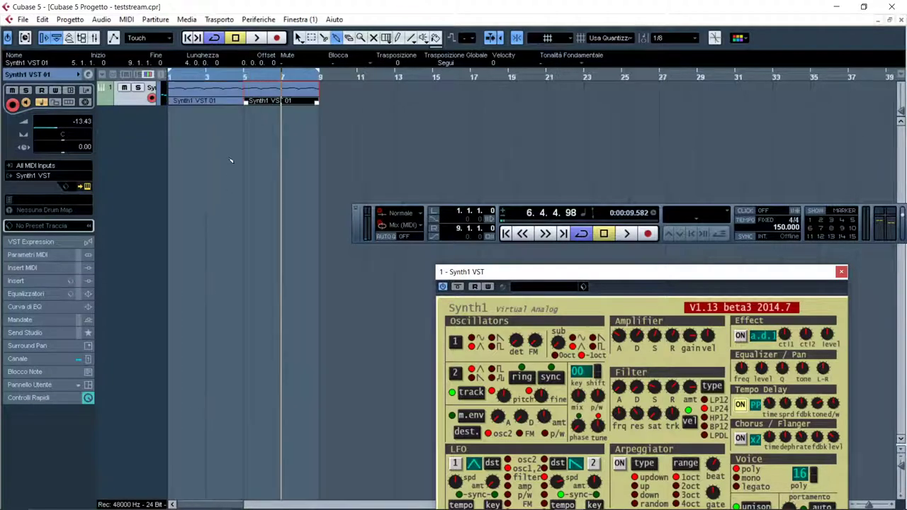
pyautogui.doubleClick(220, 95)
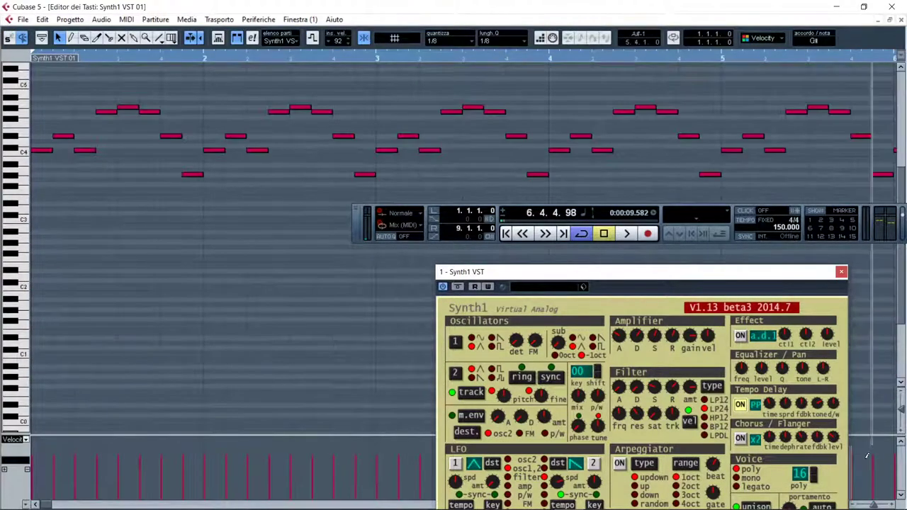
pyautogui.click(842, 273)
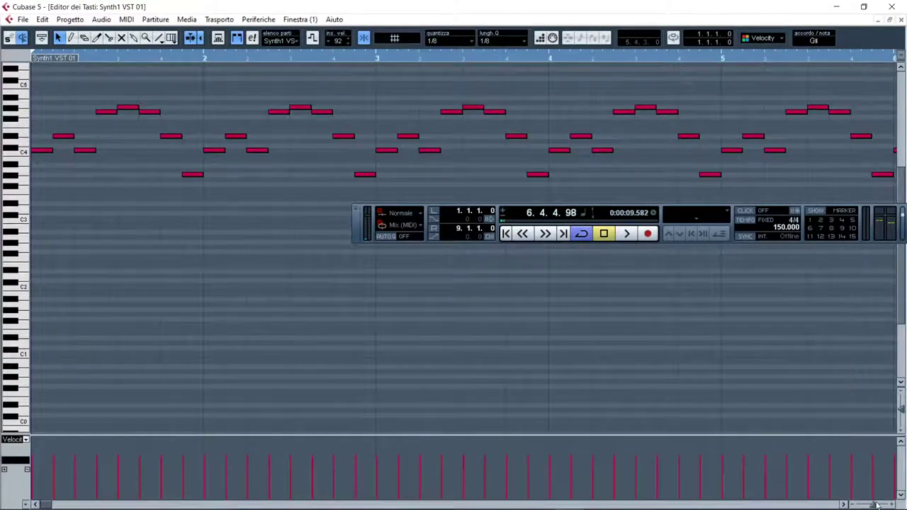
pyautogui.moveTo(874, 505); pyautogui.dragTo(870, 505)
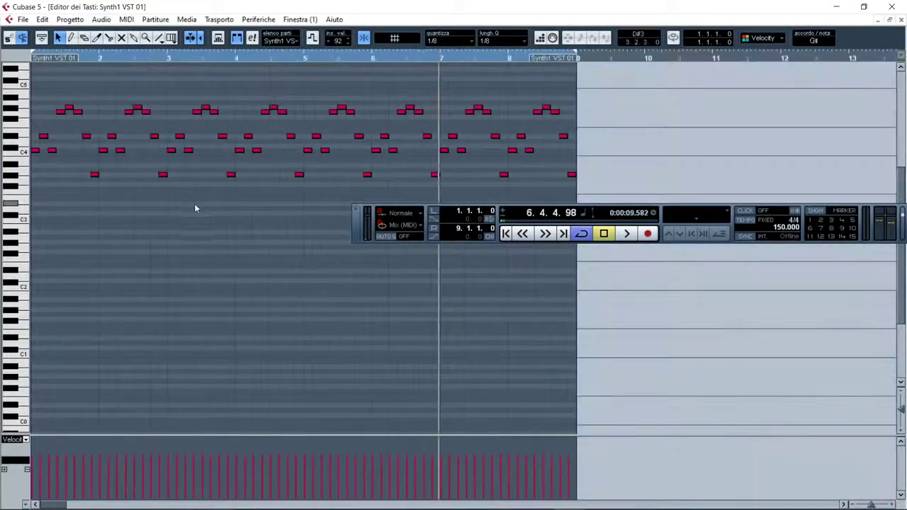
pyautogui.scroll(2, 194, 203)
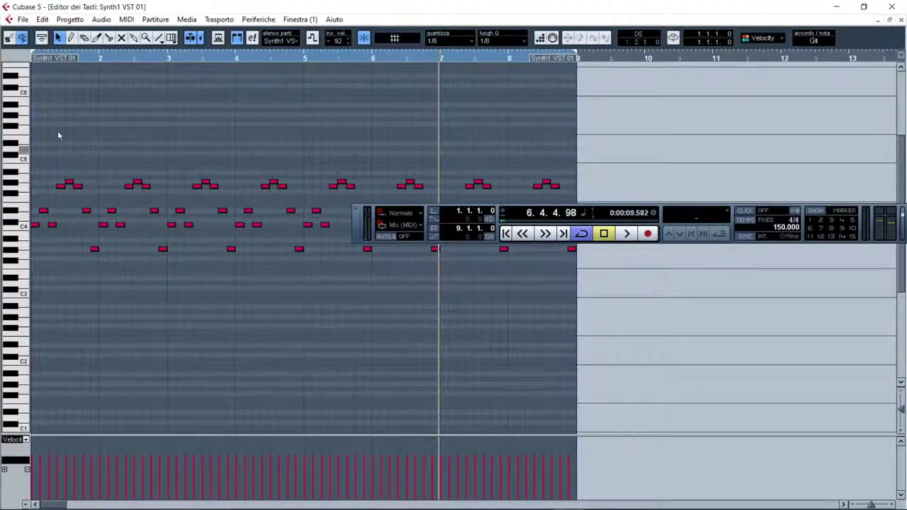
pyautogui.press('h')
# Play the melody from the beginning to the end of bar 4 and move the transport panel below the notes.
pyautogui.press('Home')
pyautogui.press('space')
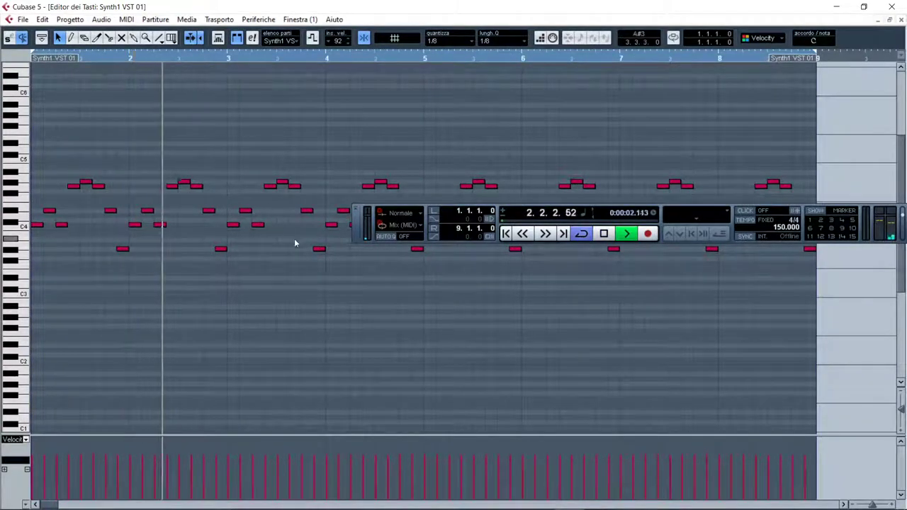
pyautogui.moveTo(358, 226); pyautogui.dragTo(277, 388)
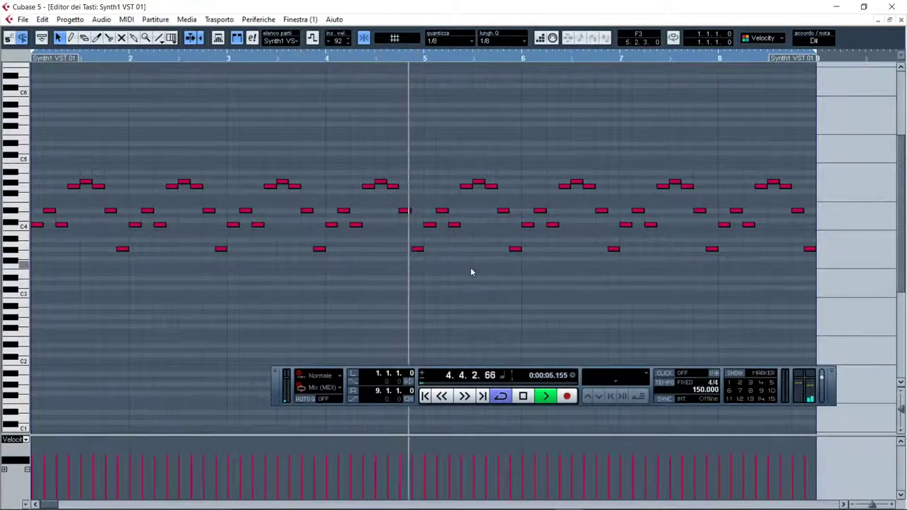
pyautogui.press('space')
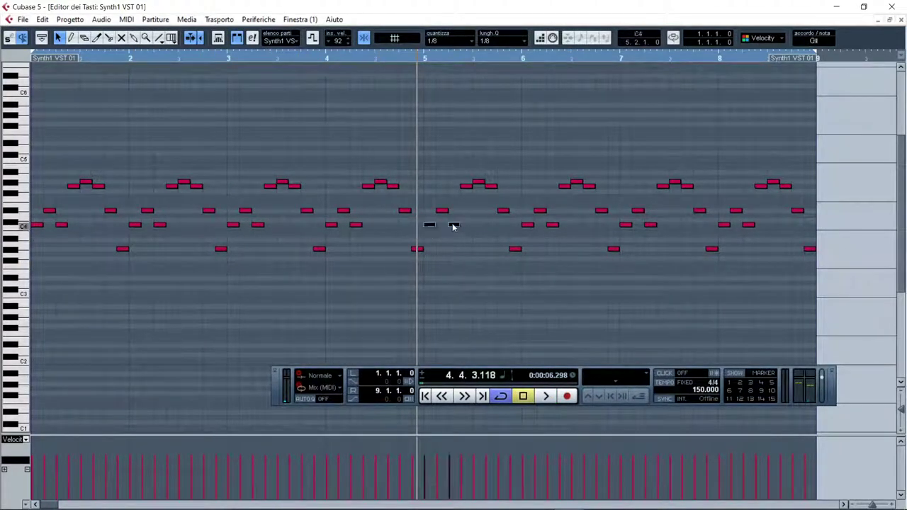
# Lower the two C4 notes in bar 5 to A#3 and play the passage leading into that bar.
pyautogui.press('space')
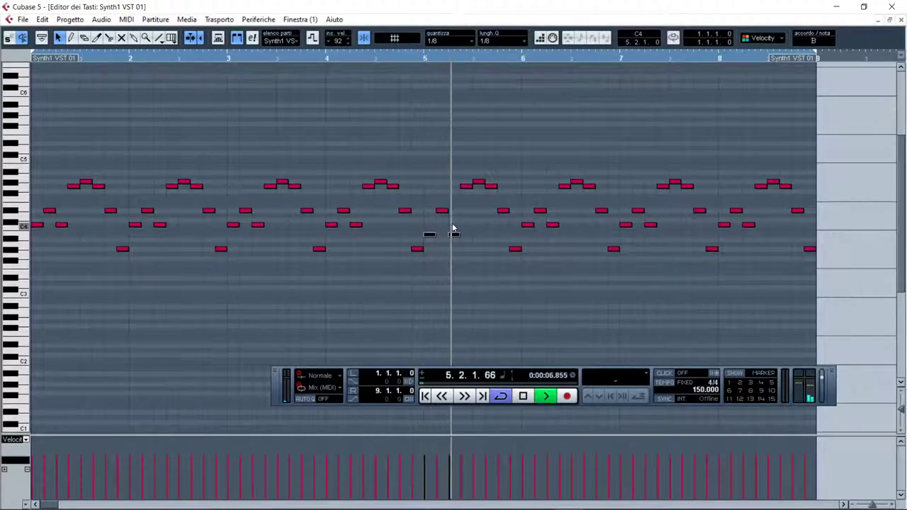
pyautogui.click(301, 60)
pyautogui.press('space')
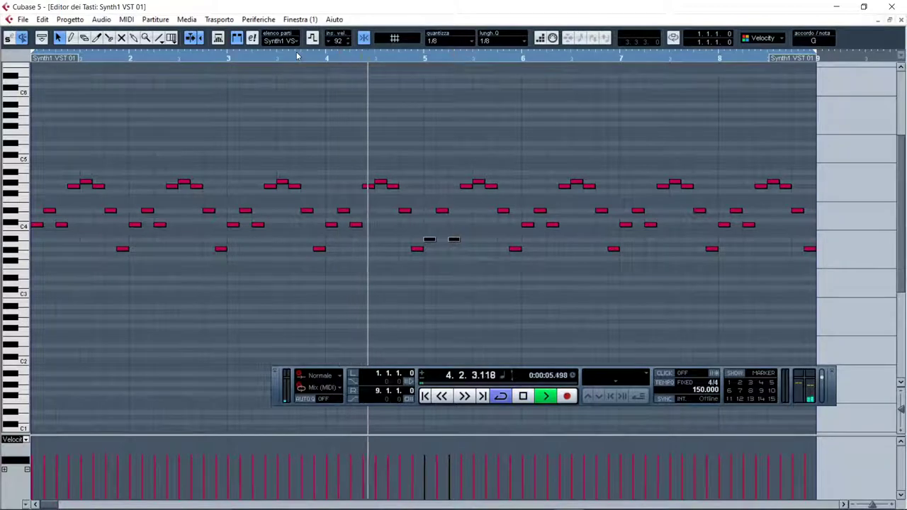
pyautogui.press('space')
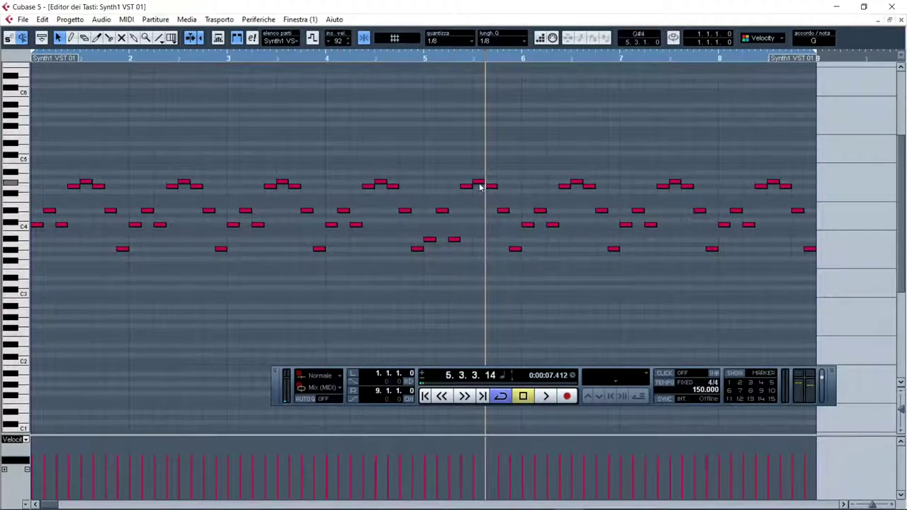
# Raise the highest note in bar 5 from G#4 to A#4 and listen to the transition into bar 6.
pyautogui.click(409, 61)
pyautogui.press('space')
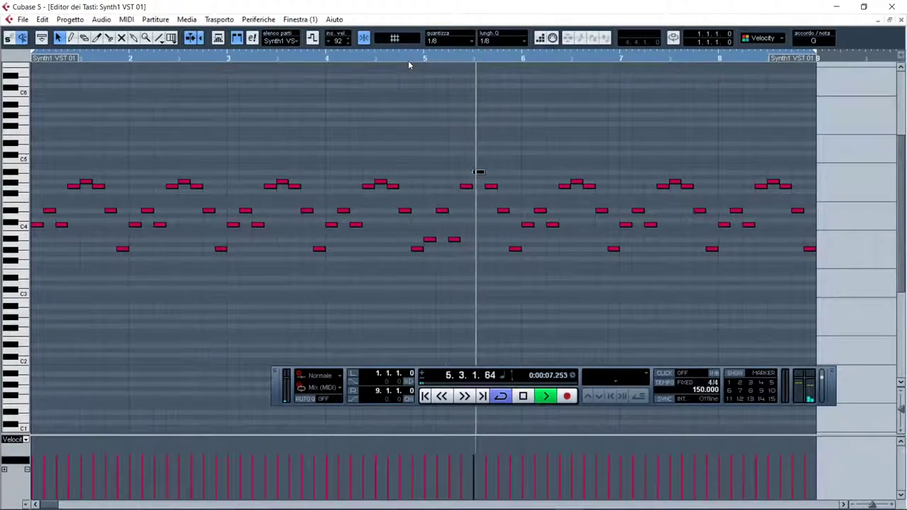
pyautogui.press('space')
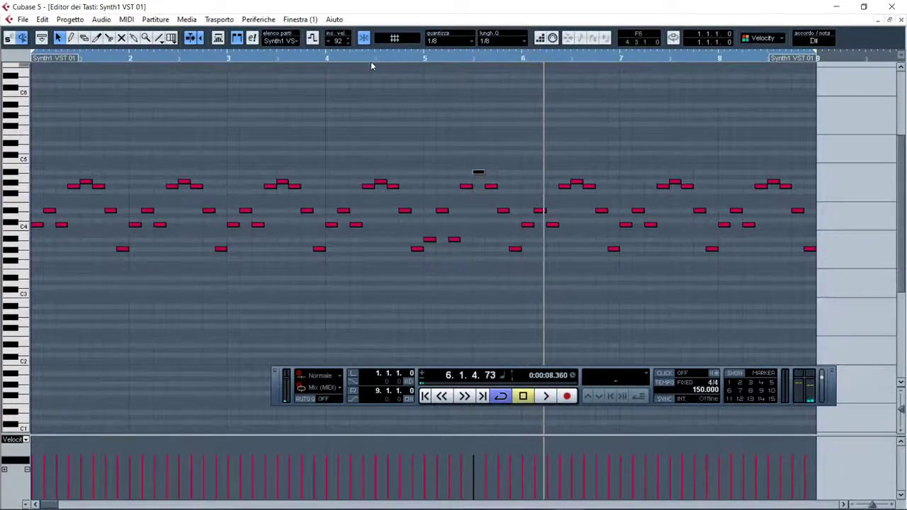
pyautogui.click(259, 58)
pyautogui.press('space')
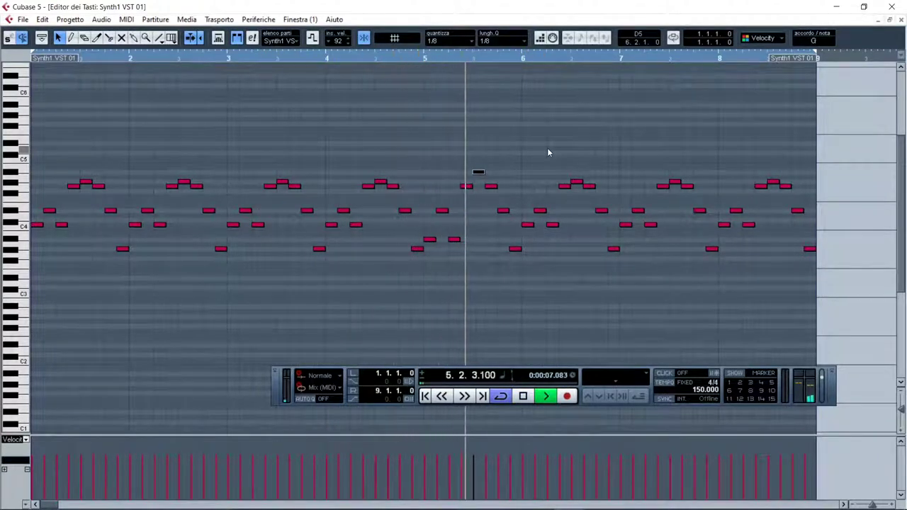
pyautogui.press('space')
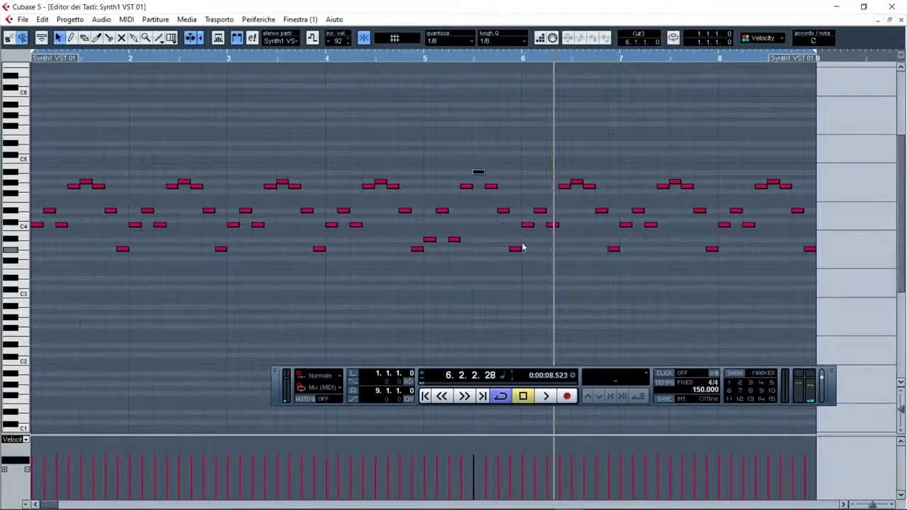
# Lower the two C4 notes in bar 6 to A#3 and play from bar 4 to the start of bar 7.
pyautogui.press('Down')
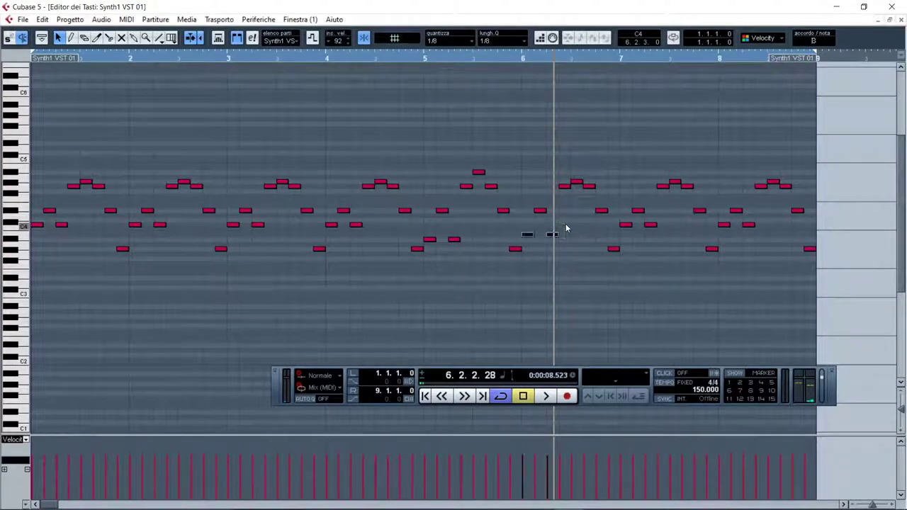
pyautogui.press('Down')
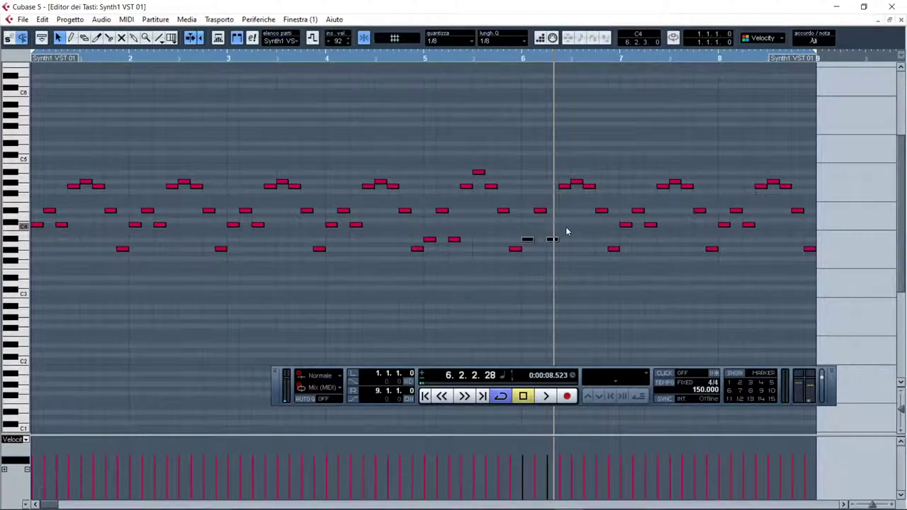
pyautogui.click(393, 61)
pyautogui.press('space')
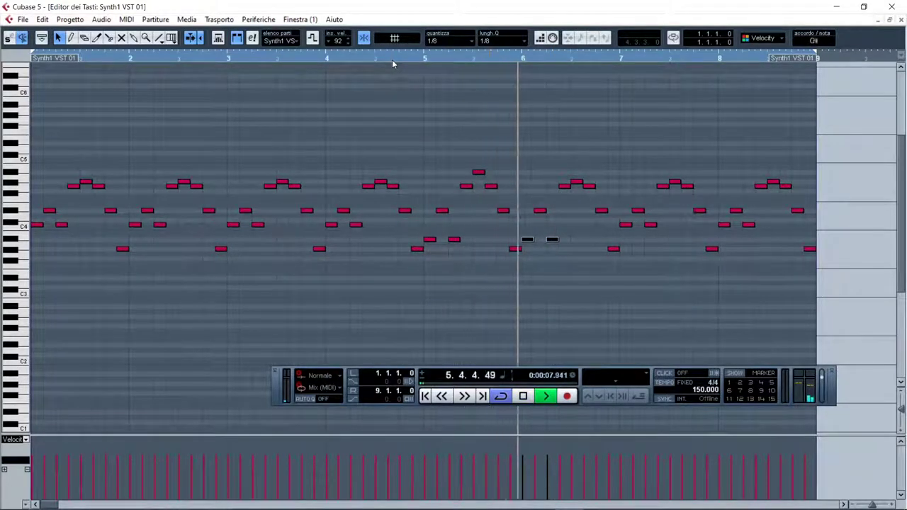
pyautogui.press('space')
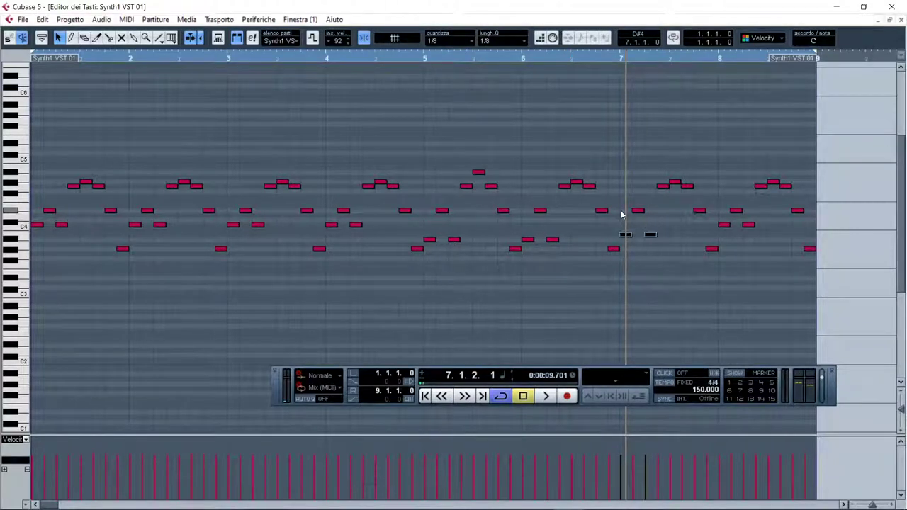
# Lower the C4 notes in bars 7 and 8 to A#3 and raise the highest note in bar 7 to A#4.
pyautogui.click(677, 183)
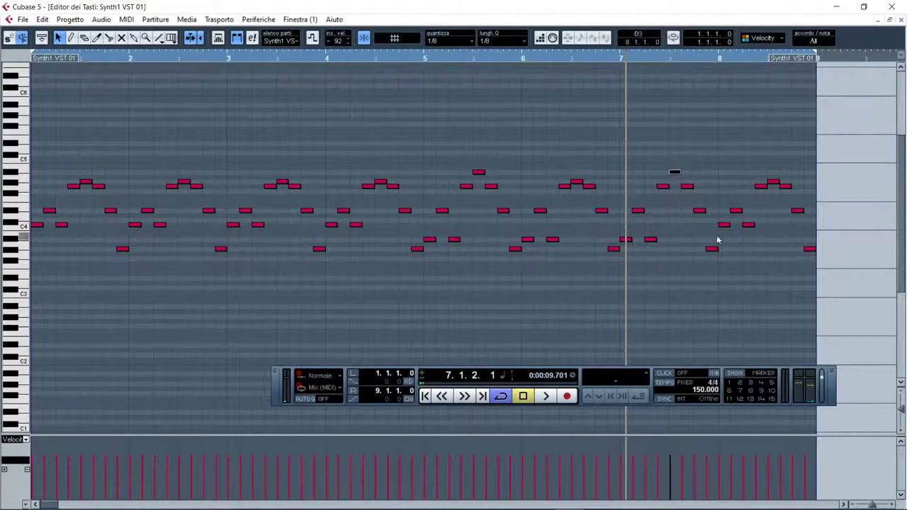
pyautogui.moveTo(717, 238); pyautogui.dragTo(762, 222)
pyautogui.press('Down')
pyautogui.press('Down')
pyautogui.press('Down')
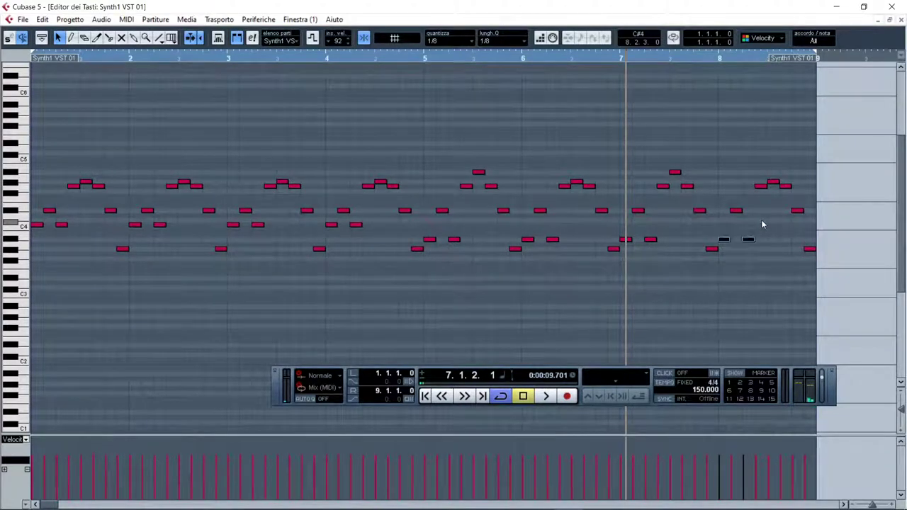
# Audition the varied bars, return the highest notes in bars 5 and 7 to G#4, and raise the highest note in bar 8 to A#4.
pyautogui.press('space')
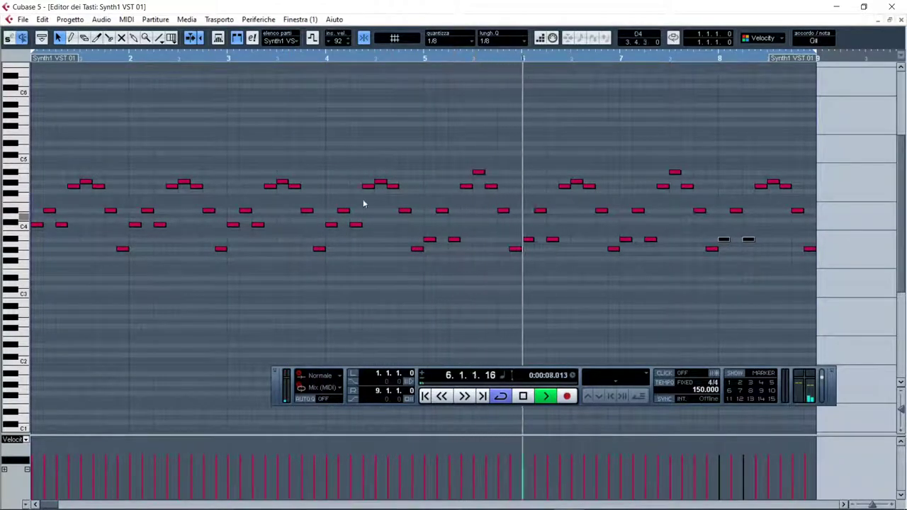
pyautogui.press('space')
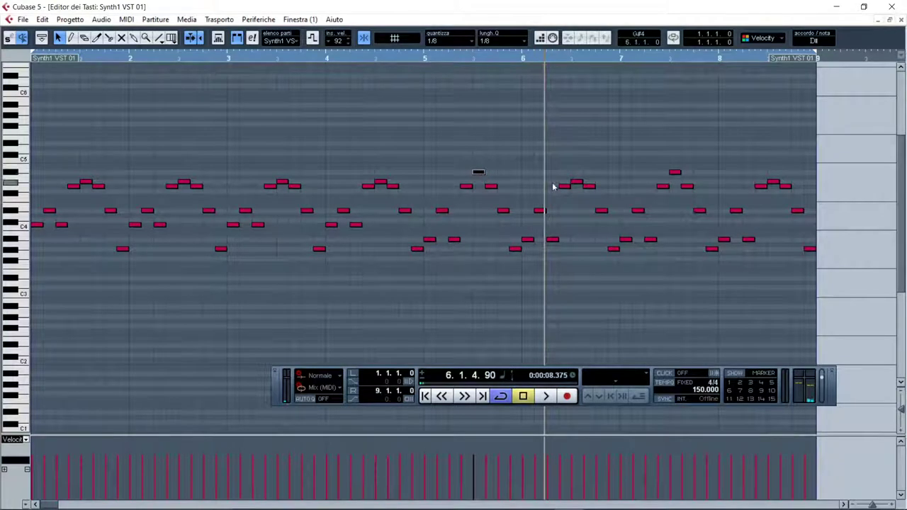
pyautogui.press('space')
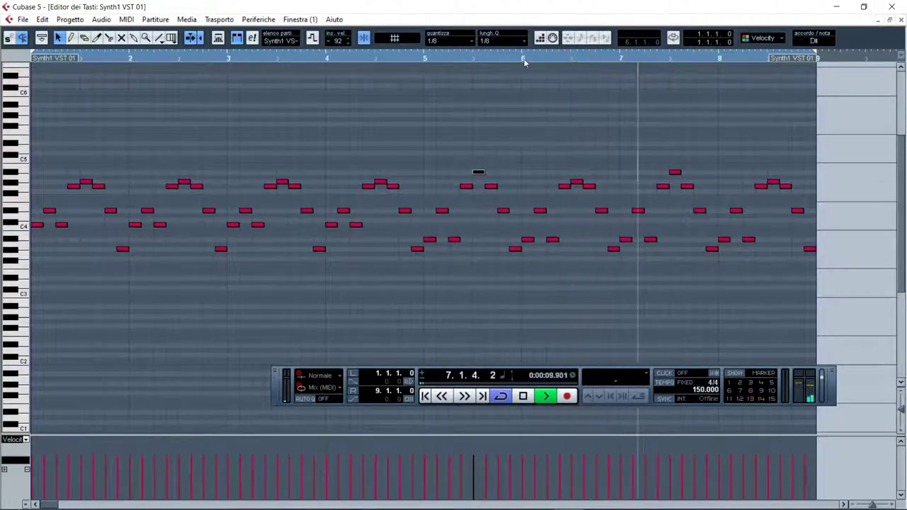
pyautogui.press('space')
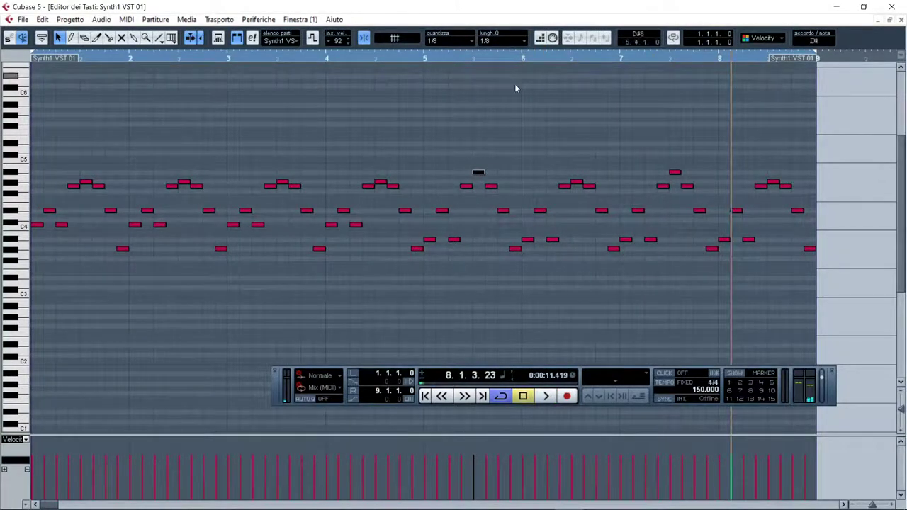
pyautogui.click(673, 172)
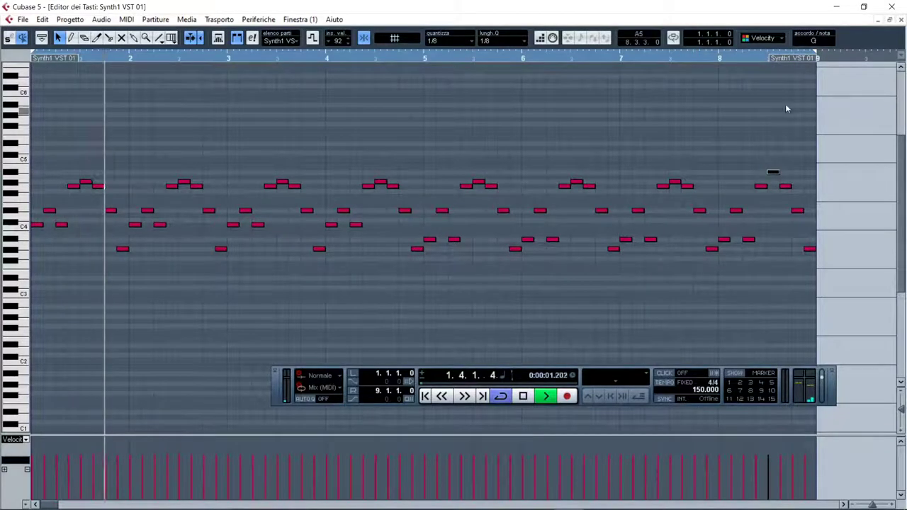
# Close the Key Editor, widen the track list and add a second instrument track that uses Synth1 VST.
pyautogui.click(900, 19)
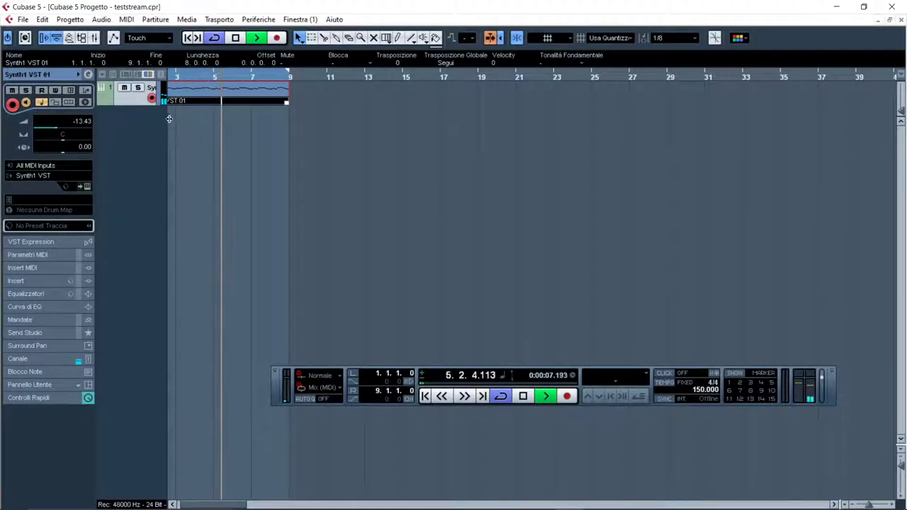
pyautogui.moveTo(167, 118); pyautogui.dragTo(208, 117)
pyautogui.rightClick(152, 126)
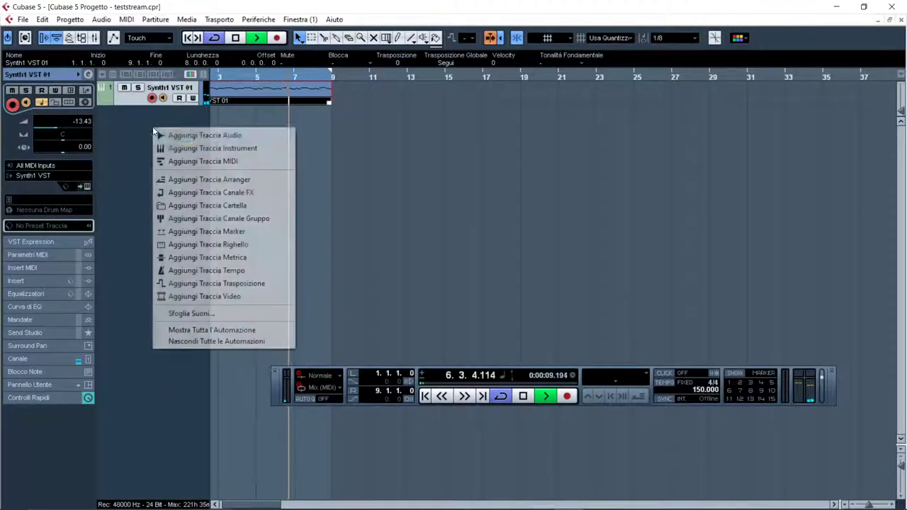
pyautogui.click(185, 149)
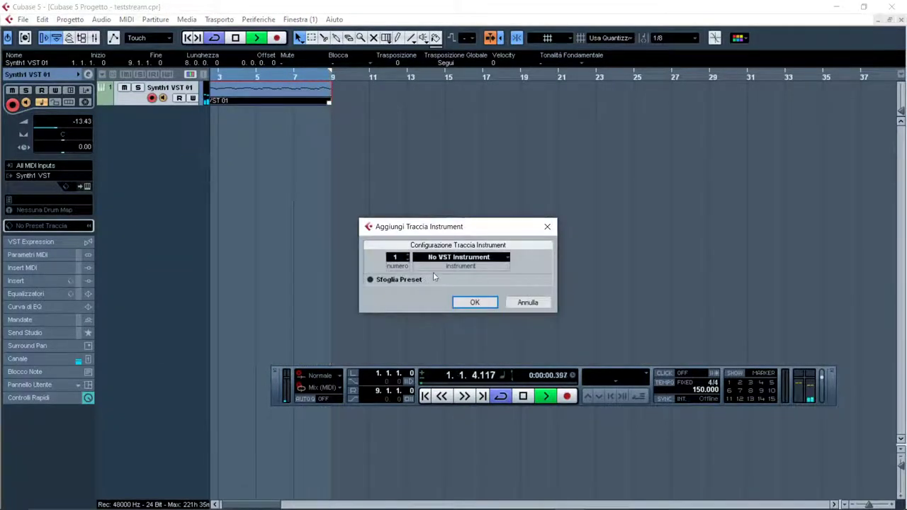
pyautogui.click(448, 258)
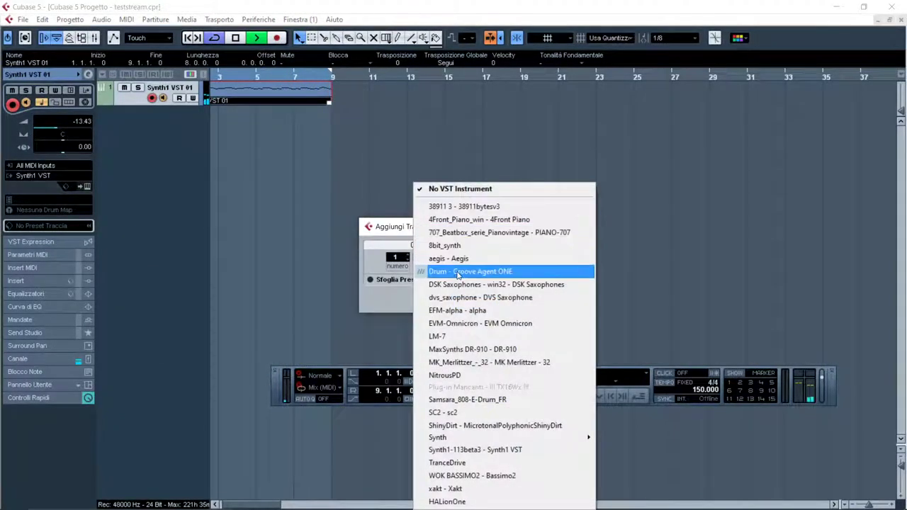
pyautogui.click(474, 451)
pyautogui.click(472, 300)
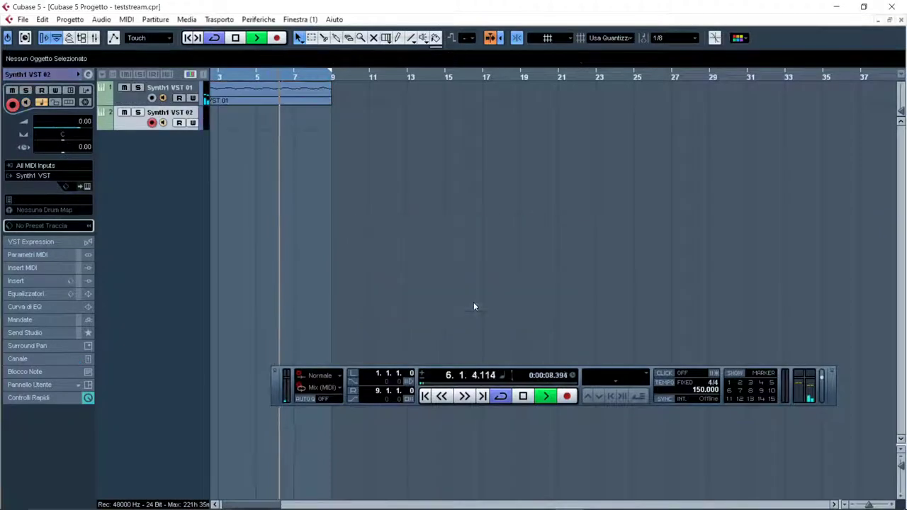
# Open the Synth1 editor of the new track, stop playback and activate the virtual keyboard.
pyautogui.click(87, 187)
pyautogui.moveTo(291, 168); pyautogui.dragTo(441, 124)
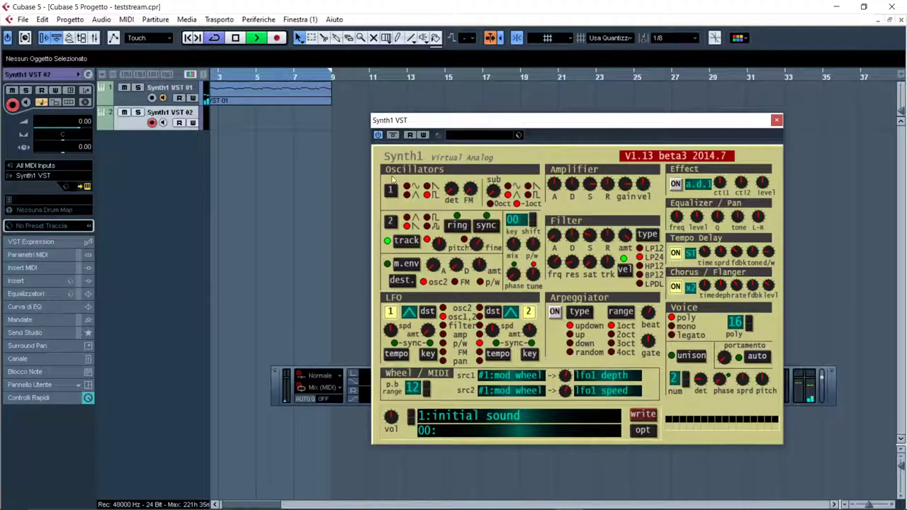
pyautogui.click(236, 38)
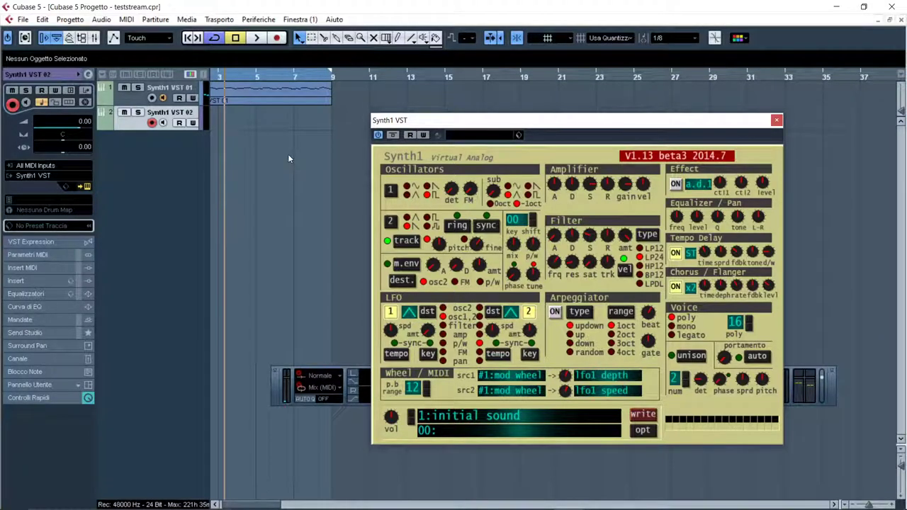
pyautogui.hotkey('alt', 'k')
pyautogui.press('u')
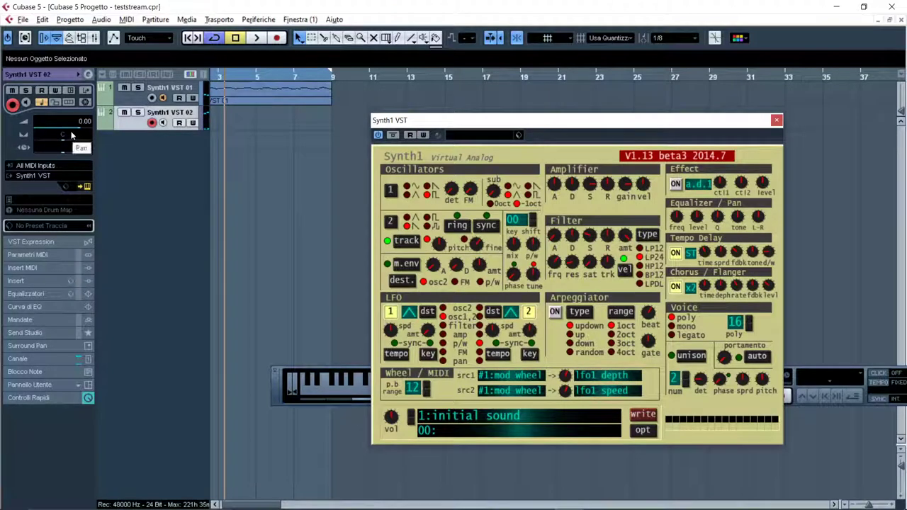
# Lower the track volume to -11.11 and shape the Synth1 patch: saw oscillator 1, delay, chorus and both LFOs off, key shift -12.
pyautogui.moveTo(67, 131); pyautogui.dragTo(58, 127)
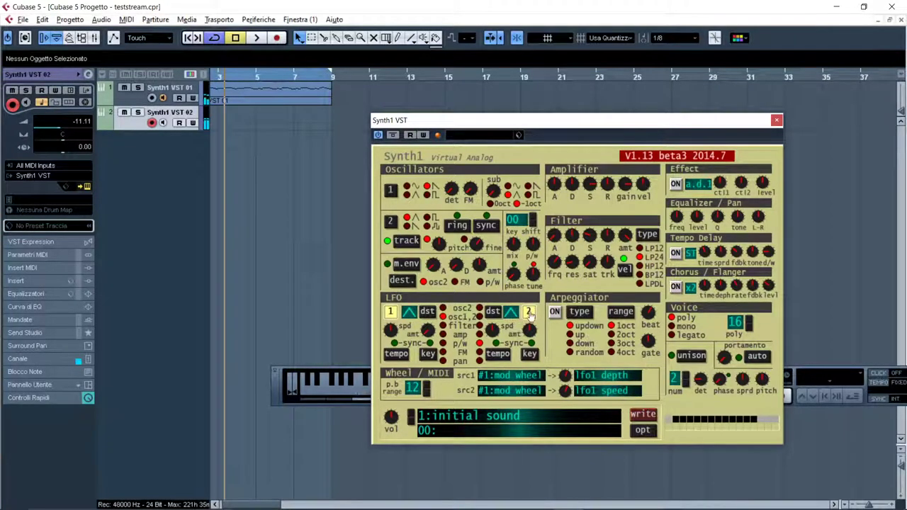
pyautogui.click(394, 315)
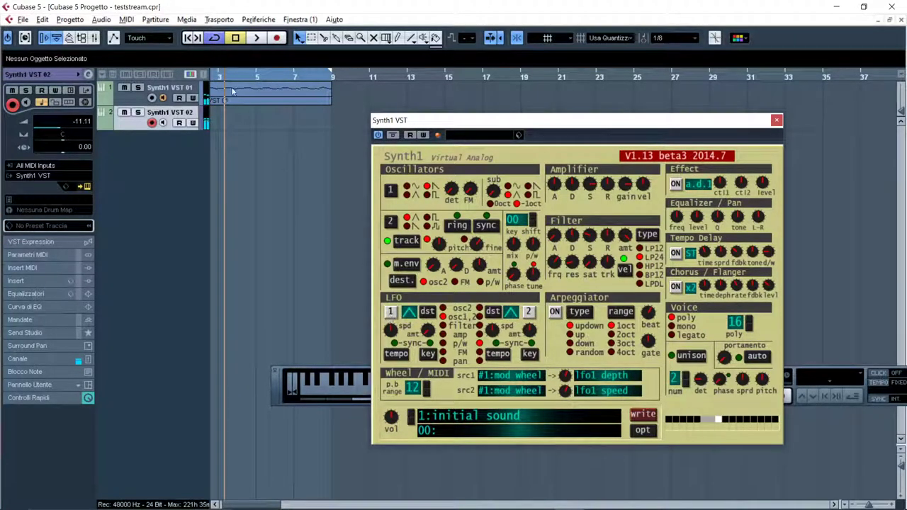
pyautogui.moveTo(572, 188); pyautogui.dragTo(571, 255)
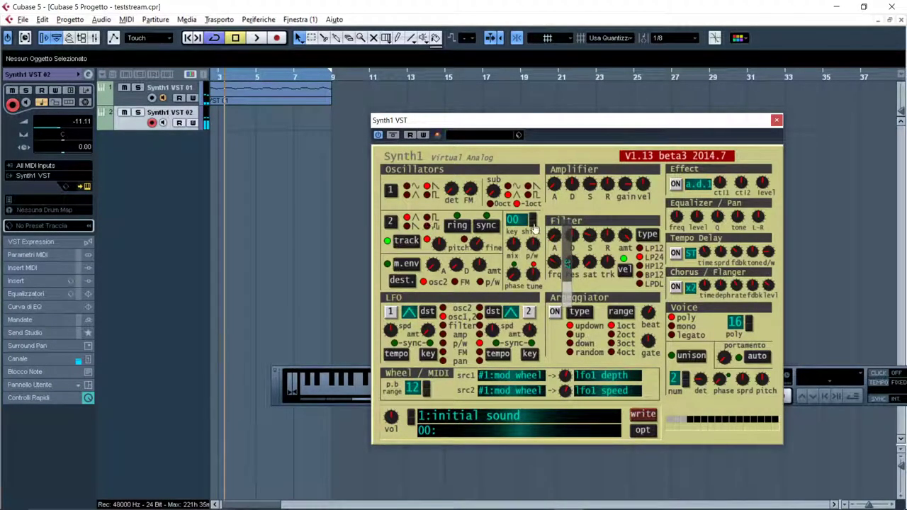
pyautogui.moveTo(534, 228); pyautogui.dragTo(533, 226)
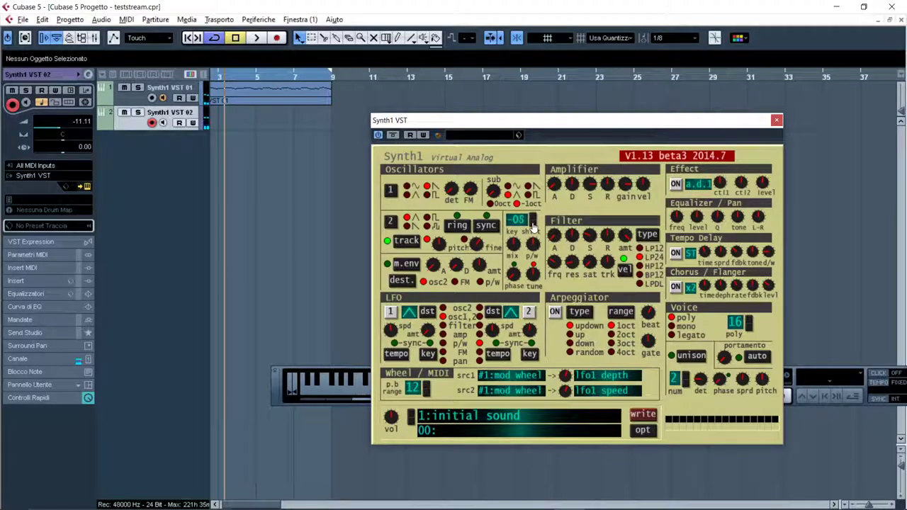
pyautogui.scroll(-1, 532, 227)
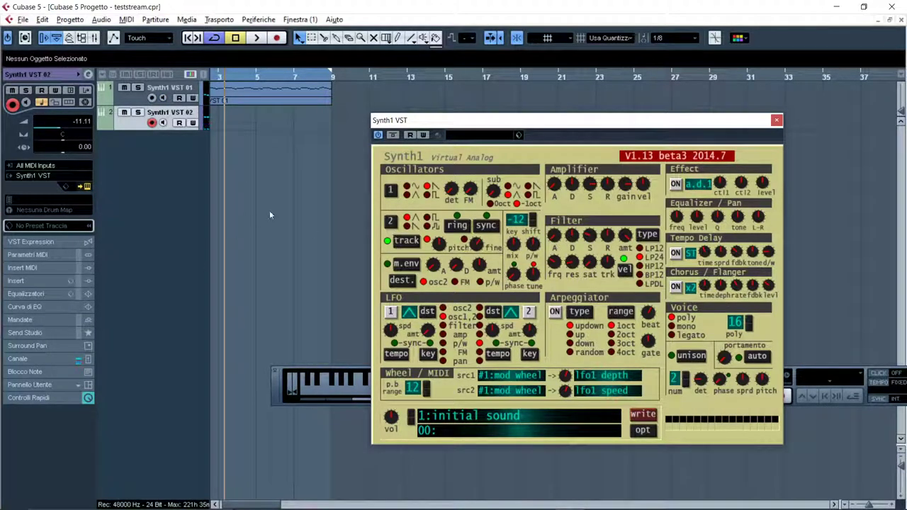
# Lower the volume of track Synth1 VST 02 to -16.11 and reposition the synth window clear of the tracks.
pyautogui.moveTo(468, 121); pyautogui.dragTo(327, 156)
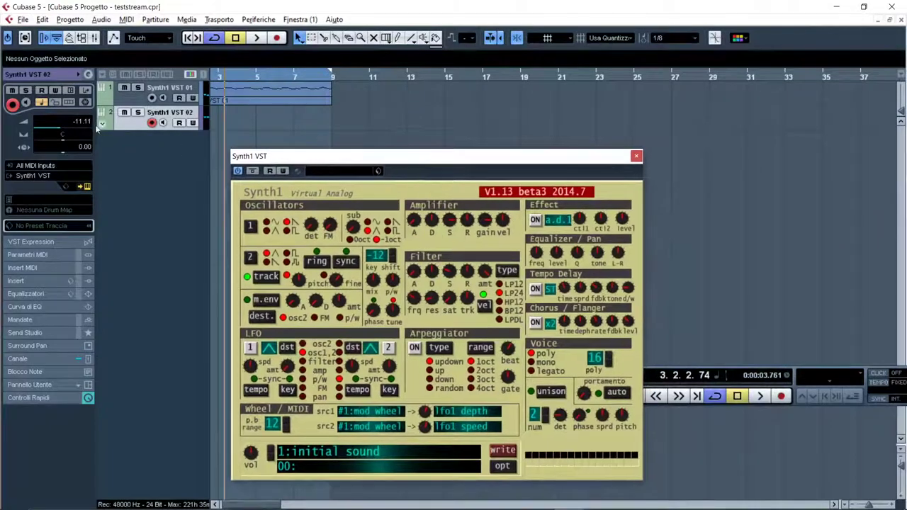
pyautogui.moveTo(61, 130); pyautogui.dragTo(57, 130)
pyautogui.click(130, 103)
pyautogui.click(128, 126)
pyautogui.moveTo(59, 133)
pyautogui.mouseDown()
pyautogui.moveTo(48, 127)
pyautogui.moveTo(67, 127)
pyautogui.mouseUp()
pyautogui.moveTo(397, 159); pyautogui.dragTo(502, 125)
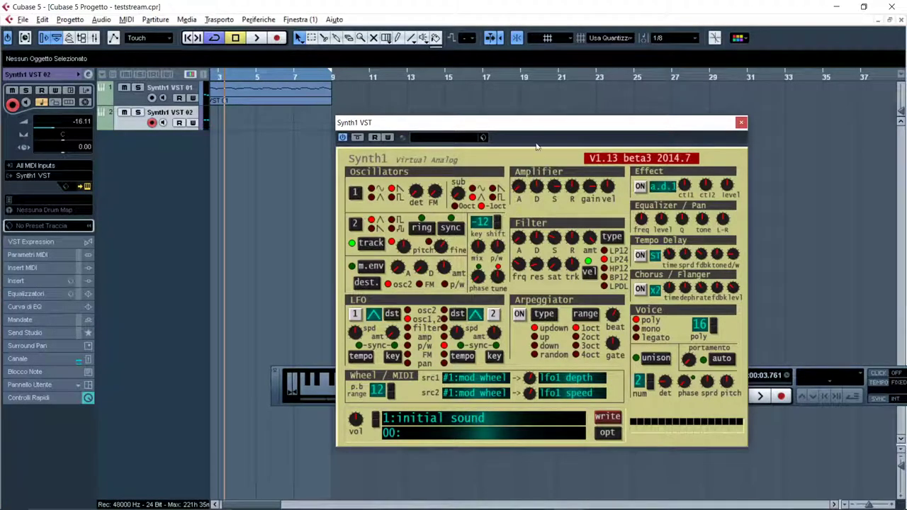
pyautogui.moveTo(527, 129)
pyautogui.mouseDown()
pyautogui.moveTo(495, 172)
pyautogui.moveTo(530, 121)
pyautogui.mouseUp()
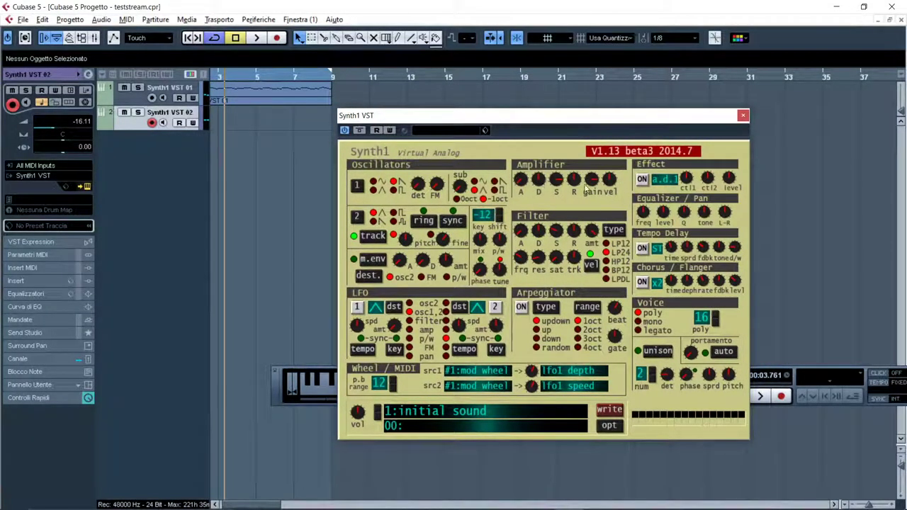
# Adjust Synth1's amplifier settings and oscillator 2 pitch while auditioning notes, and enable unison.
pyautogui.moveTo(554, 187)
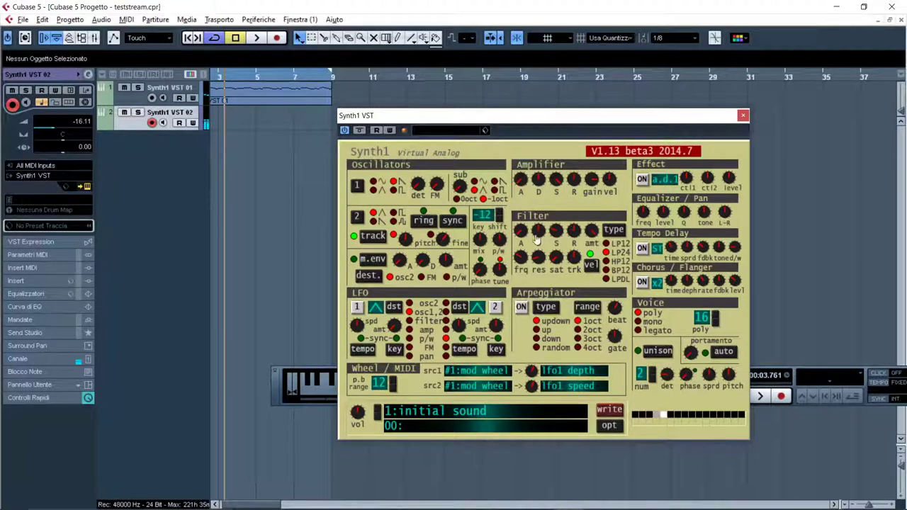
pyautogui.moveTo(556, 275)
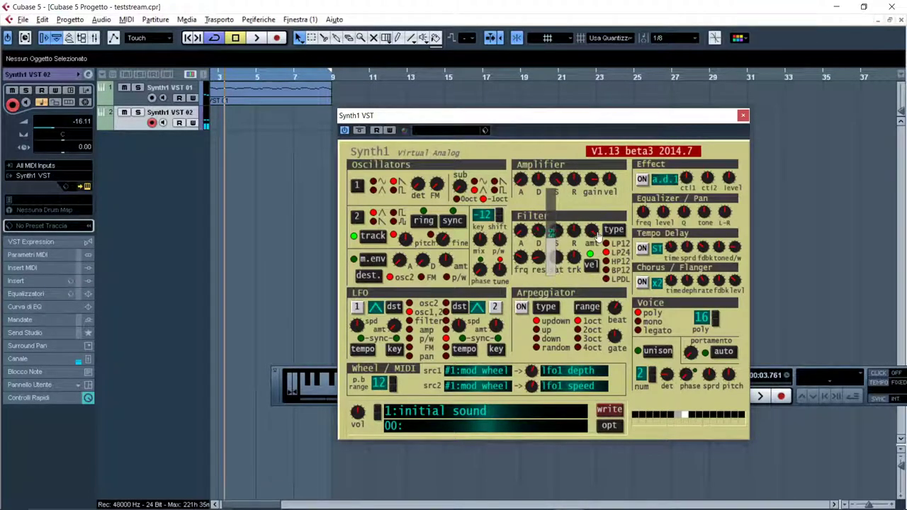
pyautogui.moveTo(579, 196)
pyautogui.moveTo(587, 267)
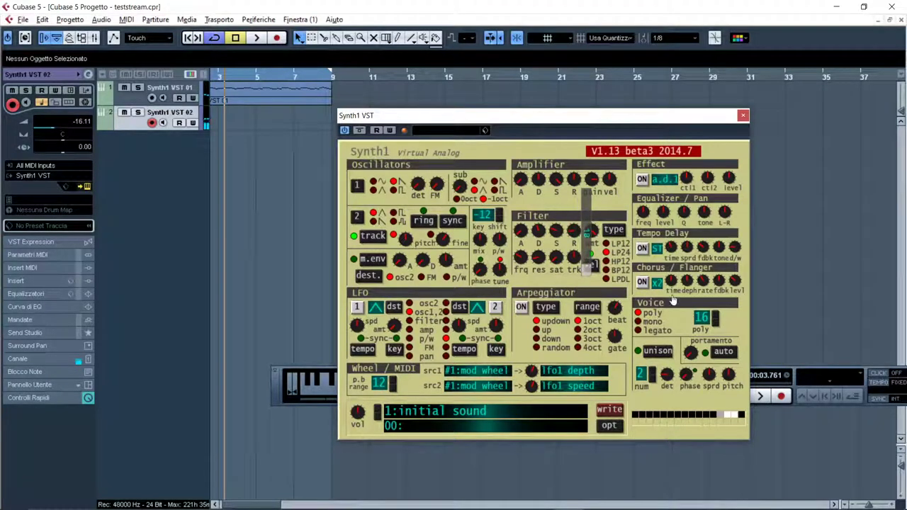
pyautogui.moveTo(422, 234)
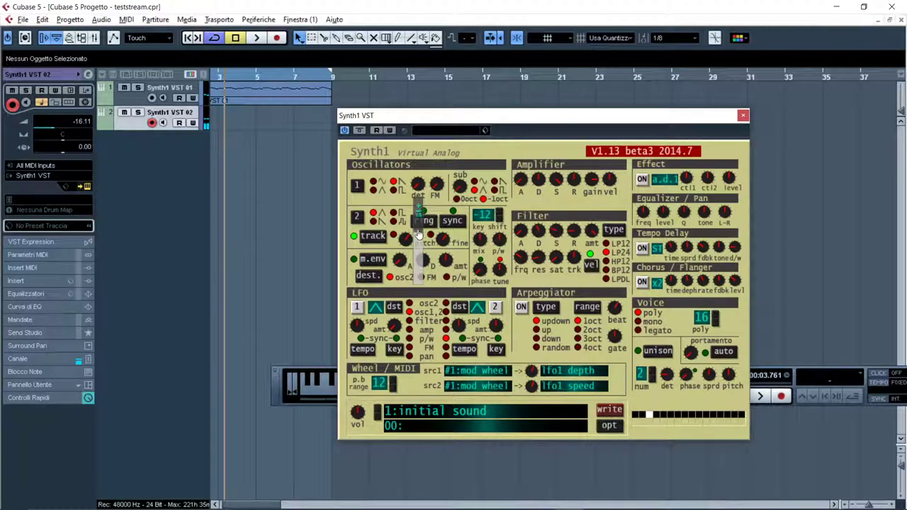
pyautogui.click(662, 352)
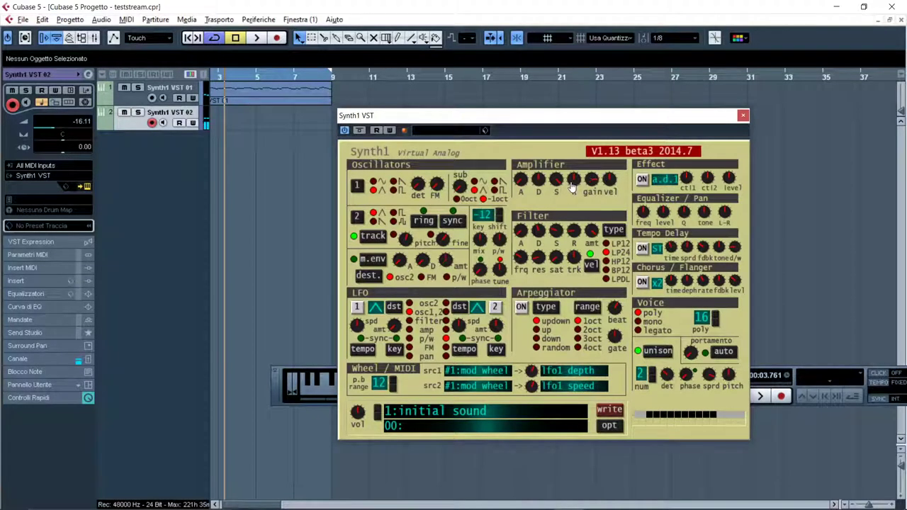
# Set Synth1 to mono, try the arpeggiator over the looped melody while adjusting oscillator 2's pitch, and switch the arpeggiator off.
pyautogui.click(520, 306)
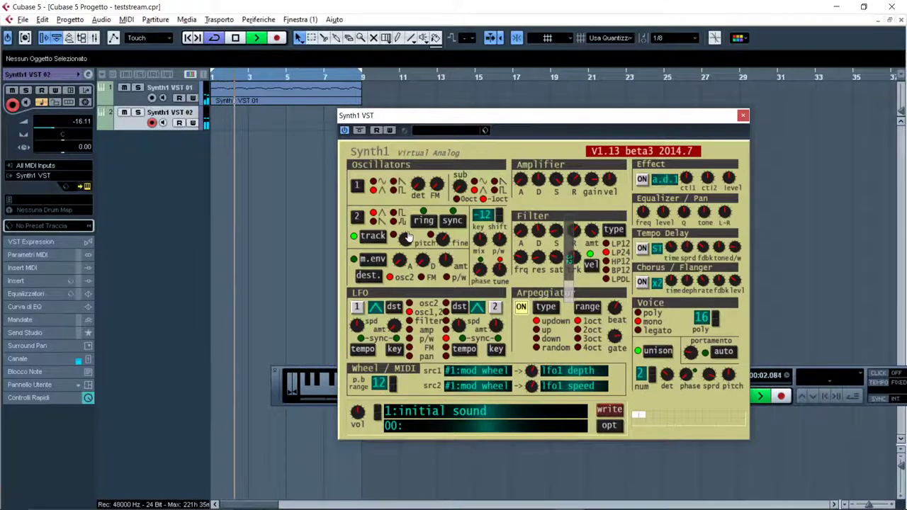
pyautogui.moveTo(410, 241)
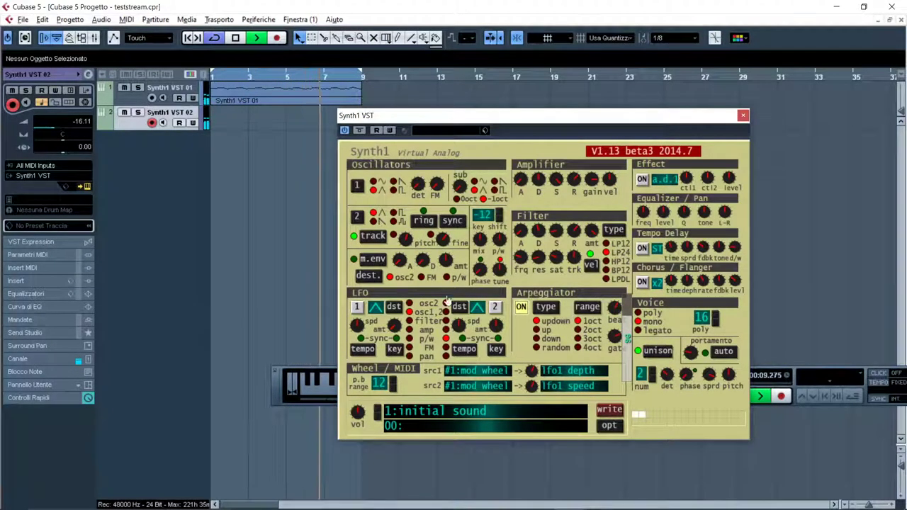
pyautogui.press('Up')
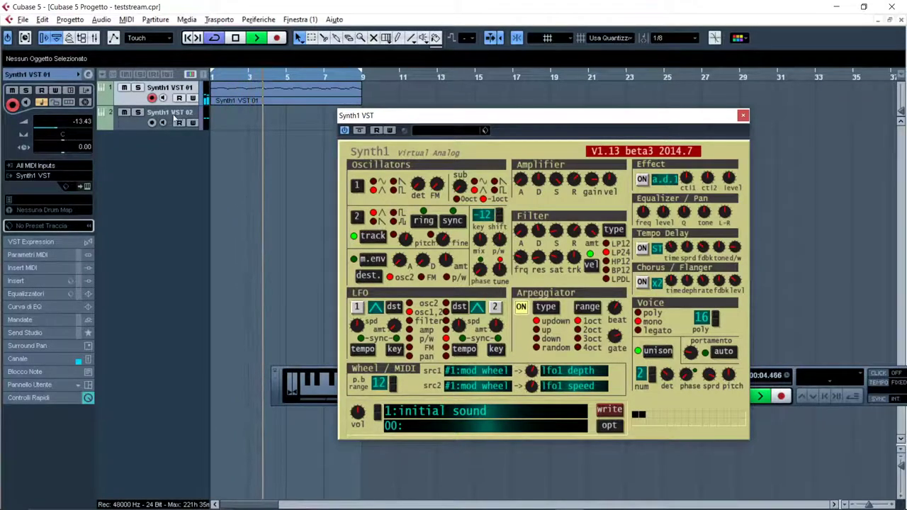
pyautogui.press('Down')
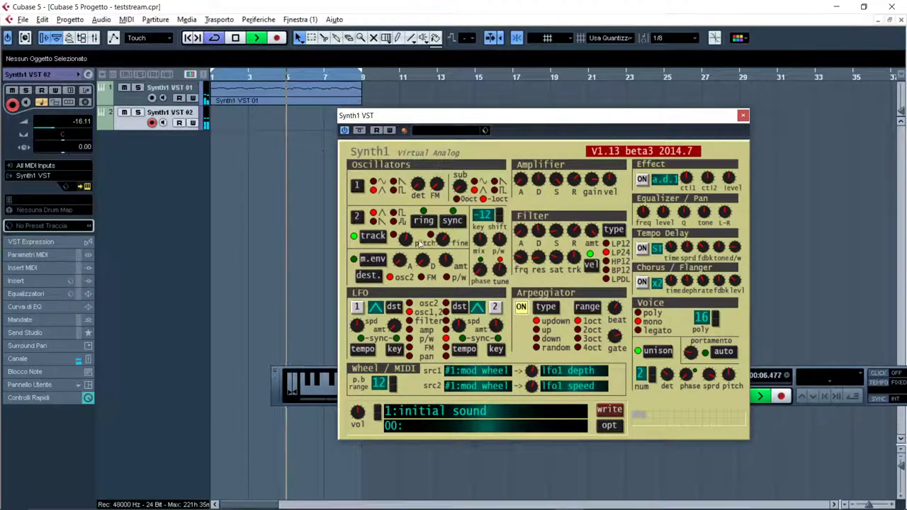
pyautogui.click(421, 240)
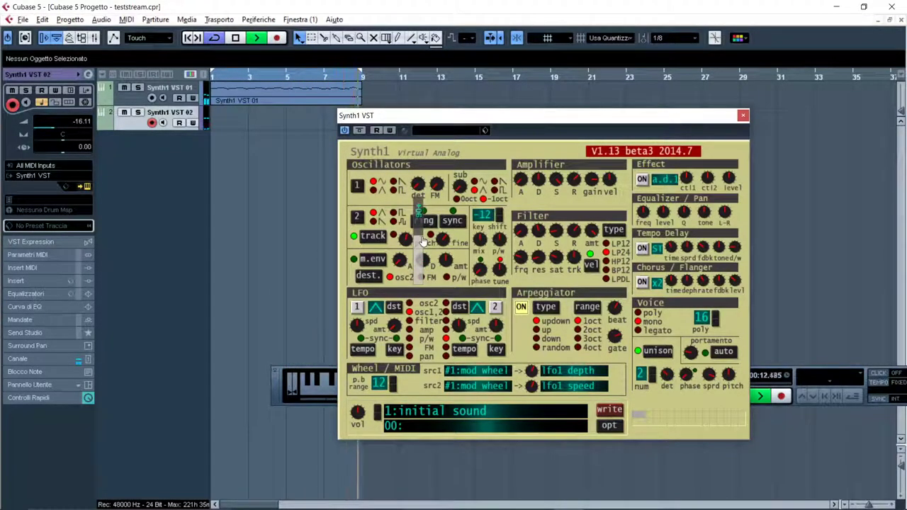
pyautogui.moveTo(432, 222); pyautogui.dragTo(460, 214)
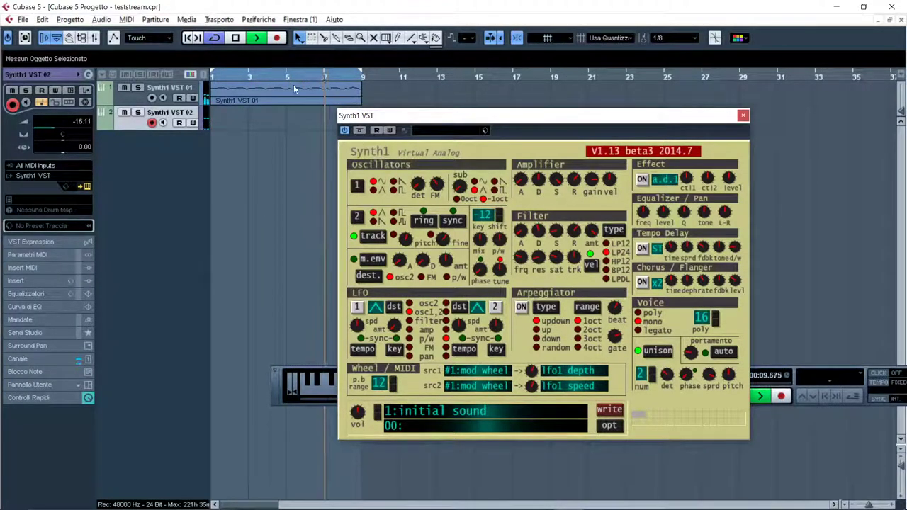
# Record an eight-bar part on track Synth1 VST 02 and open it in the Key Editor.
pyautogui.click(277, 38)
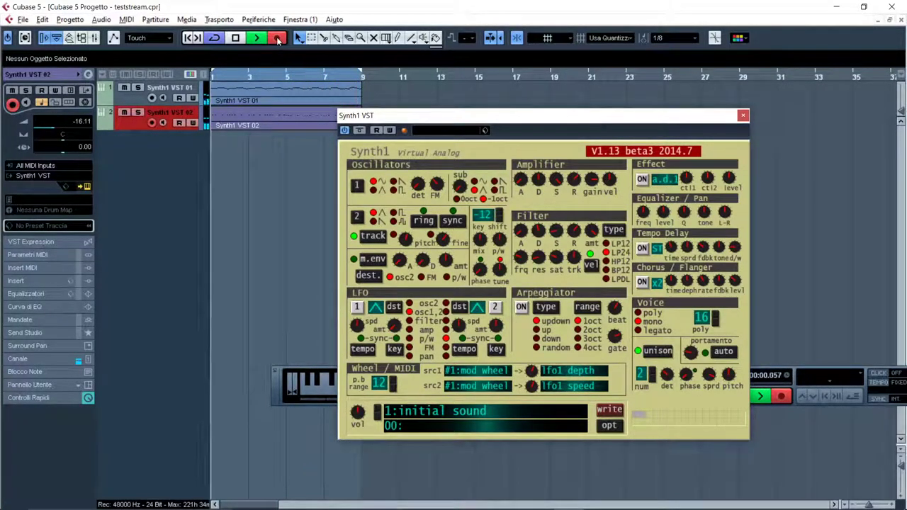
pyautogui.click(277, 39)
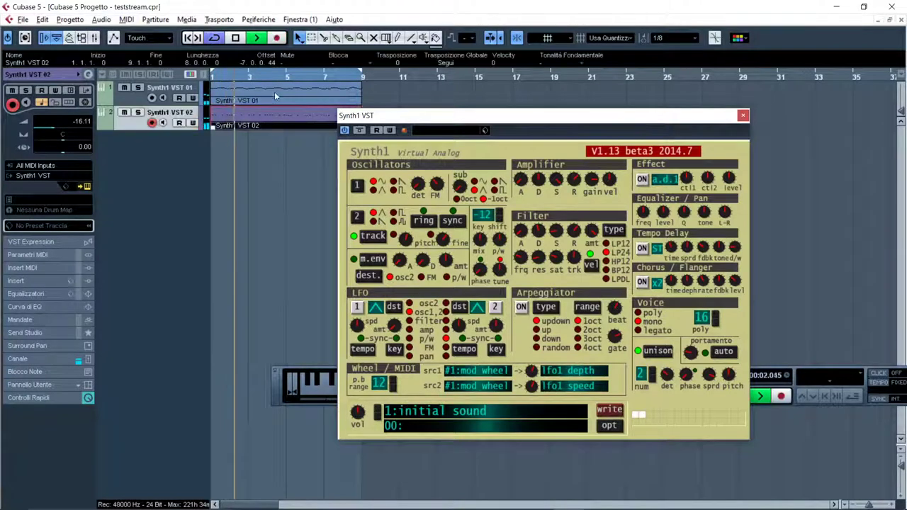
pyautogui.doubleClick(271, 121)
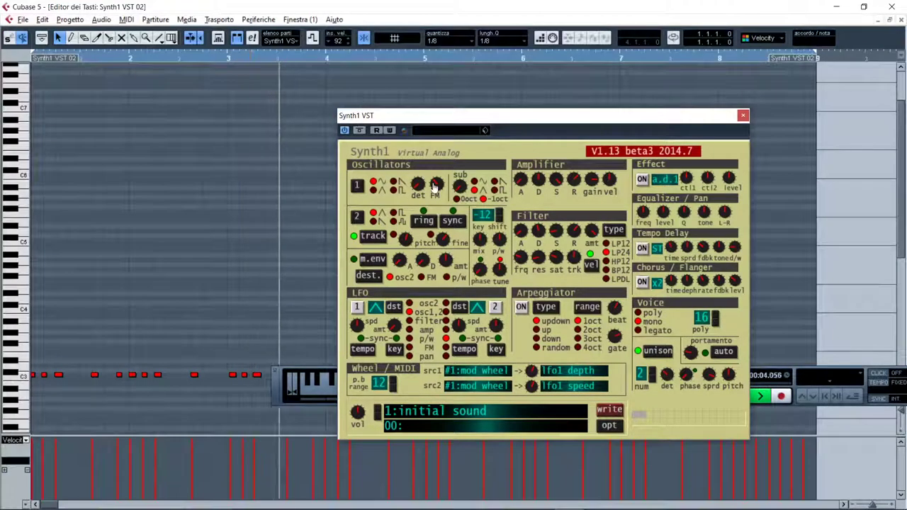
# Quantize the notes of the Synth1 VST 02 part to 1/8 in the Key Editor.
pyautogui.moveTo(439, 122); pyautogui.dragTo(677, 165)
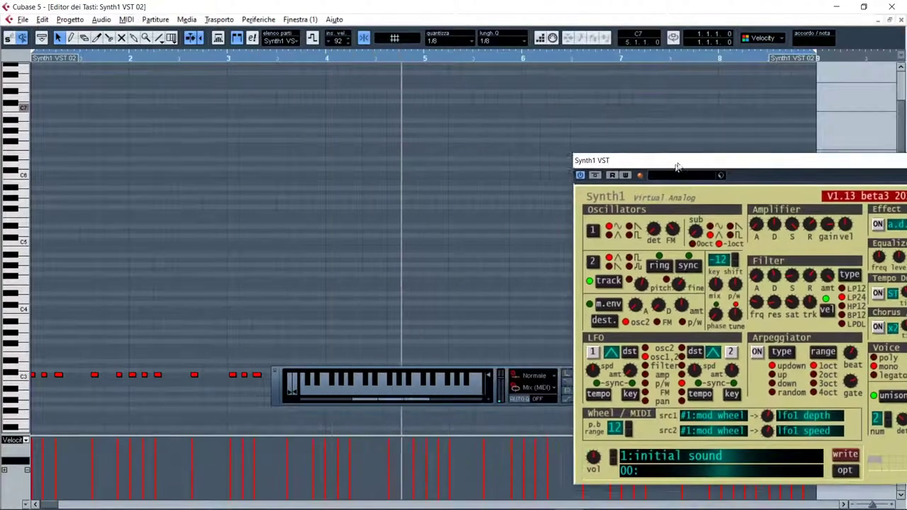
pyautogui.scroll(-5, 376, 207)
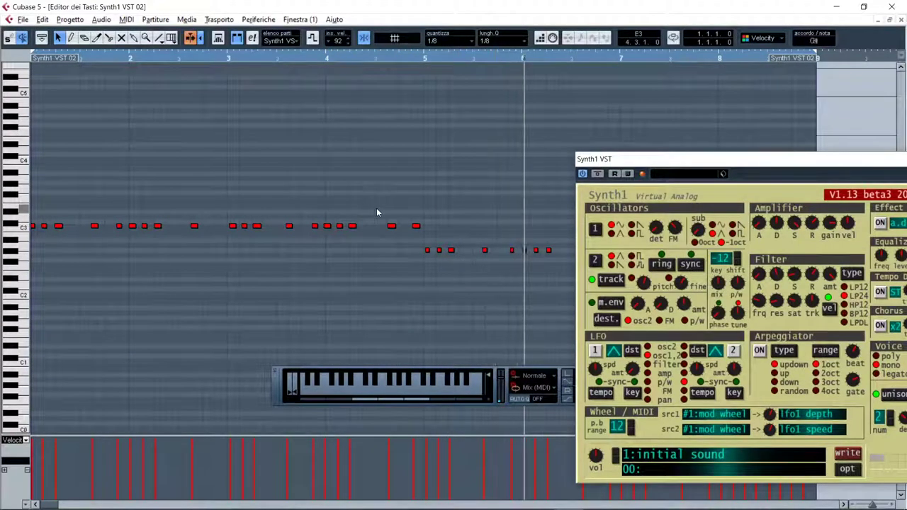
pyautogui.hotkey('alt', 'k')
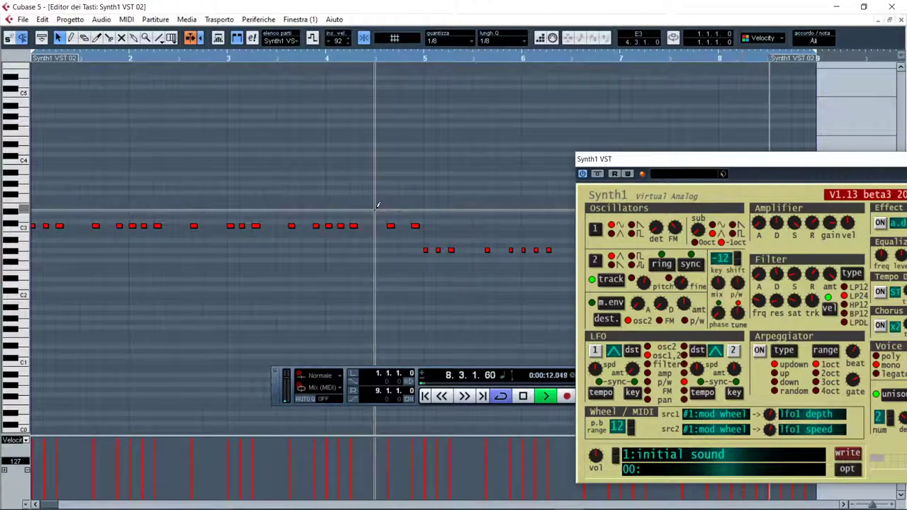
pyautogui.hotkey('alt', 'k')
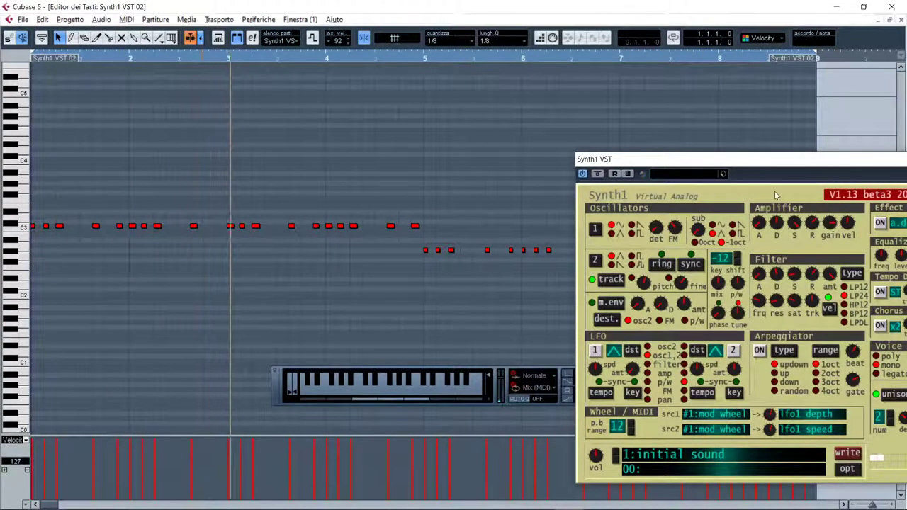
# Close the Synth1 window and the Key Editor, and widen the project's track list to show full track names.
pyautogui.moveTo(772, 162); pyautogui.dragTo(447, 108)
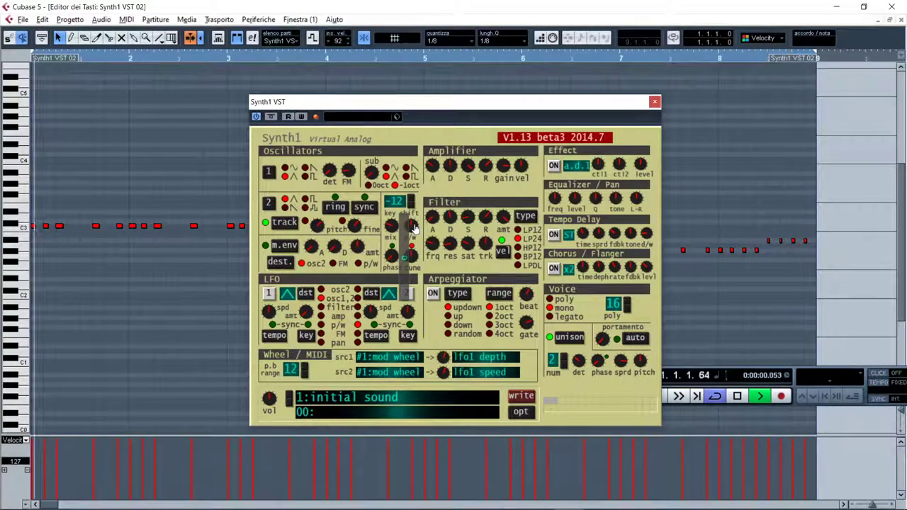
pyautogui.click(655, 101)
pyautogui.click(899, 20)
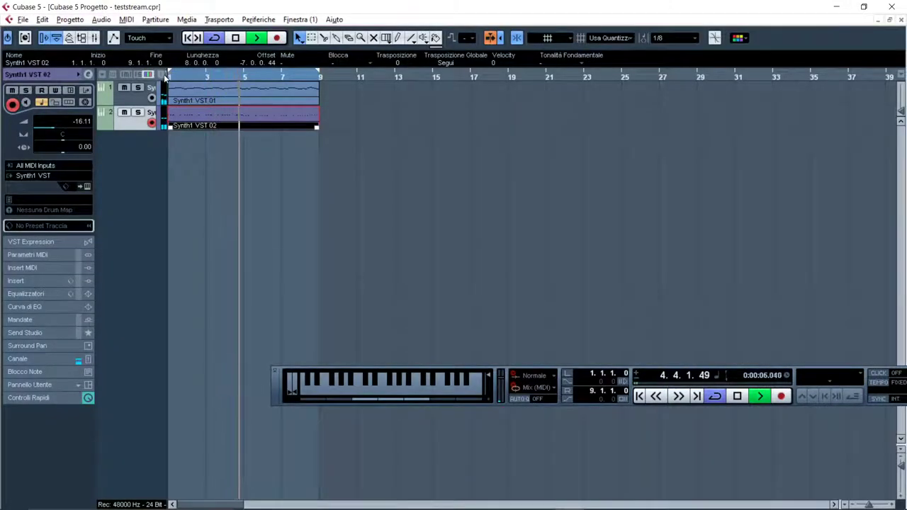
pyautogui.moveTo(167, 74); pyautogui.dragTo(235, 75)
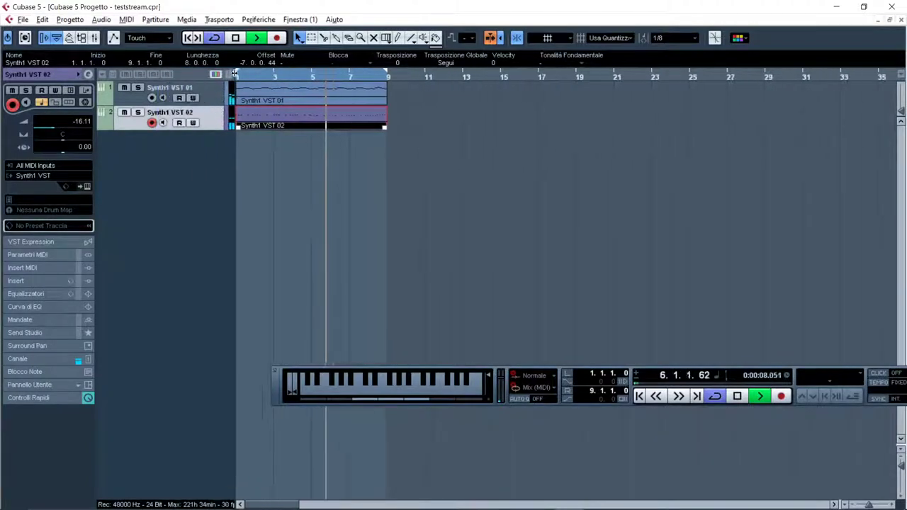
# Open the synth of track Synth1 VST 01, set it to mono, solo the track and switch the effect type to a.d.2.
pyautogui.click(87, 186)
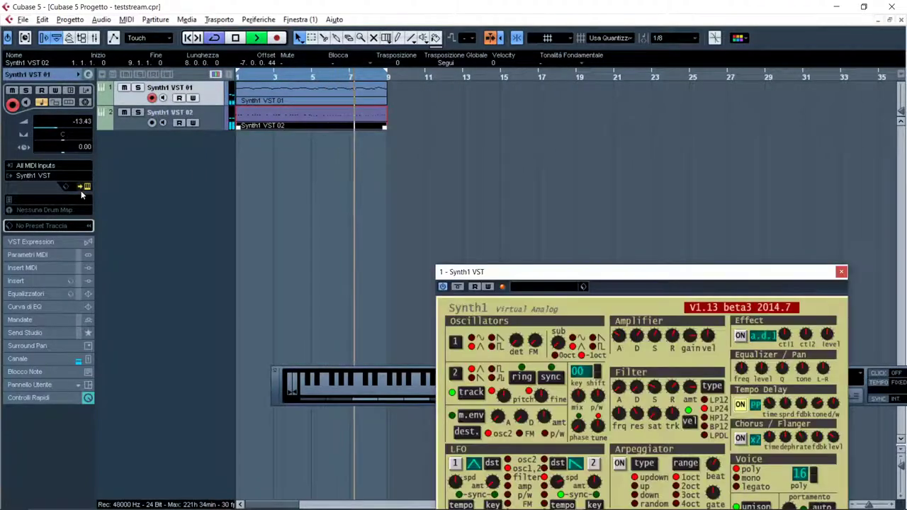
pyautogui.moveTo(500, 270); pyautogui.dragTo(447, 73)
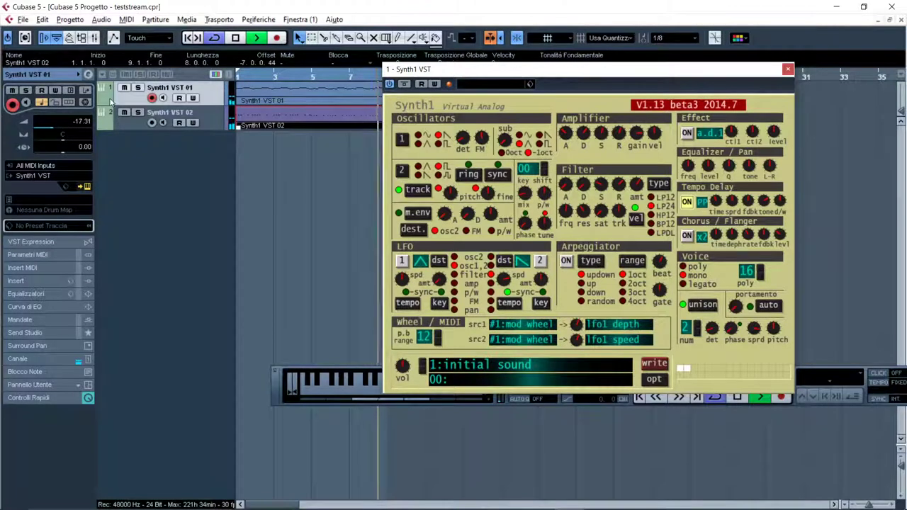
pyautogui.click(138, 88)
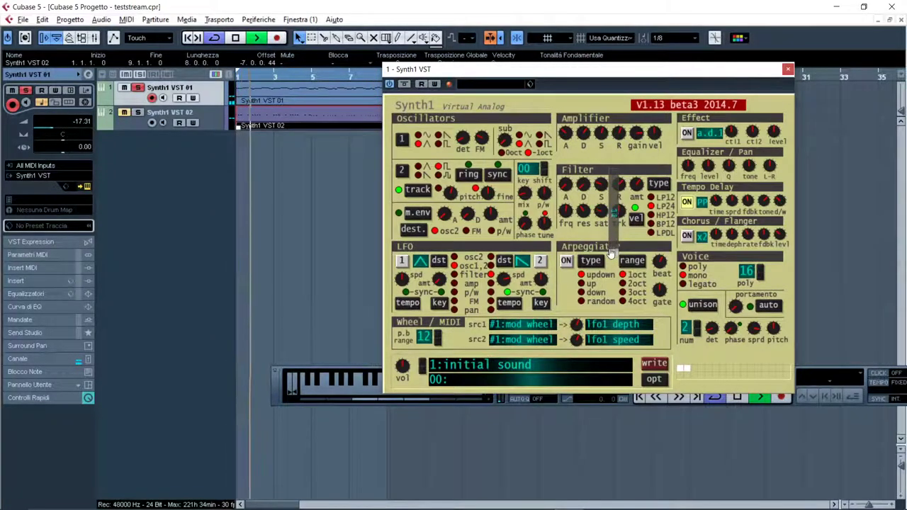
pyautogui.click(701, 134)
pyautogui.click(740, 136)
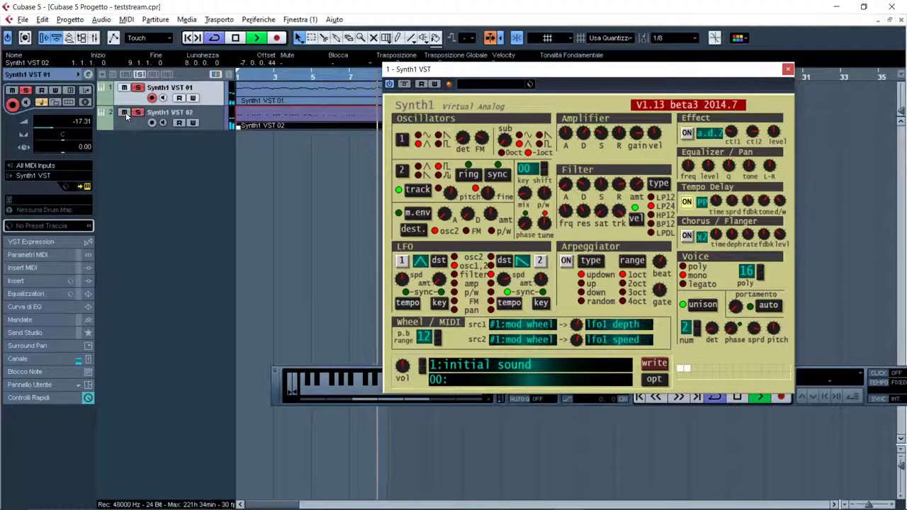
# Add one instrument track using PIANO-707 below track Synth1 VST 02.
pyautogui.click(193, 115)
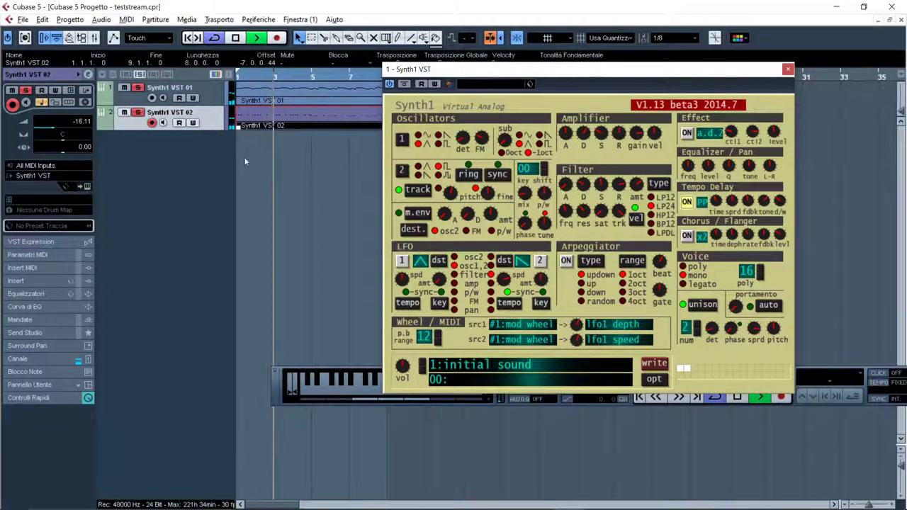
pyautogui.moveTo(483, 71); pyautogui.dragTo(560, 152)
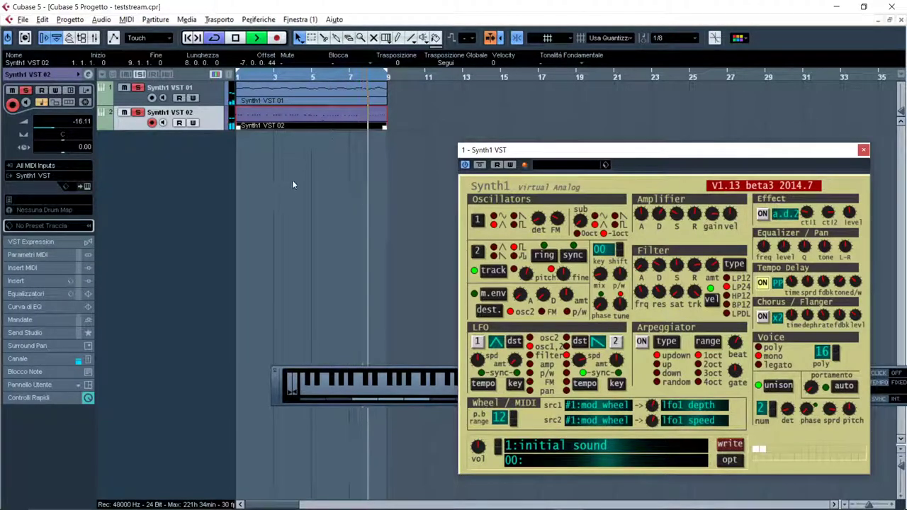
pyautogui.rightClick(172, 185)
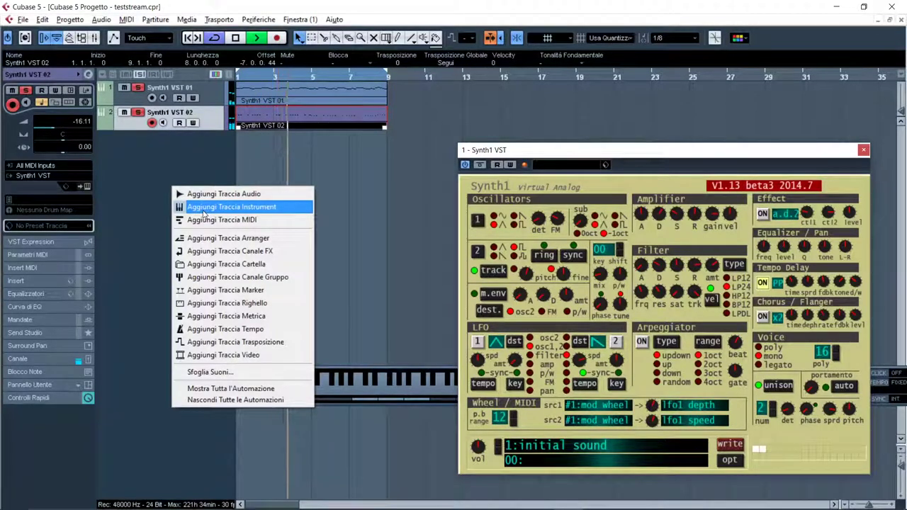
pyautogui.click(208, 211)
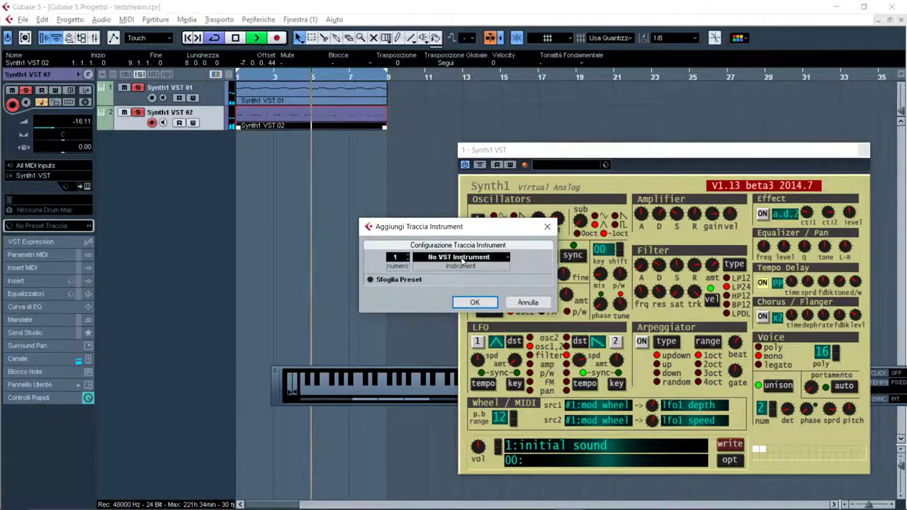
pyautogui.click(462, 259)
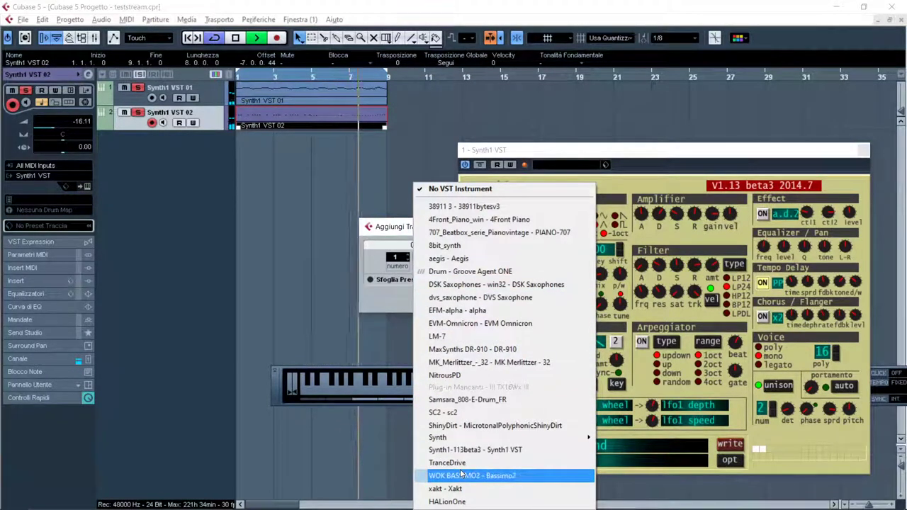
pyautogui.click(488, 232)
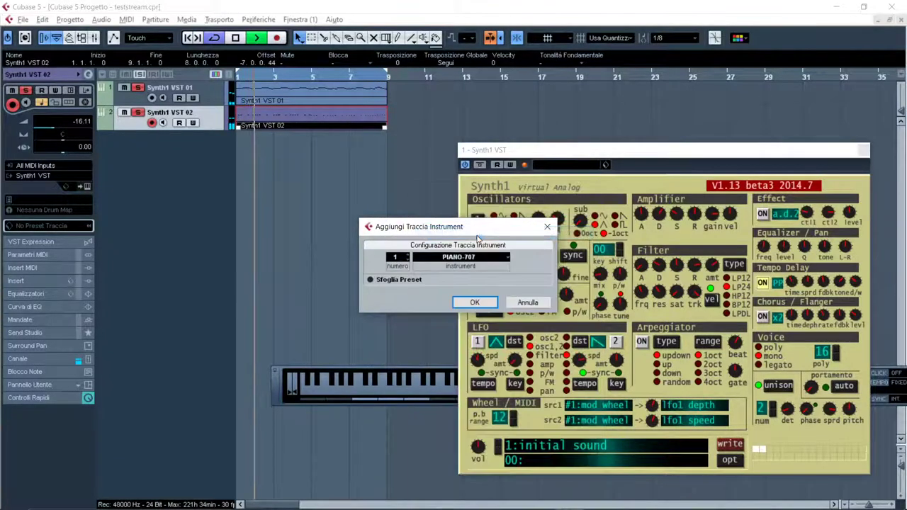
pyautogui.click(475, 302)
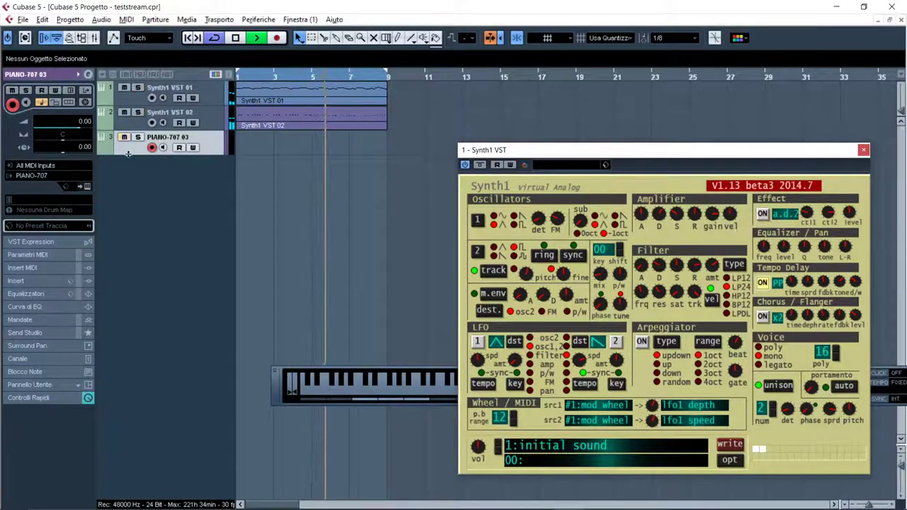
# Open the PIANO-707 instrument window and close the Discord and Synth1 windows.
pyautogui.click(87, 187)
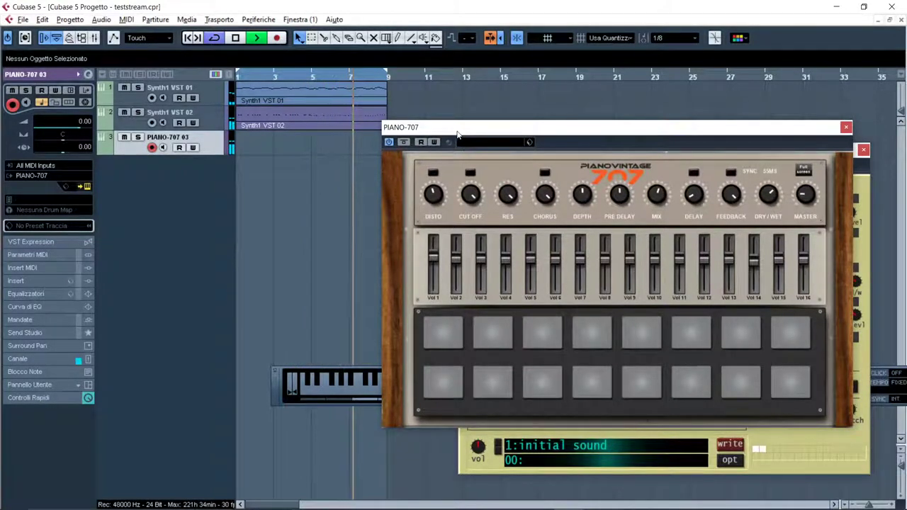
pyautogui.moveTo(460, 132); pyautogui.dragTo(521, 147)
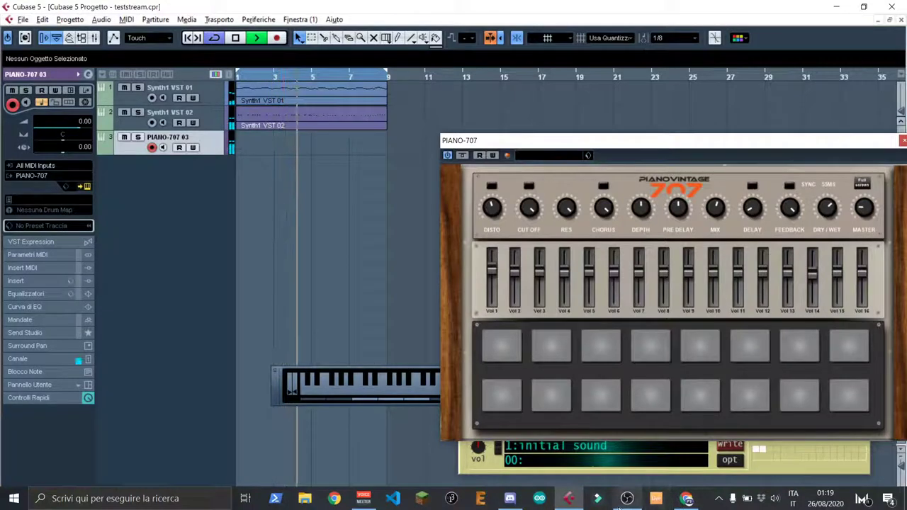
pyautogui.rightClick(509, 498)
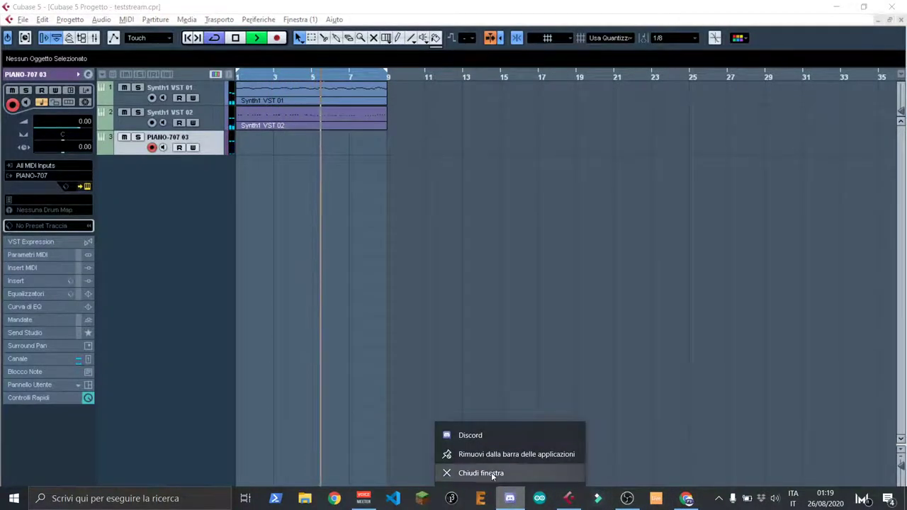
pyautogui.click(481, 474)
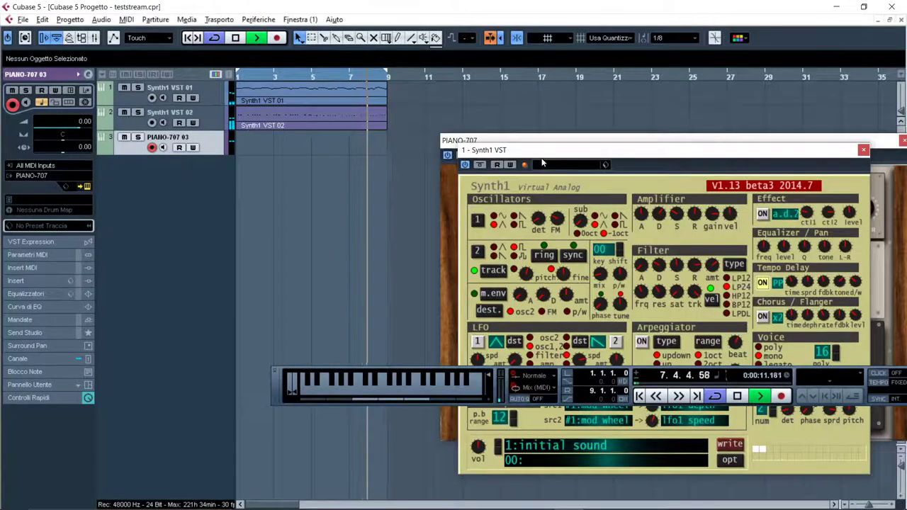
pyautogui.moveTo(493, 155); pyautogui.dragTo(297, 160)
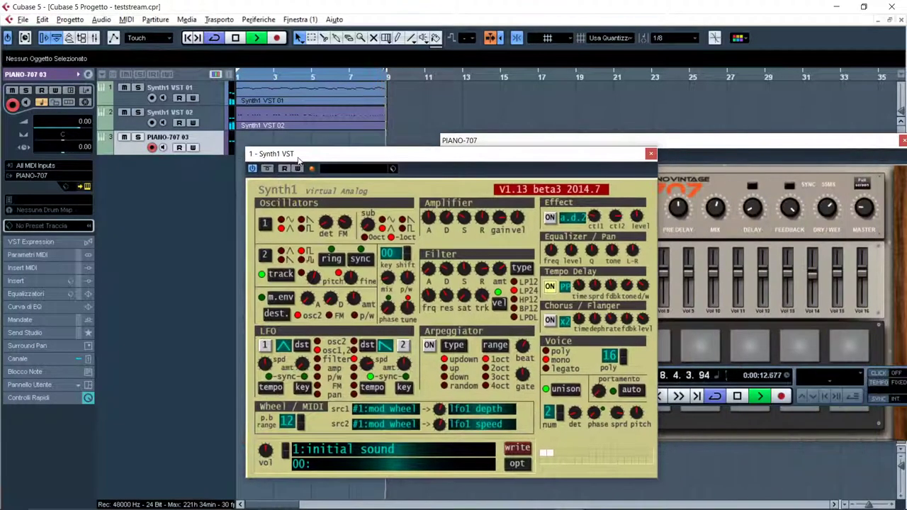
pyautogui.click(650, 155)
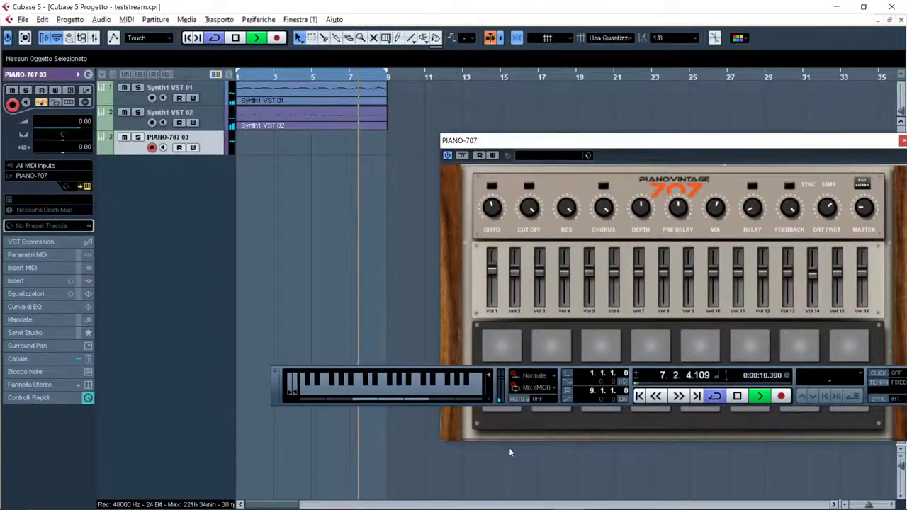
# Switch to OBS and open the dialog for adding a new scene.
pyautogui.moveTo(613, 506)
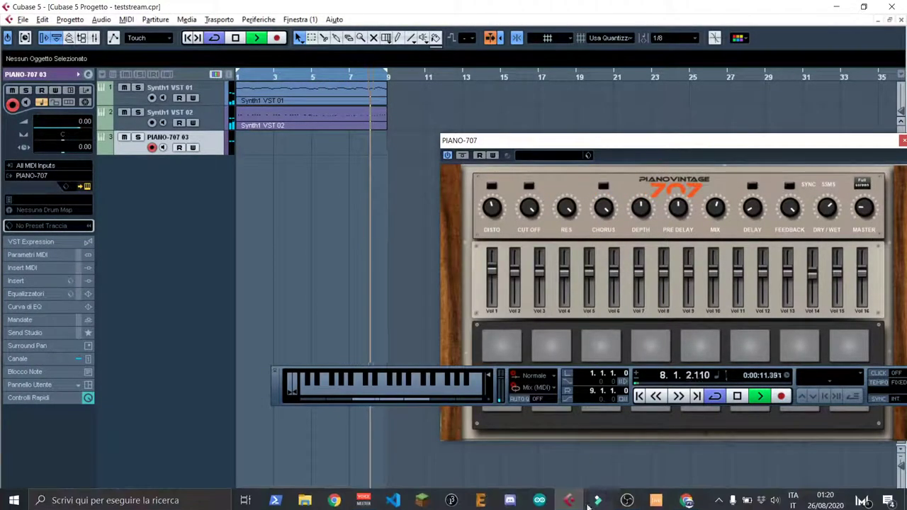
pyautogui.click(624, 501)
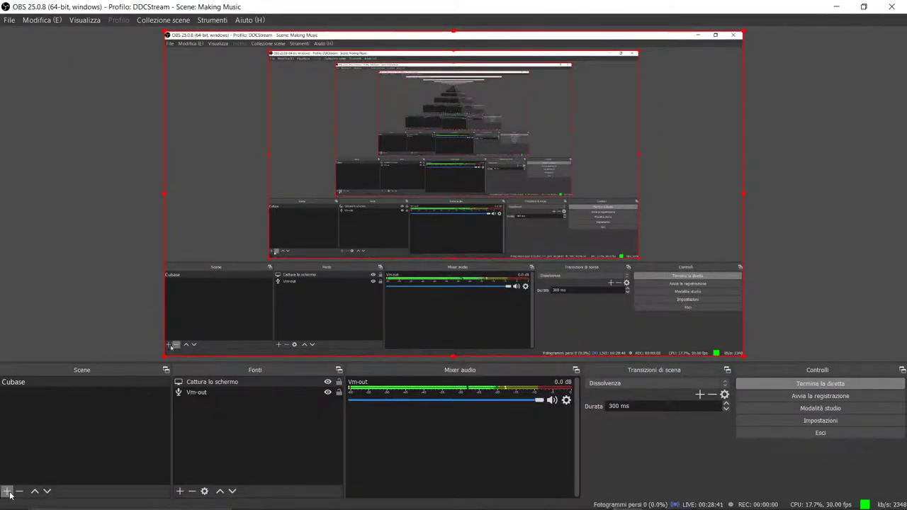
pyautogui.click(7, 491)
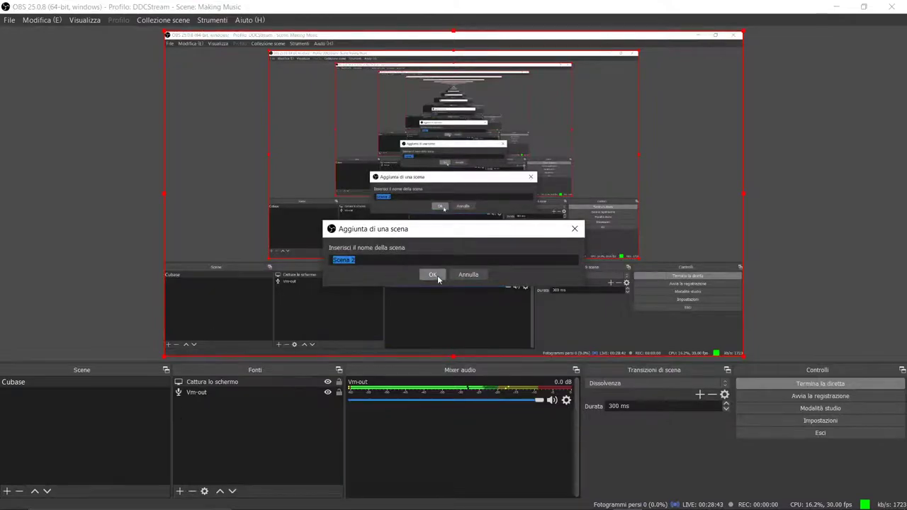
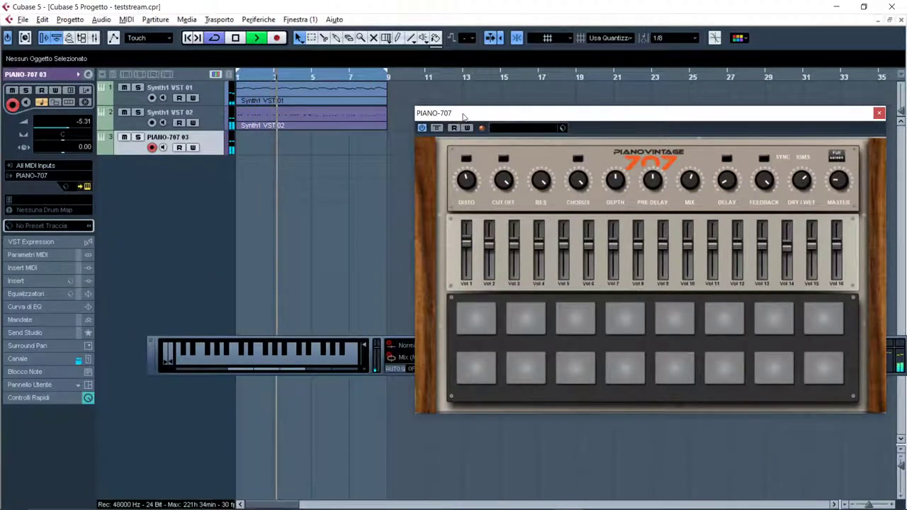
# Move the PIANO-707 window off the tracks and close it.
pyautogui.moveTo(464, 117); pyautogui.dragTo(355, 240)
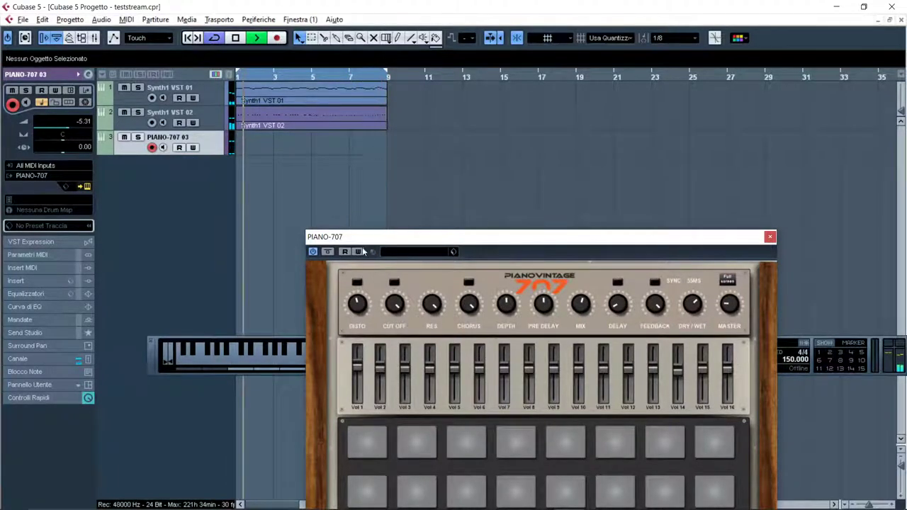
pyautogui.moveTo(377, 238); pyautogui.dragTo(343, 144)
pyautogui.click(735, 143)
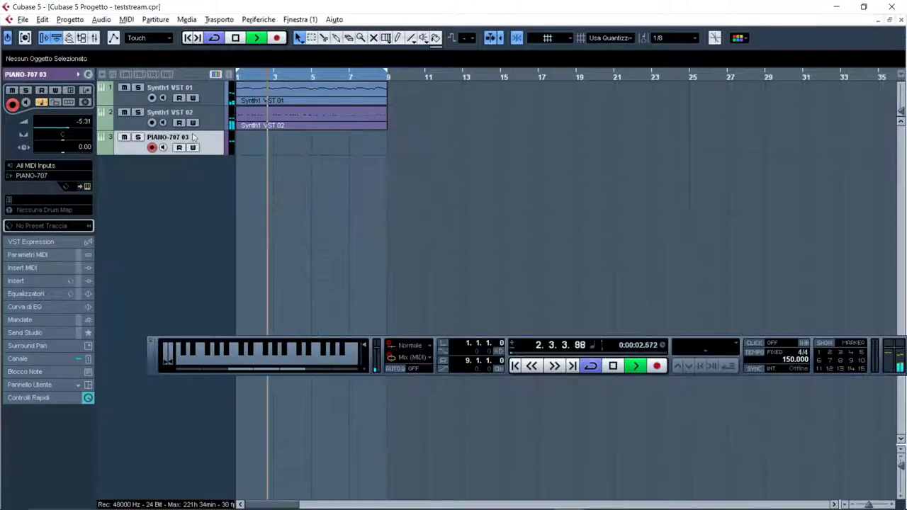
# Rename track Synth1 VST 02 to Bass and track Synth1 VST 01 to idk.
pyautogui.doubleClick(170, 112)
pyautogui.write('Bass')
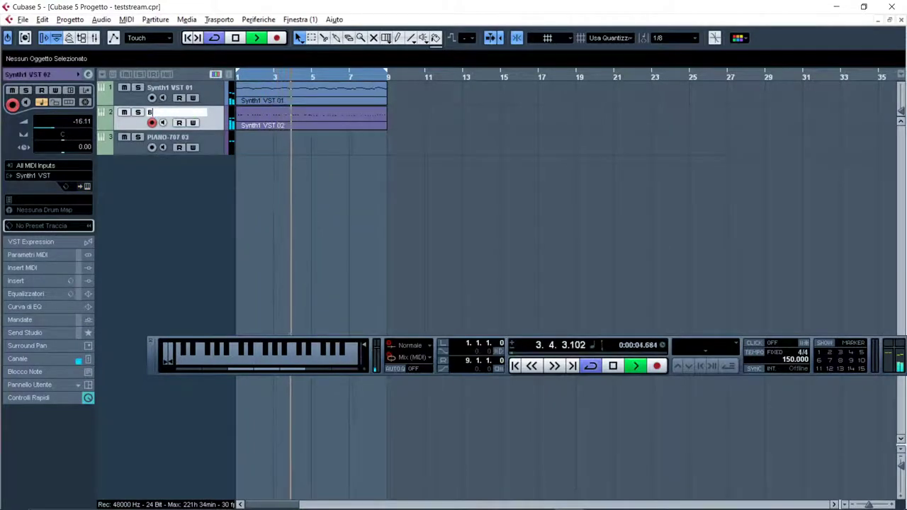
pyautogui.doubleClick(162, 91)
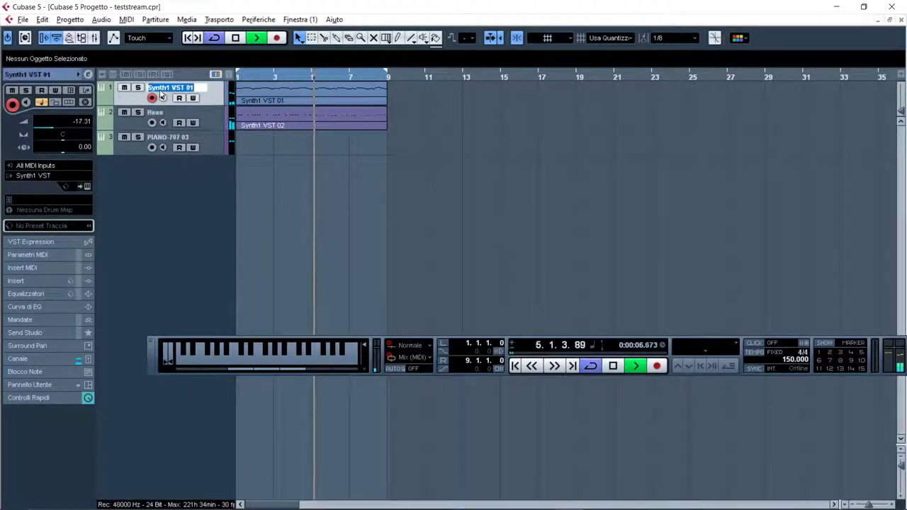
pyautogui.write('idk')
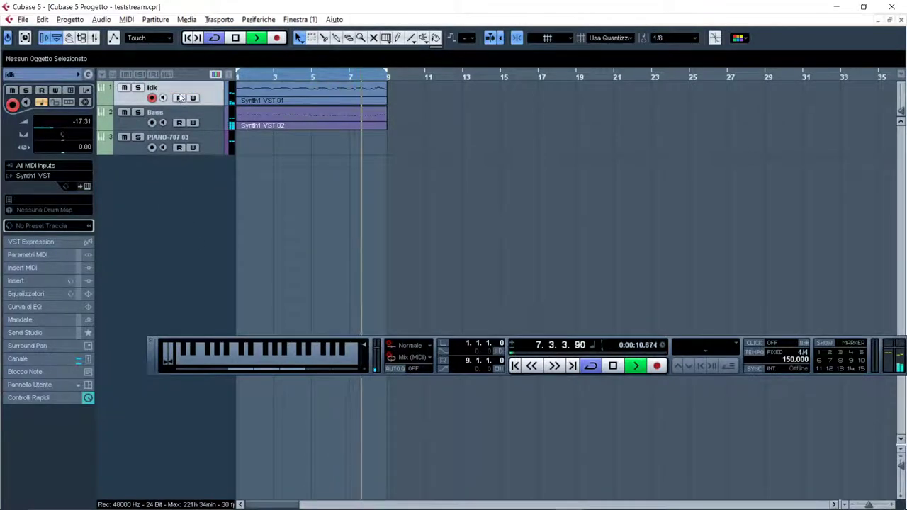
# Mute the Bass track during looped playback.
pyautogui.rightClick(144, 212)
pyautogui.click(180, 185)
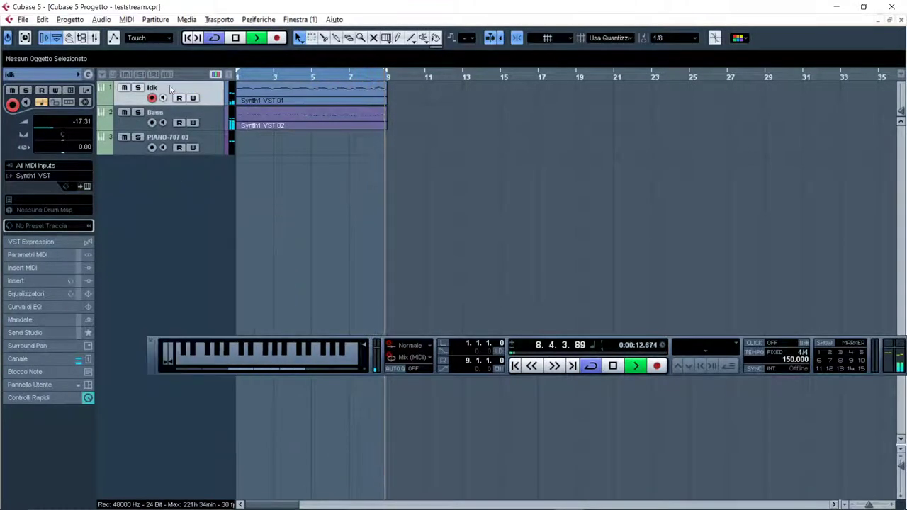
pyautogui.click(125, 114)
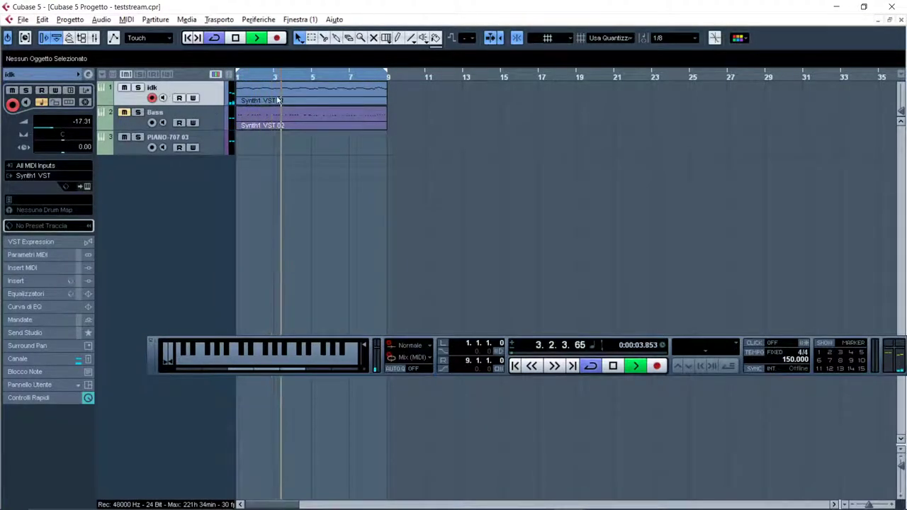
# Stop playback, hide the virtual keyboard and duplicate the idk track's clip into bars 9 to 17.
pyautogui.click(308, 90)
pyautogui.press('space')
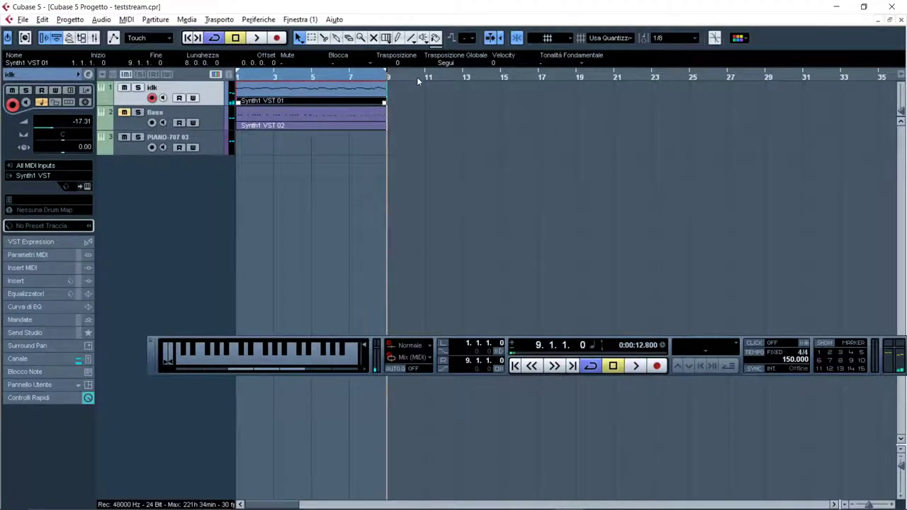
pyautogui.hotkey('alt', 'k')
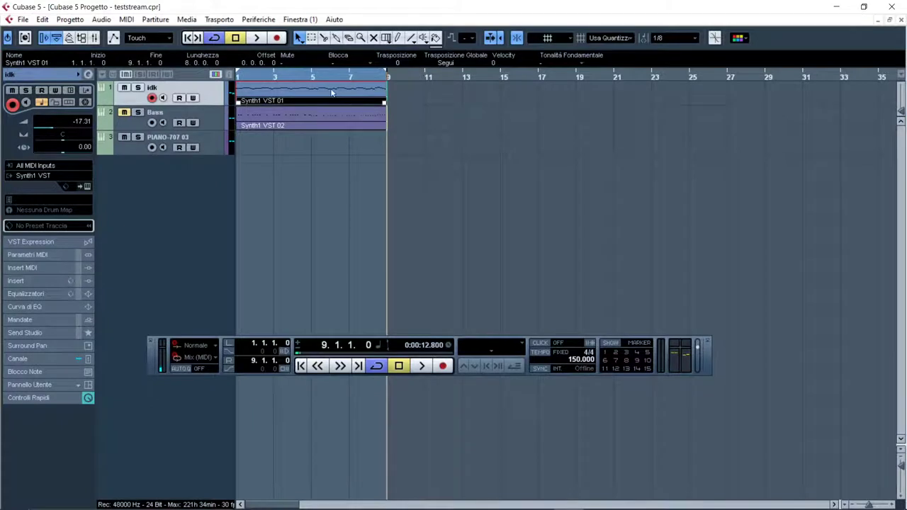
pyautogui.hotkey('ctrl', 'd')
pyautogui.moveTo(413, 88); pyautogui.dragTo(446, 107)
# Set the quantize value to 1/1 and extend the loop's right locator to bar 17 for playback from the start.
pyautogui.click(673, 38)
pyautogui.click(680, 51)
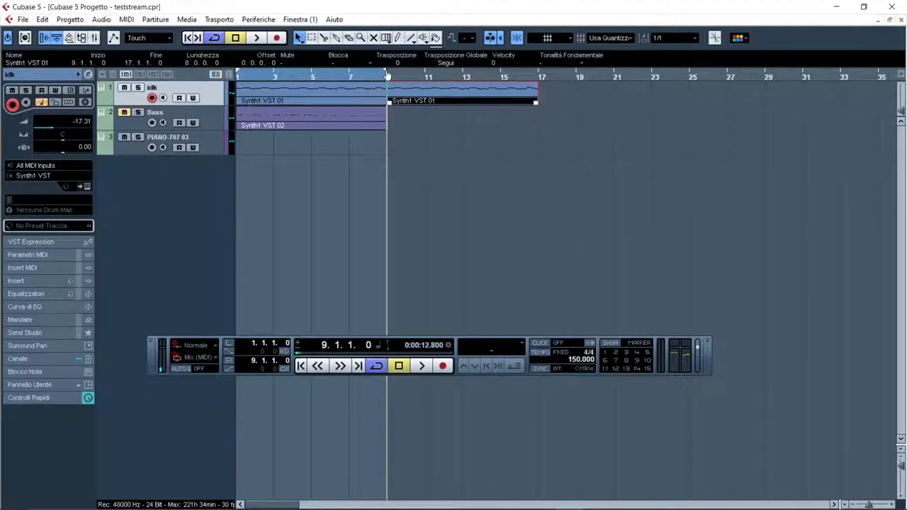
pyautogui.moveTo(536, 74); pyautogui.dragTo(537, 74)
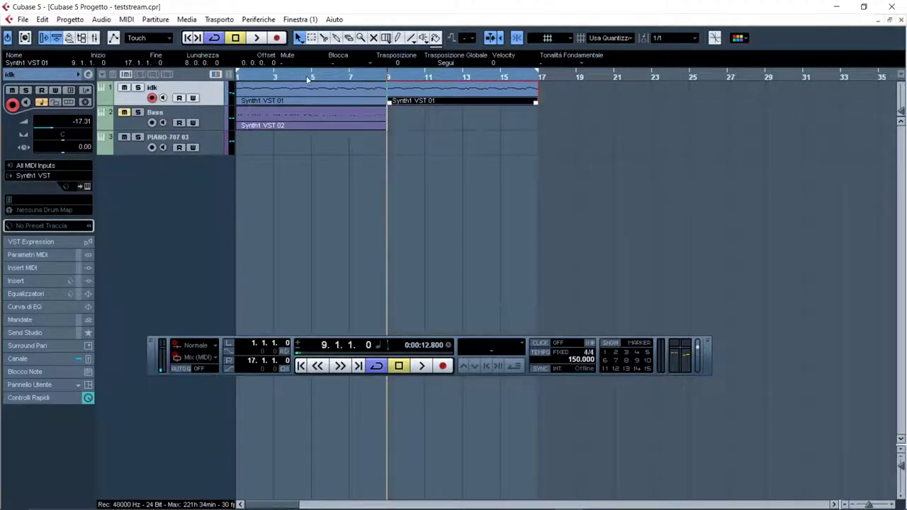
pyautogui.click(250, 79)
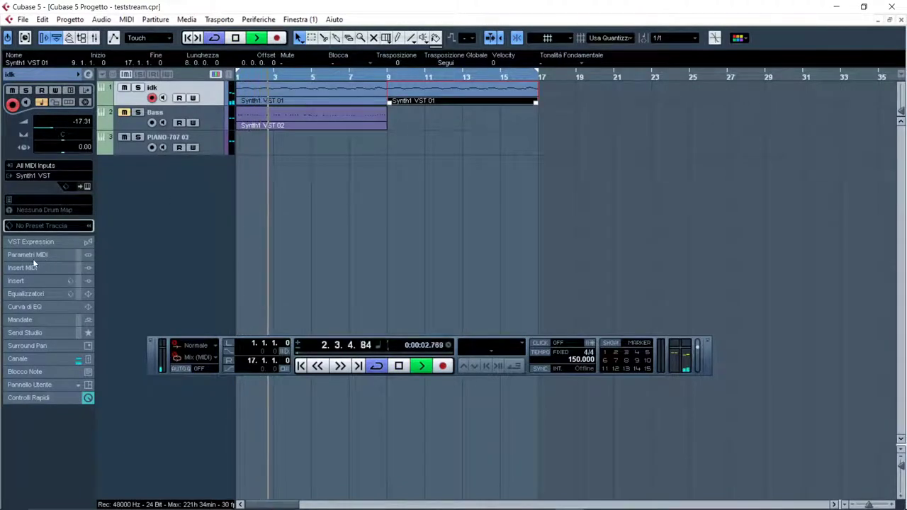
# Enable EQ band 4 on the idk track as Low Pass II and lower its frequency to 223.6 Hz.
pyautogui.click(24, 294)
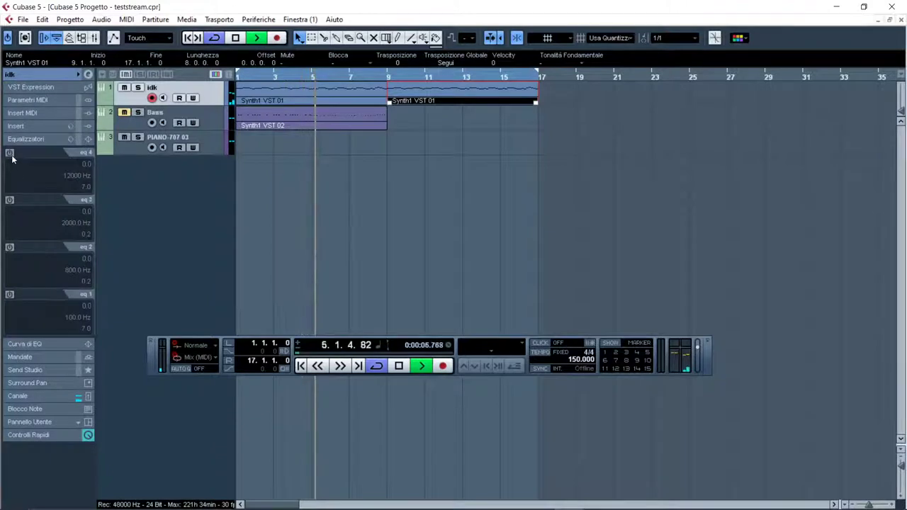
pyautogui.moveTo(12, 159); pyautogui.dragTo(35, 174)
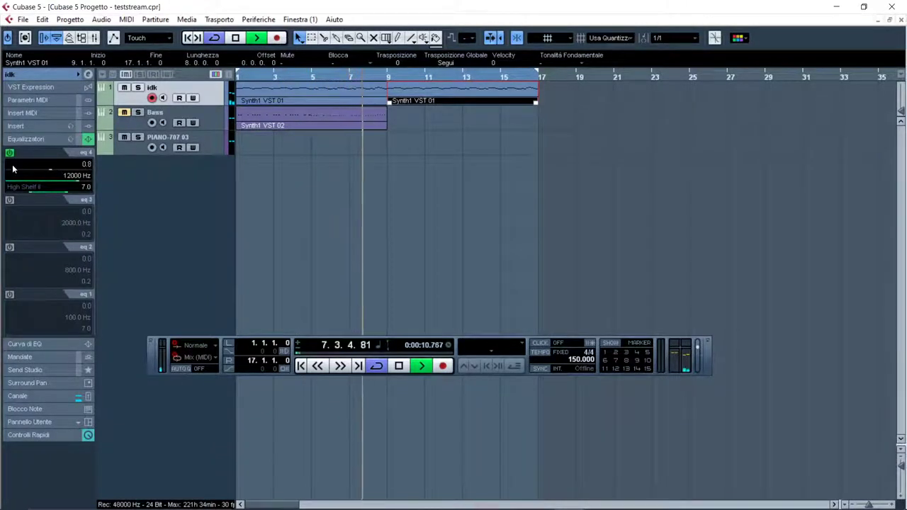
pyautogui.click(26, 188)
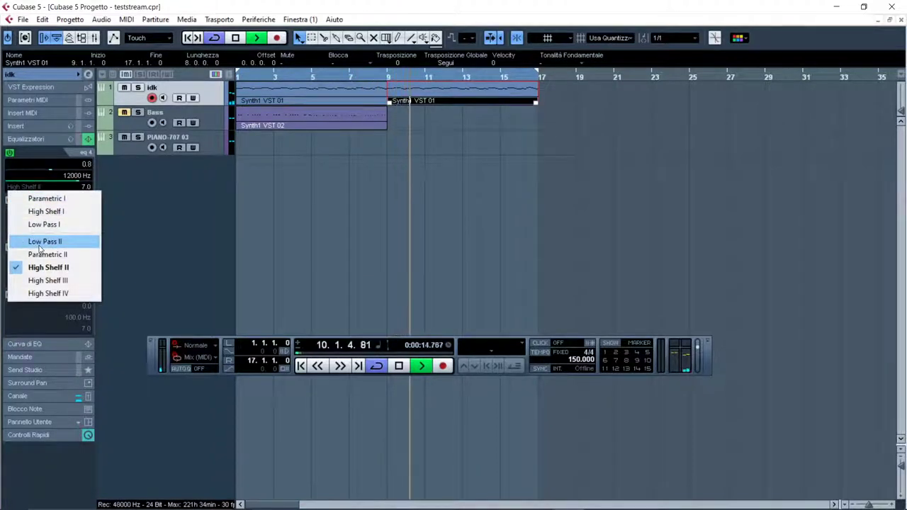
pyautogui.click(38, 244)
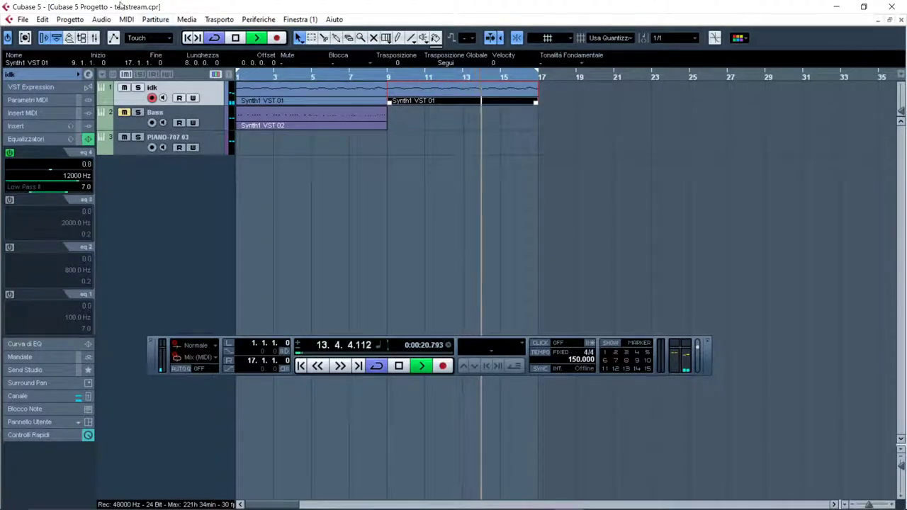
pyautogui.moveTo(50, 192); pyautogui.dragTo(25, 188)
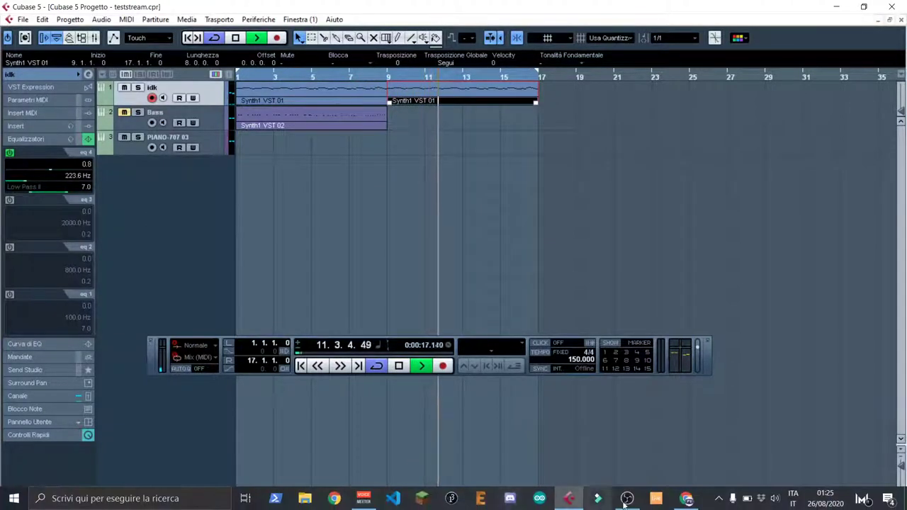
# Switch to Voicemeeter Banana and set the Hardware Input 1 fader gain to about -2.3 dB.
pyautogui.click(363, 498)
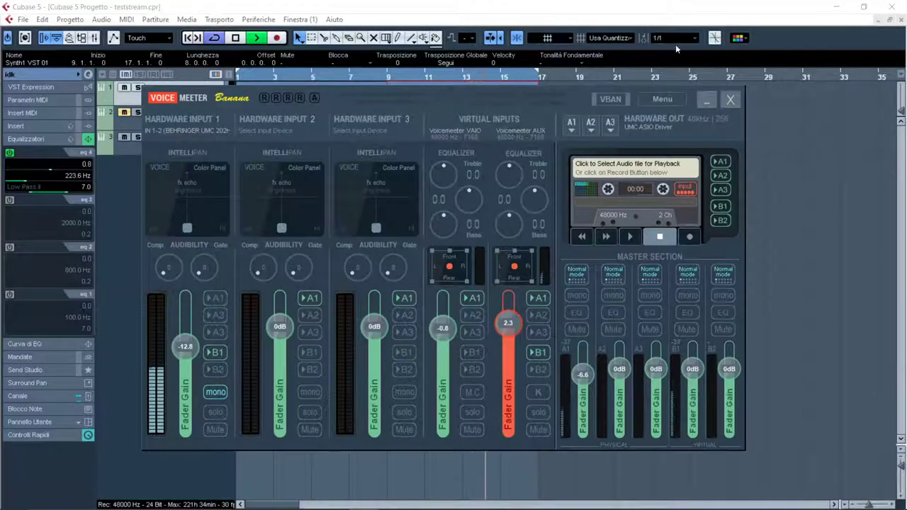
pyautogui.click(707, 103)
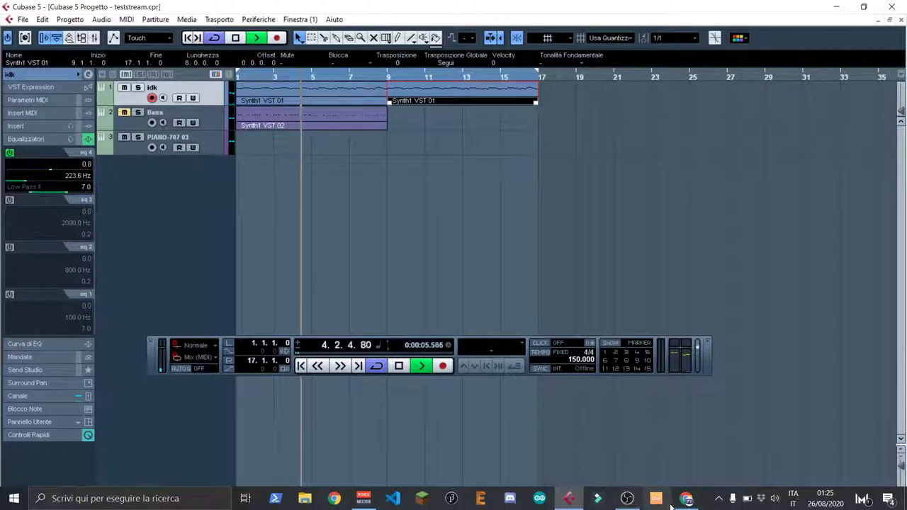
pyautogui.click(363, 498)
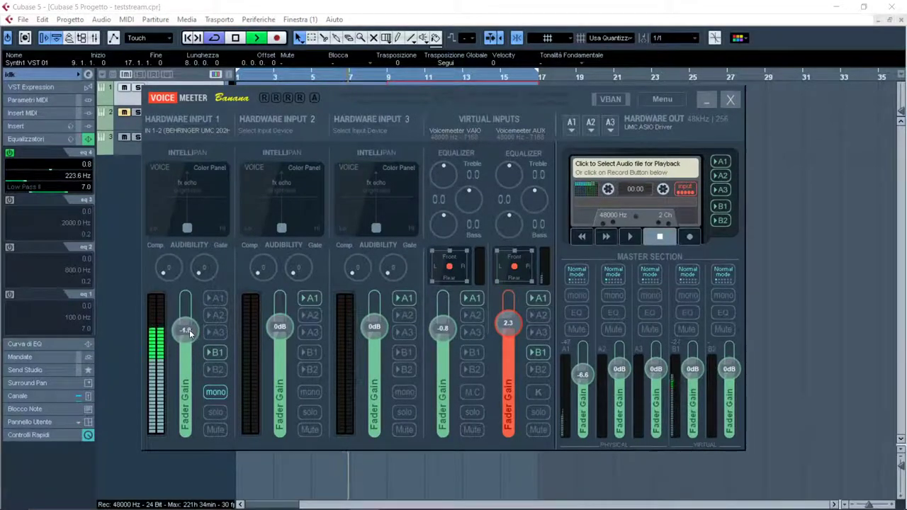
pyautogui.moveTo(189, 333); pyautogui.dragTo(187, 329)
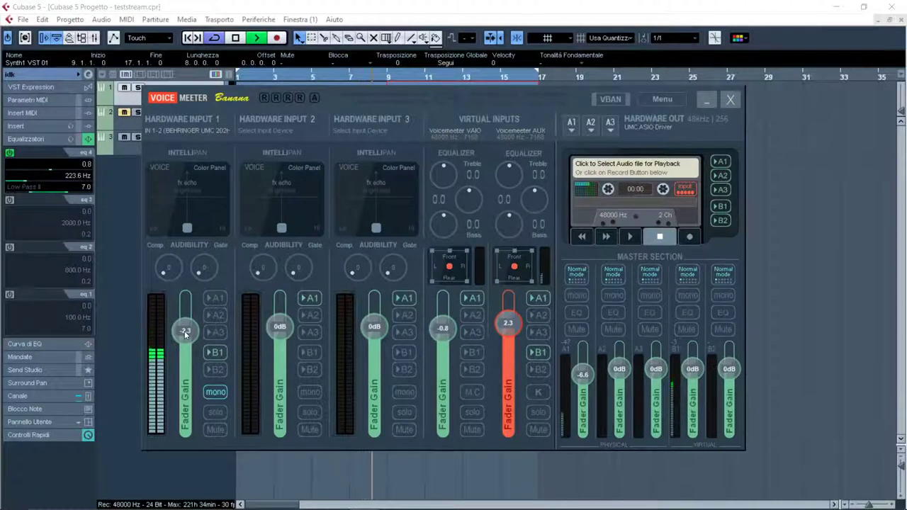
# Switch back to Cubase, stop playback and move the Bass clip to start at bar 9.
pyautogui.click(247, 4)
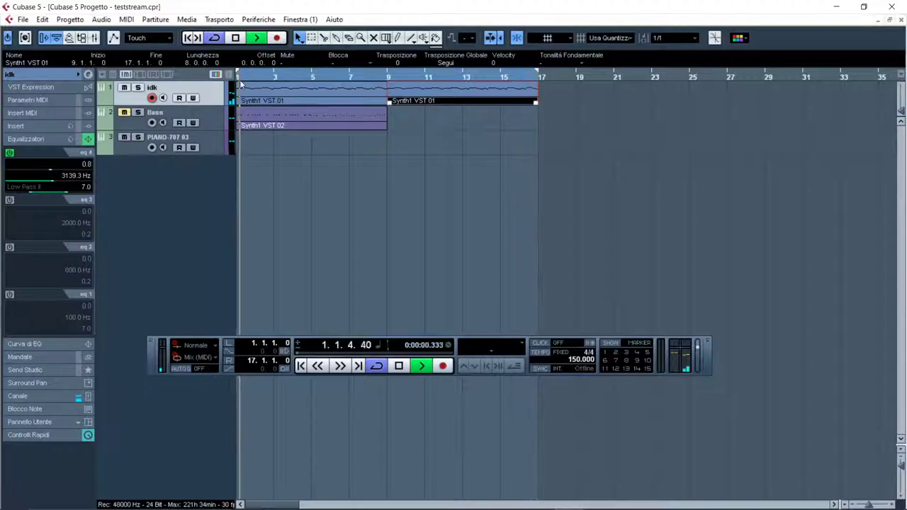
pyautogui.press('space')
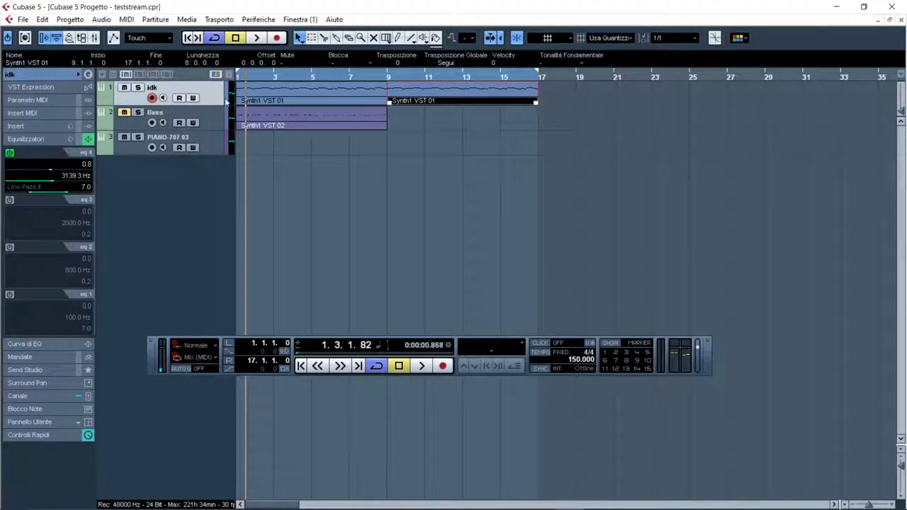
pyautogui.moveTo(258, 126); pyautogui.dragTo(409, 126)
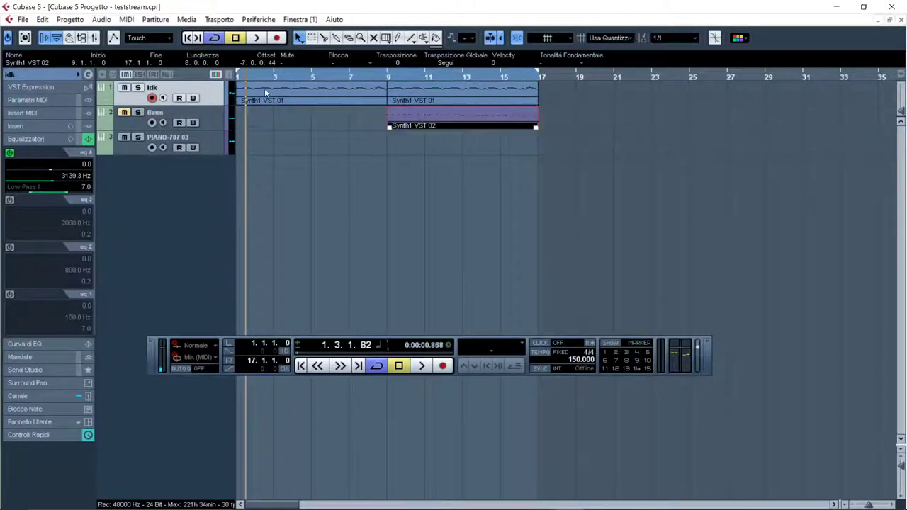
# Play the loop from the start and compare the idk track with EQ band 4 bypassed and enabled.
pyautogui.click(241, 77)
pyautogui.click(255, 38)
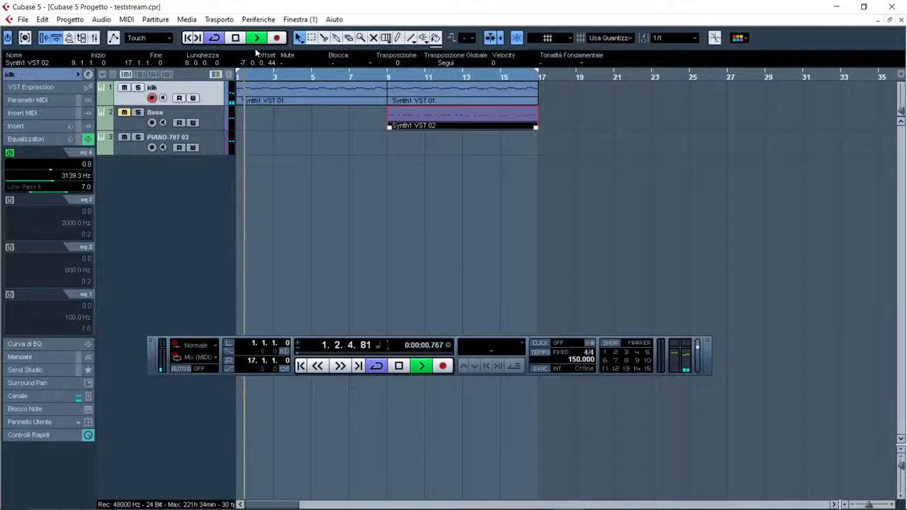
pyautogui.click(10, 153)
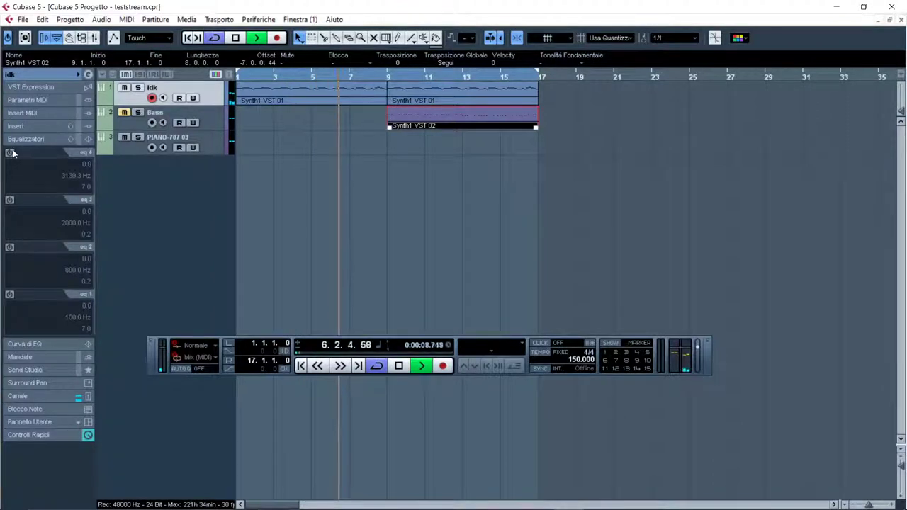
pyautogui.click(11, 153)
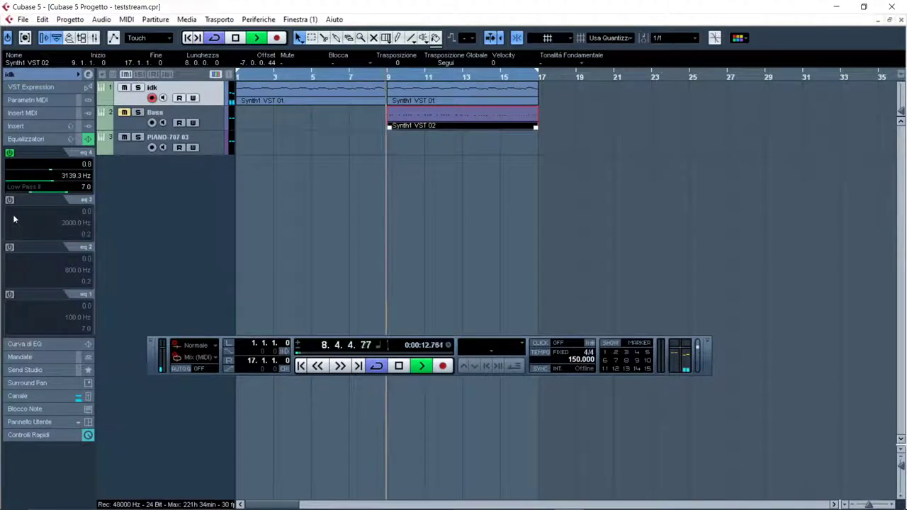
# Enable EQ band 1 on the idk track as High Pass II at 100 Hz and display the track's EQ curve.
pyautogui.click(10, 294)
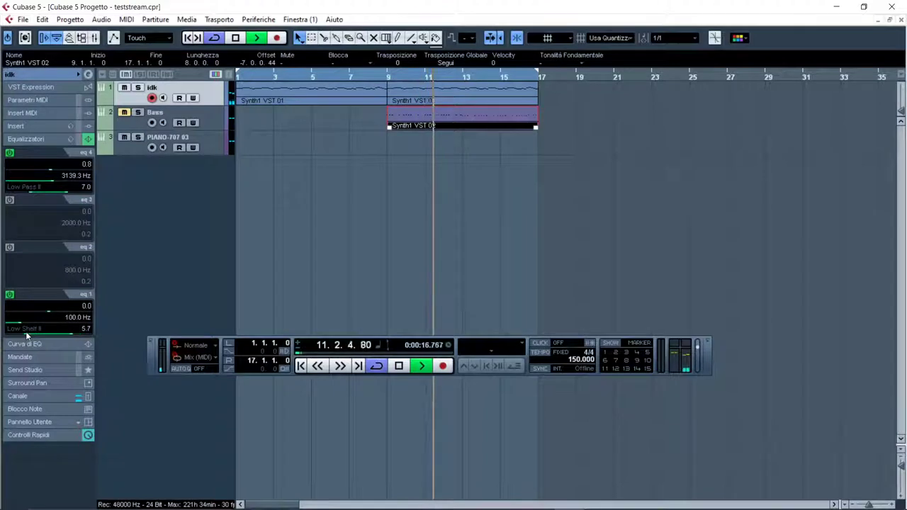
pyautogui.click(24, 328)
pyautogui.click(35, 383)
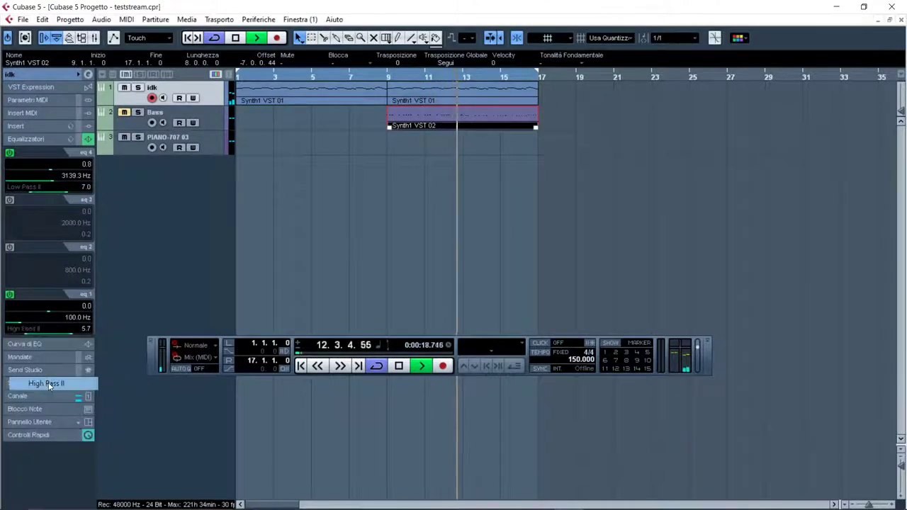
pyautogui.click(24, 345)
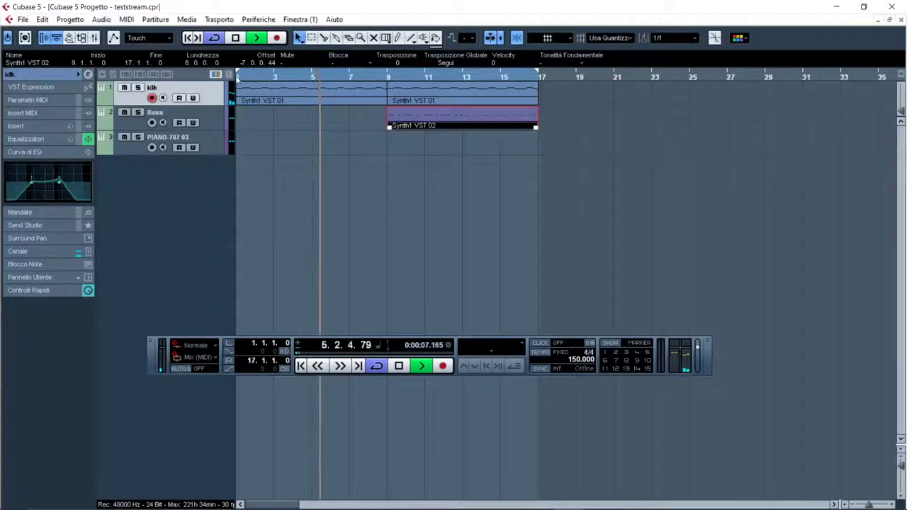
# Move the loop's left locator to bar 9 and open the Bass track's Synth1 instrument.
pyautogui.moveTo(238, 78); pyautogui.dragTo(387, 76)
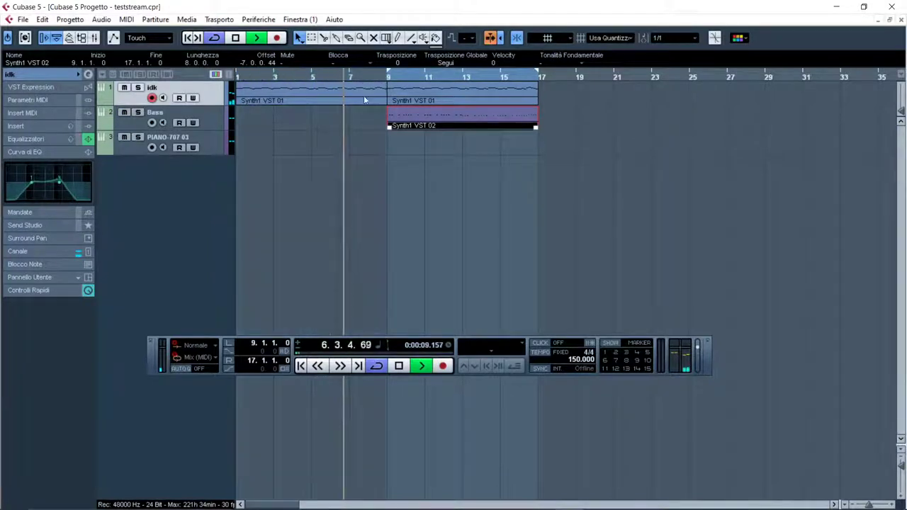
pyautogui.click(160, 119)
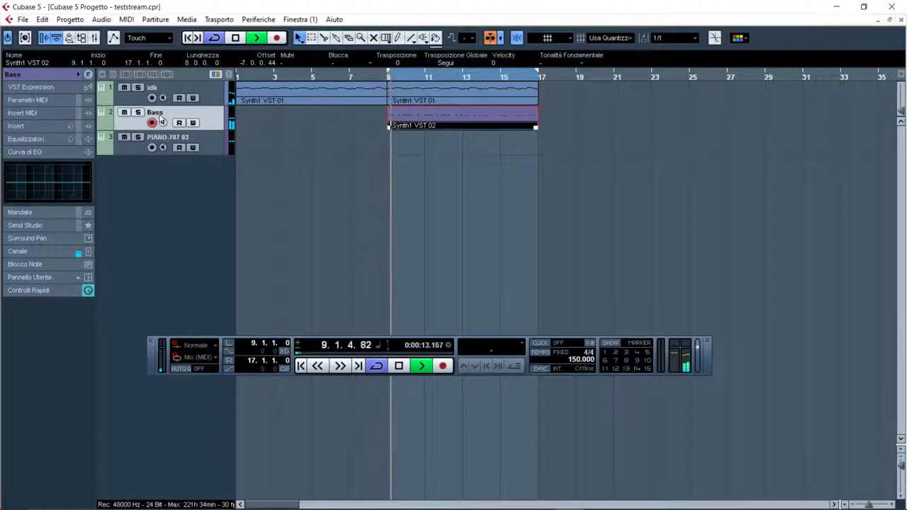
pyautogui.click(66, 75)
pyautogui.click(87, 186)
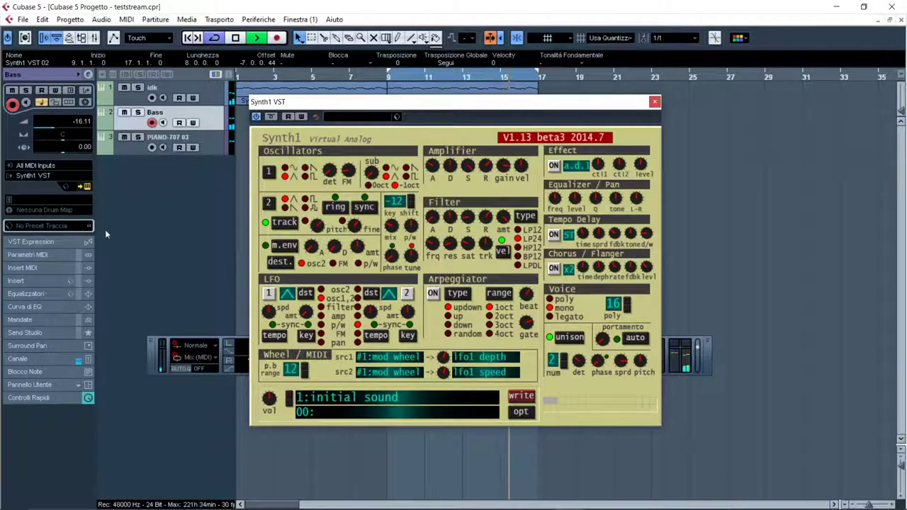
# Add a high-frequency cut to the Bass track on its EQ curve.
pyautogui.click(26, 293)
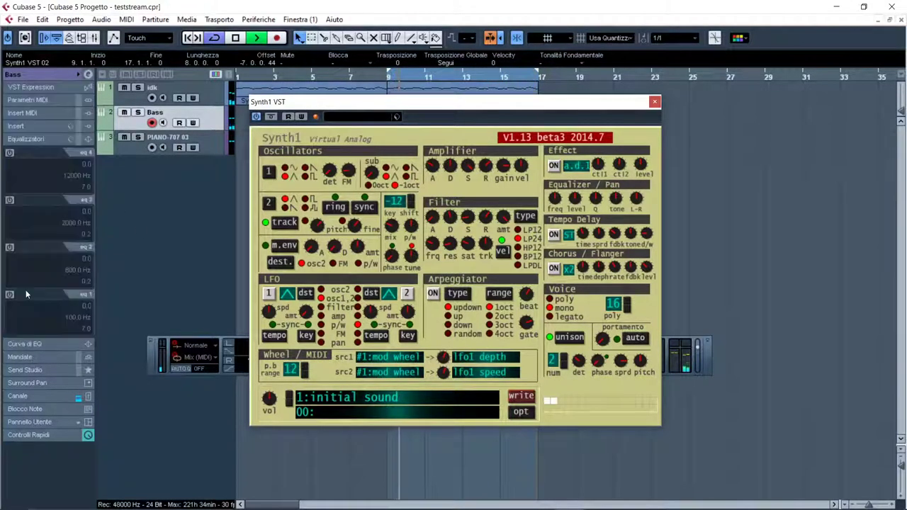
pyautogui.click(29, 345)
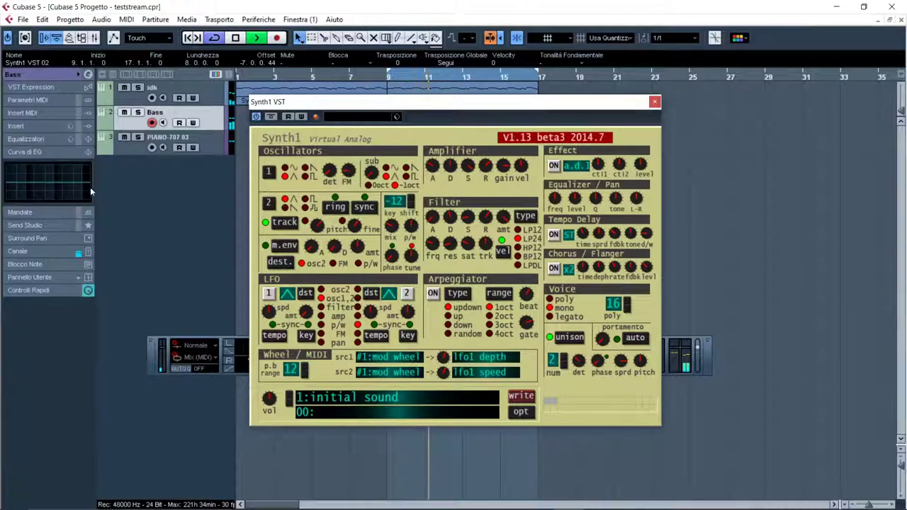
pyautogui.moveTo(82, 182); pyautogui.dragTo(64, 192)
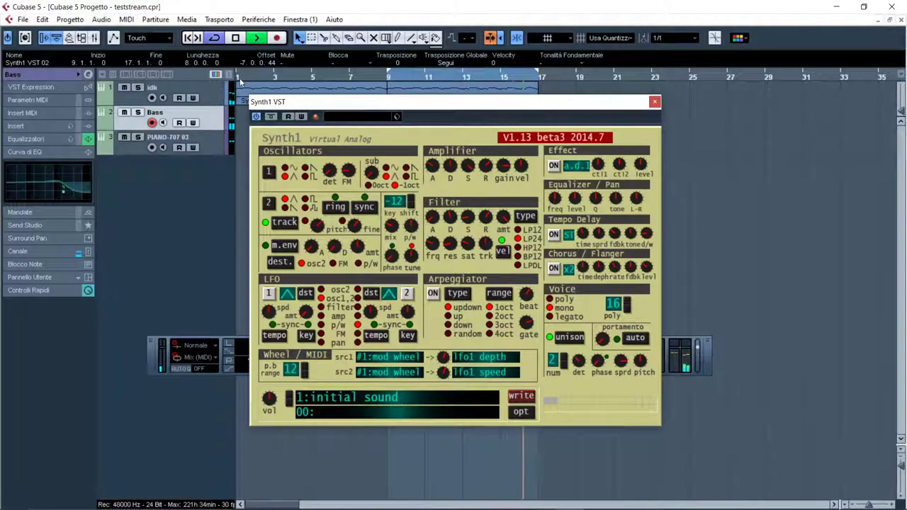
# Move the Synth1 window clear of the tracks and restart playback from bar 9.
pyautogui.moveTo(289, 108); pyautogui.dragTo(316, 174)
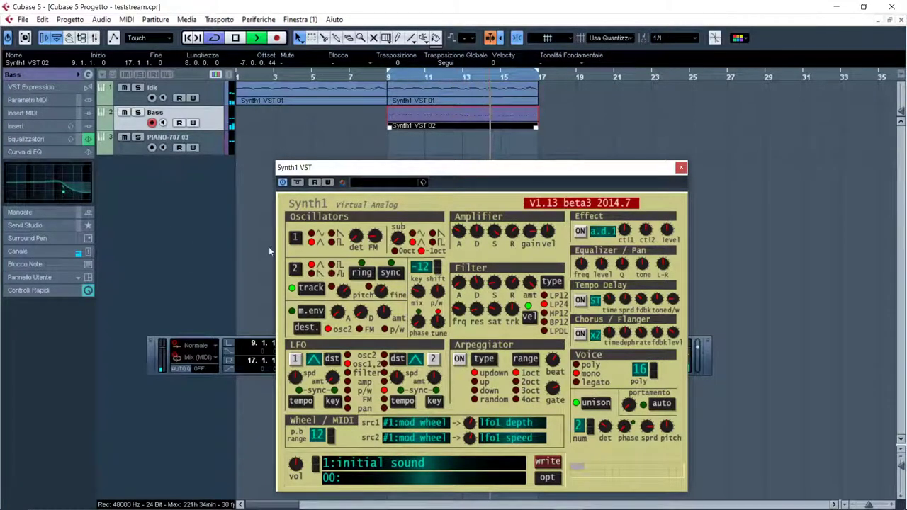
pyautogui.moveTo(314, 170); pyautogui.dragTo(339, 174)
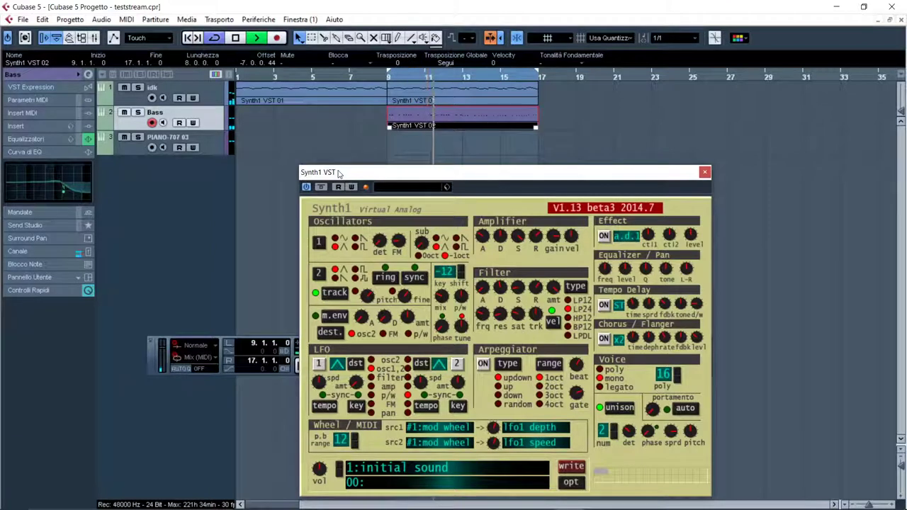
pyautogui.moveTo(395, 178); pyautogui.dragTo(480, 178)
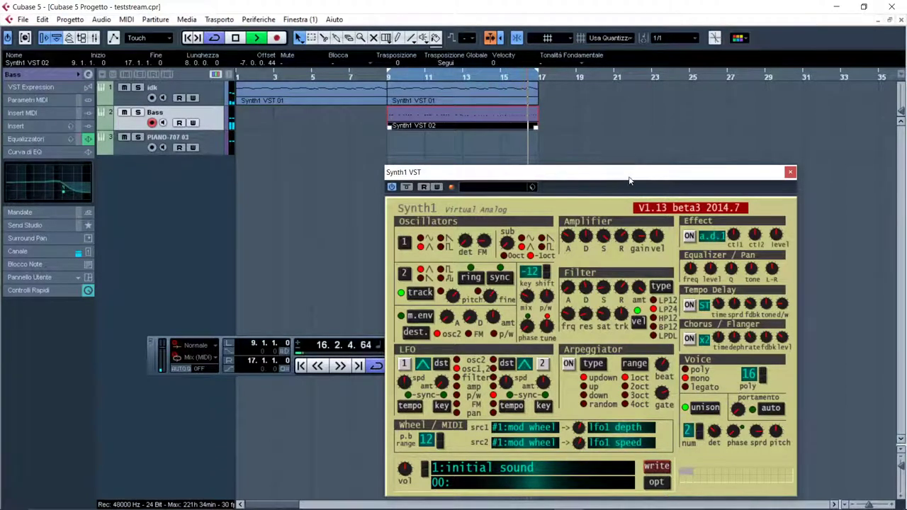
pyautogui.moveTo(627, 176); pyautogui.dragTo(630, 177)
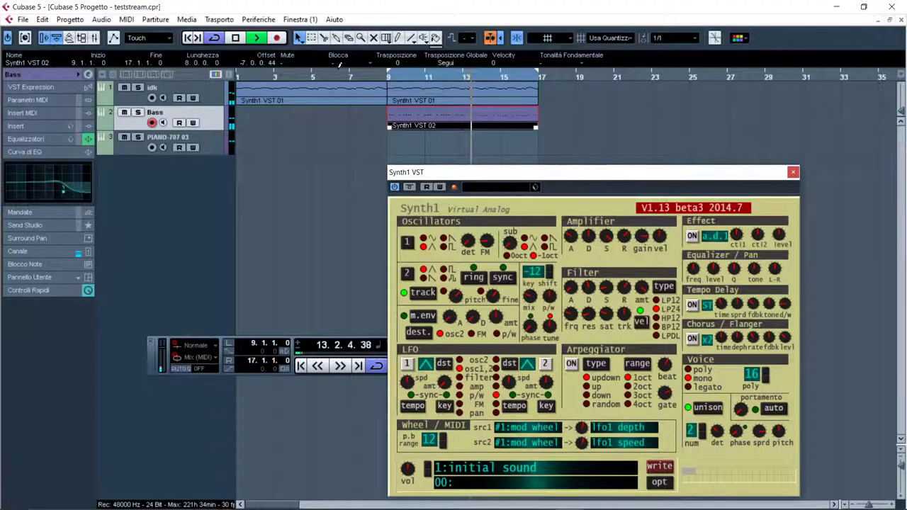
pyautogui.click(239, 78)
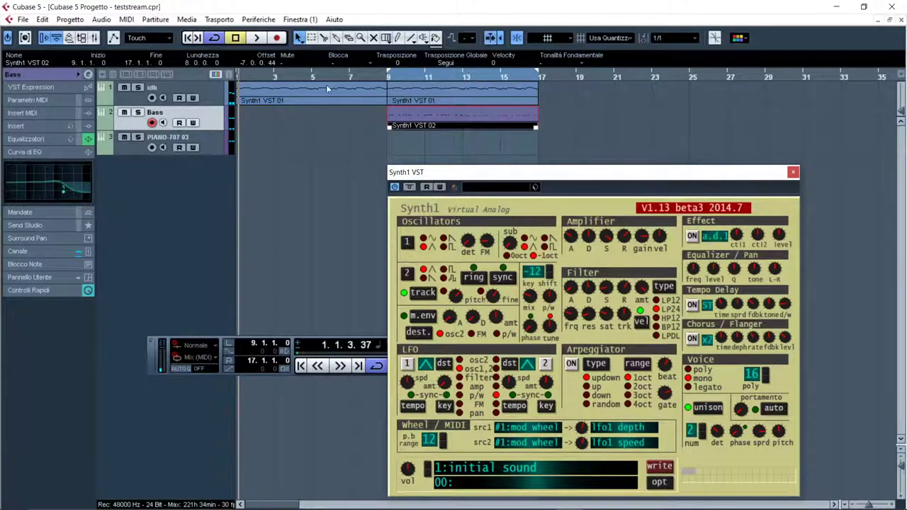
pyautogui.click(388, 78)
pyautogui.press('space')
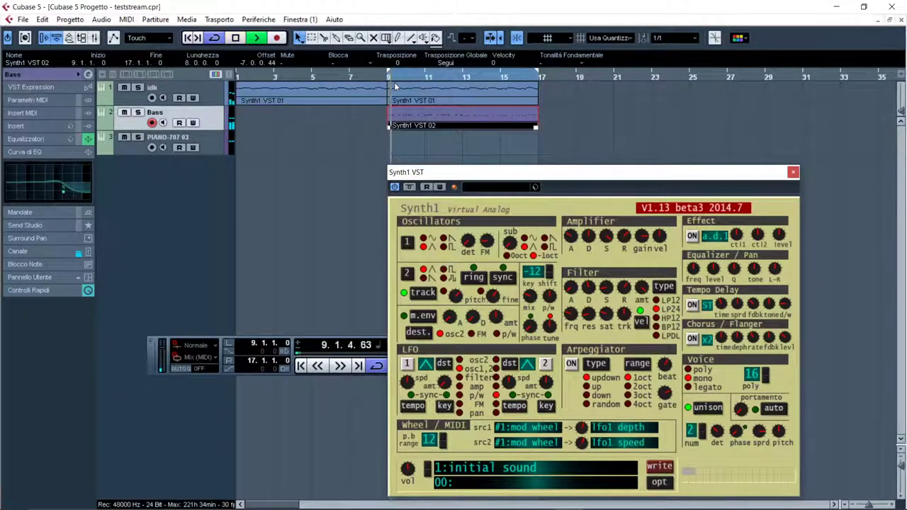
# Audition the passage leading into bar 9 from about bar 6 and bar 8, and stop playback.
pyautogui.click(330, 78)
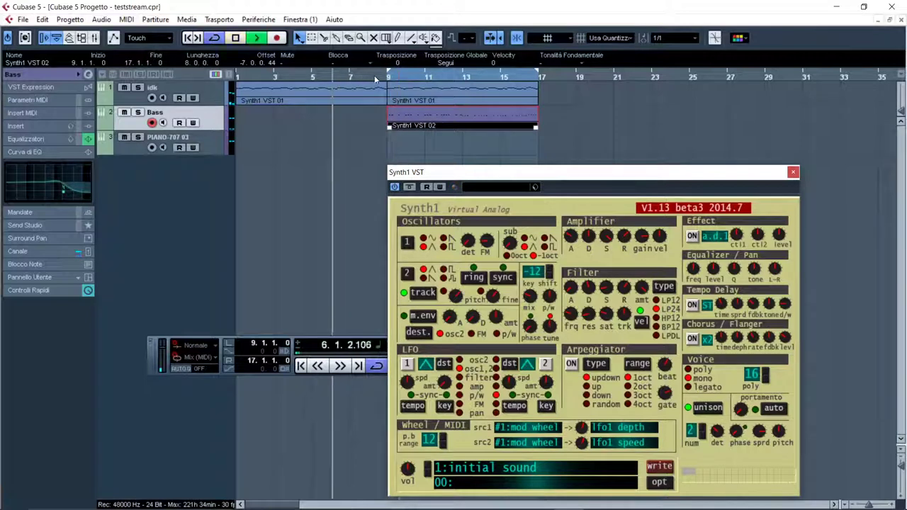
pyautogui.click(374, 77)
pyautogui.press('space')
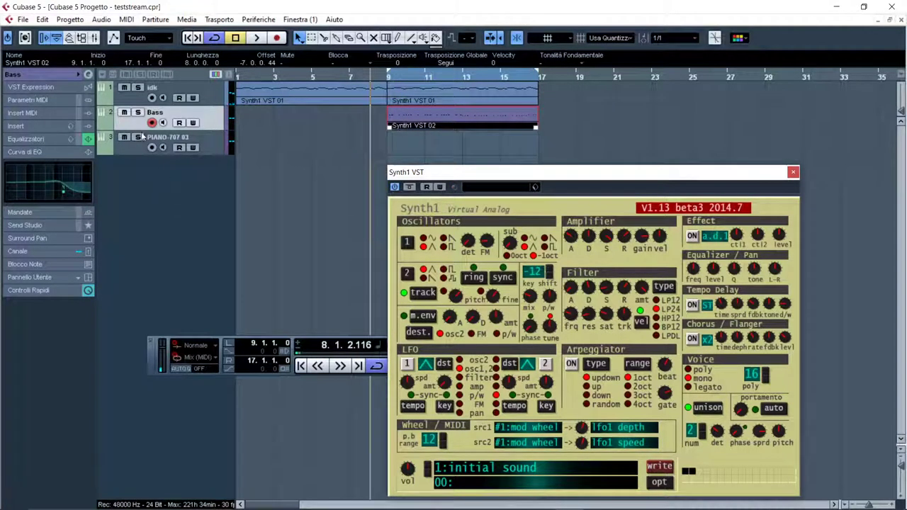
# Add an instrument track that uses the sc2 VST instrument, below the Bass track.
pyautogui.rightClick(147, 181)
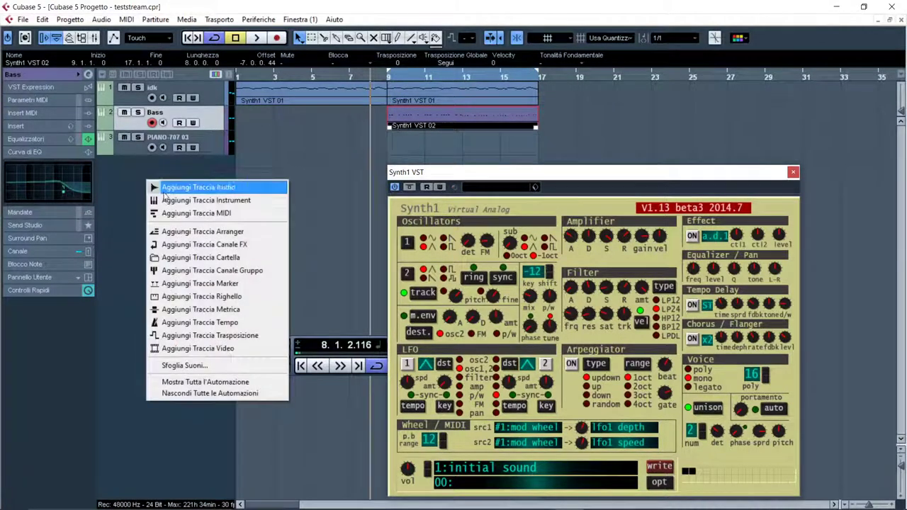
pyautogui.click(206, 201)
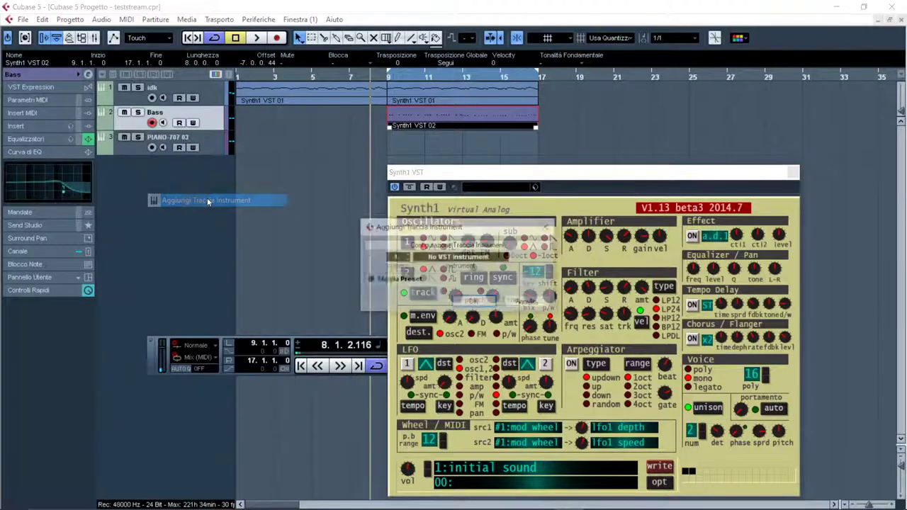
pyautogui.click(443, 258)
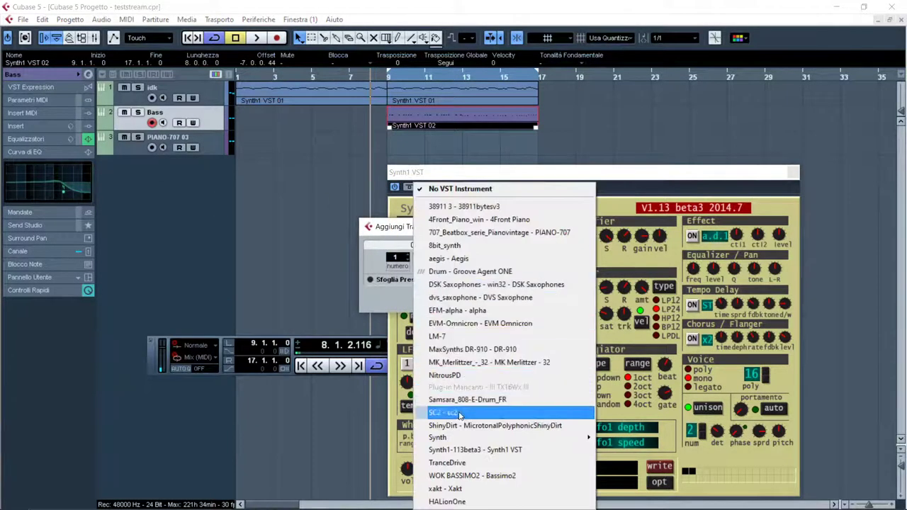
pyautogui.click(443, 412)
pyautogui.click(474, 303)
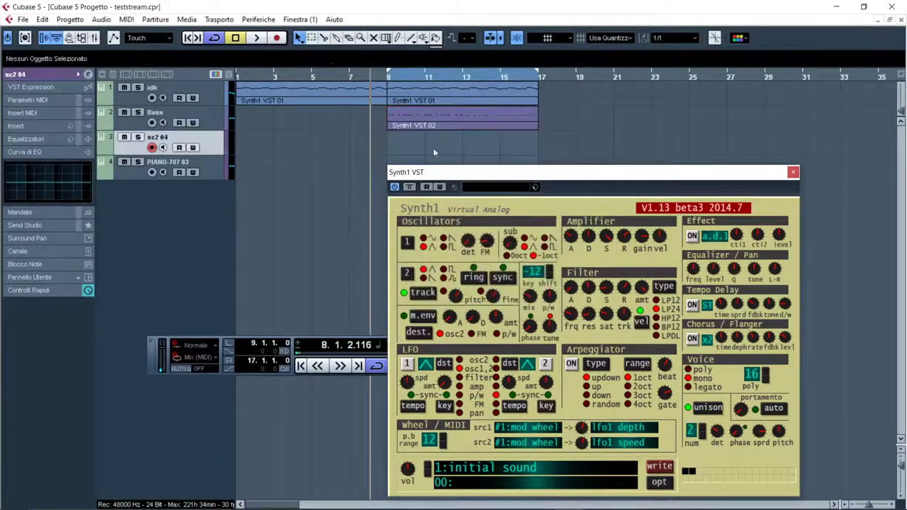
# Open the sc2 track's instrument editor and move its window clear of the track list.
pyautogui.click(67, 74)
pyautogui.click(85, 187)
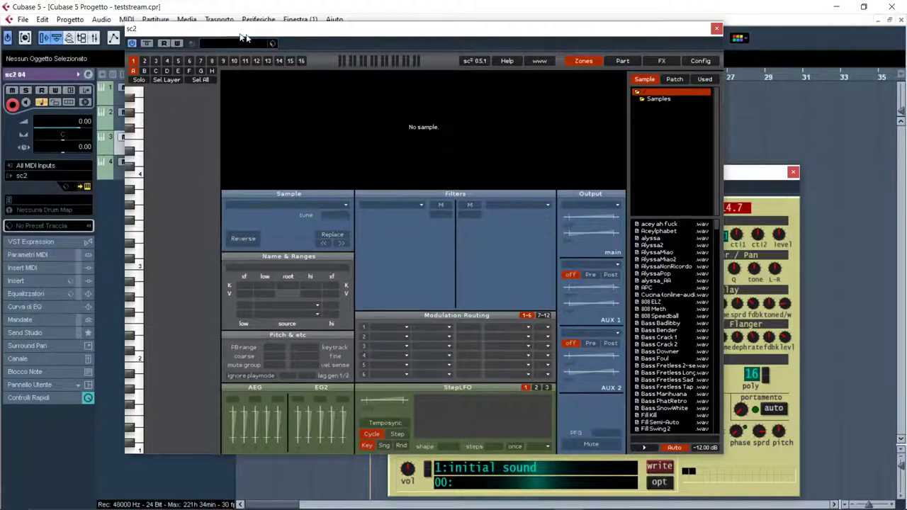
pyautogui.moveTo(237, 37); pyautogui.dragTo(346, 43)
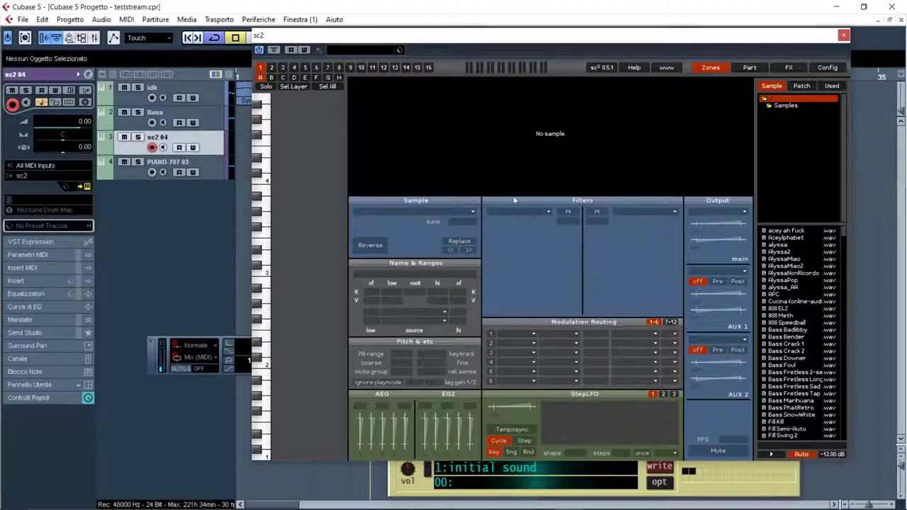
# Audition several wav samples in the sc2 sample browser and map the APC sample to key C3.
pyautogui.click(784, 231)
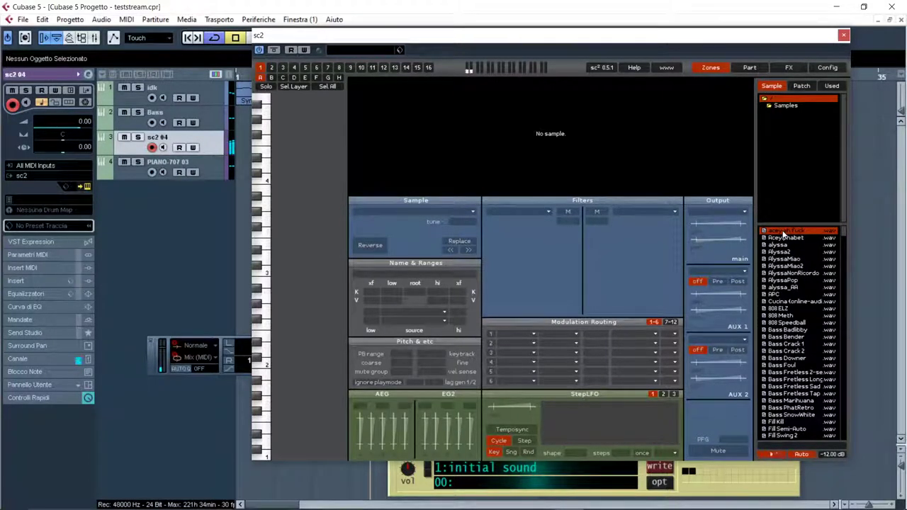
pyautogui.click(782, 245)
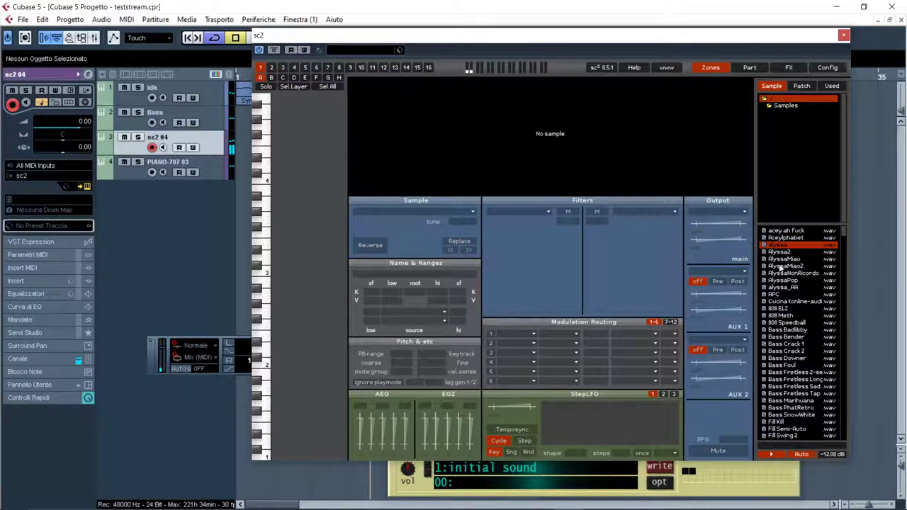
pyautogui.click(782, 253)
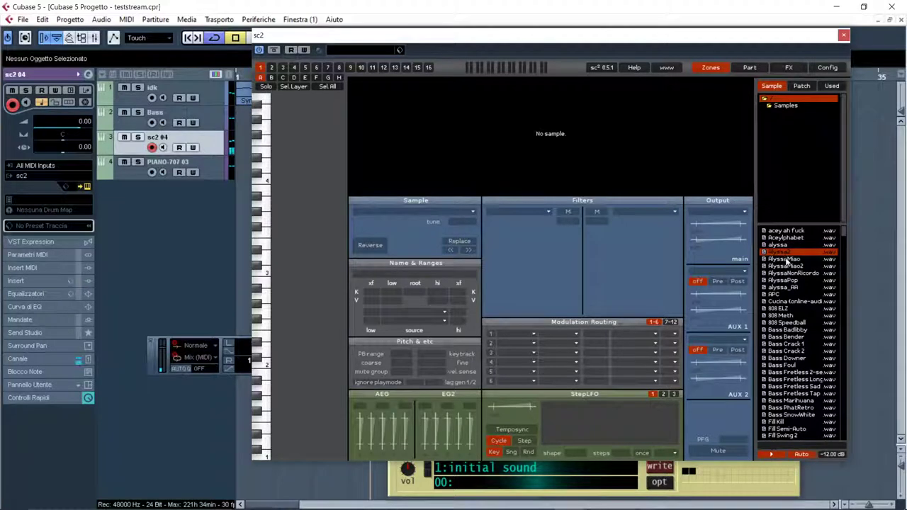
pyautogui.click(782, 247)
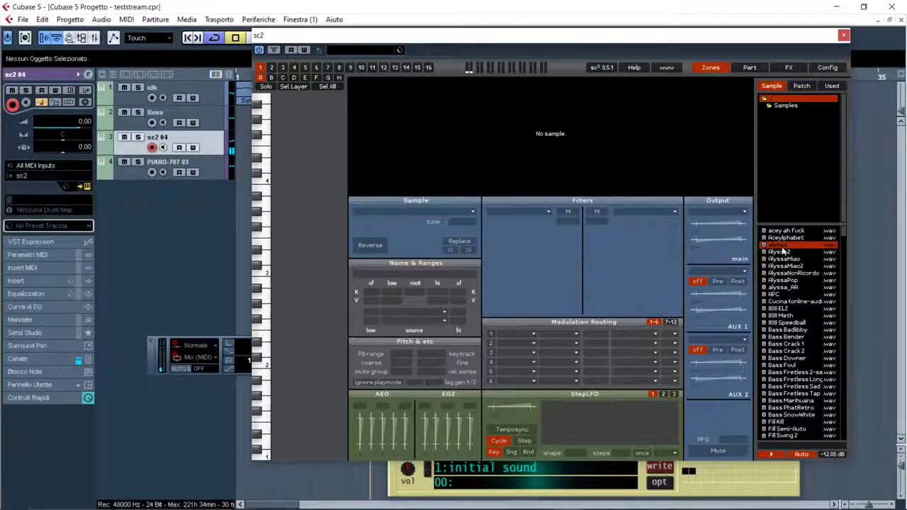
pyautogui.click(779, 253)
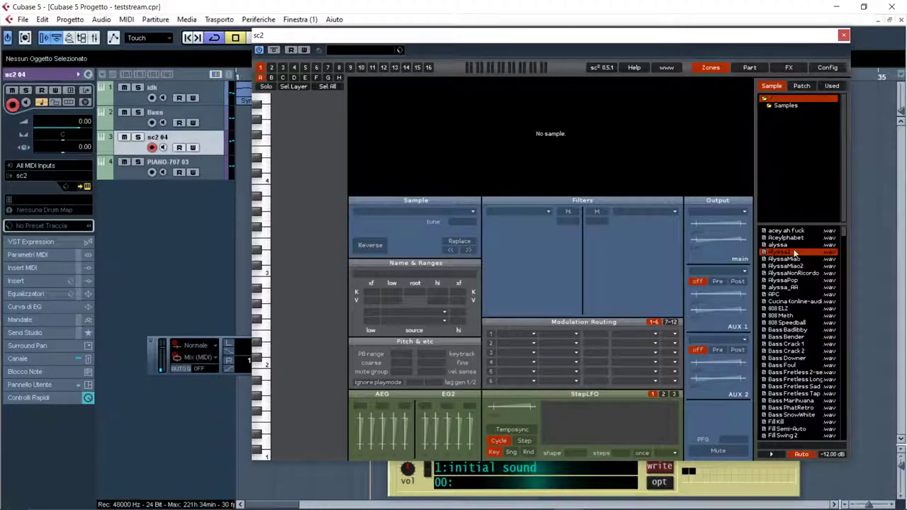
pyautogui.click(777, 294)
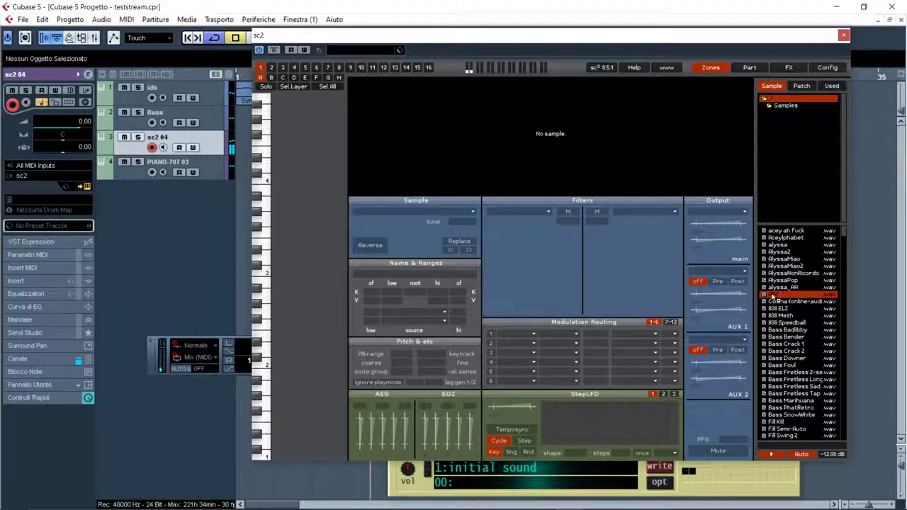
pyautogui.moveTo(772, 296); pyautogui.dragTo(305, 273)
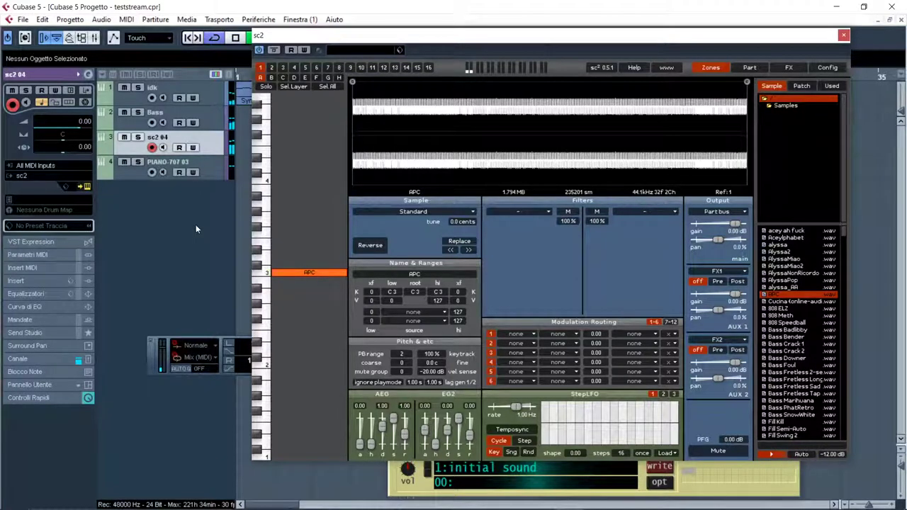
# Briefly mute and unmute the sc2 track and lower its volume to -18.59.
pyautogui.click(124, 138)
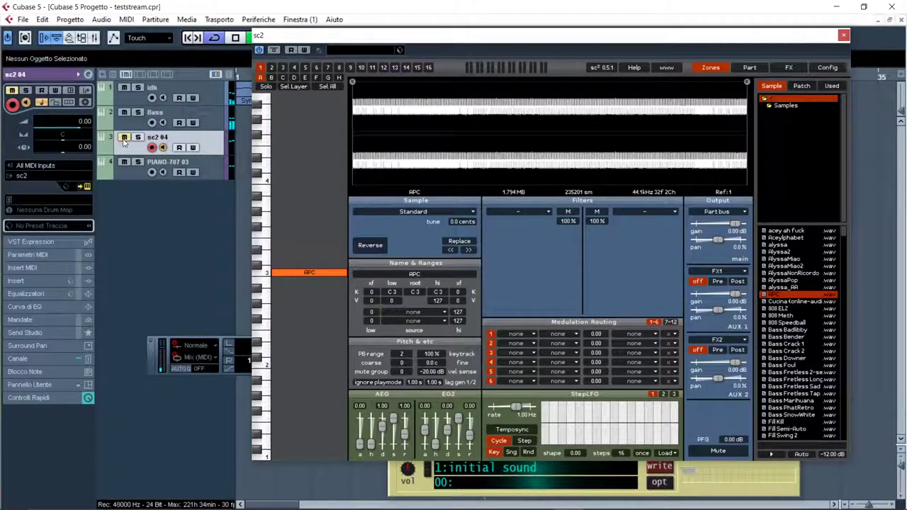
pyautogui.click(124, 138)
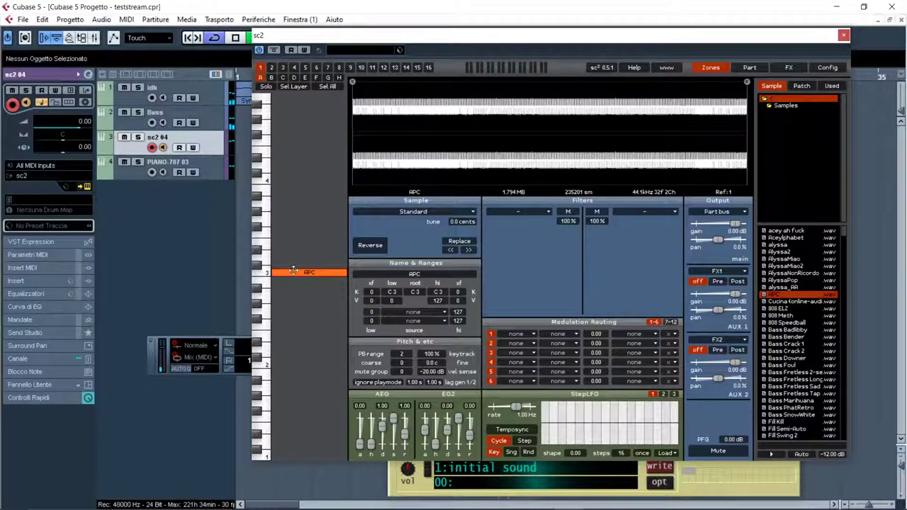
pyautogui.moveTo(78, 132); pyautogui.dragTo(51, 135)
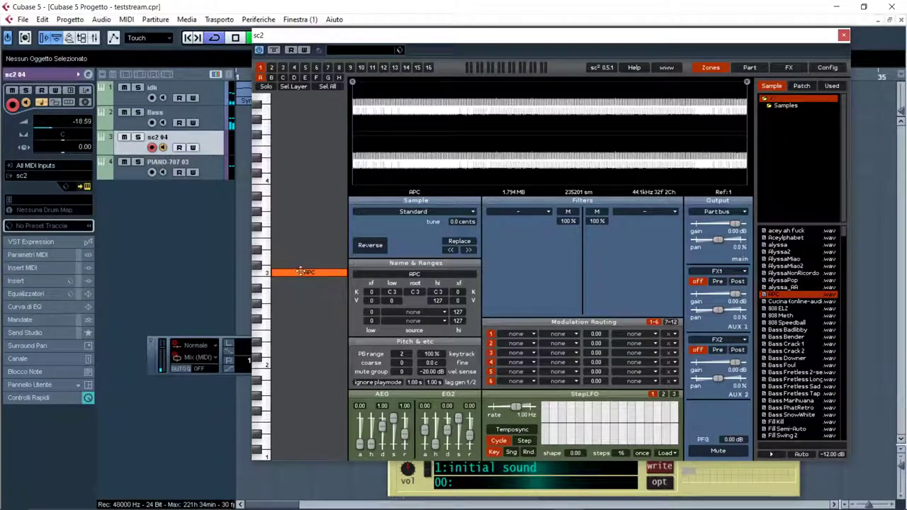
# Extend the APC zone's key range up to B4 and play test notes on it with the virtual keyboard.
pyautogui.moveTo(302, 267); pyautogui.dragTo(301, 90)
pyautogui.scroll(2, 305, 278)
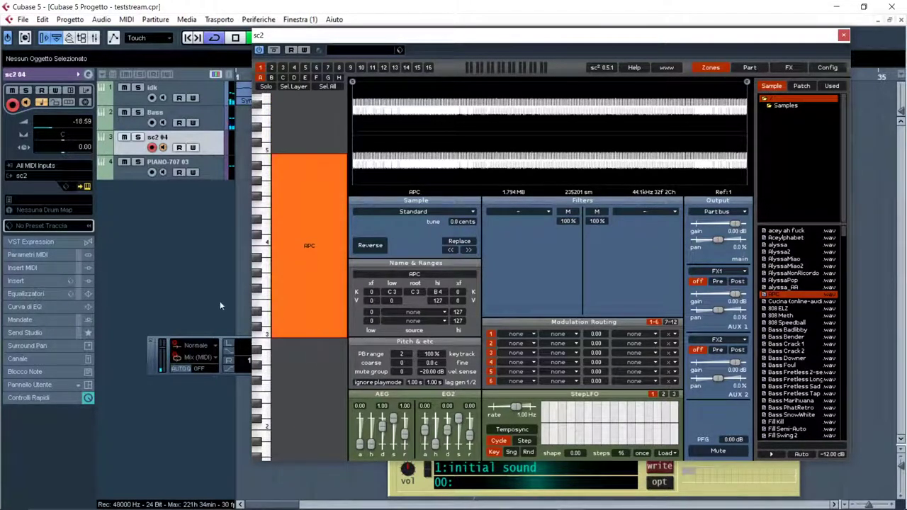
pyautogui.hotkey('alt', 'k')
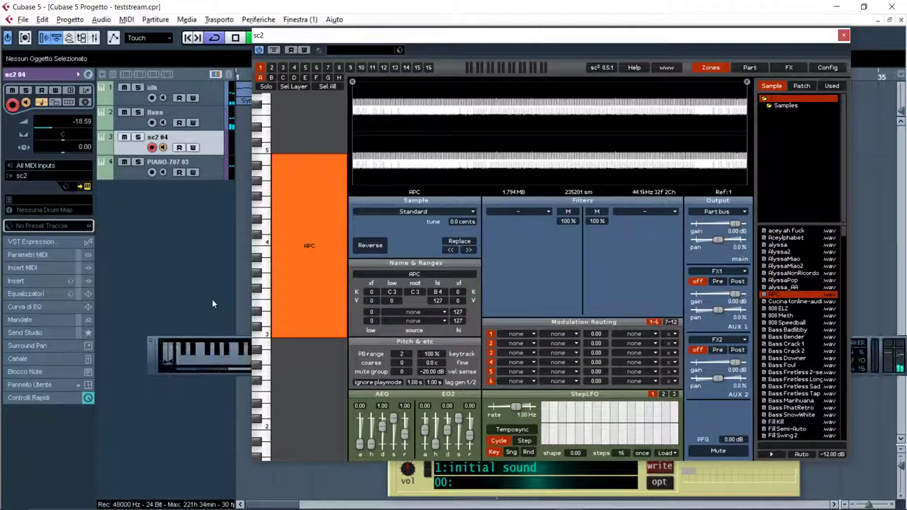
pyautogui.press('z')
pyautogui.press('z')
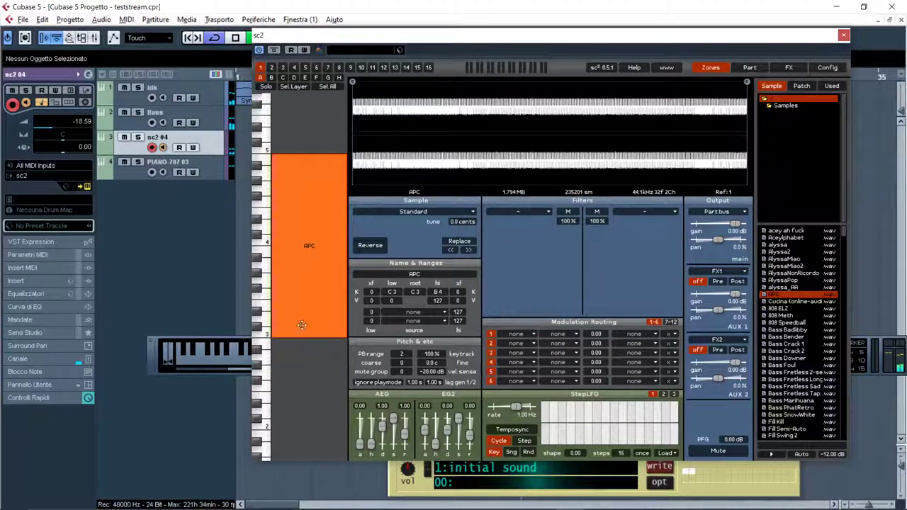
pyautogui.press('z')
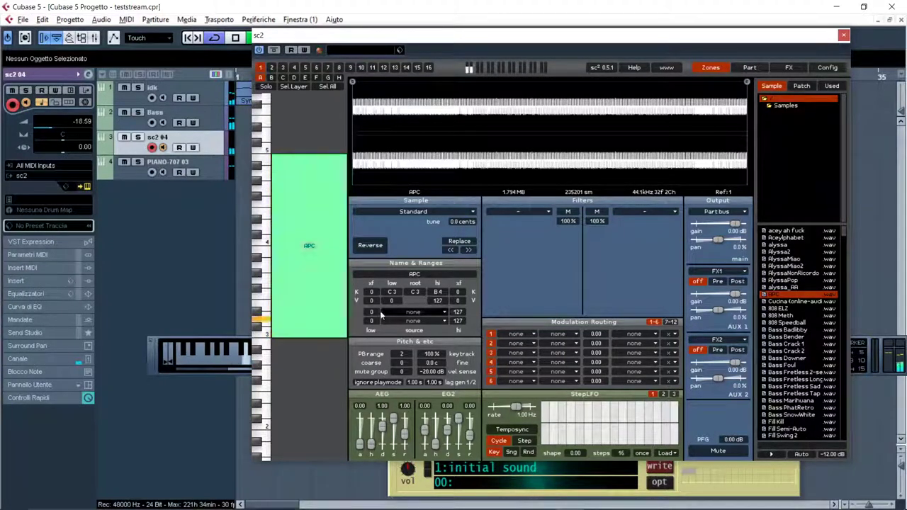
pyautogui.press('z')
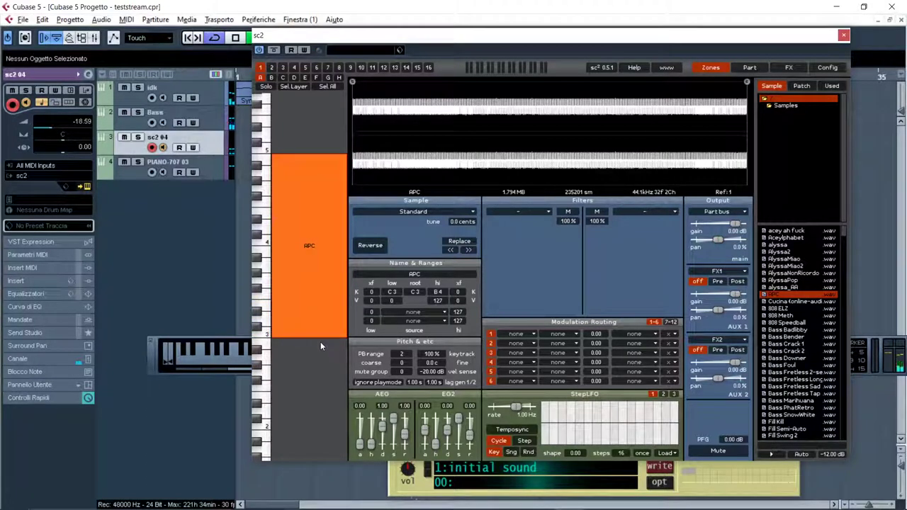
pyautogui.press('z')
pyautogui.press('z')
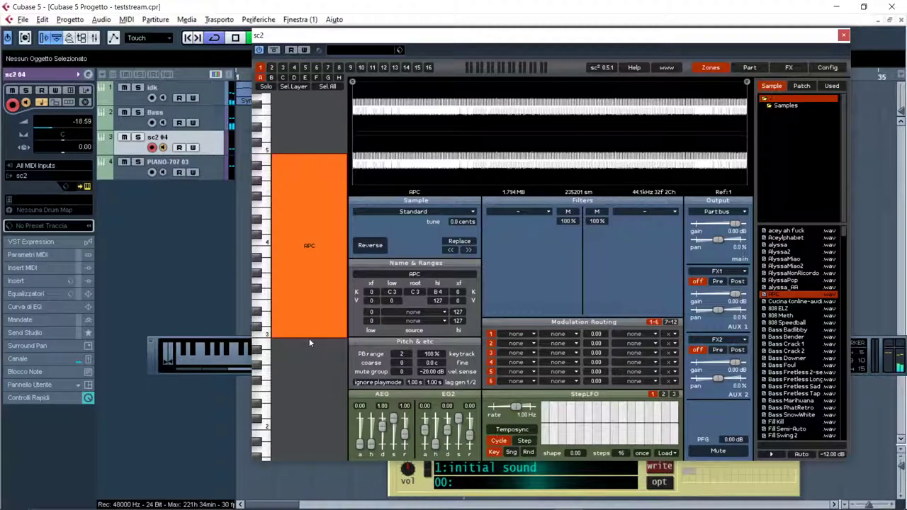
# Set the APC zone's root key to D3 and fine-tune its sample to -28 cents.
pyautogui.click(415, 292)
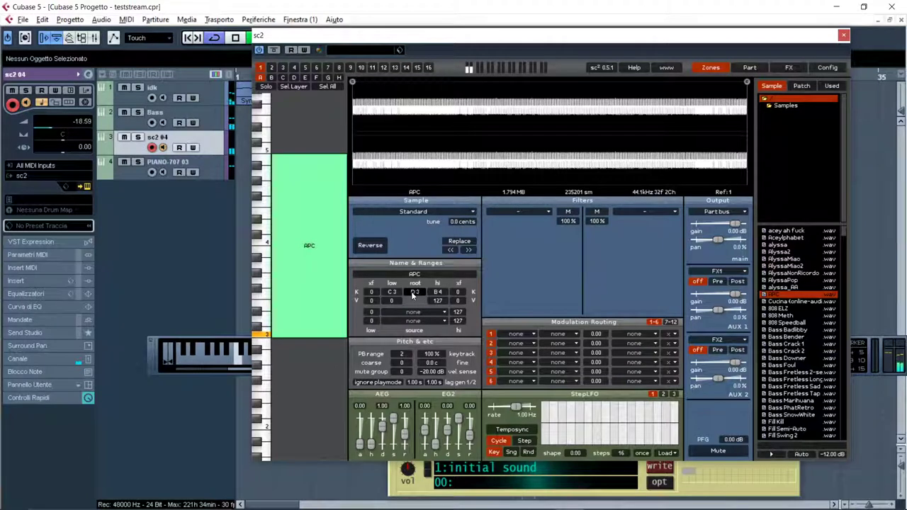
pyautogui.scroll(1, 415, 293)
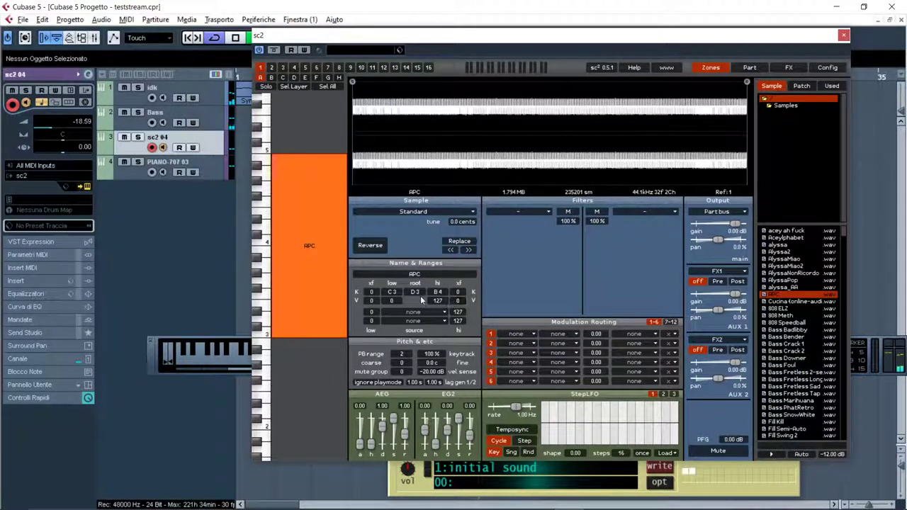
pyautogui.scroll(2, 464, 227)
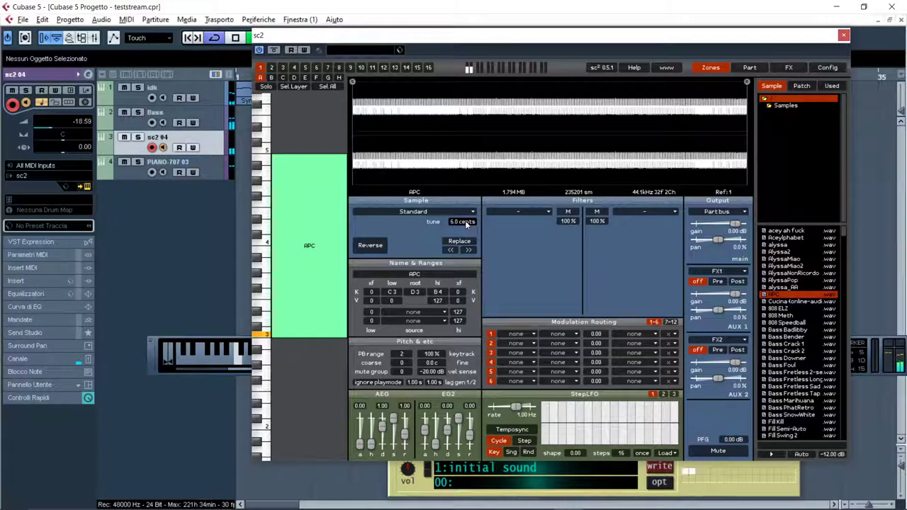
pyautogui.scroll(-2, 465, 224)
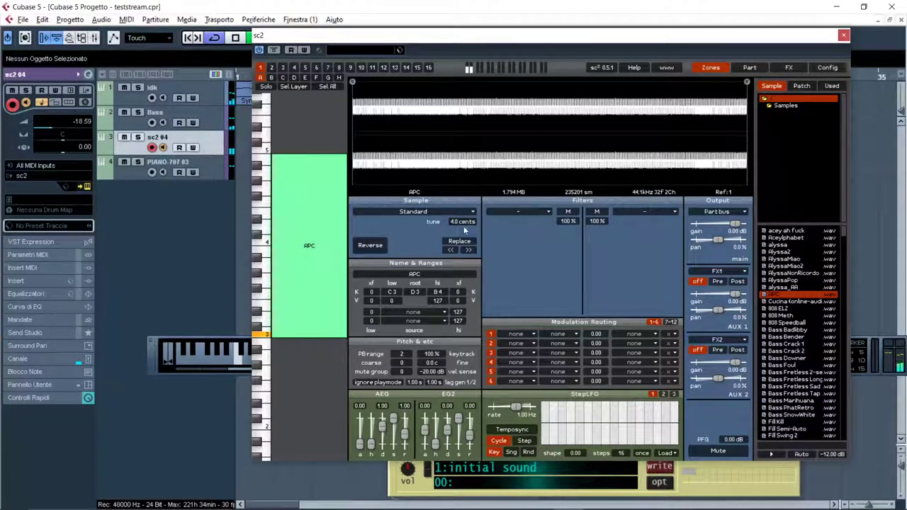
pyautogui.scroll(6, 465, 227)
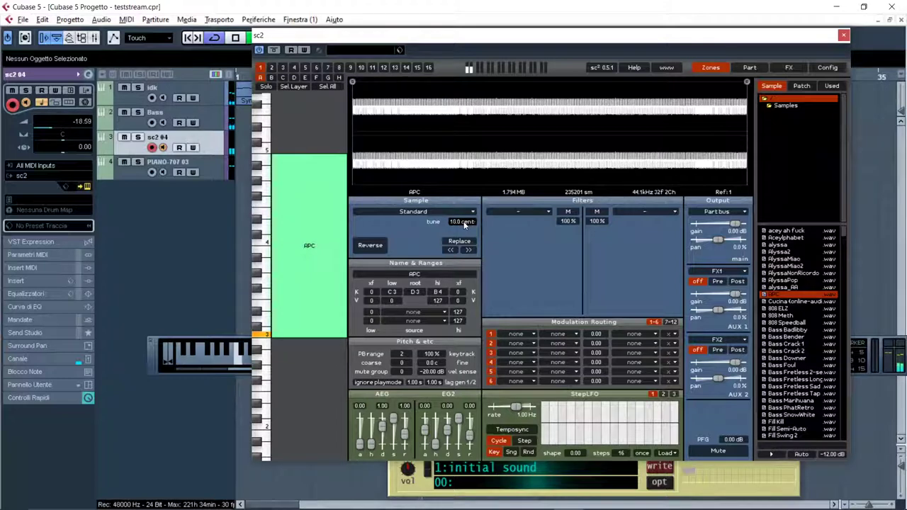
pyautogui.scroll(-20, 464, 223)
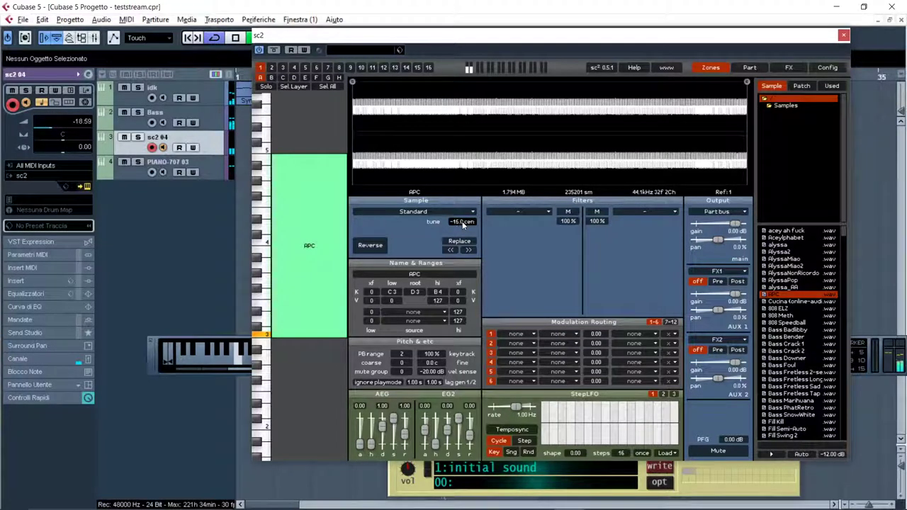
pyautogui.scroll(-3, 464, 224)
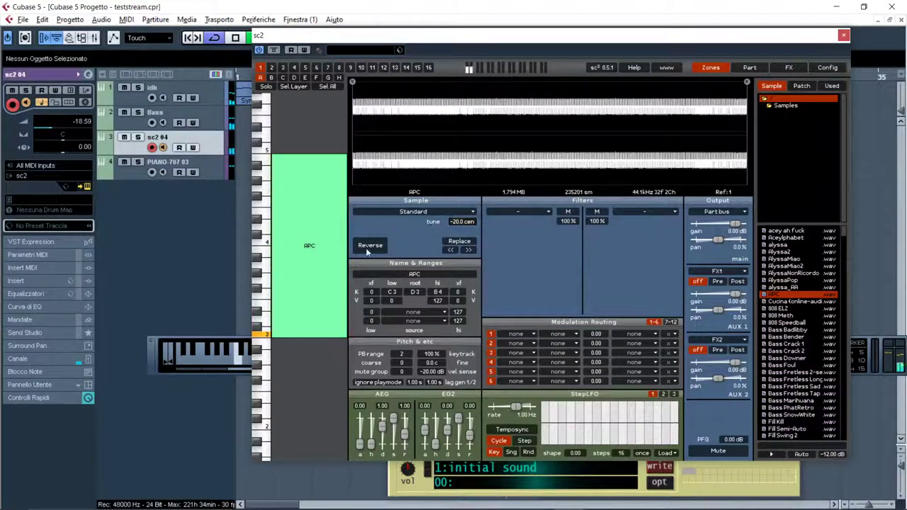
pyautogui.scroll(-5, 457, 224)
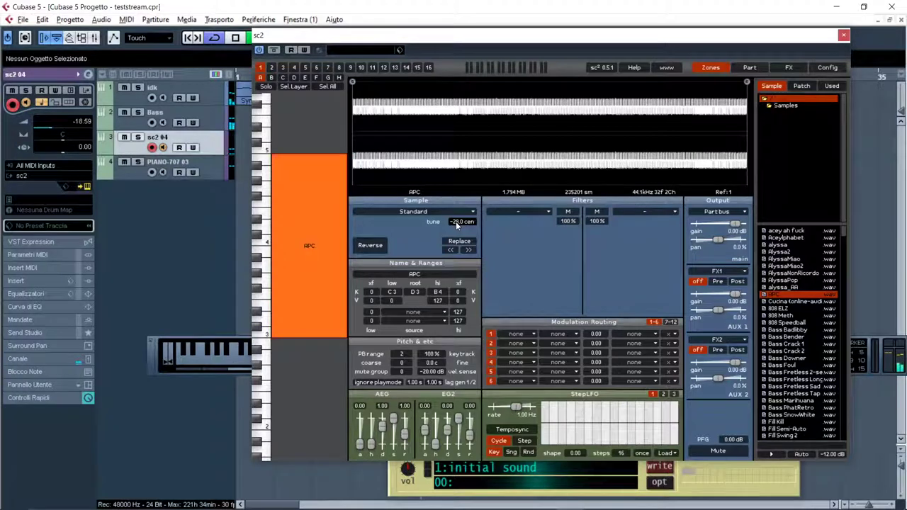
pyautogui.scroll(-3, 457, 224)
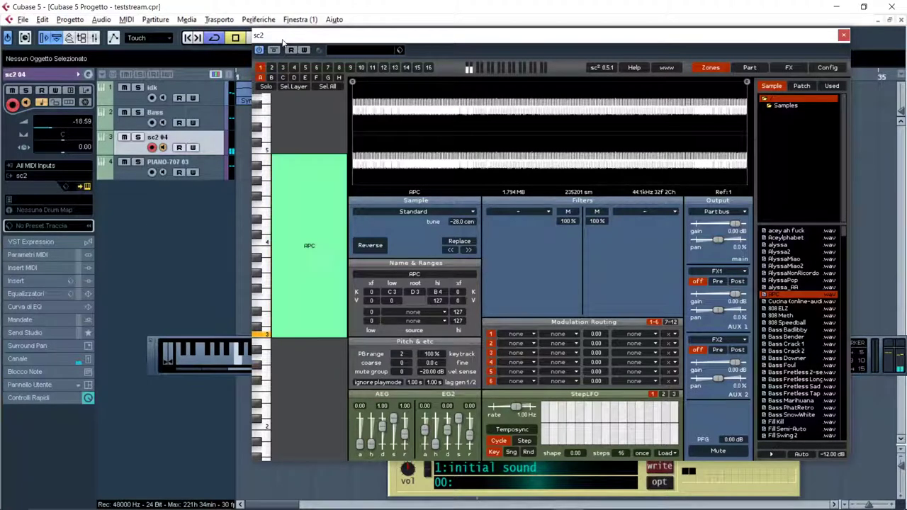
# Cut the sc2 track's low frequencies with an EQ band at -24.0 dB and 246 Hz, and audition it with playback.
pyautogui.moveTo(281, 42); pyautogui.dragTo(408, 43)
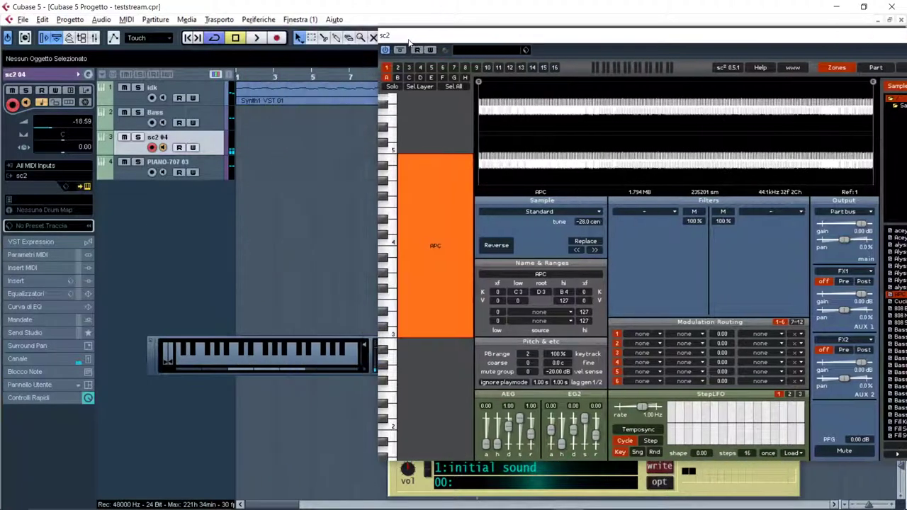
pyautogui.click(30, 307)
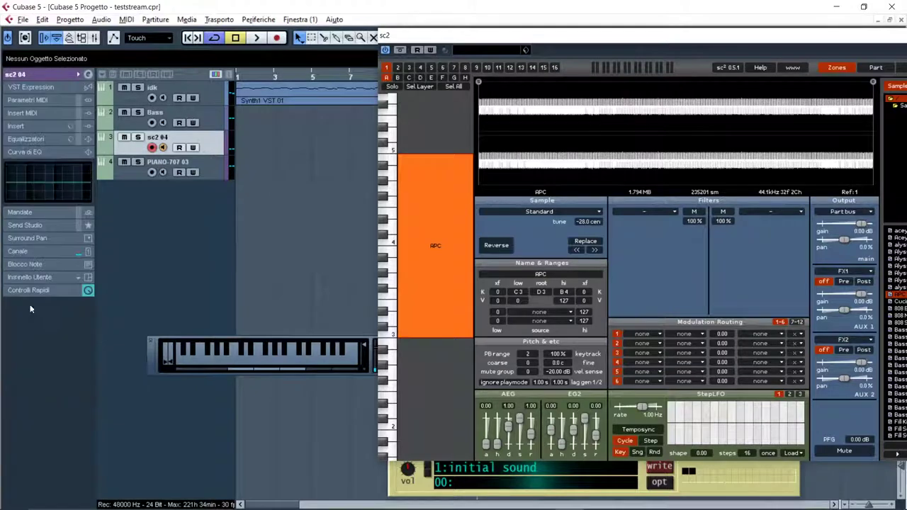
pyautogui.click(11, 188)
pyautogui.moveTo(11, 186); pyautogui.dragTo(37, 203)
pyautogui.press('q')
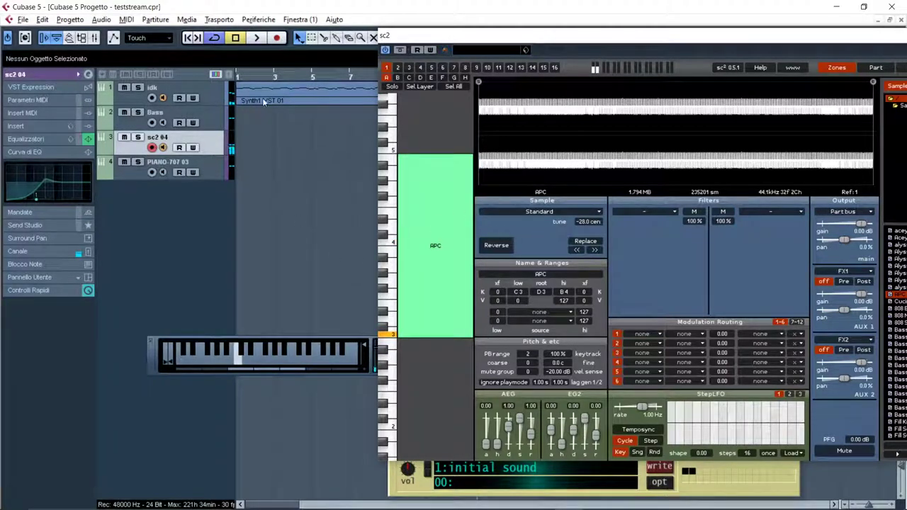
pyautogui.press('space')
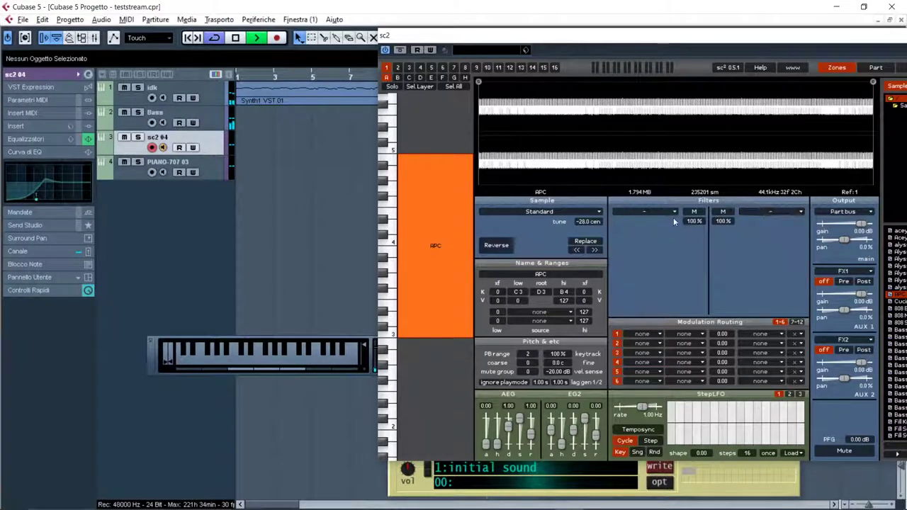
pyautogui.moveTo(763, 44); pyautogui.dragTo(550, 39)
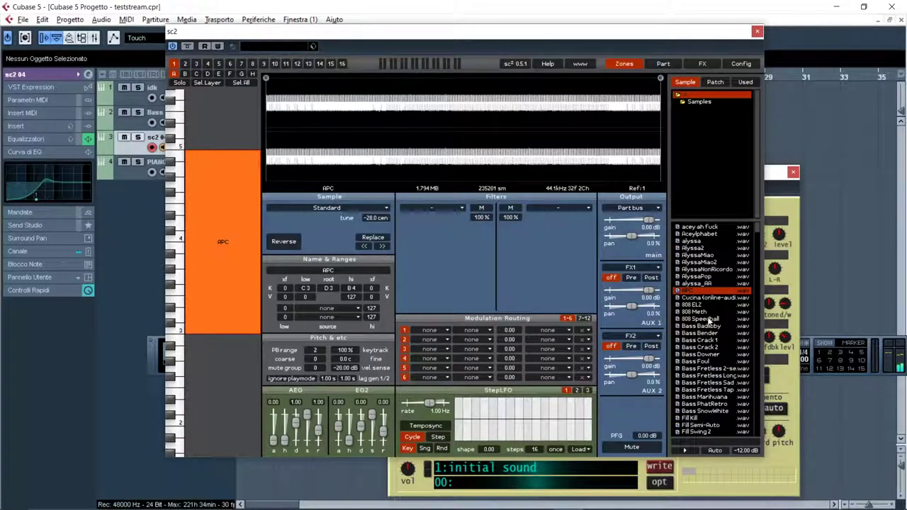
pyautogui.scroll(-10, 709, 404)
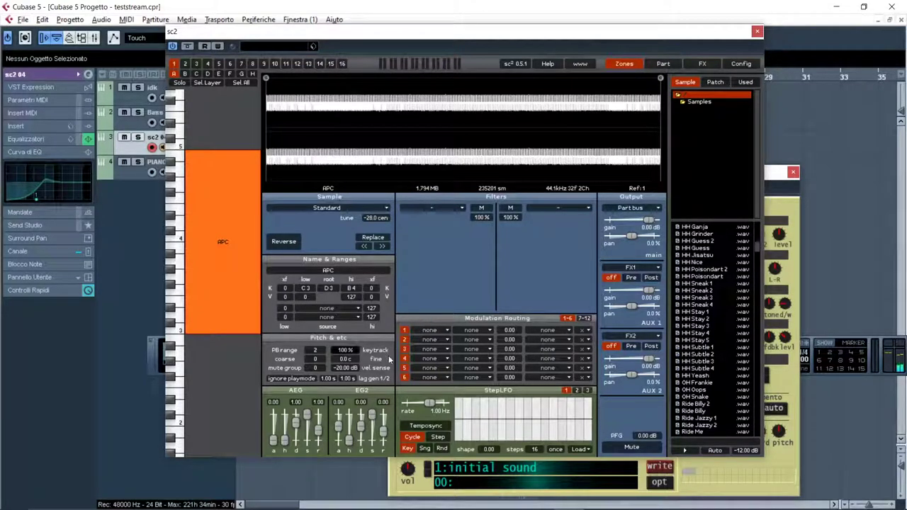
pyautogui.moveTo(243, 28); pyautogui.dragTo(289, 33)
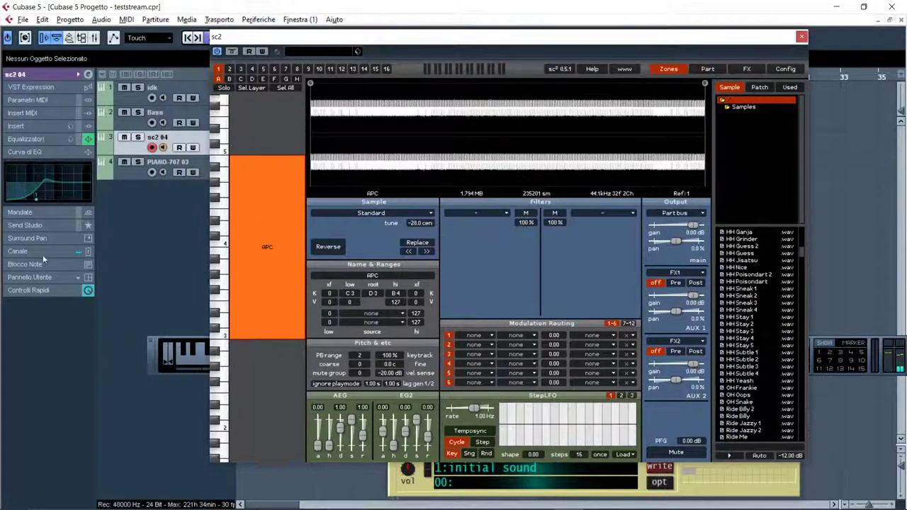
# Insert the Arpache 5 MIDI effect in the sc2 track's first MIDI insert slot and restore the maximized project window.
pyautogui.click(28, 115)
pyautogui.click(21, 137)
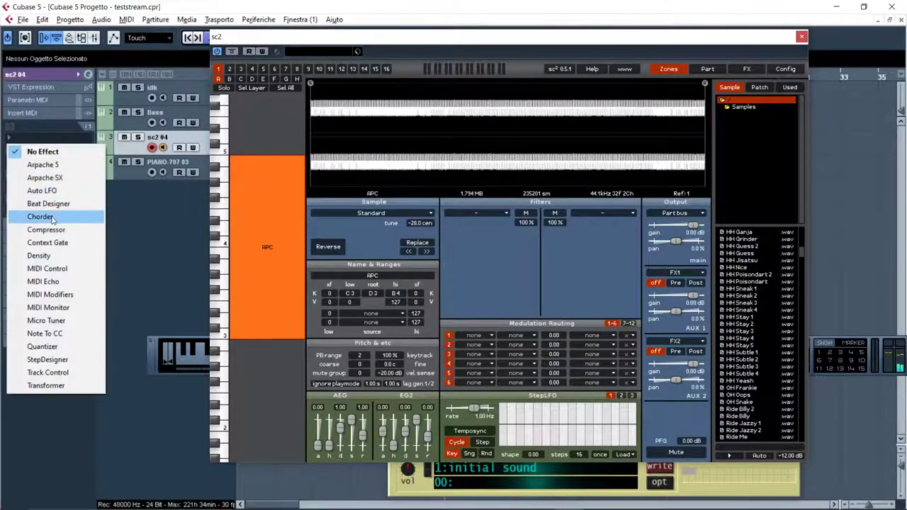
pyautogui.click(41, 165)
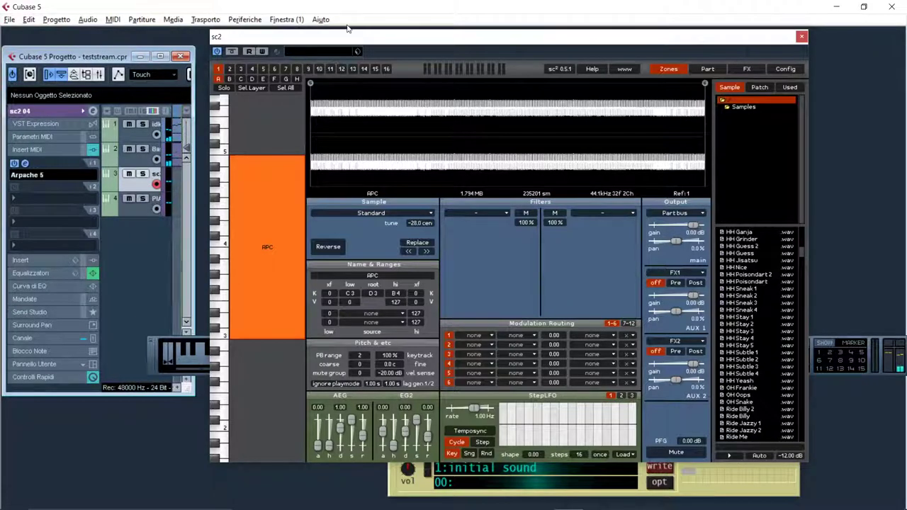
pyautogui.moveTo(348, 36); pyautogui.dragTo(472, 163)
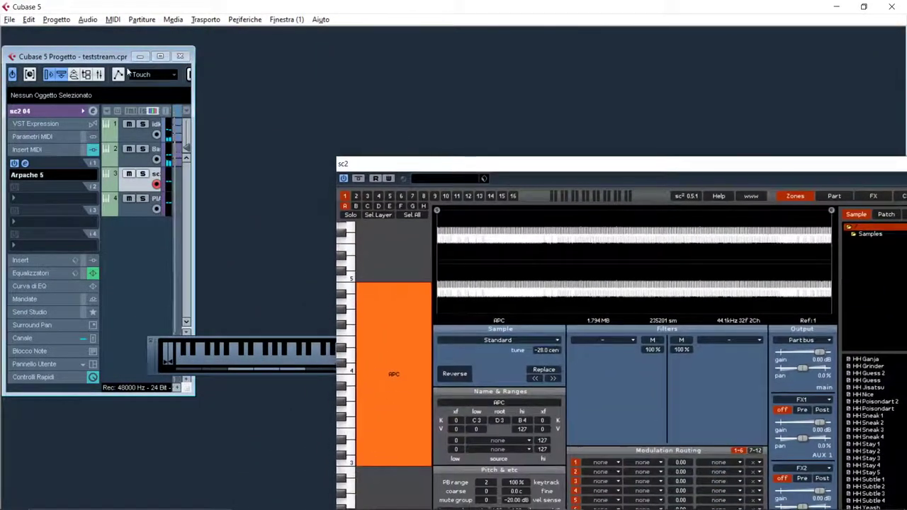
pyautogui.doubleClick(105, 61)
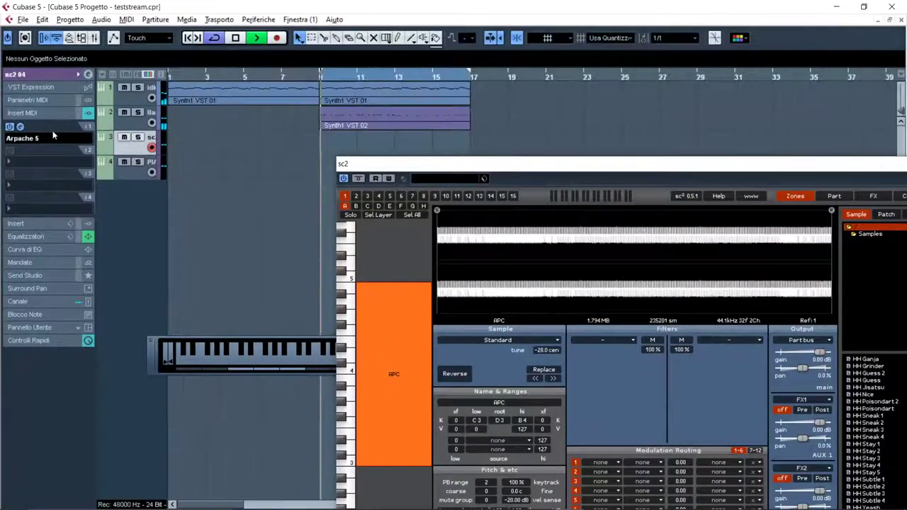
# Show the Arpache 5 editor clear of the plug-in windows, keep it always on top, and maximize the project window.
pyautogui.click(22, 128)
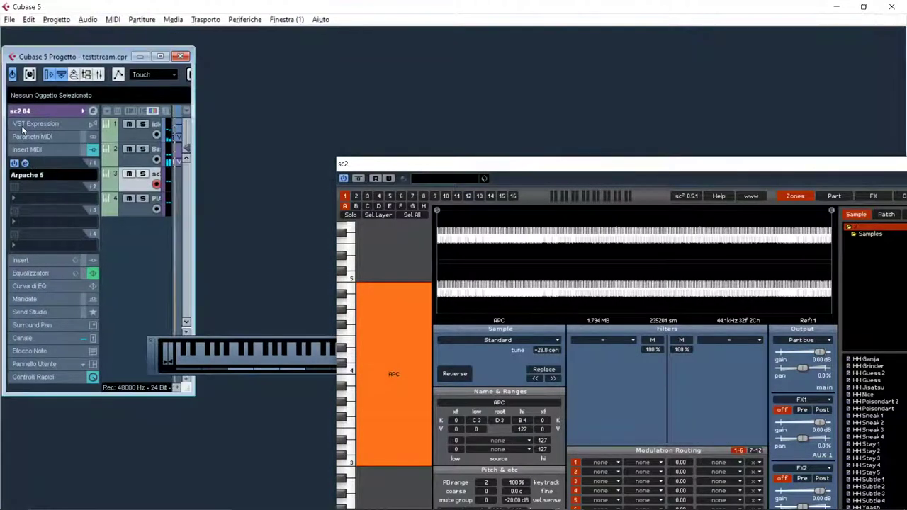
pyautogui.moveTo(474, 170); pyautogui.dragTo(658, 273)
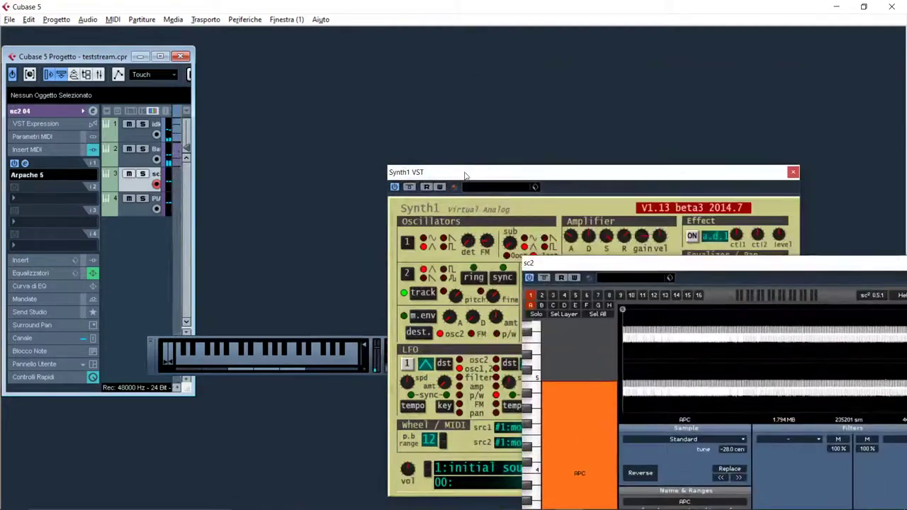
pyautogui.moveTo(424, 172); pyautogui.dragTo(575, 203)
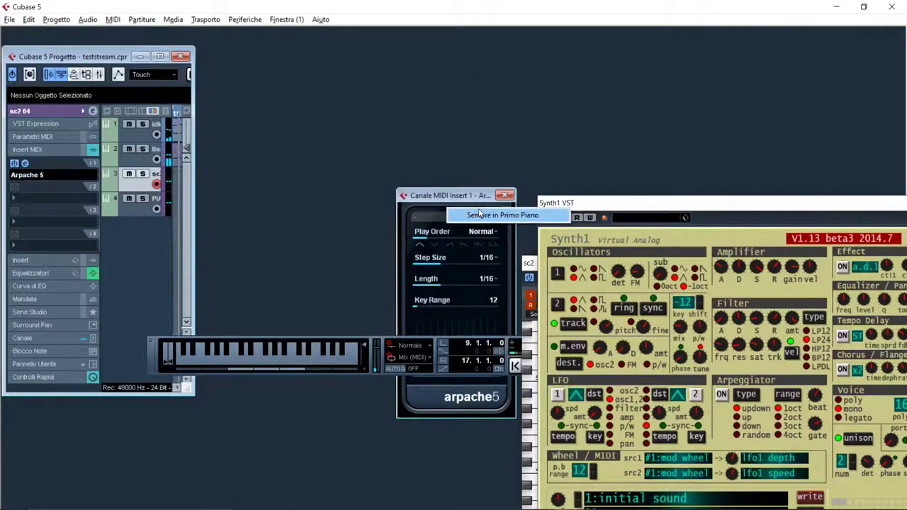
pyautogui.click(460, 217)
pyautogui.click(142, 58)
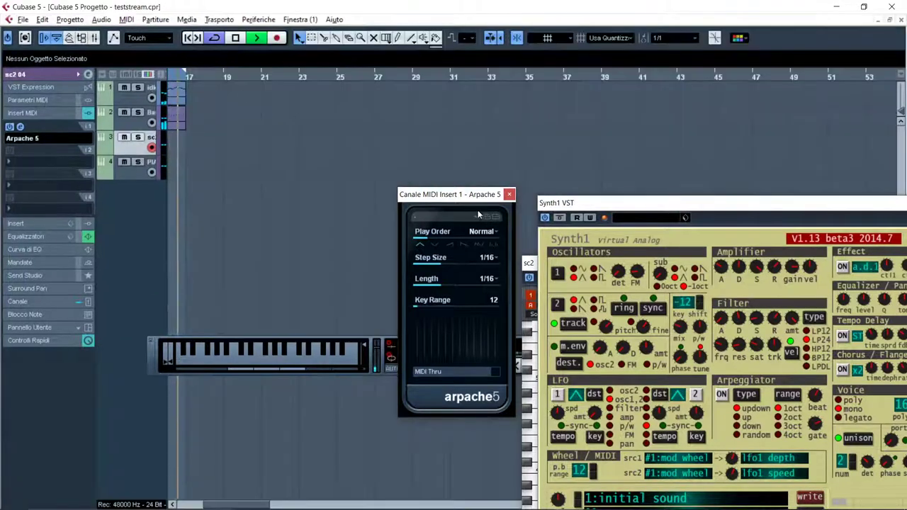
# Try the arpeggiator with test notes, close its editor, and switch the Arpache 5 insert off.
pyautogui.moveTo(452, 199); pyautogui.dragTo(331, 182)
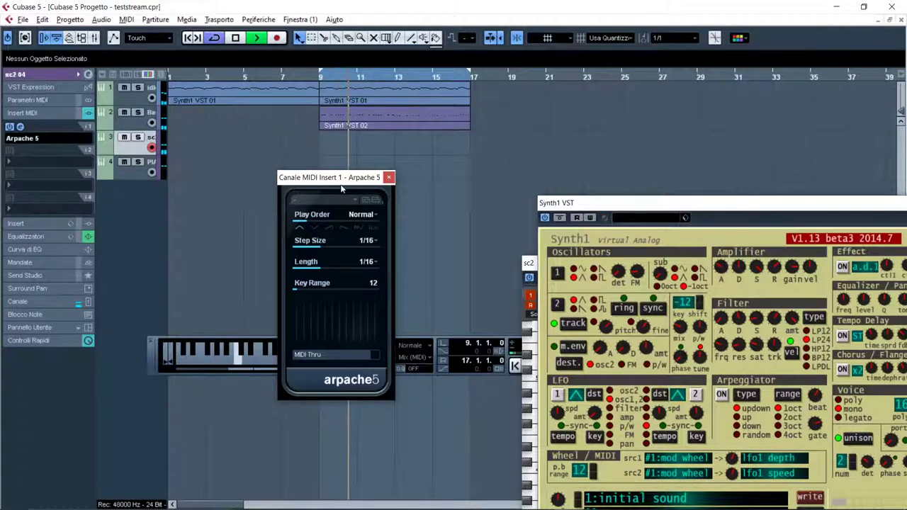
pyautogui.click(388, 178)
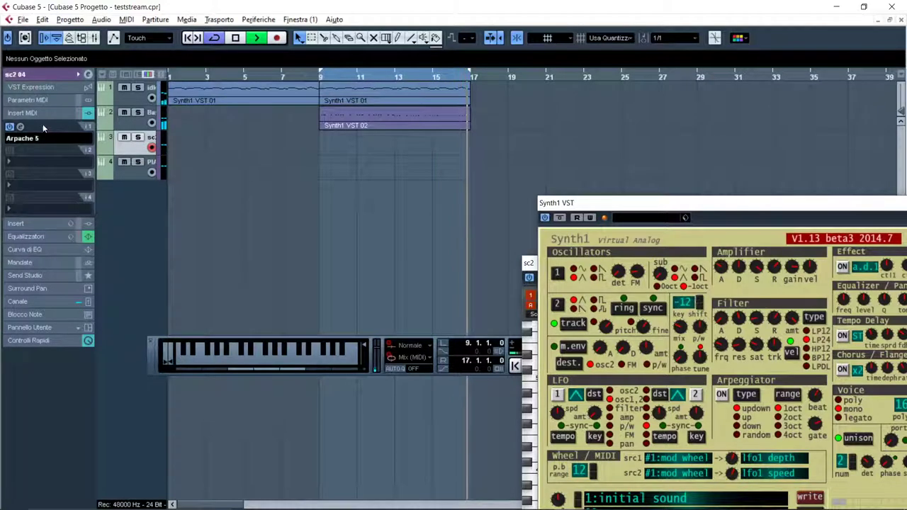
pyautogui.click(10, 127)
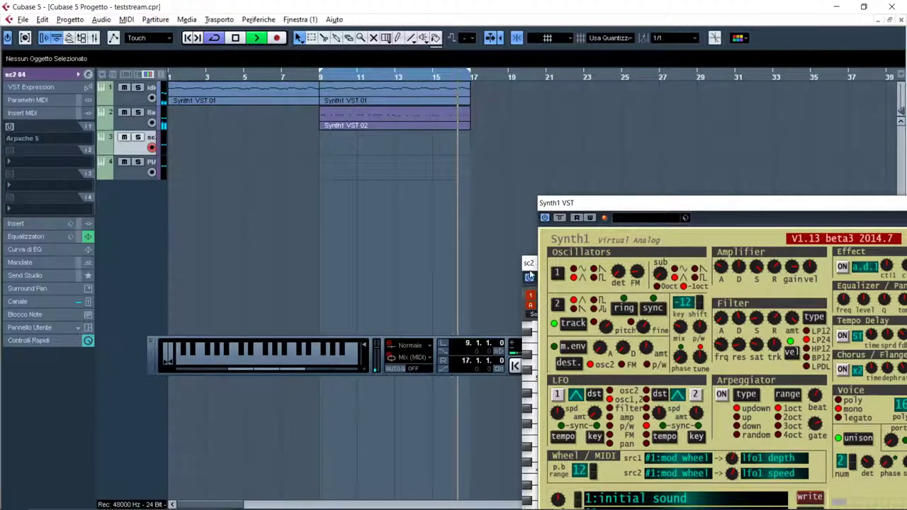
# Bring the sc2 sampler window to the front and lower the sc2 track's volume to -21.50.
pyautogui.click(25, 235)
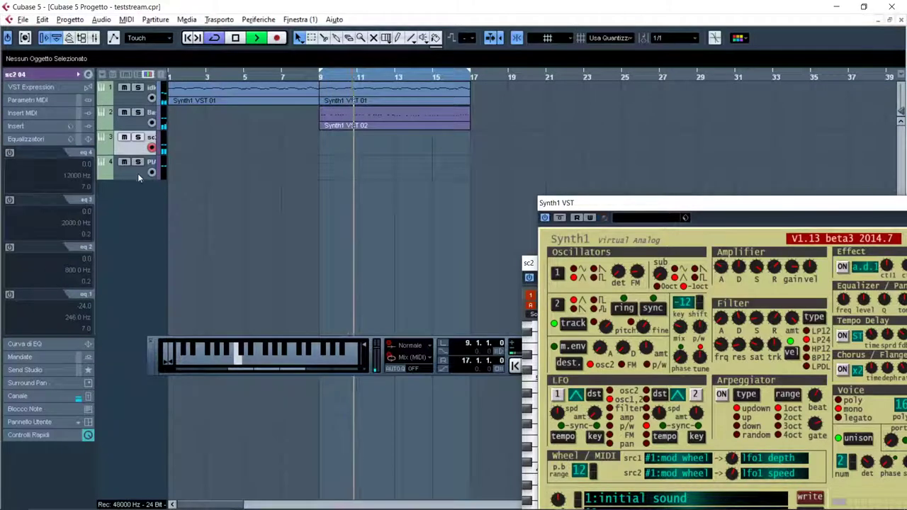
pyautogui.click(535, 266)
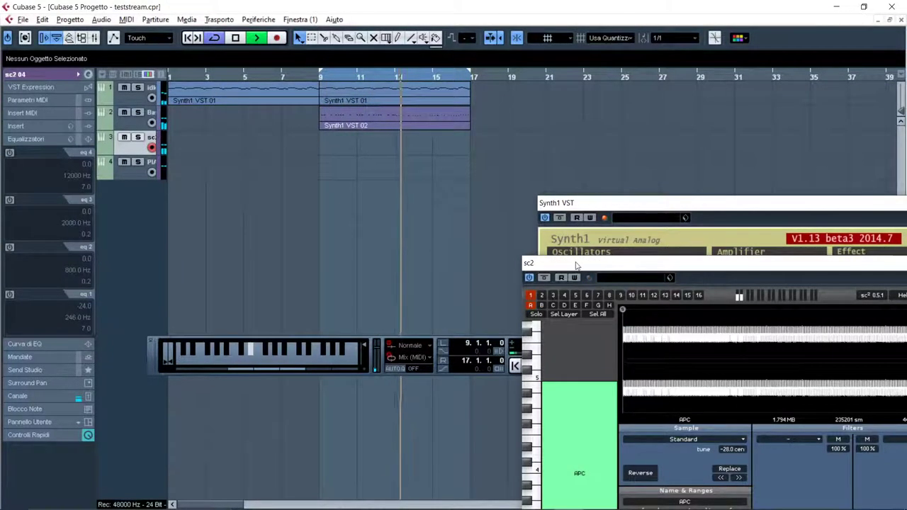
pyautogui.moveTo(534, 266); pyautogui.dragTo(224, 66)
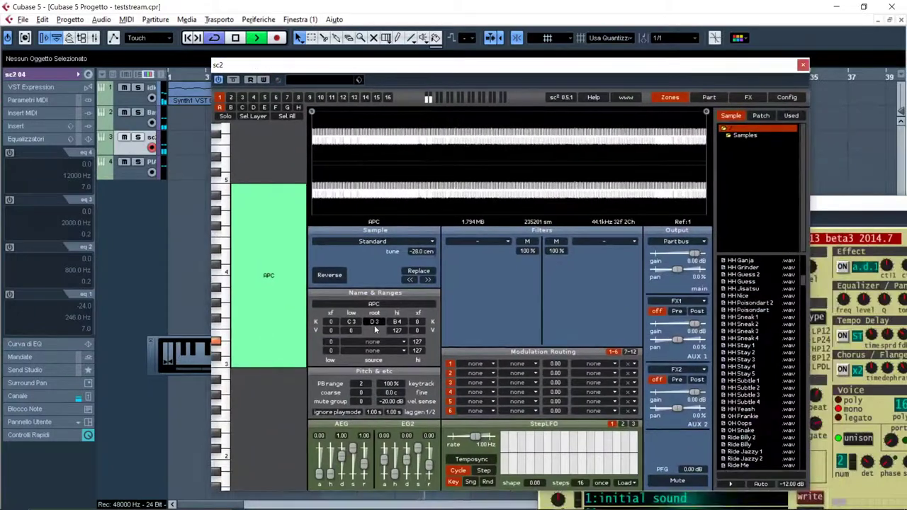
pyautogui.click(41, 75)
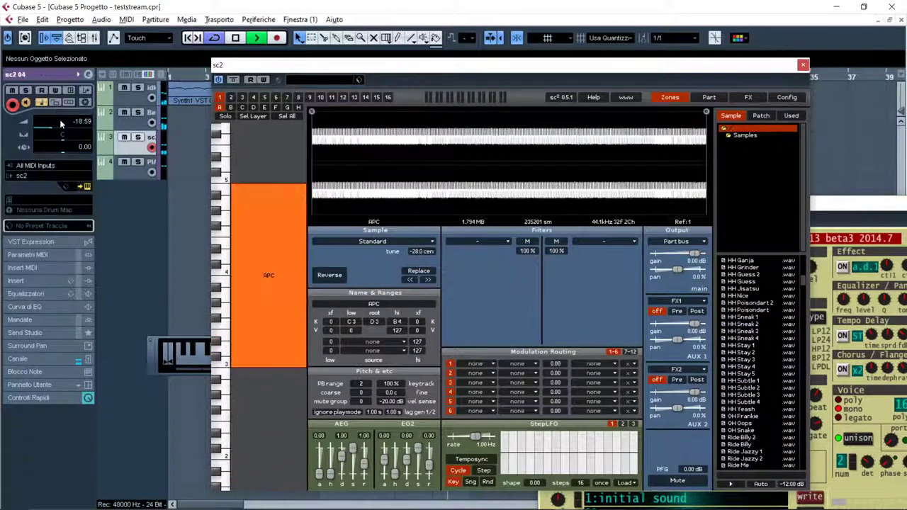
pyautogui.moveTo(44, 133); pyautogui.dragTo(46, 132)
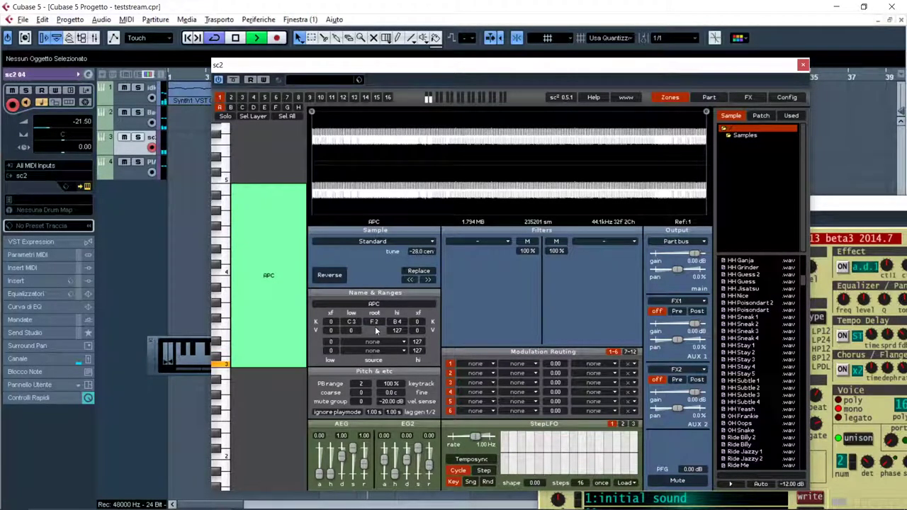
# Change the APC zone's root key to G1 and close the sc2 sampler window.
pyautogui.scroll(2, 373, 323)
pyautogui.rightClick(251, 296)
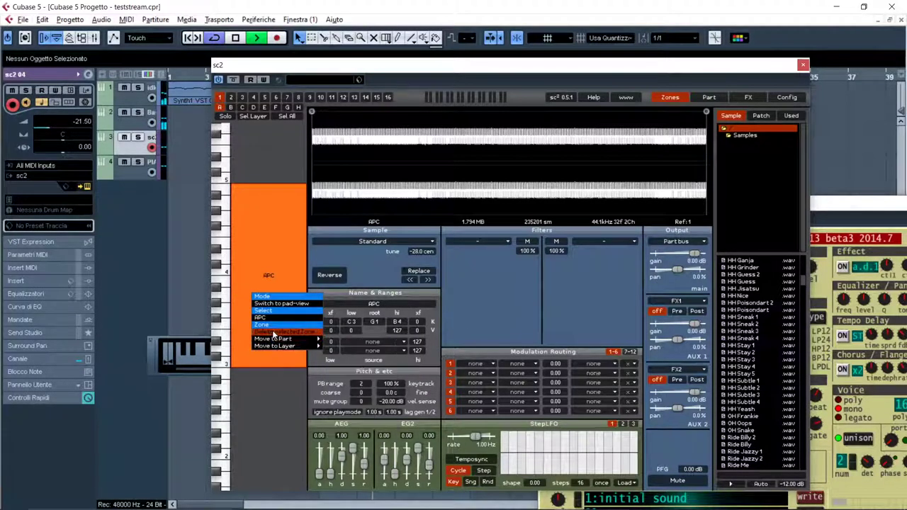
pyautogui.click(803, 65)
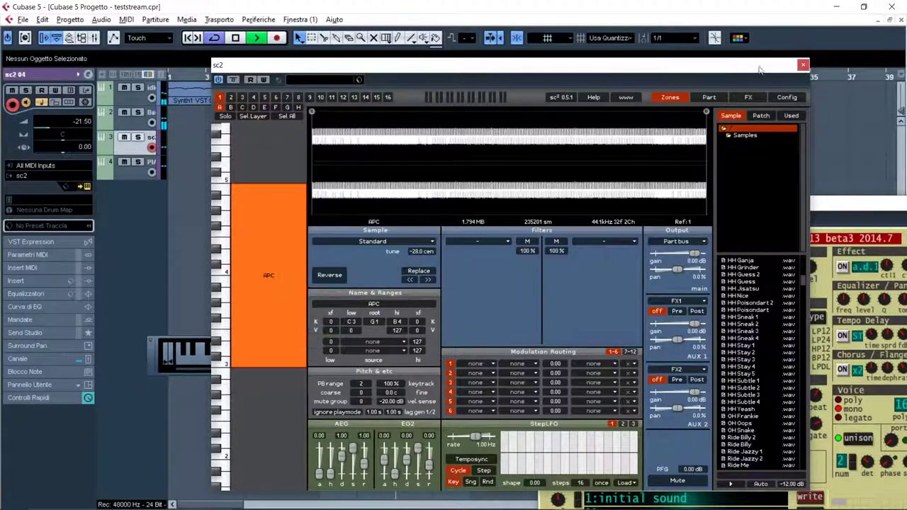
pyautogui.click(804, 65)
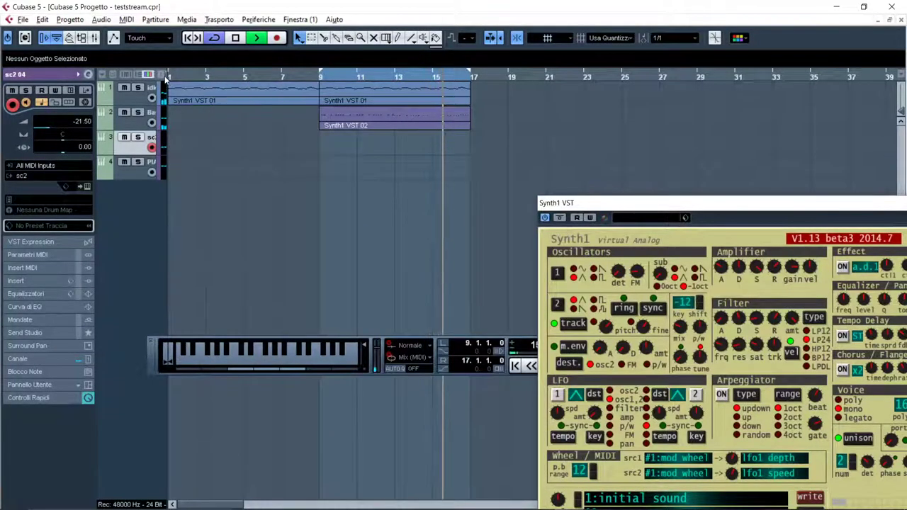
# Widen the track list and replace the sc2 track's instrument with the a1 synth.
pyautogui.moveTo(167, 79); pyautogui.dragTo(198, 134)
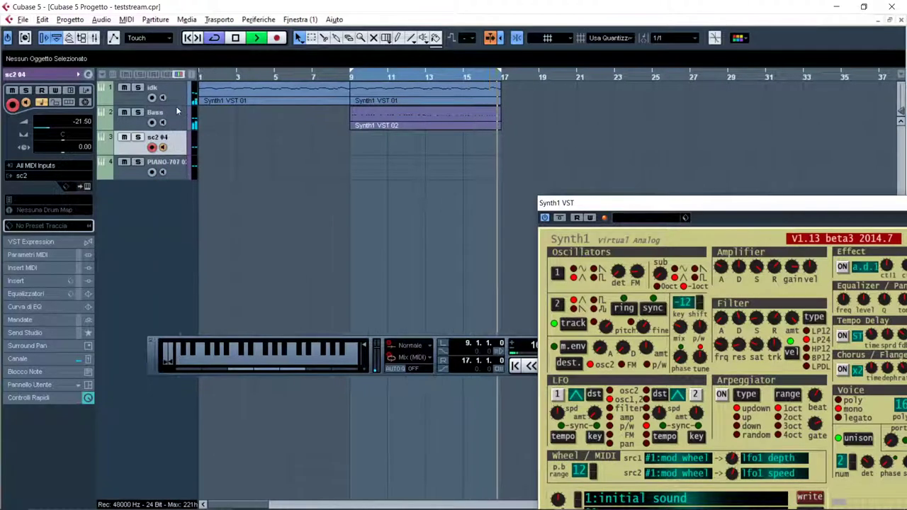
pyautogui.rightClick(182, 149)
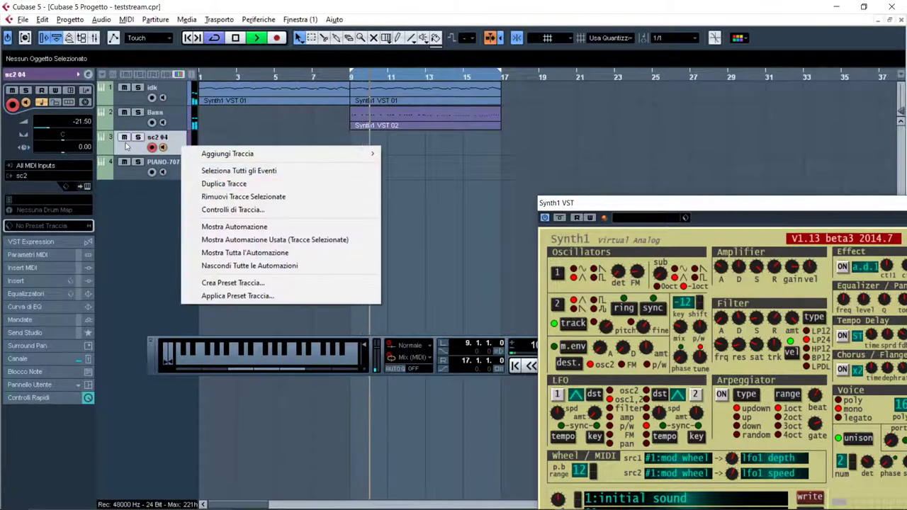
pyautogui.click(30, 170)
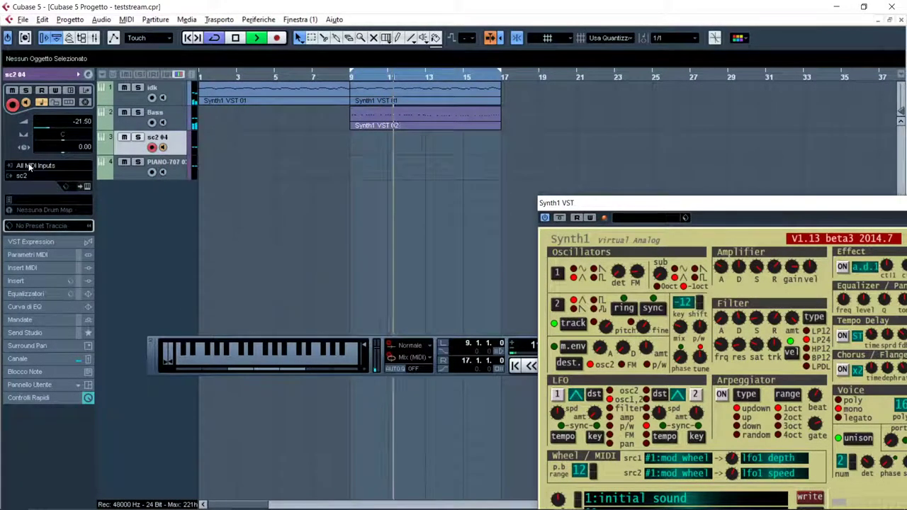
pyautogui.click(22, 175)
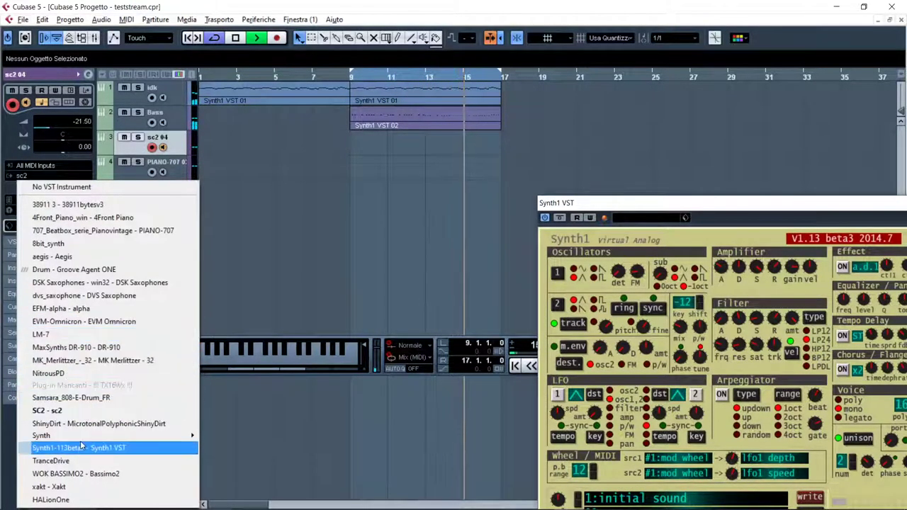
pyautogui.moveTo(80, 437)
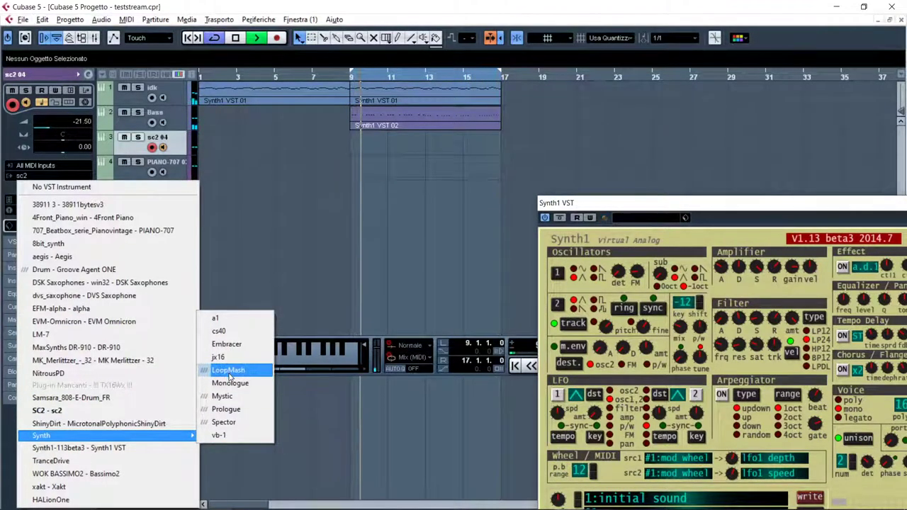
pyautogui.click(205, 318)
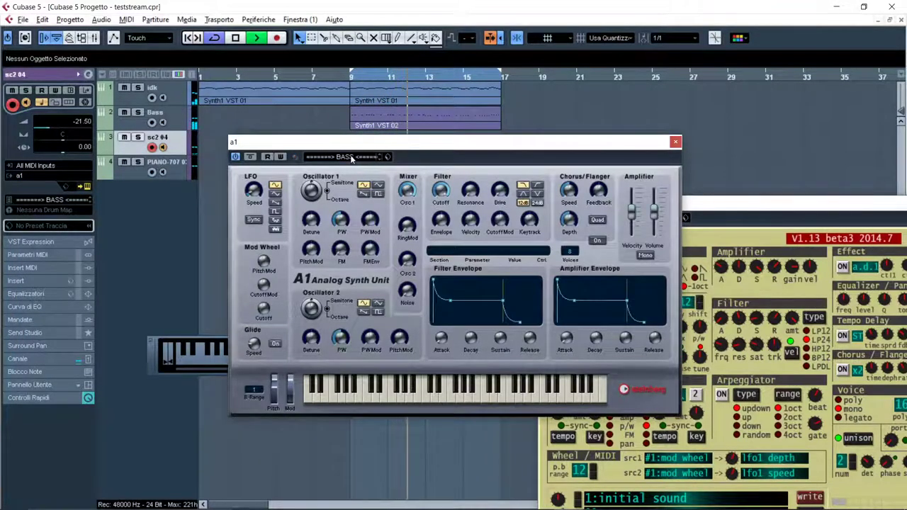
# Audition the a1 bass preset FM Bass WMF and the pad presets Zeitlos SX T, PWM Pad JH and Sweep Harmony T.
pyautogui.click(350, 157)
pyautogui.click(361, 198)
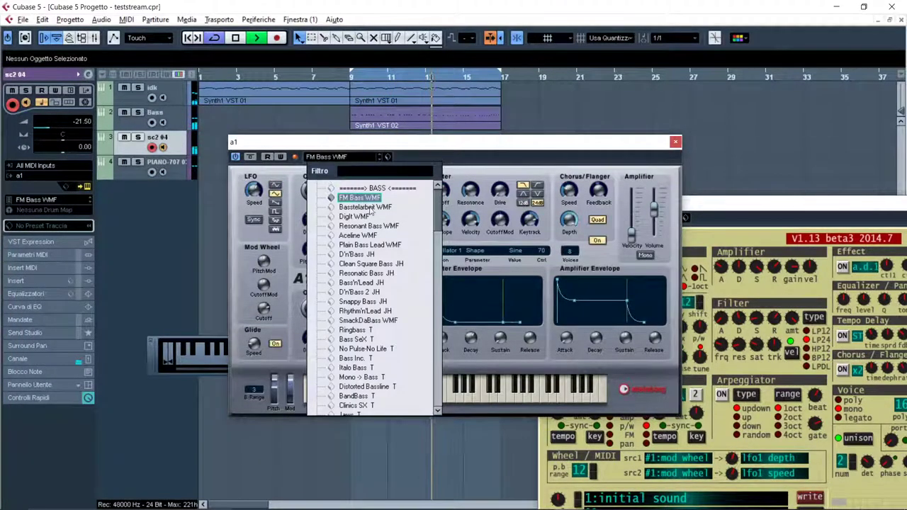
pyautogui.scroll(-2, 374, 370)
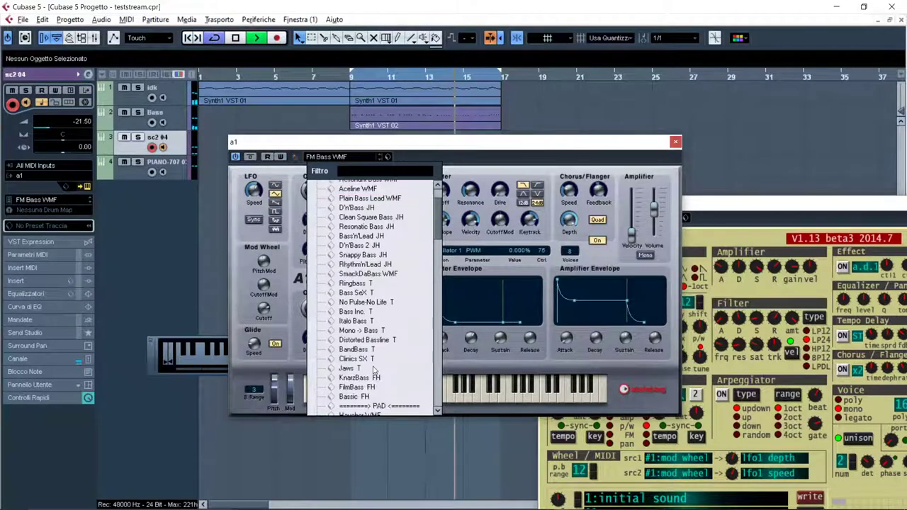
pyautogui.scroll(-10, 374, 371)
pyautogui.scroll(-4, 374, 370)
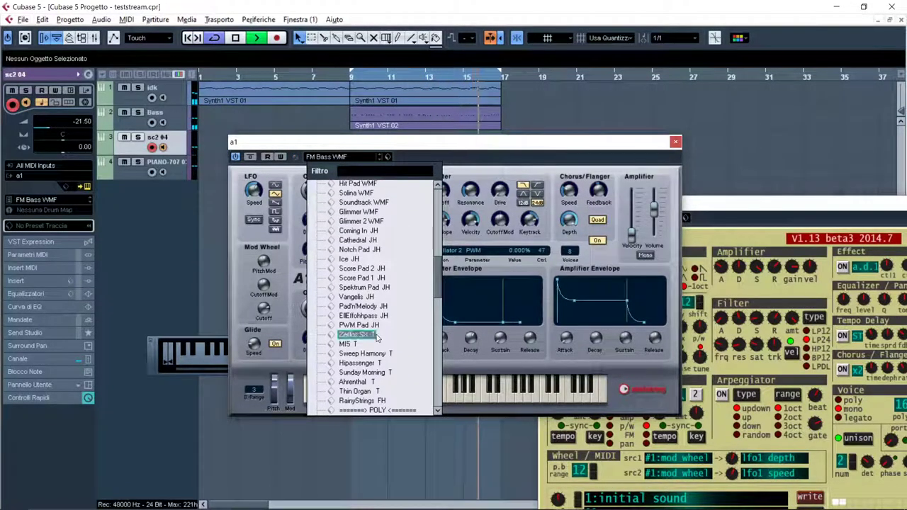
pyautogui.click(376, 338)
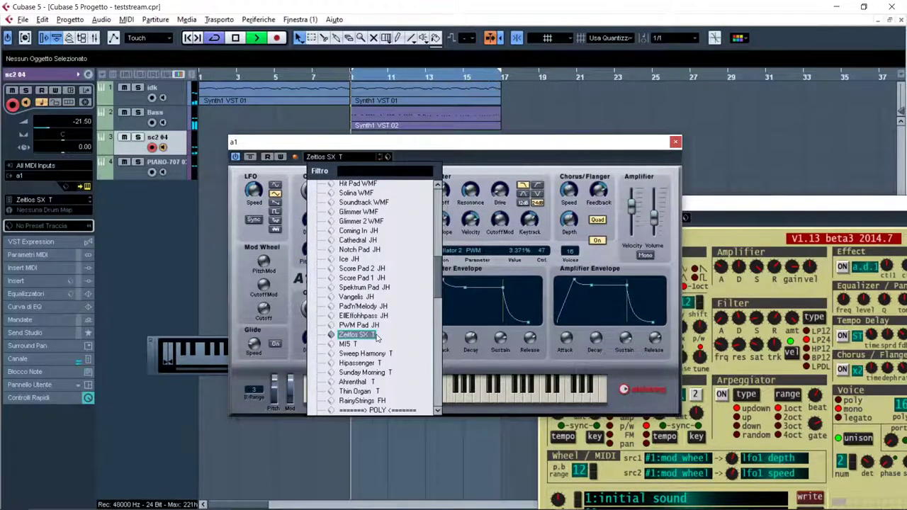
pyautogui.click(361, 325)
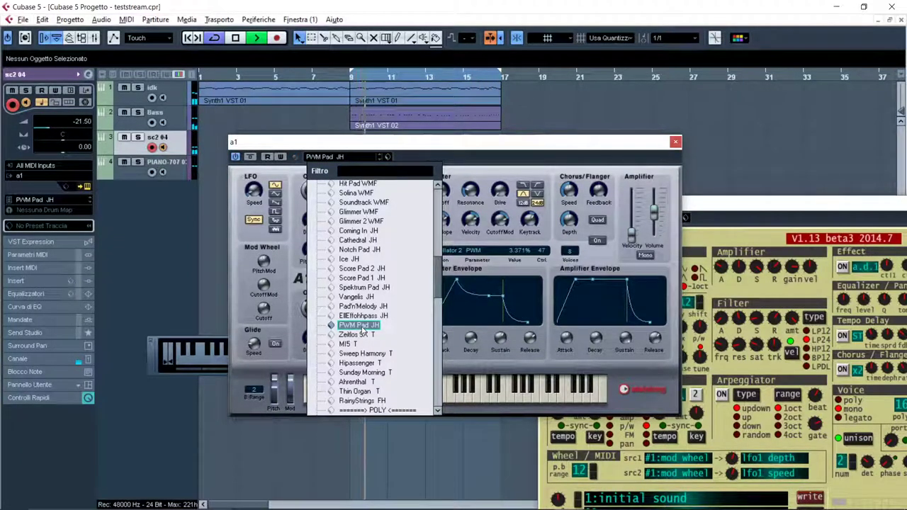
pyautogui.click(379, 354)
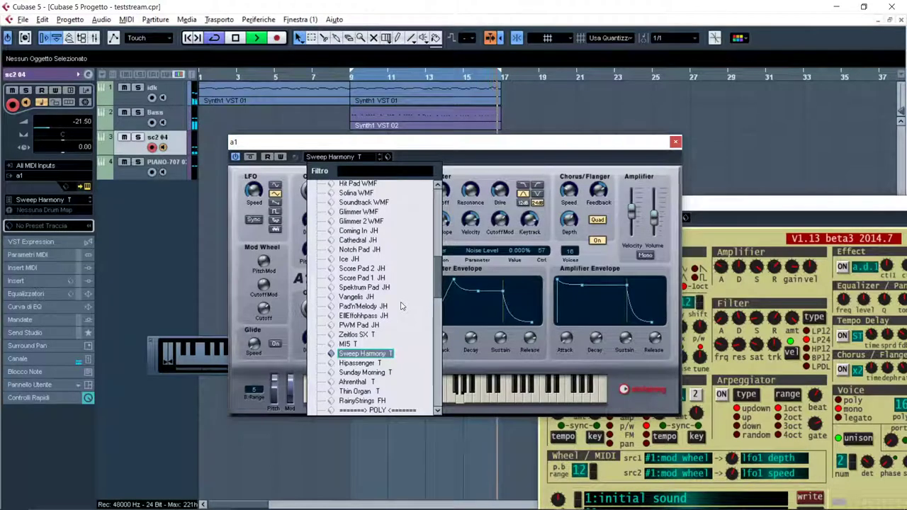
# Audition the a1 poly presets CallioWhat? WMF, Cremetorte WMF, Boeser Synth WMF and Ring WMF, ending on Big Pulse WMF.
pyautogui.scroll(-3, 396, 311)
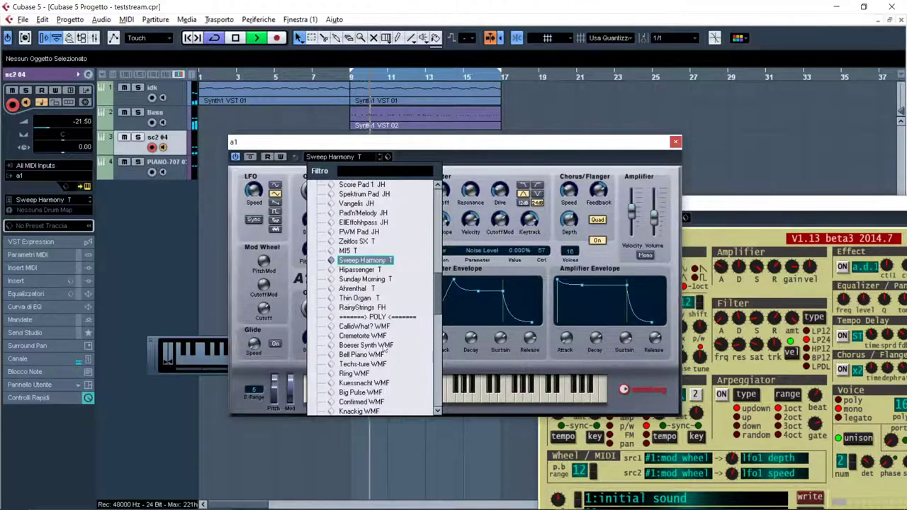
pyautogui.click(374, 327)
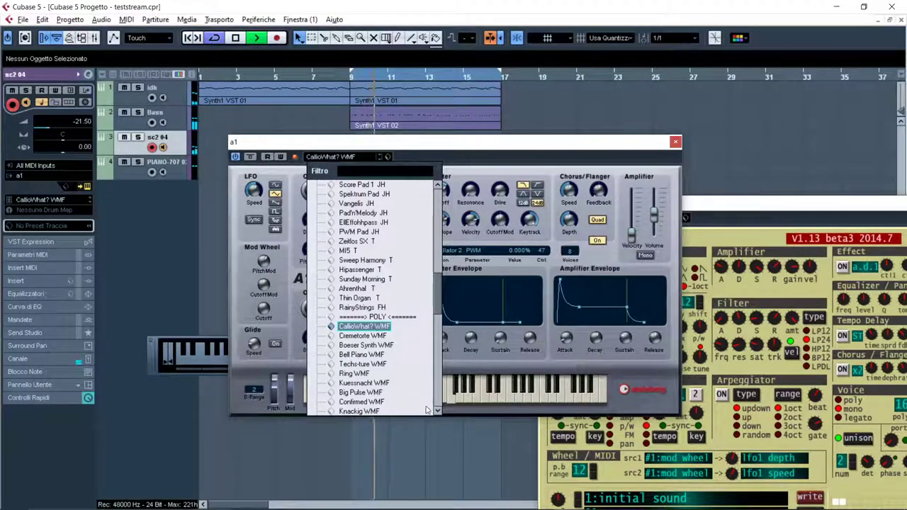
pyautogui.click(360, 336)
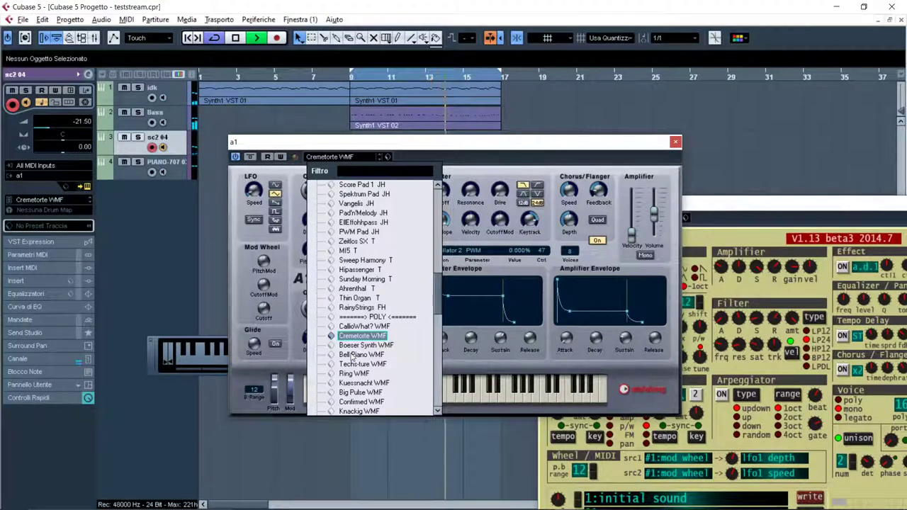
pyautogui.click(391, 344)
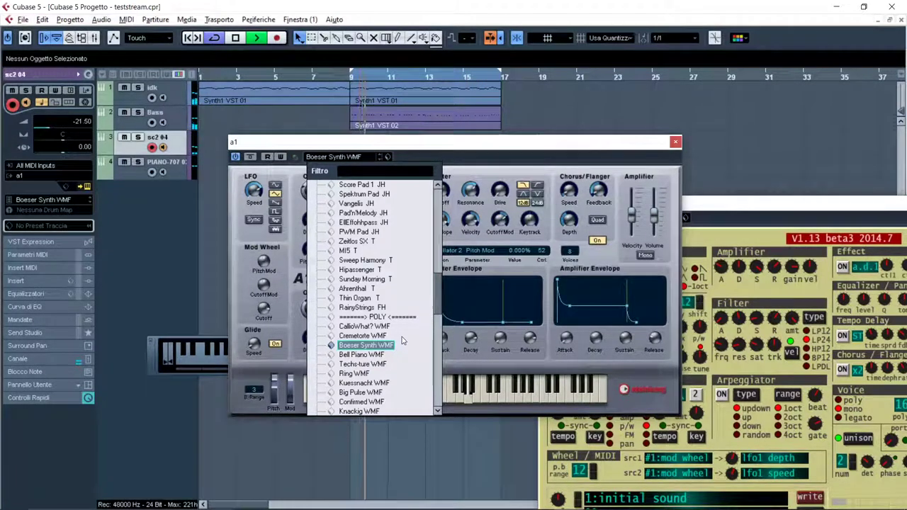
pyautogui.click(358, 374)
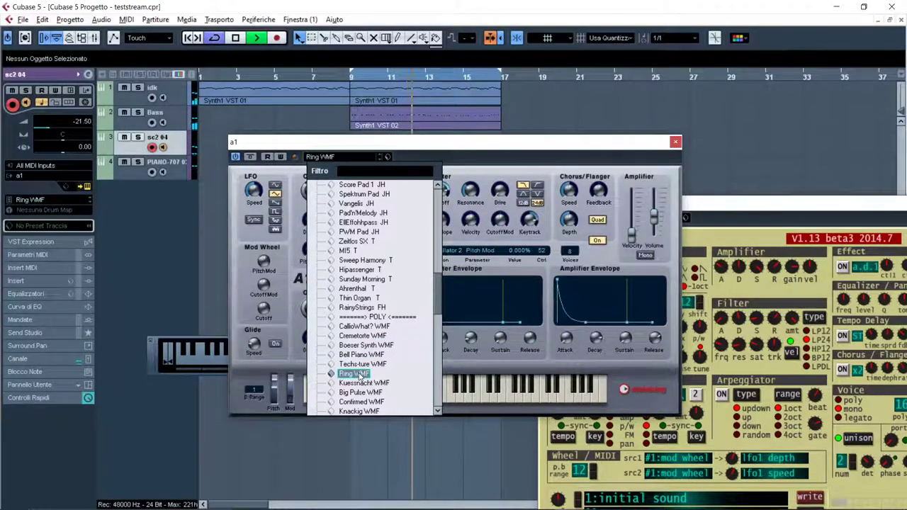
pyautogui.click(362, 392)
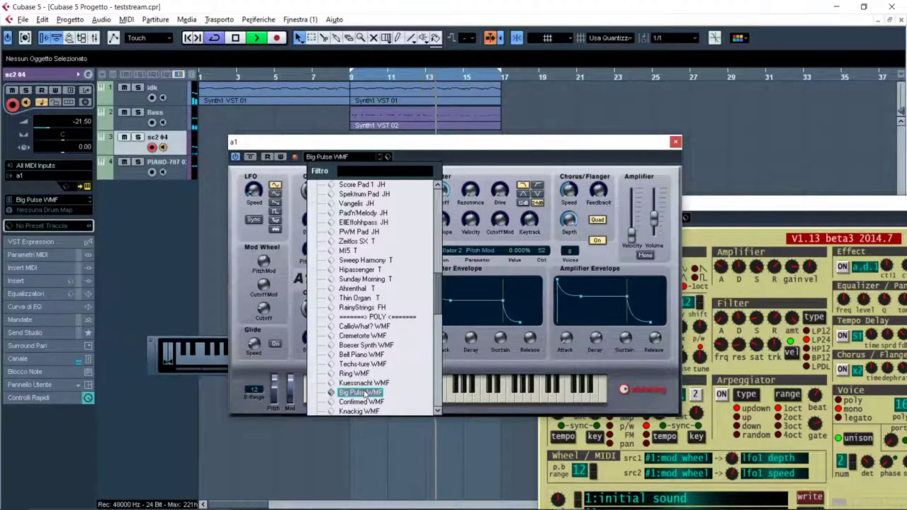
# Audition the Kuessnacht WMF and Ring WMF presets in the a1 synth.
pyautogui.click(361, 382)
pyautogui.click(355, 373)
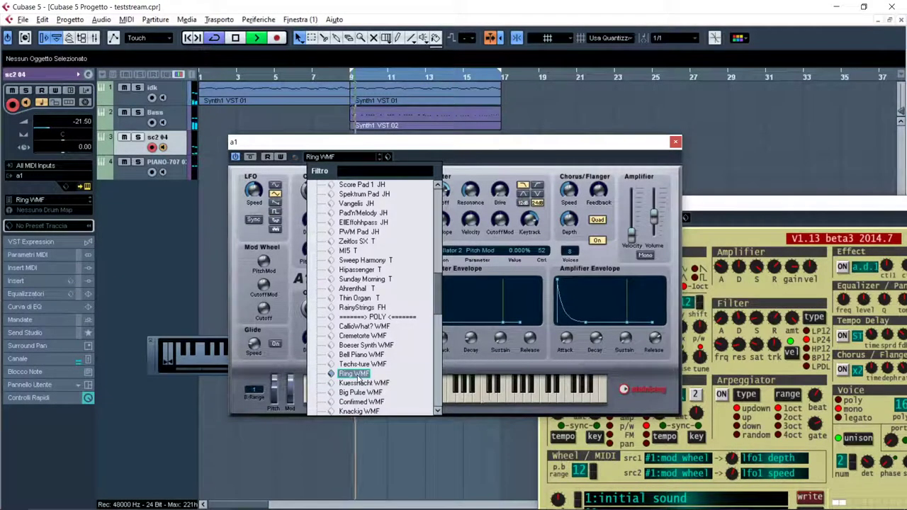
pyautogui.click(154, 364)
pyautogui.click(155, 364)
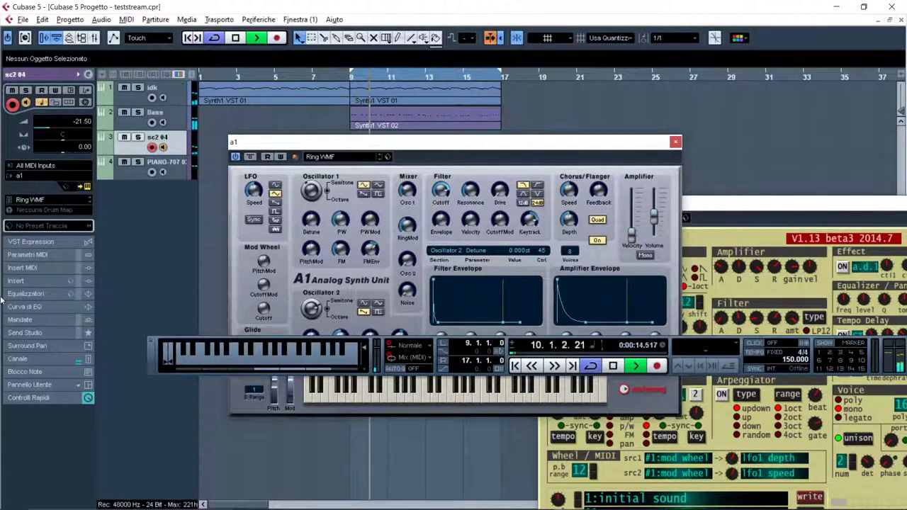
# Show the EQ curve of the sc2 04 track and return to the a1 synth window.
pyautogui.click(25, 306)
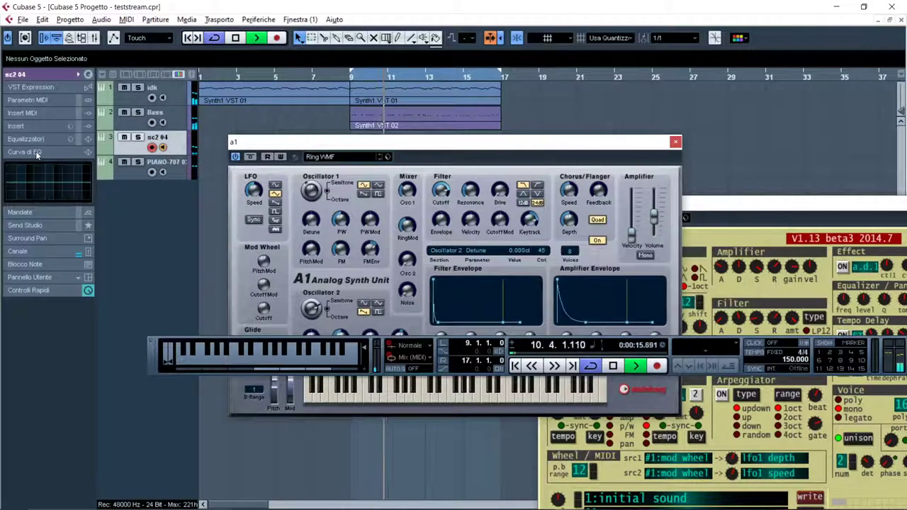
pyautogui.click(505, 145)
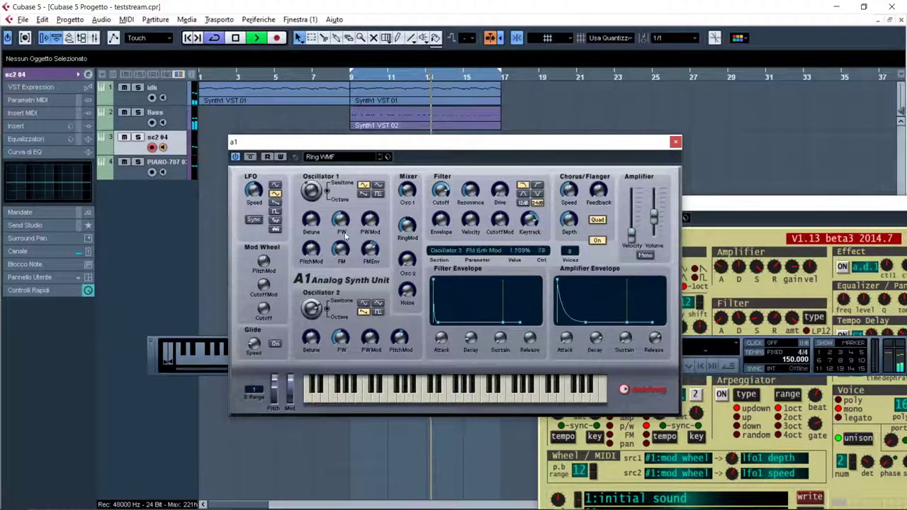
# Audition the a1 lead presets Muhg WMF, Hummeln WMF, Punch Lead WMF, Sined WMF and Sounds Synk'd WMF.
pyautogui.click(340, 157)
pyautogui.scroll(-10, 371, 209)
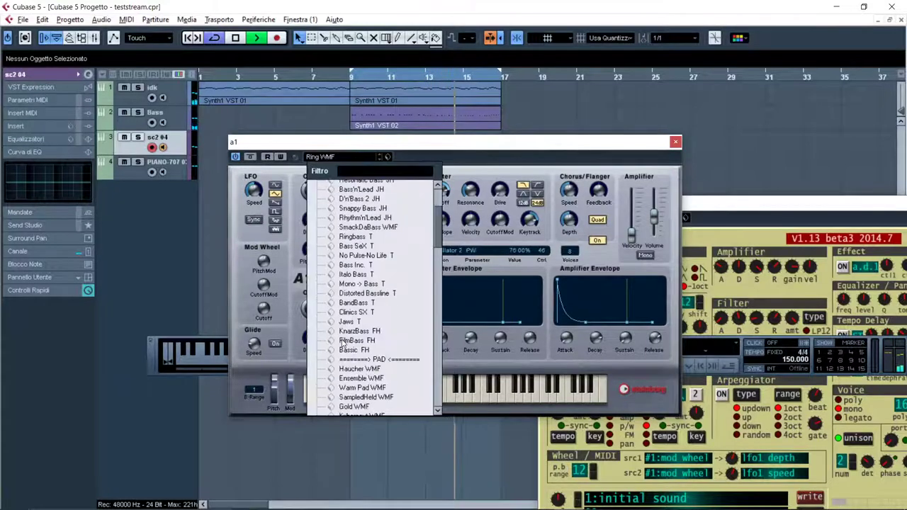
pyautogui.scroll(-10, 379, 370)
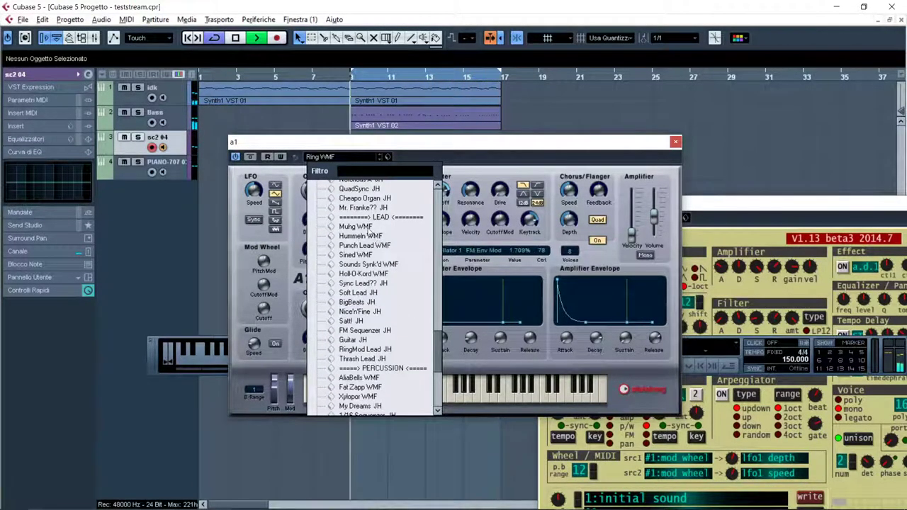
pyautogui.click(355, 226)
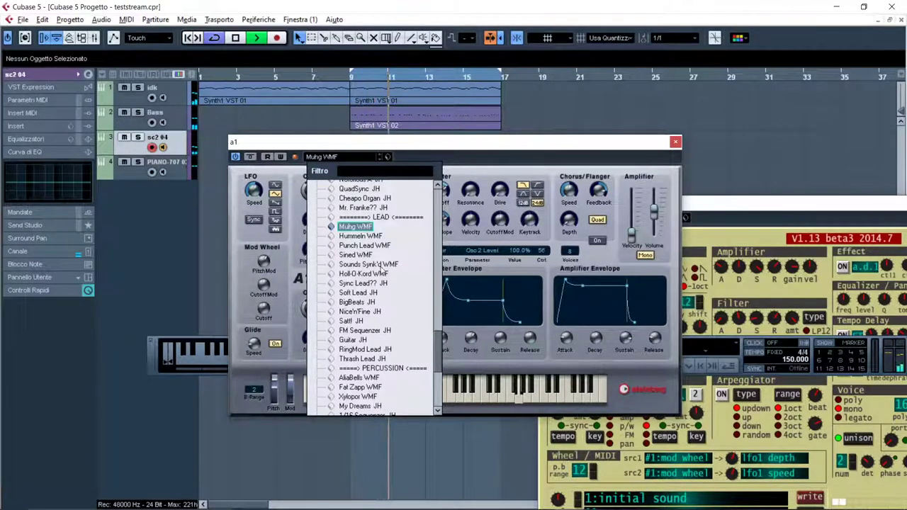
pyautogui.click(367, 237)
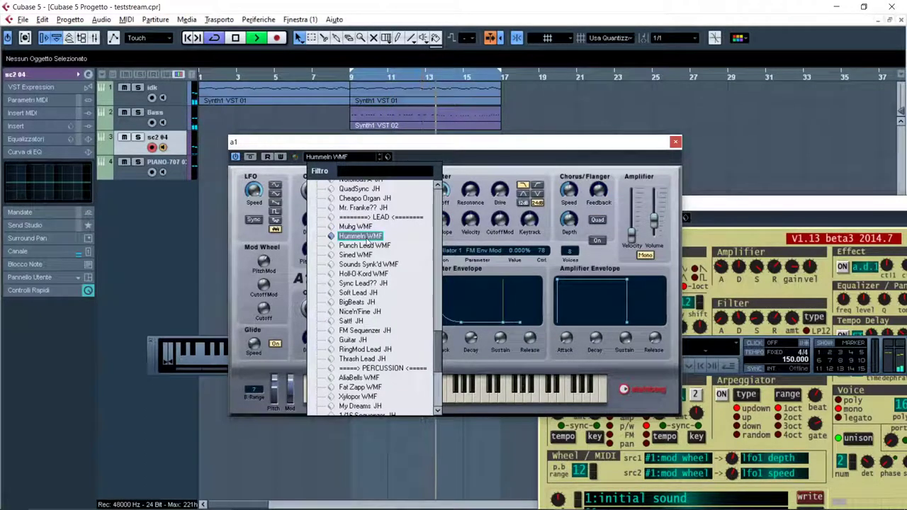
pyautogui.click(367, 245)
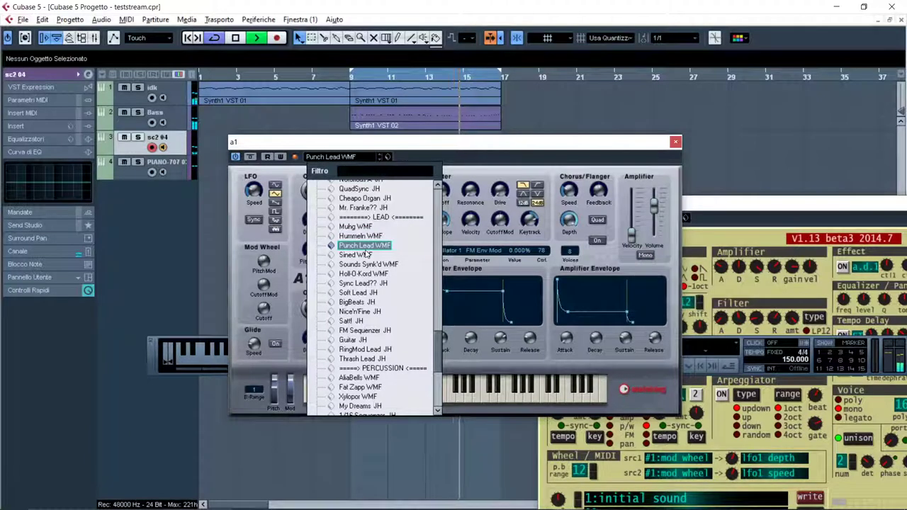
pyautogui.click(367, 255)
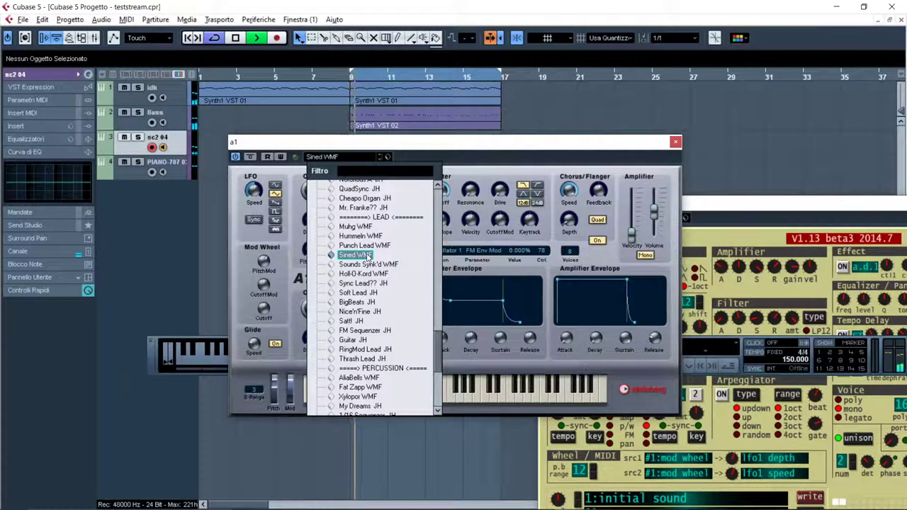
pyautogui.click(367, 264)
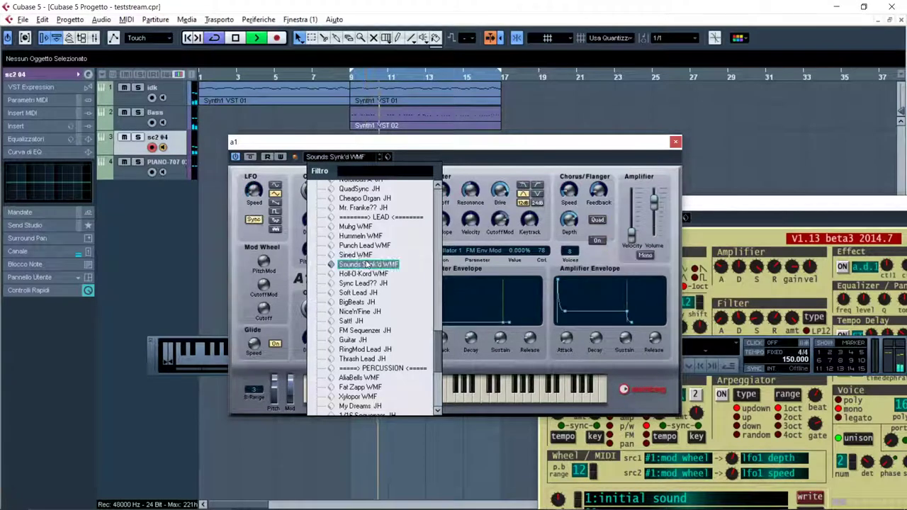
# Display the sc2 04 track's main settings and set its volume to -19.40.
pyautogui.click(51, 72)
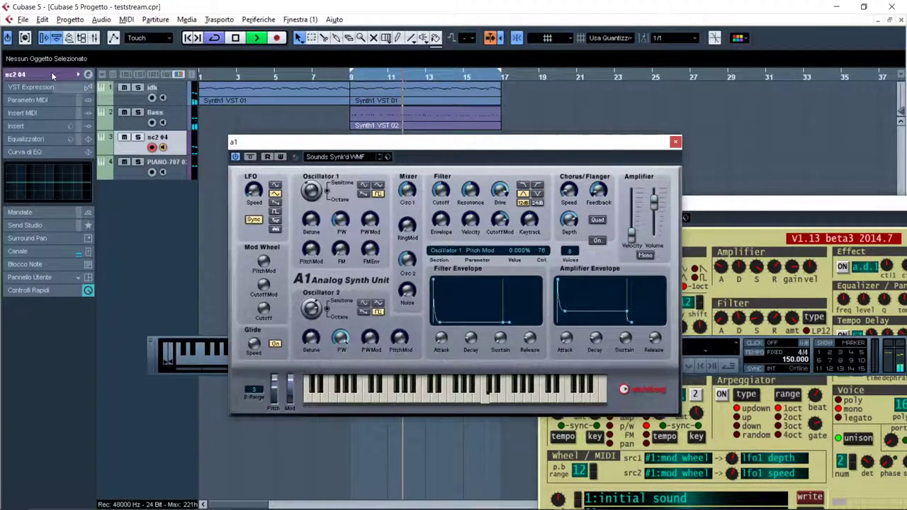
pyautogui.click(40, 75)
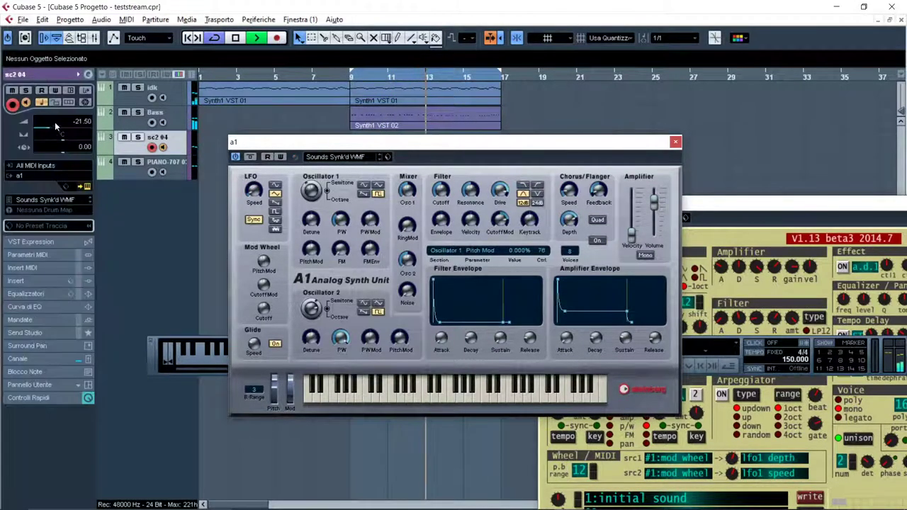
# Look through the lead, percussion and FX presets of the a1 synth for another sound.
pyautogui.click(340, 157)
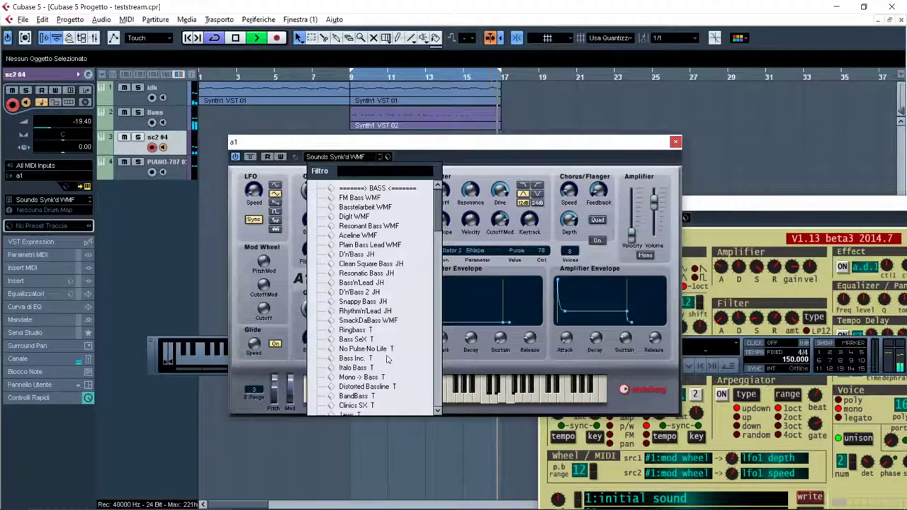
pyautogui.scroll(-10, 386, 363)
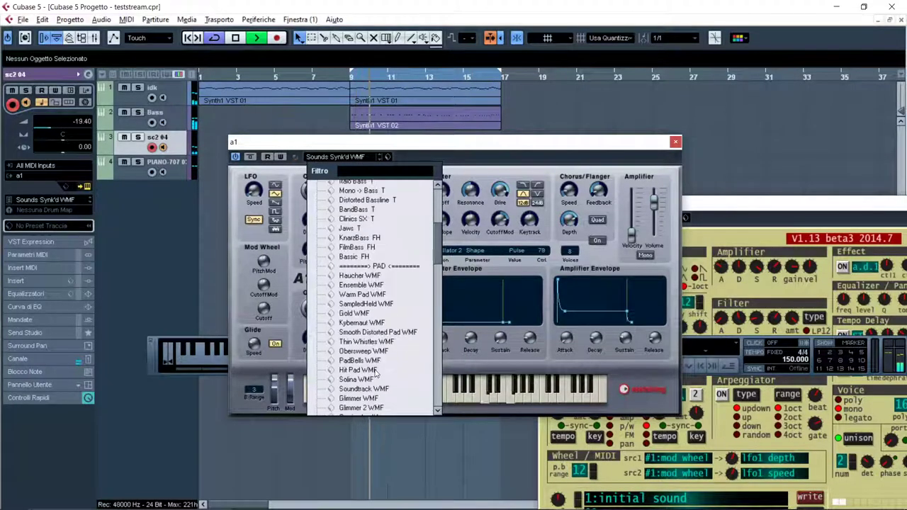
pyautogui.scroll(-8, 376, 373)
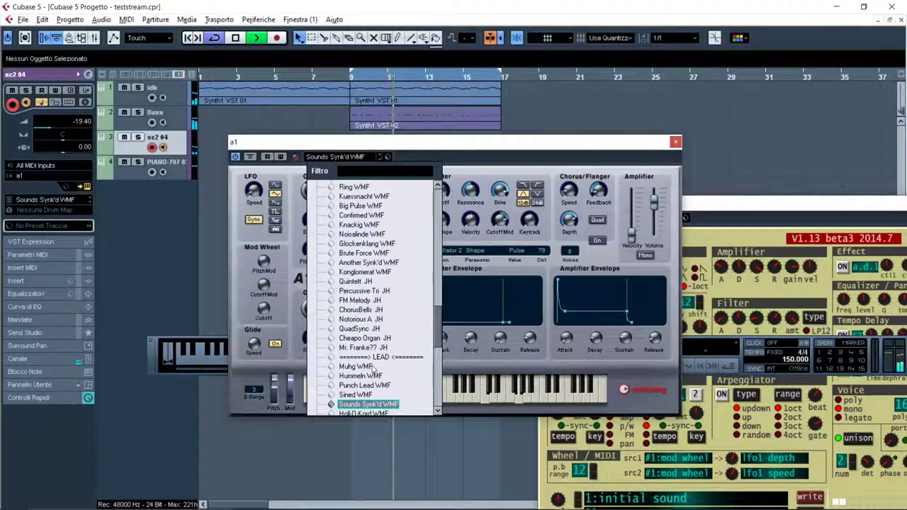
pyautogui.scroll(-6, 373, 369)
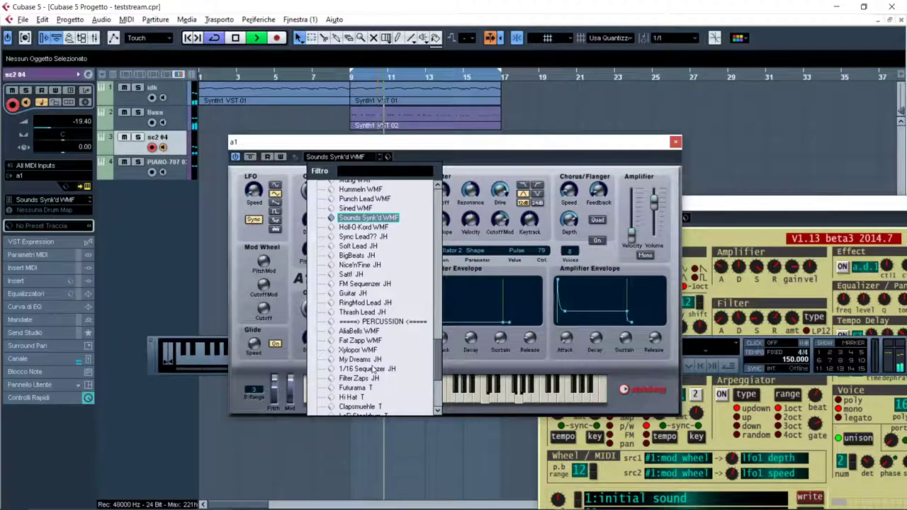
pyautogui.scroll(-3, 372, 369)
pyautogui.scroll(-2, 372, 369)
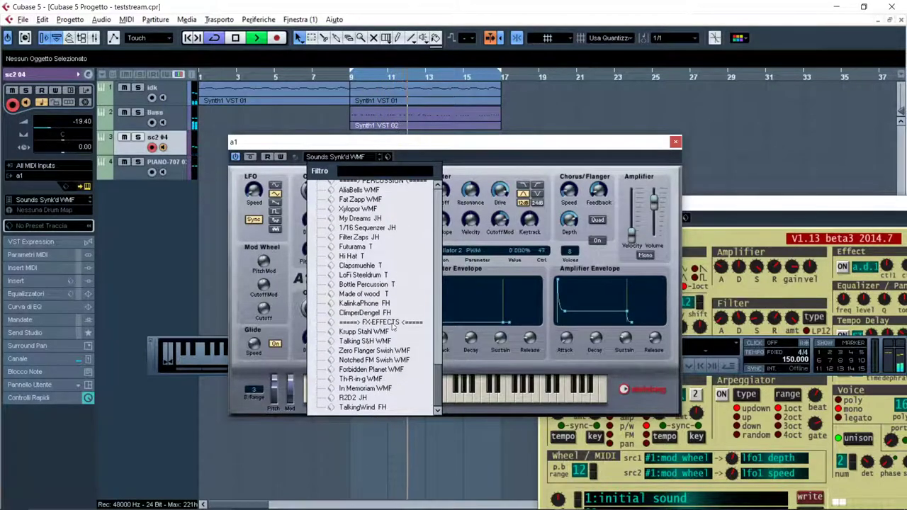
pyautogui.scroll(2, 369, 334)
pyautogui.scroll(2, 369, 334)
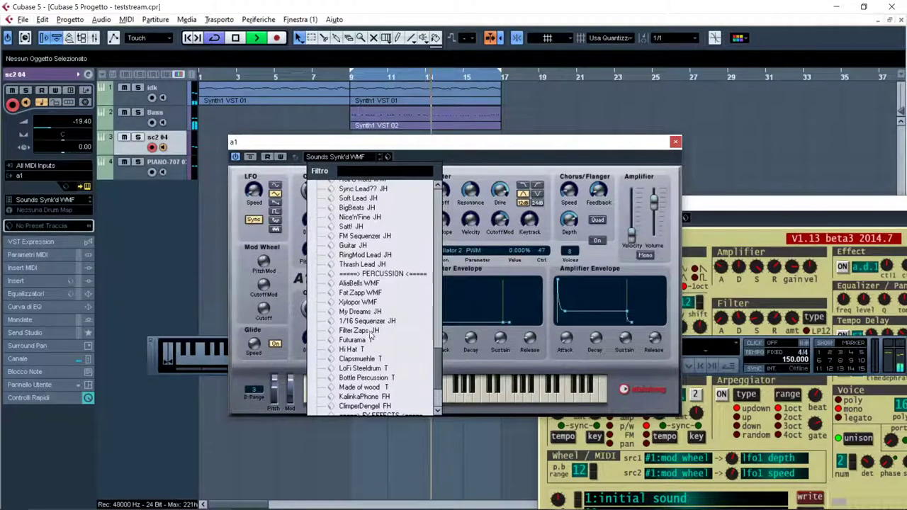
pyautogui.click(675, 142)
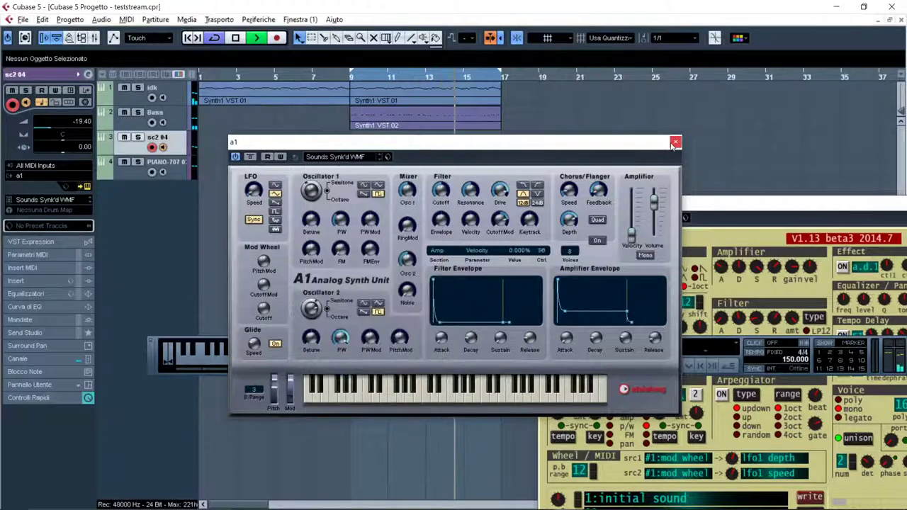
# Close the a1 synth and assign Synth1 VST to the sc2 04 track, discarding the changes to a1.
pyautogui.click(675, 142)
pyautogui.click(38, 175)
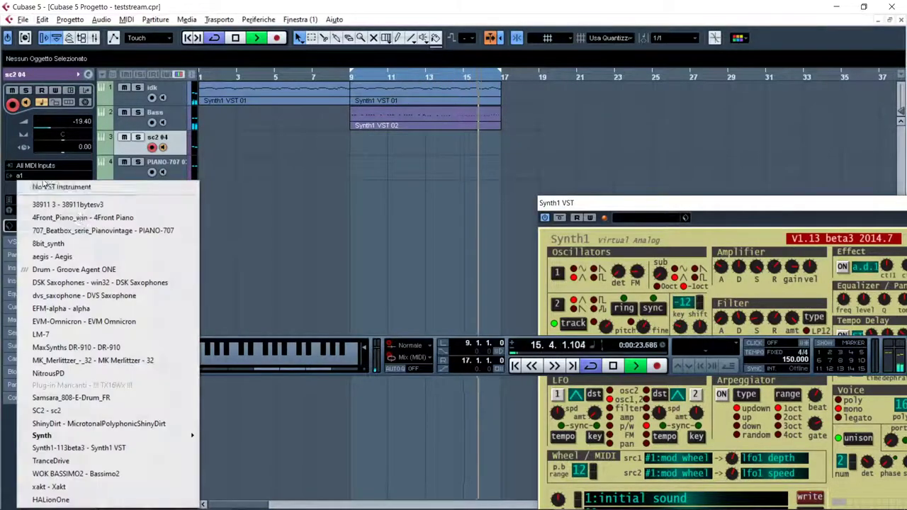
pyautogui.click(83, 448)
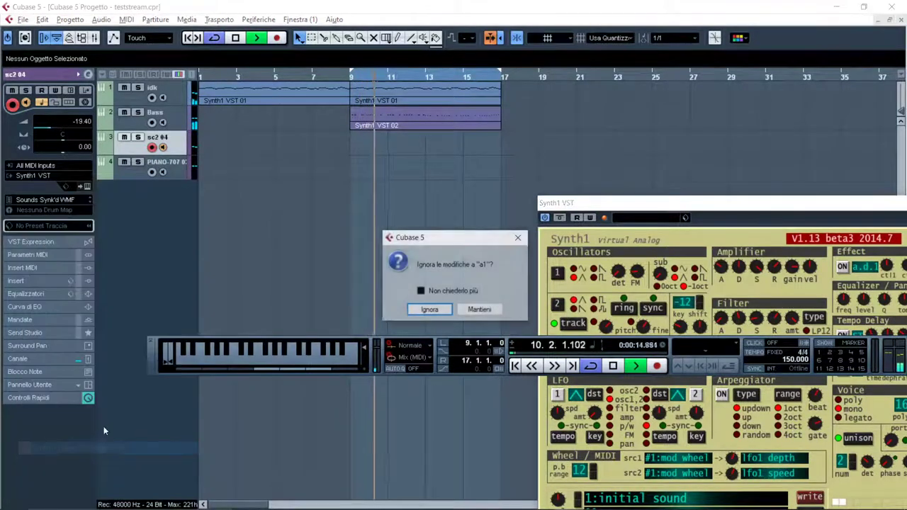
pyautogui.click(446, 314)
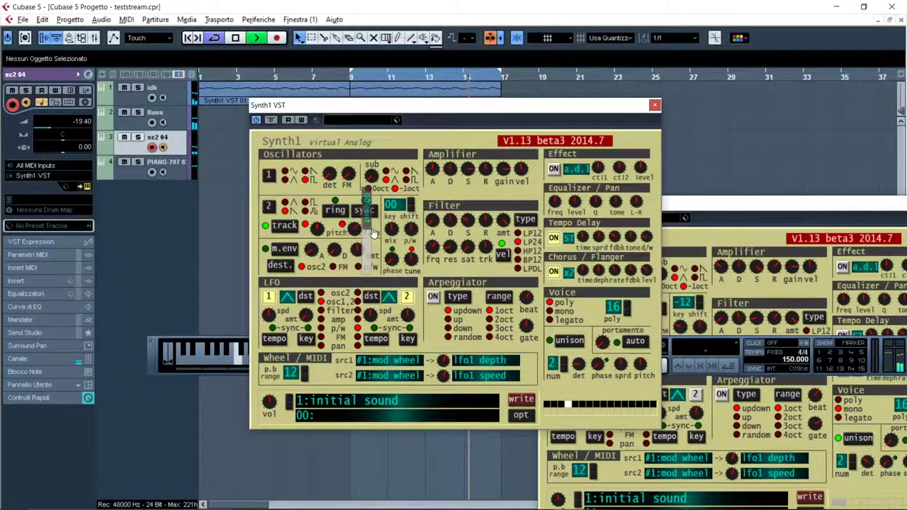
# Switch off LFO 1, LFO 2 and the Tempo Delay in the new Synth1 instance.
pyautogui.click(268, 296)
pyautogui.click(406, 297)
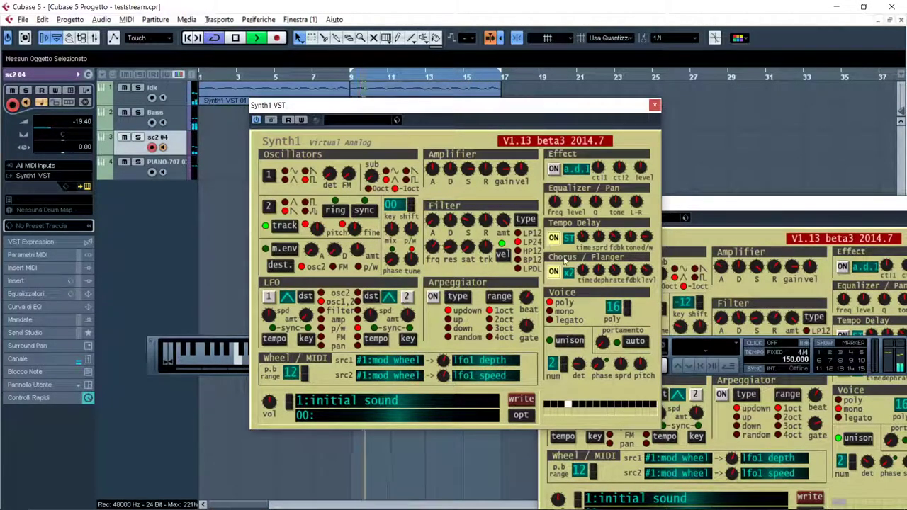
pyautogui.click(566, 273)
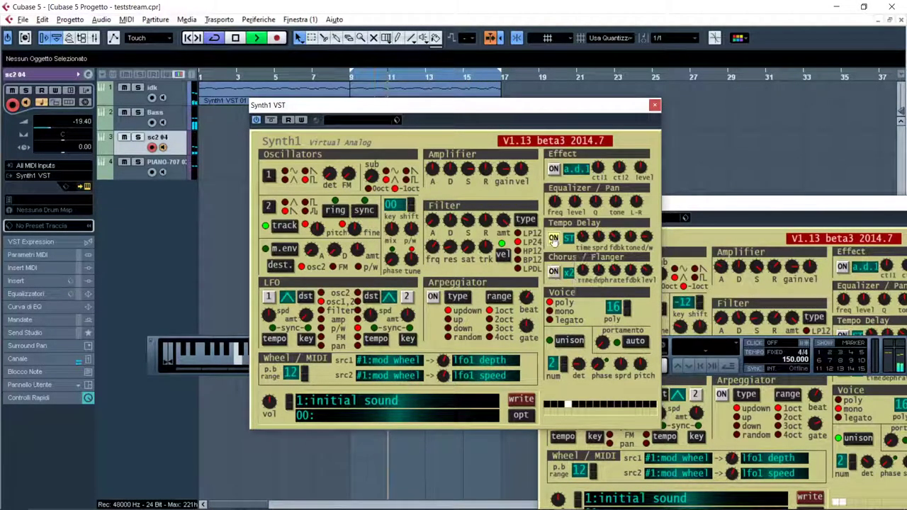
# Adjust the depth and rate of Synth1's Chorus/Flanger, leaving it switched on at x2.
pyautogui.click(567, 273)
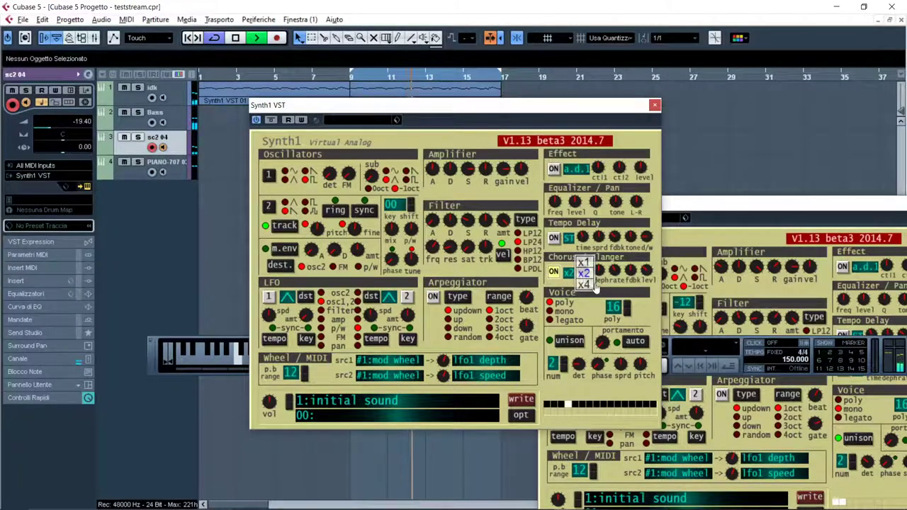
pyautogui.click(595, 289)
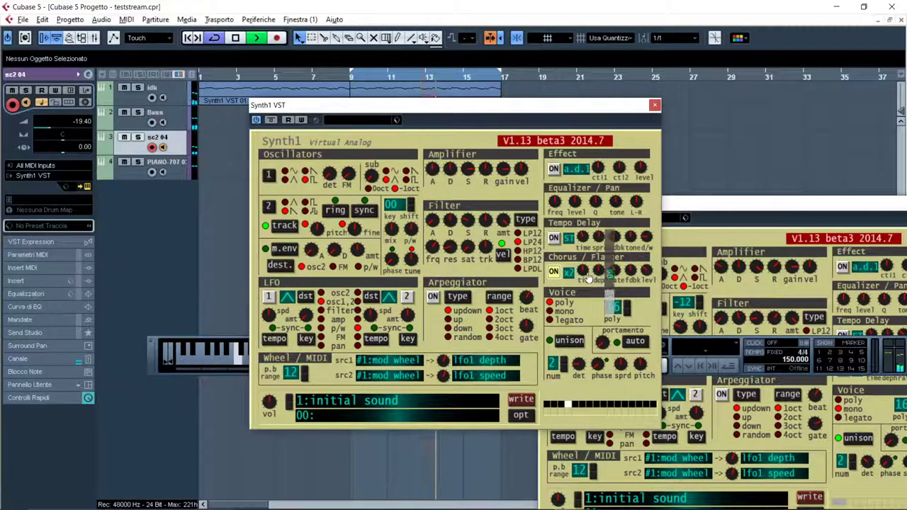
pyautogui.click(614, 306)
pyautogui.click(626, 305)
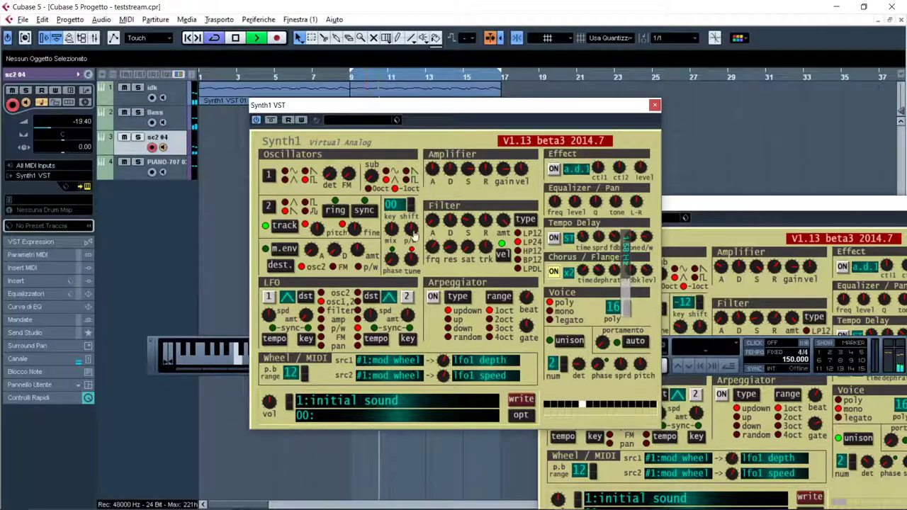
# Check Synth1's internal sound banks for available programs and return to the synth controls.
pyautogui.click(347, 401)
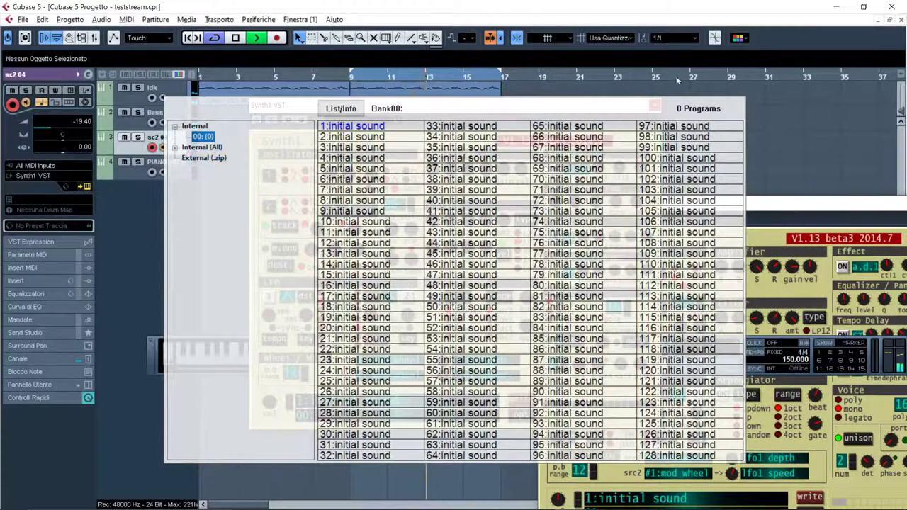
pyautogui.click(197, 148)
pyautogui.click(195, 129)
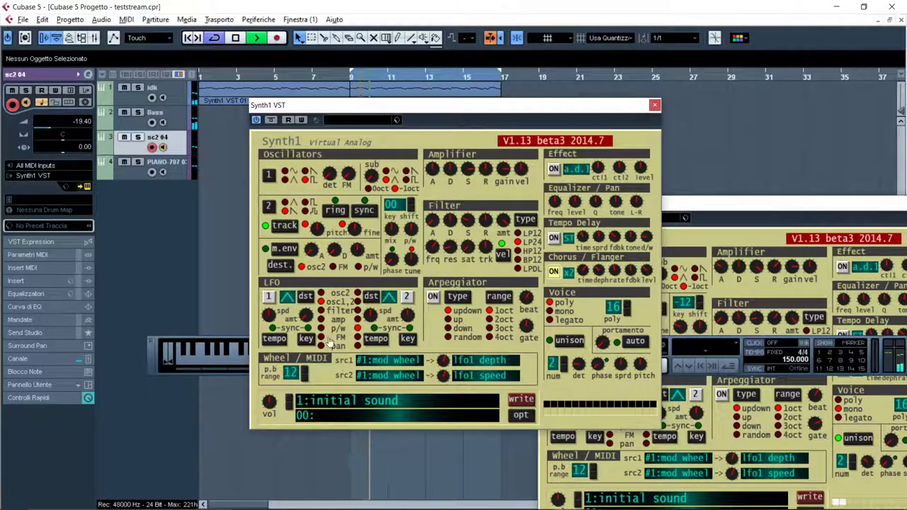
pyautogui.click(347, 403)
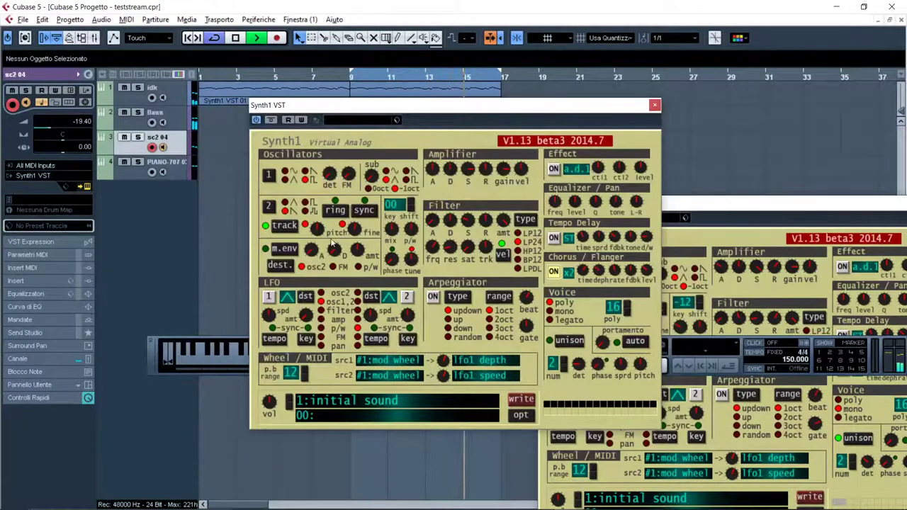
# Raise the oscillator FM, enable LFO 2 as a sine wave targeting FM, and adjust its speed and the filter.
pyautogui.moveTo(348, 183)
pyautogui.mouseDown()
pyautogui.moveTo(352, 209)
pyautogui.moveTo(351, 138)
pyautogui.moveTo(359, 192)
pyautogui.mouseUp()
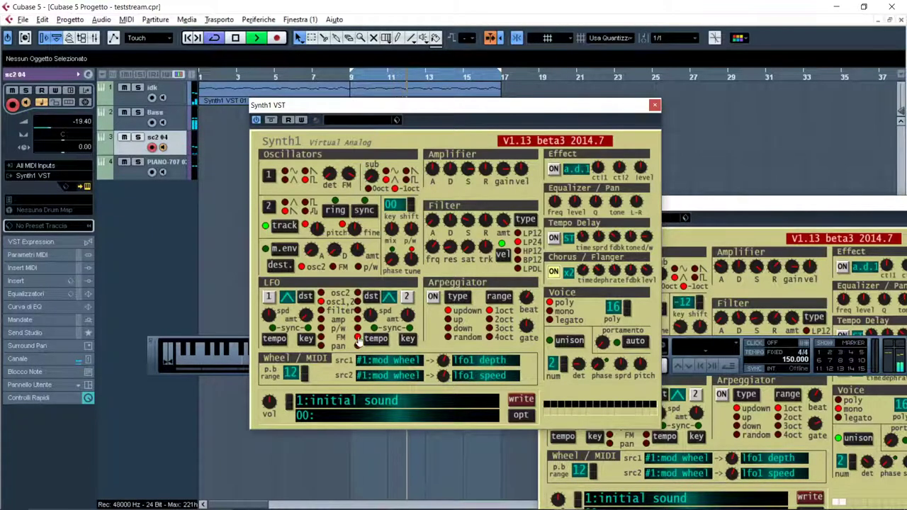
pyautogui.click(391, 299)
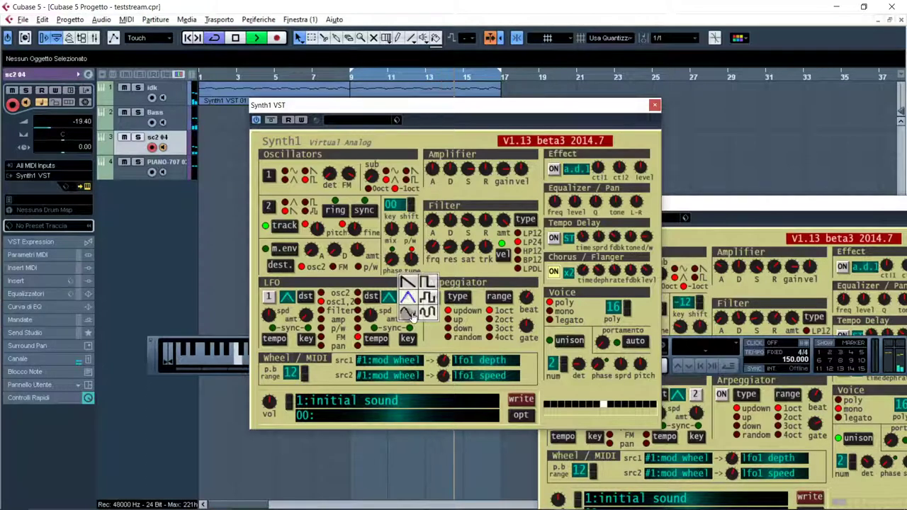
pyautogui.click(409, 296)
pyautogui.moveTo(384, 316); pyautogui.dragTo(381, 274)
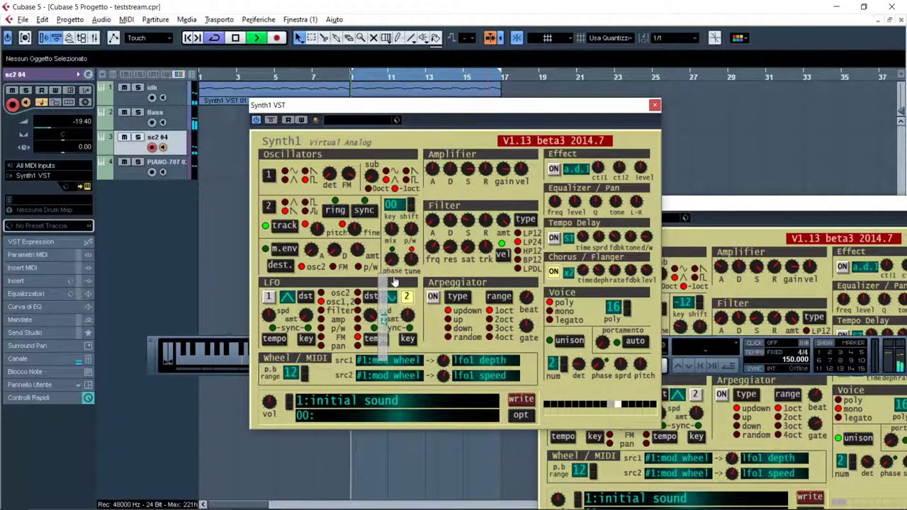
pyautogui.moveTo(453, 250); pyautogui.dragTo(485, 262)
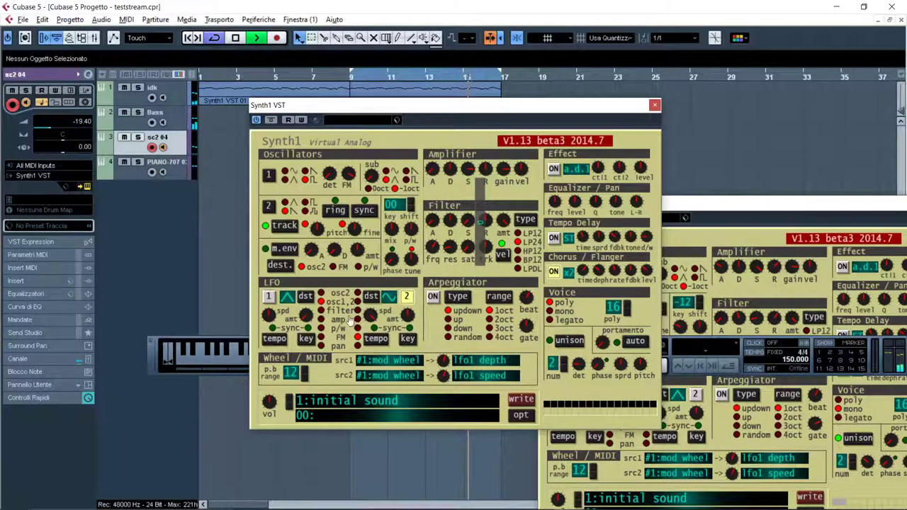
# Reposition the Synth1 window, readjust the amplifier's sustain and switch on the arpeggiator.
pyautogui.moveTo(323, 233); pyautogui.dragTo(312, 225)
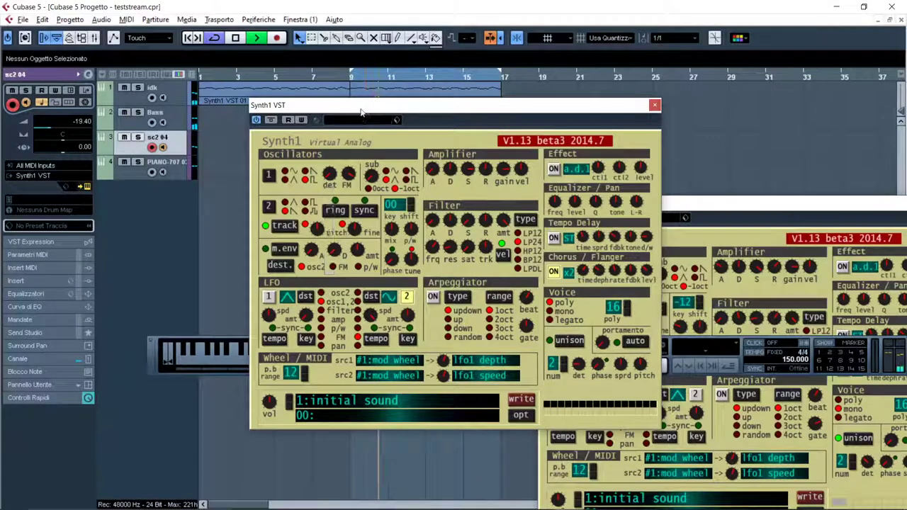
pyautogui.moveTo(358, 112); pyautogui.dragTo(385, 120)
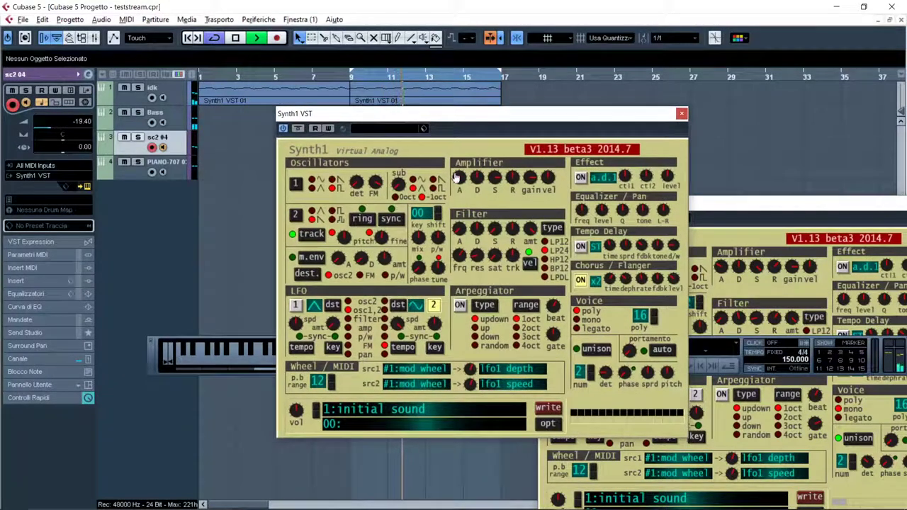
pyautogui.moveTo(494, 178); pyautogui.dragTo(500, 231)
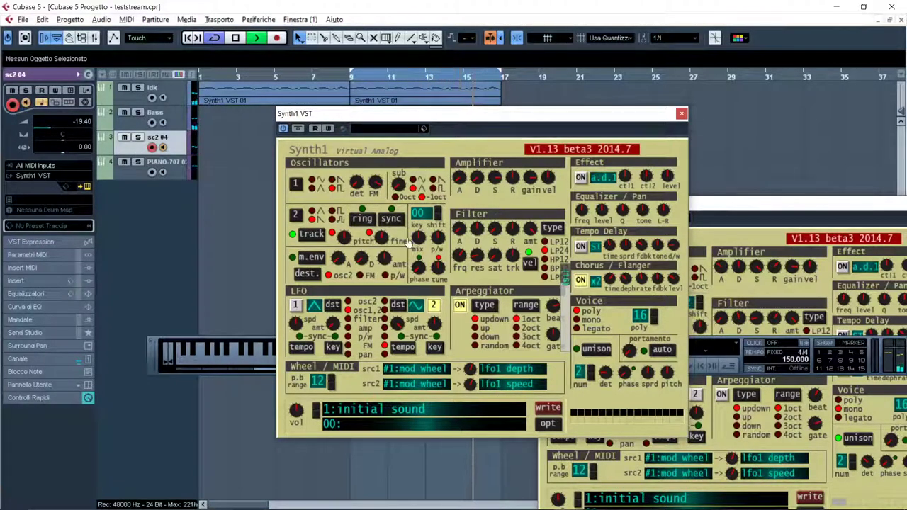
# Adjust Synth1's oscillator mix and FM amount, and set LFO 2's speed with tempo sync enabled.
pyautogui.moveTo(428, 248); pyautogui.dragTo(428, 252)
pyautogui.moveTo(394, 186)
pyautogui.mouseDown()
pyautogui.moveTo(387, 213)
pyautogui.moveTo(380, 182)
pyautogui.mouseUp()
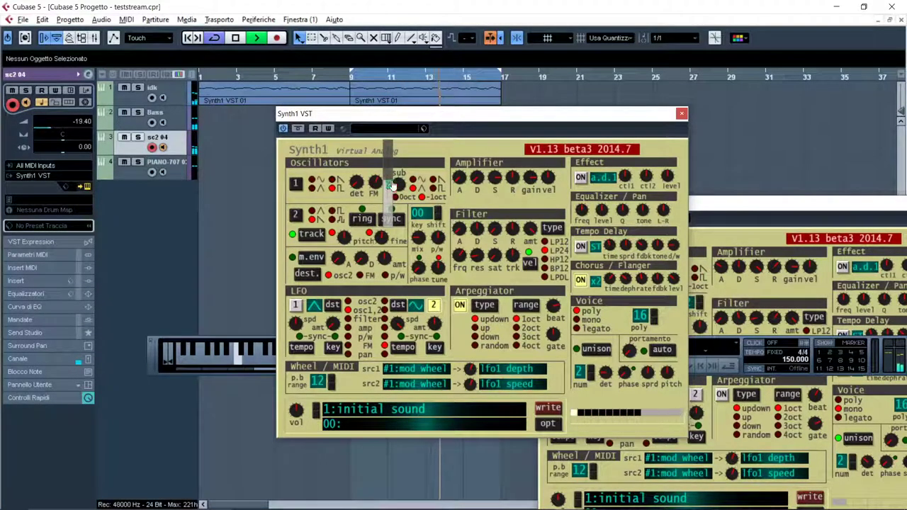
pyautogui.click(408, 306)
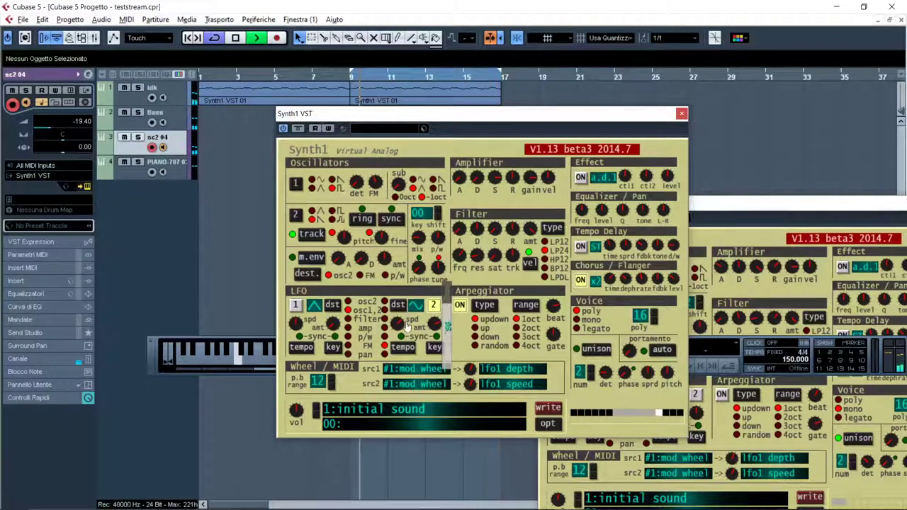
pyautogui.moveTo(415, 306); pyautogui.dragTo(416, 324)
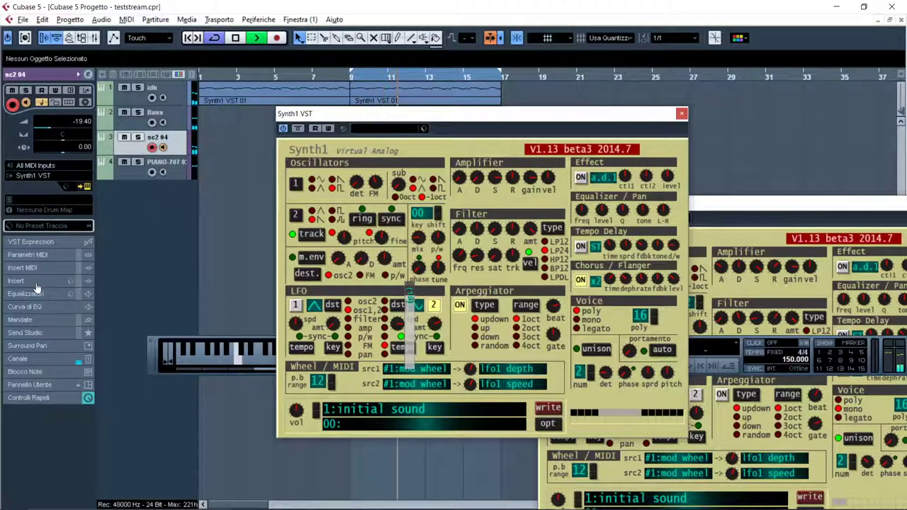
# Show the EQ curve of the sc2 04 track and shape it into a bell-shaped mid-frequency boost.
pyautogui.click(27, 305)
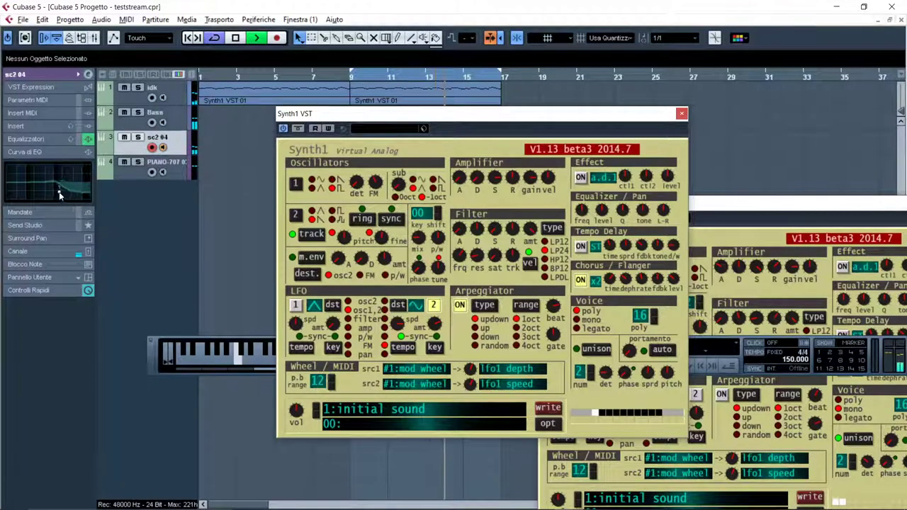
pyautogui.moveTo(59, 195); pyautogui.dragTo(66, 202)
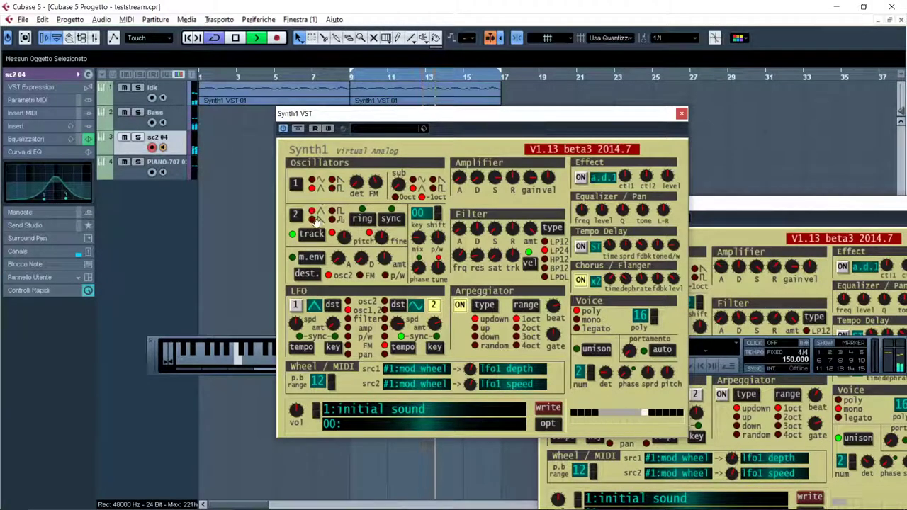
# Change LFO 2's waveform to a sawtooth and switch off the arpeggiator in Synth1.
pyautogui.click(418, 305)
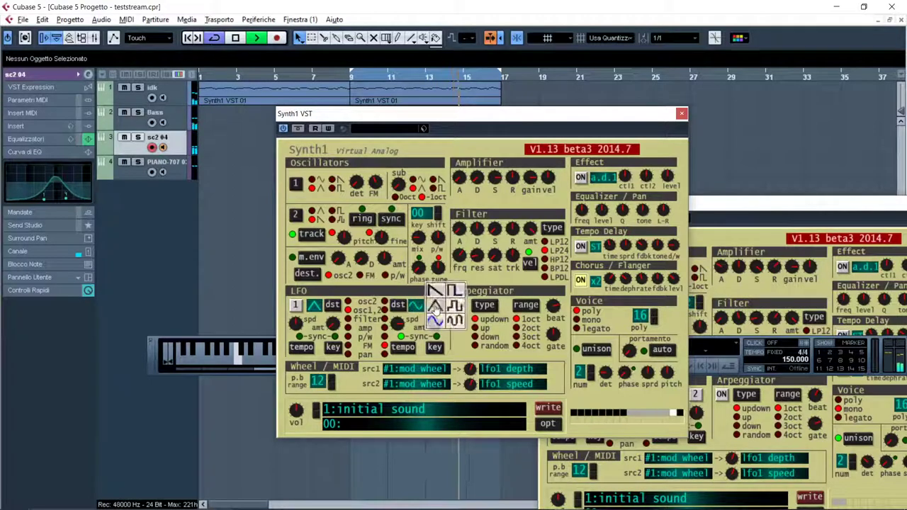
pyautogui.click(418, 308)
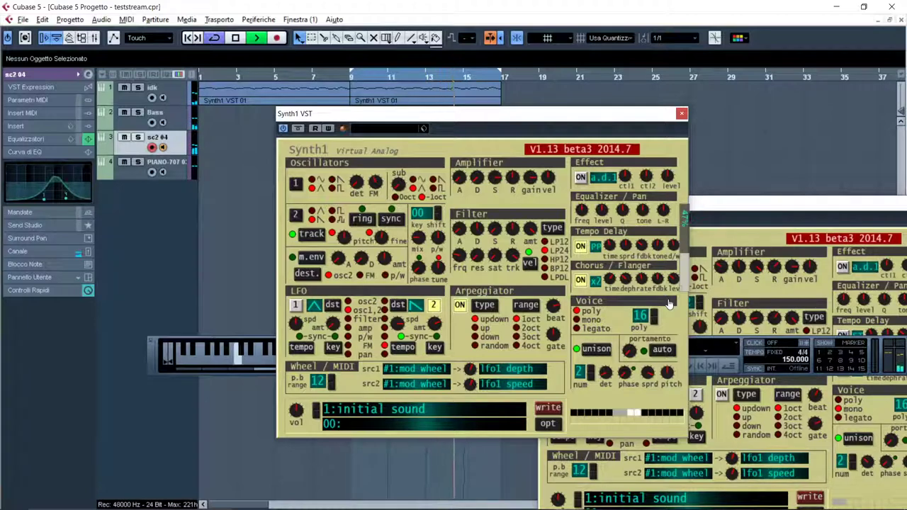
pyautogui.click(459, 305)
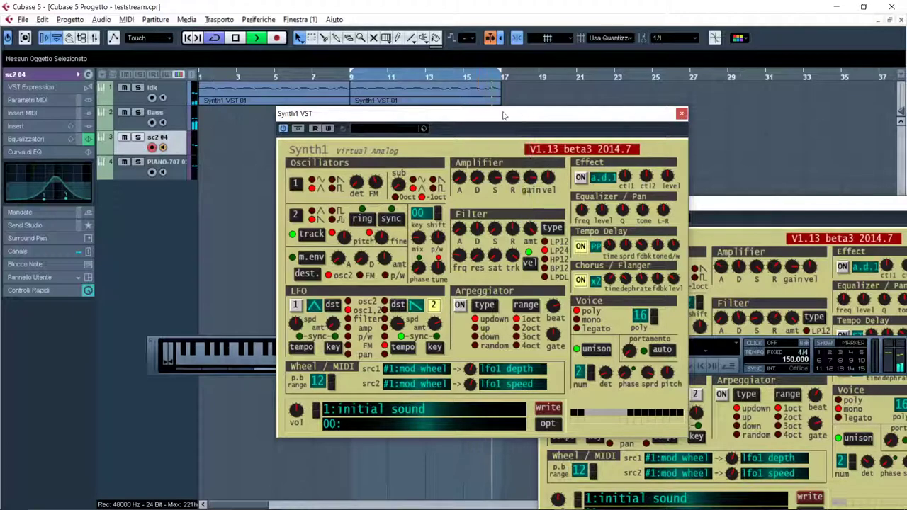
# Close both Synth1 windows and select the PIANO-707 03 track, checking its instrument list but keeping PIANO-707.
pyautogui.click(680, 114)
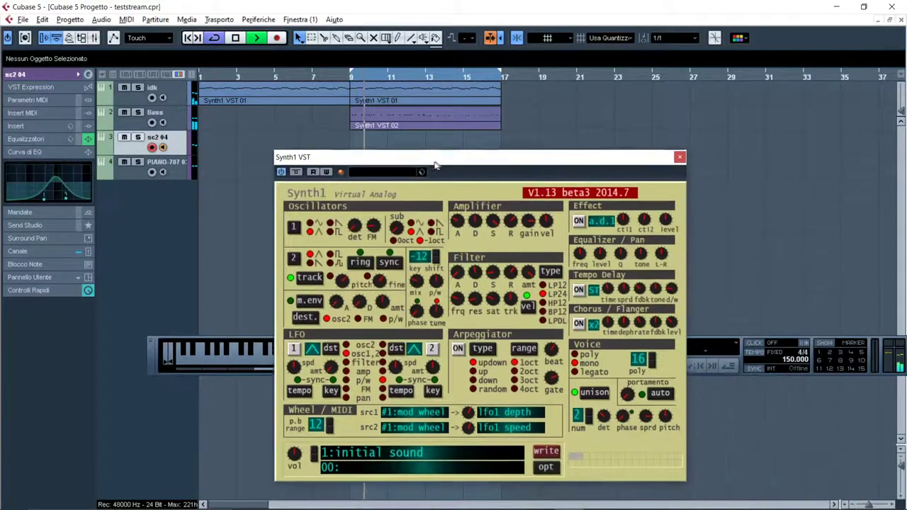
pyautogui.click(677, 158)
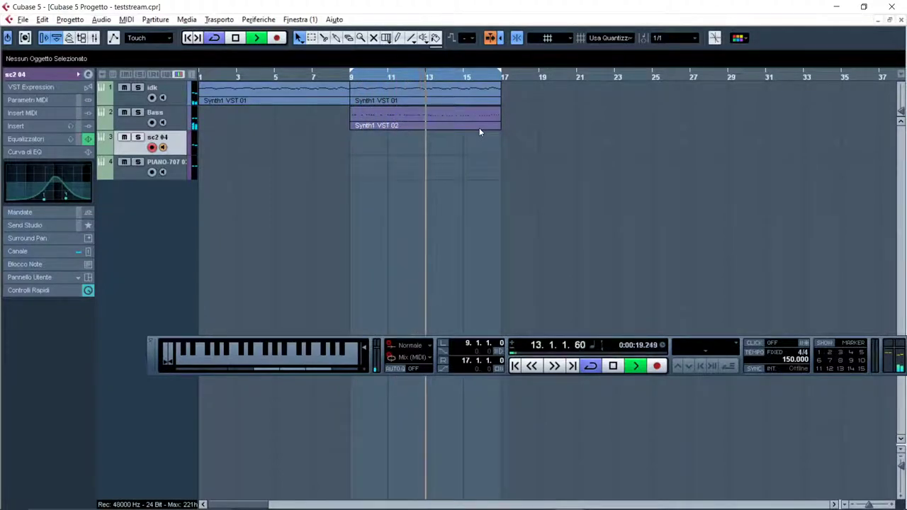
pyautogui.click(175, 177)
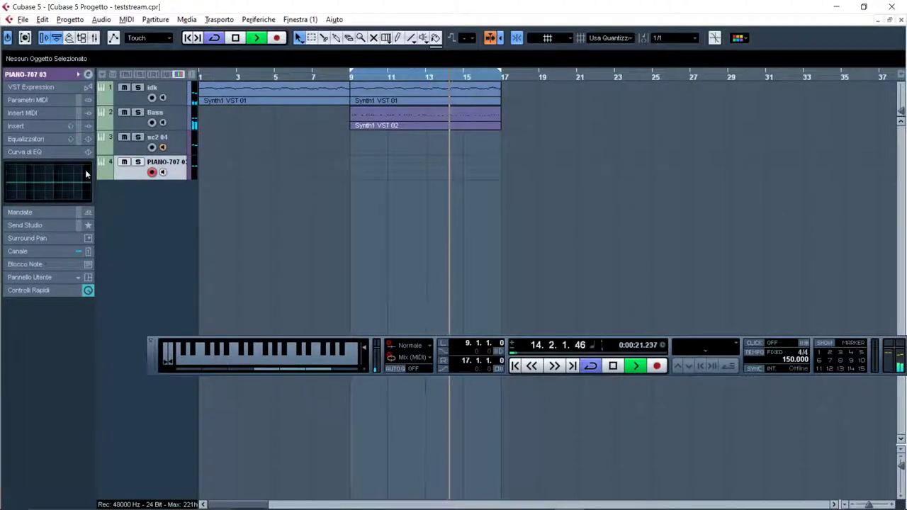
pyautogui.click(65, 75)
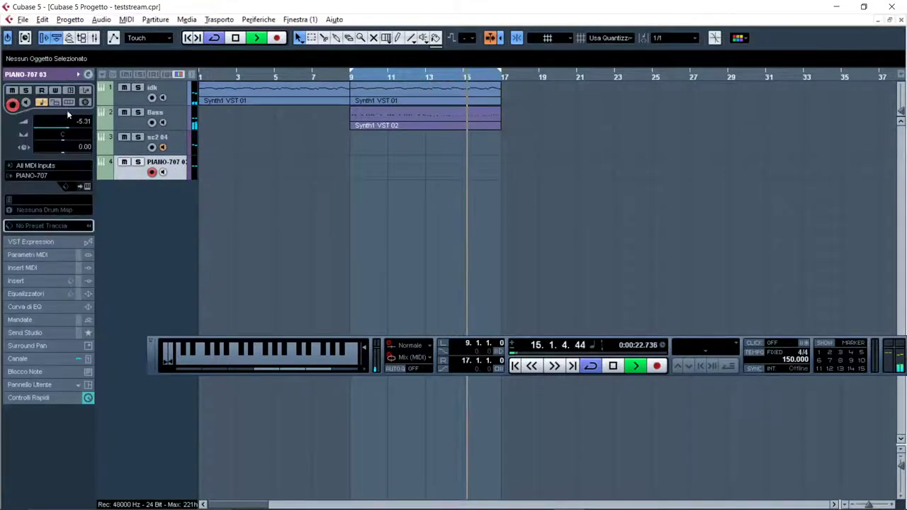
pyautogui.click(48, 174)
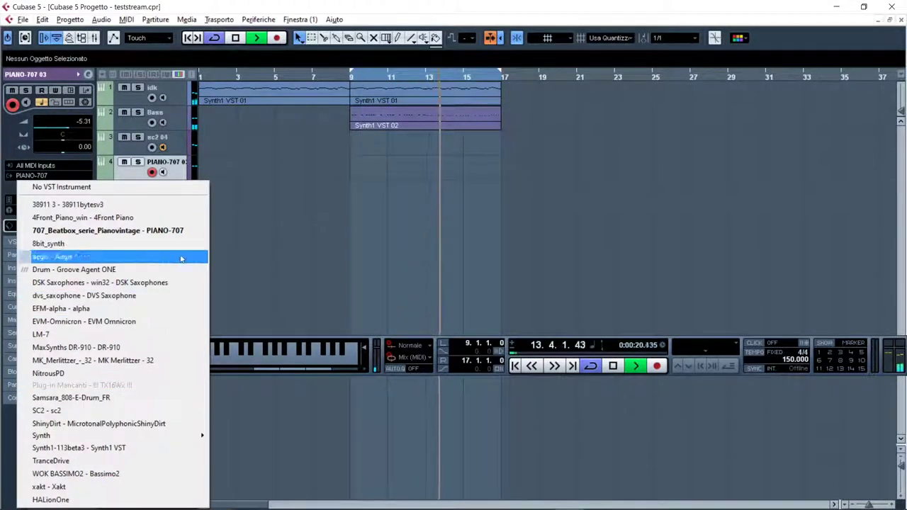
pyautogui.click(259, 287)
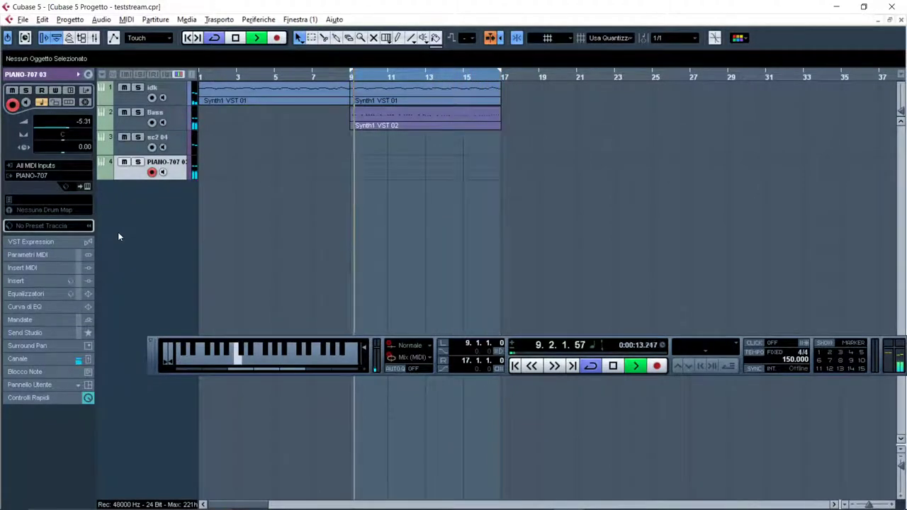
pyautogui.click(337, 76)
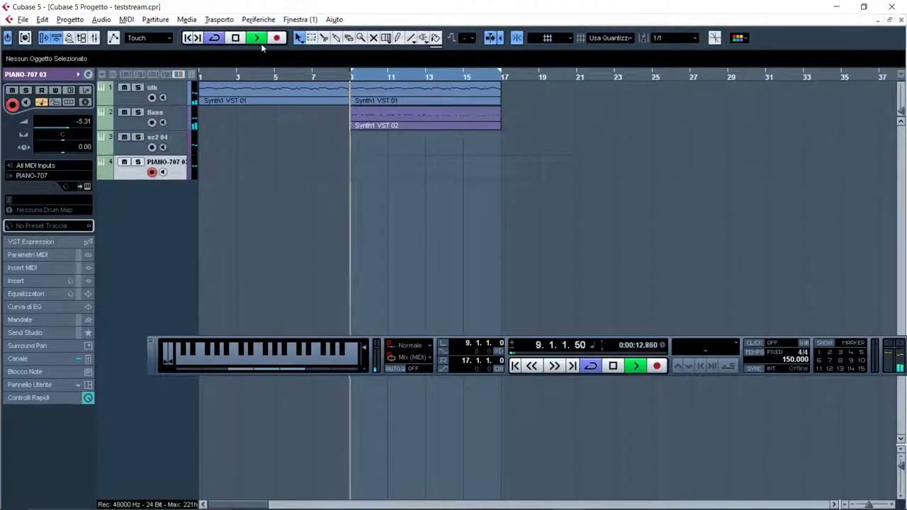
pyautogui.click(312, 77)
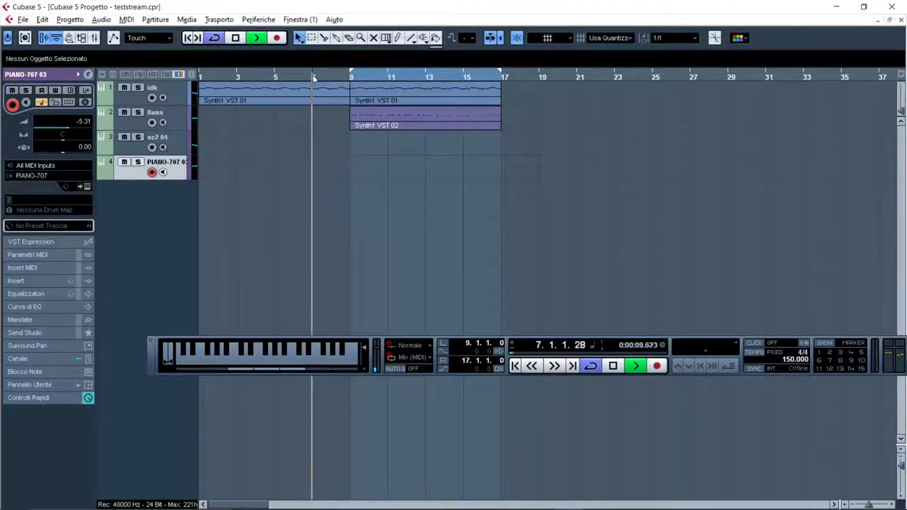
pyautogui.click(279, 44)
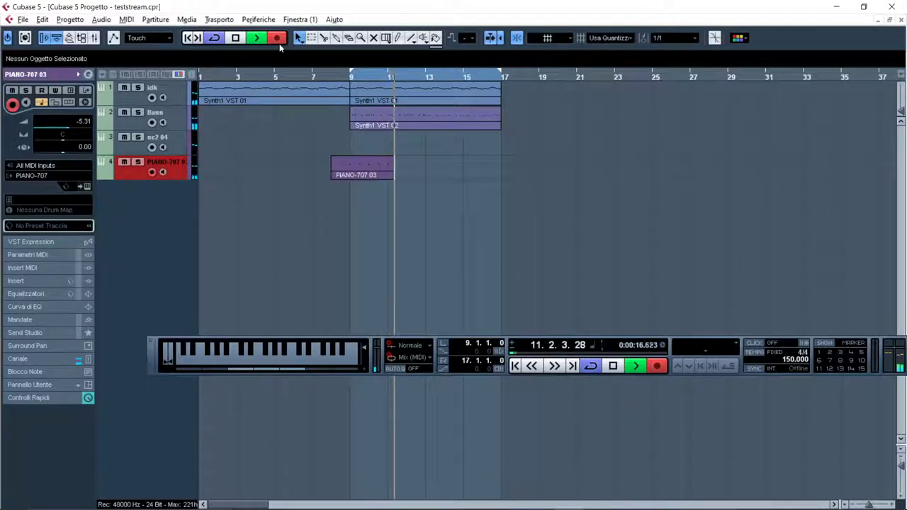
pyautogui.press('space')
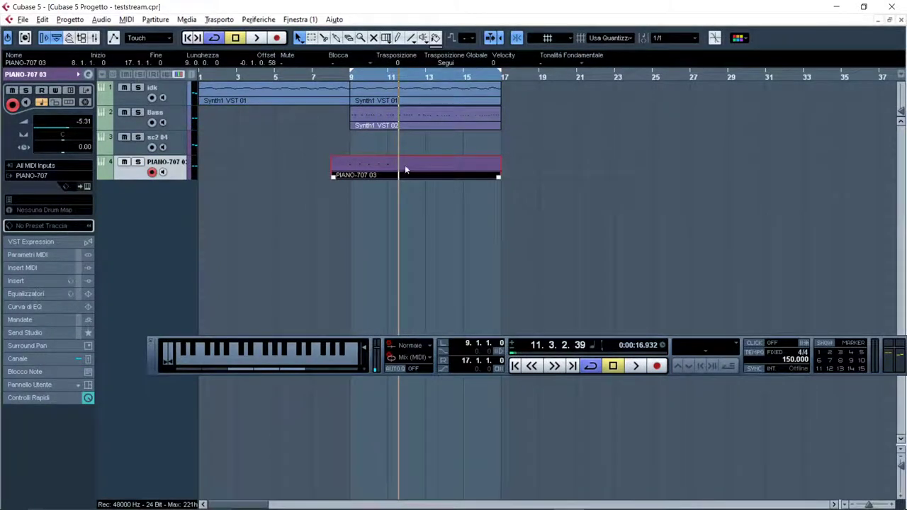
pyautogui.press('Delete')
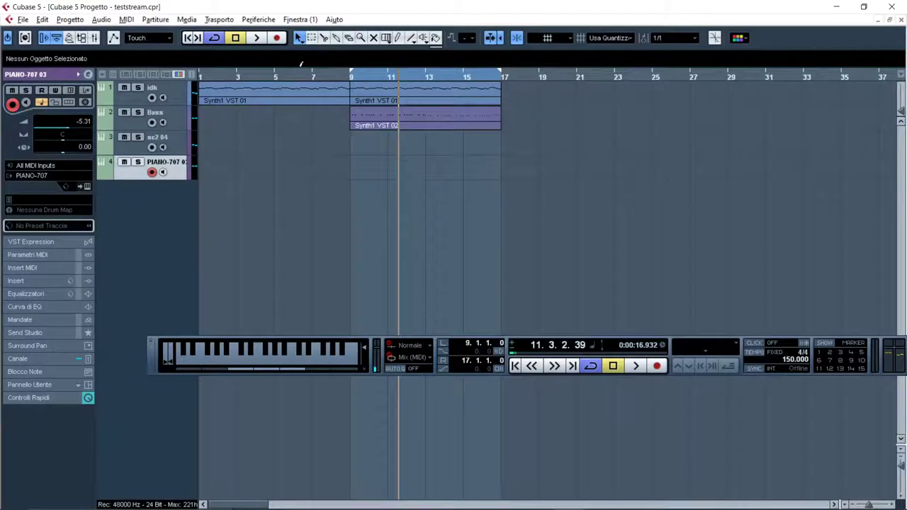
# Record a MIDI part on the PIANO-707 03 track starting from bar 7, and end the recording while playback continues.
pyautogui.click(316, 75)
pyautogui.click(279, 41)
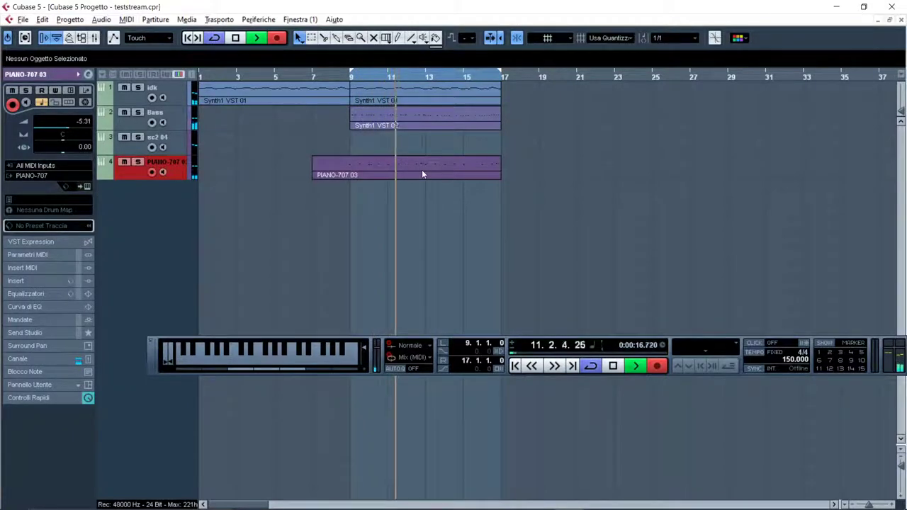
pyautogui.press('KP_Multiply')
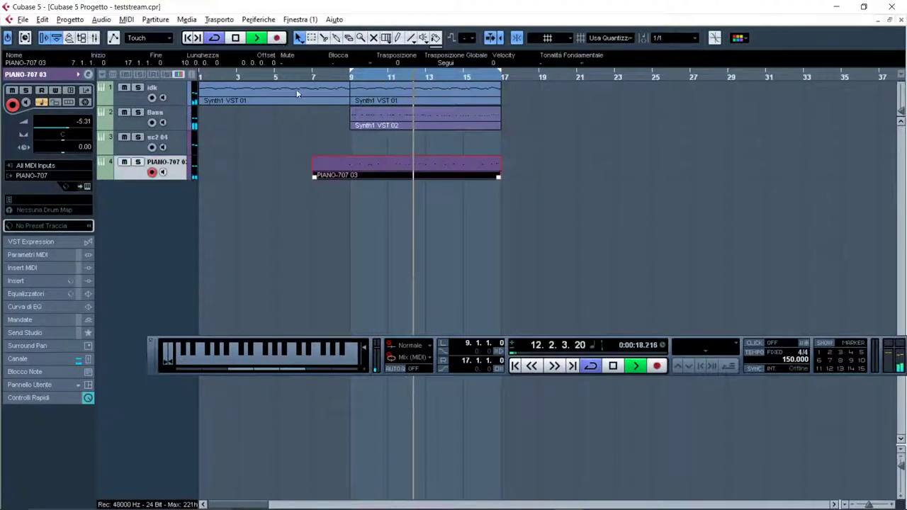
# Quantize the recorded PIANO-707 03 notes to 1/8 in the key editor and return to the project view.
pyautogui.doubleClick(357, 167)
pyautogui.scroll(-5, 526, 89)
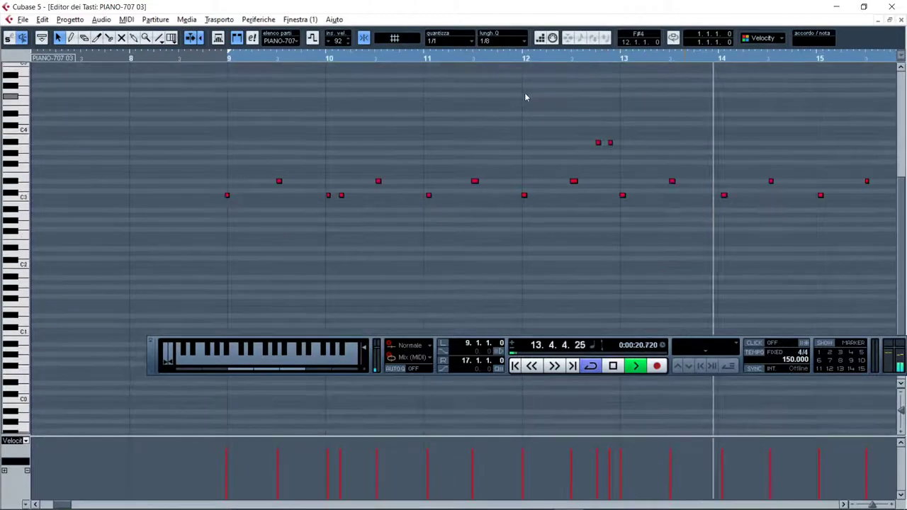
pyautogui.click(448, 40)
pyautogui.click(453, 93)
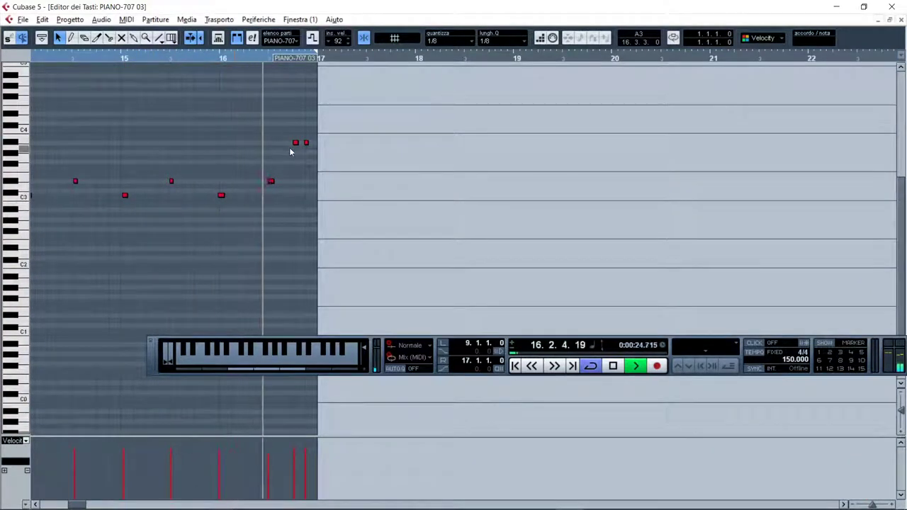
pyautogui.hotkey('alt', 'k')
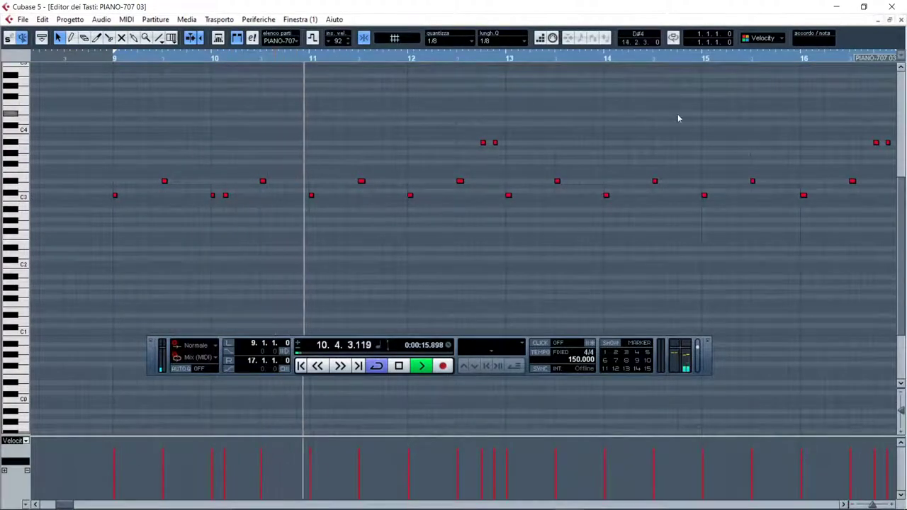
pyautogui.click(899, 20)
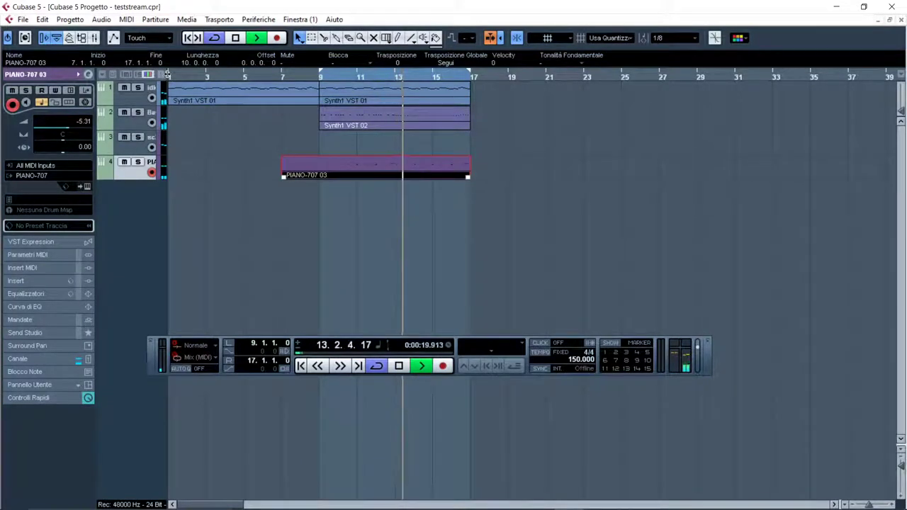
# Widen the track list, then enable distortion and chorus in the PIANO-707 instrument and turn their amounts down.
pyautogui.moveTo(167, 78); pyautogui.dragTo(197, 77)
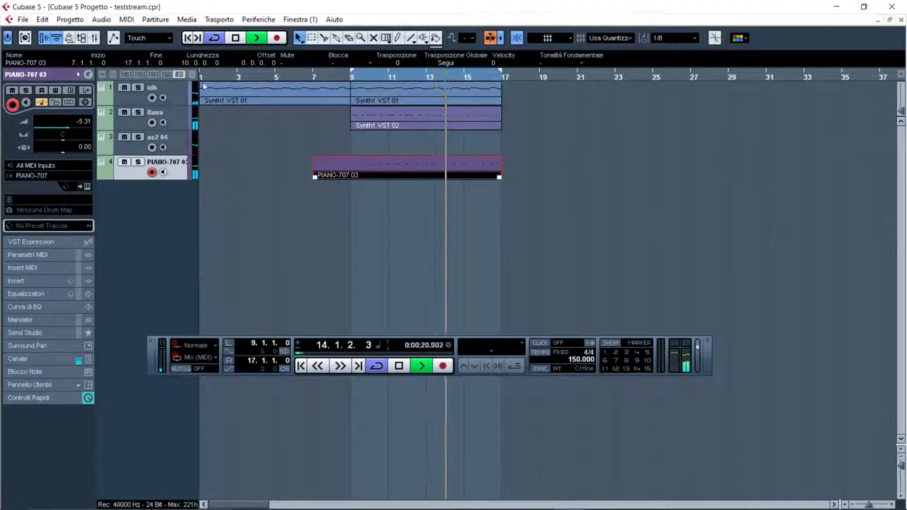
pyautogui.click(87, 186)
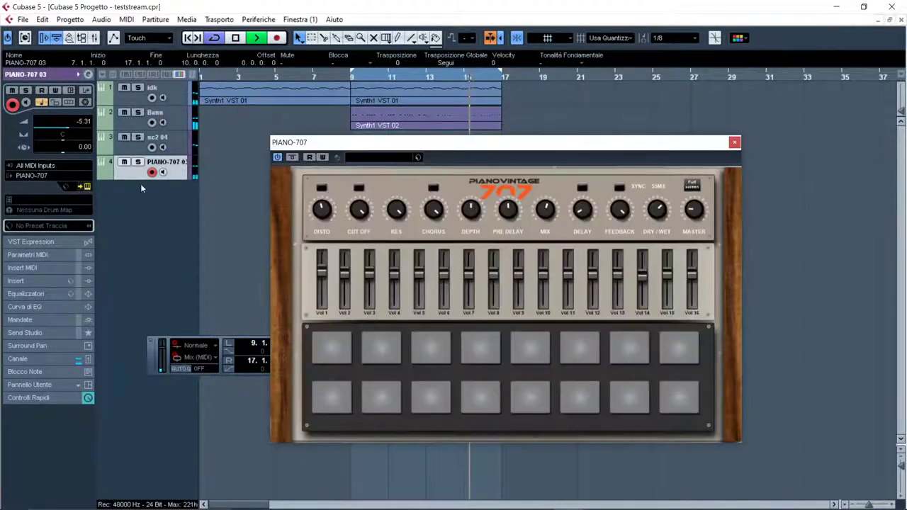
pyautogui.click(433, 190)
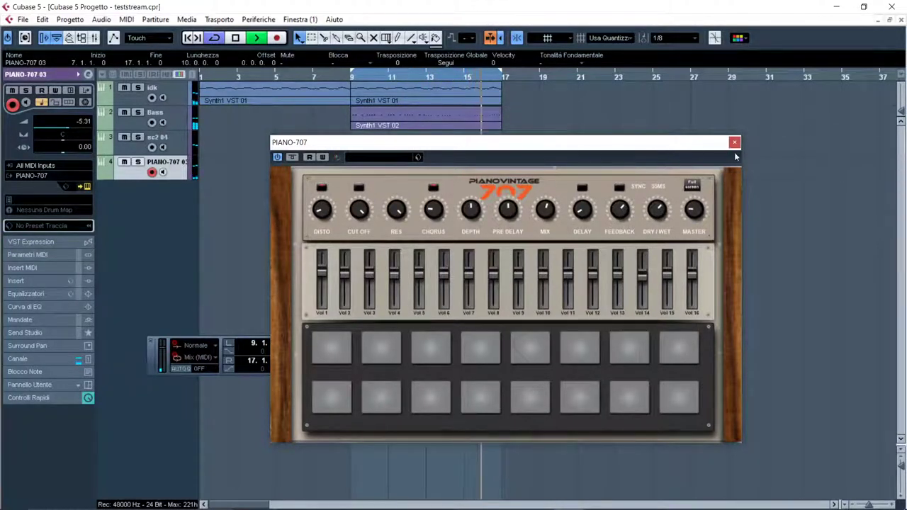
pyautogui.click(735, 142)
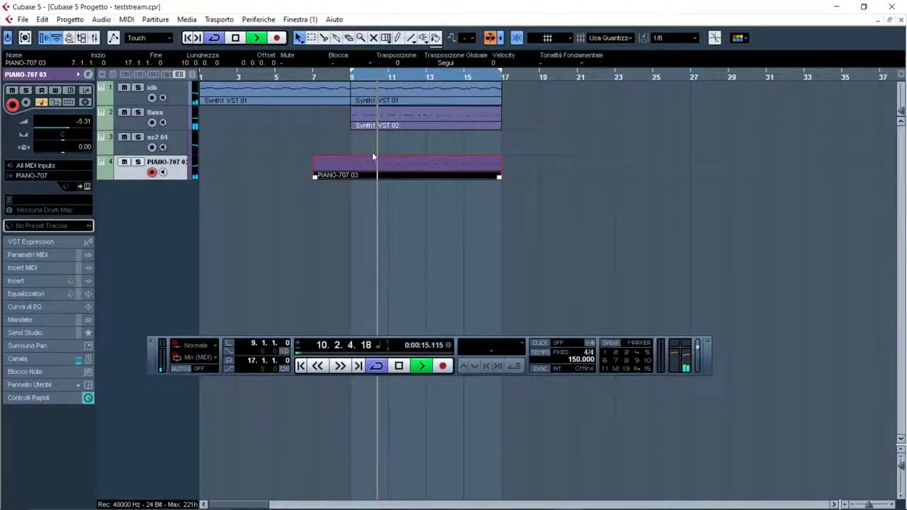
# Open the PIANO-707 03 part in the key editor and select all notes above the C3 row.
pyautogui.rightClick(173, 163)
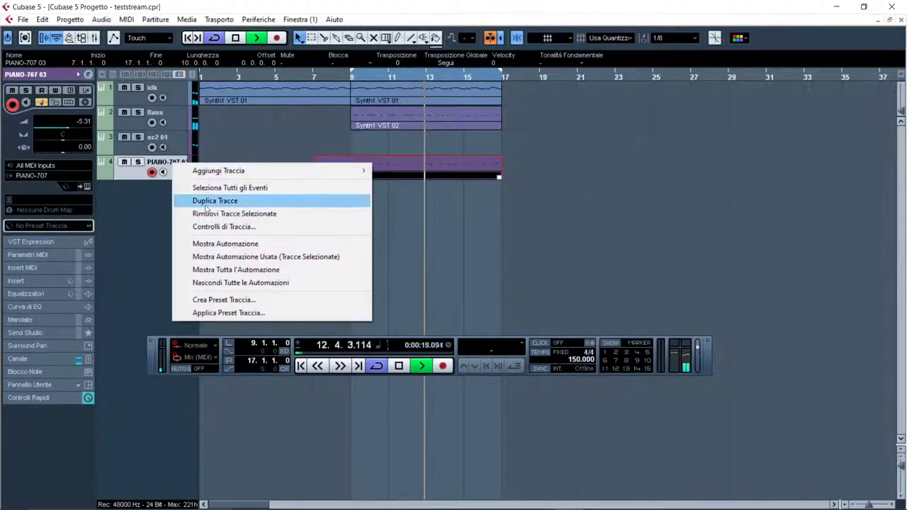
pyautogui.click(478, 223)
pyautogui.doubleClick(355, 162)
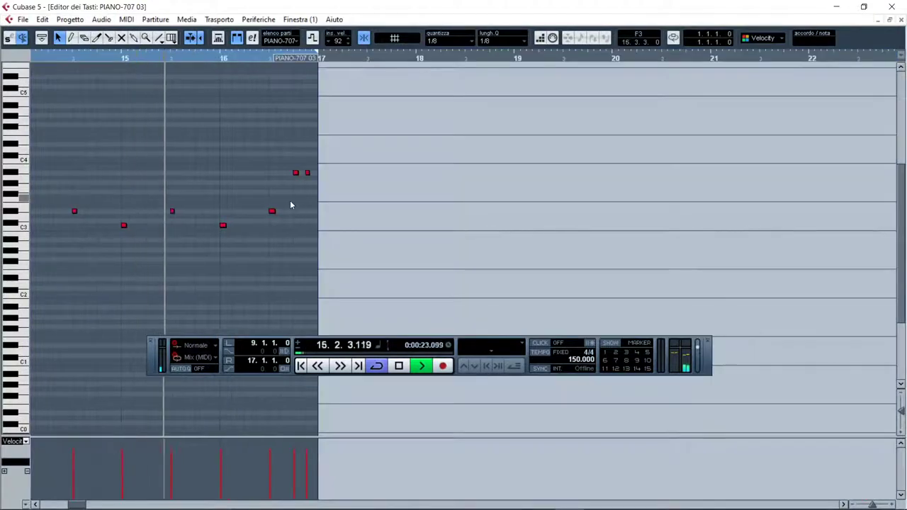
pyautogui.moveTo(78, 505); pyautogui.dragTo(74, 505)
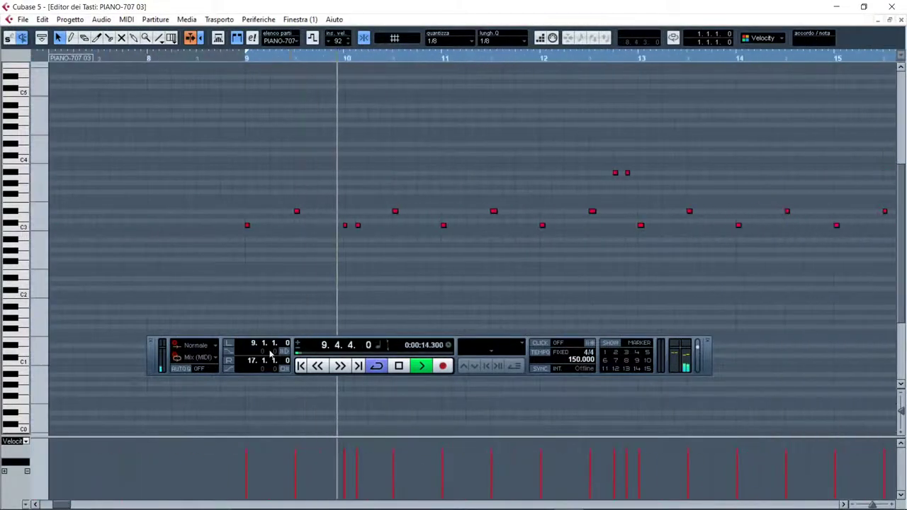
pyautogui.moveTo(277, 177); pyautogui.dragTo(811, 214)
# Extract the selected notes to a new track with the Logical Editor's Estrai function, and return to the project view.
pyautogui.click(42, 19)
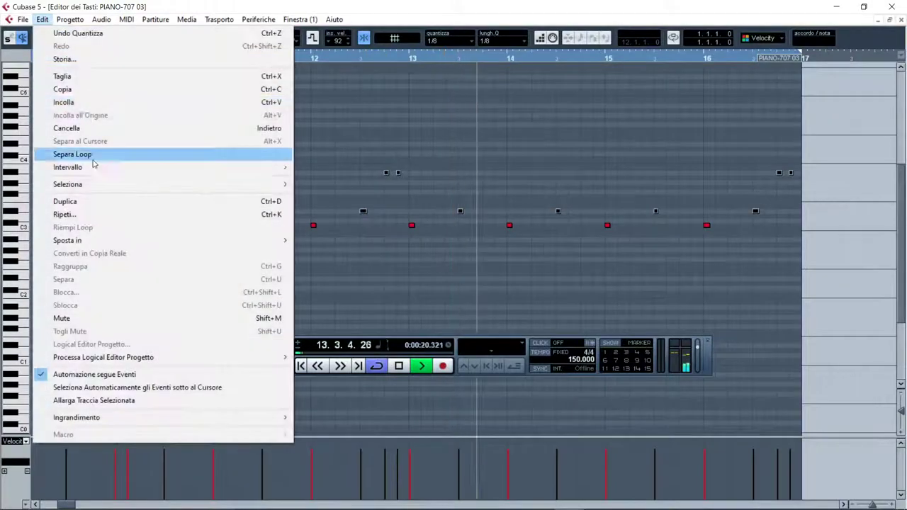
pyautogui.click(107, 20)
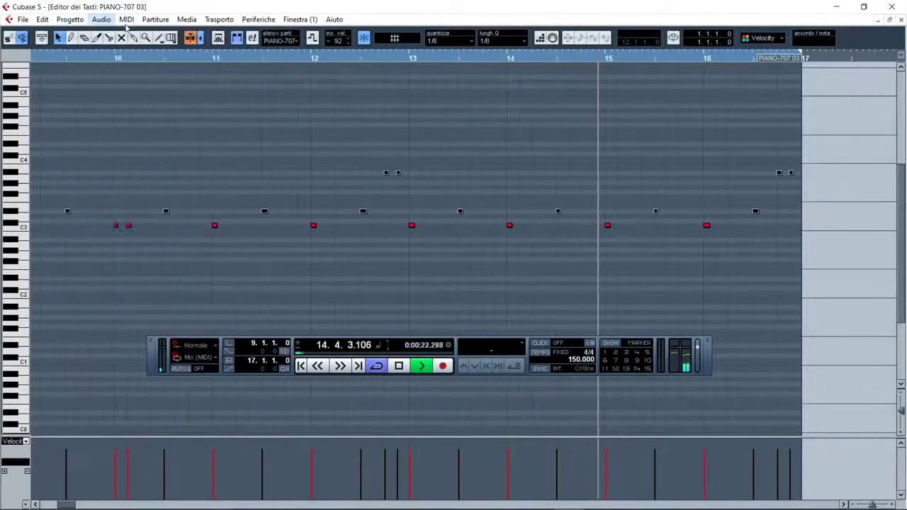
pyautogui.click(126, 19)
pyautogui.click(159, 267)
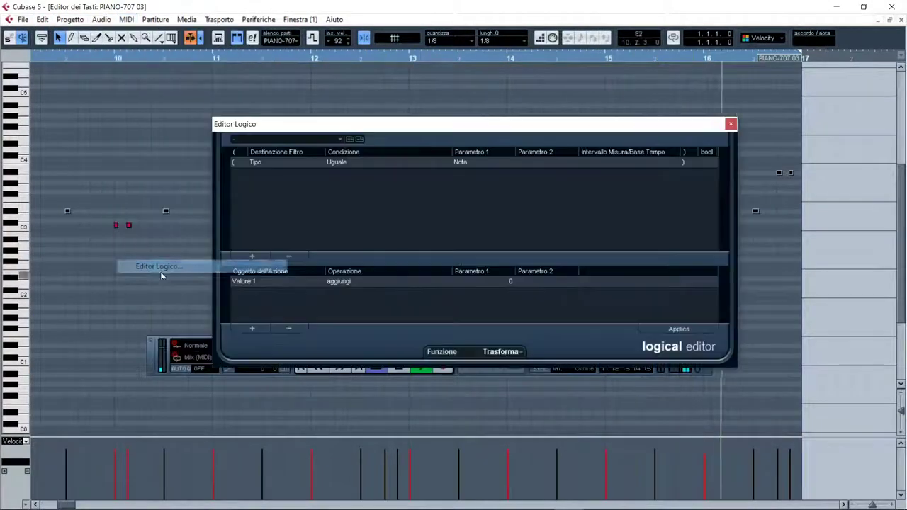
pyautogui.click(495, 351)
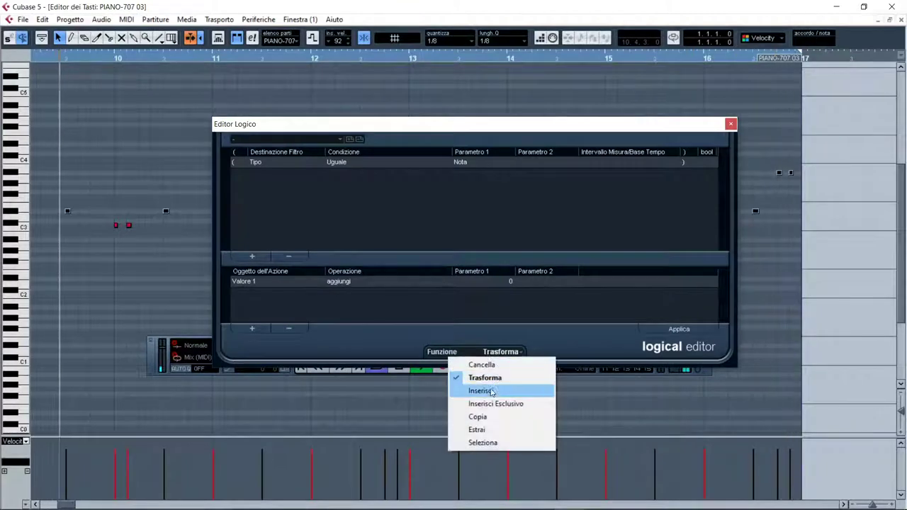
pyautogui.click(477, 429)
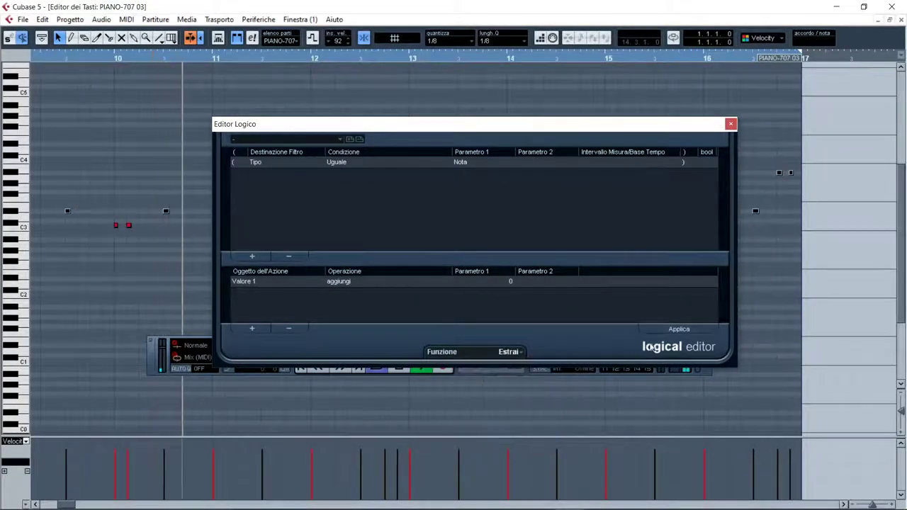
pyautogui.click(680, 329)
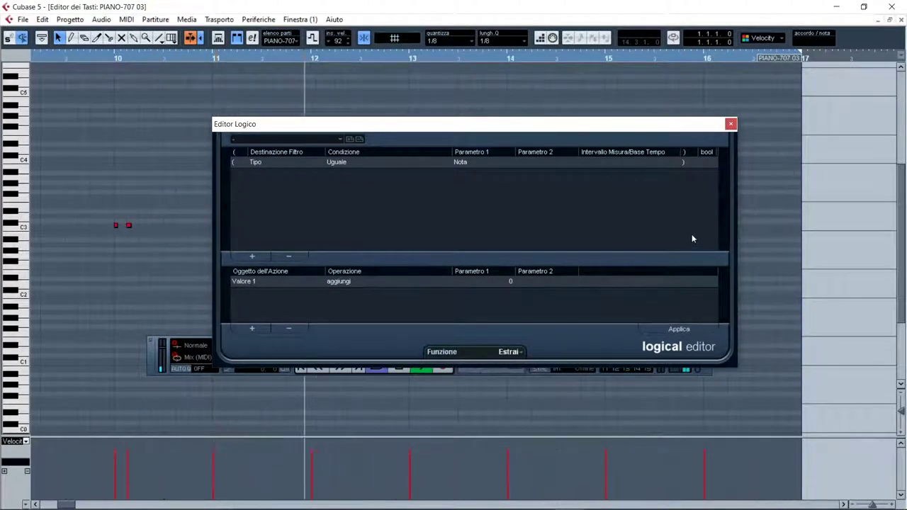
pyautogui.click(731, 124)
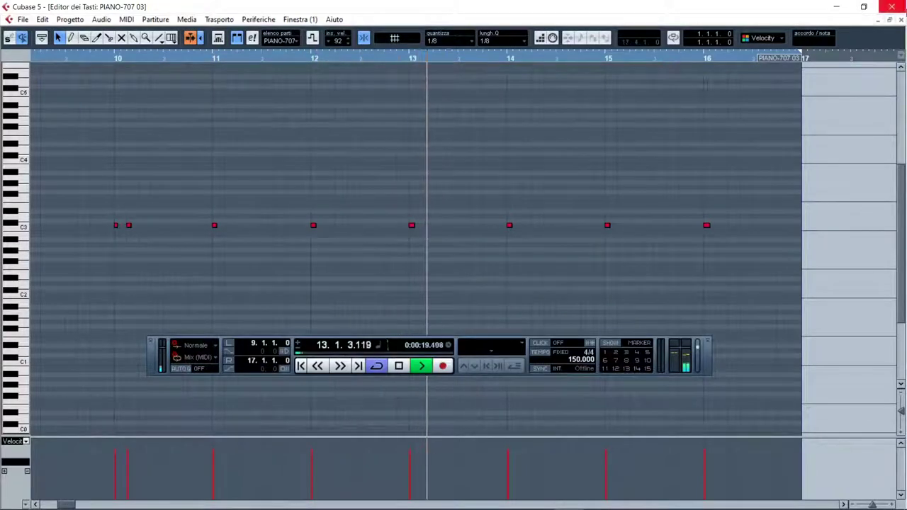
pyautogui.click(900, 19)
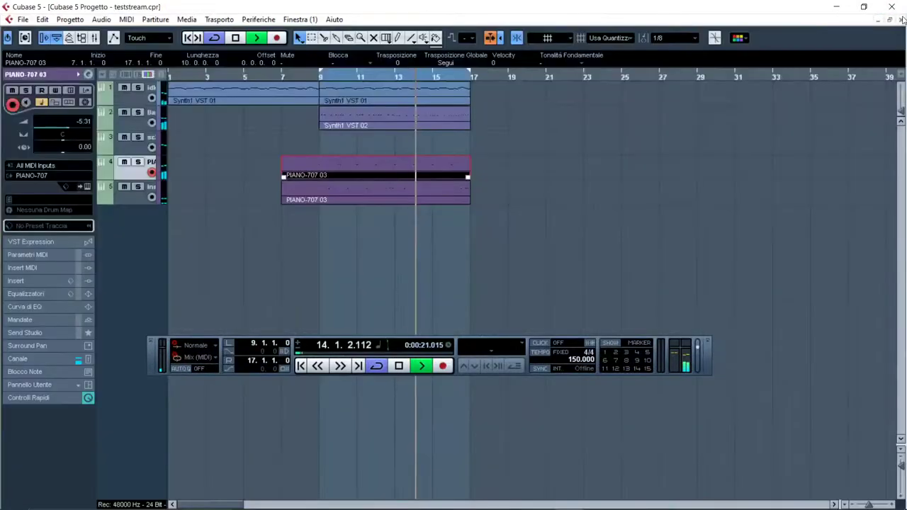
# Widen the track list and rename the PIANO-707 03 track as Kick.
pyautogui.moveTo(161, 85); pyautogui.dragTo(220, 107)
pyautogui.doubleClick(169, 162)
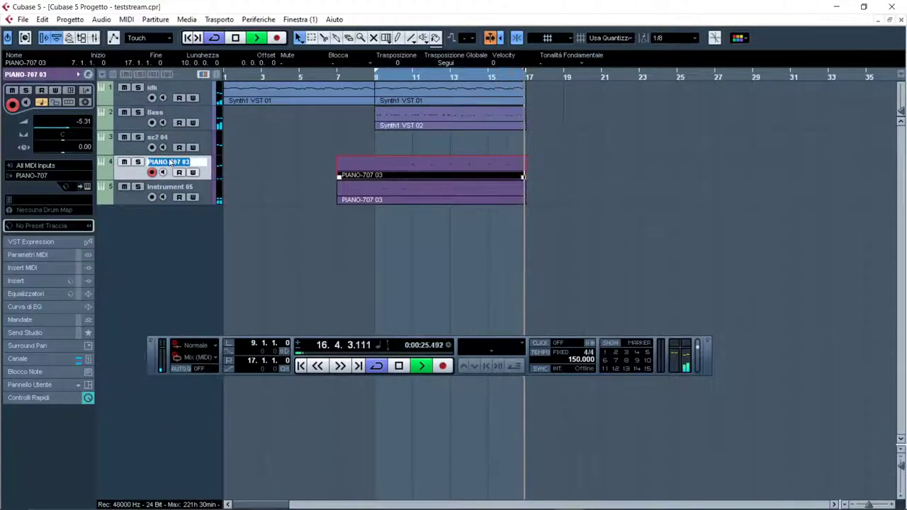
pyautogui.write('Kick')
pyautogui.press('Return')
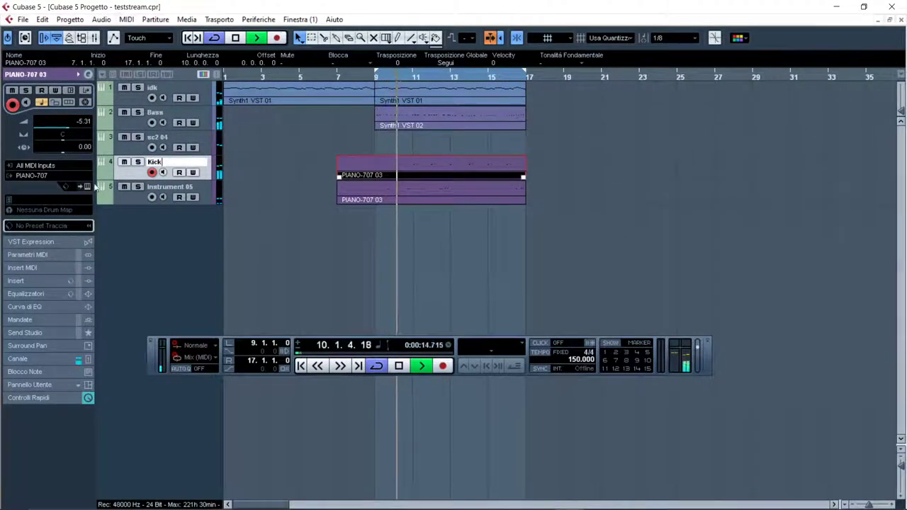
# Extract the highest-pitched notes of the Instrument 05 part to another track with the Logical Editor, and return to the project view.
pyautogui.doubleClick(395, 188)
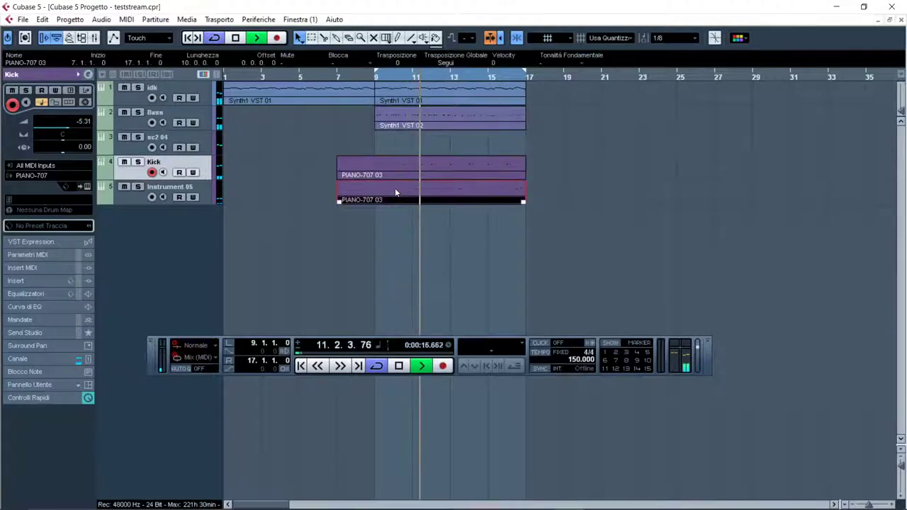
pyautogui.moveTo(486, 158); pyautogui.dragTo(815, 237)
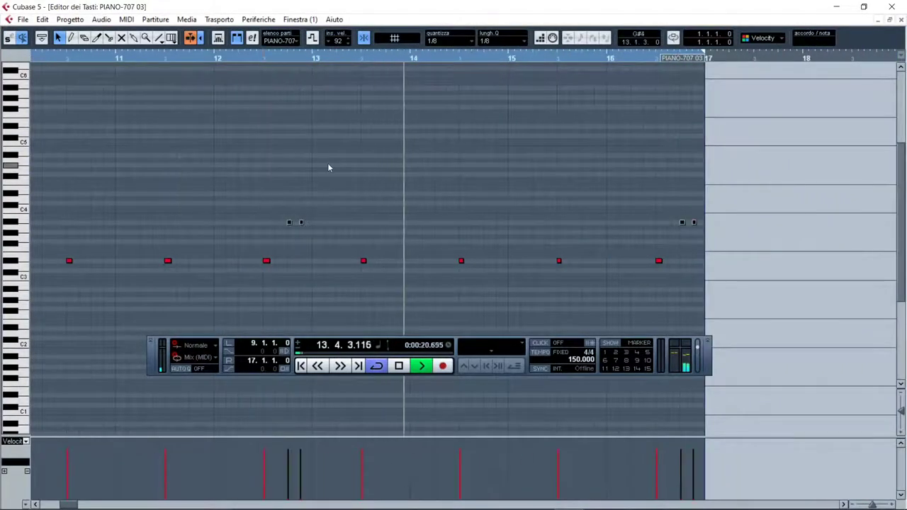
pyautogui.click(102, 19)
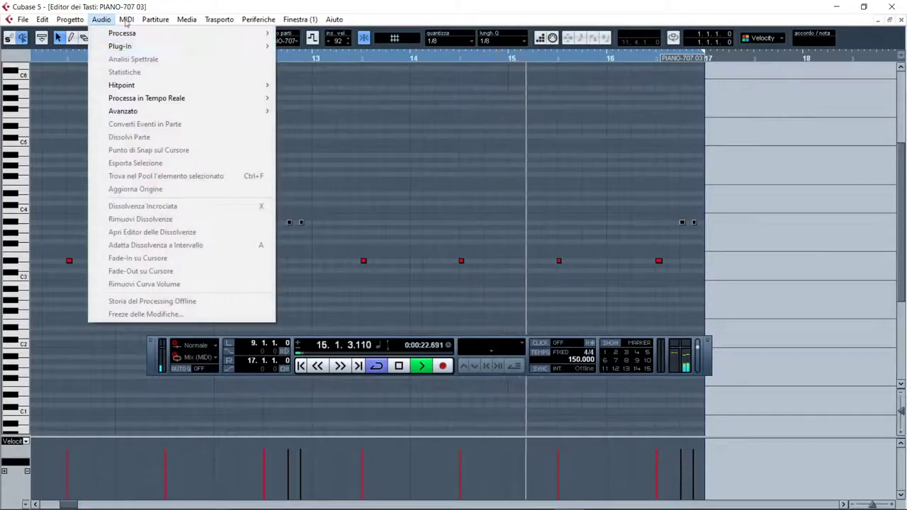
pyautogui.moveTo(128, 19)
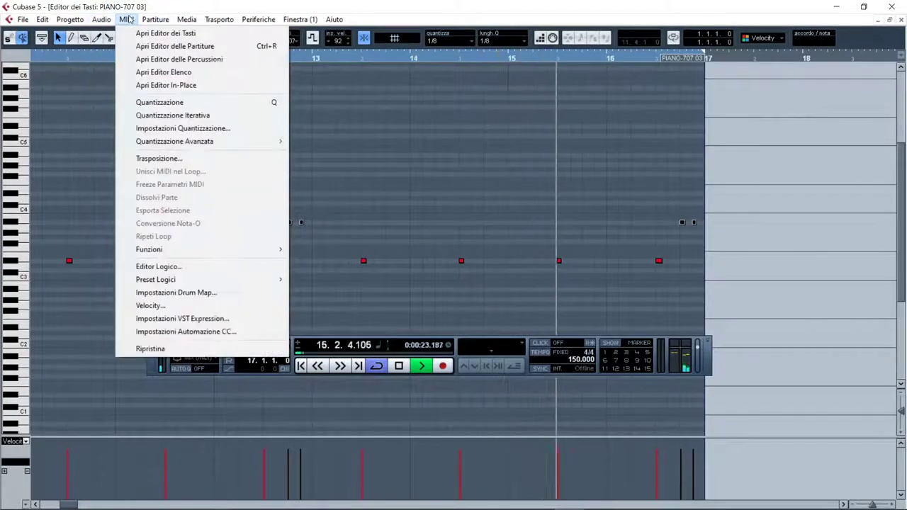
pyautogui.click(156, 267)
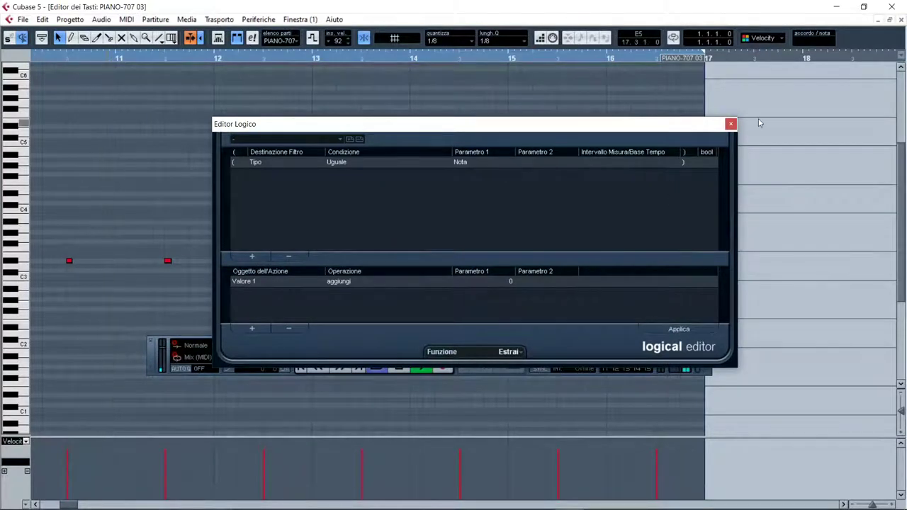
pyautogui.click(730, 124)
pyautogui.click(898, 20)
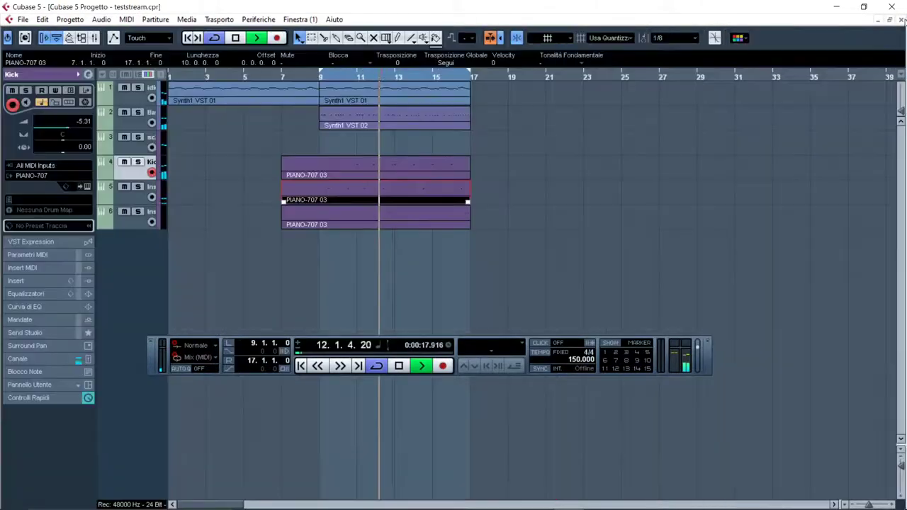
# Restart playback from bar 1, widen the track list, and rename Instrument 05 as Snare and Instrument 06 as Tom.
pyautogui.click(168, 76)
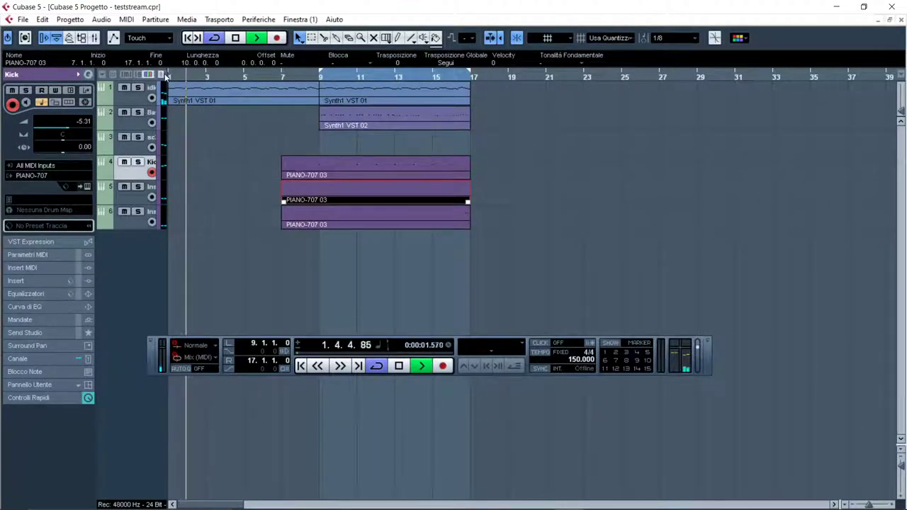
pyautogui.moveTo(164, 76); pyautogui.dragTo(255, 78)
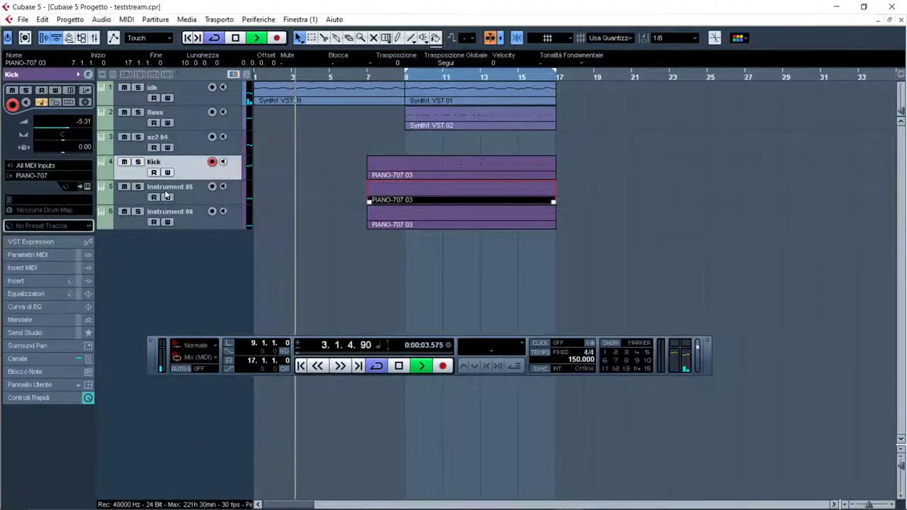
pyautogui.doubleClick(168, 187)
pyautogui.write('Snare')
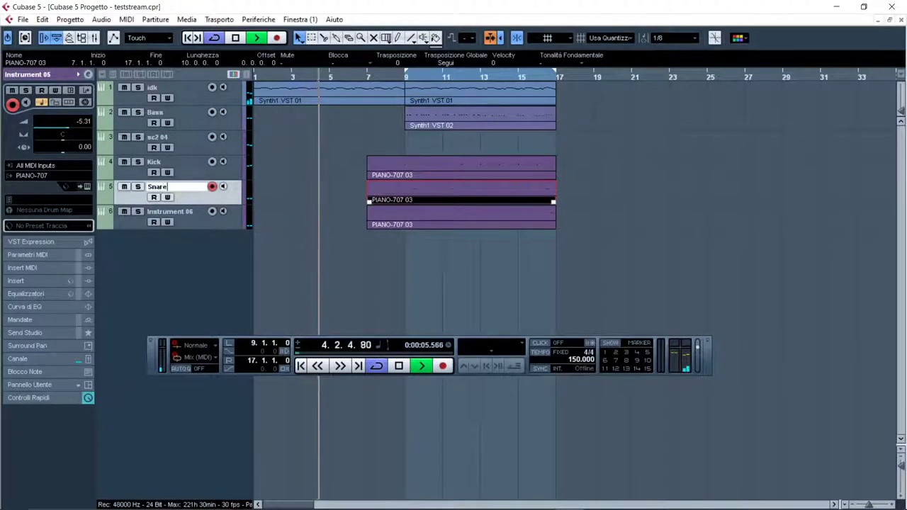
pyautogui.click(162, 214)
pyautogui.doubleClick(162, 212)
pyautogui.write('Tom')
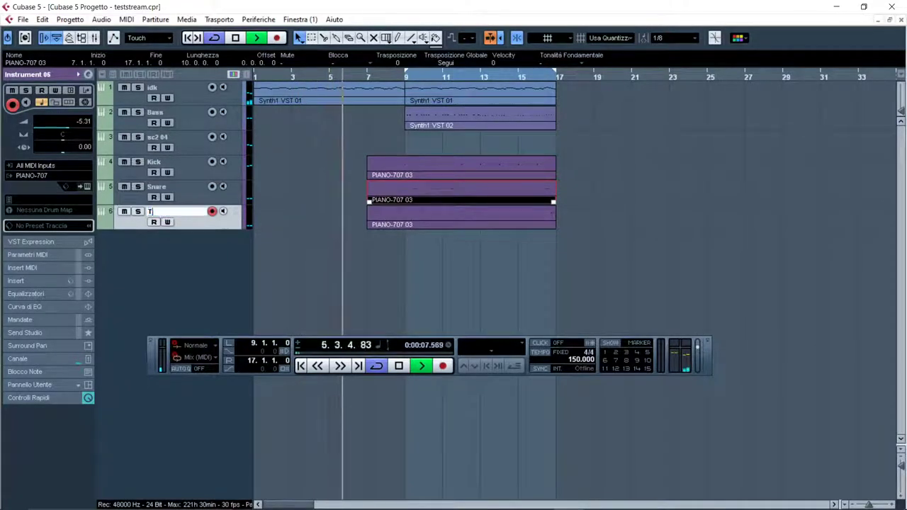
# Pan the Snare track to L40 and set the Kick track's volume to -15.54, checking and closing Kick's PIANO-707 instrument.
pyautogui.click(176, 184)
pyautogui.moveTo(66, 139); pyautogui.dragTo(52, 141)
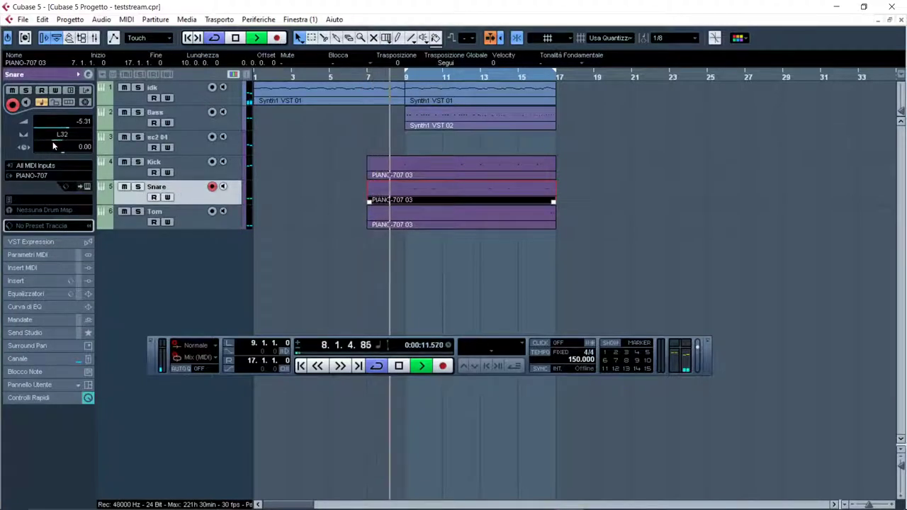
pyautogui.click(142, 157)
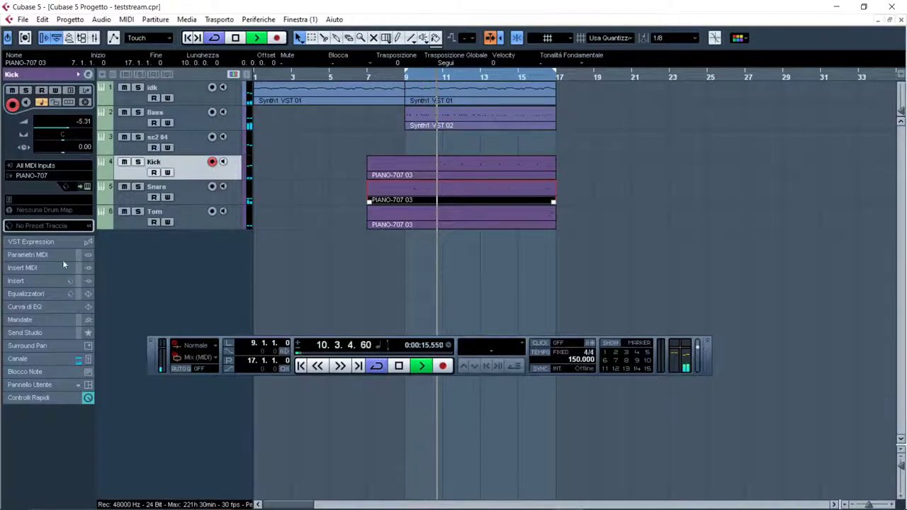
pyautogui.click(86, 186)
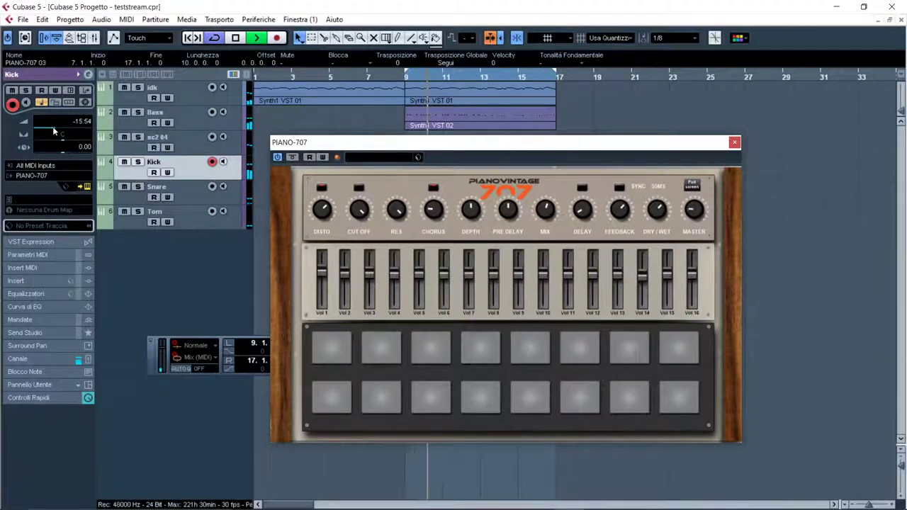
pyautogui.click(734, 144)
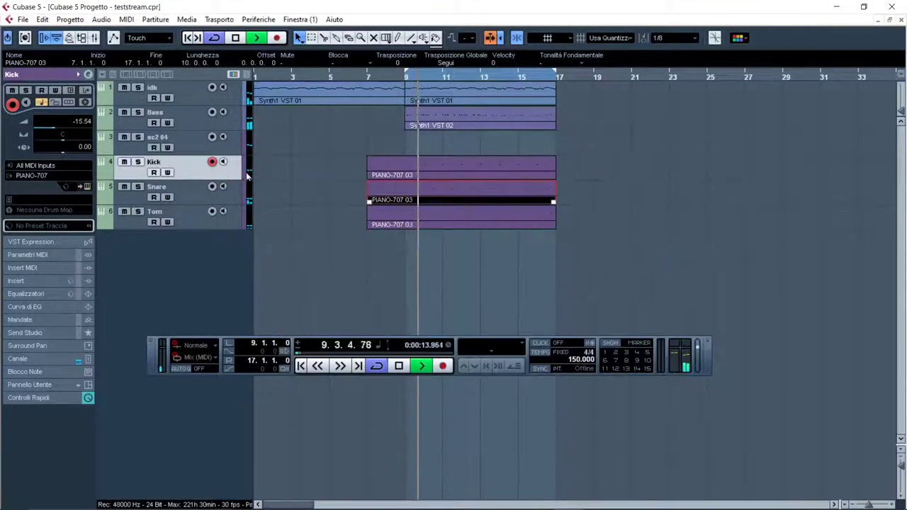
# Enable chorus in the Snare track's PIANO-707 instrument, and close its window.
pyautogui.click(192, 195)
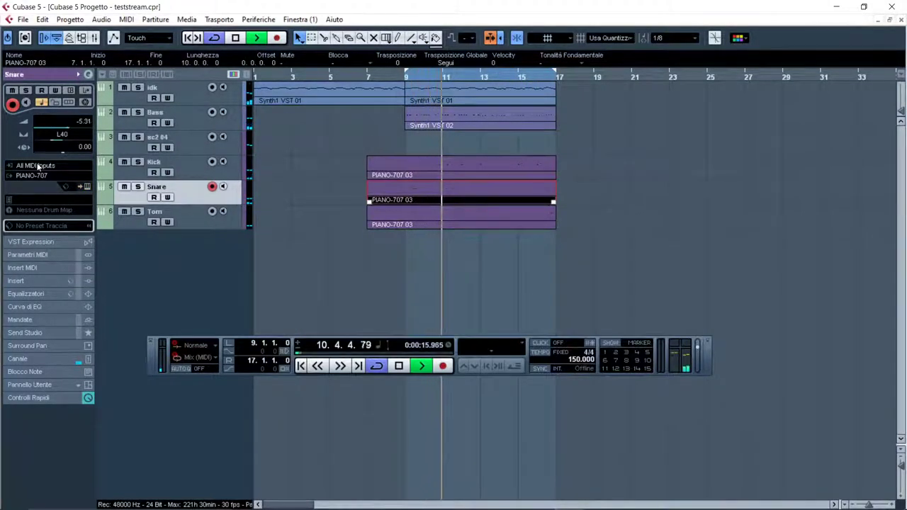
pyautogui.click(86, 186)
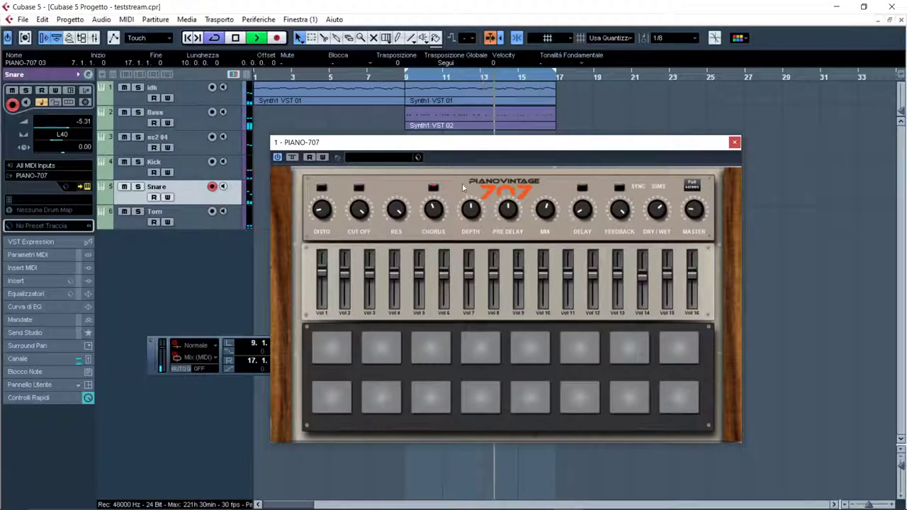
pyautogui.moveTo(444, 149); pyautogui.dragTo(461, 184)
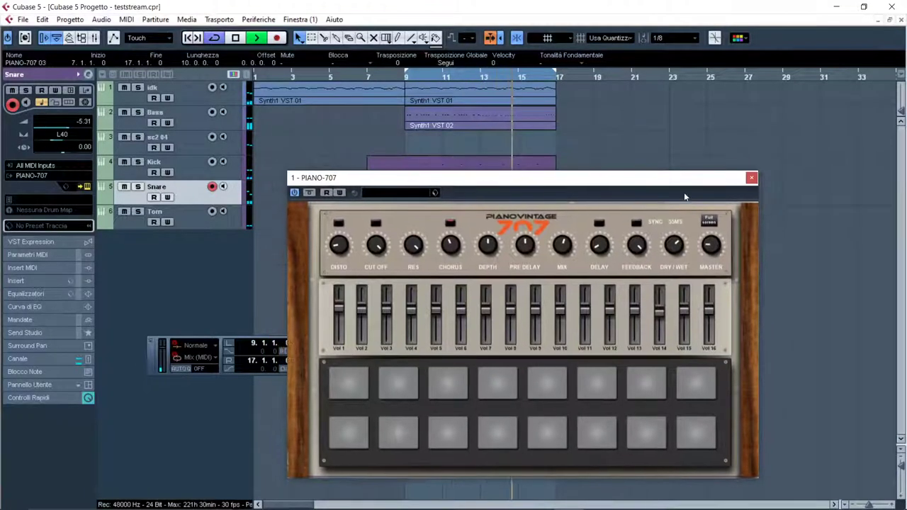
pyautogui.click(751, 178)
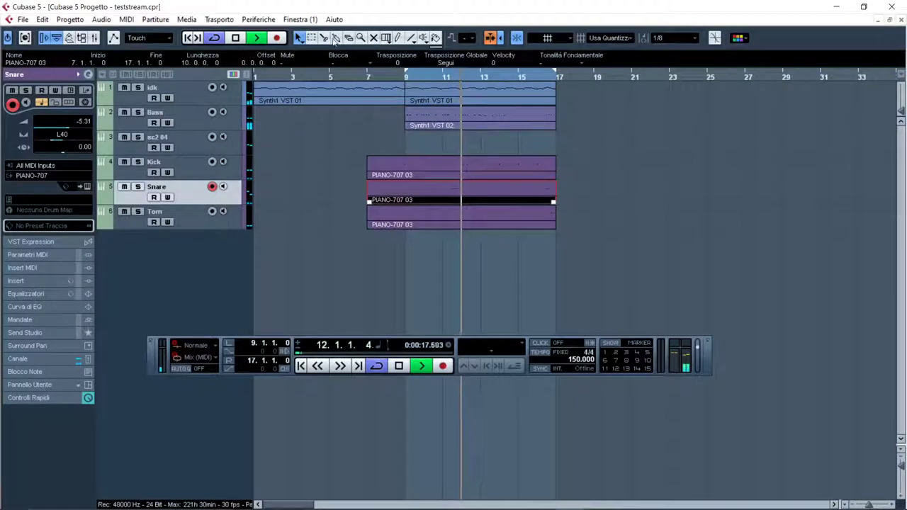
# Set the grid to 1/1, split the Kick, Snare and Tom parts at bar 9, and delete their pieces before it.
pyautogui.click(677, 37)
pyautogui.click(666, 47)
pyautogui.click(405, 170)
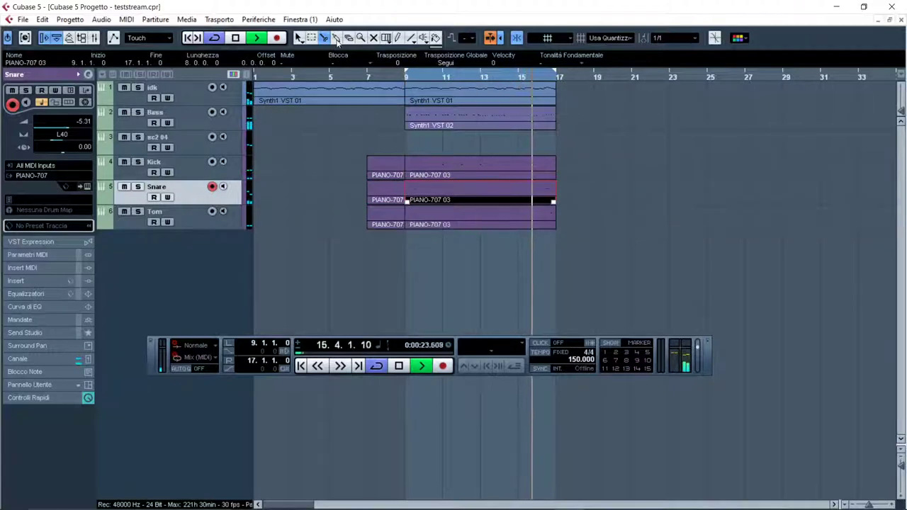
pyautogui.moveTo(356, 138); pyautogui.dragTo(390, 225)
pyautogui.press('Delete')
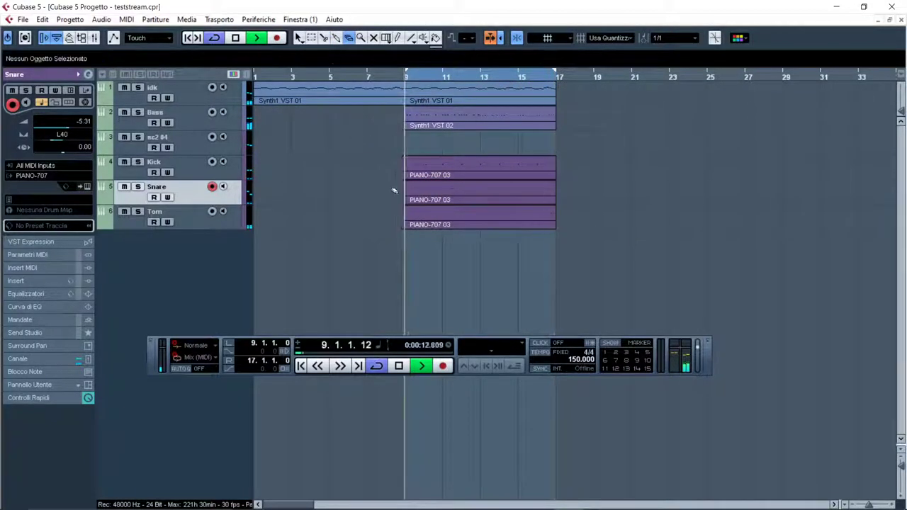
# Stop playback and play the arrangement again from bar 1.
pyautogui.press('space')
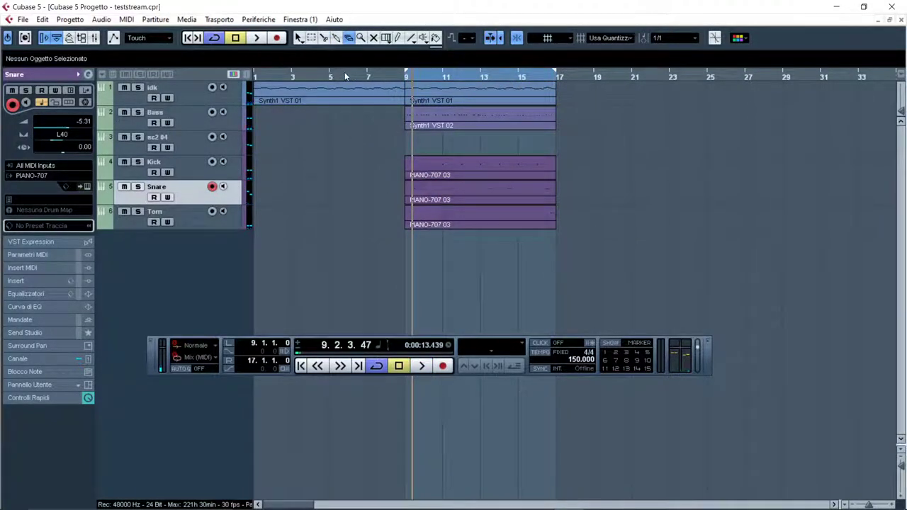
pyautogui.click(269, 75)
pyautogui.press('space')
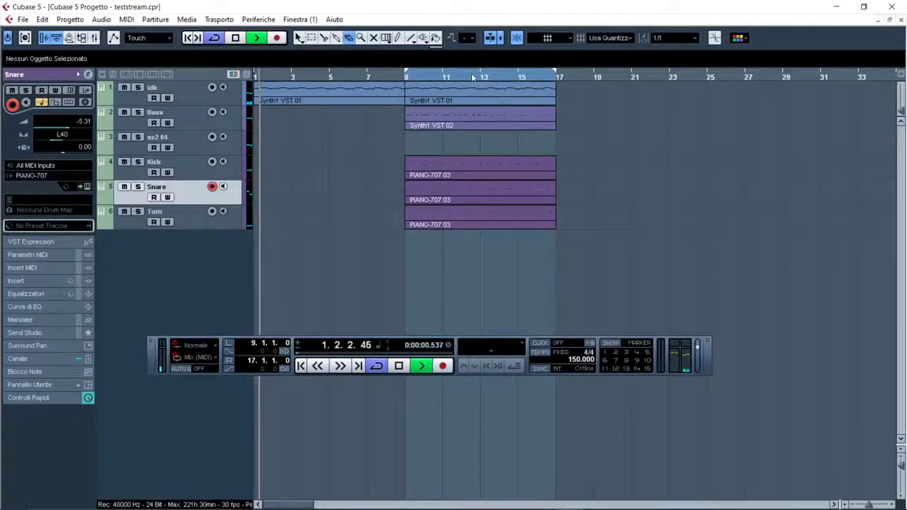
# Loop bars 1 to 9 and open the idk track's Synth1 instrument.
pyautogui.moveTo(436, 74); pyautogui.dragTo(284, 73)
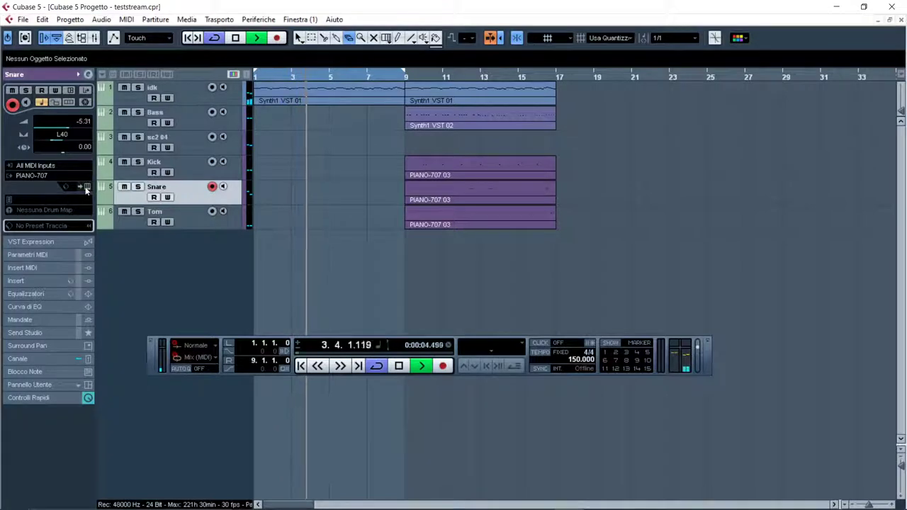
pyautogui.click(174, 85)
pyautogui.click(86, 187)
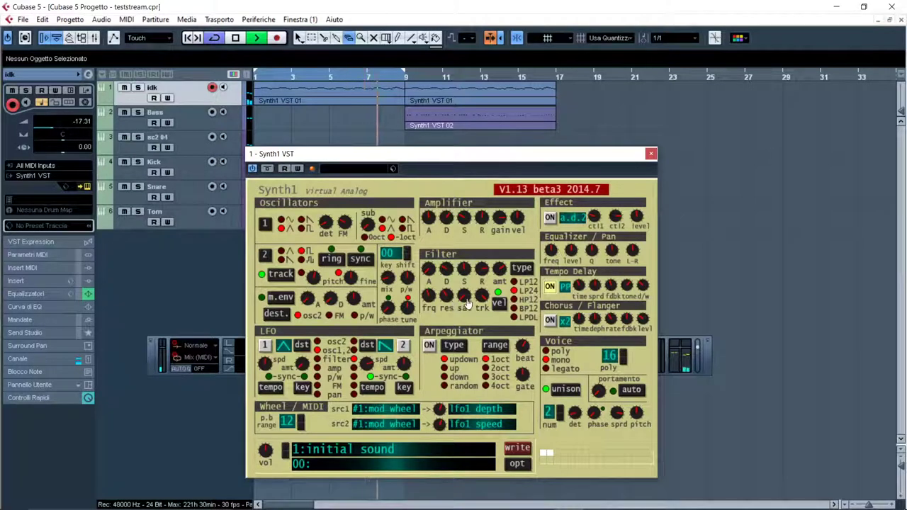
# Adjust the filter saturation, oscillator 2 fine tuning and unison detune in the idk track's Synth1.
pyautogui.moveTo(468, 303)
pyautogui.mouseDown()
pyautogui.moveTo(473, 330)
pyautogui.moveTo(473, 318)
pyautogui.mouseUp()
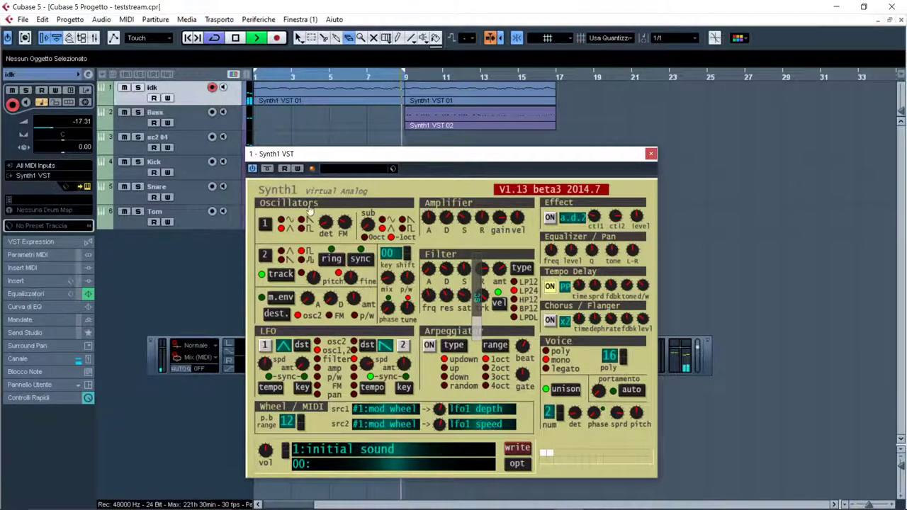
pyautogui.moveTo(362, 225)
pyautogui.mouseDown()
pyautogui.moveTo(364, 238)
pyautogui.moveTo(360, 227)
pyautogui.moveTo(354, 240)
pyautogui.mouseUp()
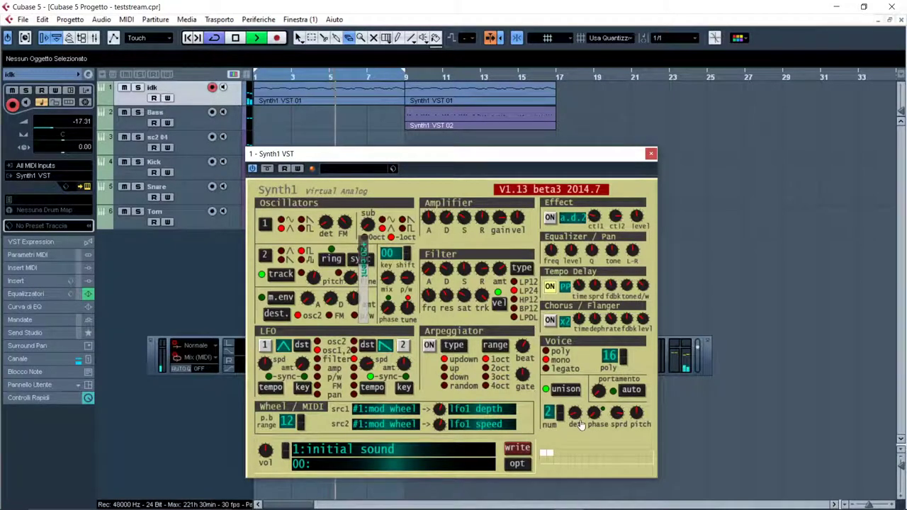
pyautogui.moveTo(579, 422); pyautogui.dragTo(590, 455)
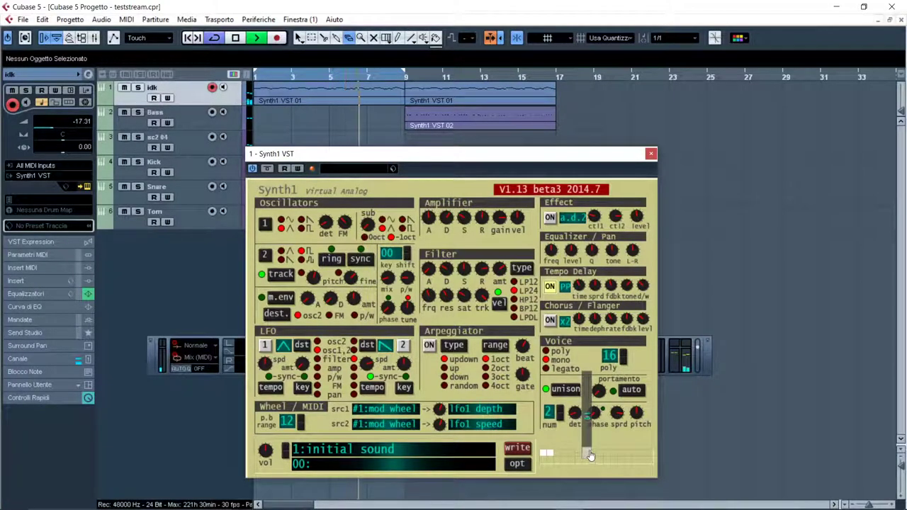
# Adjust the oscillator 1 detune and the filter and amplifier attack in the idk track's Synth1.
pyautogui.moveTo(325, 222); pyautogui.dragTo(342, 265)
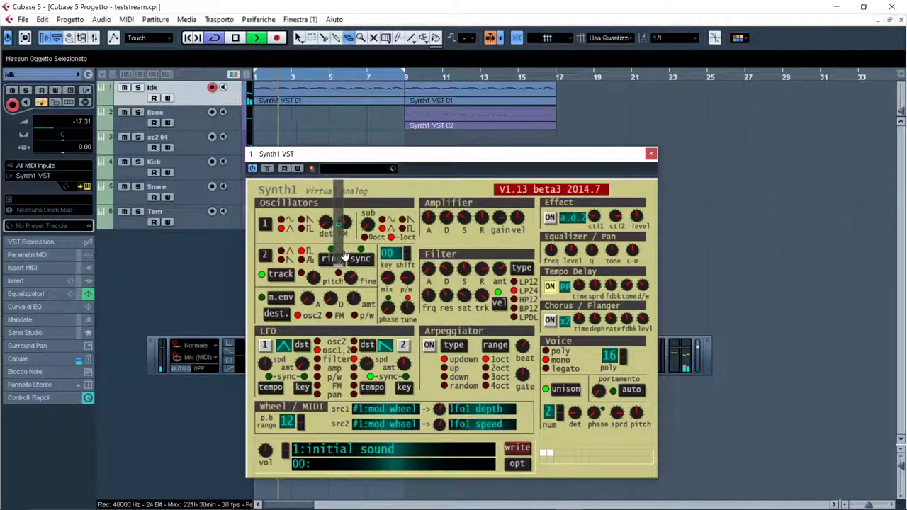
pyautogui.moveTo(496, 273)
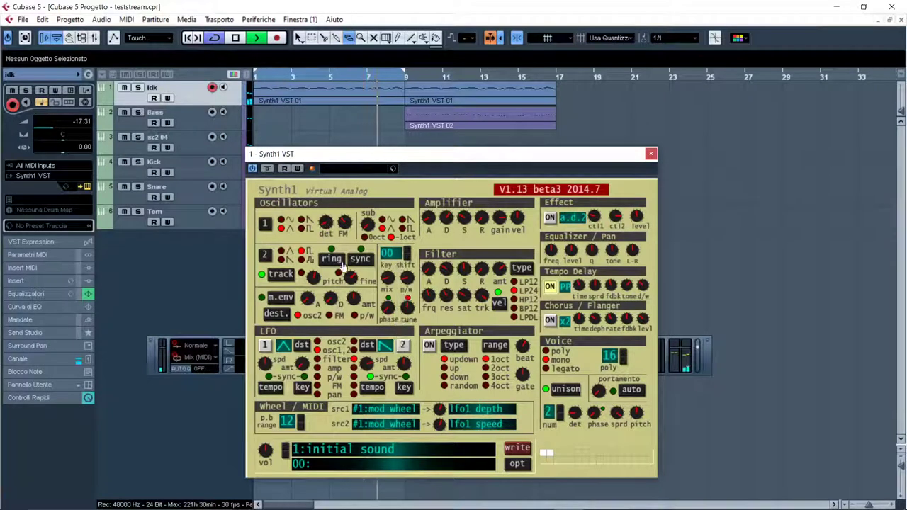
pyautogui.moveTo(328, 223); pyautogui.dragTo(337, 259)
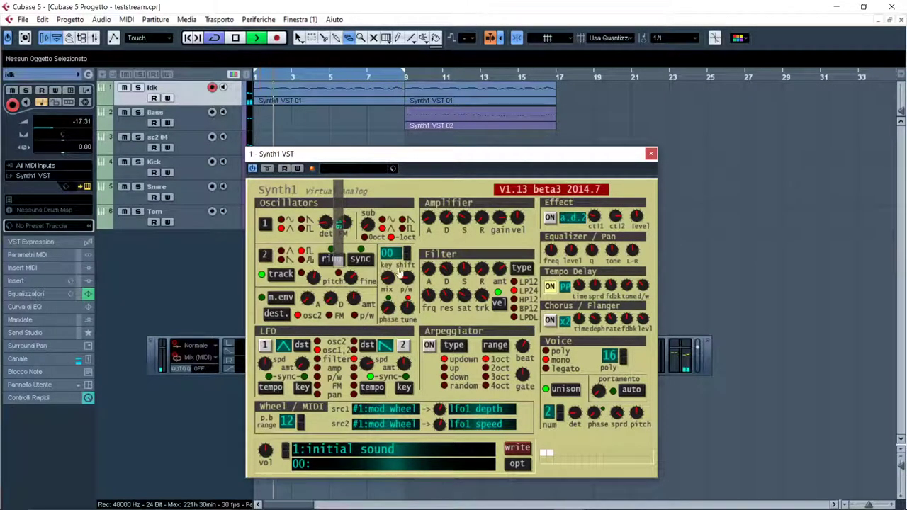
pyautogui.moveTo(445, 269)
pyautogui.mouseDown()
pyautogui.moveTo(441, 290)
pyautogui.moveTo(445, 275)
pyautogui.mouseUp()
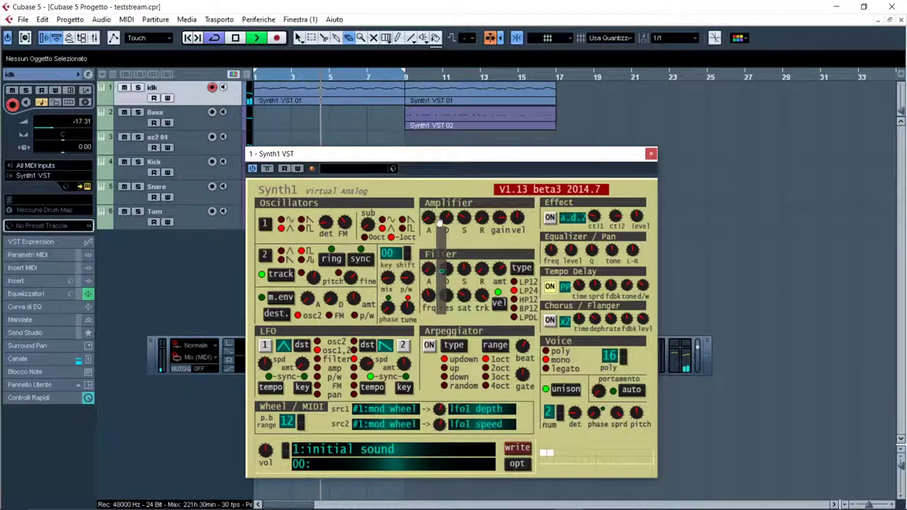
pyautogui.moveTo(445, 217); pyautogui.dragTo(445, 236)
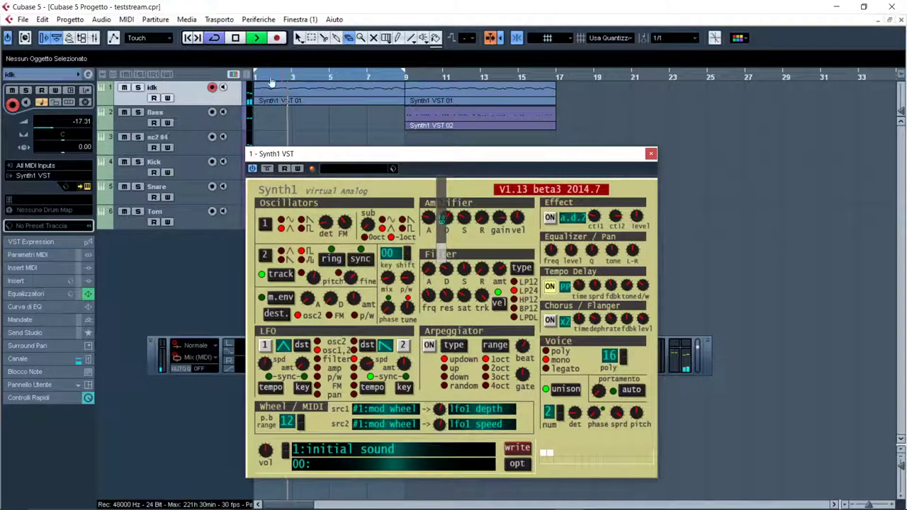
# Continue playback from bar 9 and loop bars 9 to 17, with the Synth1 window moved clear of the tracks.
pyautogui.click(406, 76)
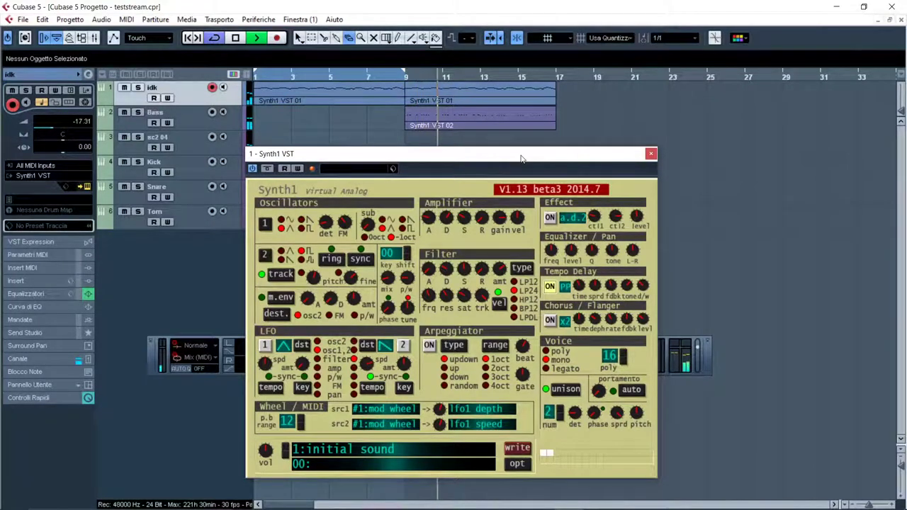
pyautogui.moveTo(521, 159); pyautogui.dragTo(512, 303)
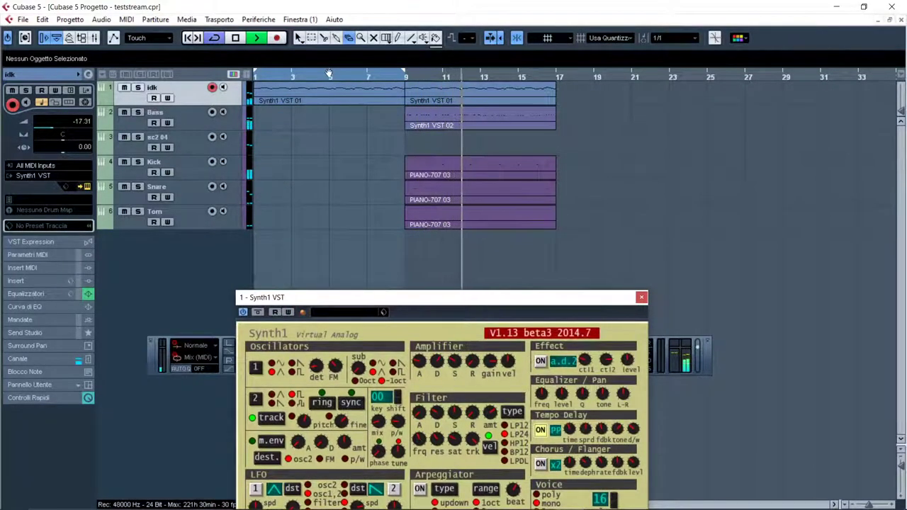
pyautogui.moveTo(329, 73); pyautogui.dragTo(479, 75)
# Open the Bass track's Synth1 instrument and adjust its oscillator 1 detune and filter frequency.
pyautogui.click(188, 118)
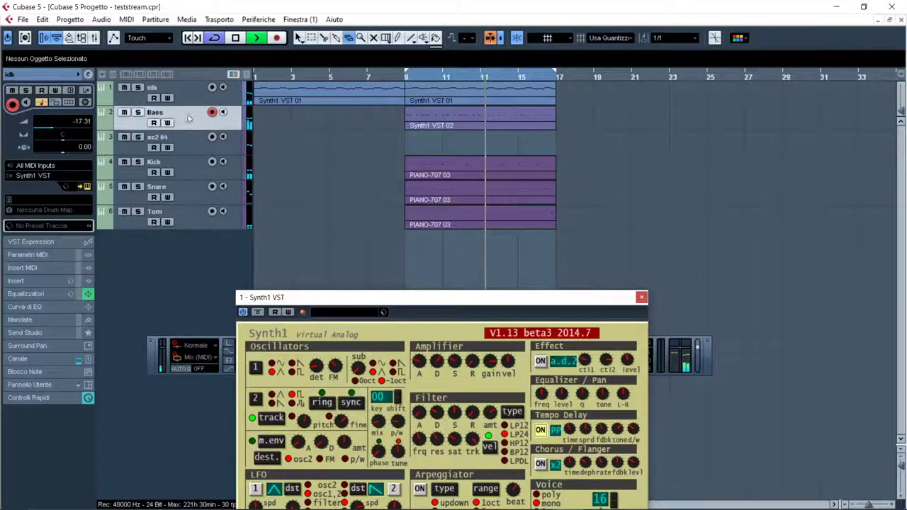
pyautogui.click(88, 186)
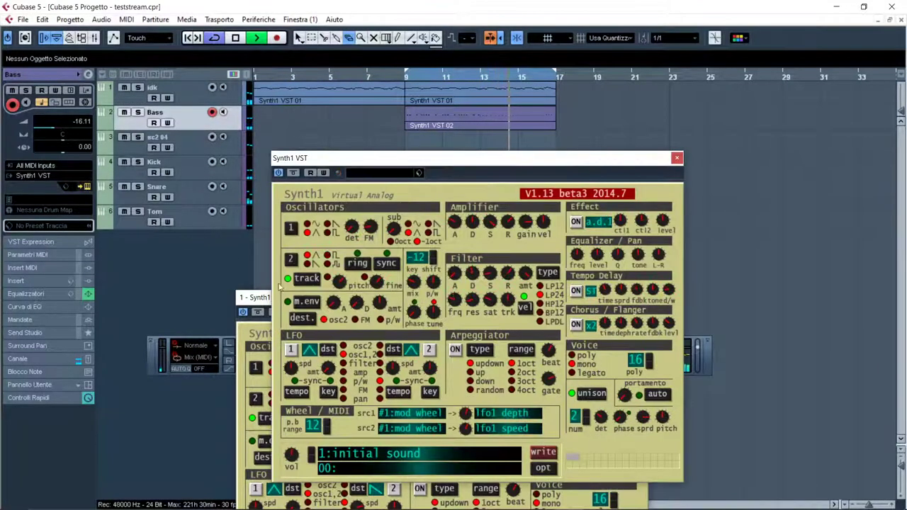
pyautogui.moveTo(351, 275)
pyautogui.mouseDown()
pyautogui.moveTo(348, 286)
pyautogui.moveTo(342, 267)
pyautogui.moveTo(352, 276)
pyautogui.mouseUp()
pyautogui.moveTo(358, 239); pyautogui.dragTo(367, 276)
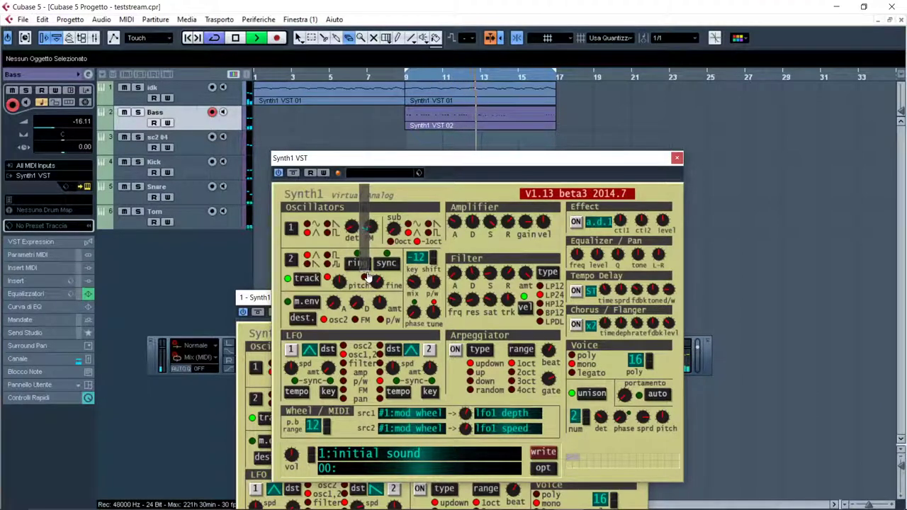
pyautogui.moveTo(367, 276); pyautogui.dragTo(358, 281)
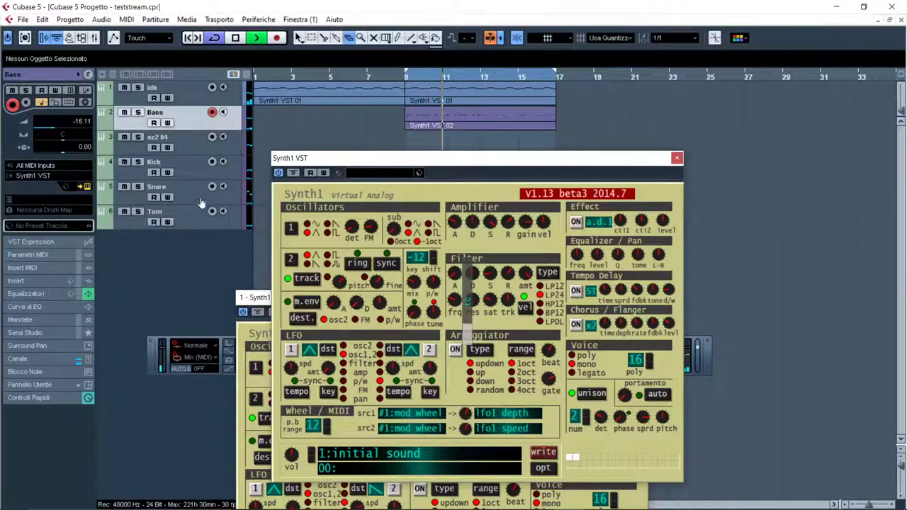
# Lower the Kick track's volume to -19.03.
pyautogui.click(103, 157)
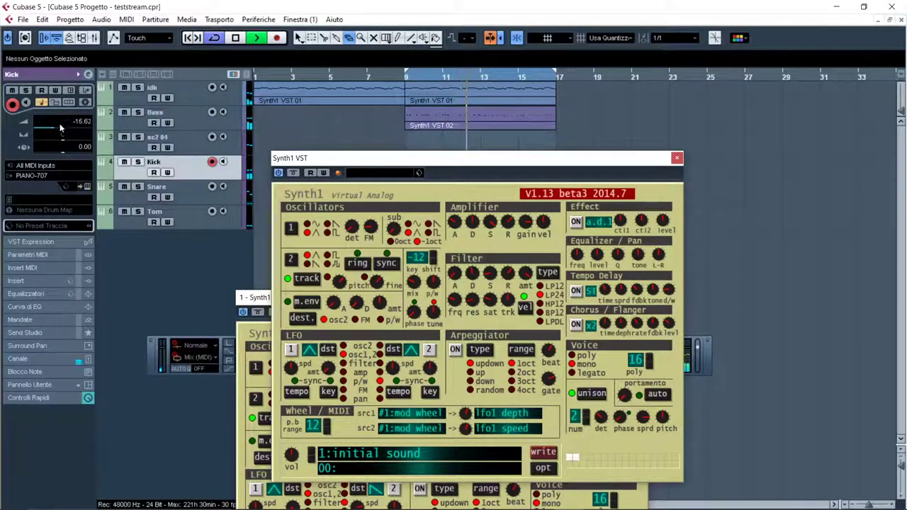
pyautogui.scroll(-4, 64, 123)
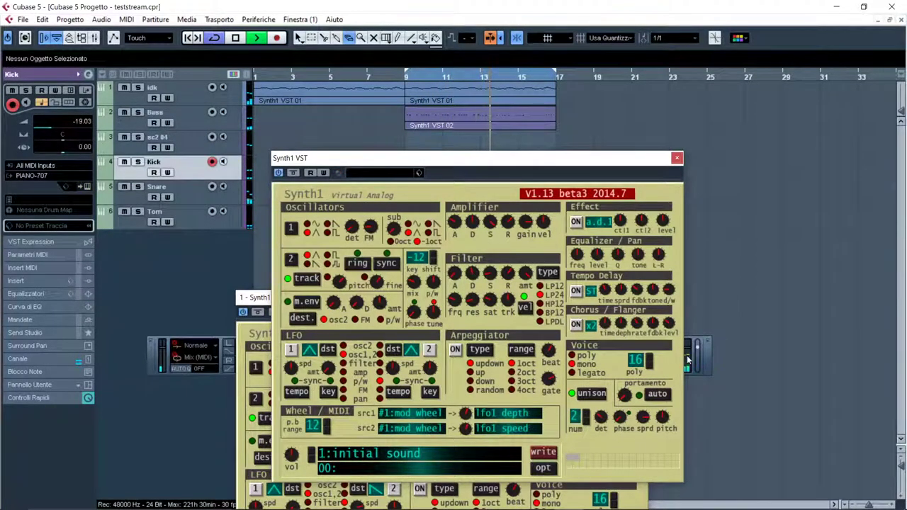
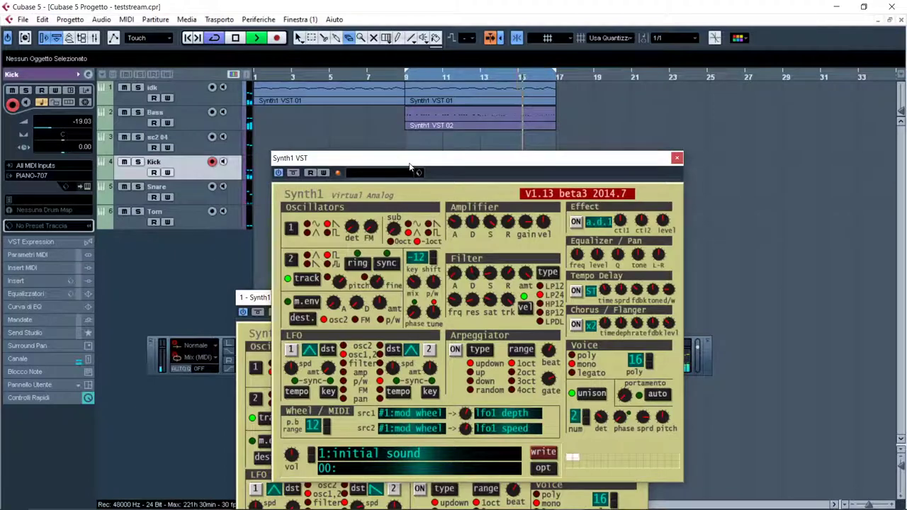
# Add one stereo group channel track and name it Drums.
pyautogui.moveTo(410, 167); pyautogui.dragTo(549, 124)
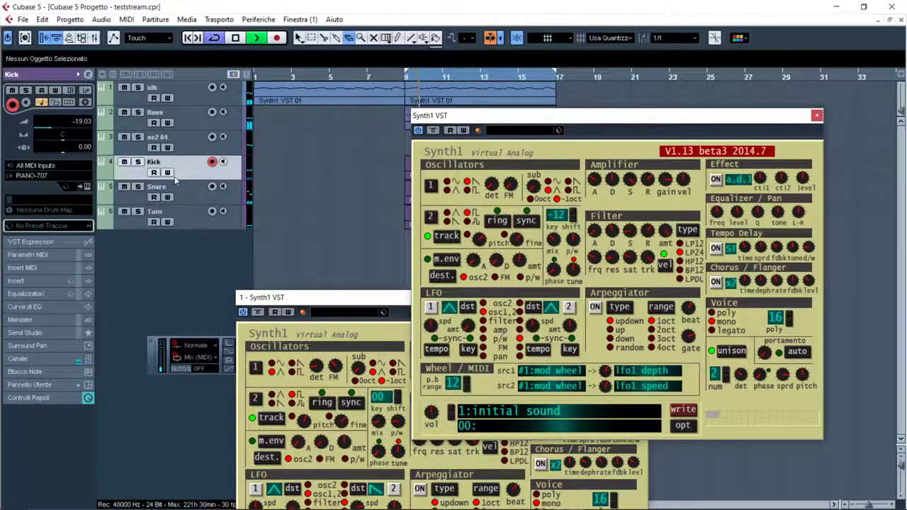
pyautogui.rightClick(187, 278)
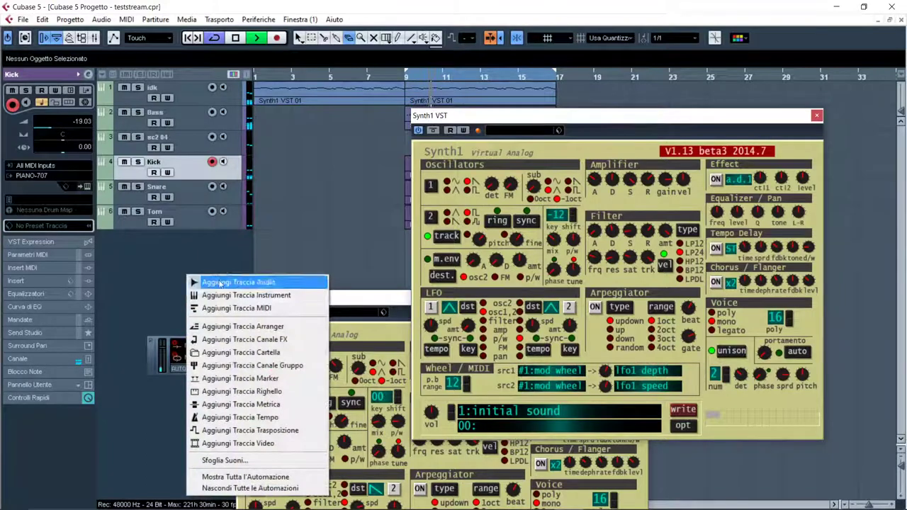
pyautogui.click(260, 365)
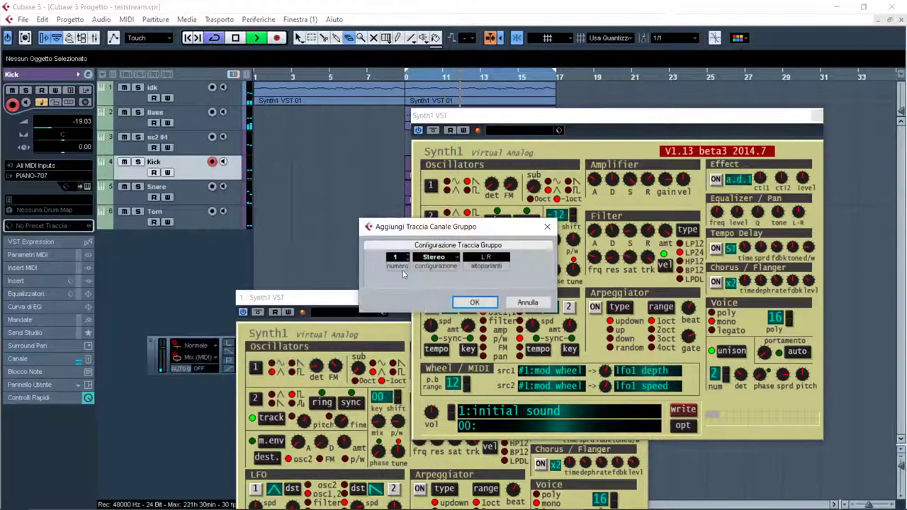
pyautogui.click(469, 301)
pyautogui.doubleClick(166, 251)
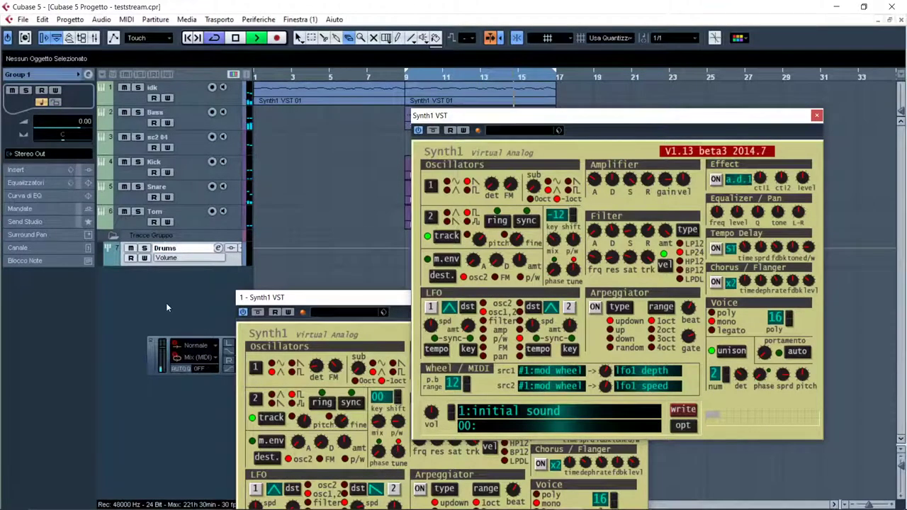
pyautogui.press('Return')
# Route the Kick, Snare and Tom outputs to the Drums group in the mixer, and close the mixer.
pyautogui.click(297, 20)
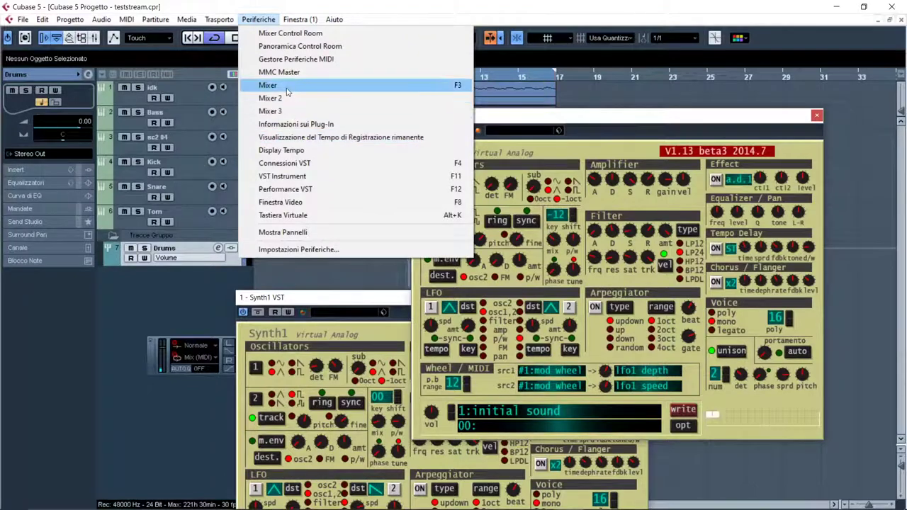
pyautogui.click(276, 85)
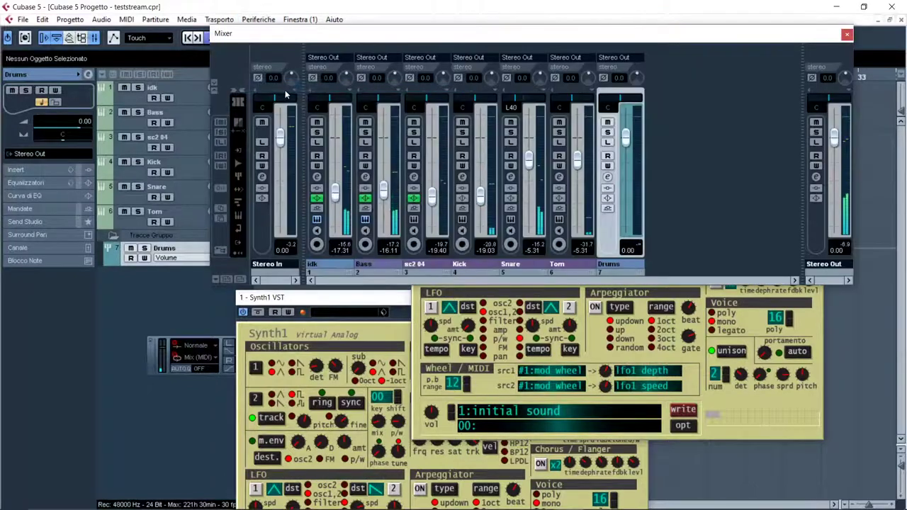
pyautogui.click(460, 57)
pyautogui.click(496, 130)
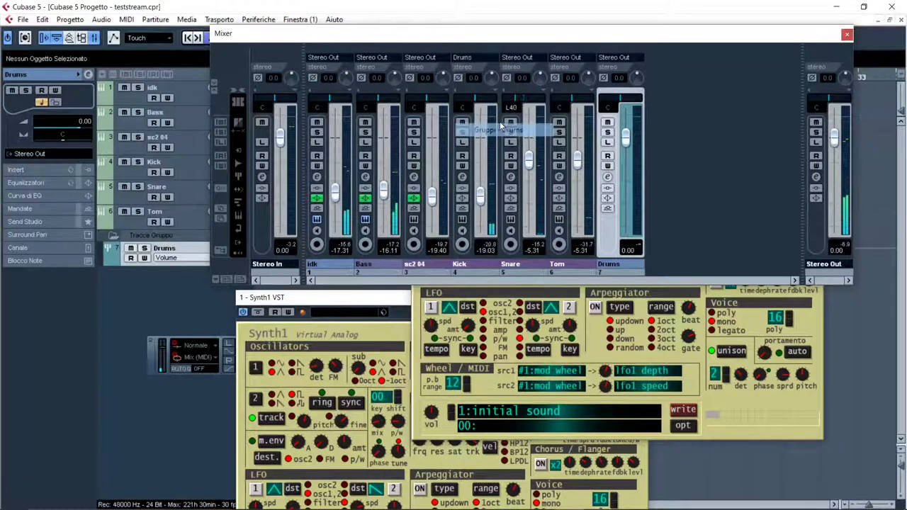
pyautogui.click(508, 58)
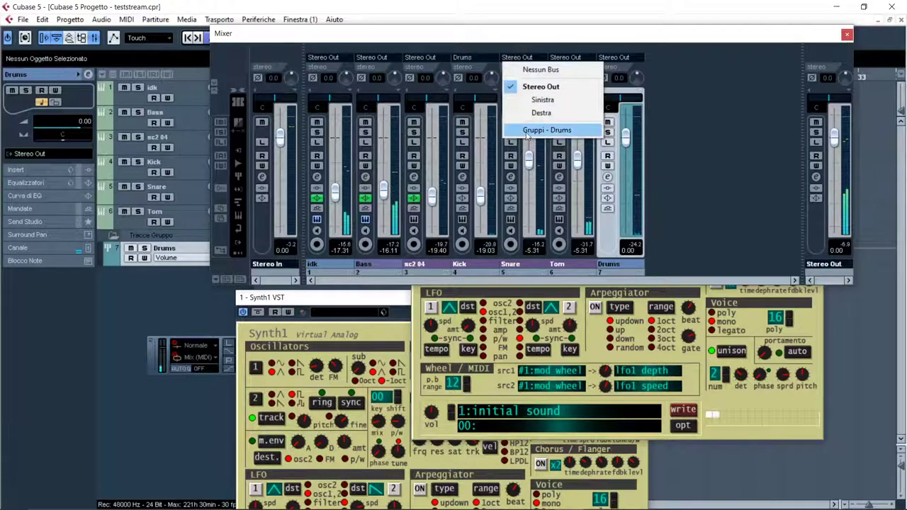
pyautogui.click(527, 131)
pyautogui.click(565, 65)
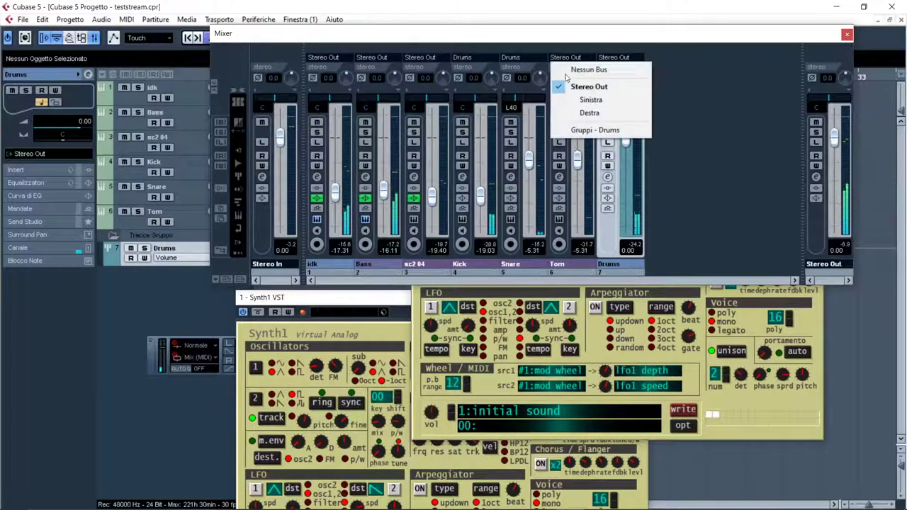
pyautogui.click(582, 131)
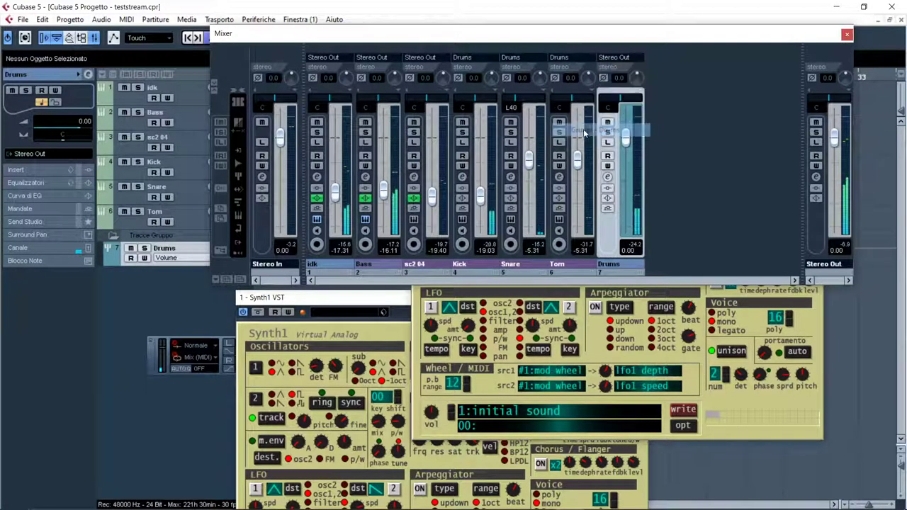
pyautogui.click(847, 35)
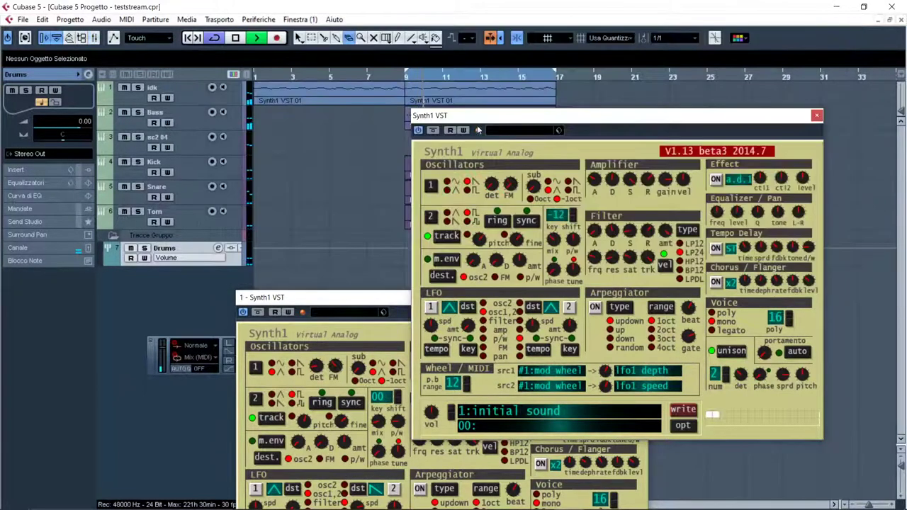
# Uncover the arrangement, set the Drums group's volume to -1.67, and select the idk track.
pyautogui.moveTo(478, 130); pyautogui.dragTo(640, 284)
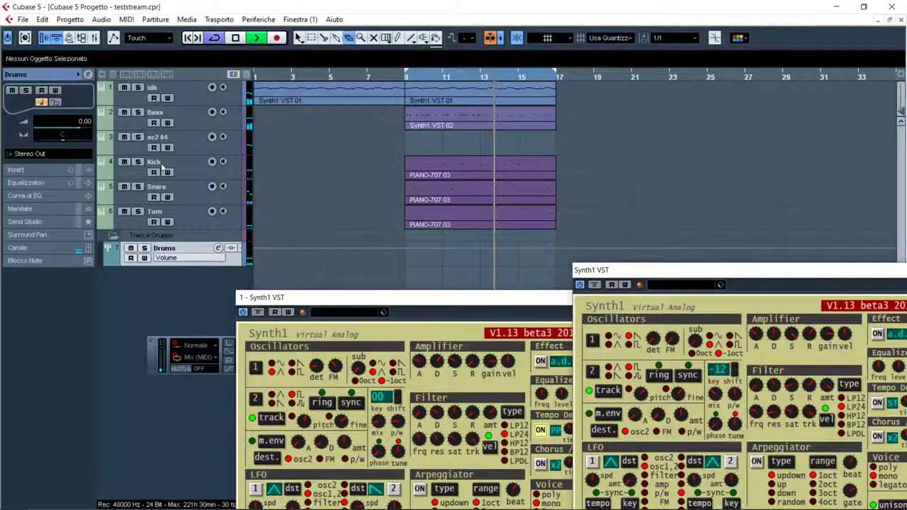
pyautogui.click(159, 188)
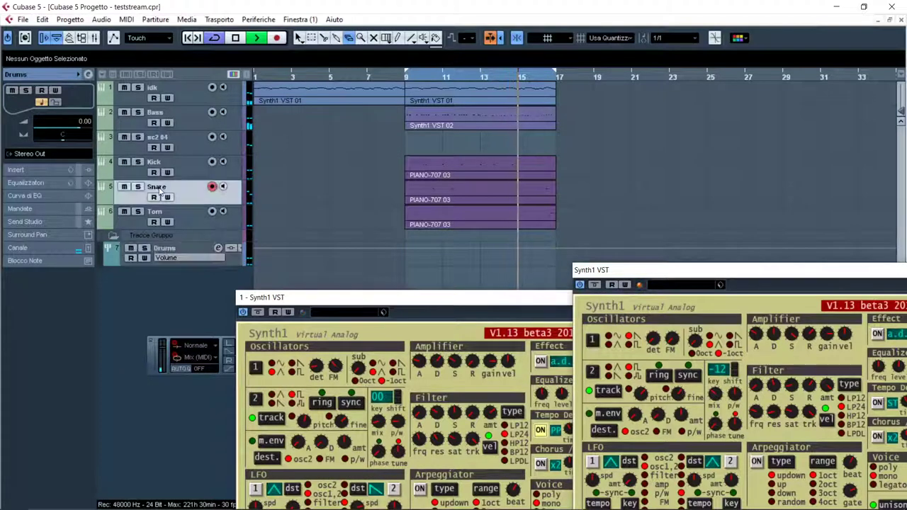
pyautogui.click(172, 253)
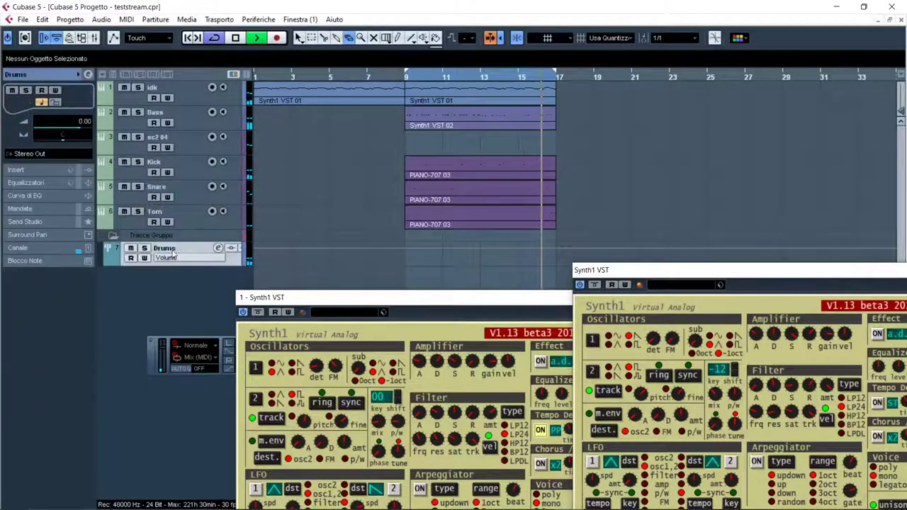
pyautogui.moveTo(94, 132); pyautogui.dragTo(77, 132)
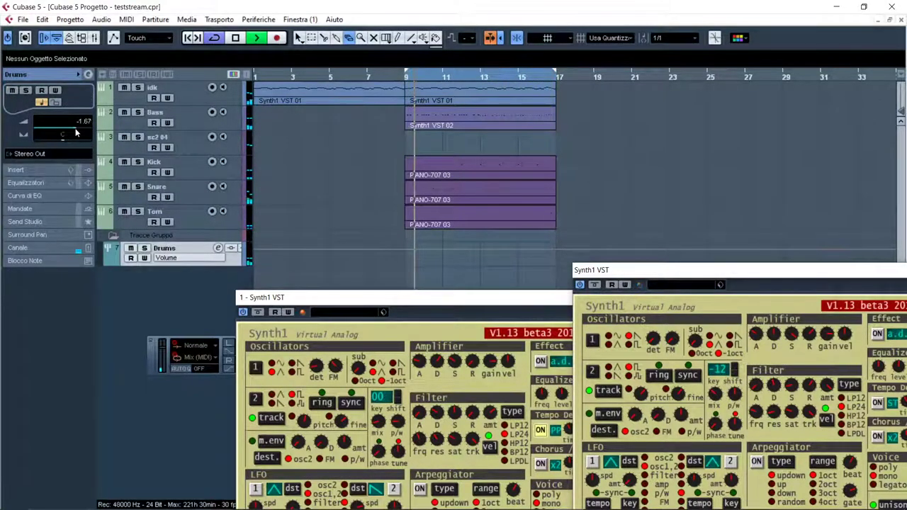
pyautogui.click(159, 91)
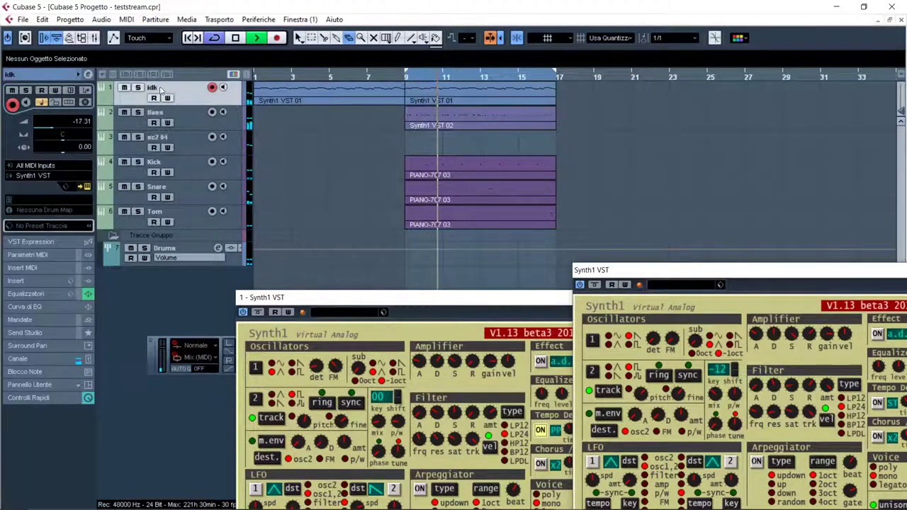
# Bring up the idk track's Synth1 window for a check and close it.
pyautogui.click(82, 188)
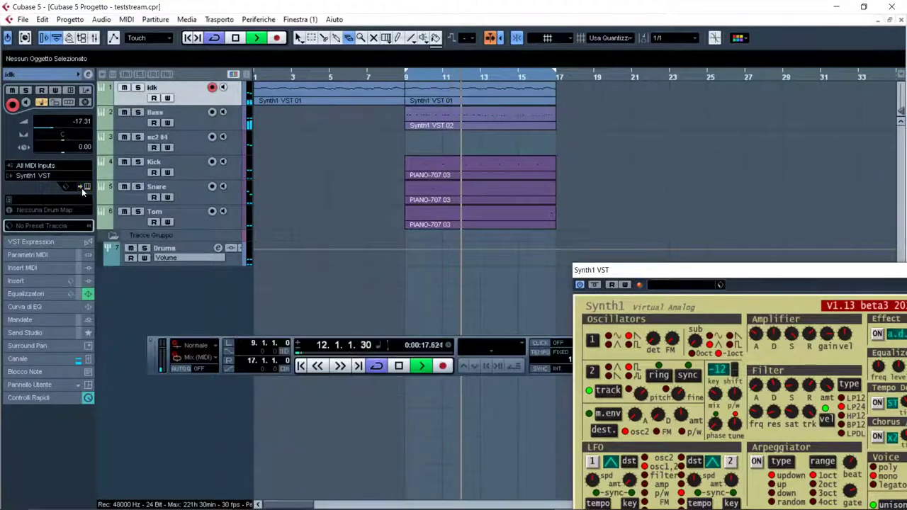
pyautogui.click(82, 188)
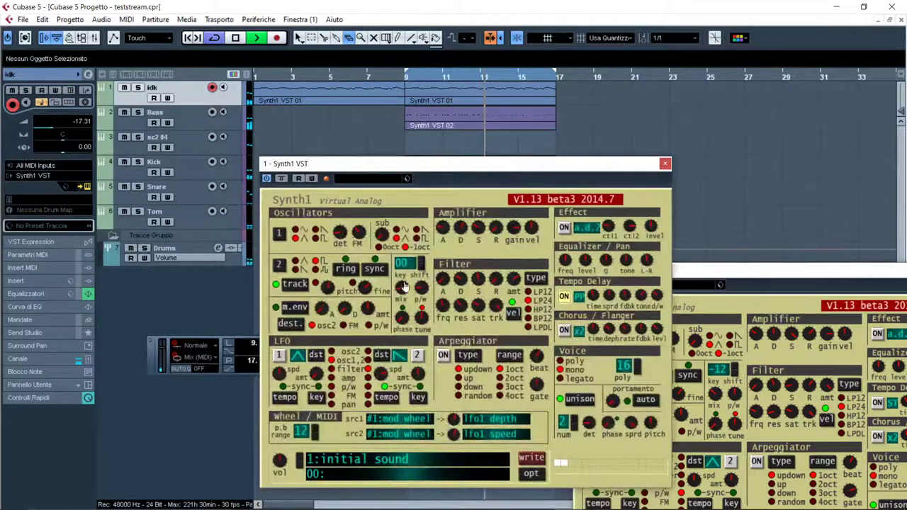
pyautogui.click(665, 164)
# Change the waveforms of oscillators 1 and 2 in the Bass track's Synth1, then close the synth window.
pyautogui.click(184, 121)
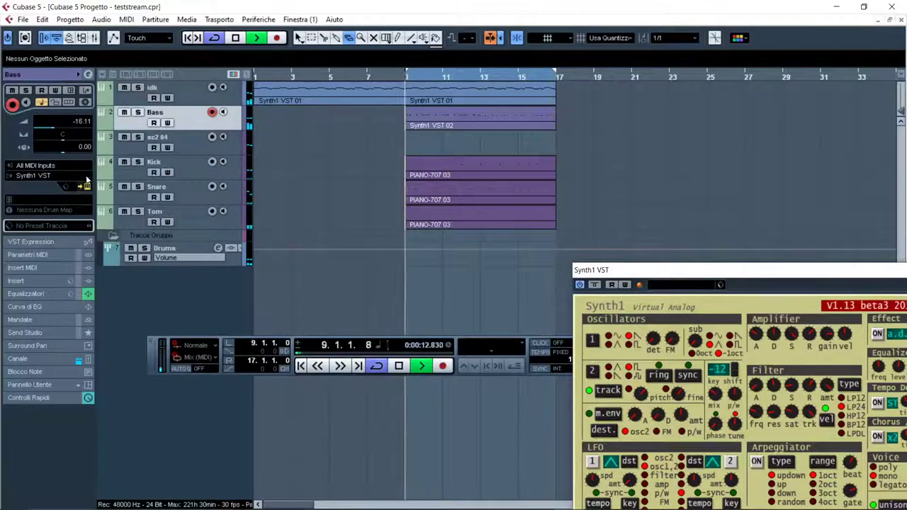
pyautogui.click(86, 188)
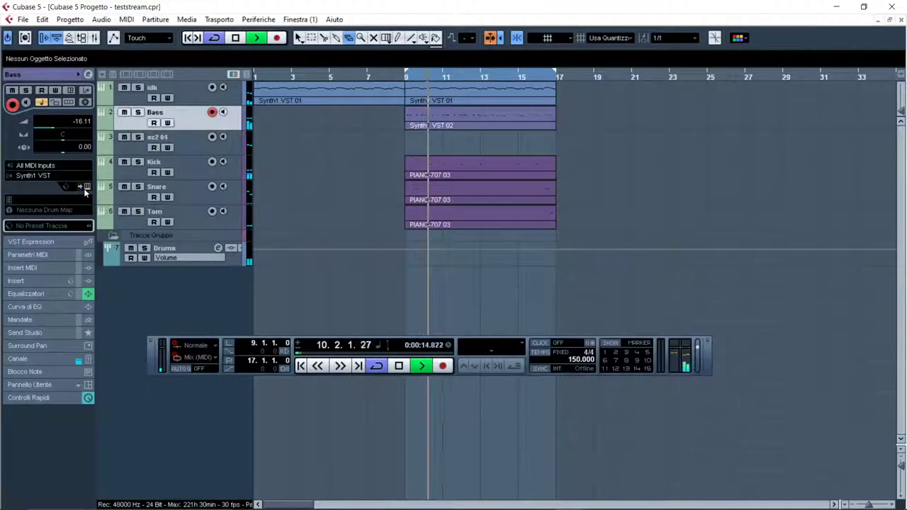
pyautogui.click(86, 188)
pyautogui.moveTo(687, 270); pyautogui.dragTo(410, 85)
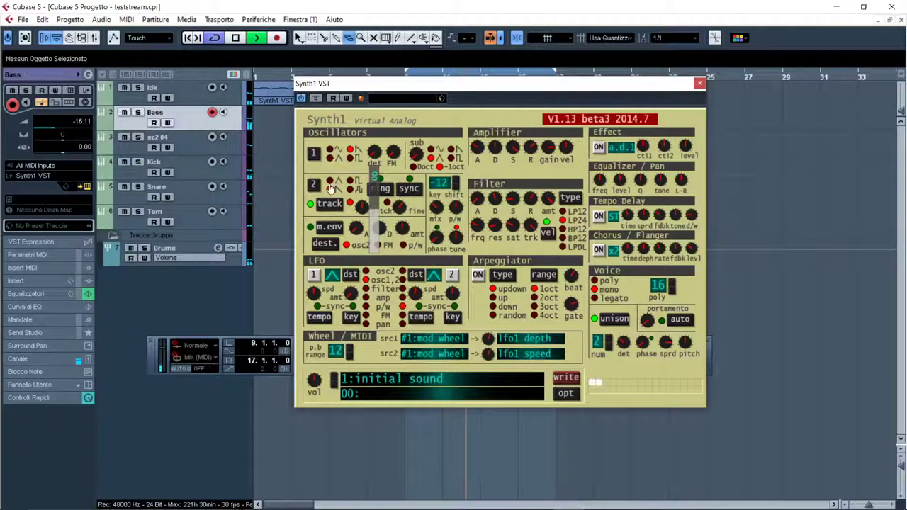
pyautogui.click(331, 151)
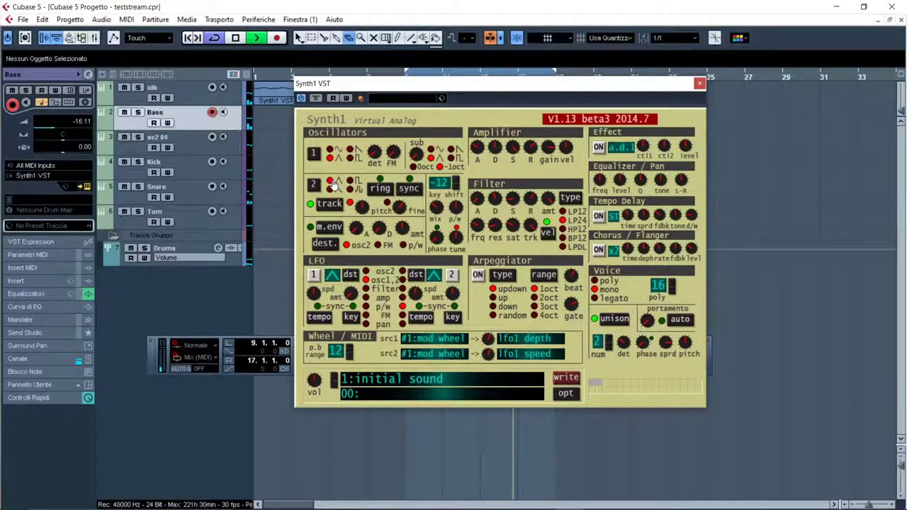
pyautogui.click(351, 181)
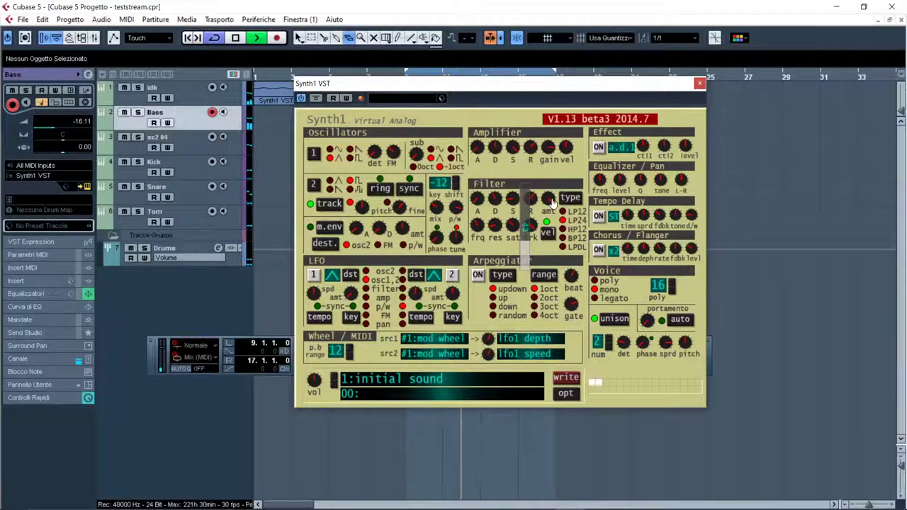
pyautogui.hotkey('ctrl', 'w')
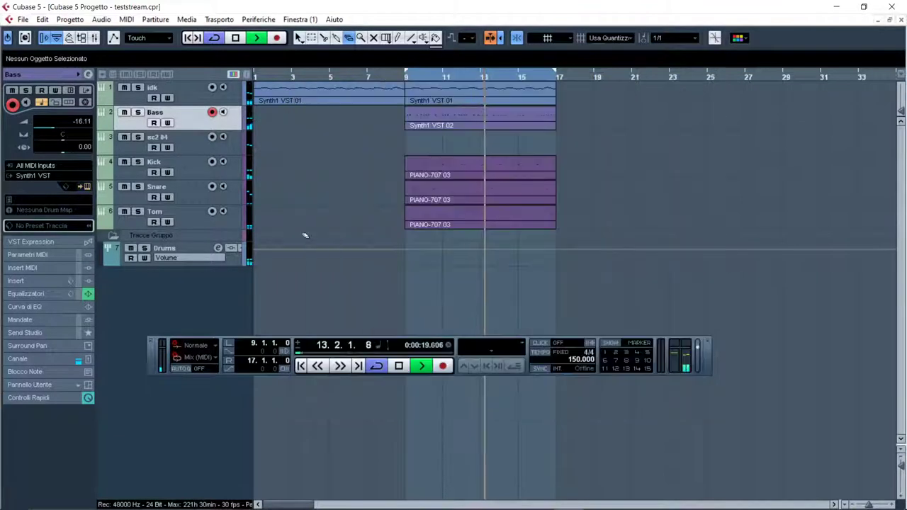
# Raise the Snare track's volume to -3.06.
pyautogui.click(184, 197)
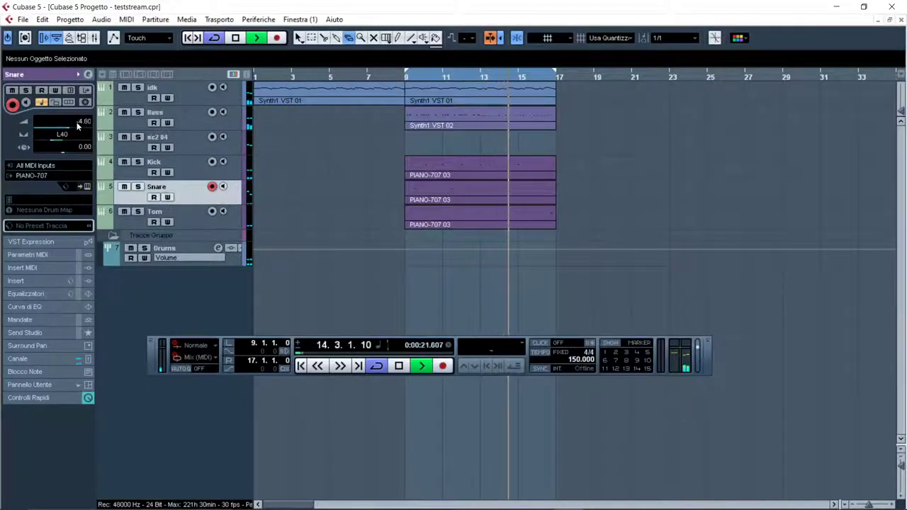
pyautogui.scroll(3, 78, 125)
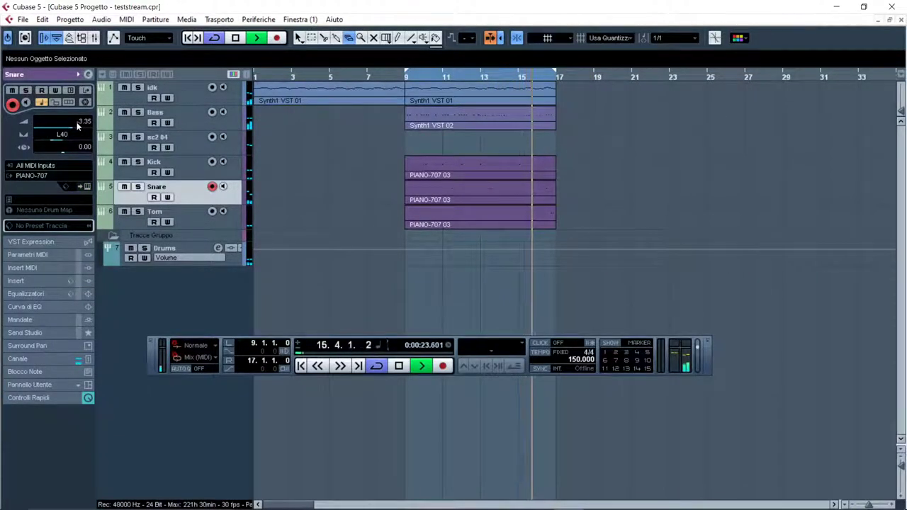
pyautogui.scroll(1, 78, 125)
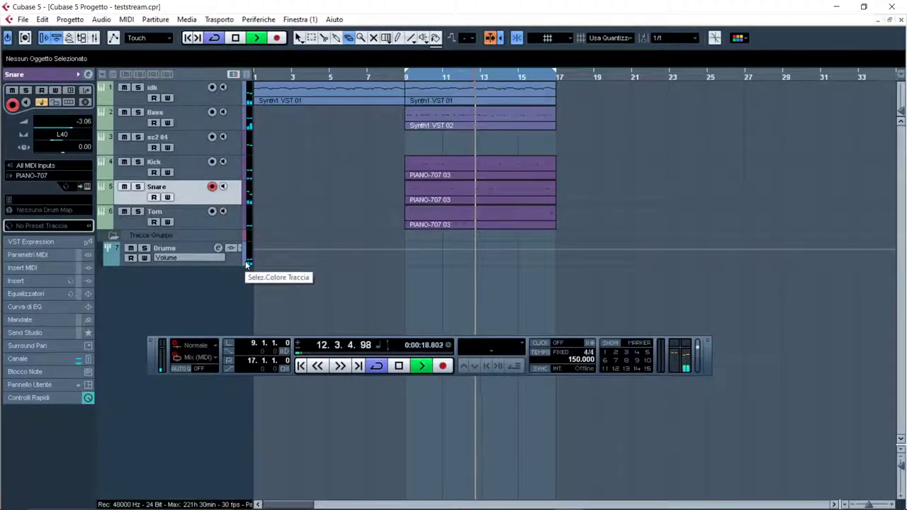
# Stop playback, check positions between bars 3 and 9, and listen to the arrangement from bar 1 into bar 9.
pyautogui.click(167, 216)
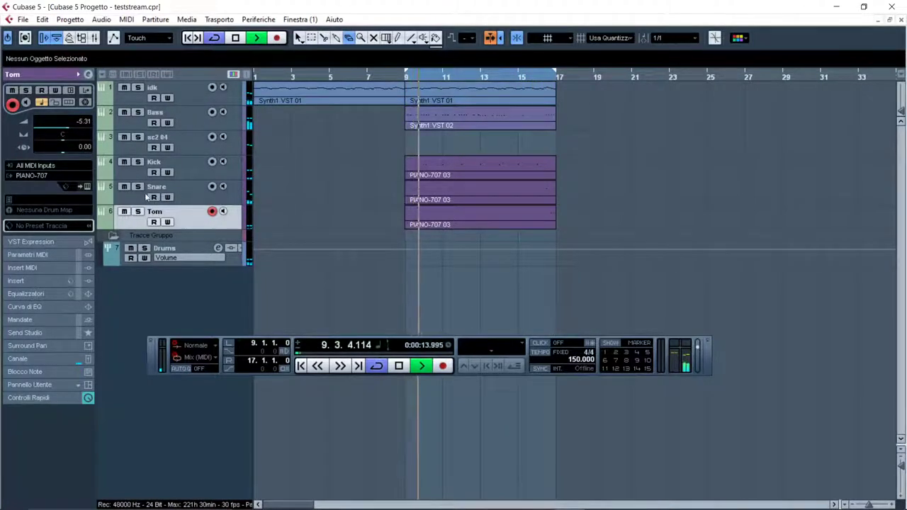
pyautogui.press('space')
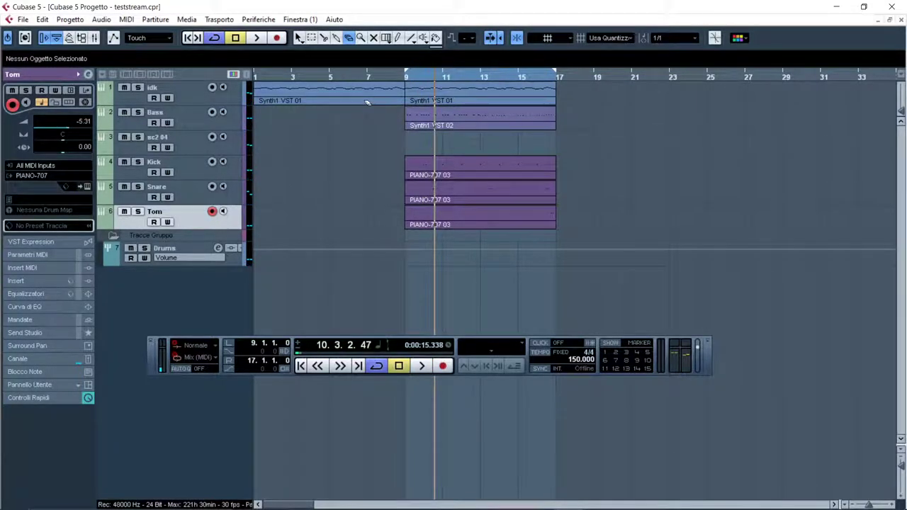
pyautogui.click(292, 78)
pyautogui.click(329, 78)
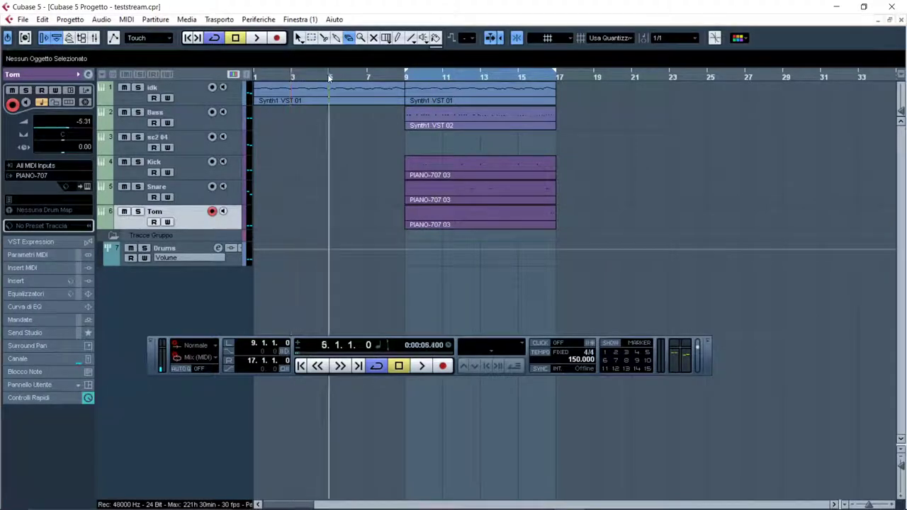
pyautogui.click(367, 79)
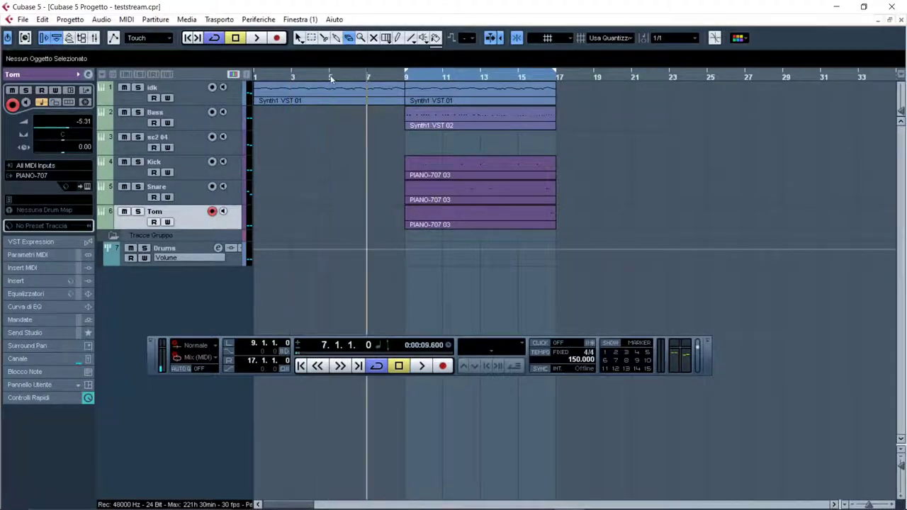
pyautogui.click(329, 80)
pyautogui.click(400, 78)
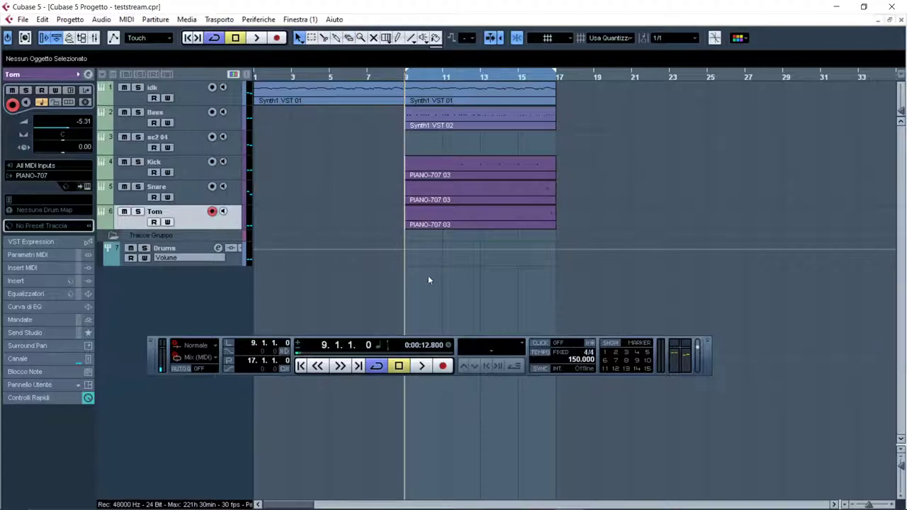
pyautogui.moveTo(428, 277); pyautogui.dragTo(536, 277)
pyautogui.click(255, 77)
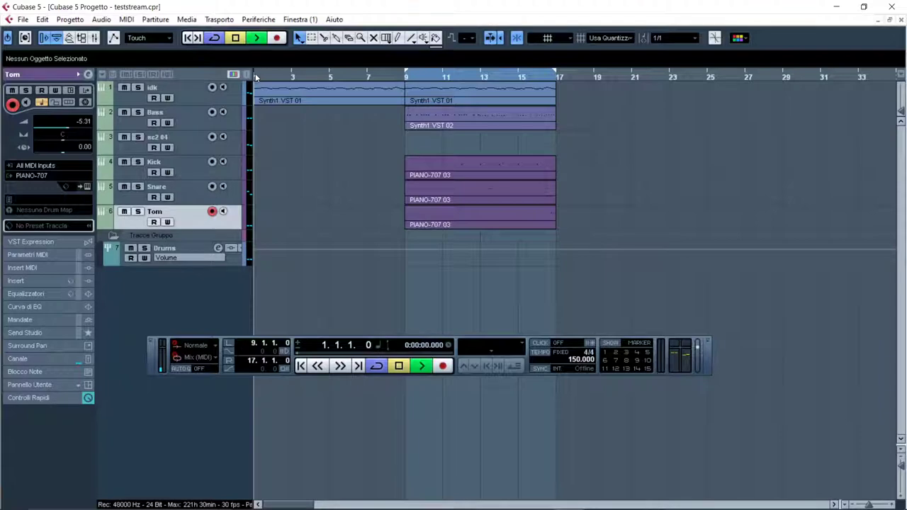
pyautogui.press('space')
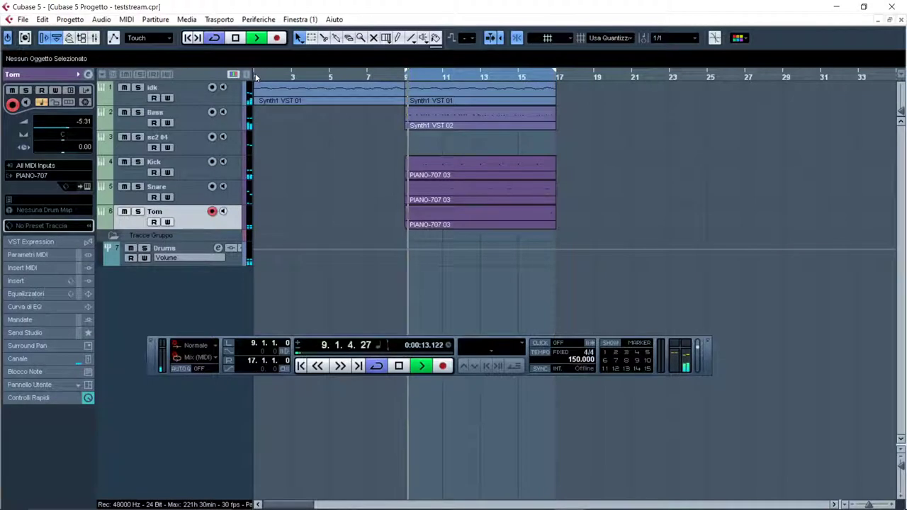
pyautogui.press('space')
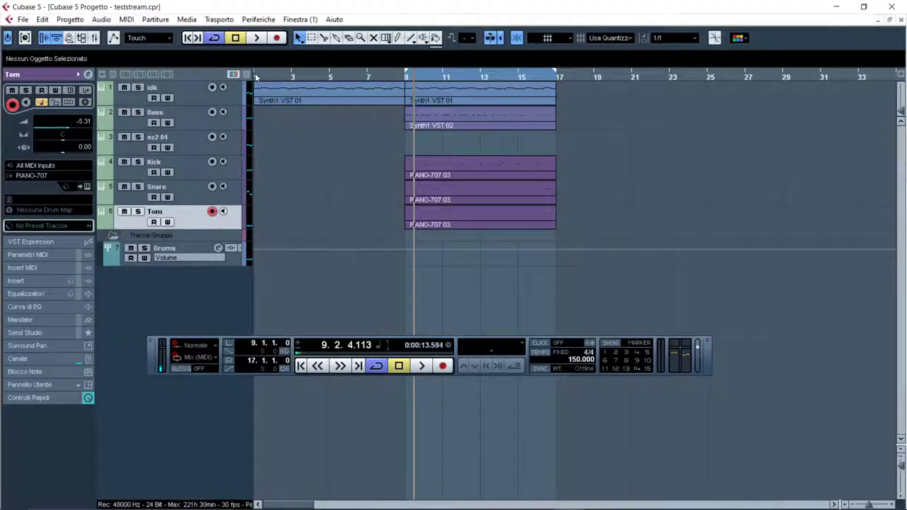
# Restart playback from bar 1 and move the loop range to bars 1 through 9.
pyautogui.click(255, 77)
pyautogui.press('space')
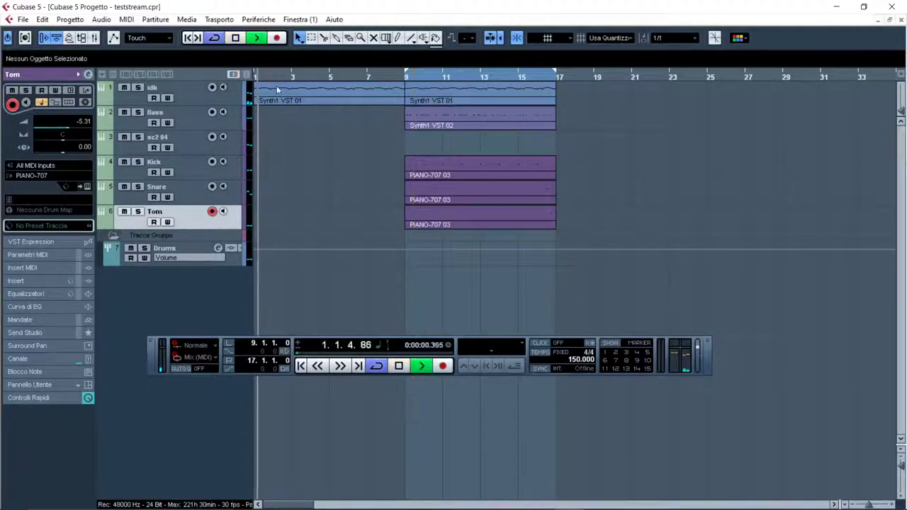
pyautogui.moveTo(453, 76); pyautogui.dragTo(304, 76)
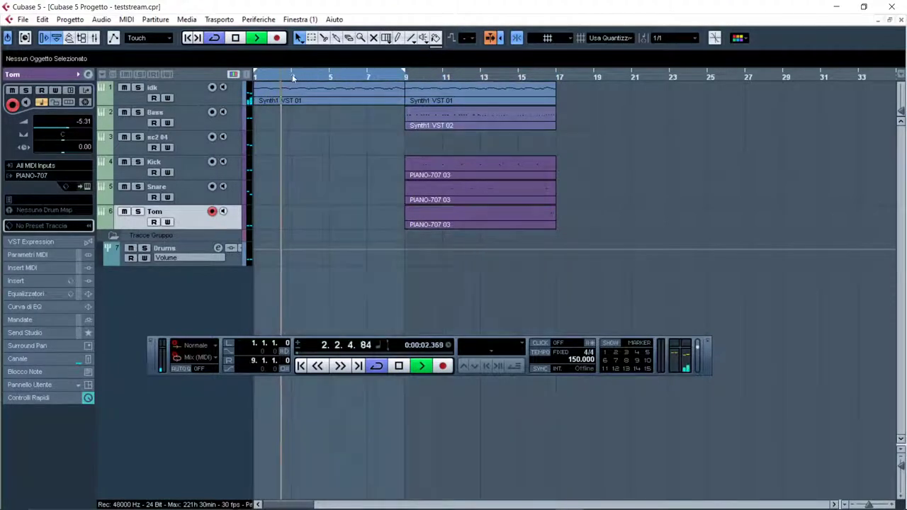
# Add a stereo FX channel track with the RoomWorks reverb as its effect.
pyautogui.rightClick(170, 291)
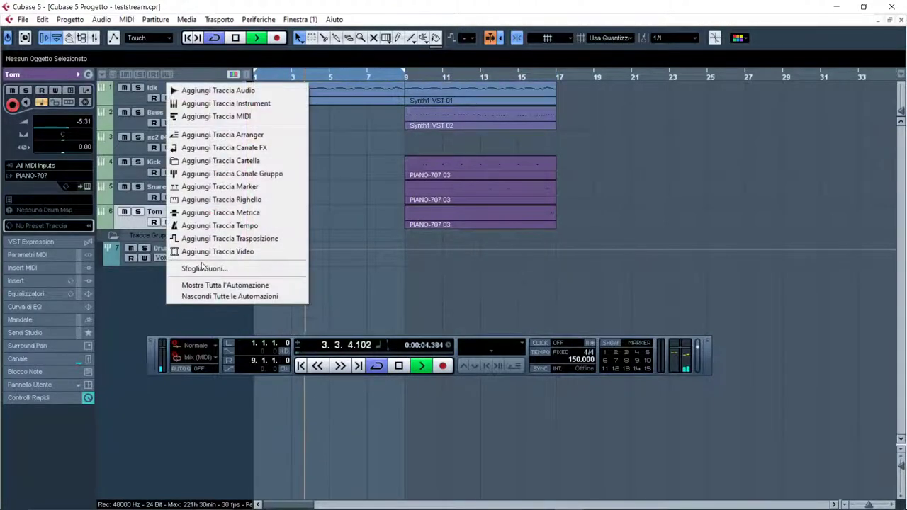
pyautogui.click(225, 147)
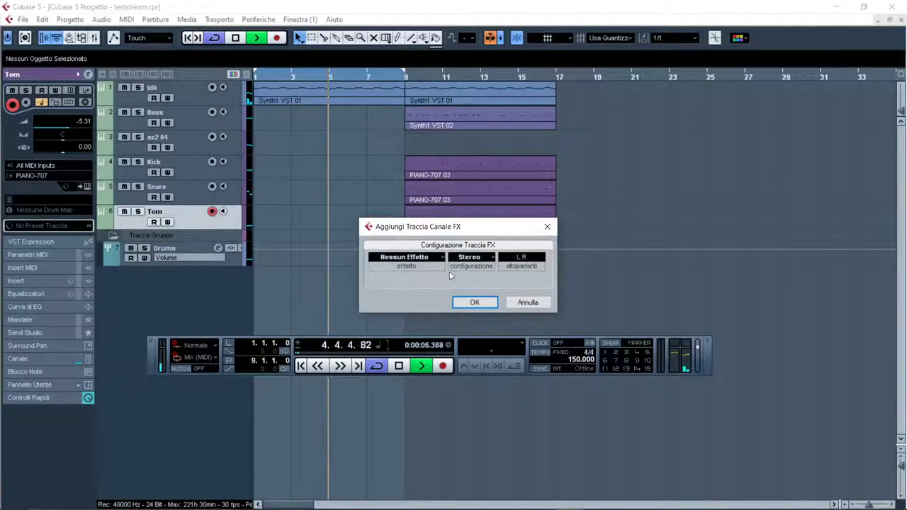
pyautogui.click(407, 258)
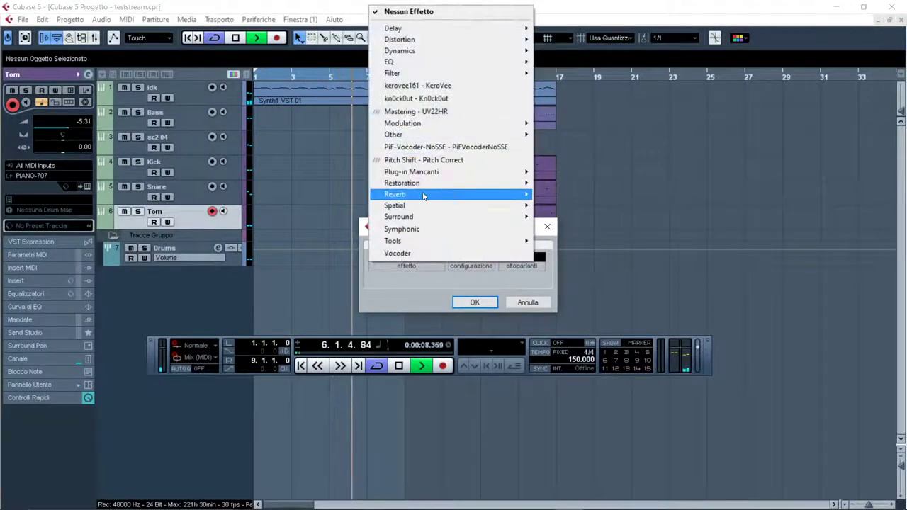
pyautogui.moveTo(431, 194)
pyautogui.click(560, 206)
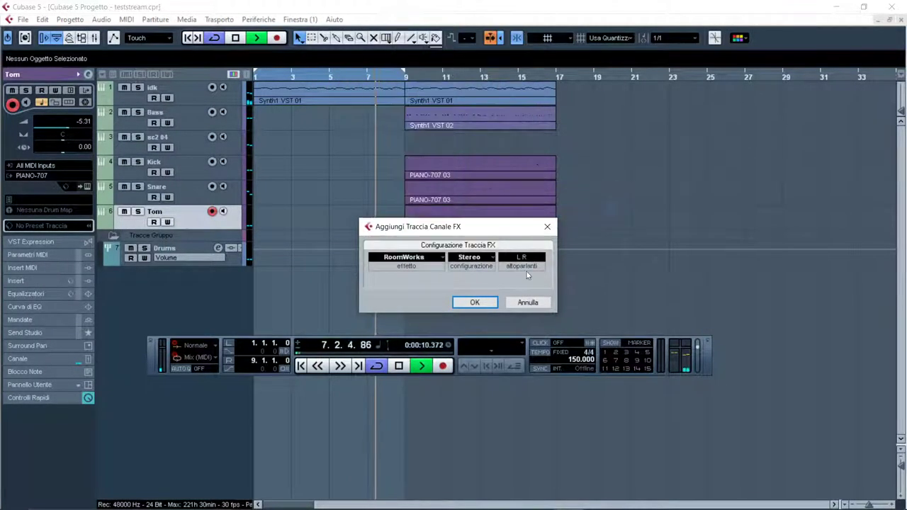
pyautogui.click(488, 303)
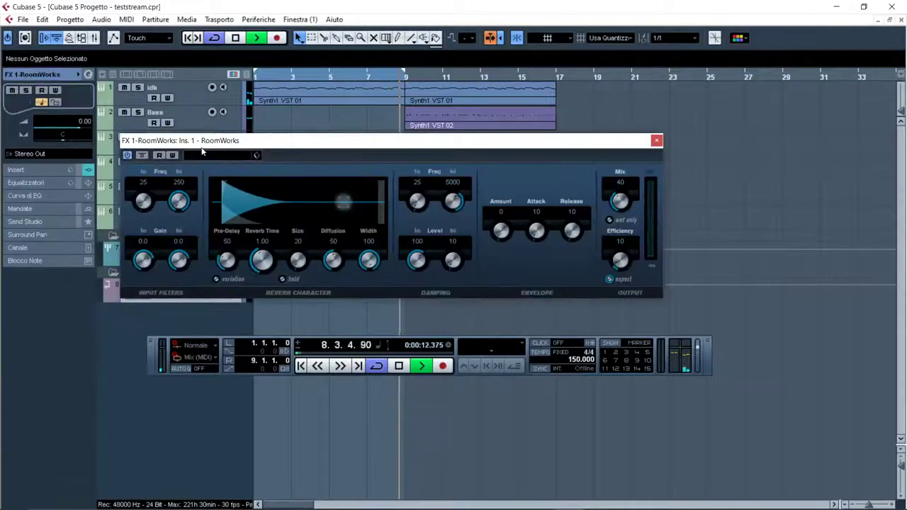
# Send the idk track to FX 1-RoomWorks with a send level of -11.52.
pyautogui.moveTo(204, 147); pyautogui.dragTo(254, 170)
pyautogui.click(153, 91)
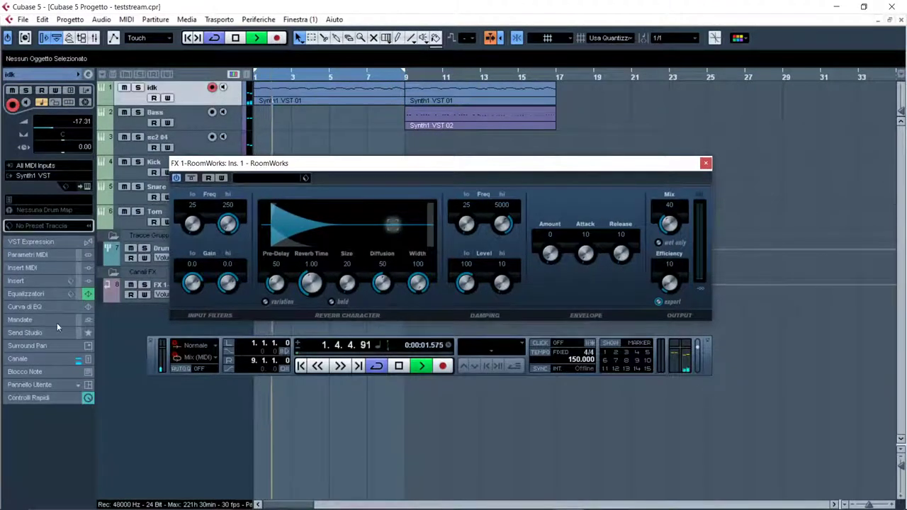
pyautogui.click(26, 322)
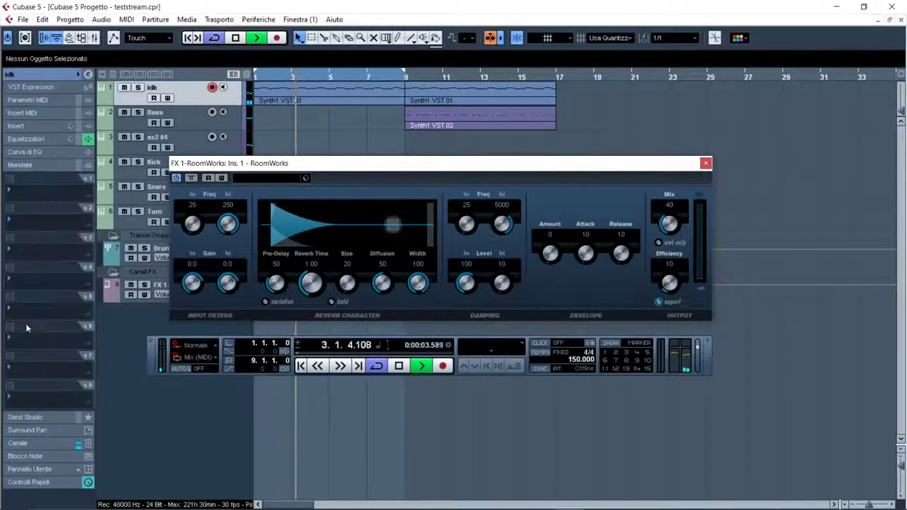
pyautogui.click(9, 196)
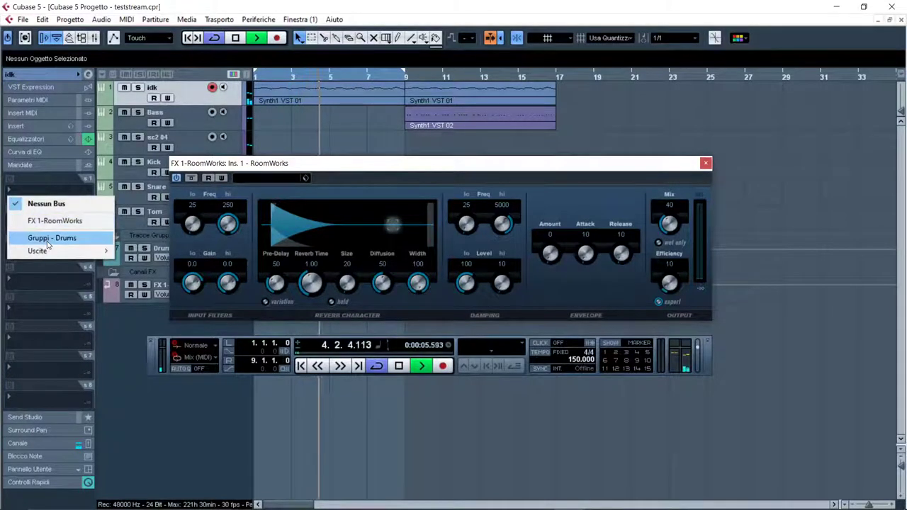
pyautogui.click(54, 220)
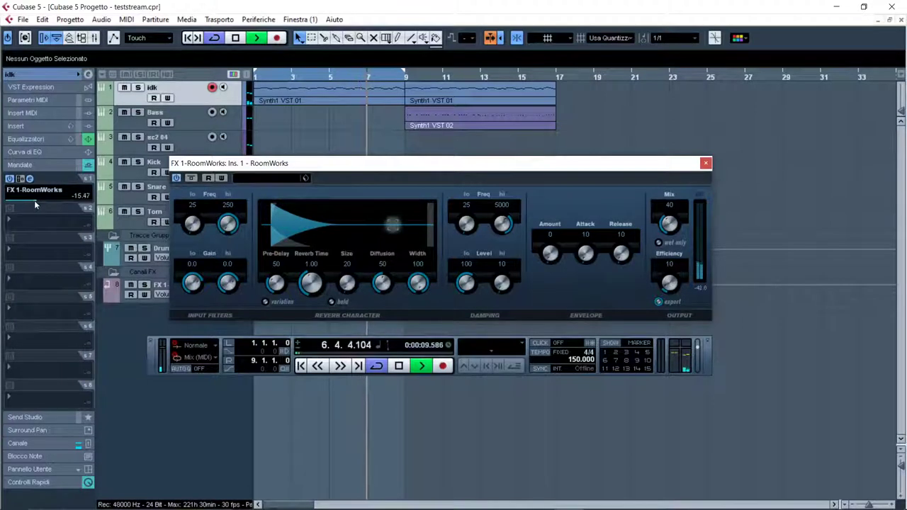
pyautogui.click(40, 202)
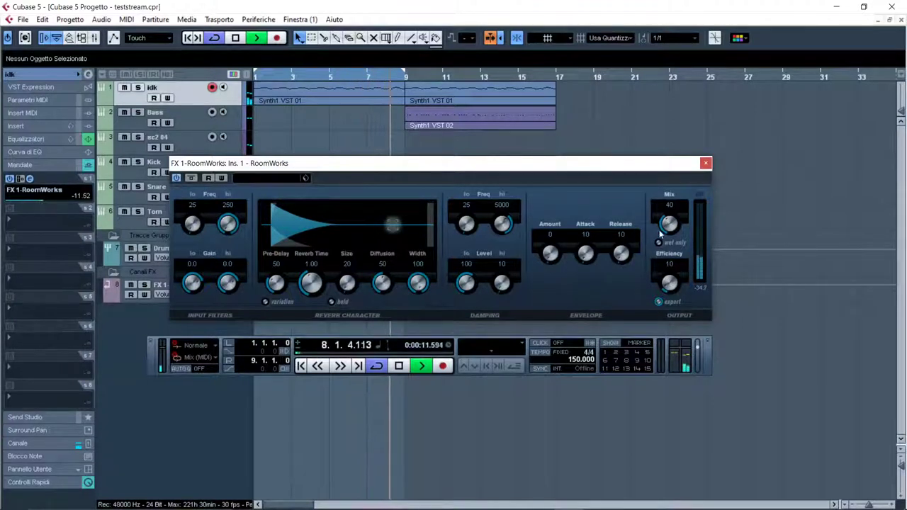
# Set the RoomWorks mix to 100 and move its window clear of the track list and upper arrangement.
pyautogui.click(679, 243)
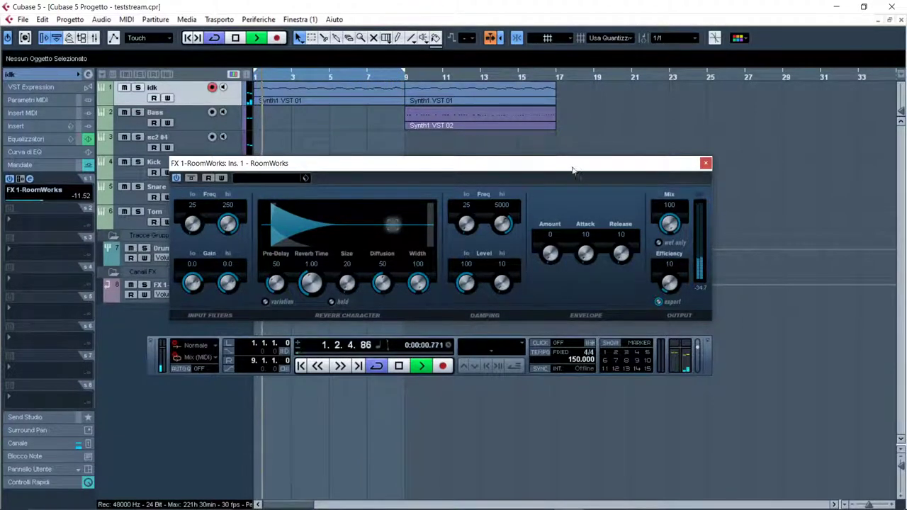
pyautogui.moveTo(571, 168); pyautogui.dragTo(739, 151)
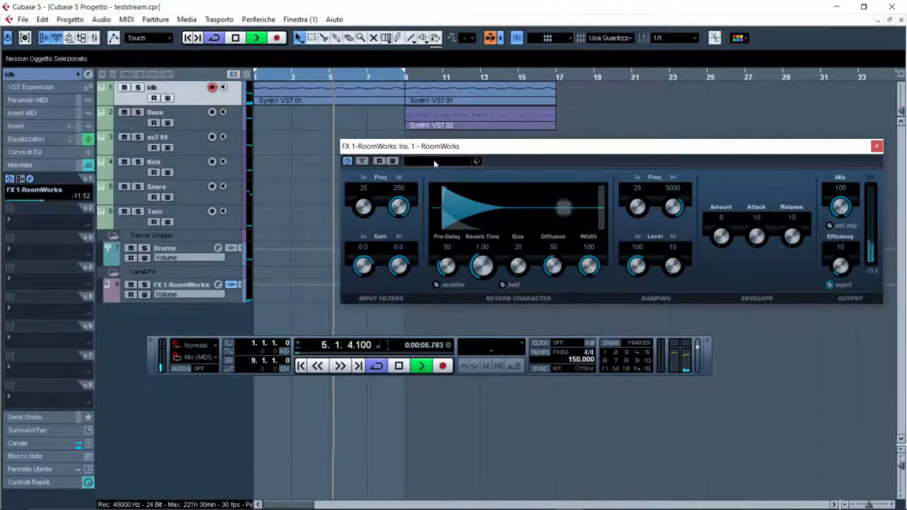
pyautogui.moveTo(415, 151); pyautogui.dragTo(375, 210)
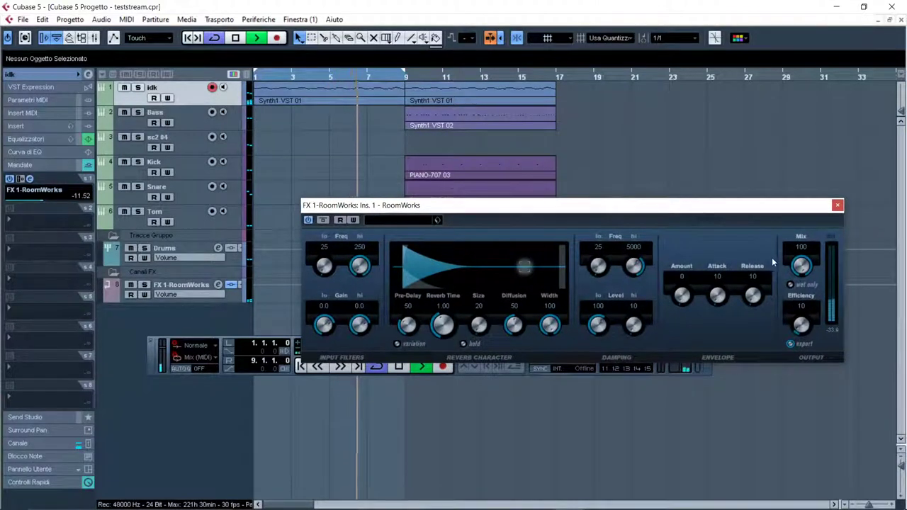
pyautogui.moveTo(663, 211); pyautogui.dragTo(664, 223)
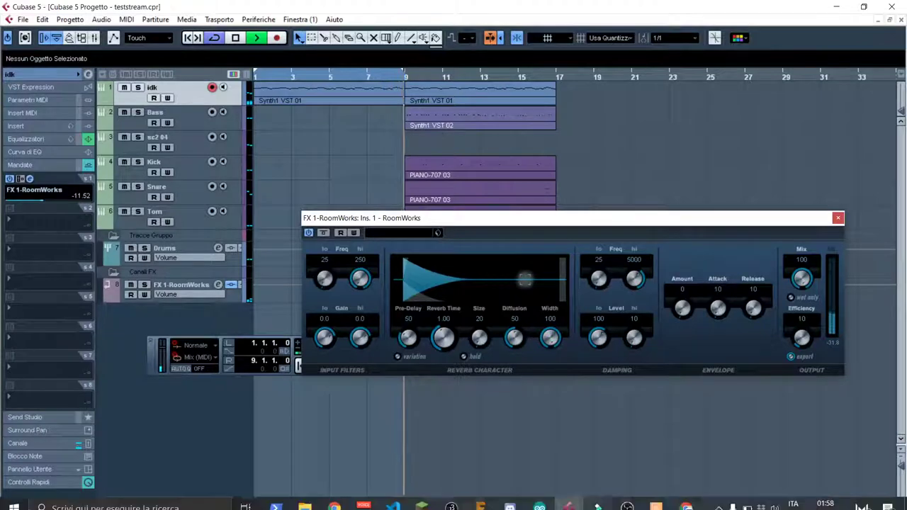
# Switch to OBS to check the stream's audio mixer, and return to the Cubase project.
pyautogui.click(627, 500)
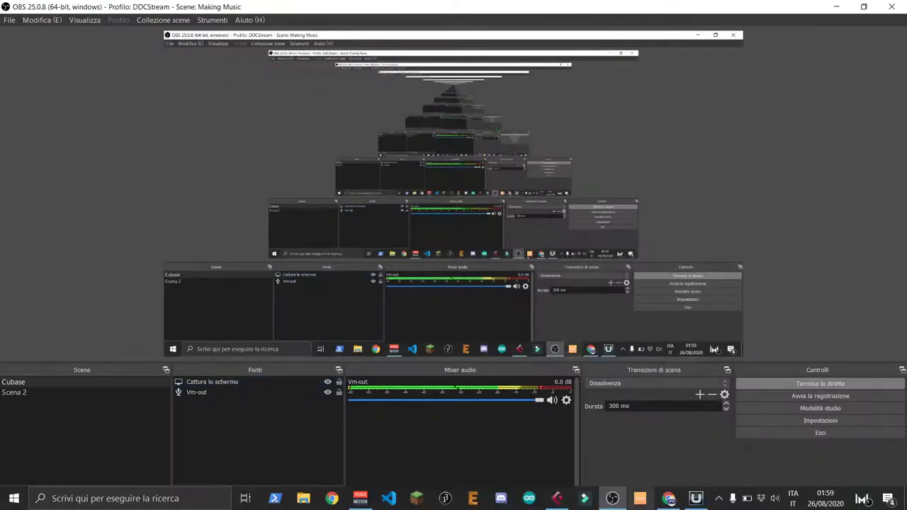
pyautogui.click(559, 498)
# Shape the RoomWorks reverb with pre-delay 21, reverb time 3.38, size 181, diffusion 80 and efficiency 0.
pyautogui.moveTo(471, 223); pyautogui.dragTo(418, 259)
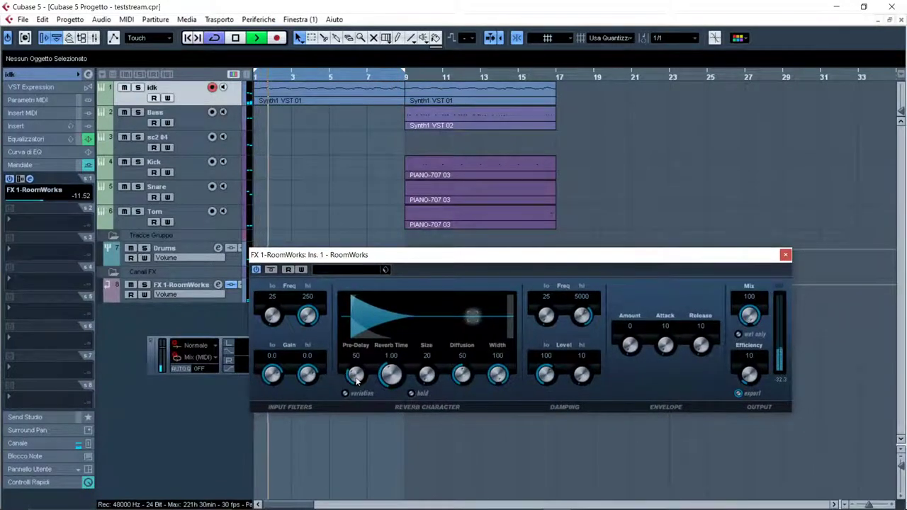
pyautogui.moveTo(355, 374); pyautogui.dragTo(360, 401)
pyautogui.moveTo(391, 374); pyautogui.dragTo(468, 332)
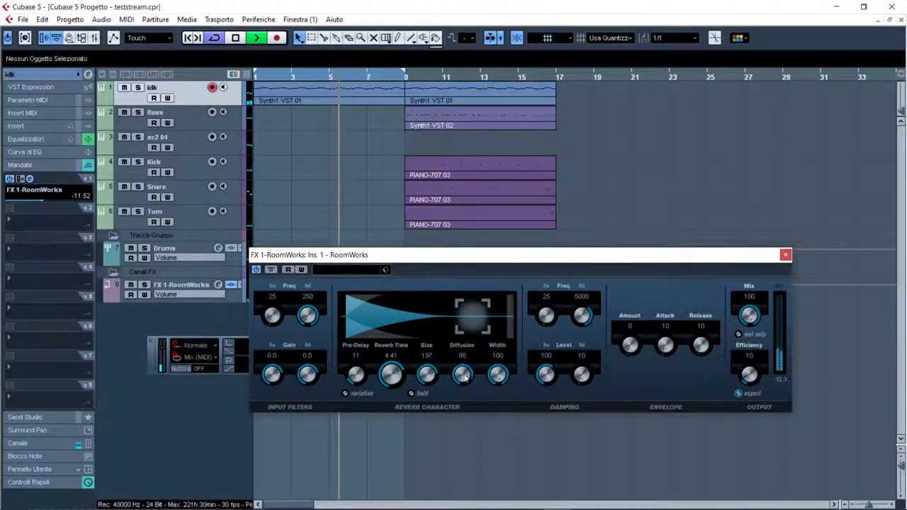
pyautogui.moveTo(427, 379); pyautogui.dragTo(376, 381)
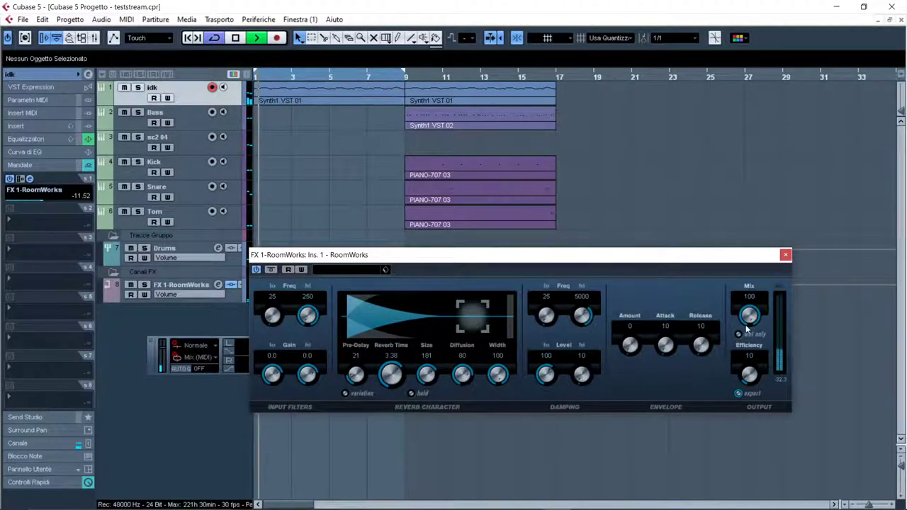
pyautogui.moveTo(747, 379); pyautogui.dragTo(754, 443)
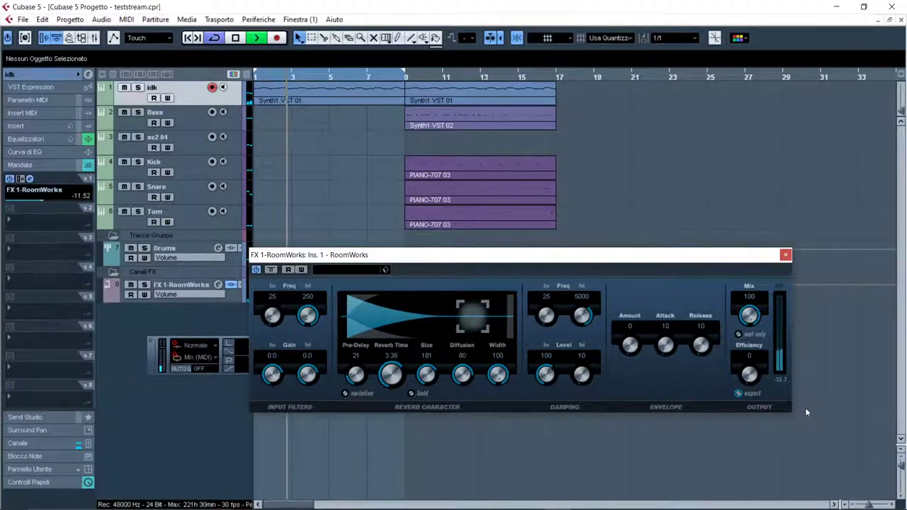
# Move the RoomWorks window clear of the transport panel and set its pre-delay to 239 and reverb time to 3.30.
pyautogui.moveTo(686, 260); pyautogui.dragTo(692, 257)
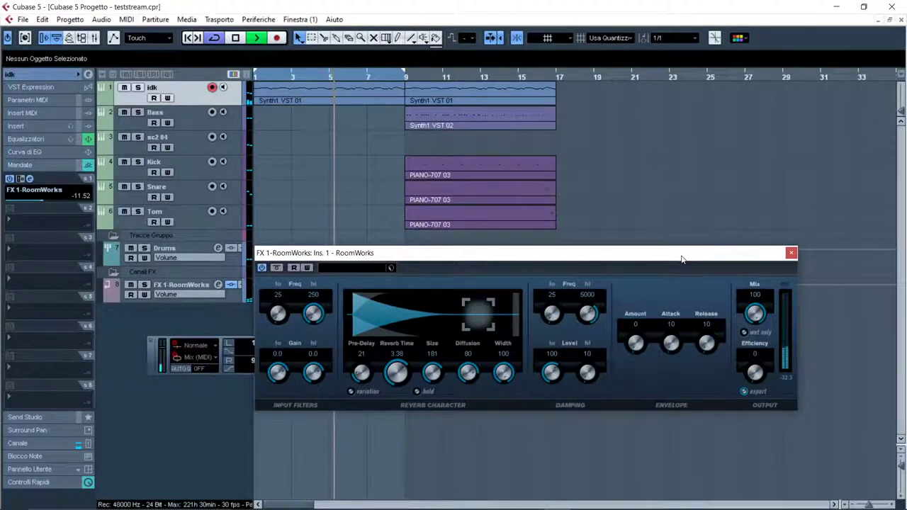
pyautogui.moveTo(520, 257); pyautogui.dragTo(617, 190)
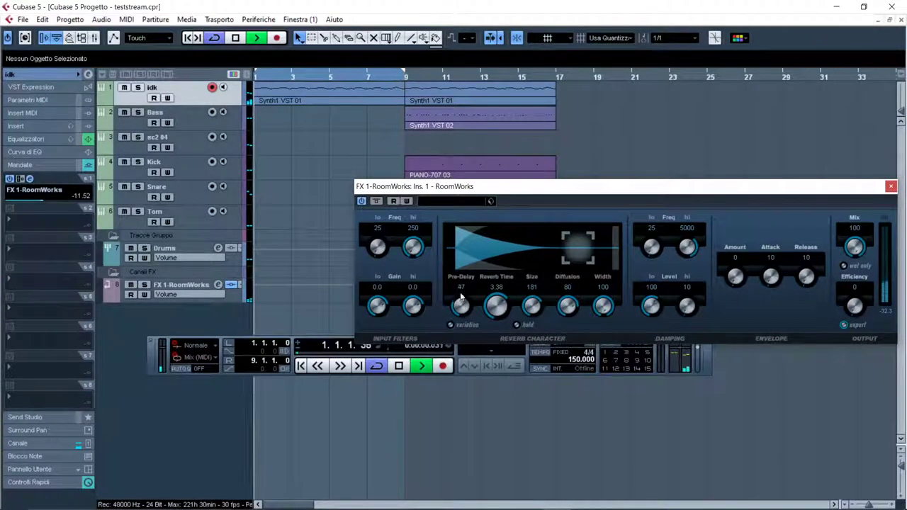
pyautogui.moveTo(461, 278); pyautogui.dragTo(461, 259)
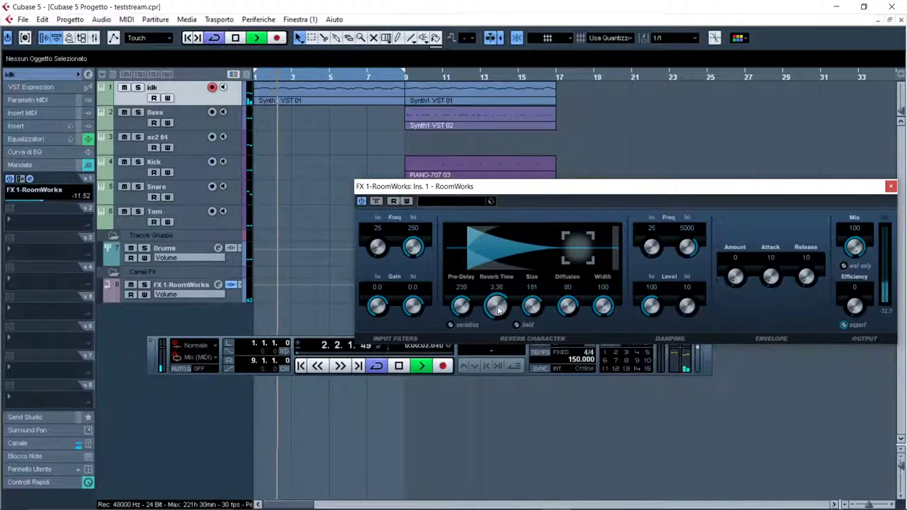
pyautogui.click(172, 289)
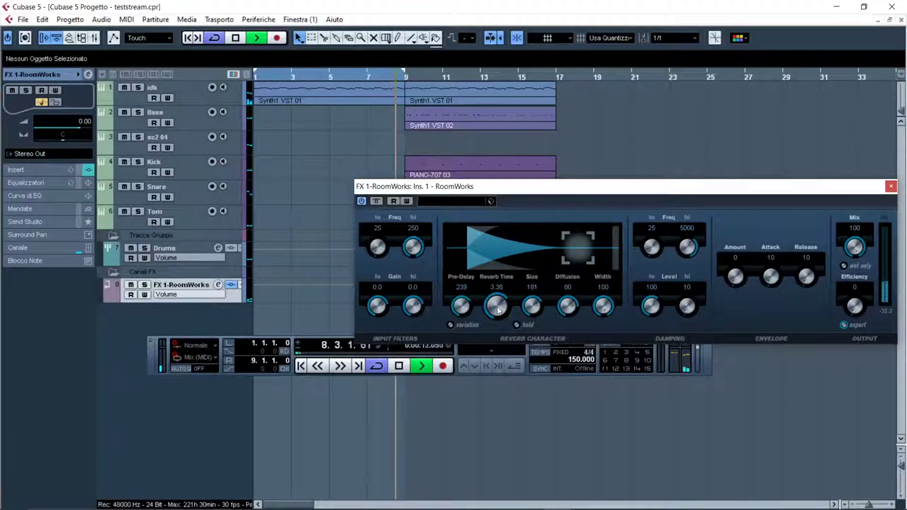
pyautogui.moveTo(497, 304); pyautogui.dragTo(488, 219)
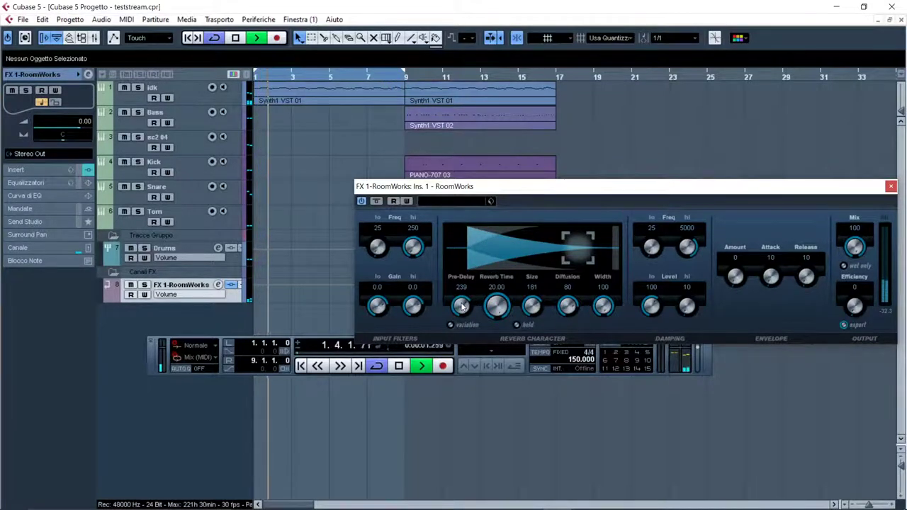
pyautogui.moveTo(497, 305); pyautogui.dragTo(497, 345)
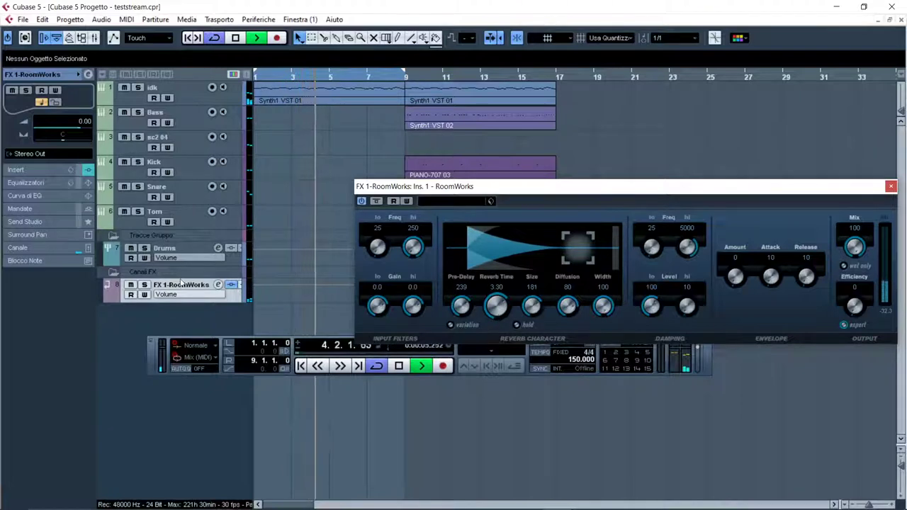
# Set the idk track's send to FX 1-RoomWorks to -8.55 and move the loop range to bars 9 through 17.
pyautogui.click(161, 99)
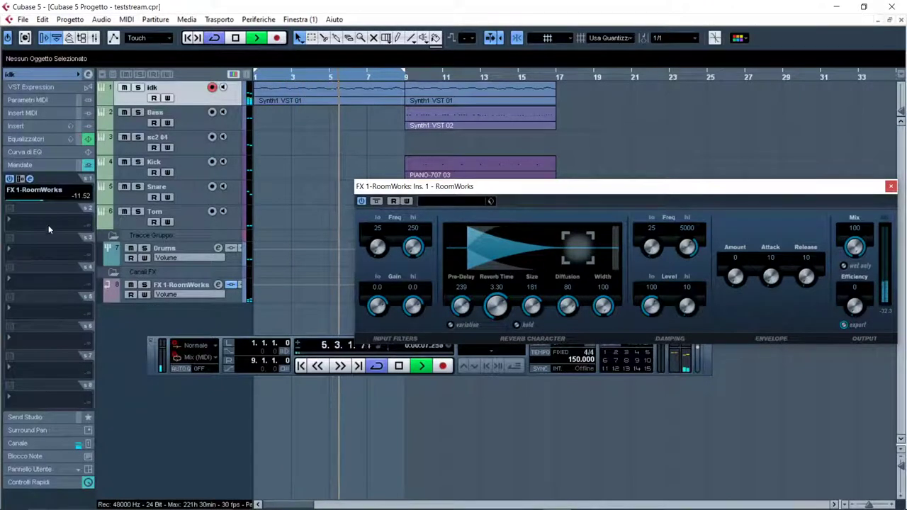
pyautogui.moveTo(54, 203)
pyautogui.mouseDown()
pyautogui.moveTo(64, 201)
pyautogui.moveTo(47, 202)
pyautogui.mouseUp()
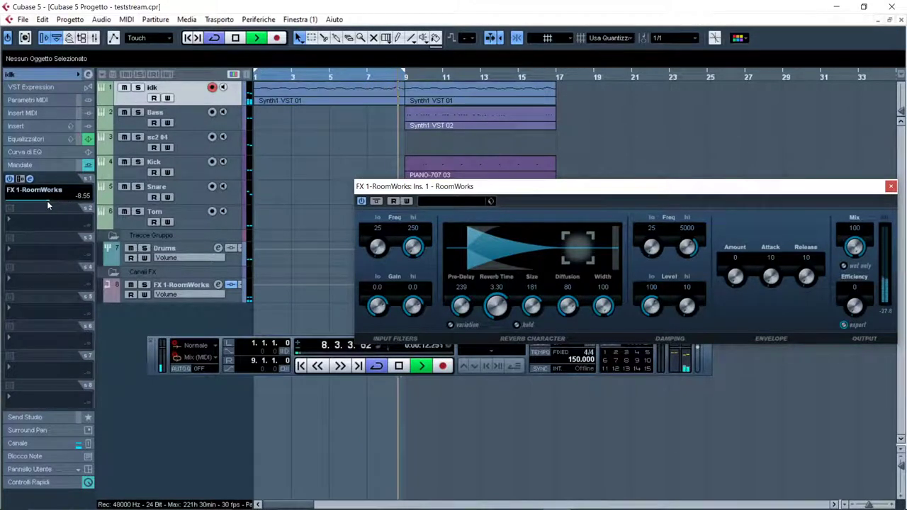
pyautogui.click(406, 80)
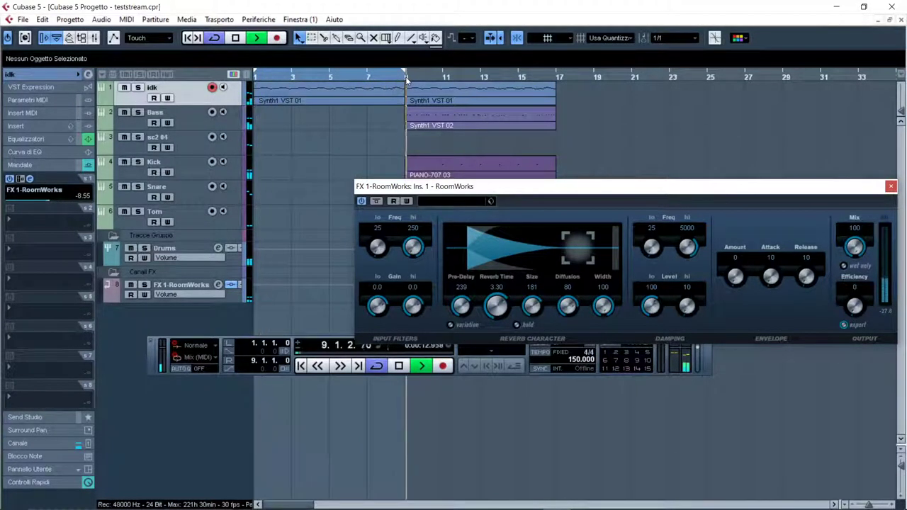
pyautogui.click(366, 73)
pyautogui.moveTo(405, 73); pyautogui.dragTo(555, 73)
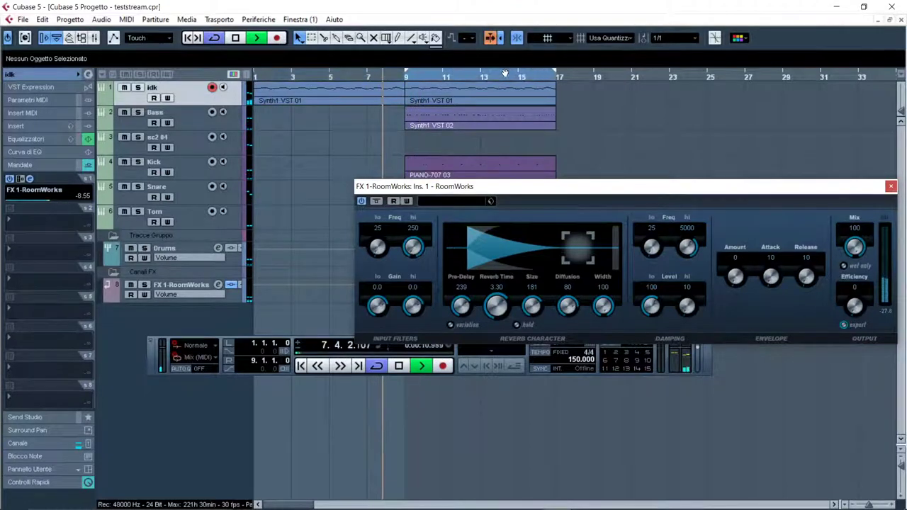
# Set the Bass track's volume to -20.41.
pyautogui.click(189, 123)
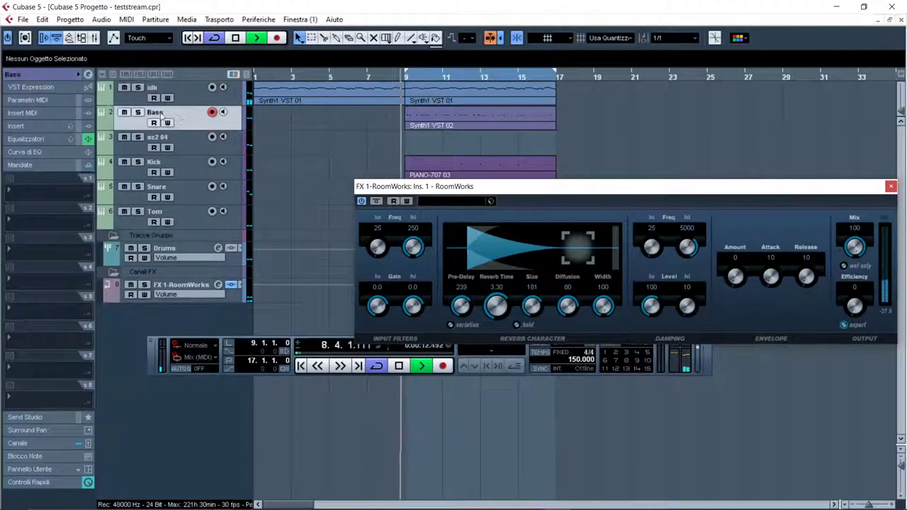
pyautogui.click(58, 73)
pyautogui.moveTo(48, 131); pyautogui.dragTo(42, 131)
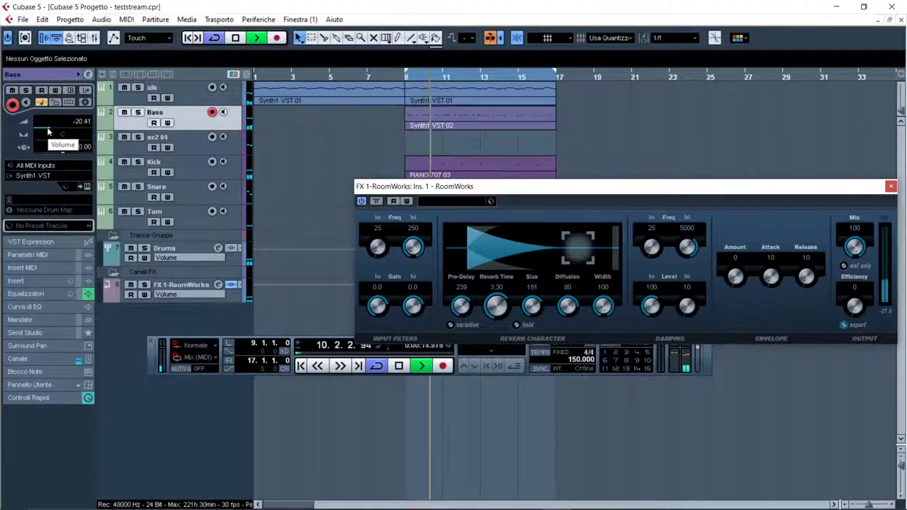
# Mute the Drums group track and close the RoomWorks window.
pyautogui.click(199, 291)
pyautogui.click(199, 255)
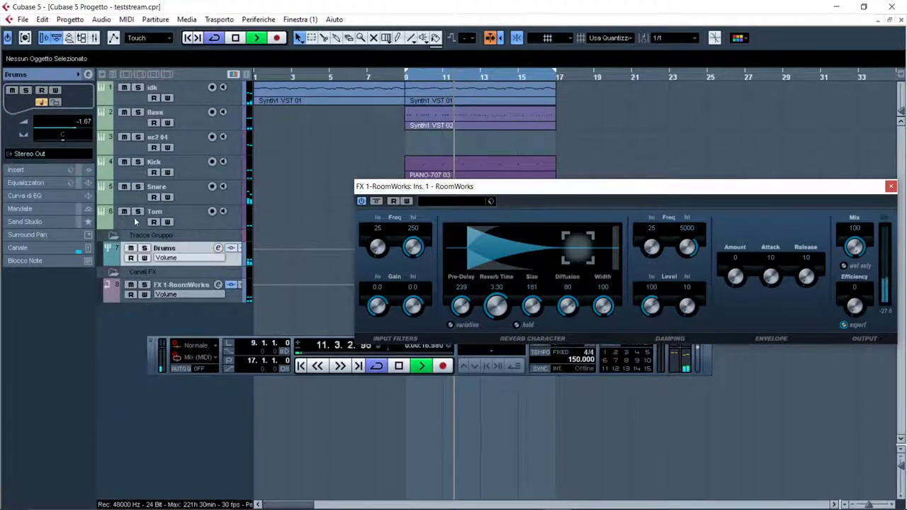
pyautogui.click(12, 91)
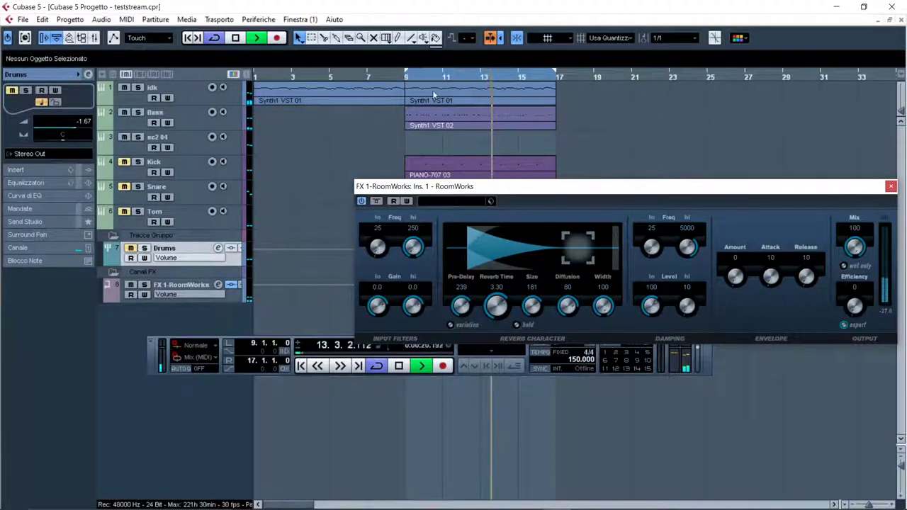
pyautogui.moveTo(567, 186); pyautogui.dragTo(534, 242)
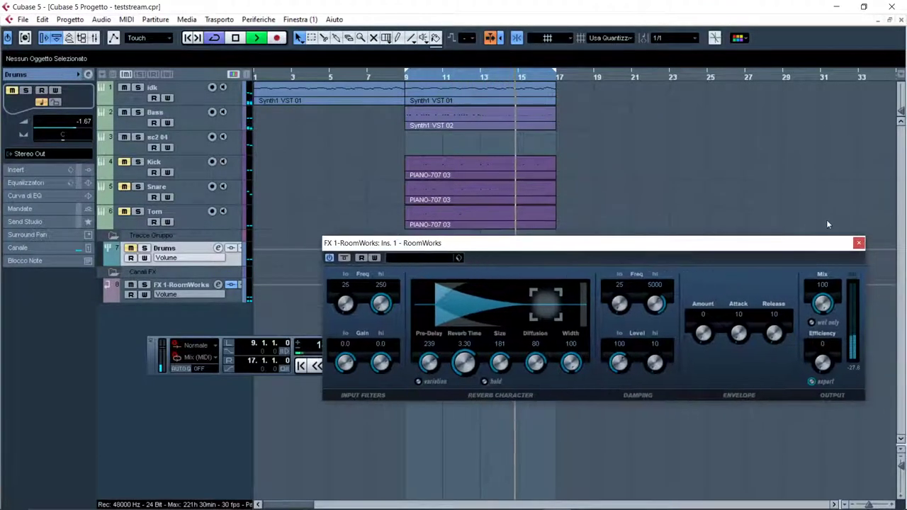
pyautogui.click(858, 242)
# Adjust the sub-oscillator level in the Bass track's Synth1 and close its editor.
pyautogui.click(162, 120)
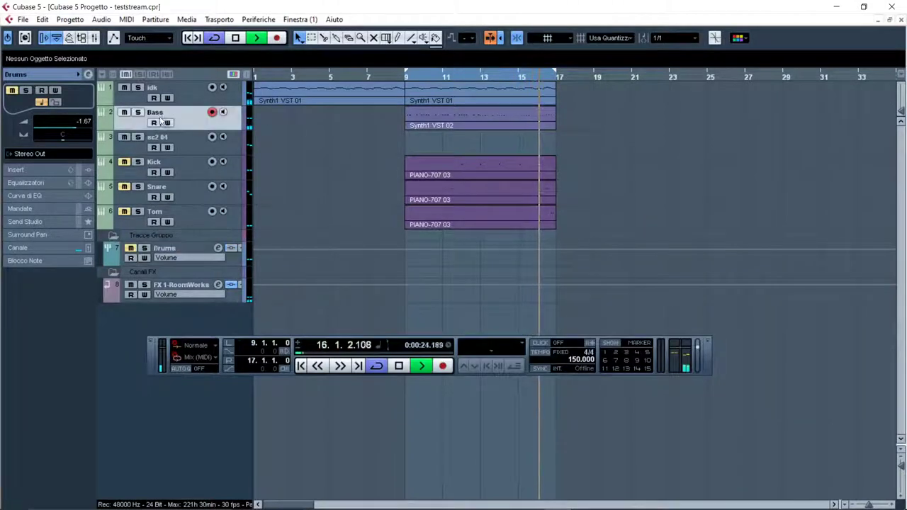
pyautogui.click(87, 186)
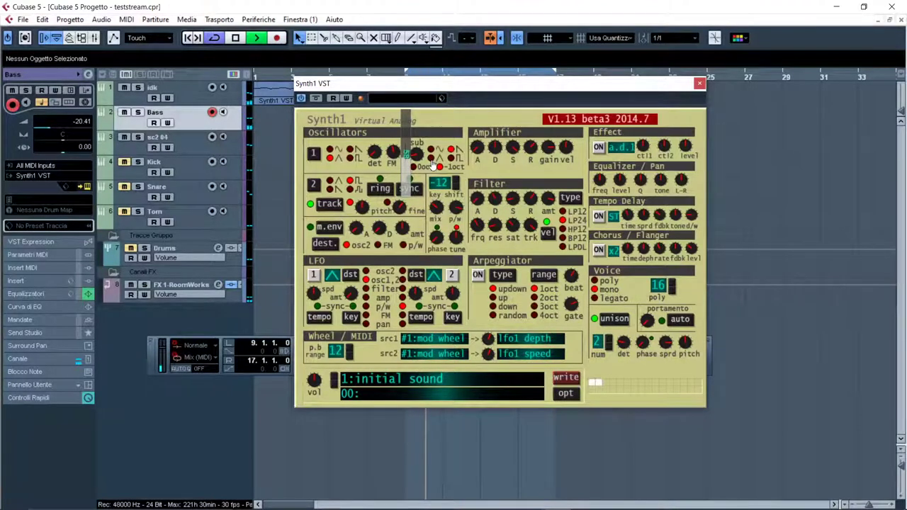
pyautogui.click(698, 84)
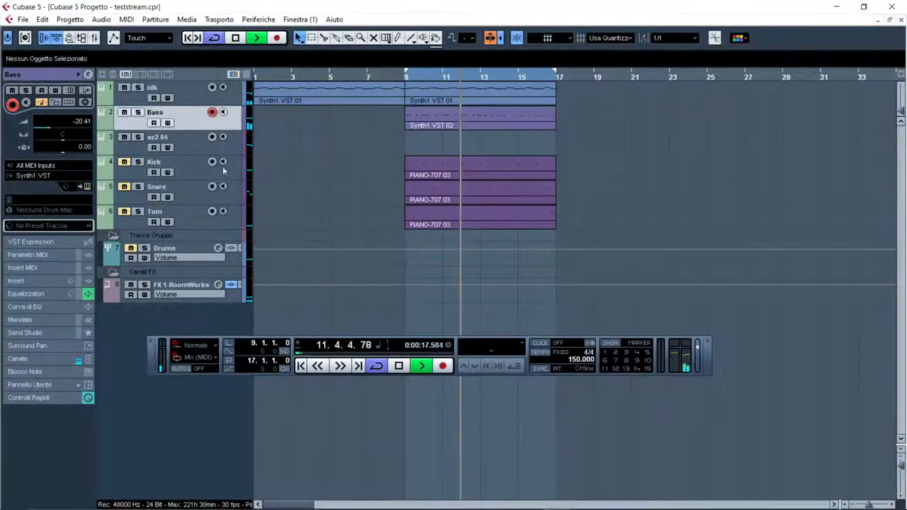
# Set the volume of the FX 1-RoomWorks channel to -3.06.
pyautogui.click(180, 278)
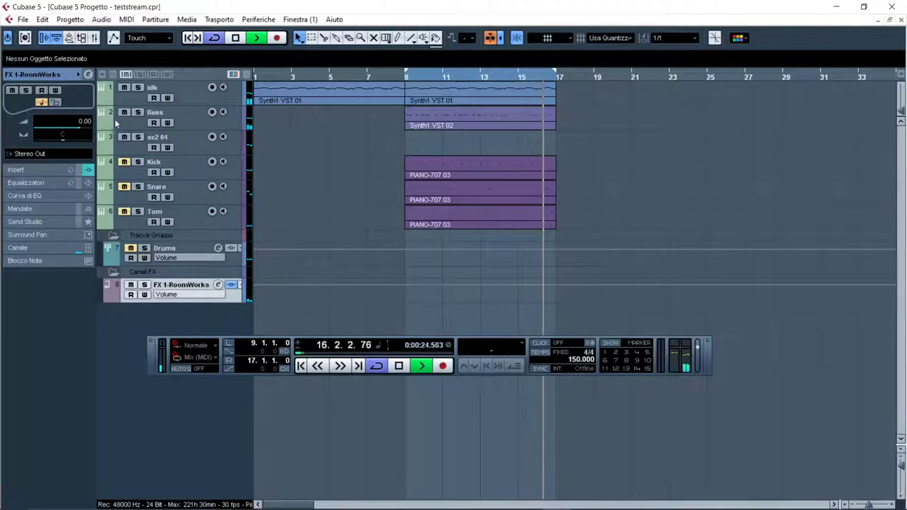
pyautogui.scroll(-2, 81, 128)
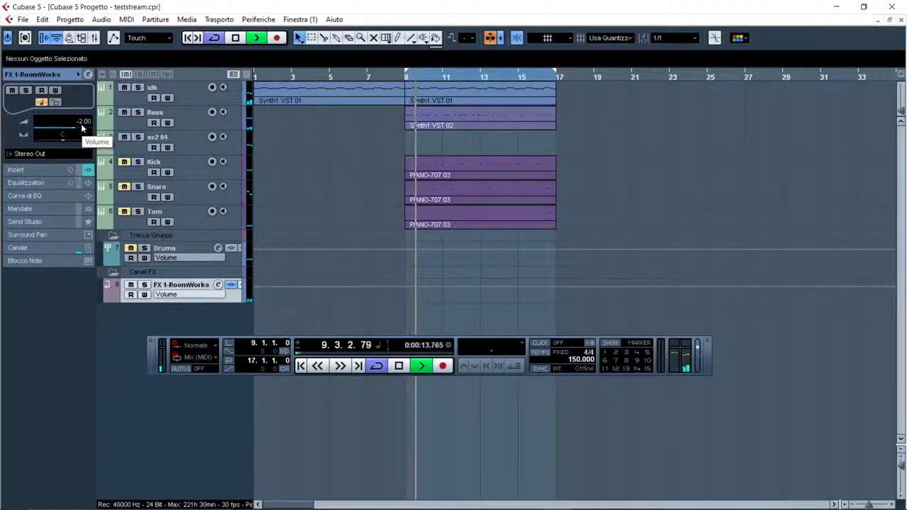
pyautogui.scroll(-1, 81, 128)
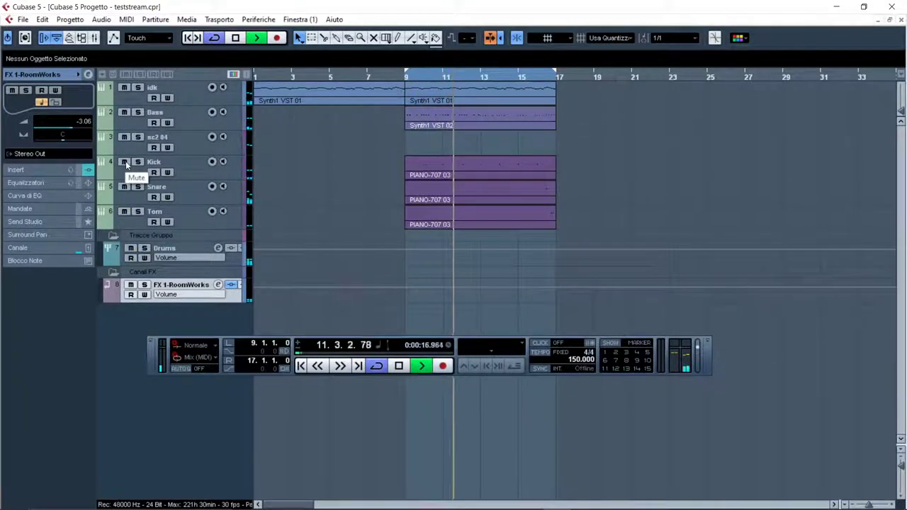
# Mute the Snare and Tom tracks to leave only the Kick playing among the drums.
pyautogui.click(124, 186)
pyautogui.click(124, 211)
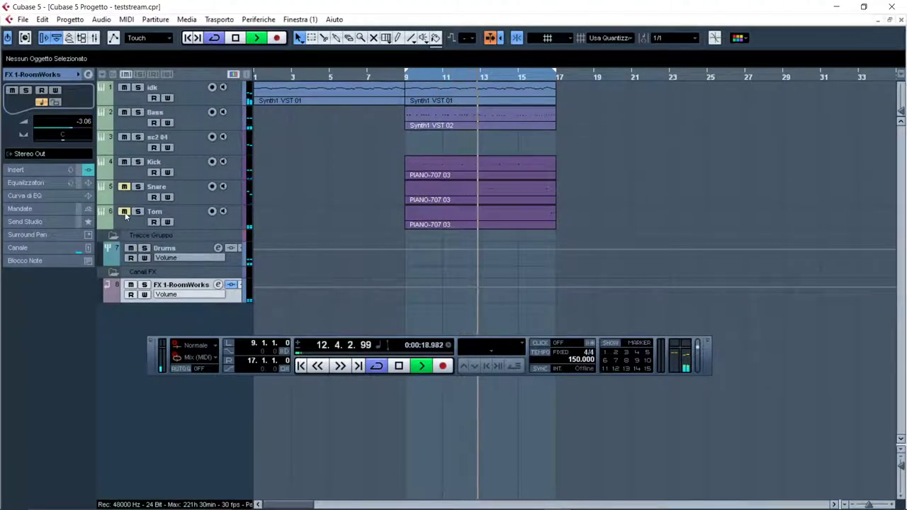
# Set the Kick track's volume to -4.25 and open its PIANO-707 instrument, placing the window below the Kick clip.
pyautogui.click(181, 170)
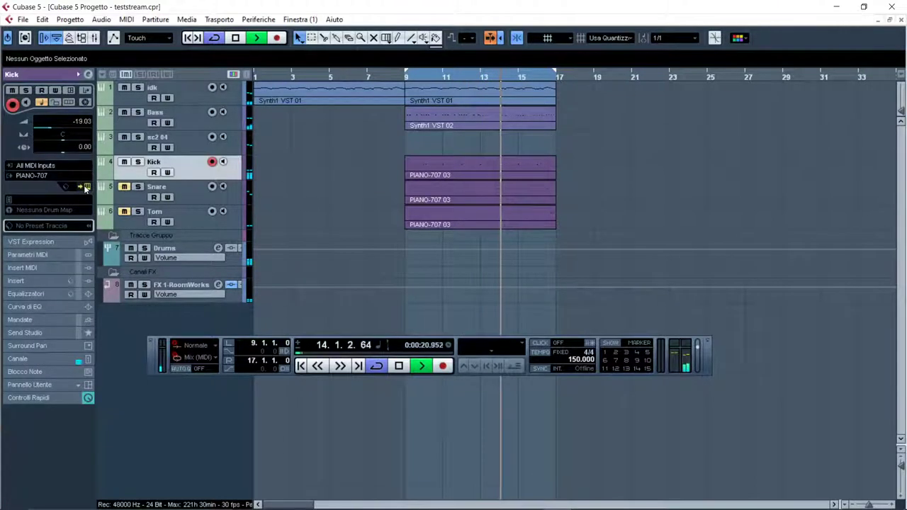
pyautogui.click(85, 187)
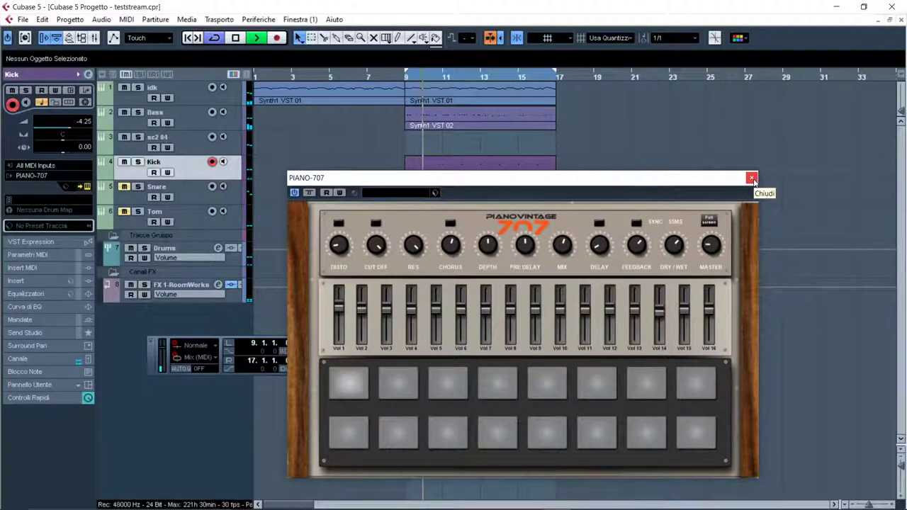
pyautogui.moveTo(695, 184); pyautogui.dragTo(718, 183)
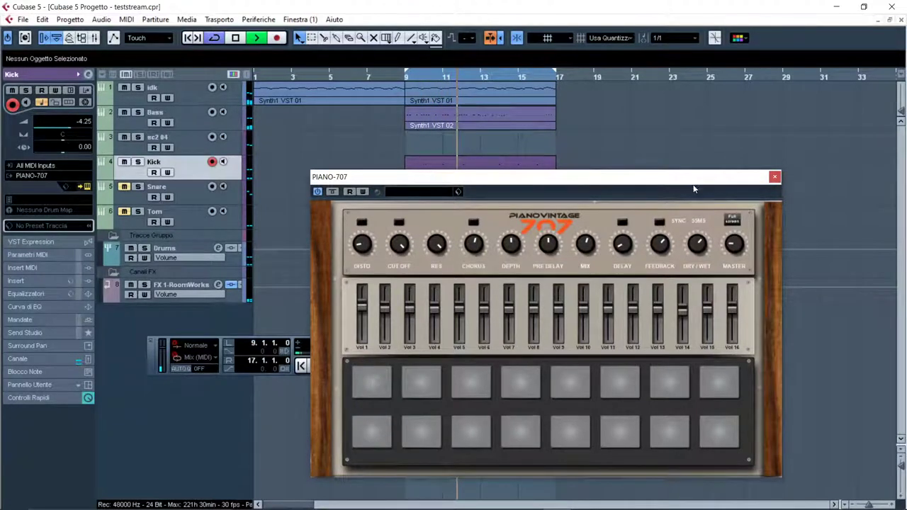
pyautogui.moveTo(693, 189); pyautogui.dragTo(690, 204)
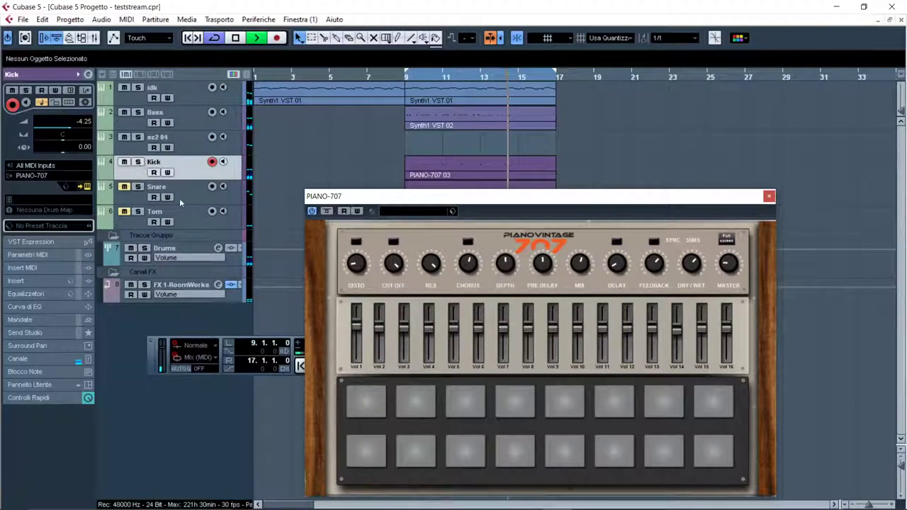
# Unmute the Snare track and open its PIANO-707 instrument, placing the window over the Kick's instrument window.
pyautogui.click(114, 189)
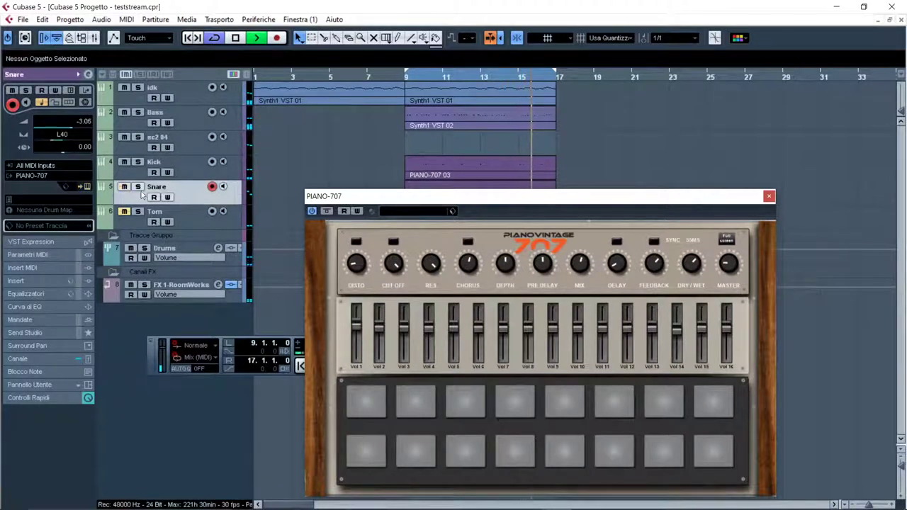
pyautogui.click(84, 188)
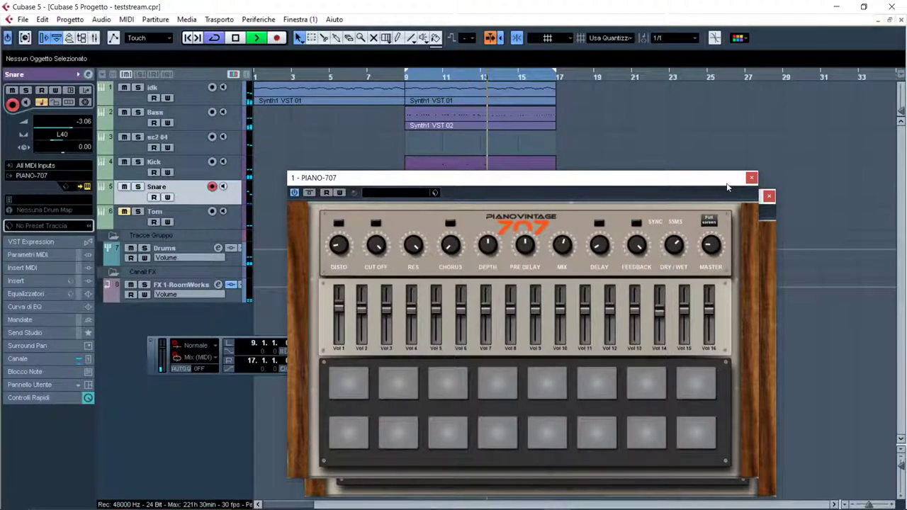
pyautogui.moveTo(727, 187); pyautogui.dragTo(623, 203)
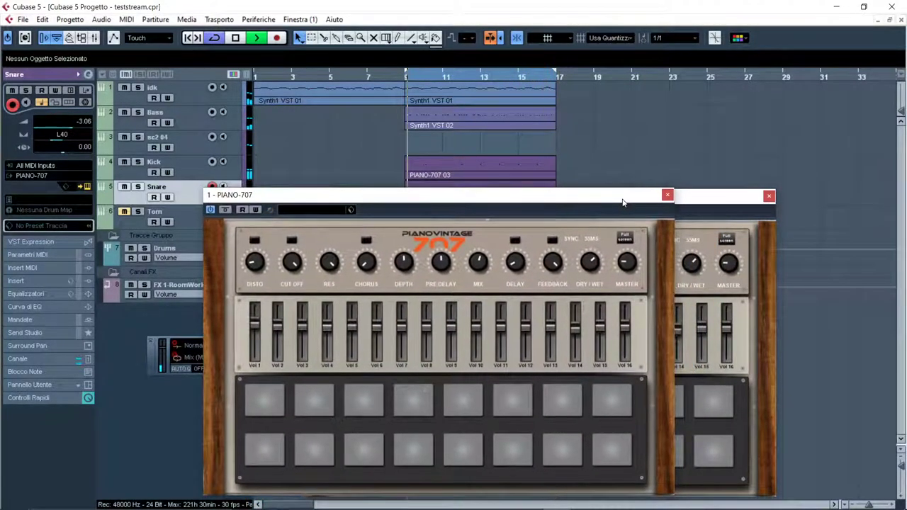
pyautogui.moveTo(623, 203); pyautogui.dragTo(694, 207)
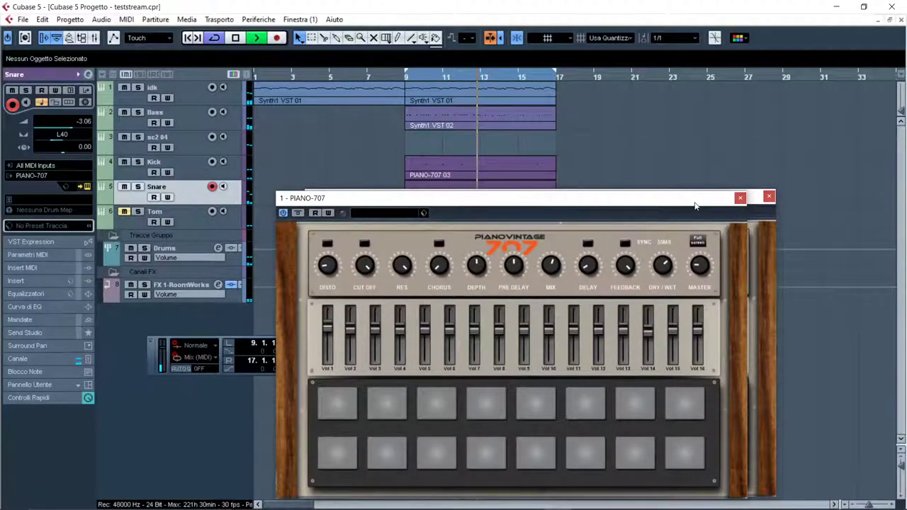
# Close the Snare and Kick PIANO-707 windows and set the idk track's volume to -20.50.
pyautogui.moveTo(695, 207); pyautogui.dragTo(687, 203)
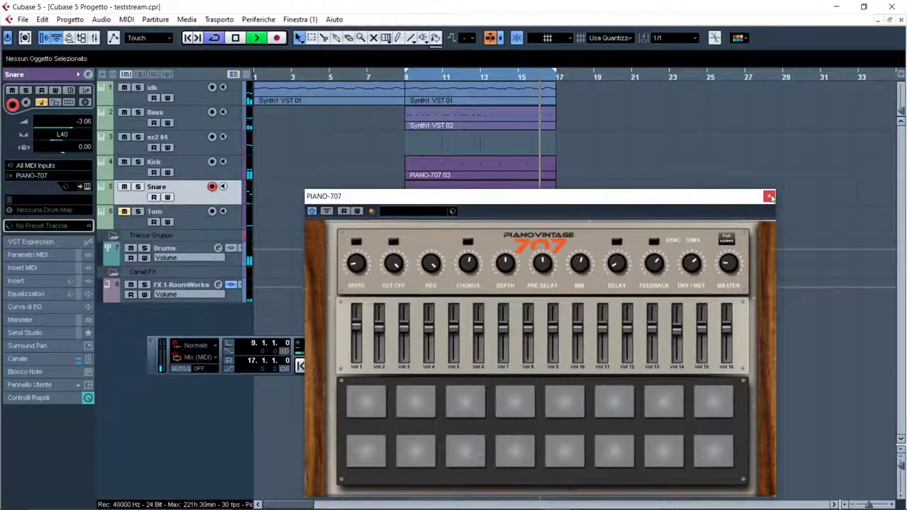
pyautogui.click(769, 195)
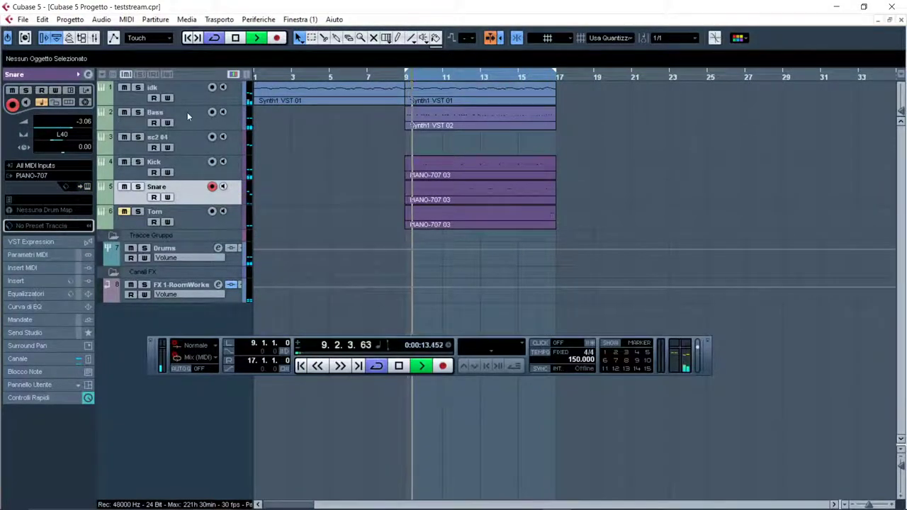
pyautogui.click(161, 90)
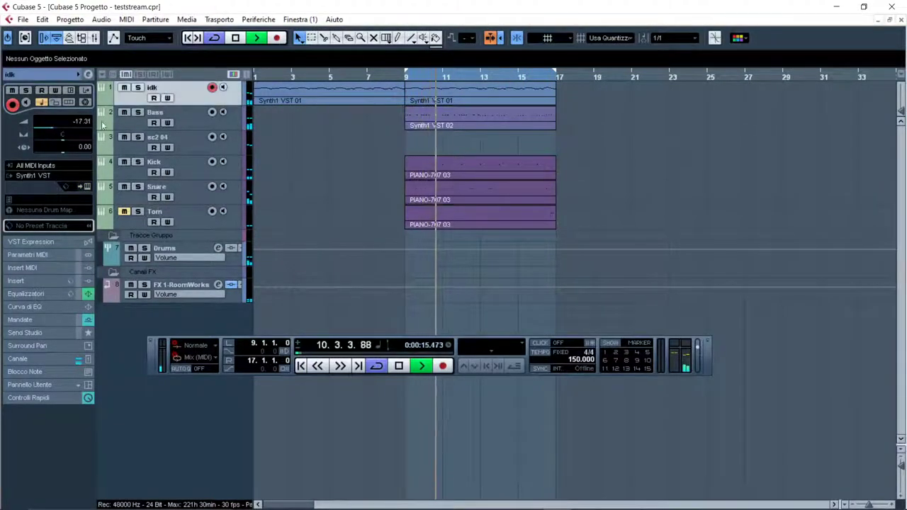
pyautogui.scroll(-3, 80, 122)
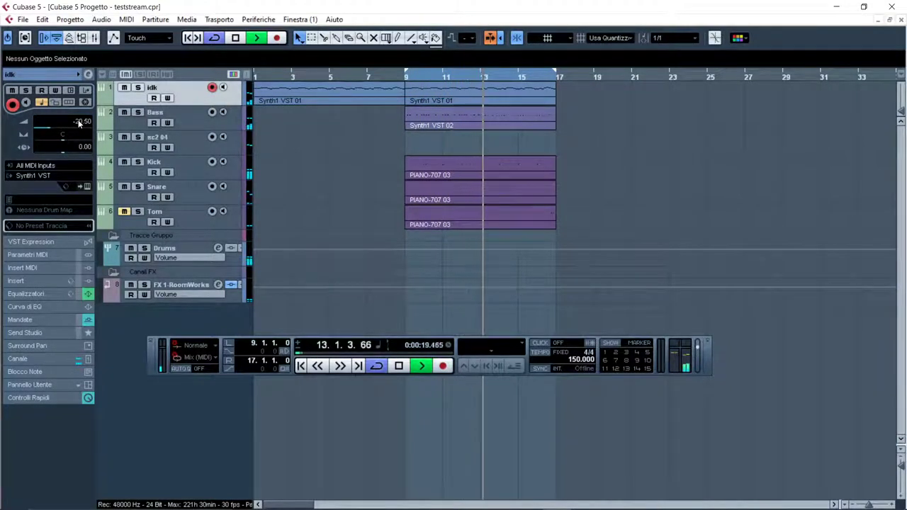
# Set the volume of the FX 1-RoomWorks channel to -0.62.
pyautogui.click(181, 297)
pyautogui.scroll(3, 71, 129)
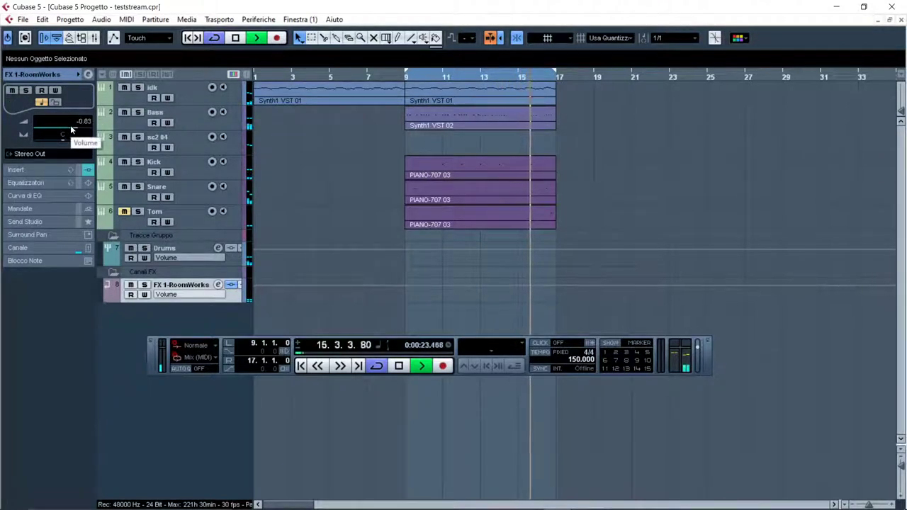
pyautogui.scroll(1, 70, 130)
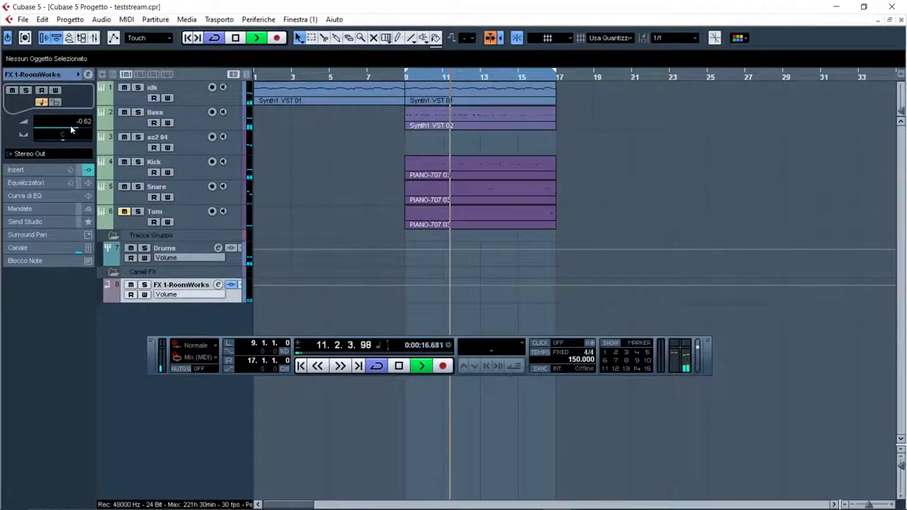
# Raise the low-pass cutoff on the idk track's EQ curve to 6273 Hz.
pyautogui.click(170, 92)
pyautogui.click(36, 307)
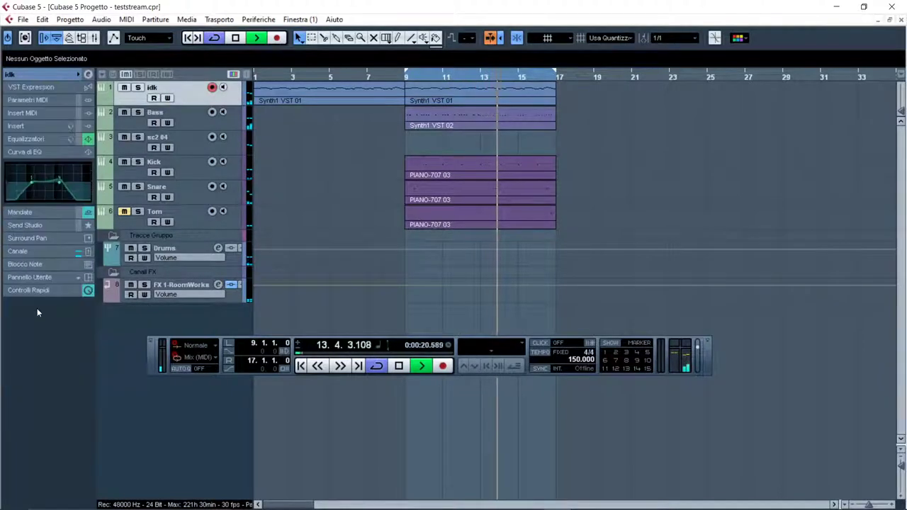
pyautogui.moveTo(61, 184); pyautogui.dragTo(76, 180)
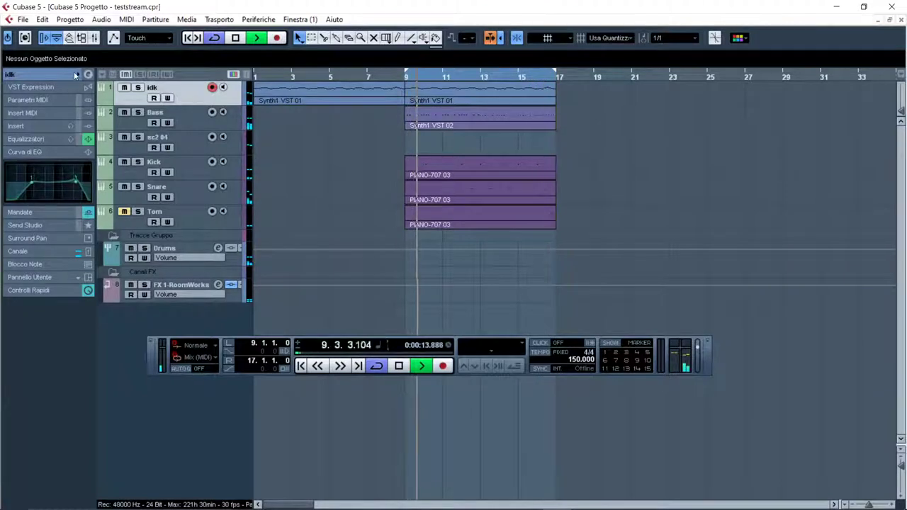
# Solo the idk track, review its Synth1 VST instrument while the loop plays, and close the instrument window.
pyautogui.click(42, 74)
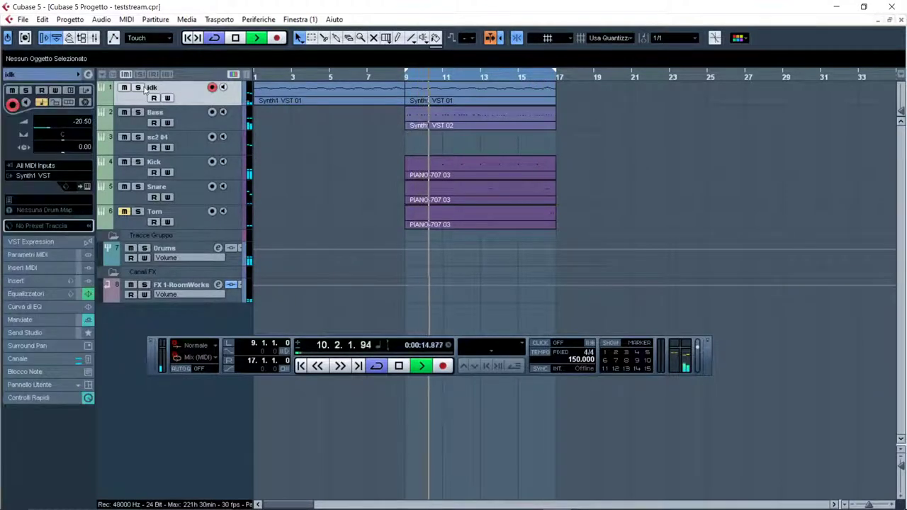
pyautogui.click(87, 186)
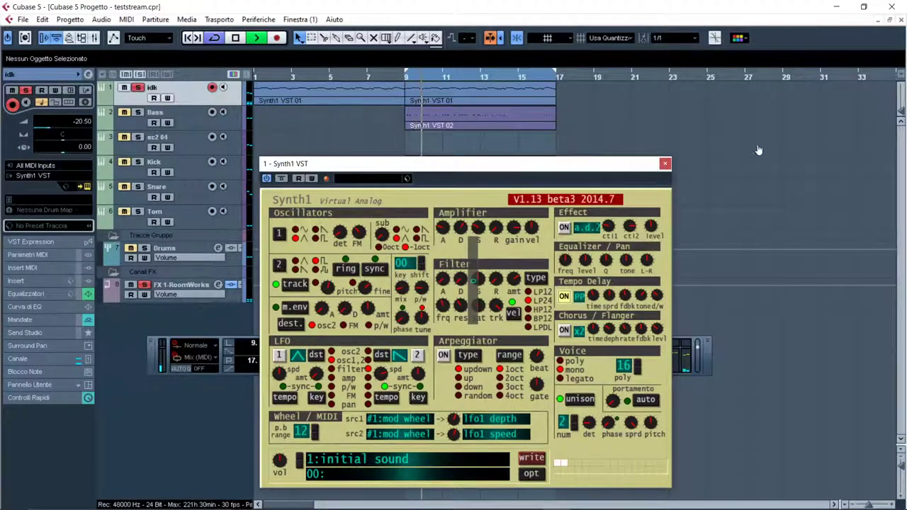
pyautogui.click(664, 164)
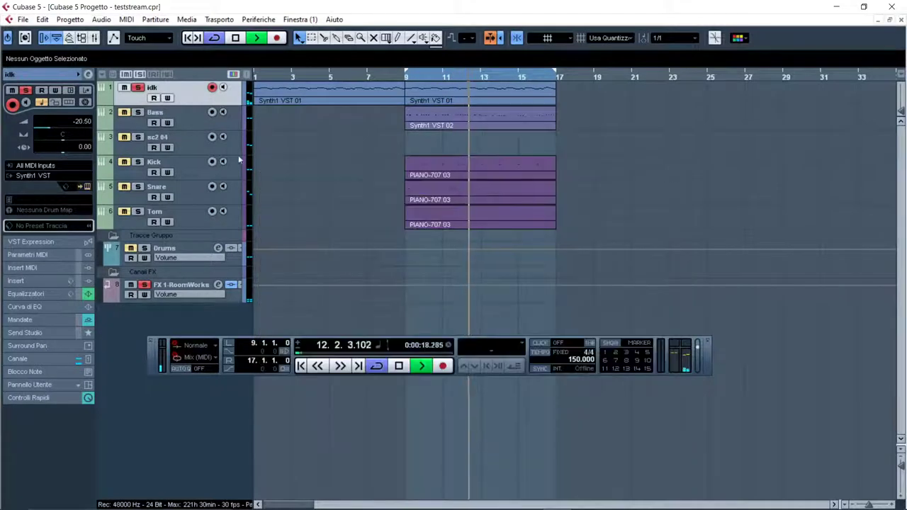
# Stop playback, duplicate the idk track and place the copy above the original.
pyautogui.rightClick(188, 88)
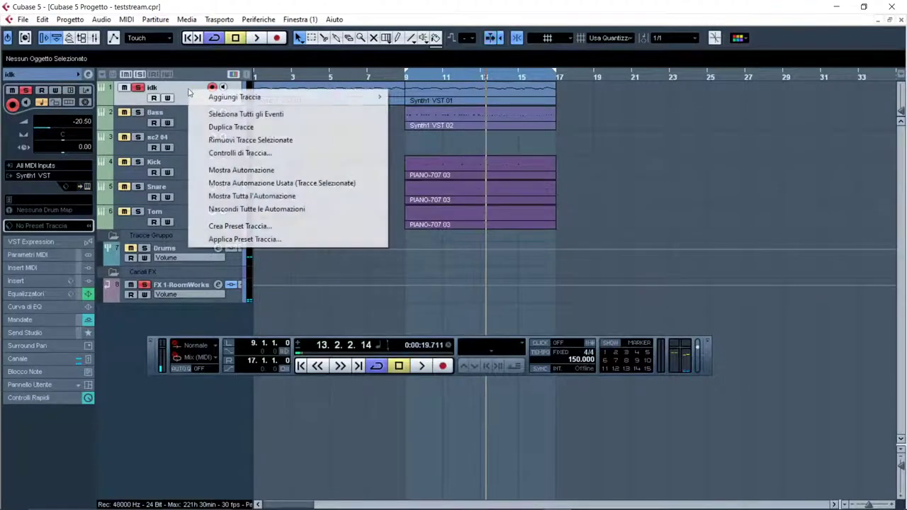
pyautogui.click(193, 123)
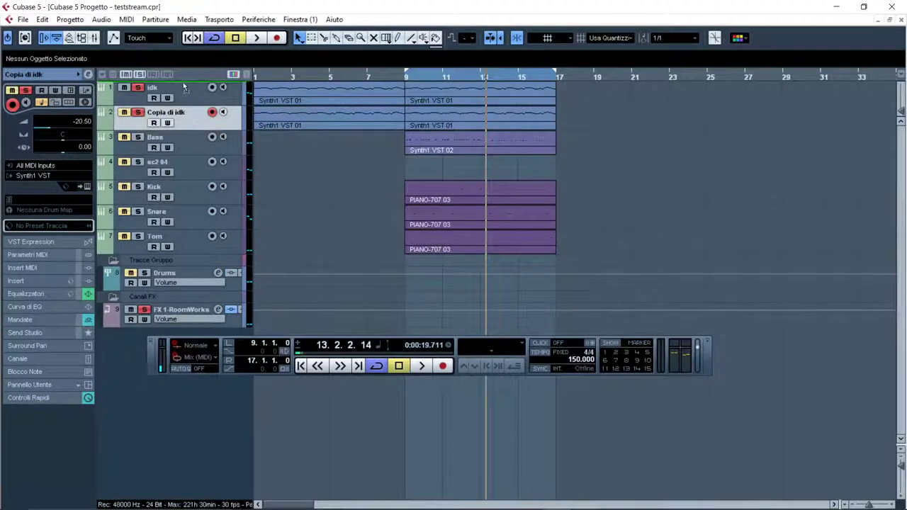
pyautogui.moveTo(183, 83); pyautogui.dragTo(182, 83)
# Delete the copied track's clip at bar 9 and time-stretch its remaining clip from bar 1 to bar 49.
pyautogui.click(488, 93)
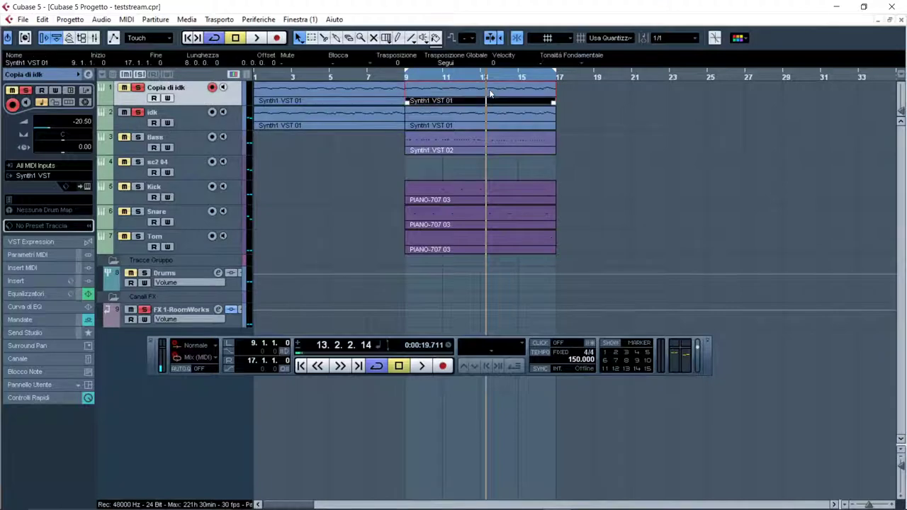
pyautogui.press('Delete')
pyautogui.click(377, 93)
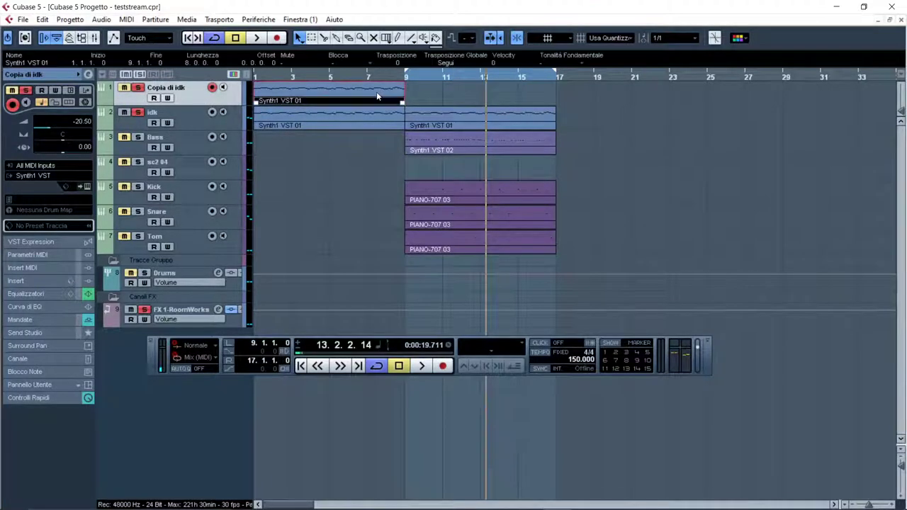
pyautogui.click(299, 38)
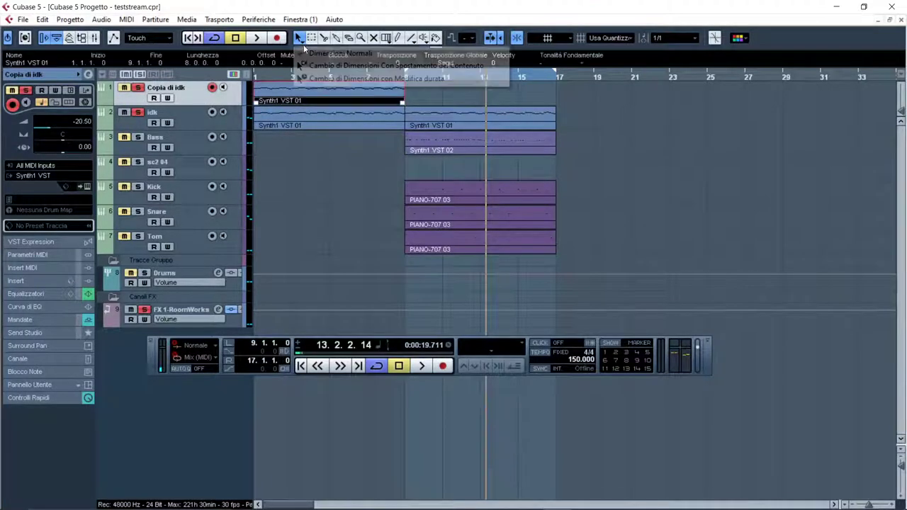
pyautogui.click(341, 79)
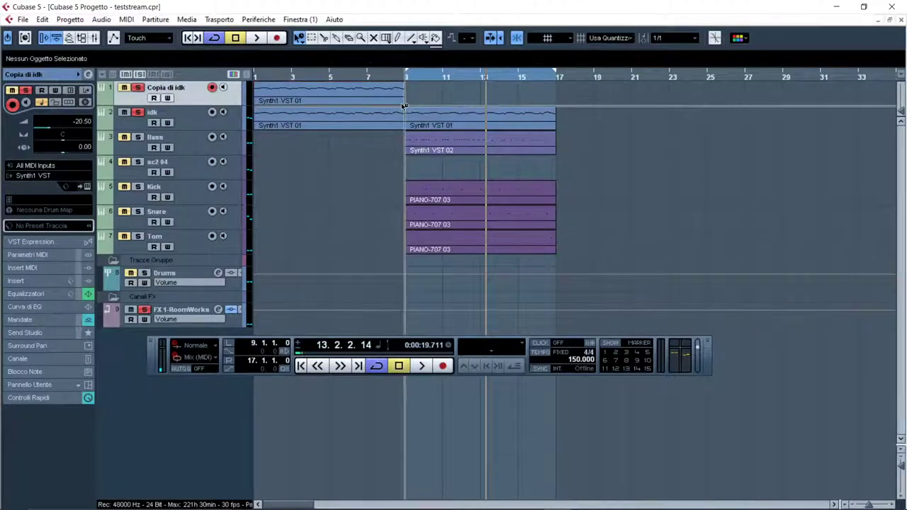
pyautogui.moveTo(418, 100); pyautogui.dragTo(787, 106)
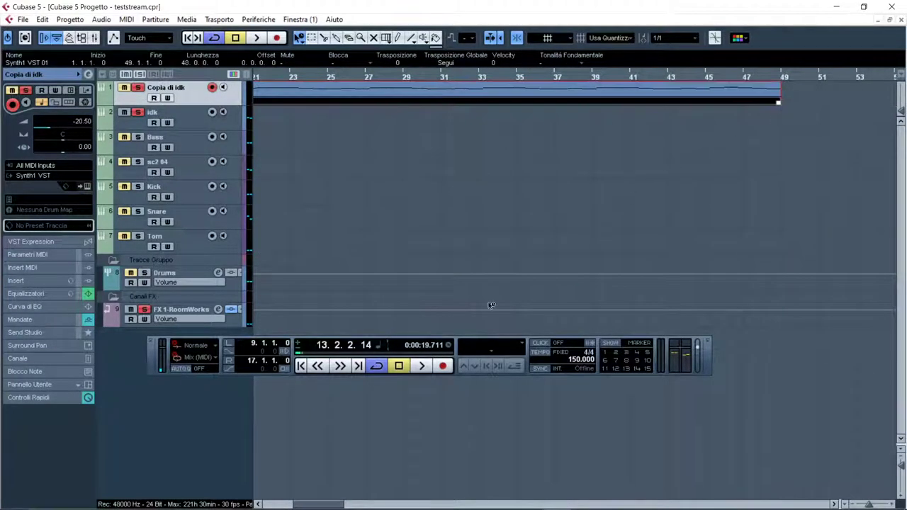
# Audition the stretched clip on the copied track from bar 9 and shift it to start at bar 9.
pyautogui.moveTo(345, 505); pyautogui.dragTo(261, 502)
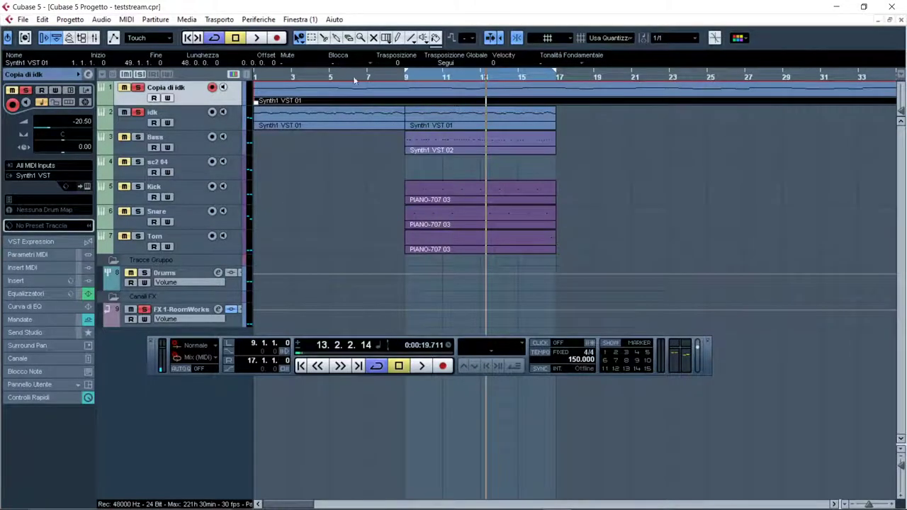
pyautogui.click(407, 83)
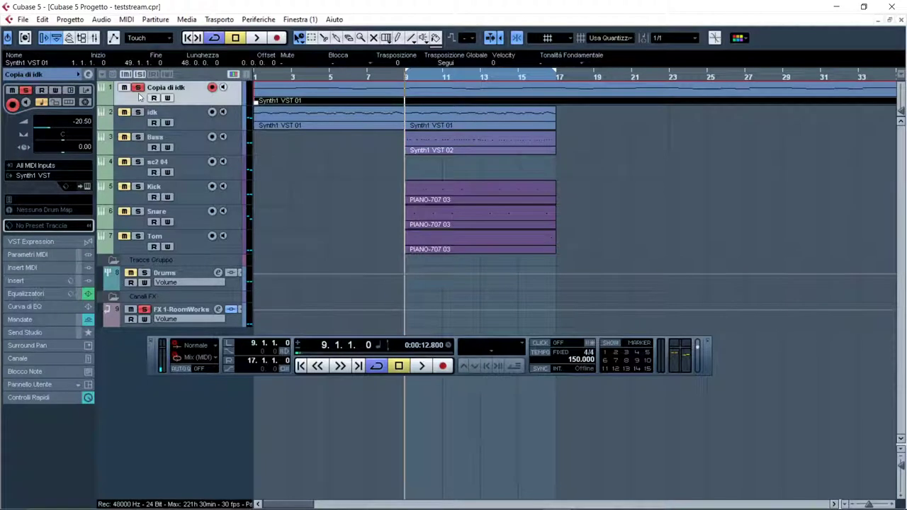
pyautogui.press('space')
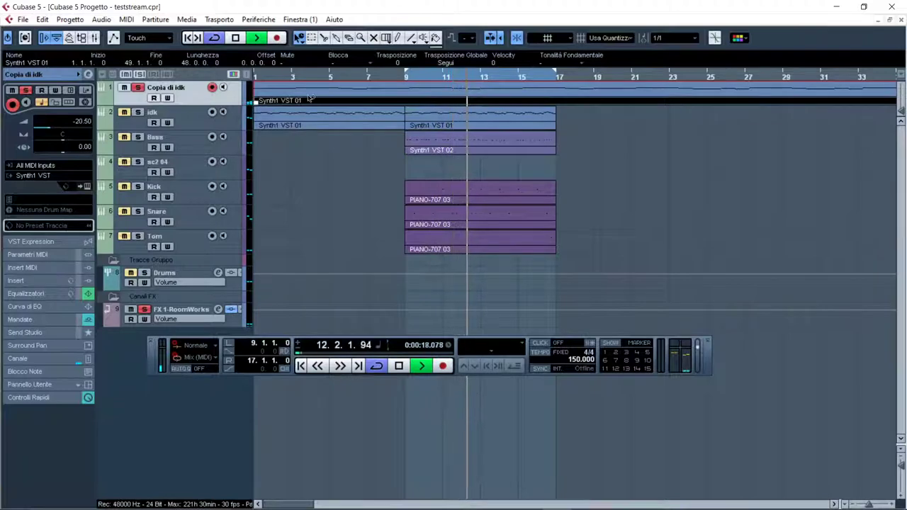
pyautogui.moveTo(308, 99); pyautogui.dragTo(490, 104)
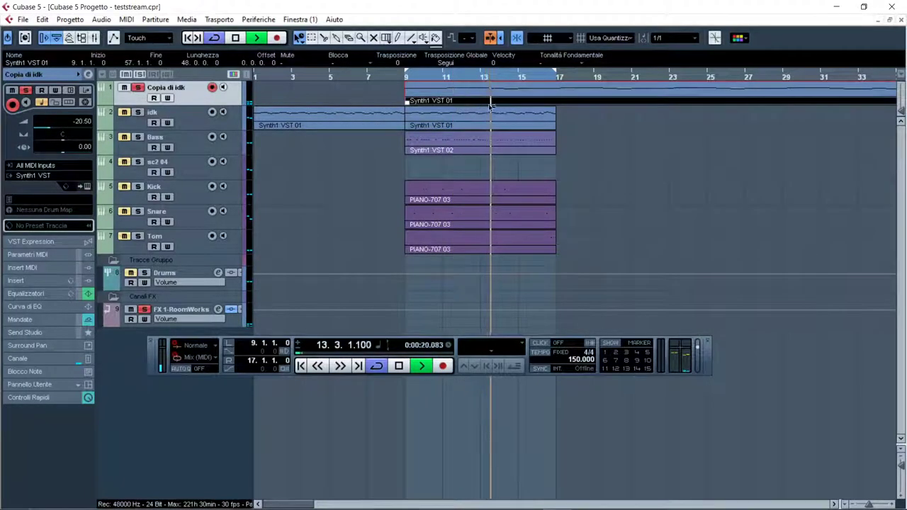
pyautogui.click(406, 78)
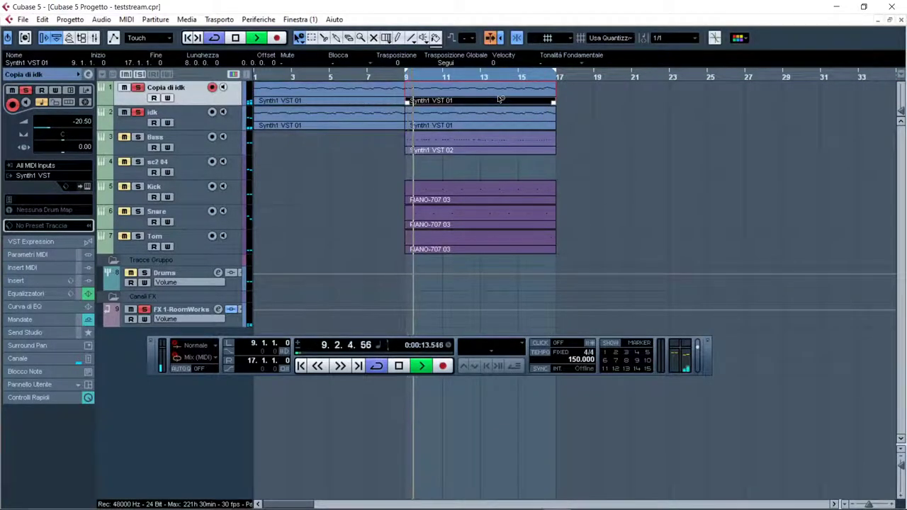
# Delete the copied track's clip at bar 9, stop playback and try to extend its remaining clip past bar 9.
pyautogui.press('Delete')
pyautogui.press('space')
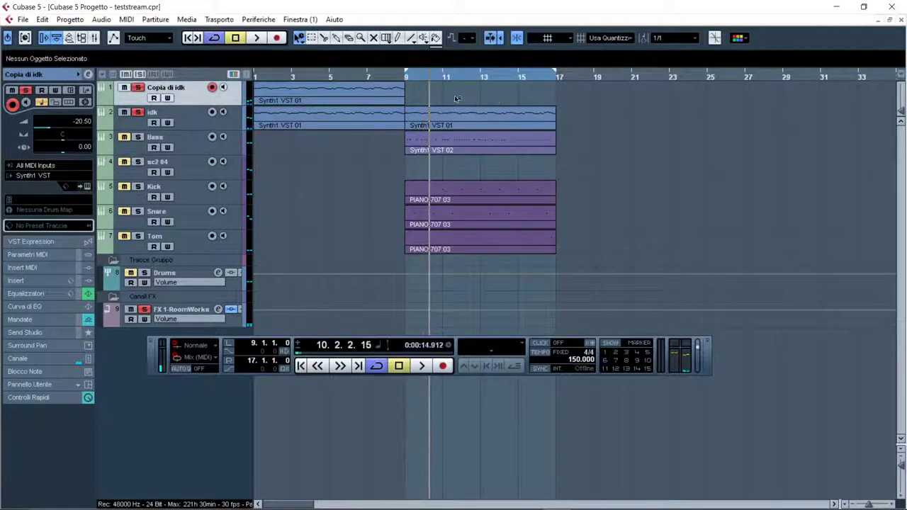
pyautogui.moveTo(357, 101); pyautogui.dragTo(496, 99)
pyautogui.moveTo(389, 95); pyautogui.dragTo(349, 94)
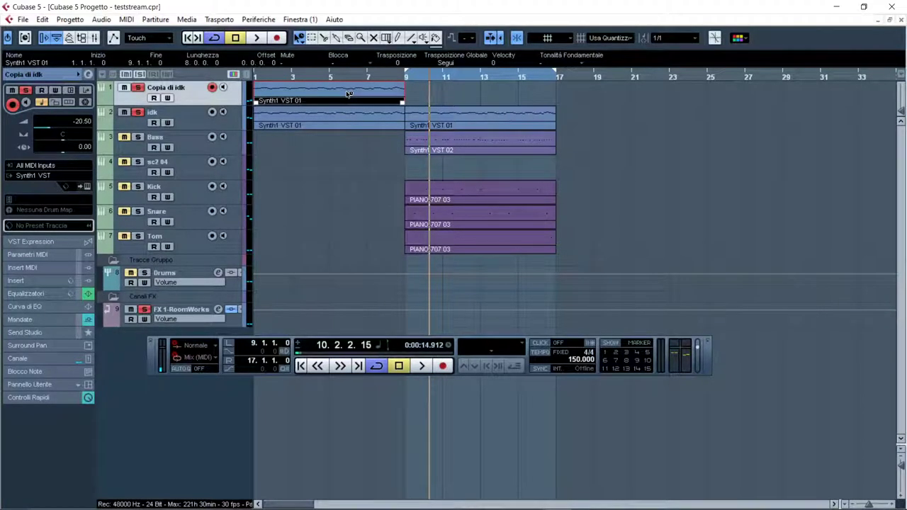
# Remove the Copia di idk track from the project.
pyautogui.rightClick(185, 101)
pyautogui.click(225, 154)
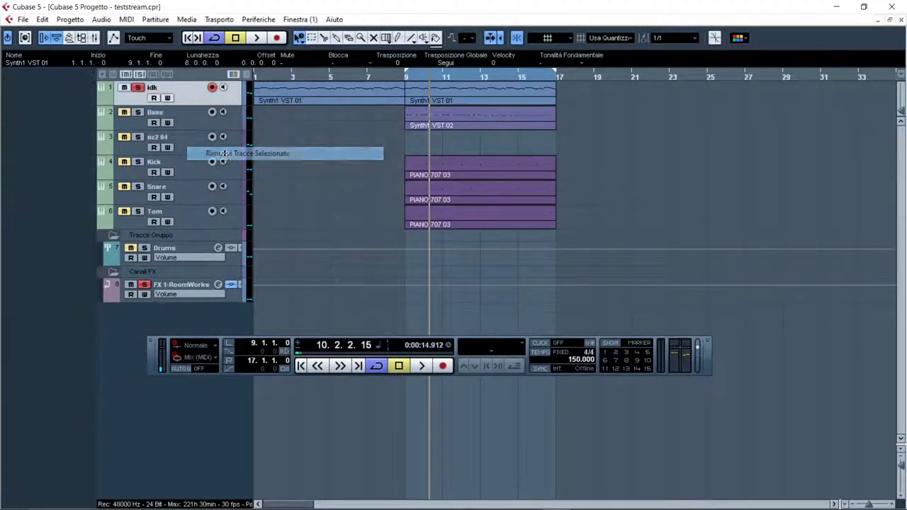
# Play the loop from bar 9 and solo Bass, comparing it with and without the soloed idk track.
pyautogui.click(405, 78)
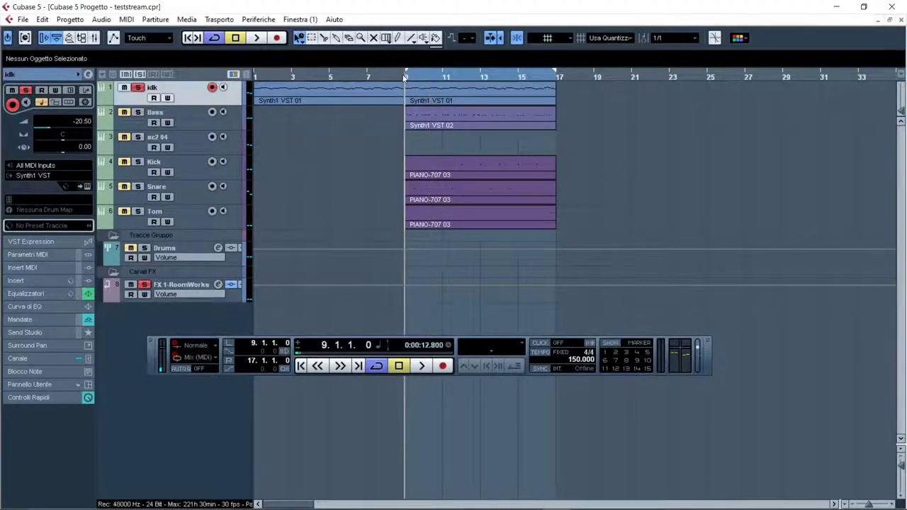
pyautogui.press('space')
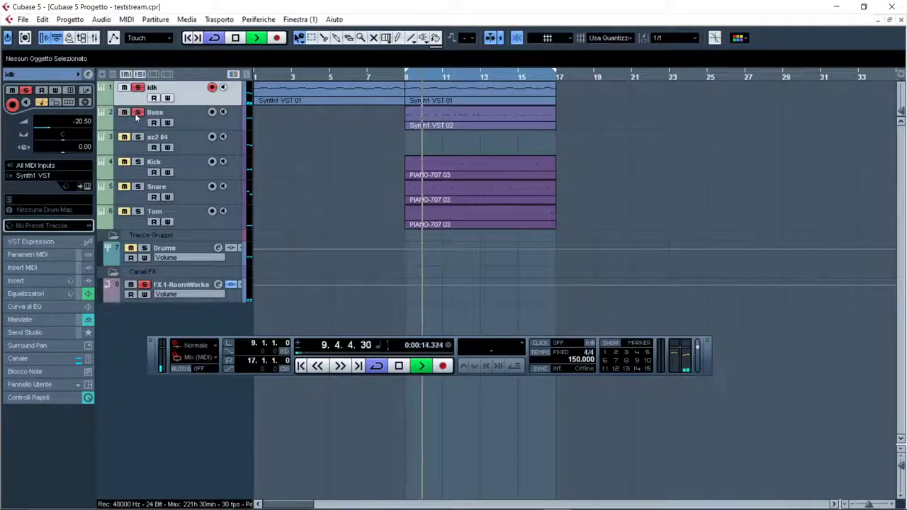
pyautogui.click(137, 112)
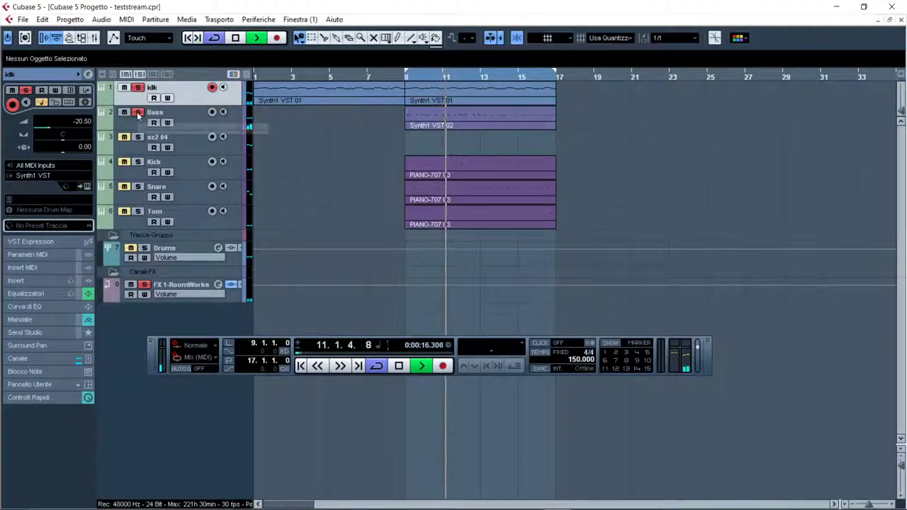
pyautogui.click(137, 87)
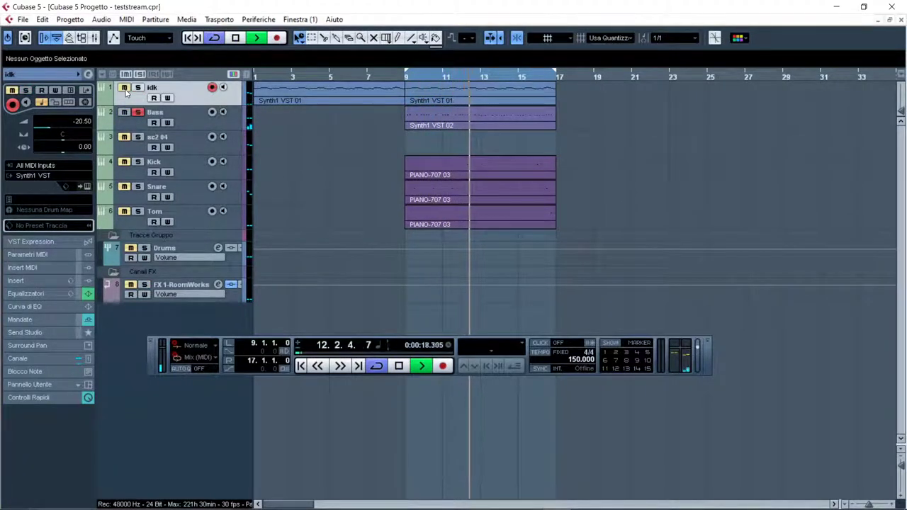
pyautogui.click(137, 87)
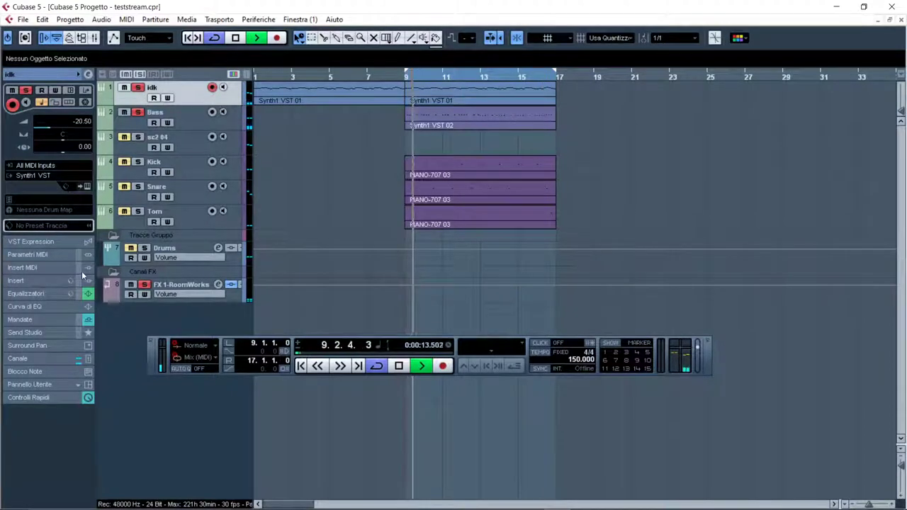
# Raise the frequency and gain of the low-pass point on the idk track's EQ curve to brighten the synth.
pyautogui.click(38, 293)
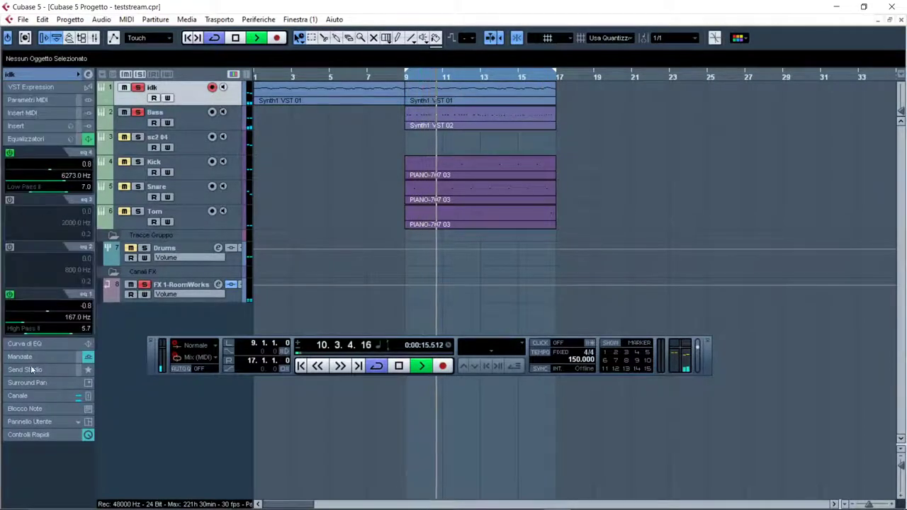
pyautogui.click(28, 344)
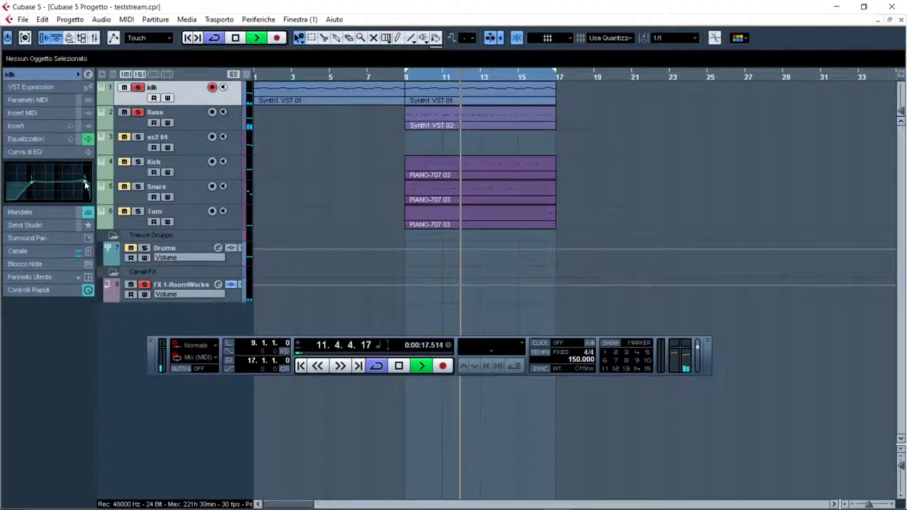
pyautogui.moveTo(76, 184); pyautogui.dragTo(90, 185)
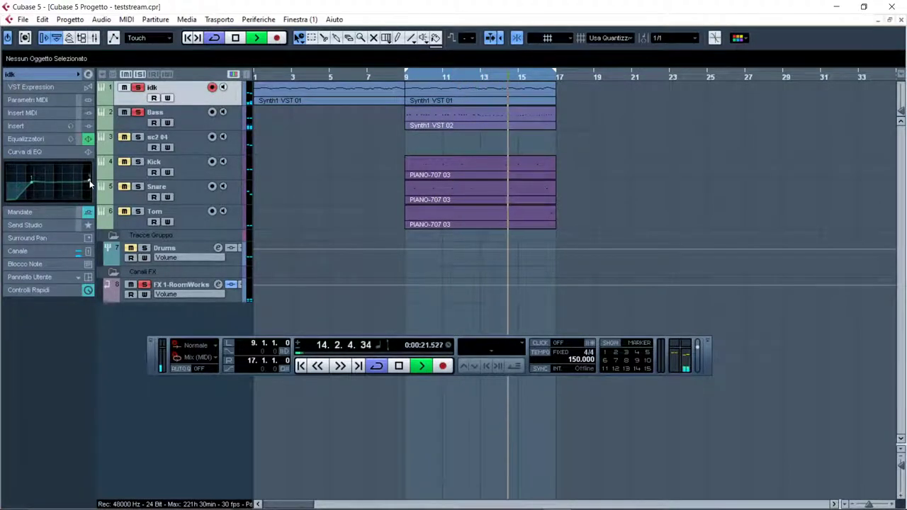
pyautogui.moveTo(87, 183); pyautogui.dragTo(81, 176)
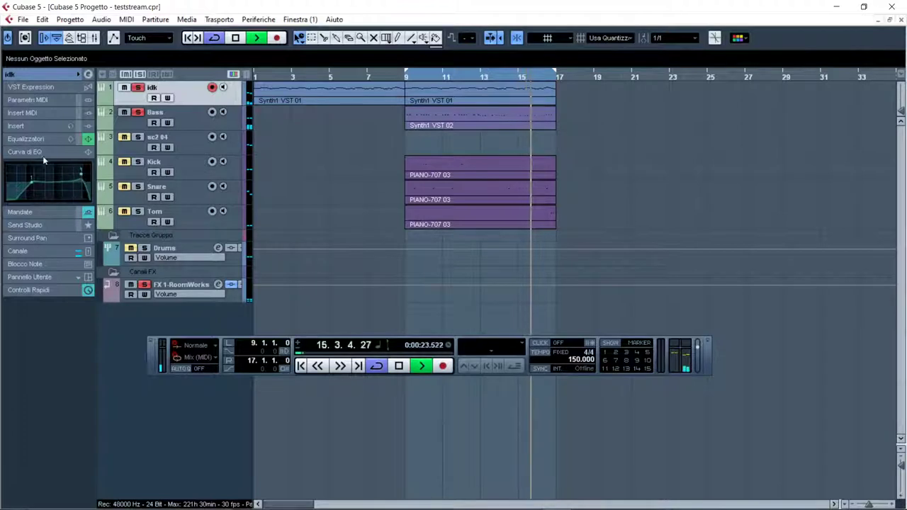
# Set the idk track's EQ 4 low-pass to gain 8.9 and Q 9.9, and raise its high-pass point to 462 Hz.
pyautogui.click(30, 139)
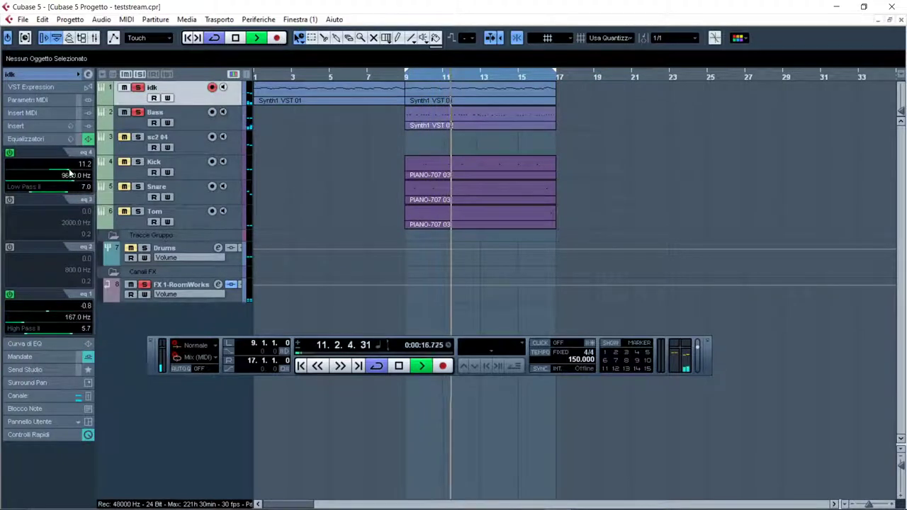
pyautogui.moveTo(66, 170); pyautogui.dragTo(57, 189)
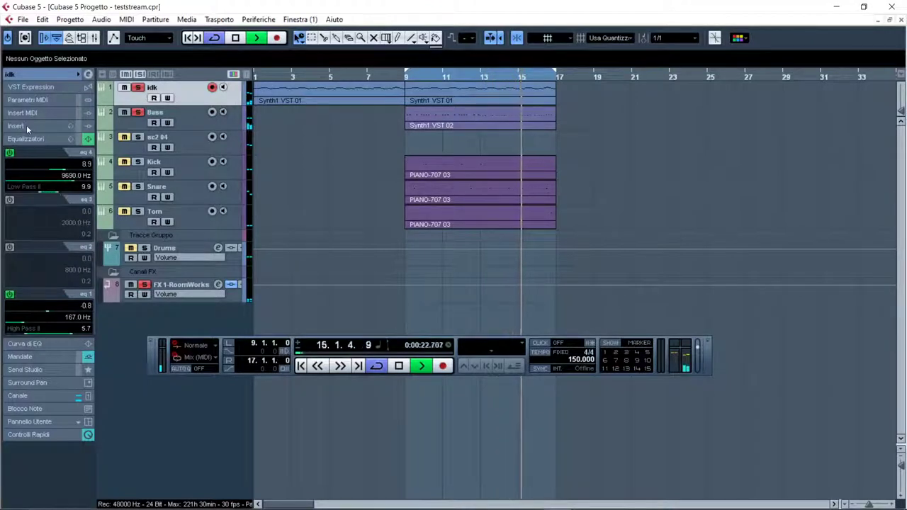
pyautogui.click(32, 344)
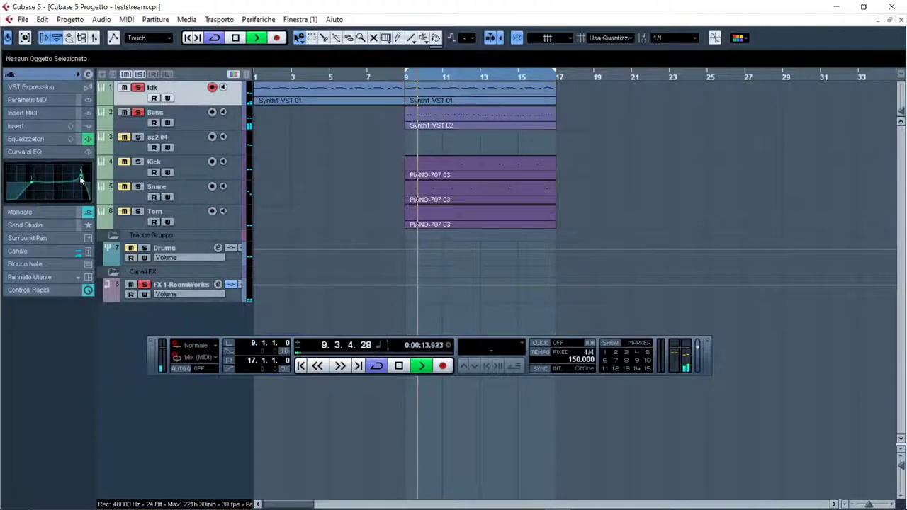
pyautogui.moveTo(77, 176); pyautogui.dragTo(80, 172)
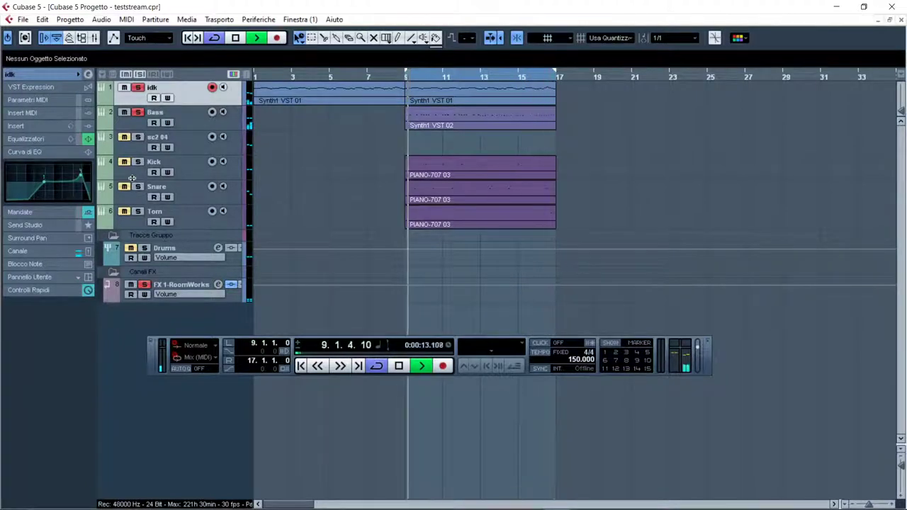
pyautogui.press('space')
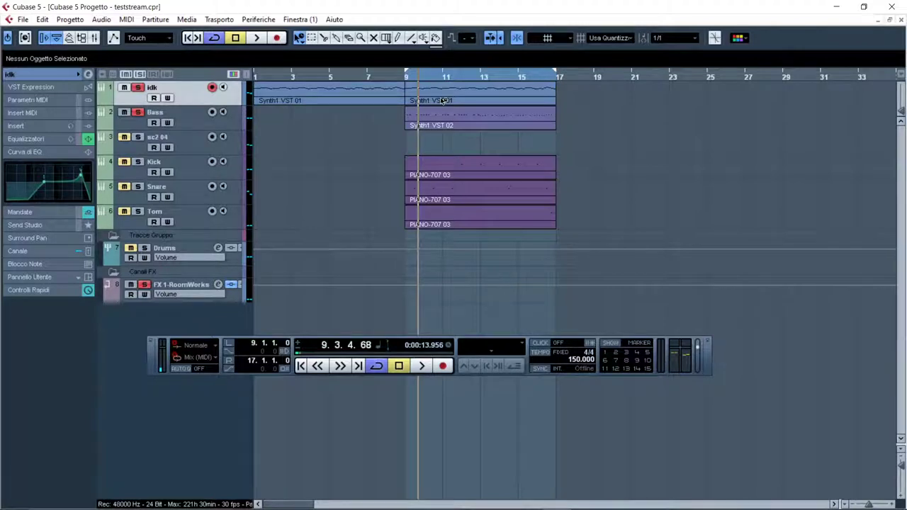
# Play the loop with Bass left out of the solo, and replay it from bar 9 with Bass soloed again.
pyautogui.click(125, 112)
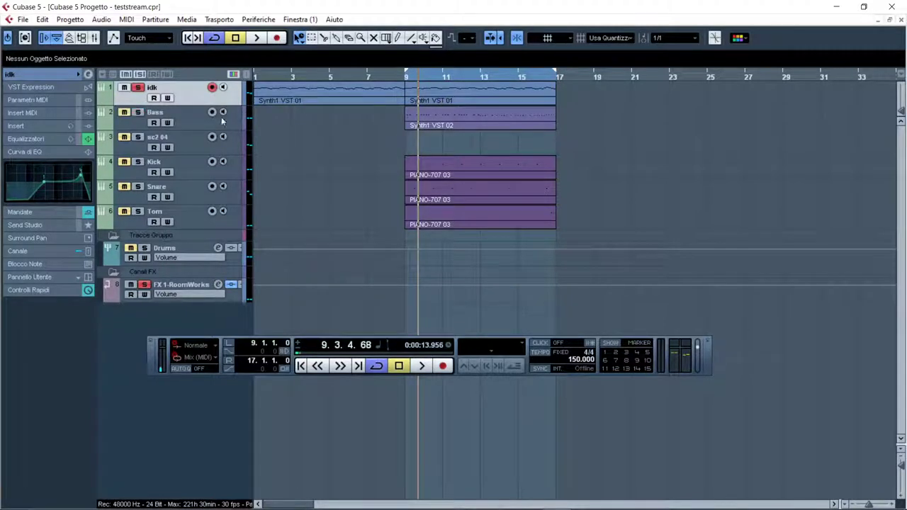
pyautogui.press('space')
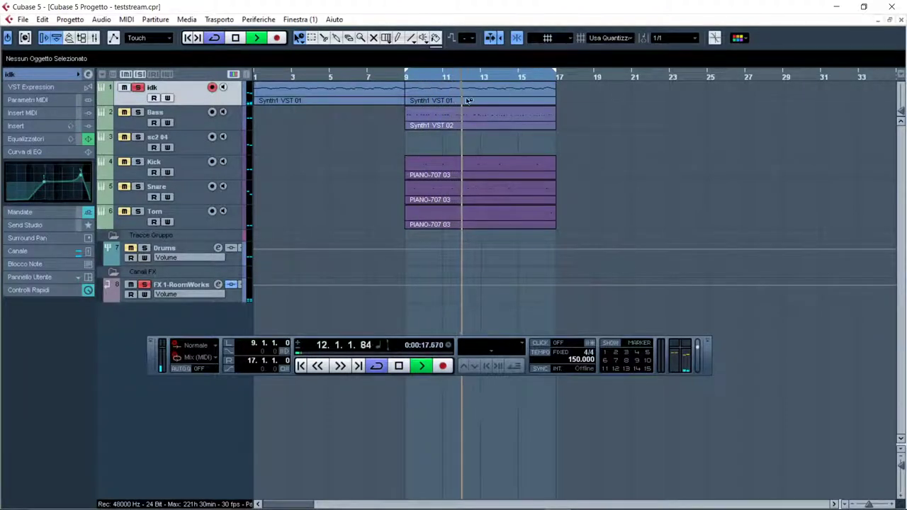
pyautogui.press('space')
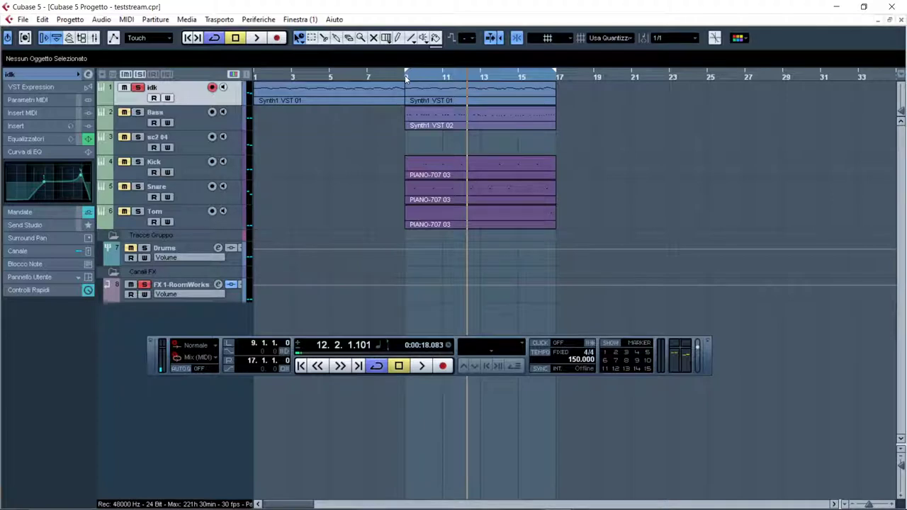
pyautogui.click(406, 79)
pyautogui.press('space')
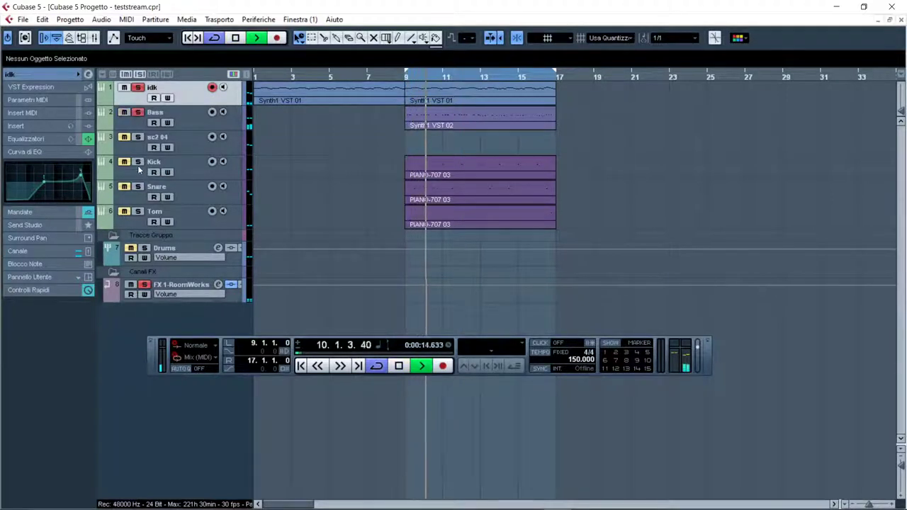
# Solo Kick and Snare alongside idk and Bass to hear the loop with drums, and stop playback.
pyautogui.click(137, 112)
pyautogui.click(137, 161)
pyautogui.click(139, 186)
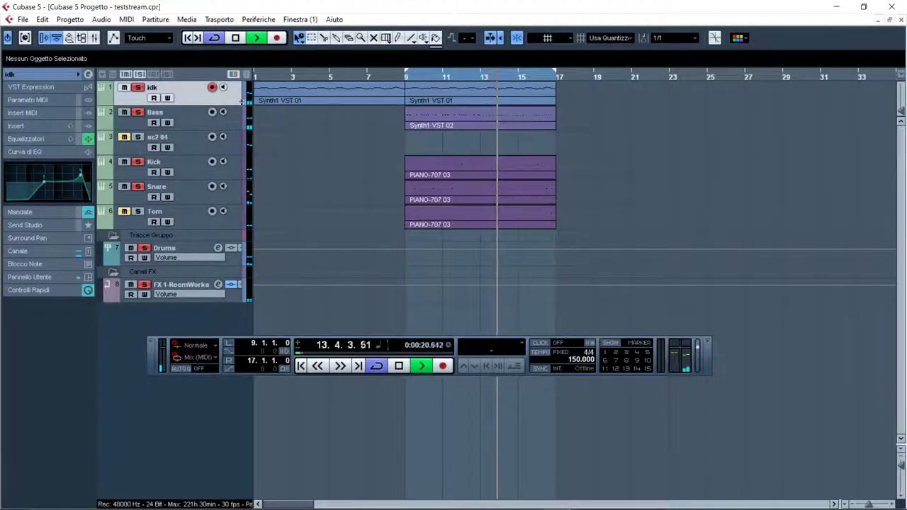
pyautogui.press('space')
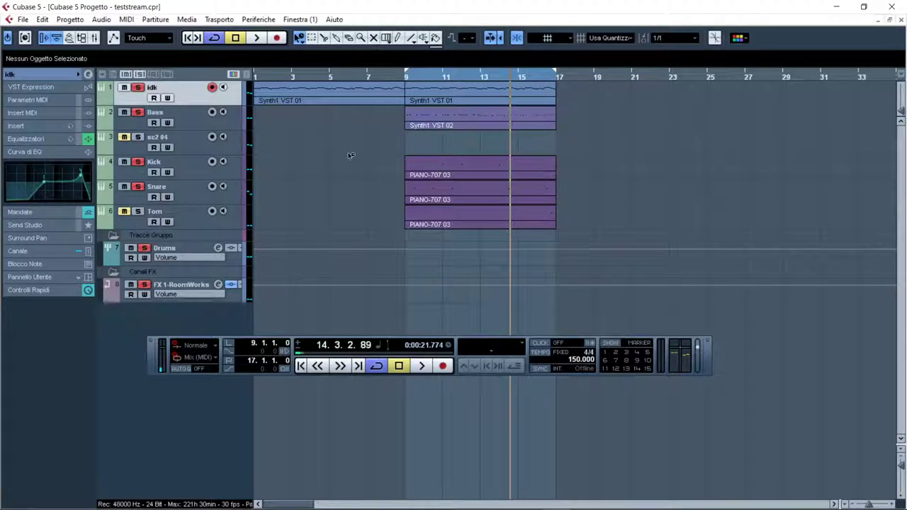
# Switch the object selection tool to normal sizing and deactivate solo on all tracks.
pyautogui.click(299, 38)
pyautogui.click(312, 54)
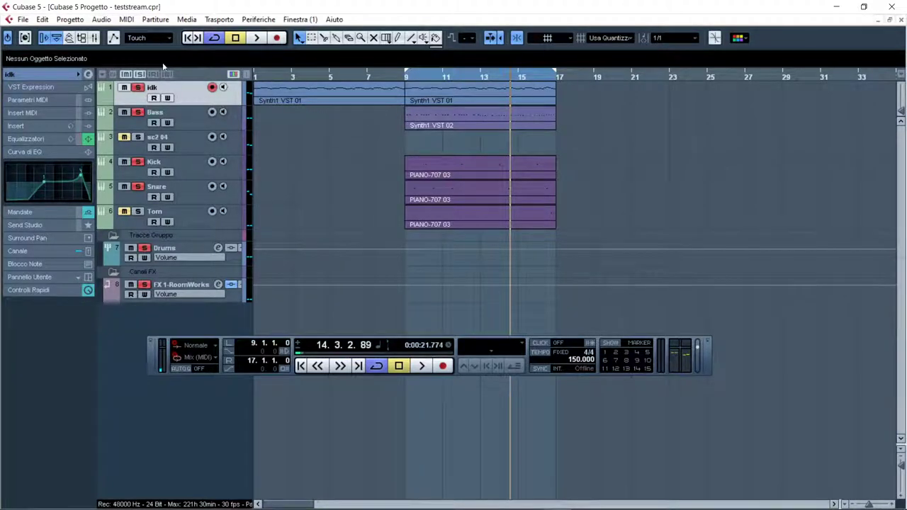
pyautogui.click(140, 74)
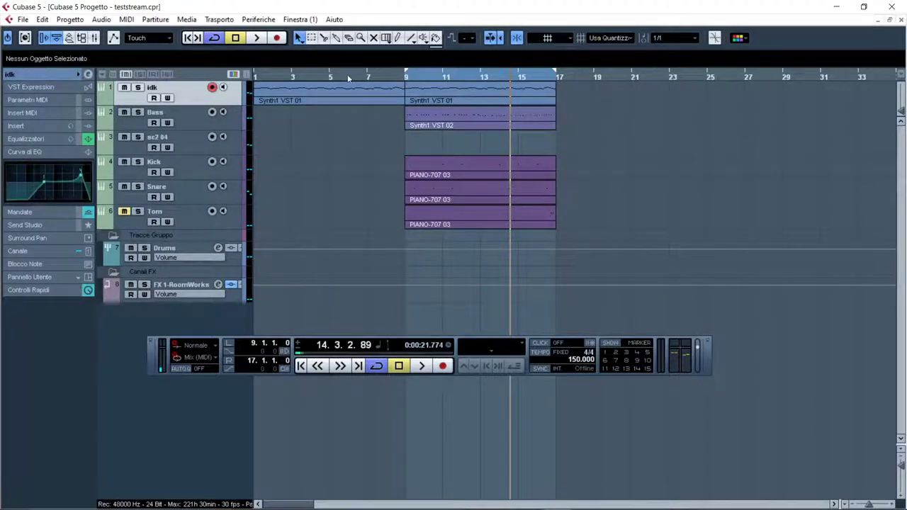
pyautogui.rightClick(184, 91)
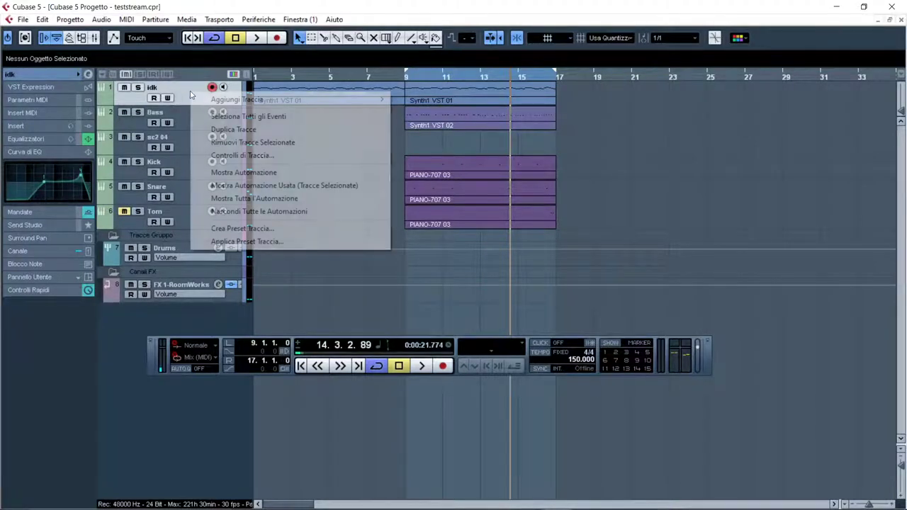
pyautogui.click(224, 140)
pyautogui.hotkey('ctrl', 'z')
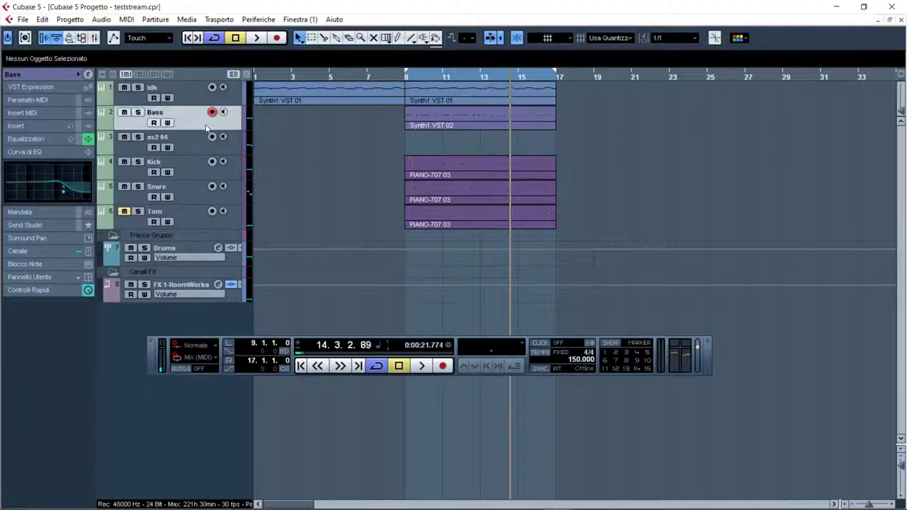
pyautogui.click(319, 79)
pyautogui.press('space')
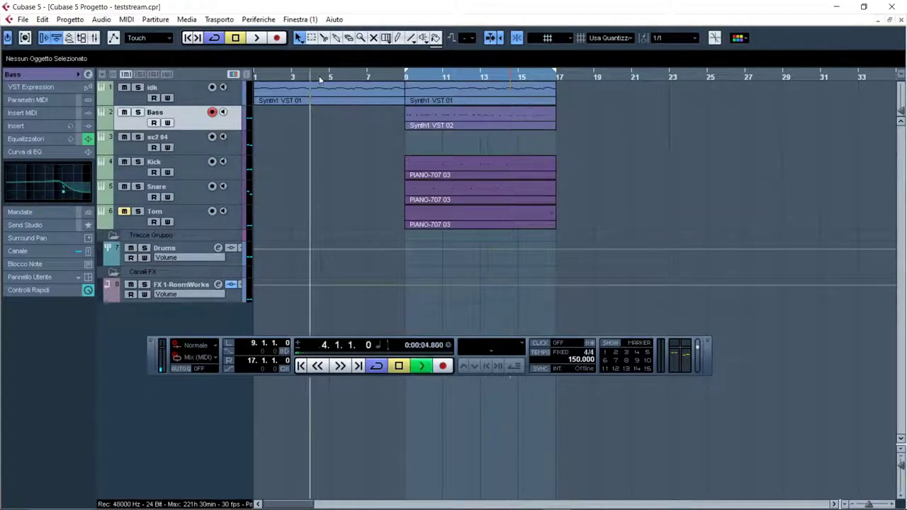
# Duplicate the idk track and place the copy above the original.
pyautogui.rightClick(190, 95)
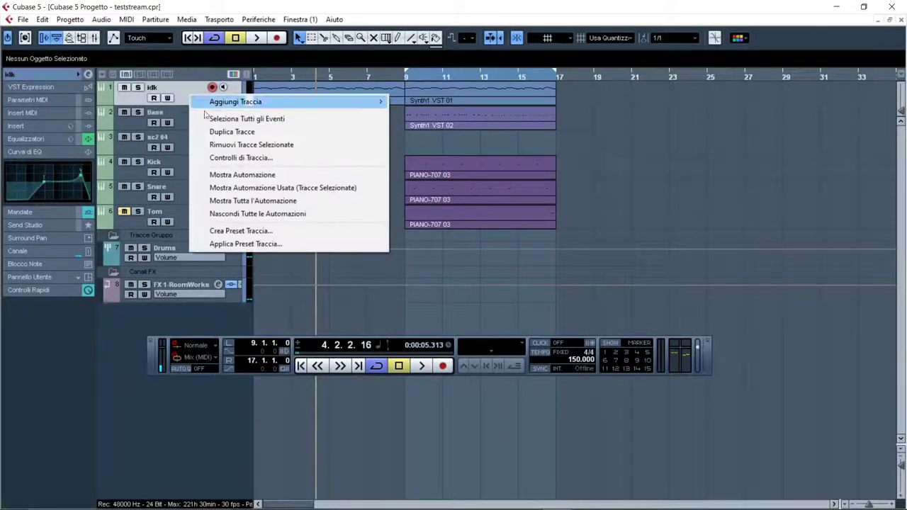
pyautogui.click(233, 131)
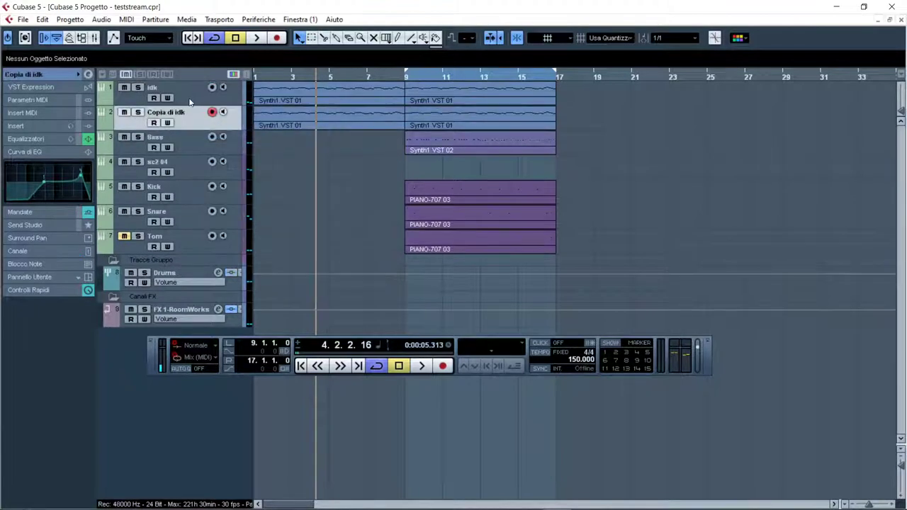
pyautogui.moveTo(191, 116); pyautogui.dragTo(188, 92)
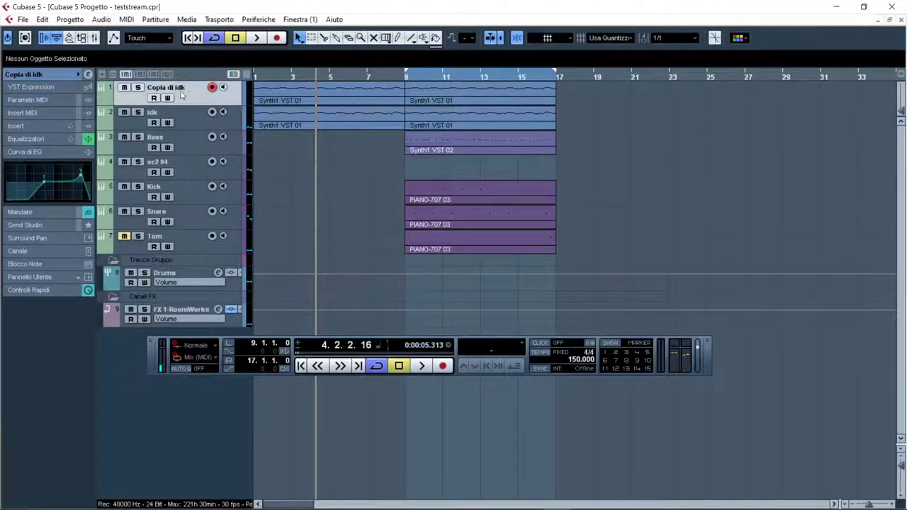
pyautogui.press('space')
pyautogui.press('space')
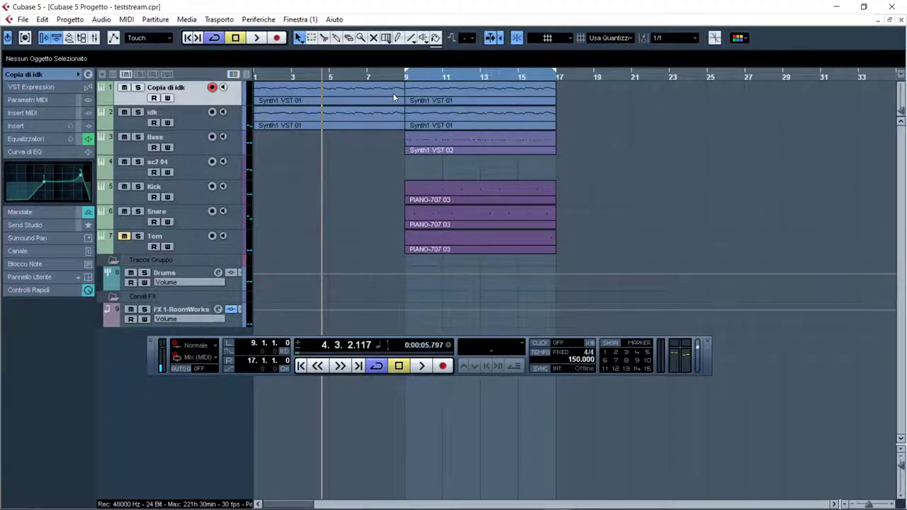
# Delete both clips of the copied idk track, the bar 9 one after moving it to bar 1, and remove that track.
pyautogui.click(394, 97)
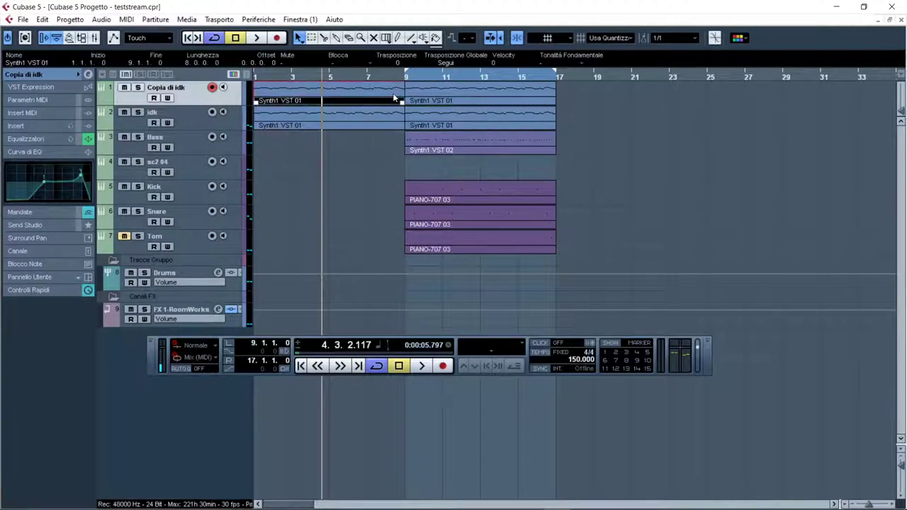
pyautogui.press('Delete')
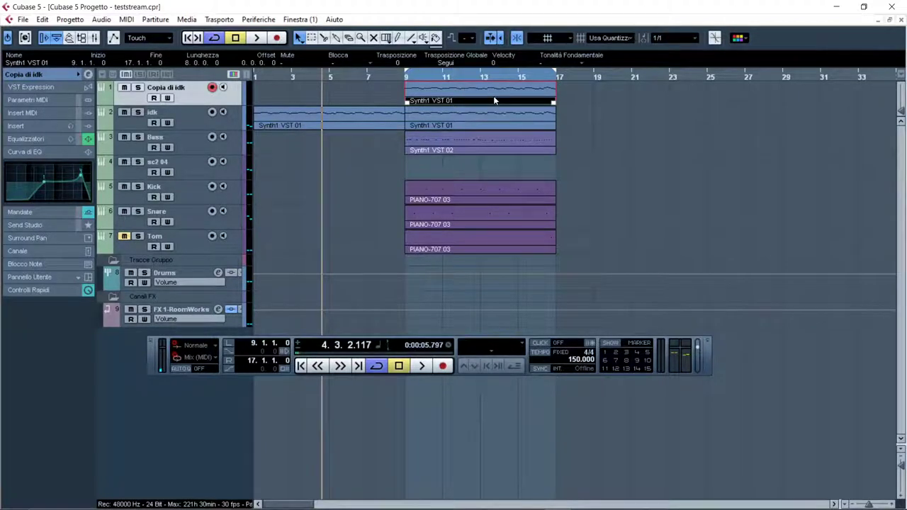
pyautogui.moveTo(495, 101); pyautogui.dragTo(345, 103)
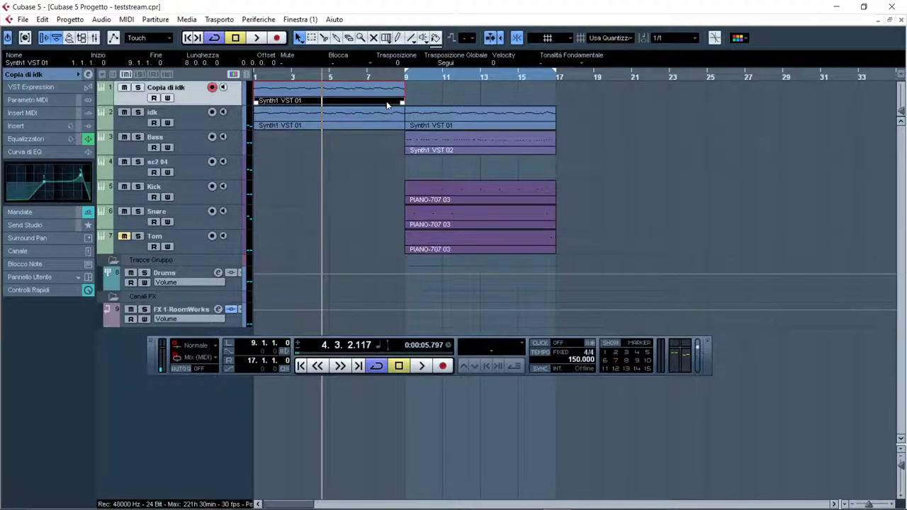
pyautogui.press('Delete')
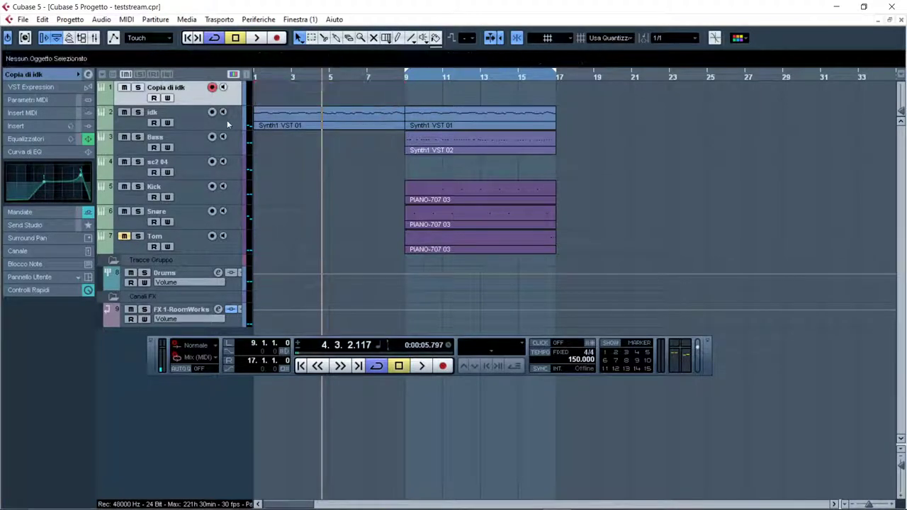
pyautogui.rightClick(186, 89)
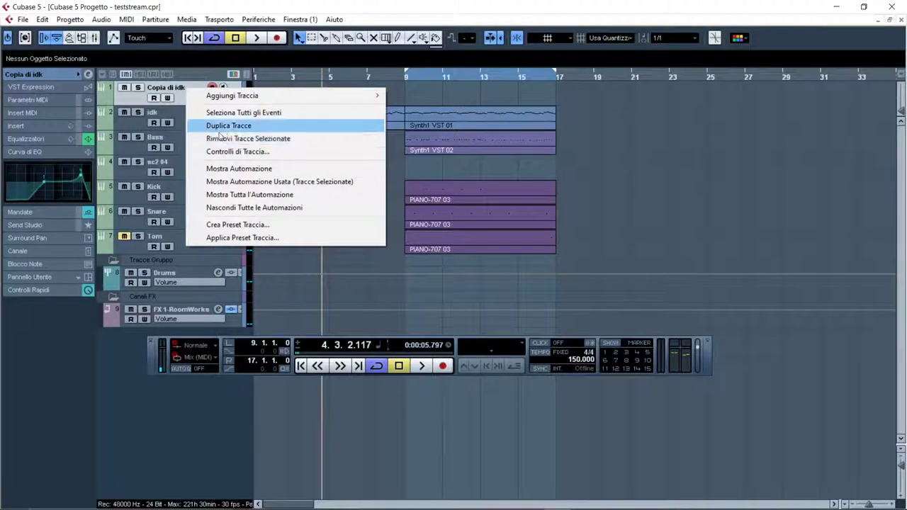
pyautogui.click(223, 139)
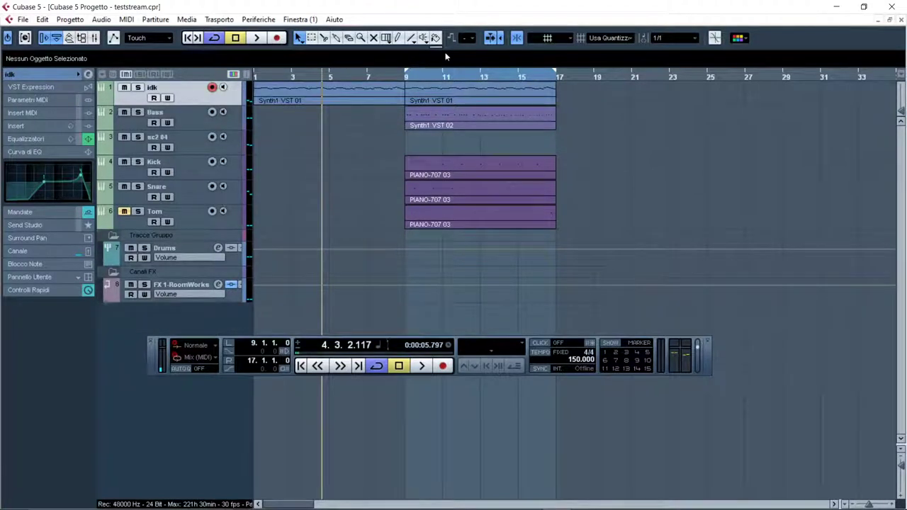
# During playback, lower the idk track's EQ 4 low-pass to 3687 Hz with gain -4.8 and Q 5.9.
pyautogui.press('space')
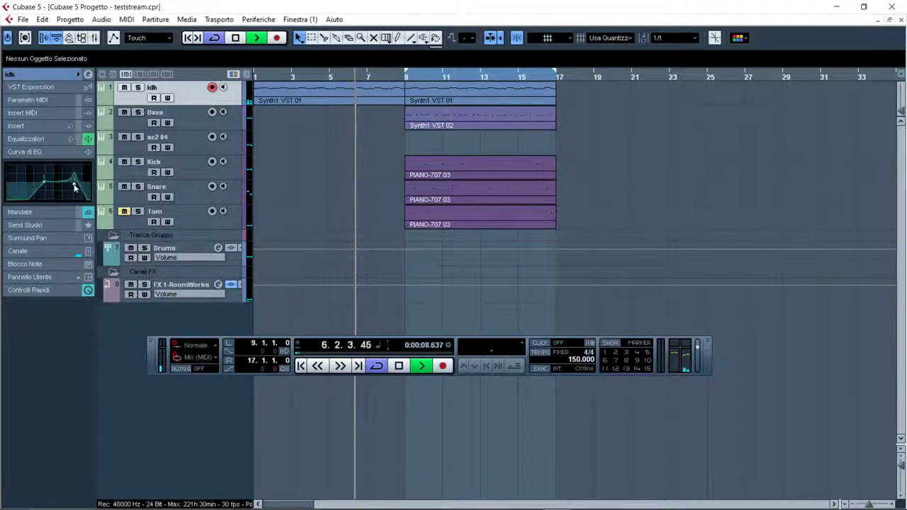
pyautogui.moveTo(81, 178); pyautogui.dragTo(70, 189)
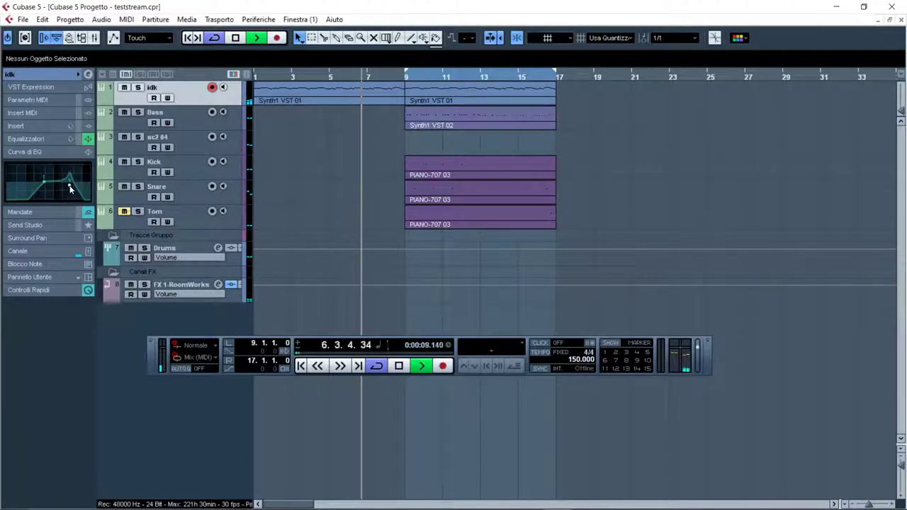
pyautogui.click(34, 153)
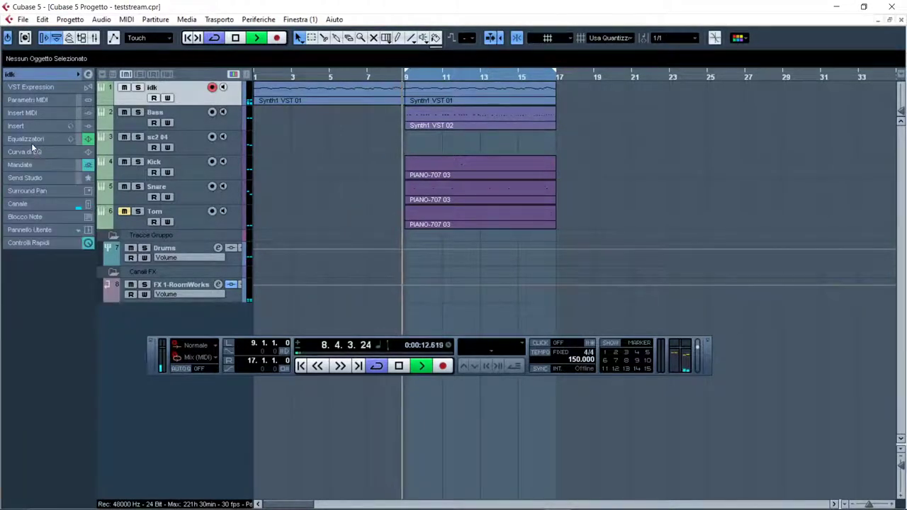
pyautogui.click(35, 146)
pyautogui.click(41, 139)
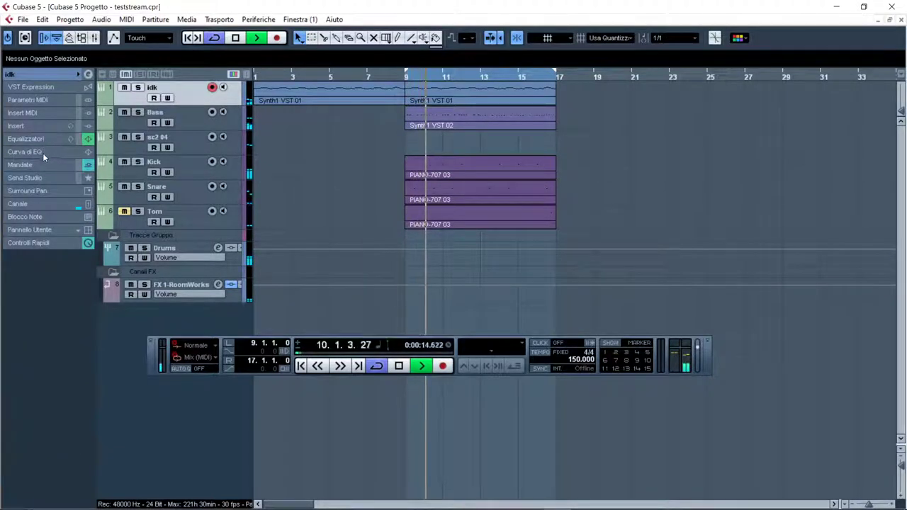
pyautogui.click(40, 153)
pyautogui.click(35, 139)
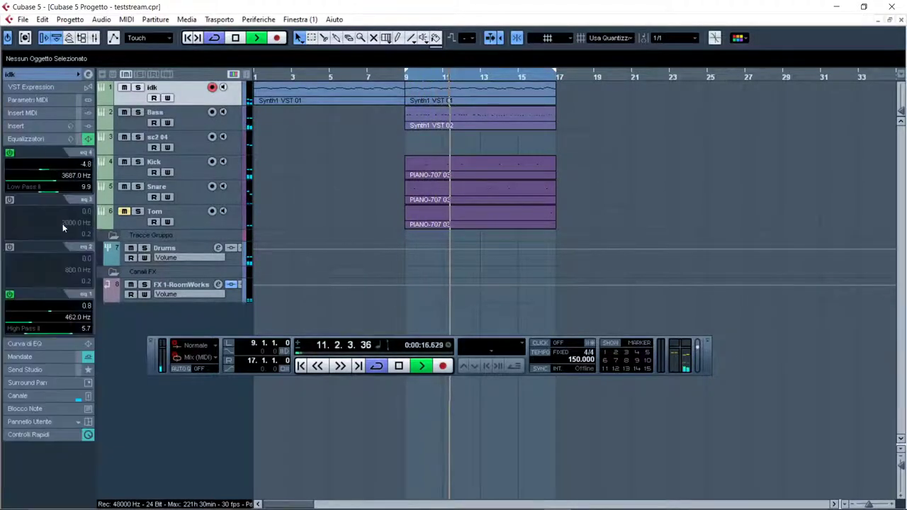
pyautogui.scroll(-3, 63, 191)
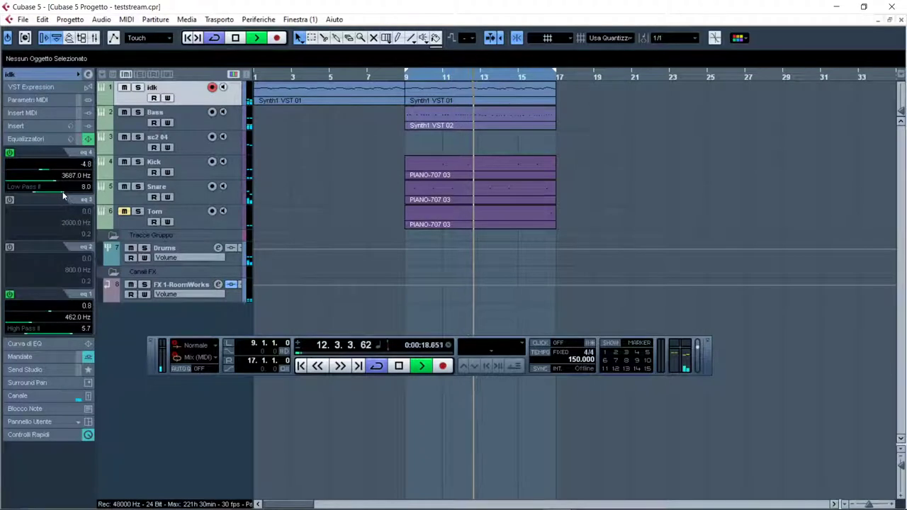
pyautogui.scroll(-1, 68, 191)
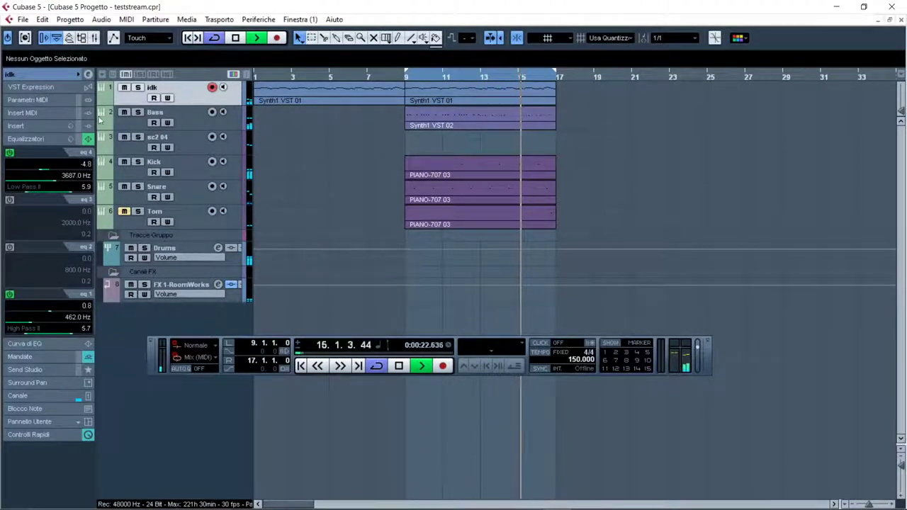
# Bring the high-pass and low-pass points closer together on the idk track's EQ curve.
pyautogui.click(25, 139)
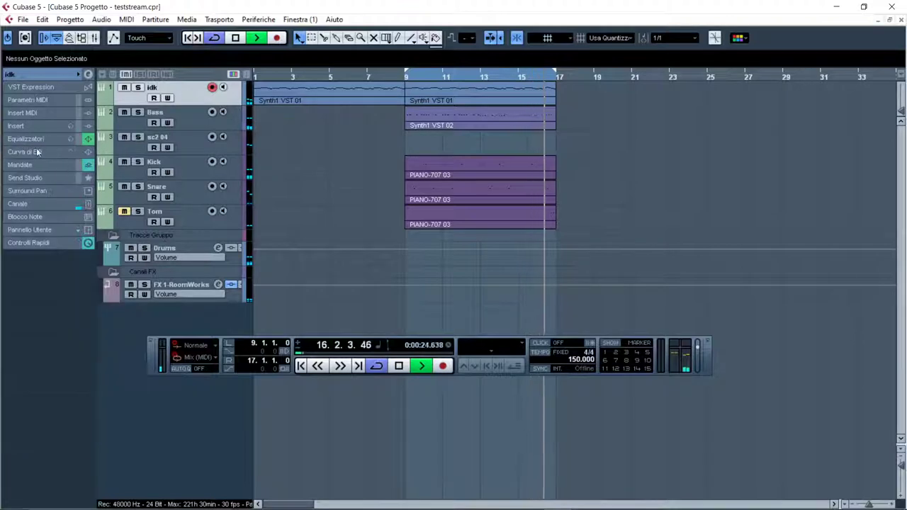
pyautogui.click(34, 153)
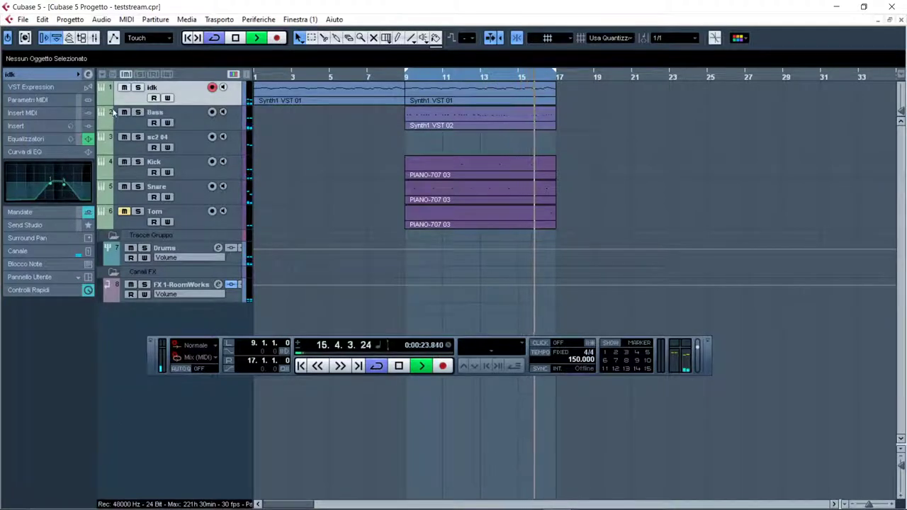
# Add one instrument track below the idk track with Synth1 VST as its instrument.
pyautogui.rightClick(122, 321)
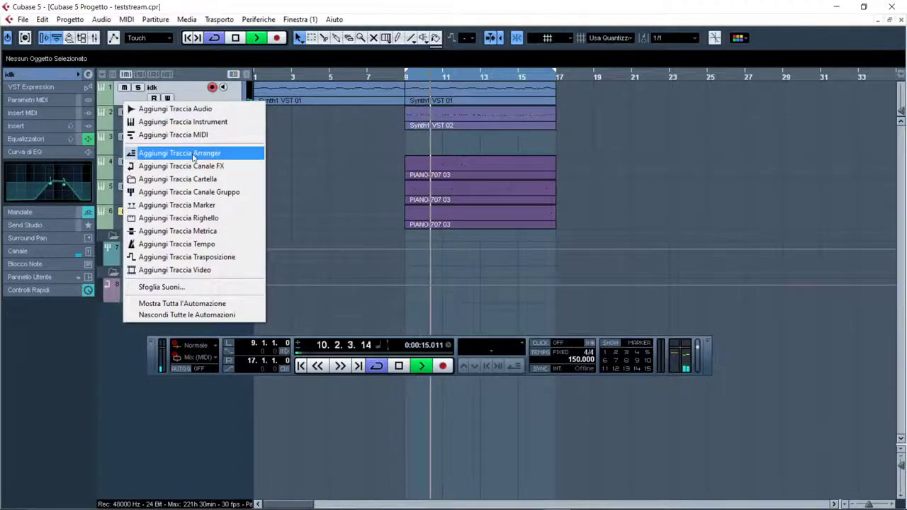
pyautogui.click(193, 123)
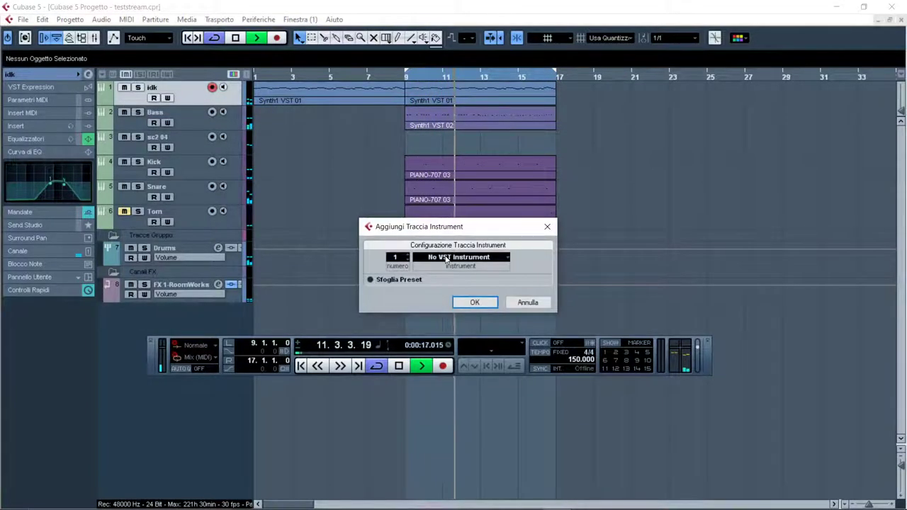
pyautogui.click(451, 261)
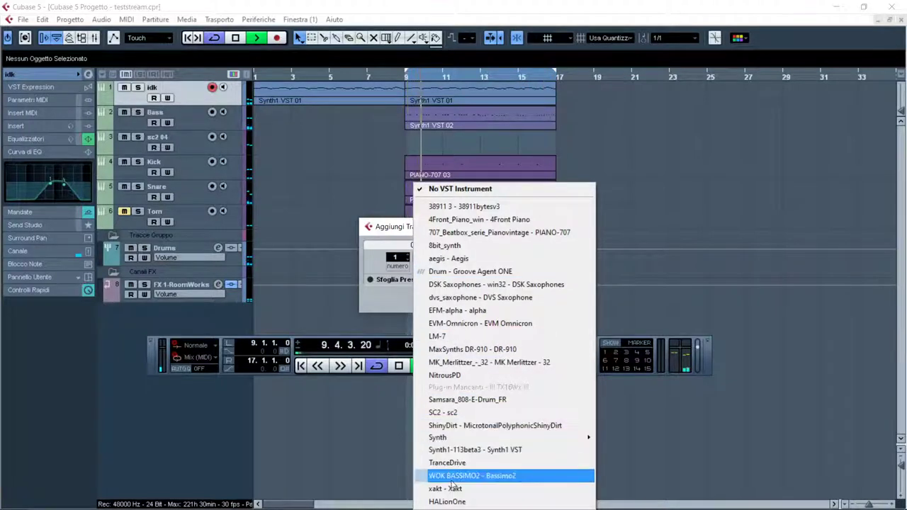
pyautogui.click(458, 450)
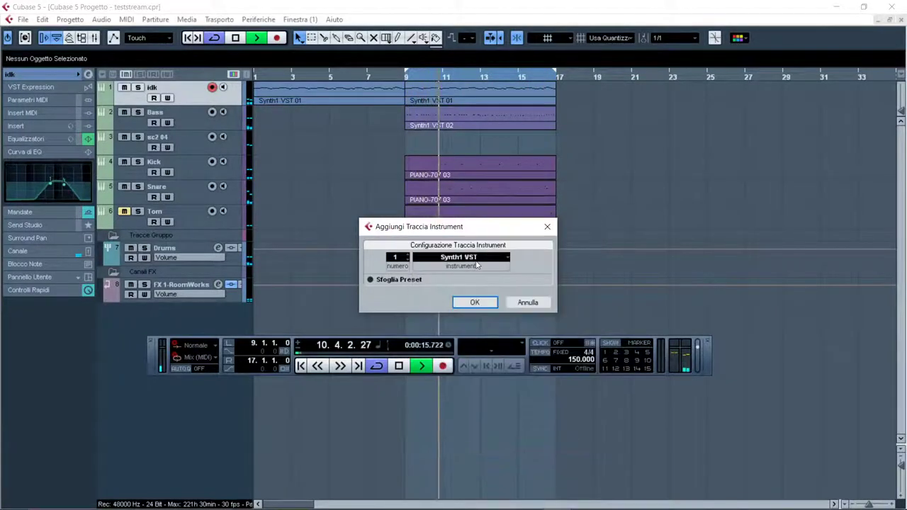
pyautogui.click(474, 303)
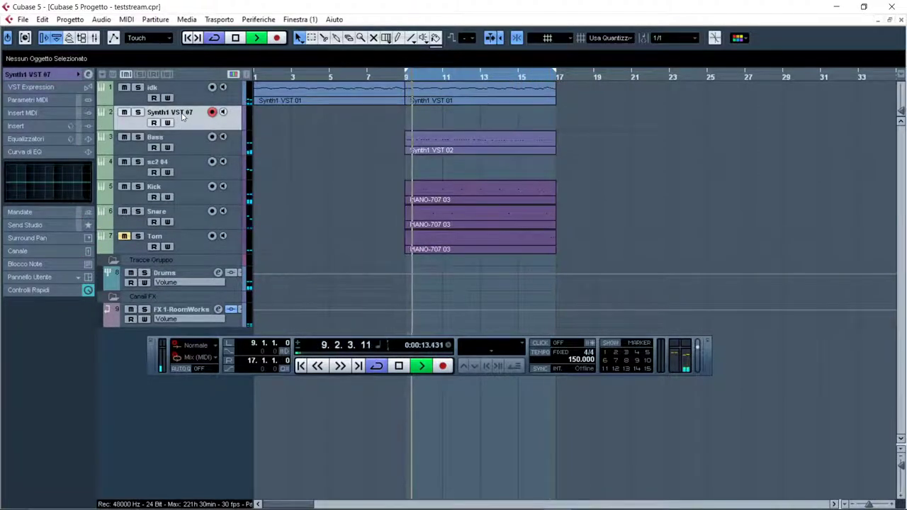
# With the new track's Synth1 editor and the virtual keyboard open, lower the track volume to -14.99.
pyautogui.click(41, 75)
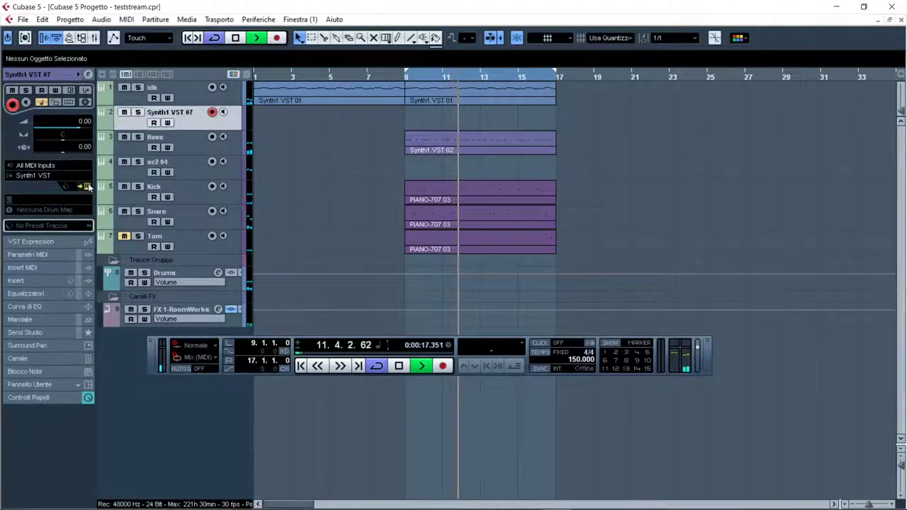
pyautogui.click(87, 185)
pyautogui.moveTo(388, 120); pyautogui.dragTo(586, 129)
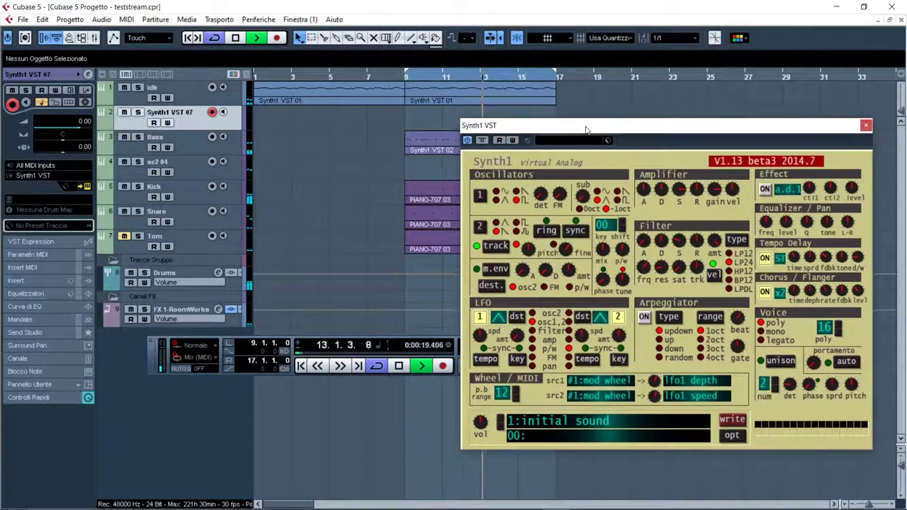
pyautogui.hotkey('alt', 'k')
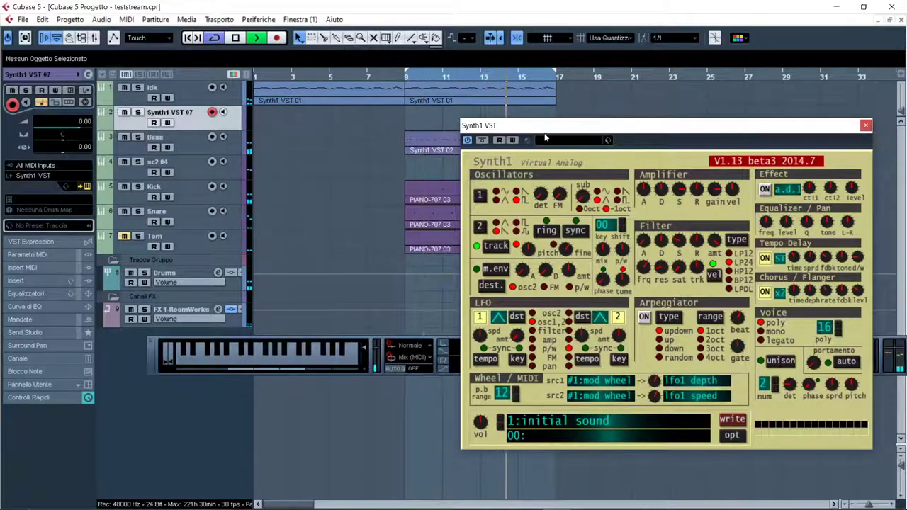
pyautogui.moveTo(517, 130); pyautogui.dragTo(296, 103)
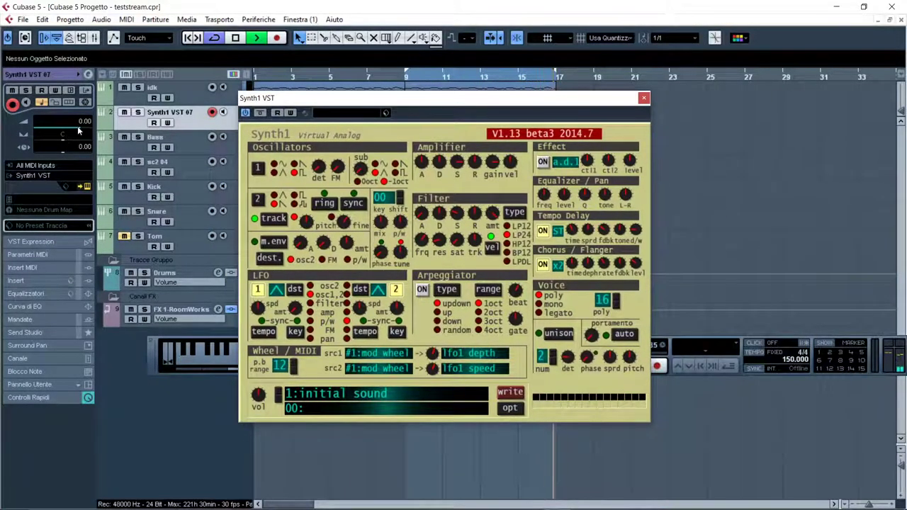
pyautogui.moveTo(62, 133); pyautogui.dragTo(55, 134)
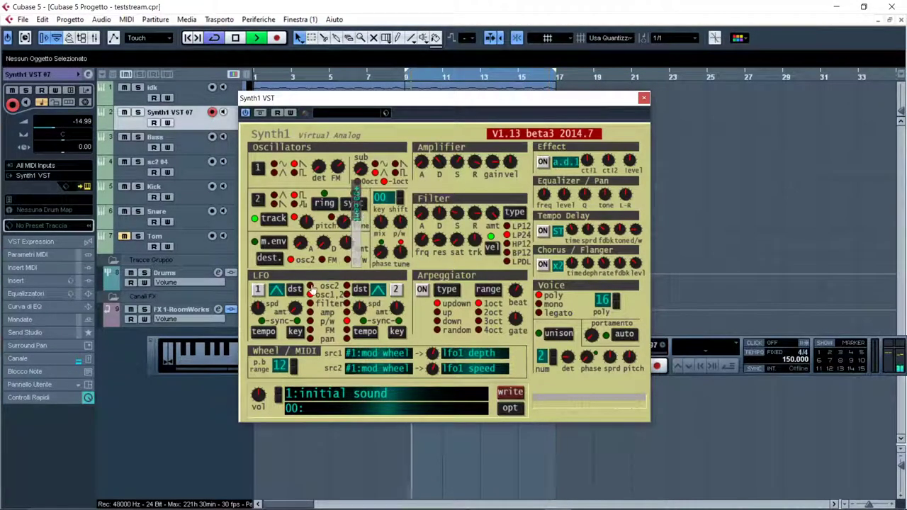
# Set LFO 1 to a sine wave and adjust the oscillator pulse width and the LFO 1 amount and speed.
pyautogui.click(276, 291)
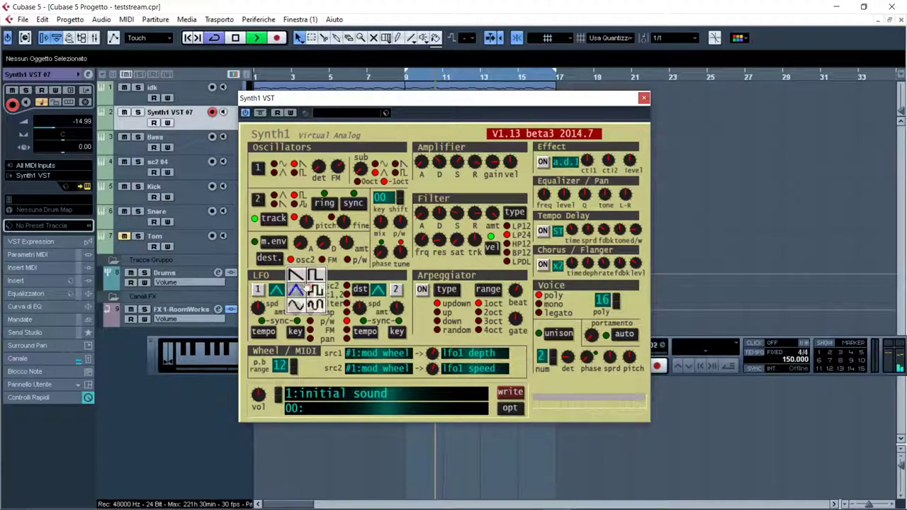
pyautogui.click(297, 305)
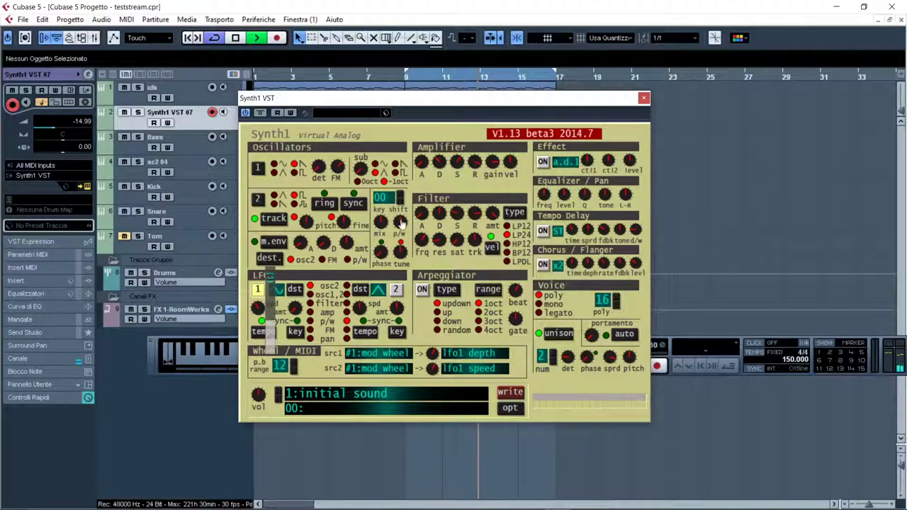
pyautogui.moveTo(400, 221); pyautogui.dragTo(413, 249)
pyautogui.moveTo(295, 308); pyautogui.dragTo(311, 358)
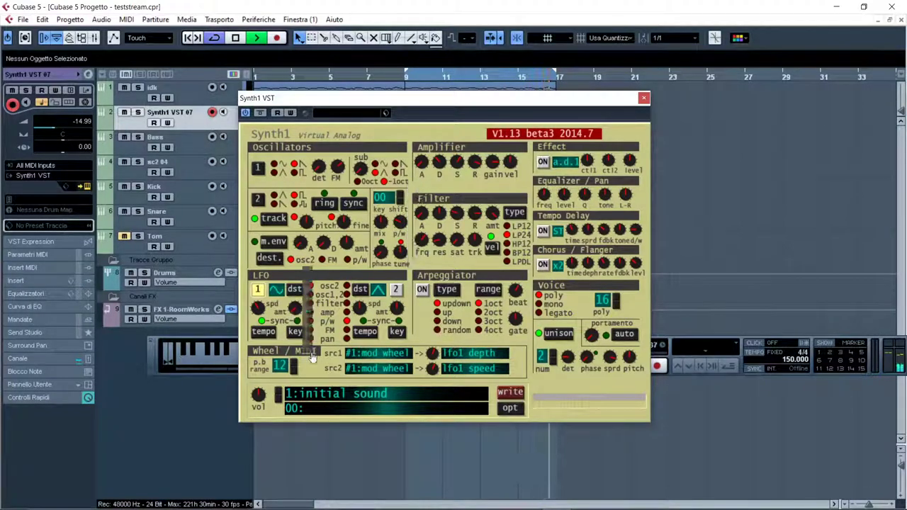
pyautogui.moveTo(287, 320)
pyautogui.mouseDown()
pyautogui.moveTo(279, 317)
pyautogui.moveTo(295, 315)
pyautogui.moveTo(269, 317)
pyautogui.moveTo(275, 323)
pyautogui.mouseUp()
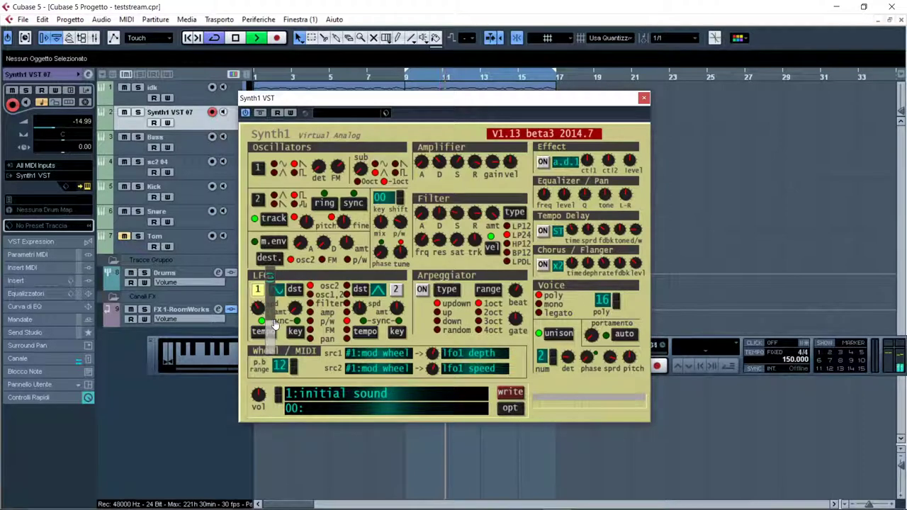
# Switch the LFO 1 waveform to triangle and lower the Synth1 VST 07 track volume to -20.32.
pyautogui.click(276, 291)
pyautogui.click(300, 303)
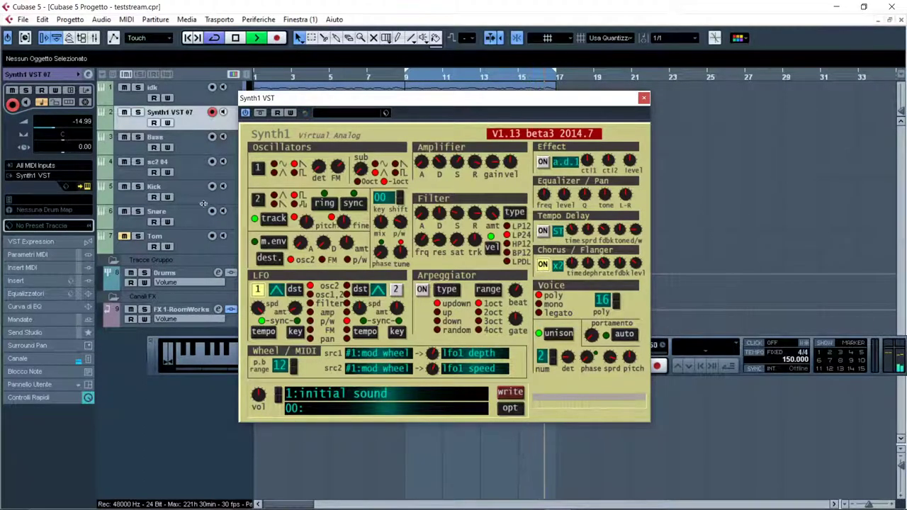
pyautogui.moveTo(56, 120); pyautogui.dragTo(65, 129)
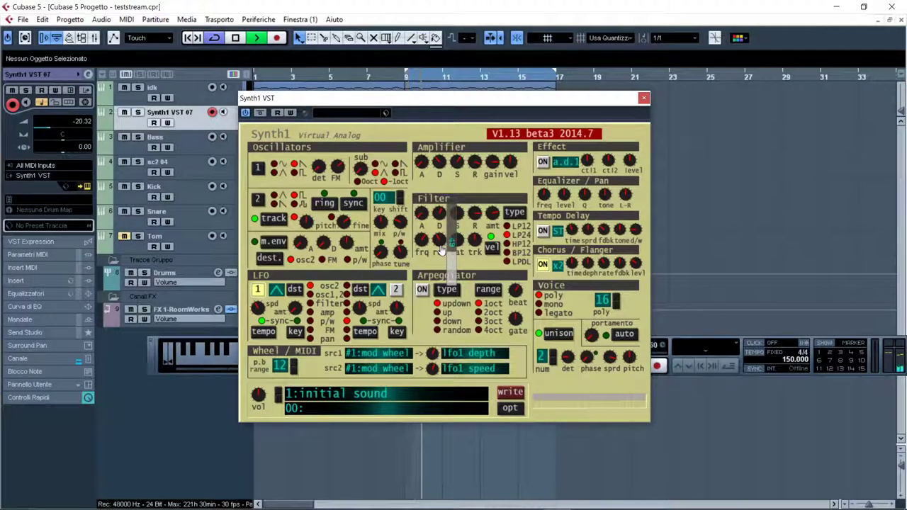
# Enable the synth's tempo delay in PP mode and adjust its dry/wet balance and time.
pyautogui.click(544, 234)
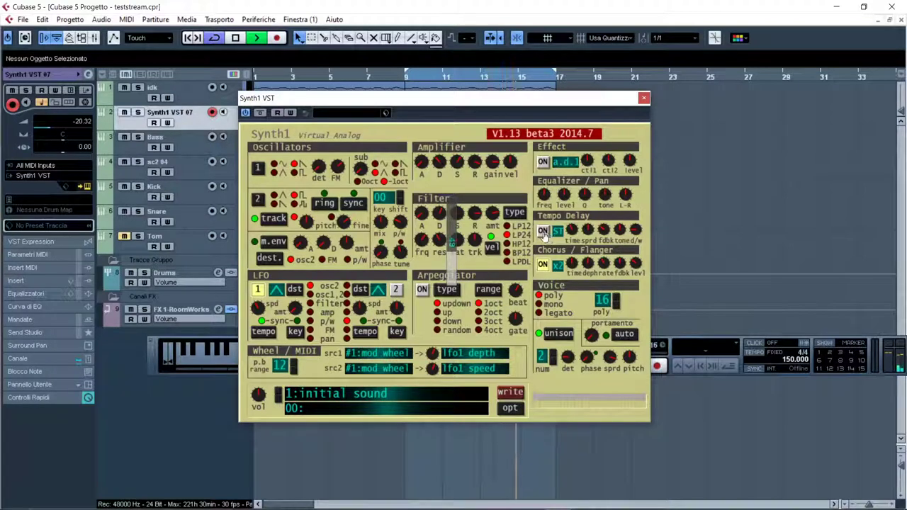
pyautogui.click(558, 234)
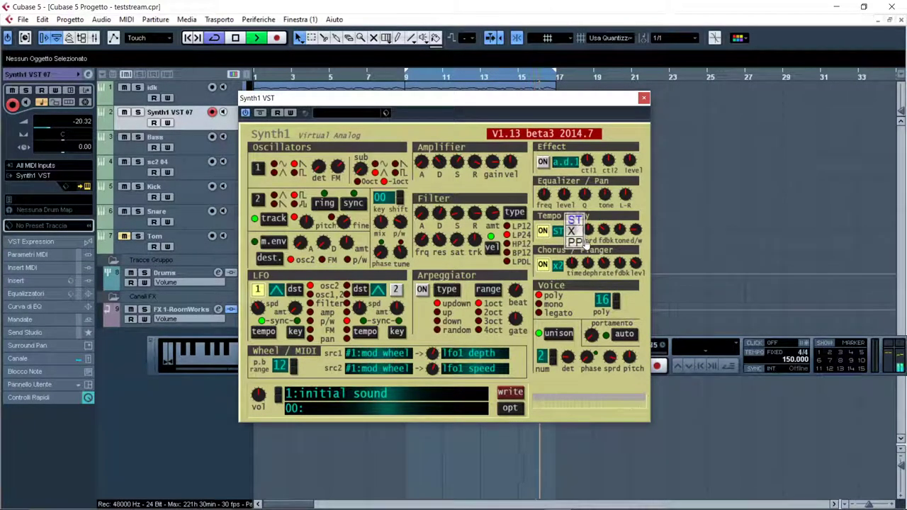
pyautogui.click(557, 235)
pyautogui.click(557, 233)
pyautogui.click(567, 235)
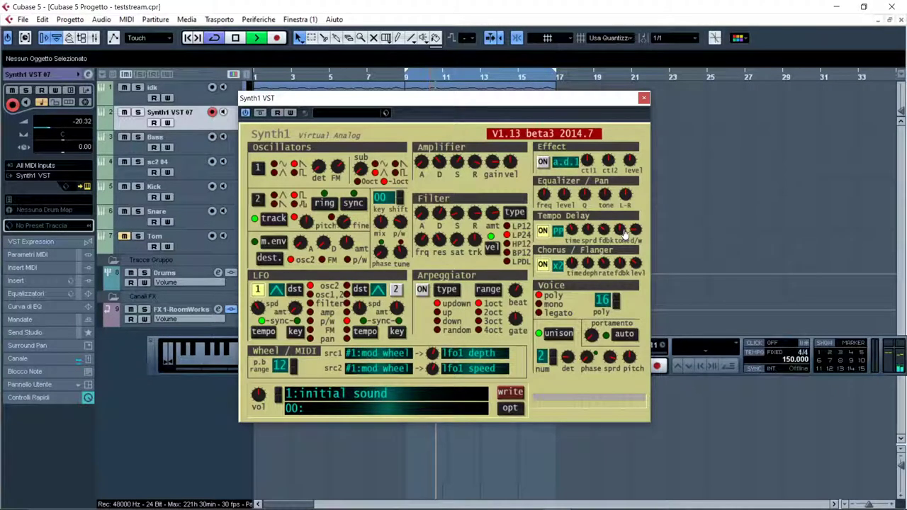
pyautogui.moveTo(623, 234); pyautogui.dragTo(646, 262)
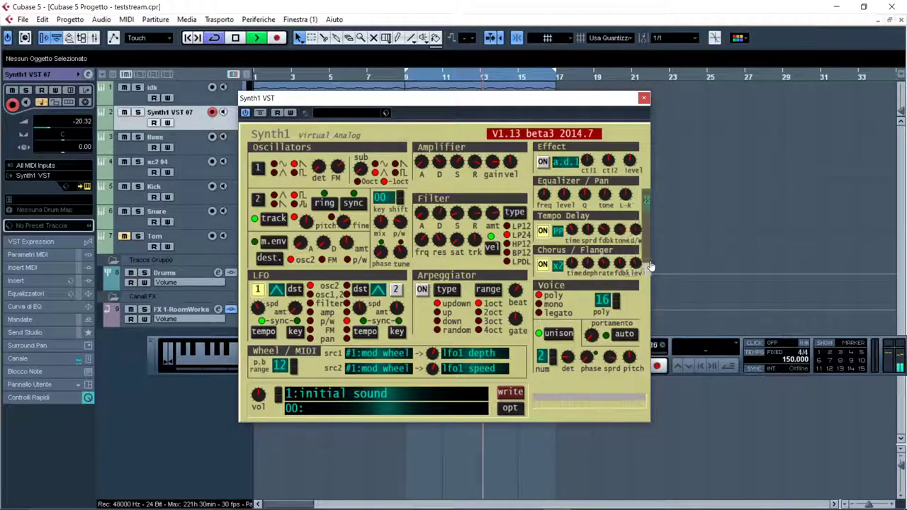
pyautogui.moveTo(587, 231)
pyautogui.mouseDown()
pyautogui.moveTo(586, 206)
pyautogui.moveTo(579, 242)
pyautogui.mouseUp()
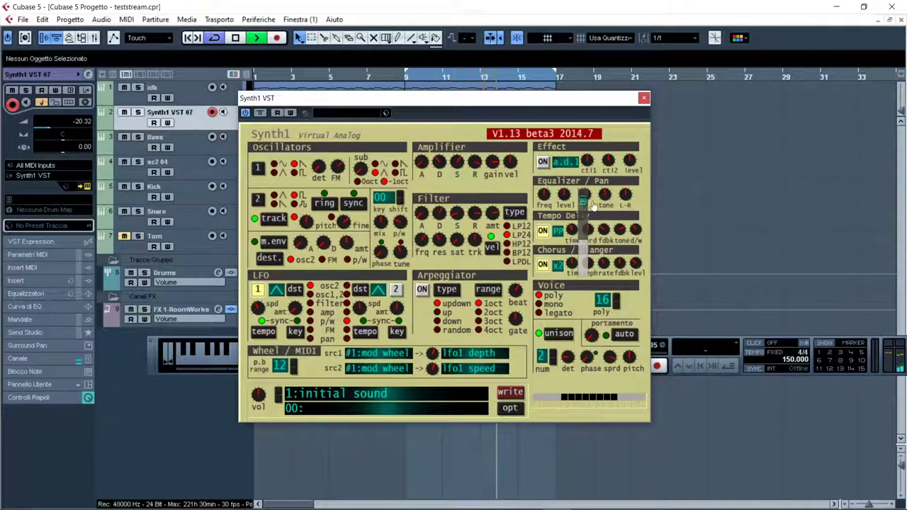
# Adjust the unison spread and phase, the oscillator phase and the oscillator FM amount of the new synth.
pyautogui.moveTo(616, 363); pyautogui.dragTo(626, 354)
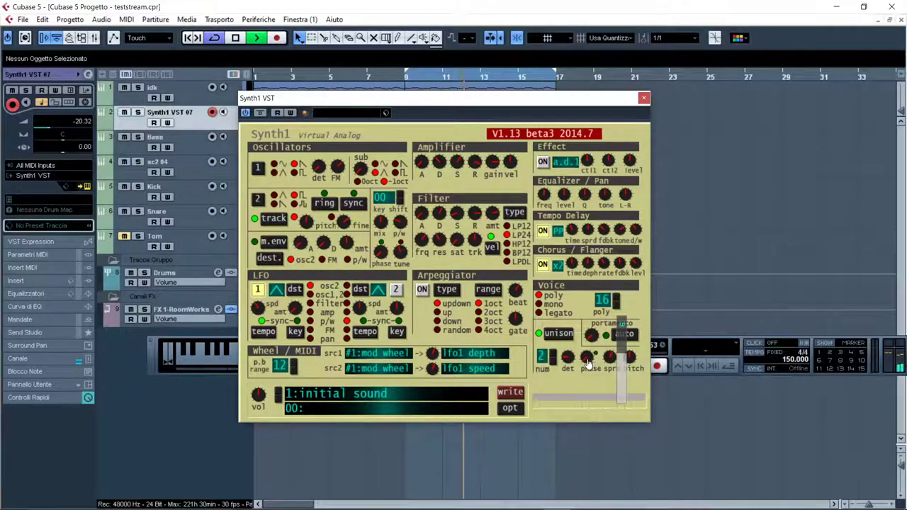
pyautogui.moveTo(588, 363); pyautogui.dragTo(581, 392)
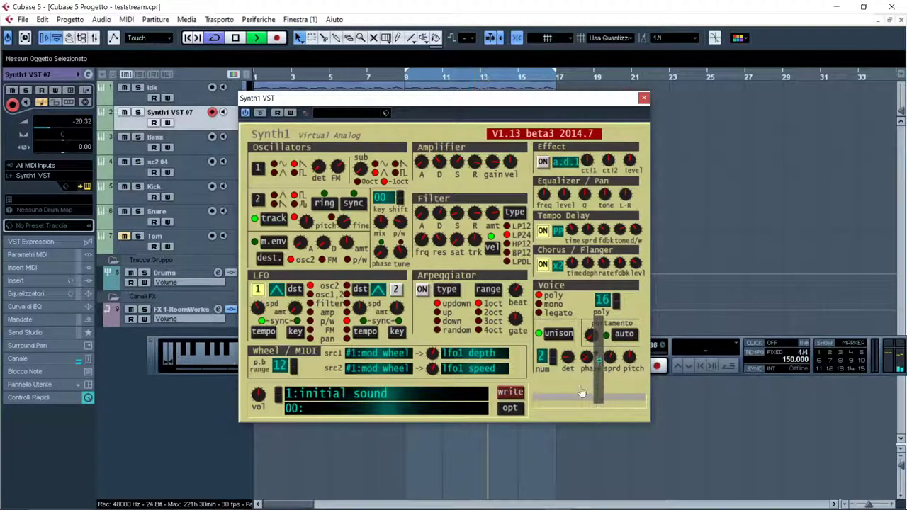
pyautogui.moveTo(395, 267); pyautogui.dragTo(388, 241)
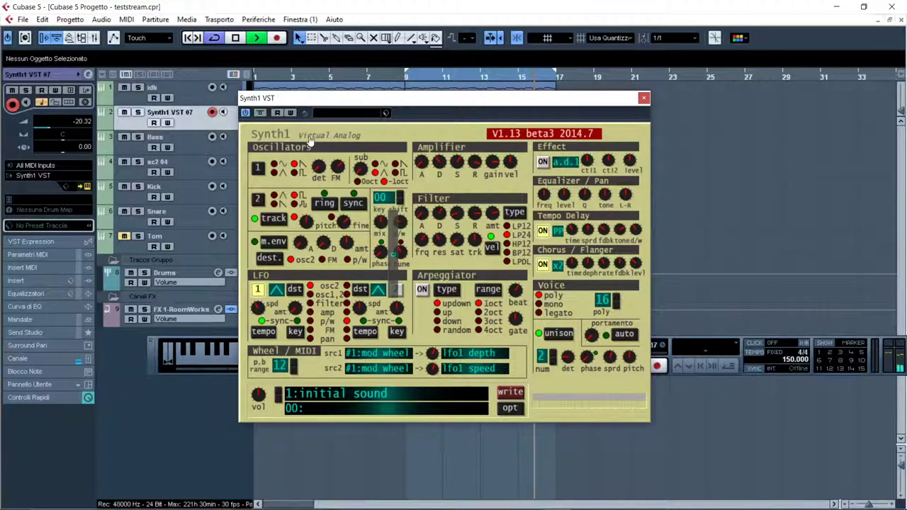
pyautogui.moveTo(338, 169)
pyautogui.mouseDown()
pyautogui.moveTo(346, 177)
pyautogui.moveTo(343, 170)
pyautogui.moveTo(331, 202)
pyautogui.moveTo(352, 158)
pyautogui.mouseUp()
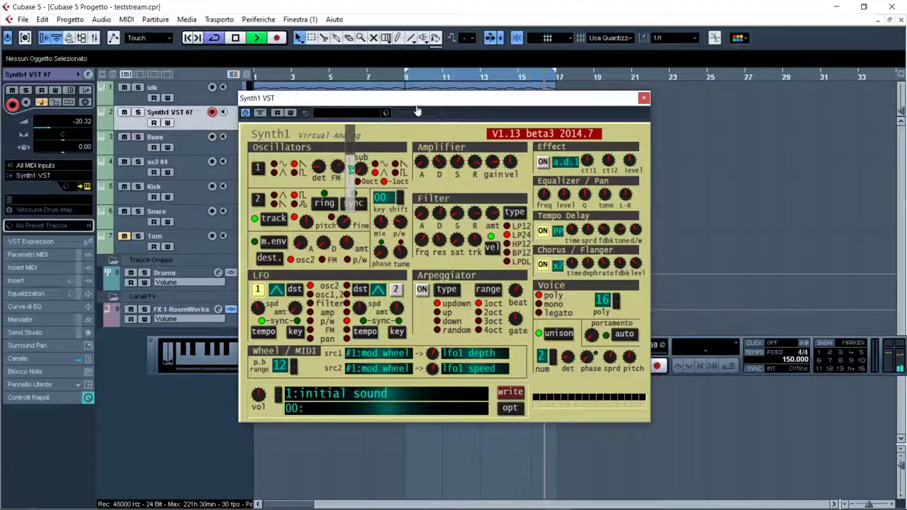
# Reposition the Synth1 window below the upper tracks and replay the loop to audition the new sound.
pyautogui.moveTo(390, 104); pyautogui.dragTo(456, 168)
pyautogui.press('space')
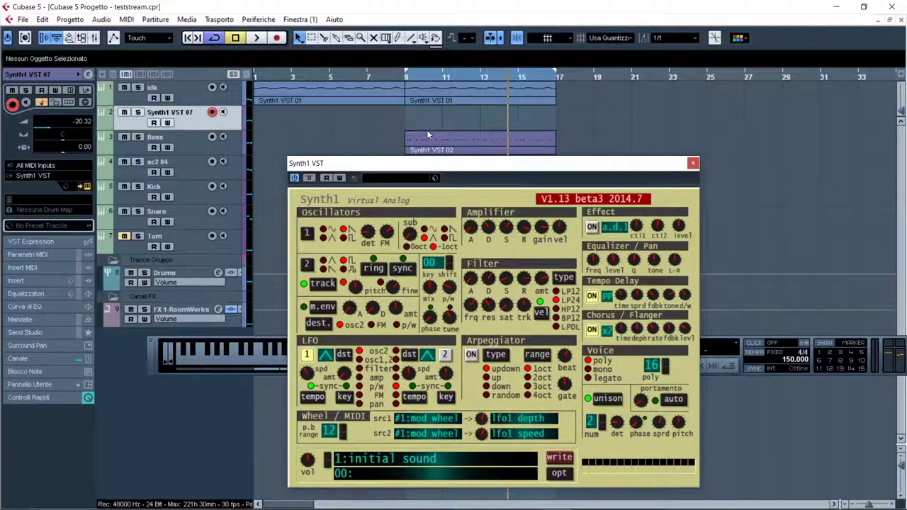
pyautogui.press('space')
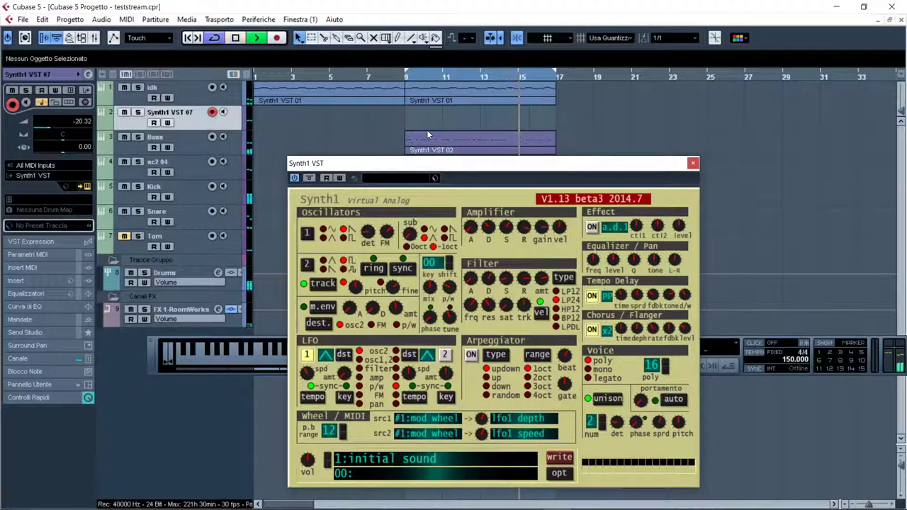
pyautogui.moveTo(419, 167); pyautogui.dragTo(387, 169)
pyautogui.press('space')
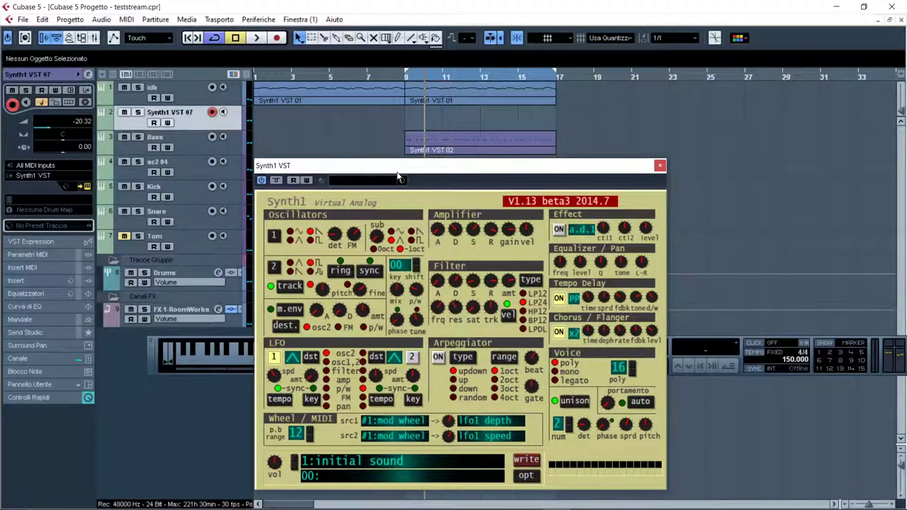
pyautogui.moveTo(390, 171); pyautogui.dragTo(387, 170)
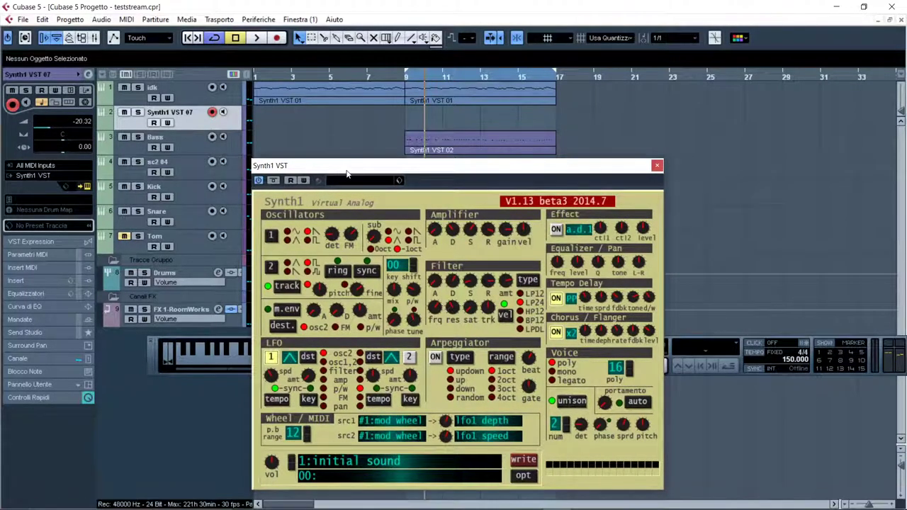
pyautogui.moveTo(348, 172)
pyautogui.mouseDown()
pyautogui.moveTo(360, 170)
pyautogui.moveTo(352, 170)
pyautogui.mouseUp()
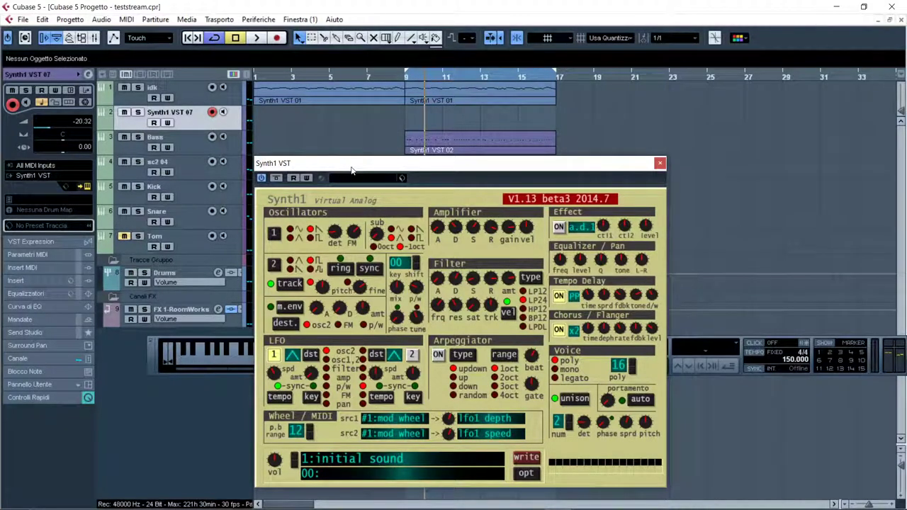
pyautogui.press('space')
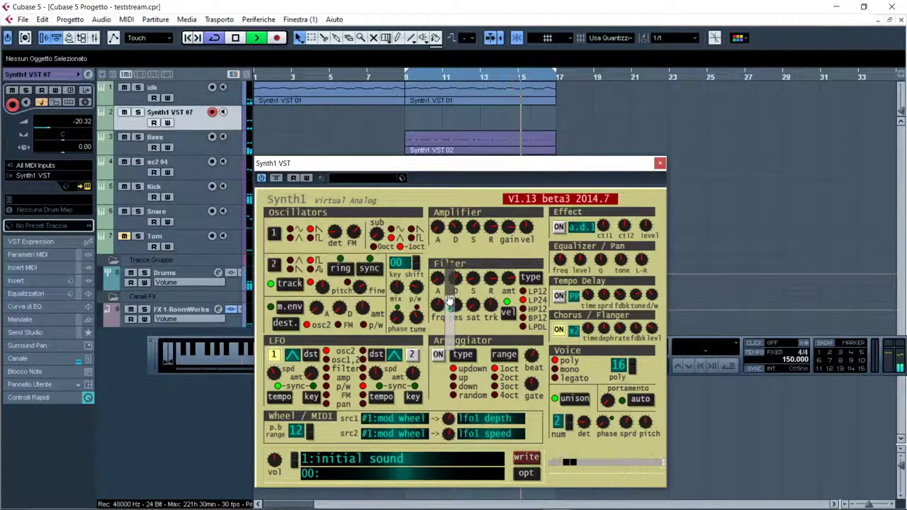
# Add a point at the high end of the Synth1 VST 07 track's EQ curve during playback and stop the loop.
pyautogui.click(32, 305)
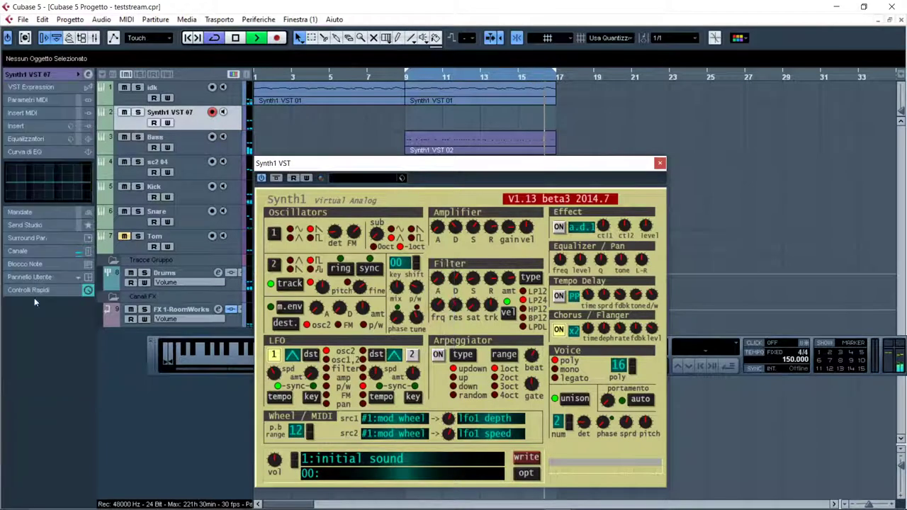
pyautogui.moveTo(85, 182)
pyautogui.mouseDown()
pyautogui.moveTo(81, 203)
pyautogui.moveTo(85, 189)
pyautogui.mouseUp()
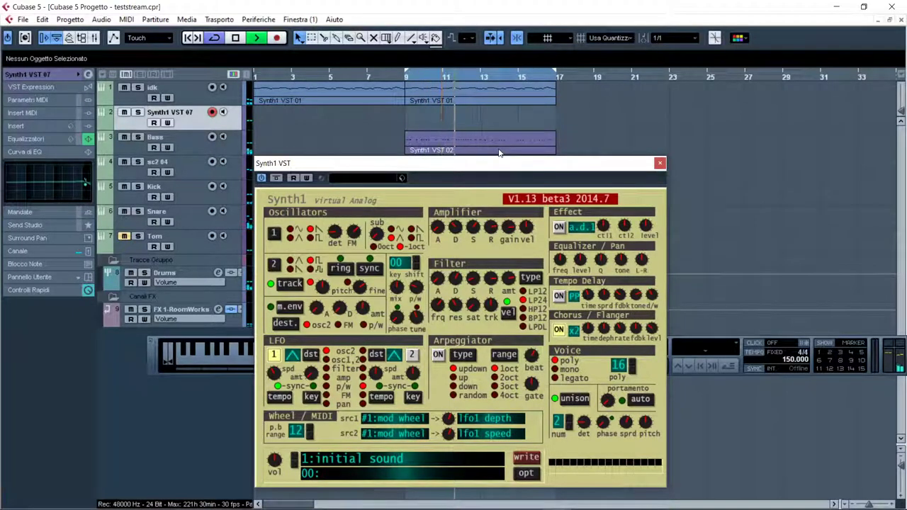
pyautogui.moveTo(477, 164)
pyautogui.mouseDown()
pyautogui.moveTo(486, 163)
pyautogui.moveTo(477, 165)
pyautogui.mouseUp()
pyautogui.moveTo(479, 165); pyautogui.dragTo(480, 164)
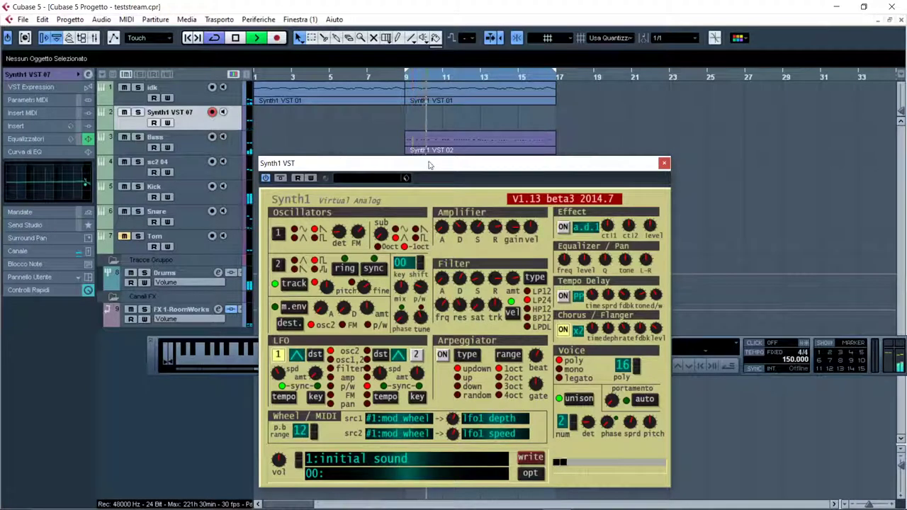
pyautogui.press('space')
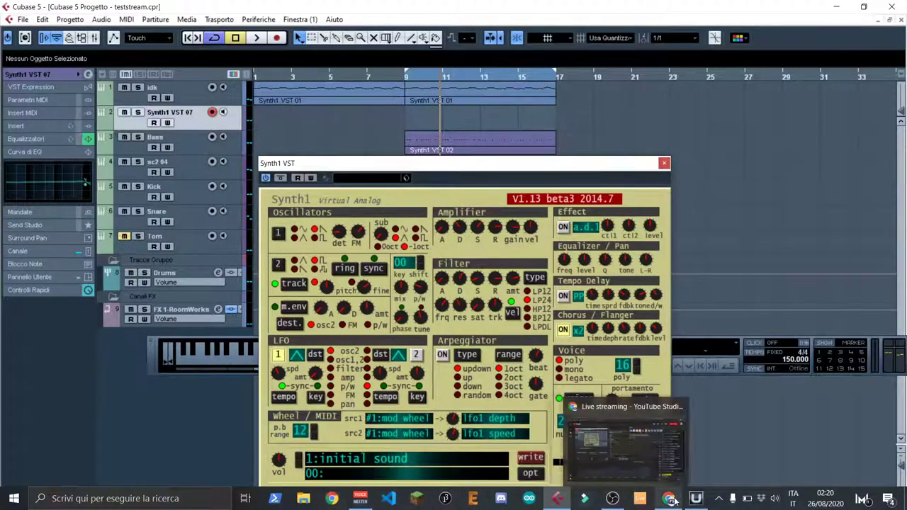
# Switch to Chrome, search Google for "marinara" and skim the results.
pyautogui.click(331, 498)
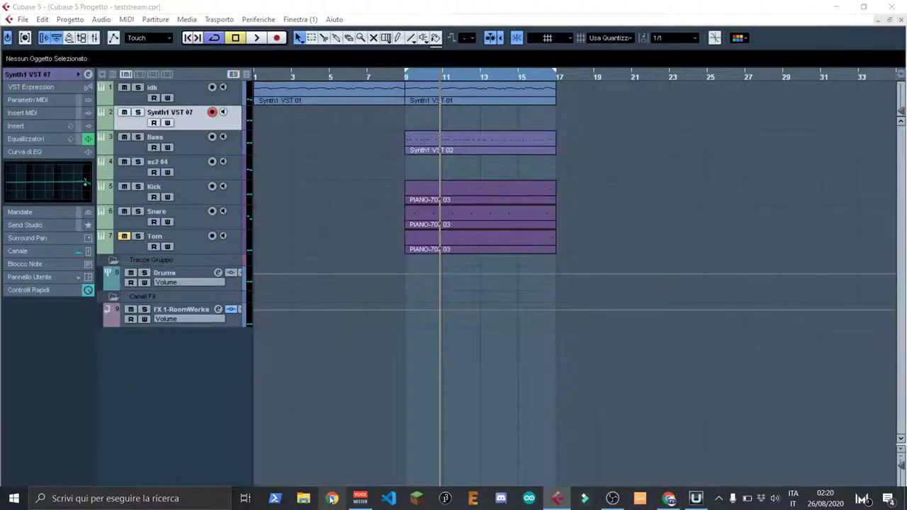
pyautogui.write('marinara')
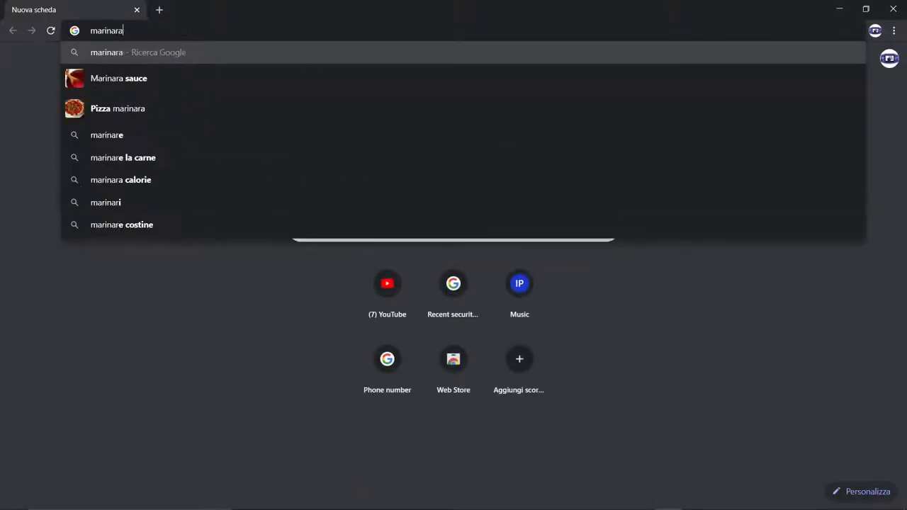
pyautogui.press('Return')
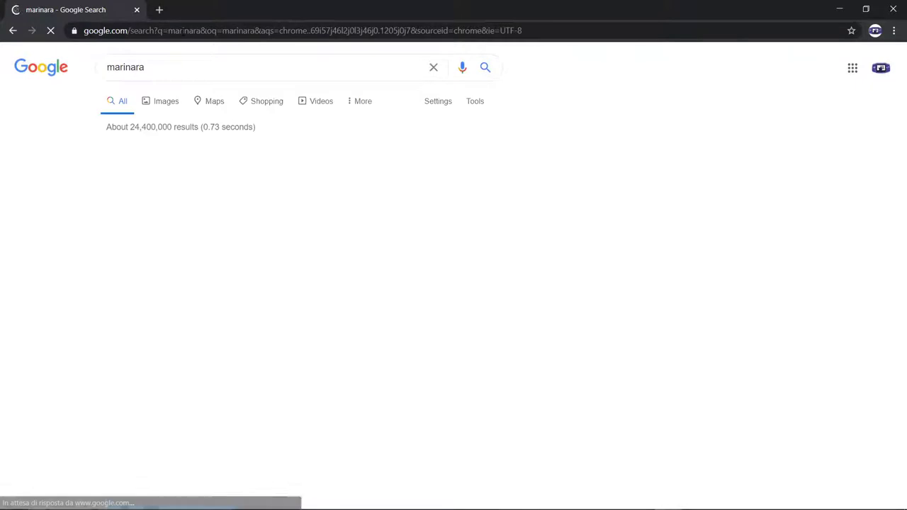
pyautogui.scroll(-2, 106, 219)
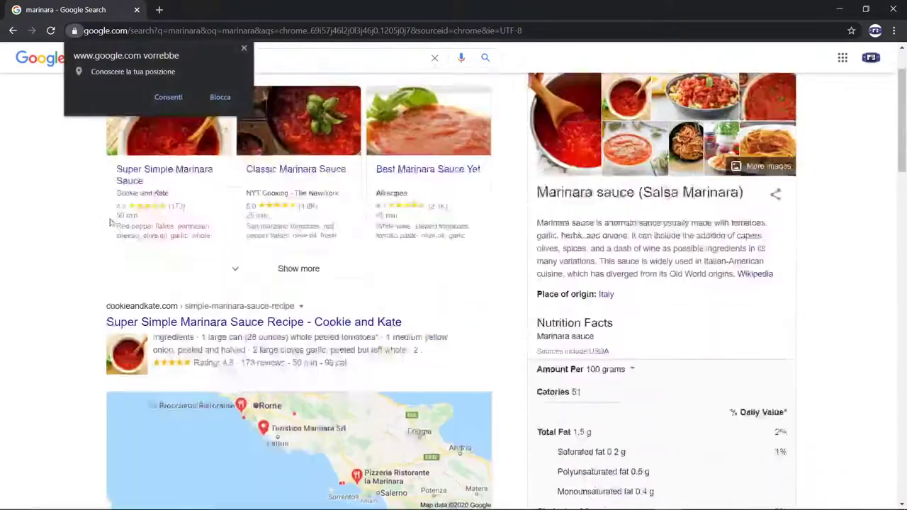
pyautogui.scroll(2, 107, 219)
# Search for "marinara wikipedia", read the ingredients in the Italian Pizza alla marinara article and close the browser.
pyautogui.click(285, 67)
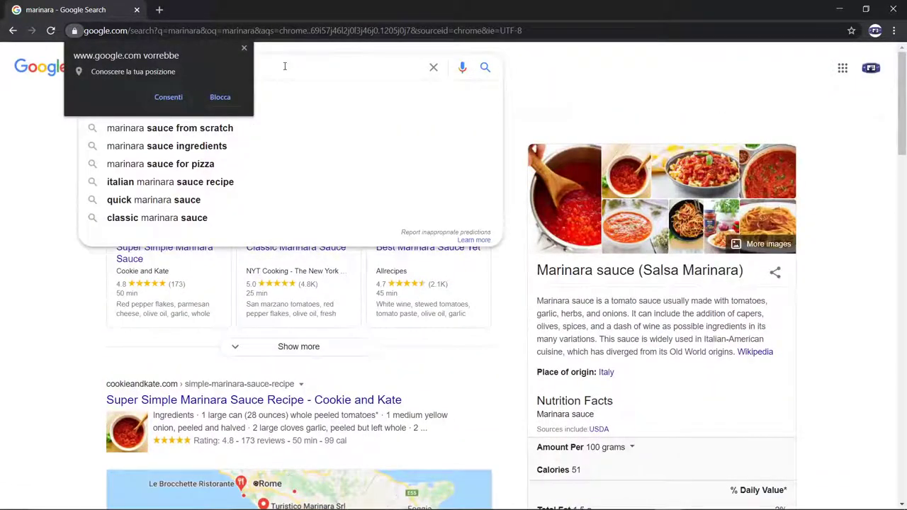
pyautogui.write('wikipedia')
pyautogui.press('Return')
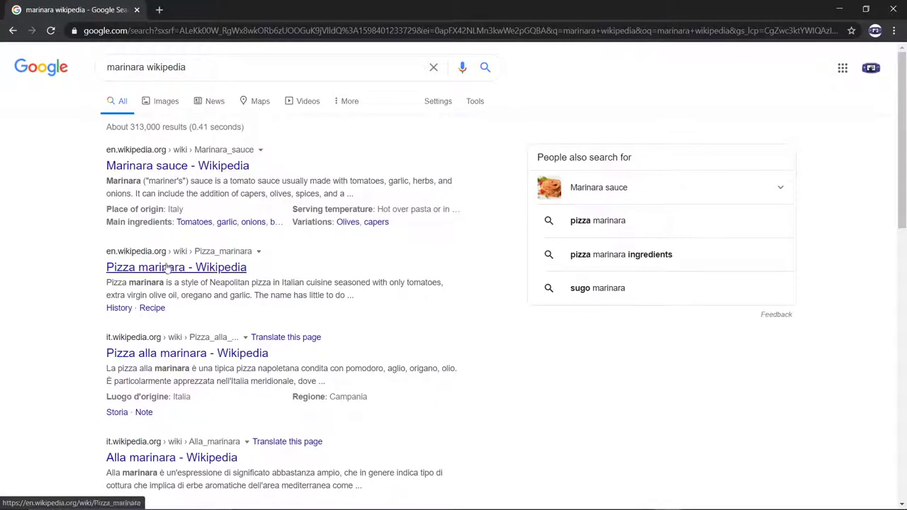
pyautogui.click(156, 360)
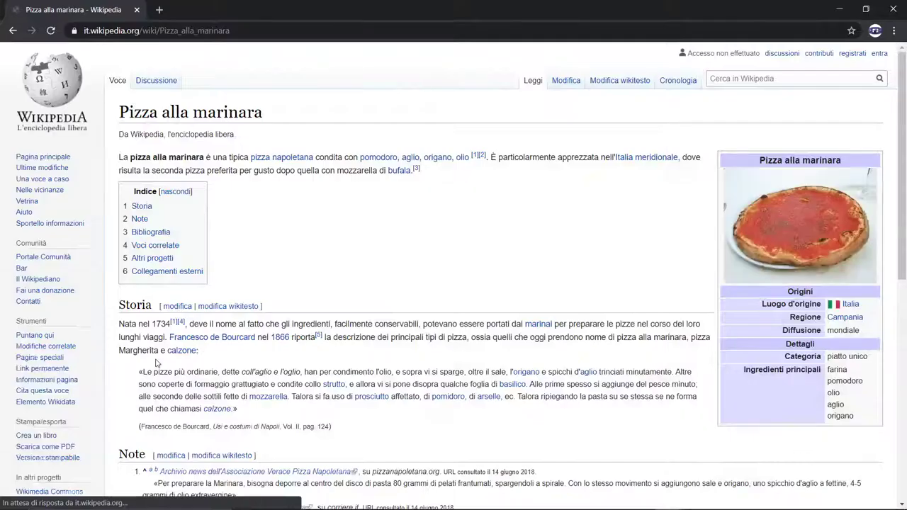
pyautogui.scroll(-1, 286, 224)
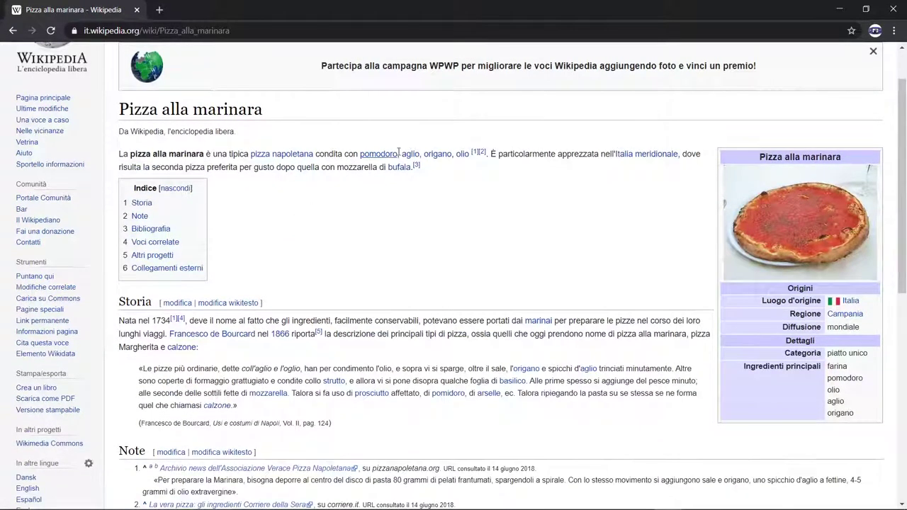
pyautogui.moveTo(486, 156)
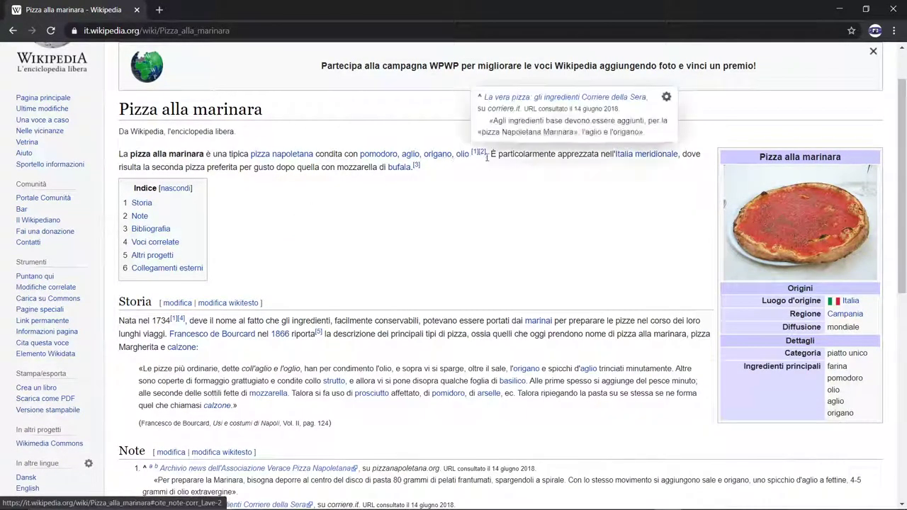
pyautogui.click(900, 10)
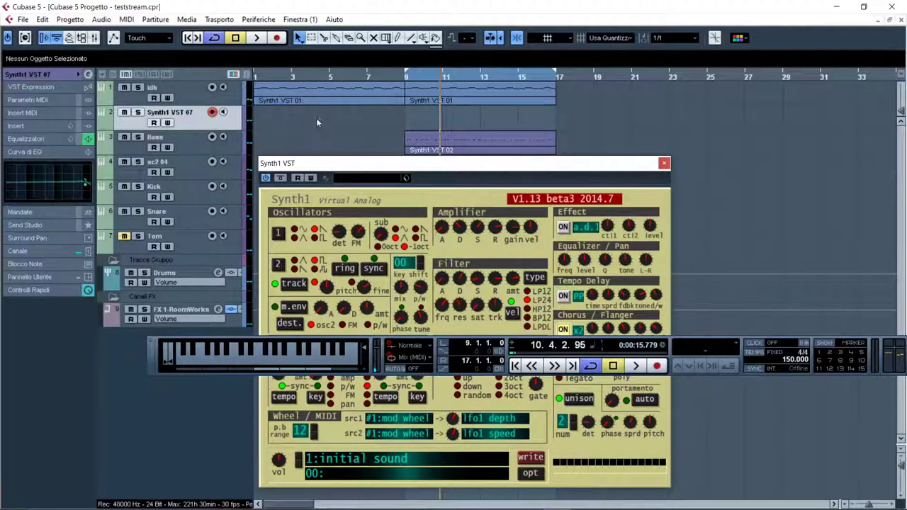
# Audition the new synth over the playing loop and move the Synth1 window clear of the arranged clips.
pyautogui.click(385, 82)
pyautogui.press('space')
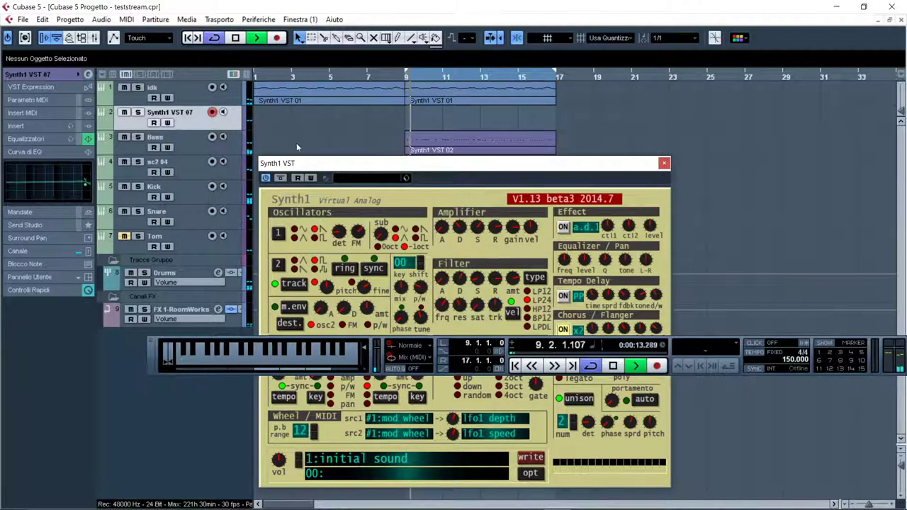
pyautogui.moveTo(310, 164); pyautogui.dragTo(420, 186)
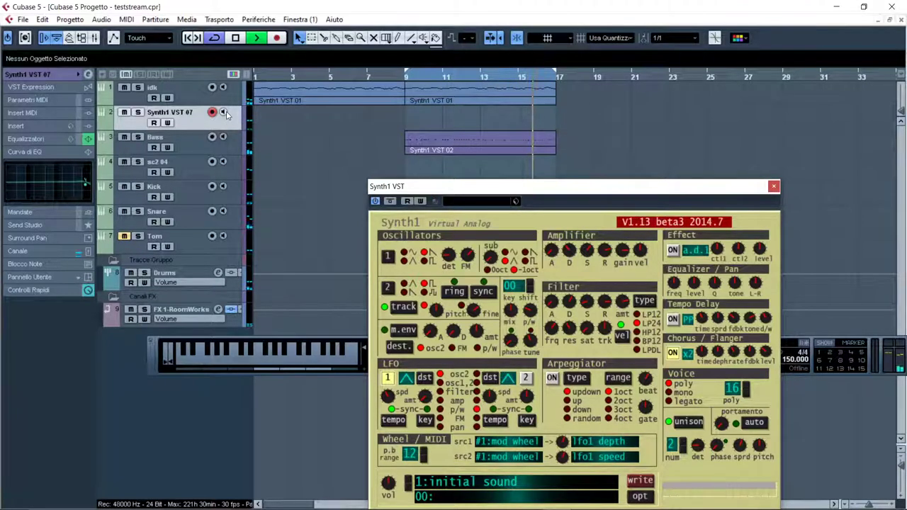
pyautogui.press('space')
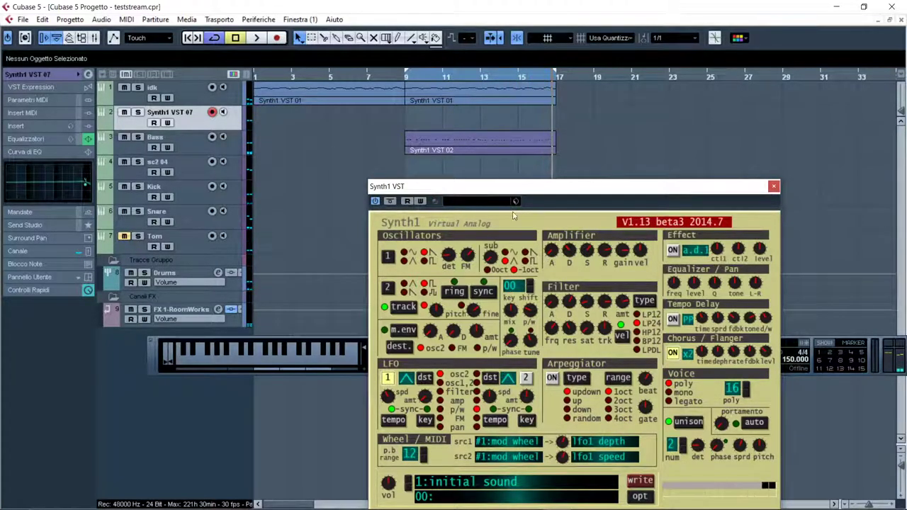
pyautogui.moveTo(440, 186); pyautogui.dragTo(705, 184)
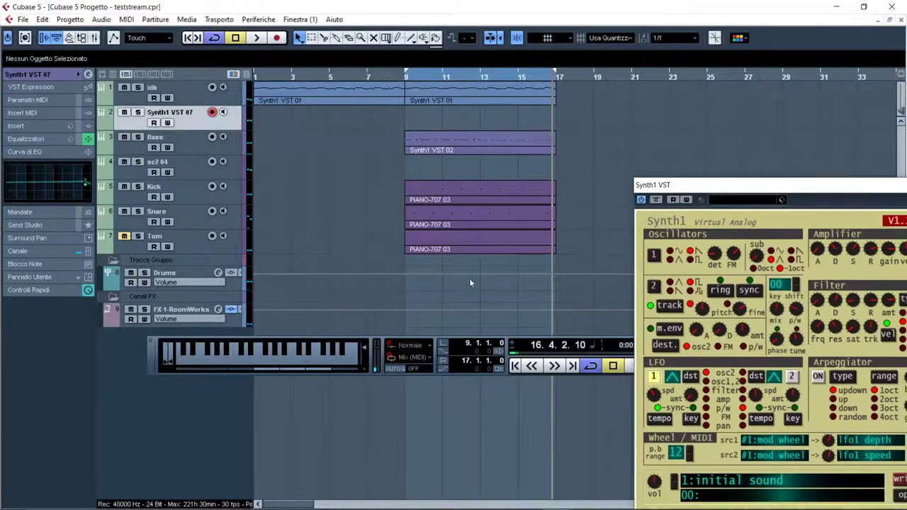
# Set the cycle recording mode to Stacked and rehearse the Synth1 VST 07 part over the loop.
pyautogui.click(413, 357)
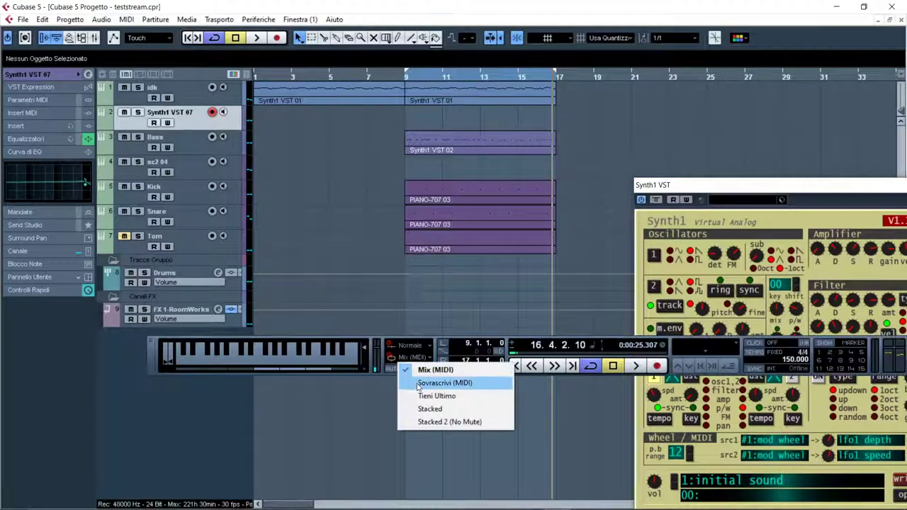
pyautogui.click(421, 410)
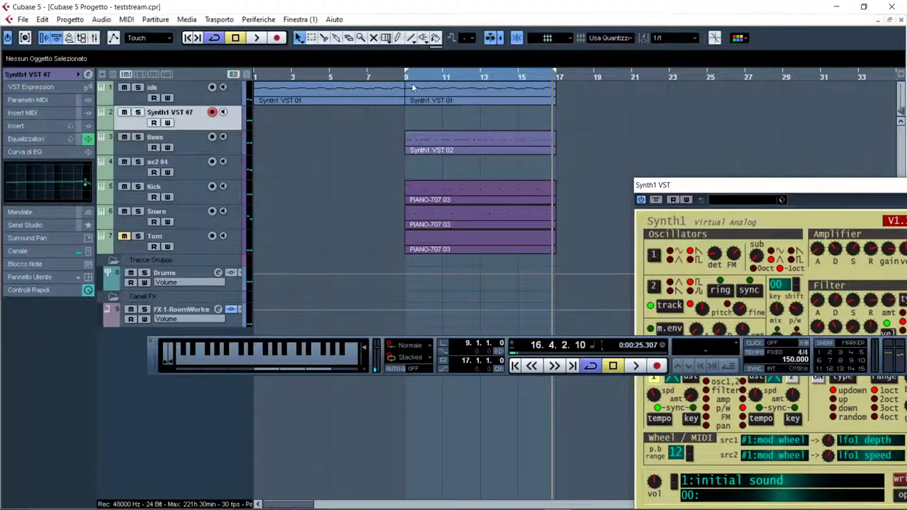
pyautogui.press('space')
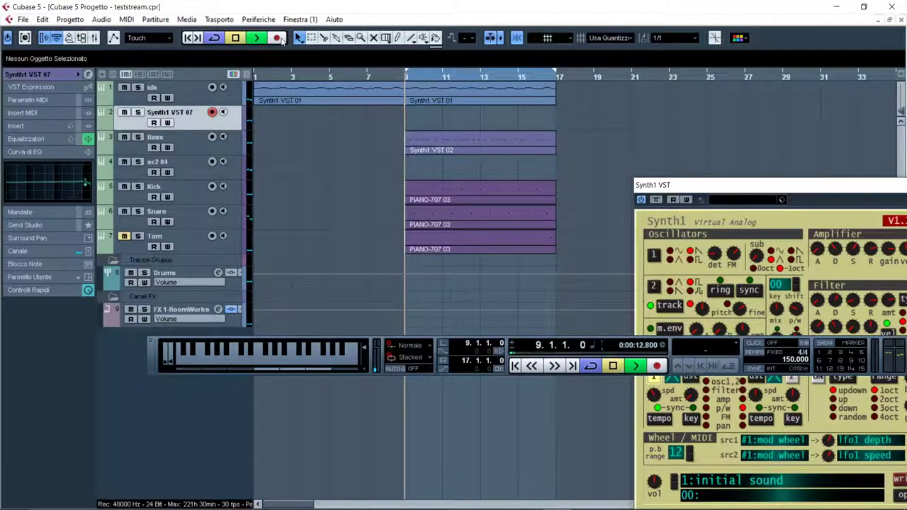
pyautogui.press('space')
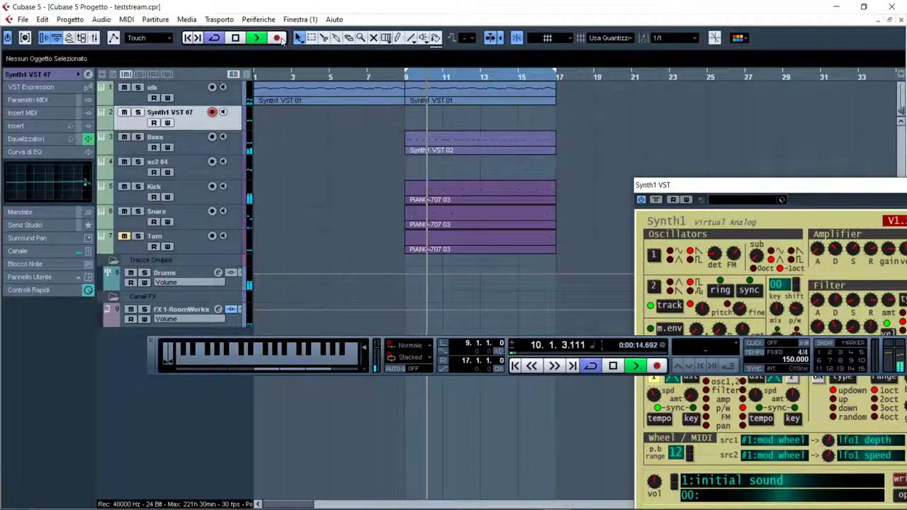
pyautogui.press('space')
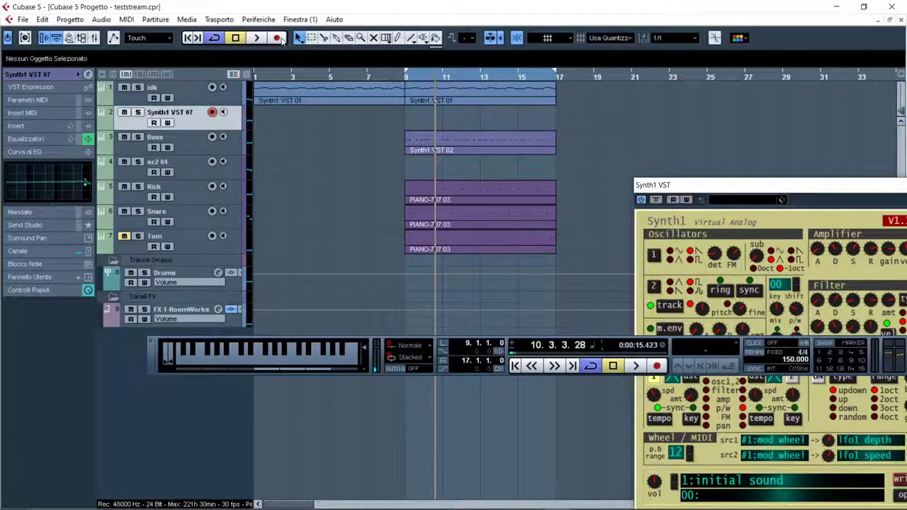
# Try recording stacked takes on the Synth1 VST 07 track over bars 9 to 17 and discard all of them.
pyautogui.click(278, 40)
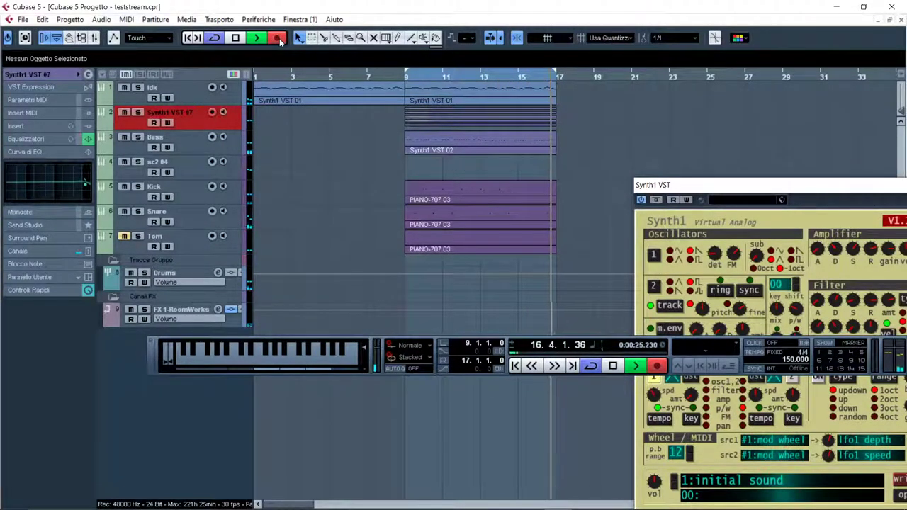
pyautogui.click(278, 38)
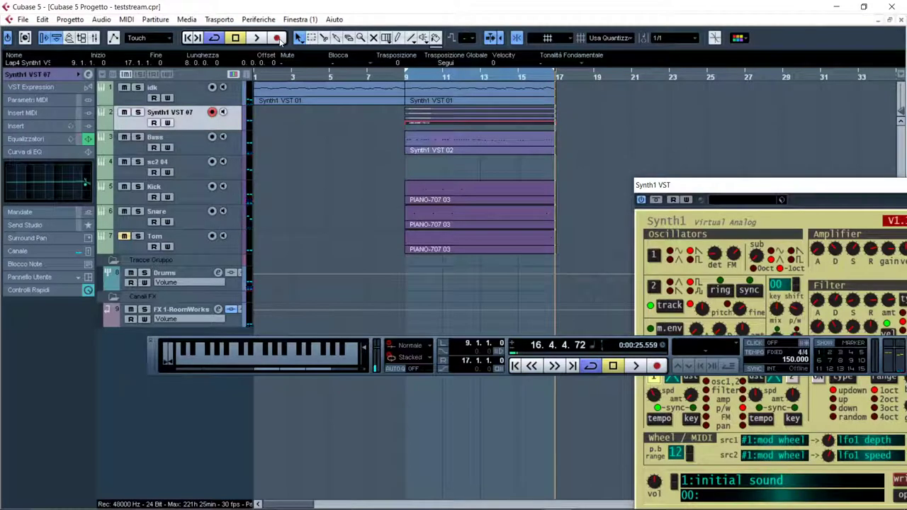
pyautogui.click(563, 126)
pyautogui.click(525, 112)
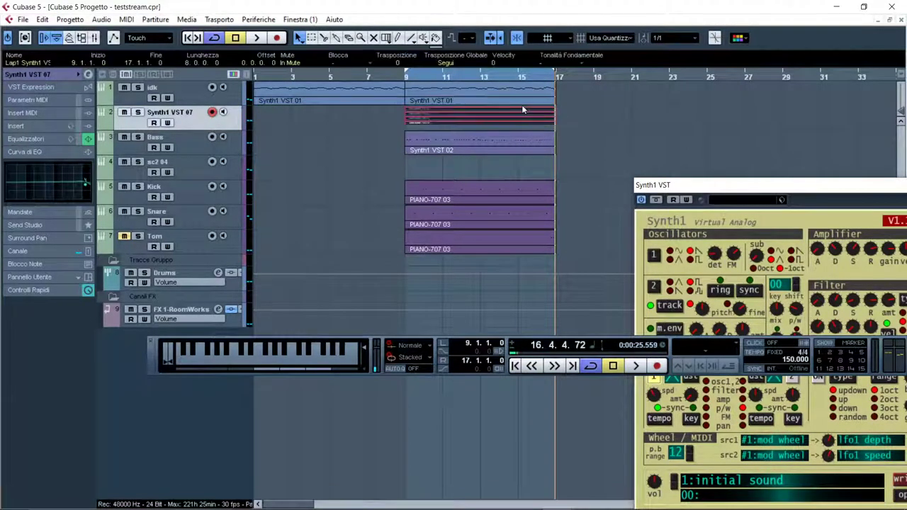
pyautogui.press('Delete')
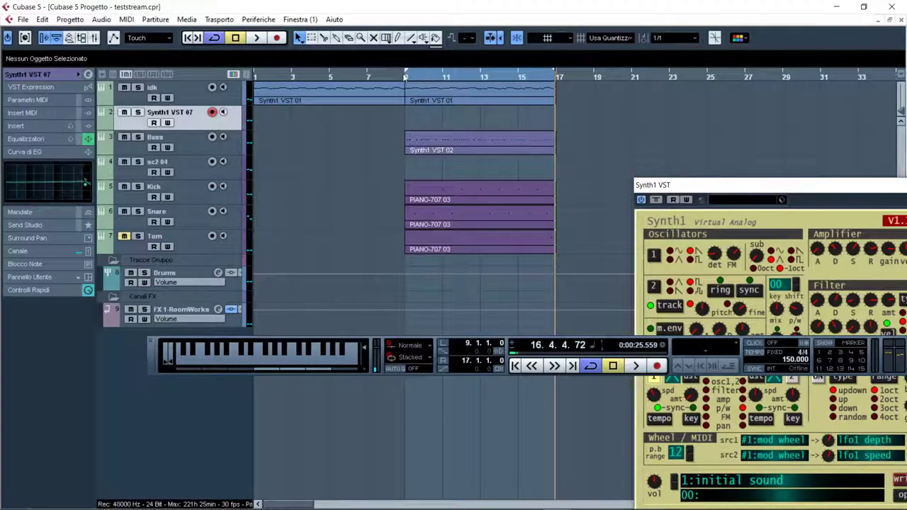
# Rehearse with the loop, record a second set of stacked takes on Synth1 VST 07 and delete them.
pyautogui.click(405, 76)
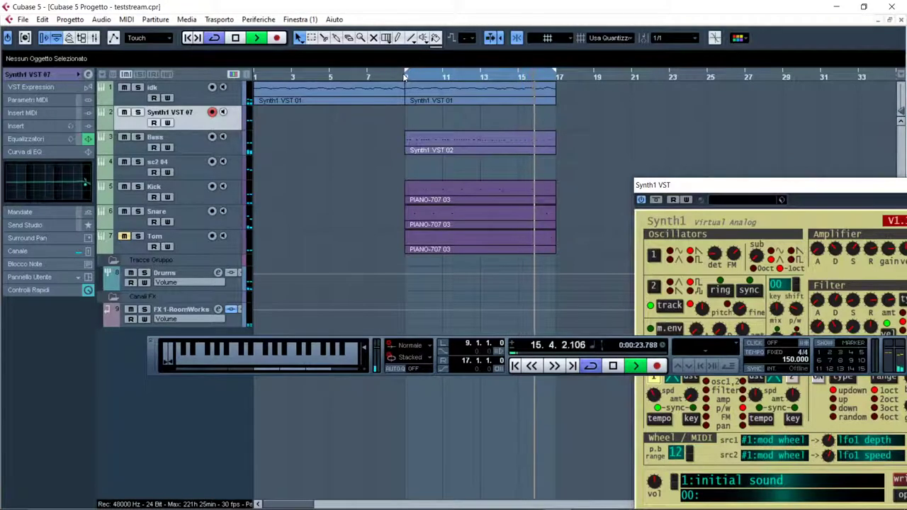
pyautogui.click(280, 40)
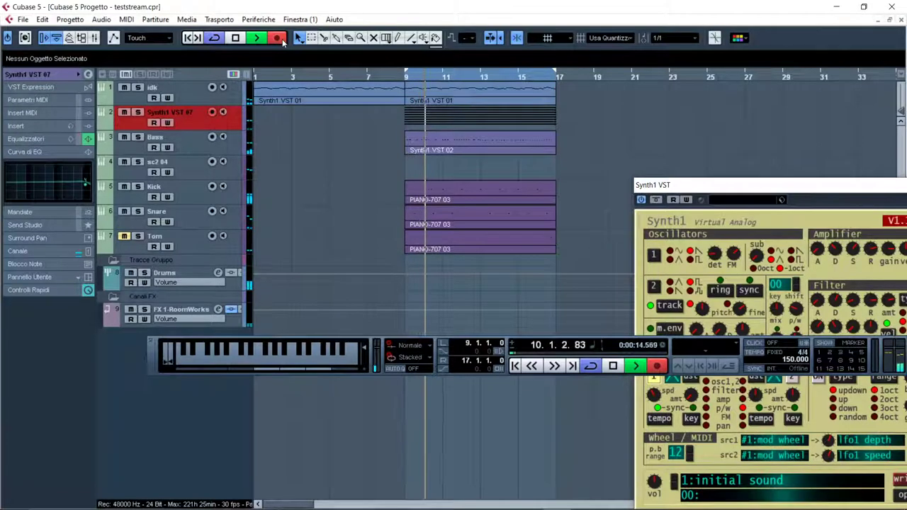
pyautogui.click(282, 41)
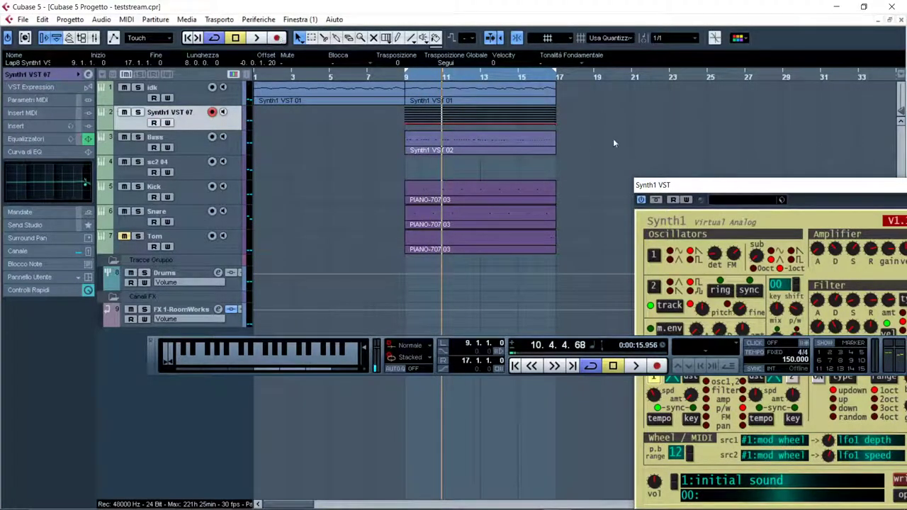
pyautogui.moveTo(567, 126); pyautogui.dragTo(508, 110)
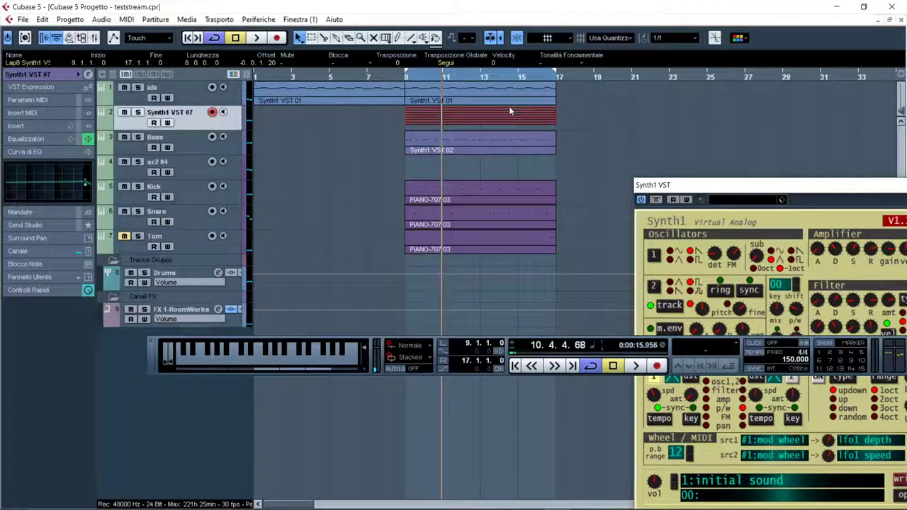
pyautogui.press('Delete')
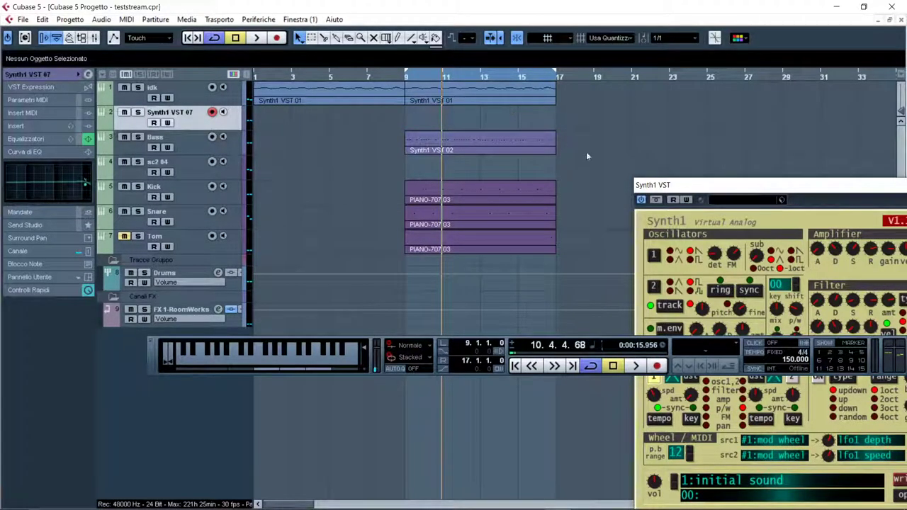
# Reposition the Synth1 window beside the clips and try another recording on Synth1 VST 07, deleting its takes.
pyautogui.moveTo(717, 181); pyautogui.dragTo(358, 143)
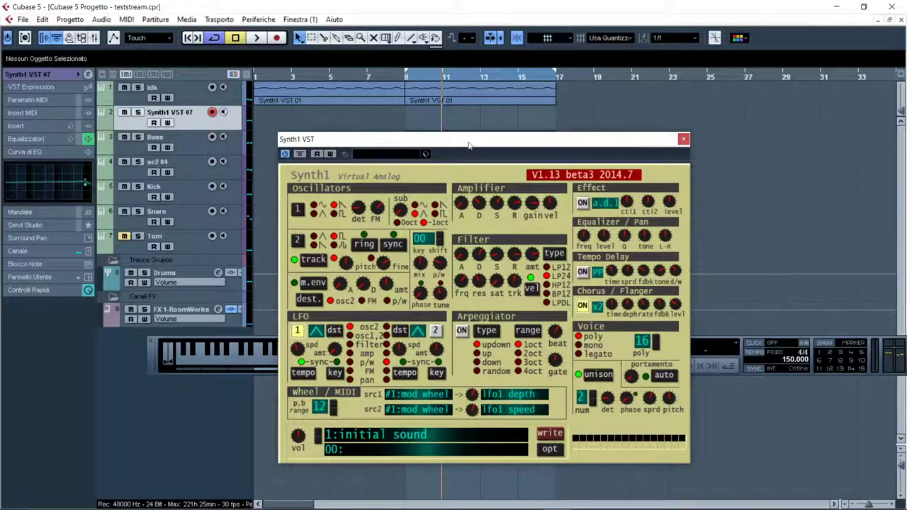
pyautogui.moveTo(467, 145); pyautogui.dragTo(759, 157)
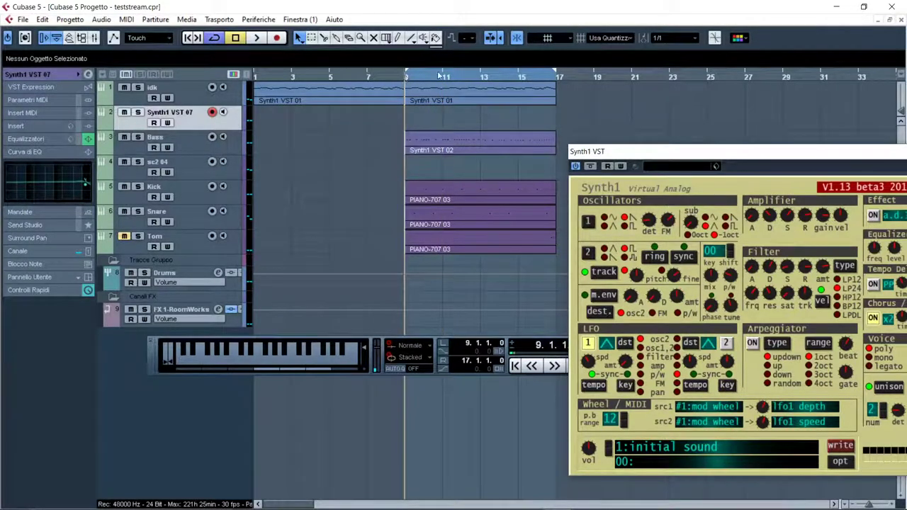
pyautogui.click(481, 78)
pyautogui.click(277, 39)
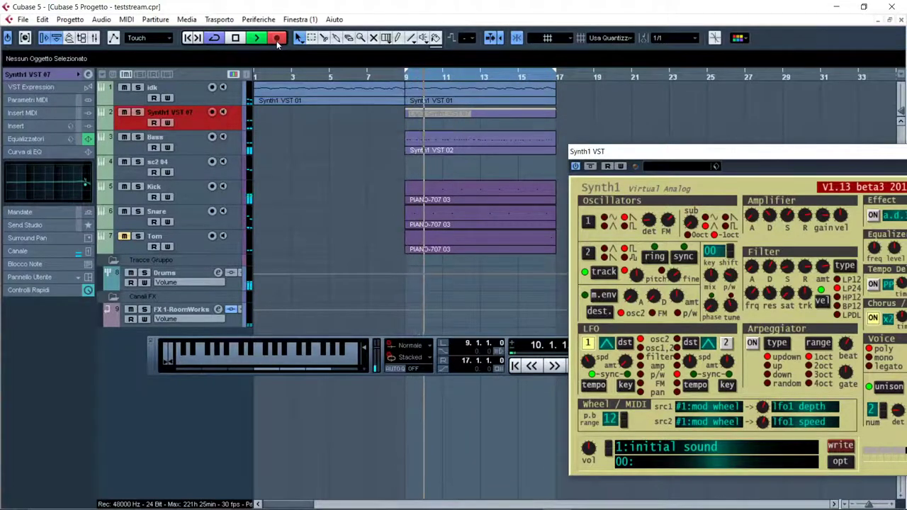
pyautogui.press('space')
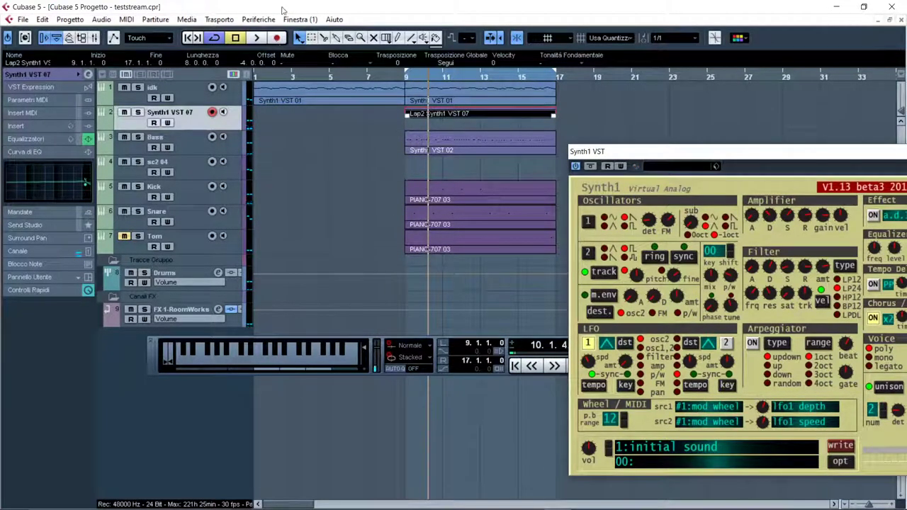
pyautogui.press('Delete')
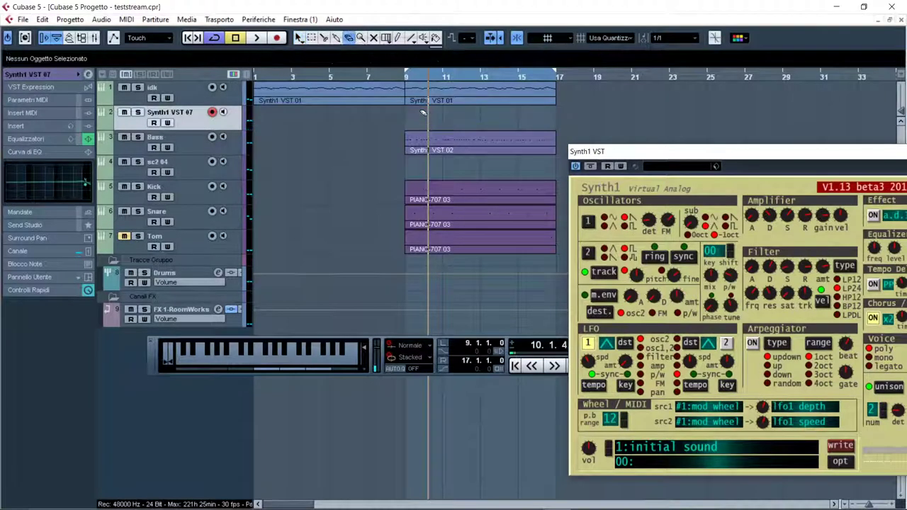
# Record a new melody take on Synth1 VST 07 over the loop and open it in the Key Editor.
pyautogui.click(482, 76)
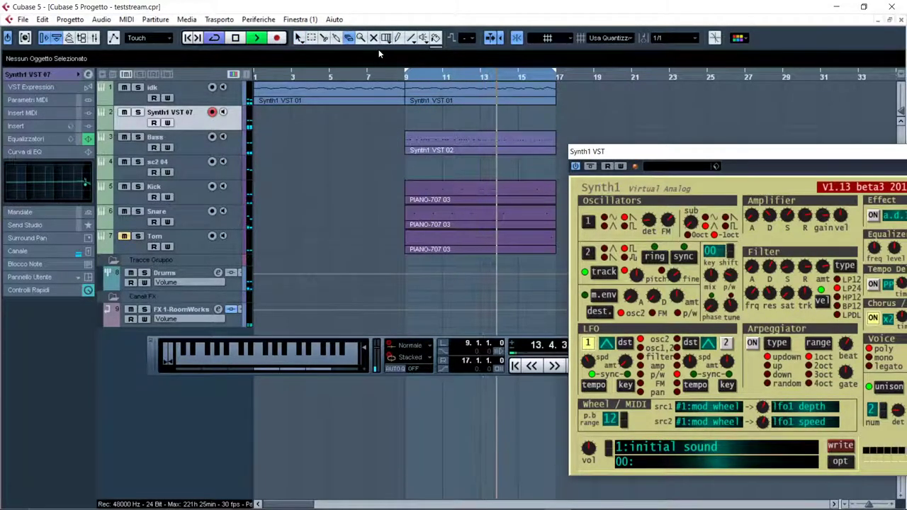
pyautogui.click(277, 39)
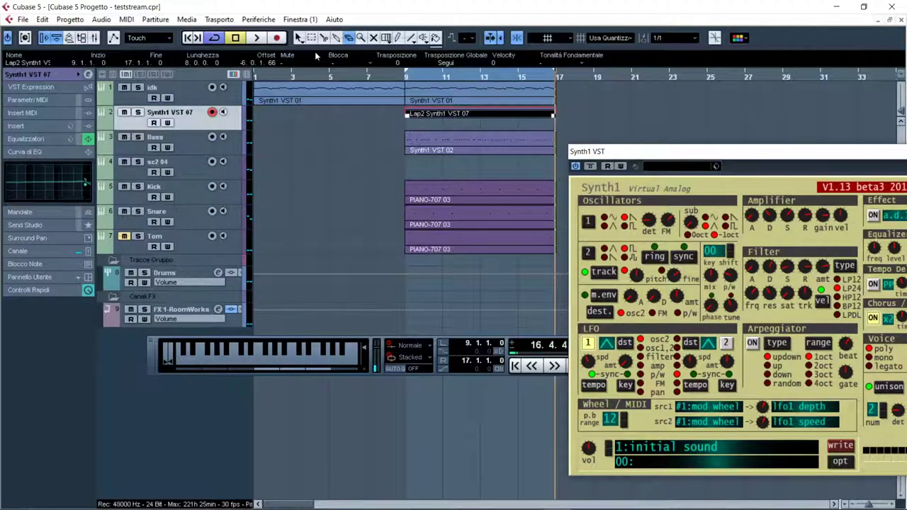
pyautogui.doubleClick(416, 115)
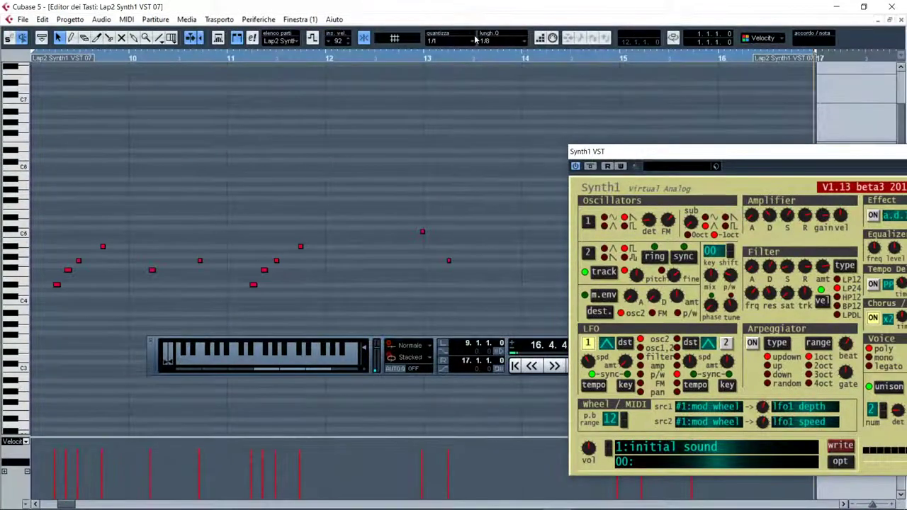
# Quantize the recorded melody notes to 1/16 and play back the result.
pyautogui.click(443, 43)
pyautogui.click(454, 105)
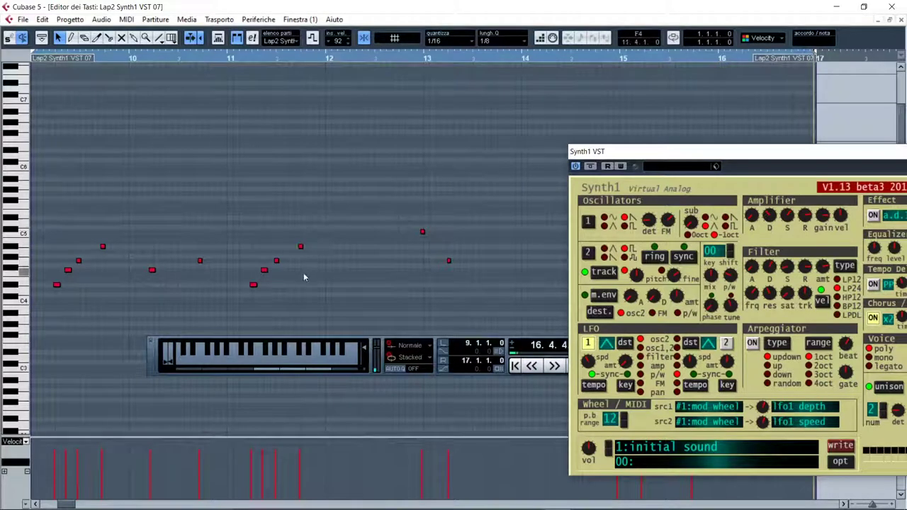
pyautogui.hotkey('alt', 'k')
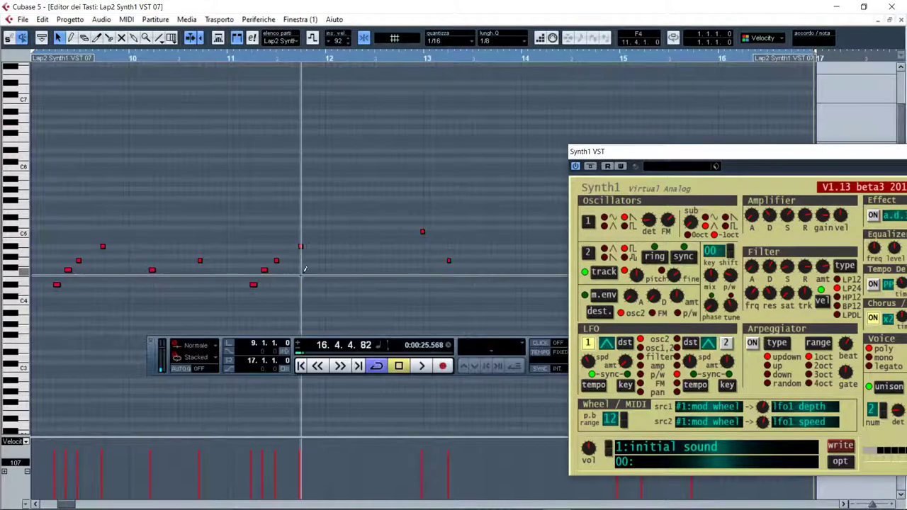
pyautogui.press('space')
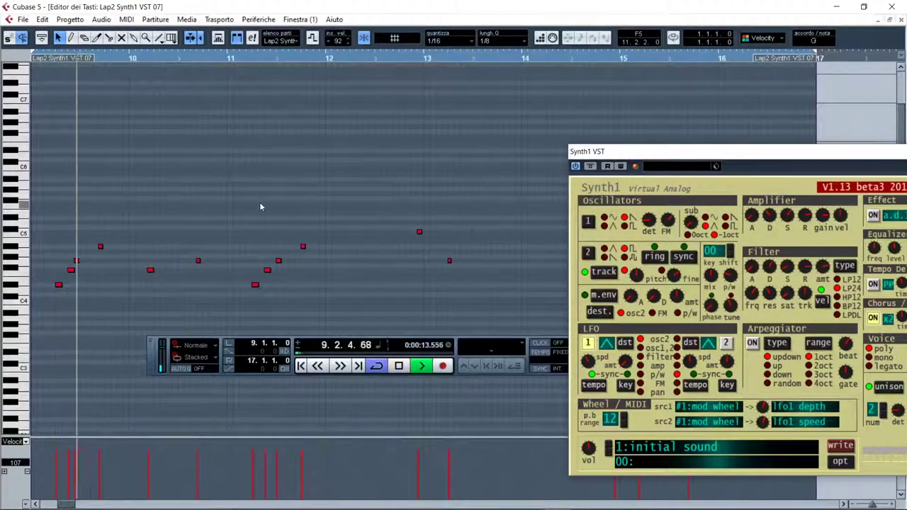
# Stop playback, move the G4 note in bar 9 one sixteenth later, and replay the part from bar 9.
pyautogui.press('space')
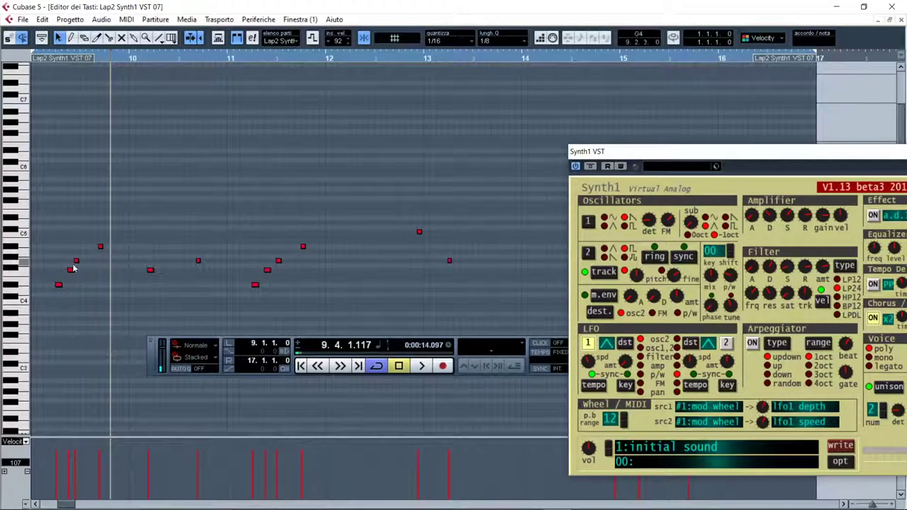
pyautogui.moveTo(77, 262); pyautogui.dragTo(82, 262)
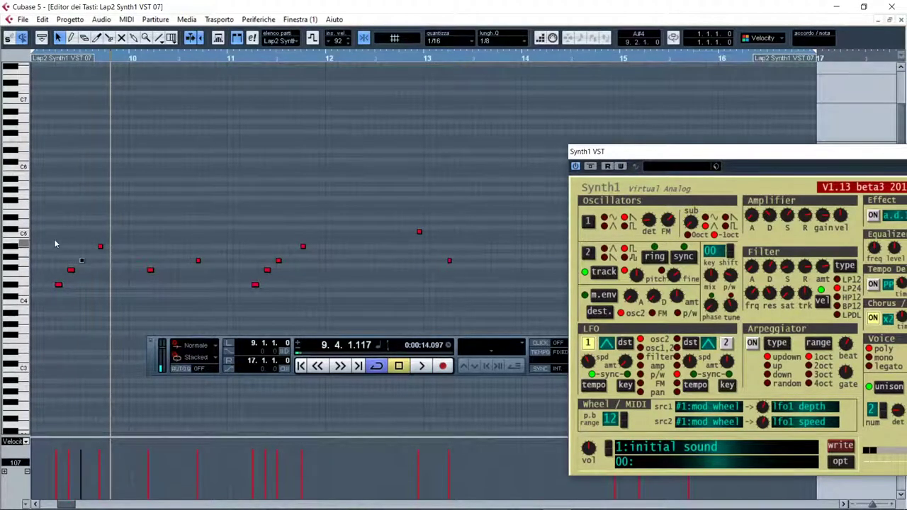
pyautogui.click(32, 57)
pyautogui.press('space')
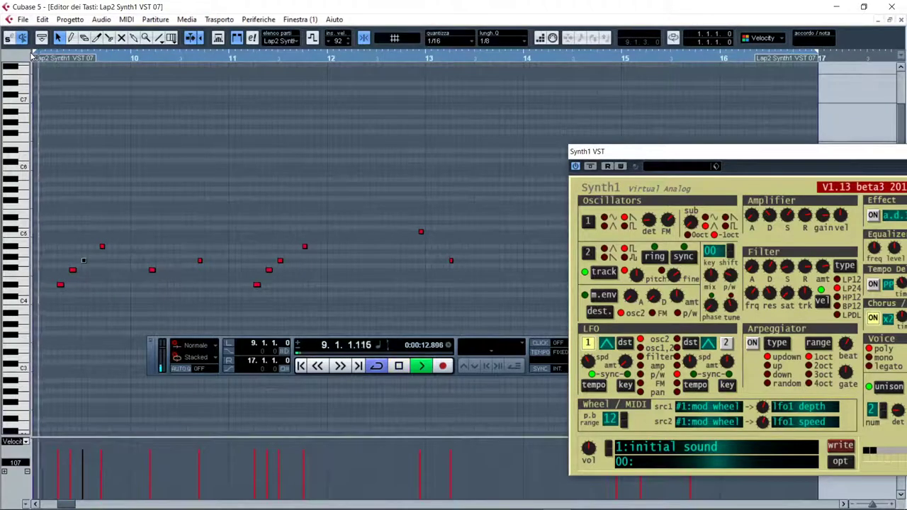
# Stop playback, move the A#4 note in bar 9 one sixteenth later, and replay the part from its start.
pyautogui.press('space')
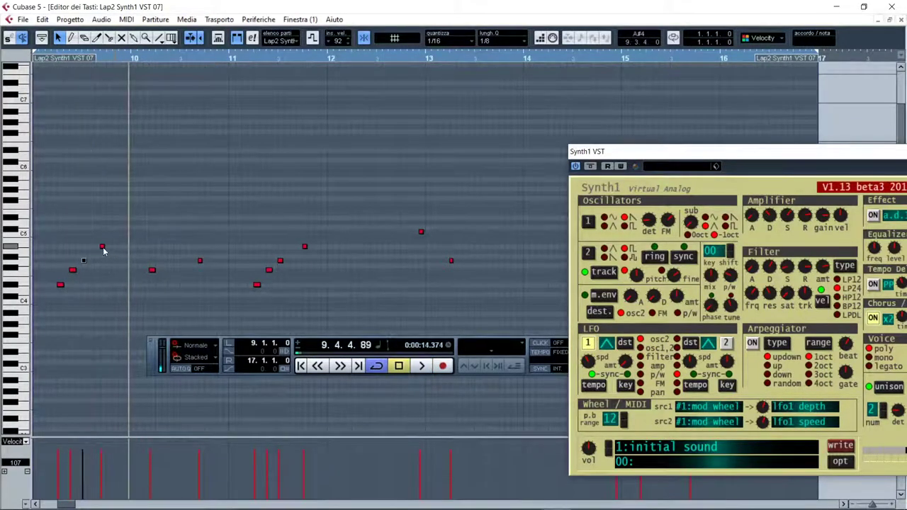
pyautogui.click(32, 57)
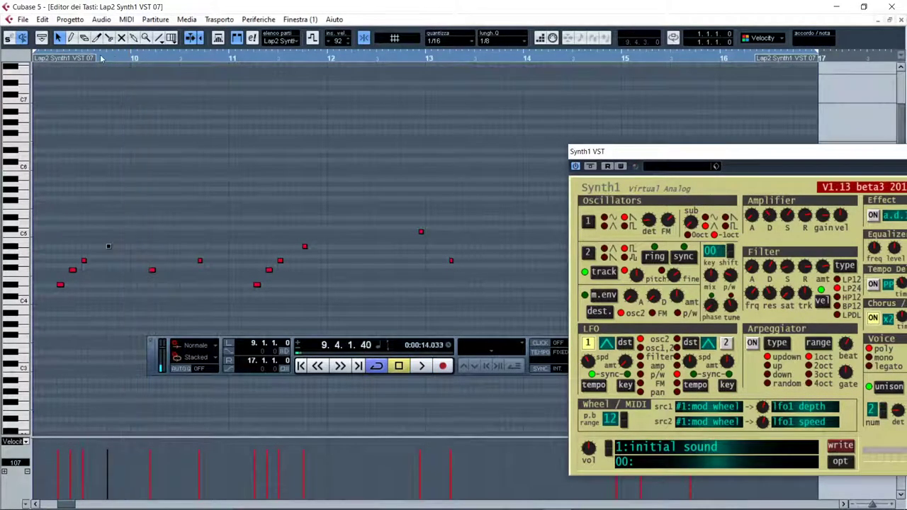
pyautogui.press('space')
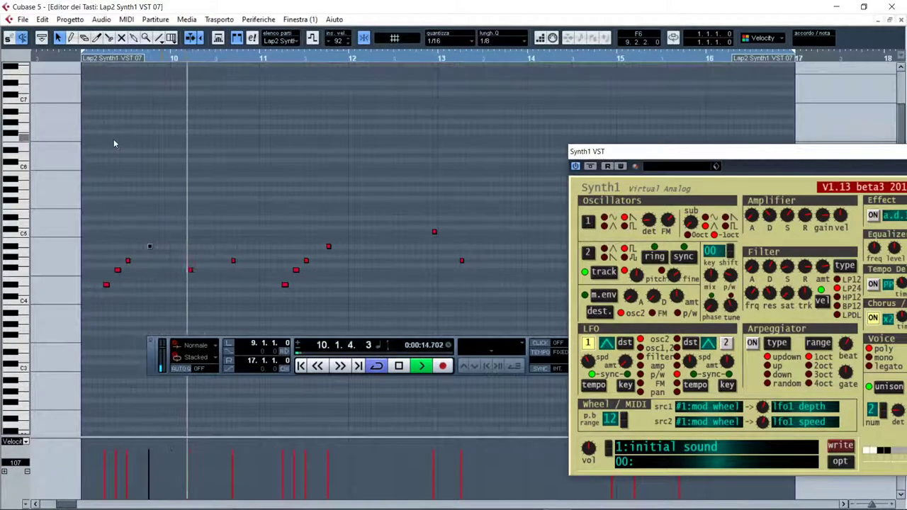
# Shift the F4 note in bar 10 one sixteenth later and listen to the part again from bar 9.
pyautogui.press('space')
pyautogui.moveTo(189, 273); pyautogui.dragTo(194, 272)
pyautogui.click(82, 58)
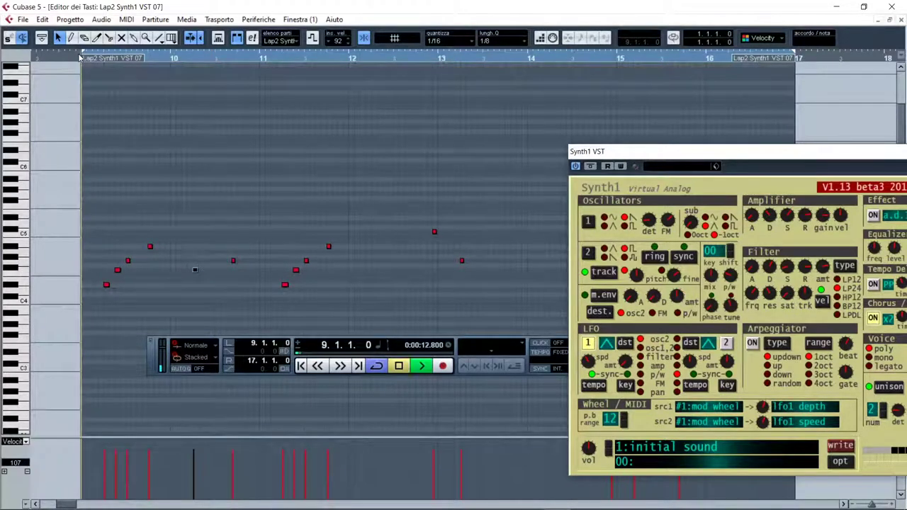
pyautogui.press('space')
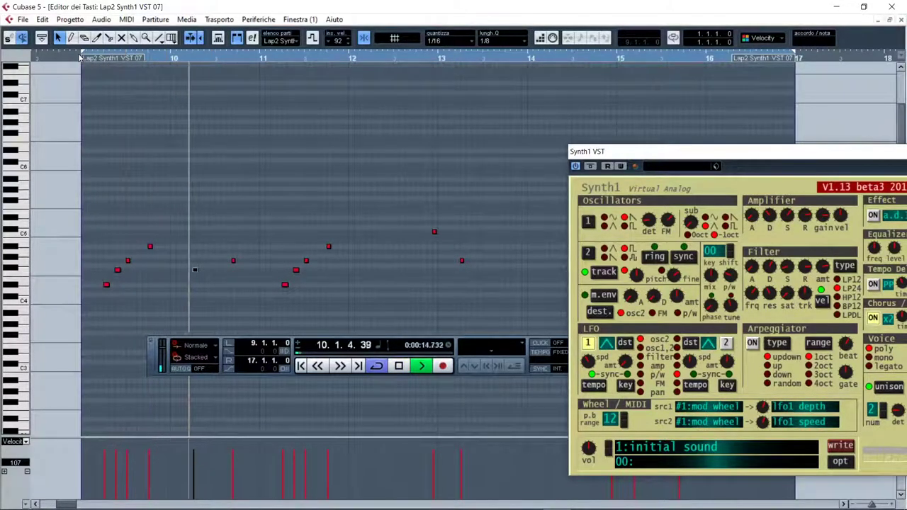
# Lower the G4 note in bar 10 to C4, shift it one sixteenth later, and replay from bar 9.
pyautogui.press('space')
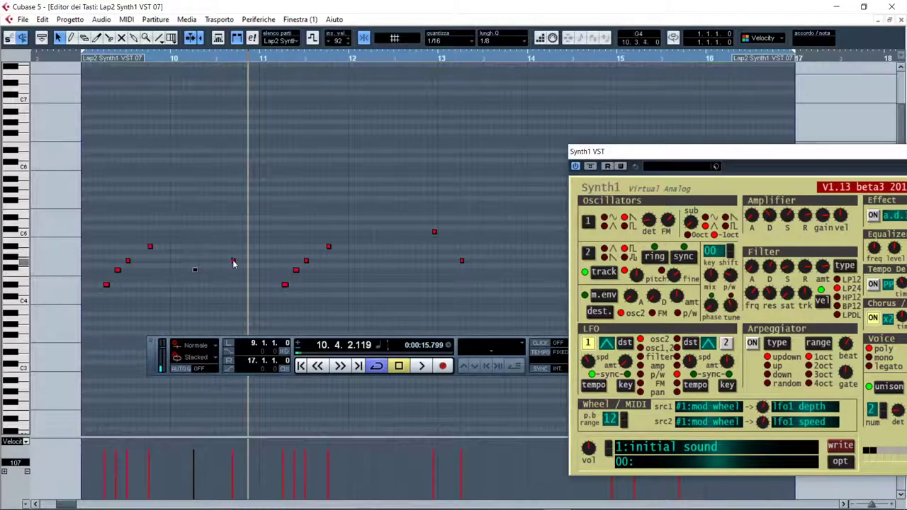
pyautogui.moveTo(234, 263); pyautogui.dragTo(234, 303)
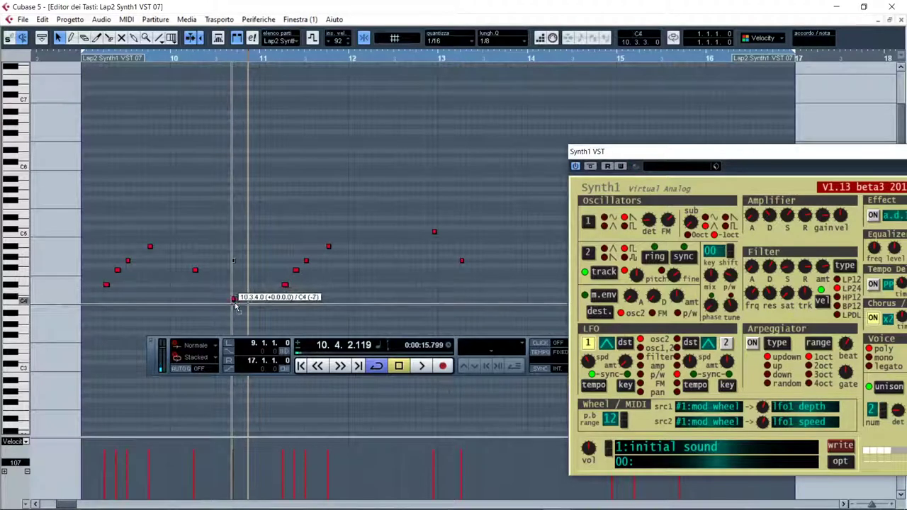
pyautogui.moveTo(236, 306); pyautogui.dragTo(236, 306)
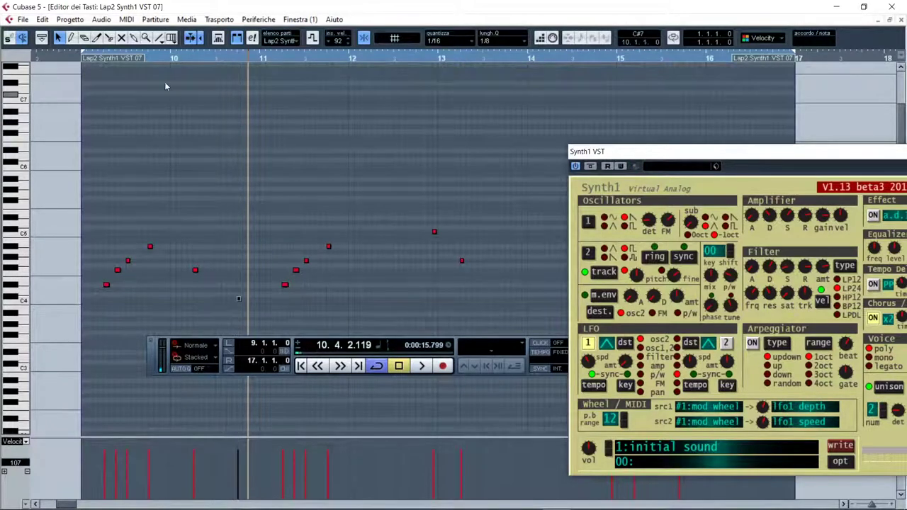
pyautogui.click(81, 60)
pyautogui.press('space')
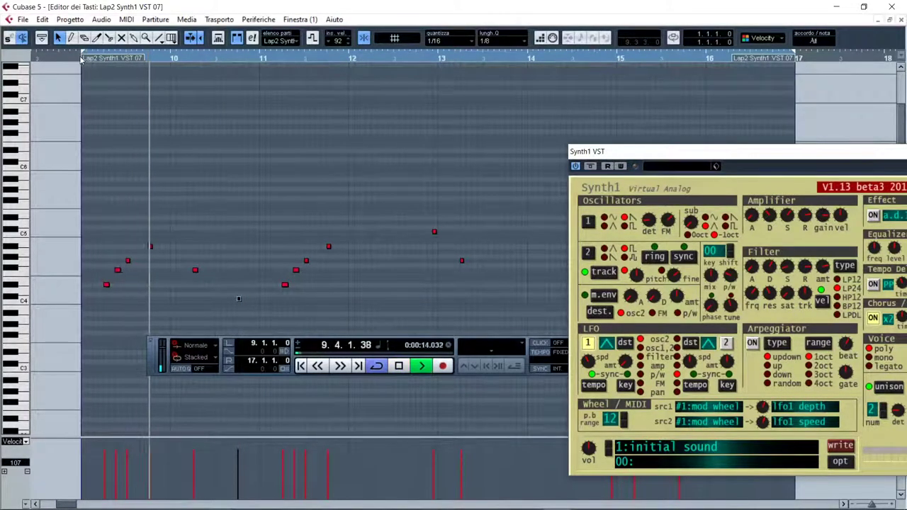
# Raise the last note of bar 10 to D#4 and replay the part from just before bar 9.
pyautogui.press('space')
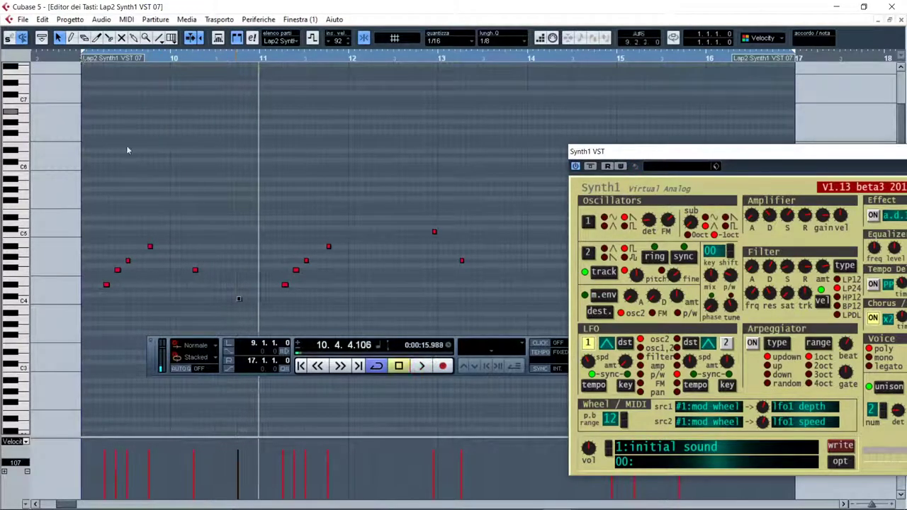
pyautogui.click(71, 60)
pyautogui.press('space')
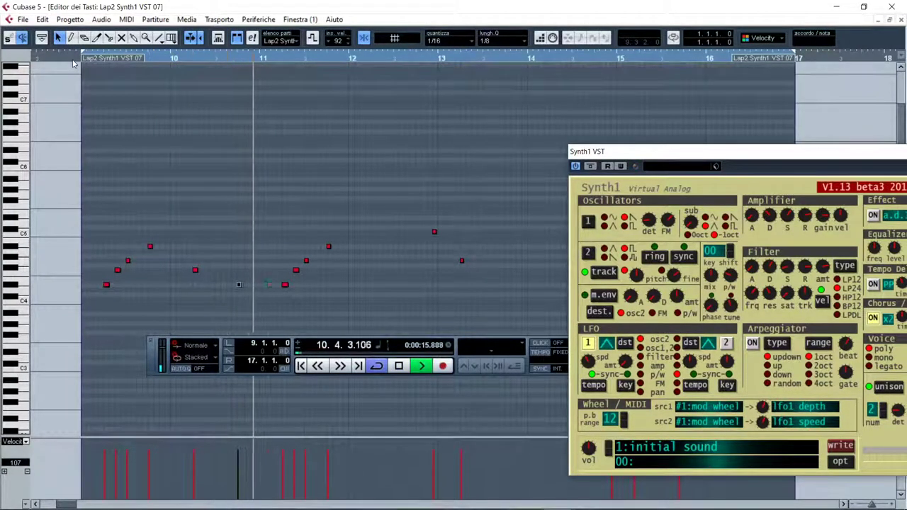
# Move the four ascending notes of bar 11 one bar later into bar 12 and replay the part from bar 9.
pyautogui.press('space')
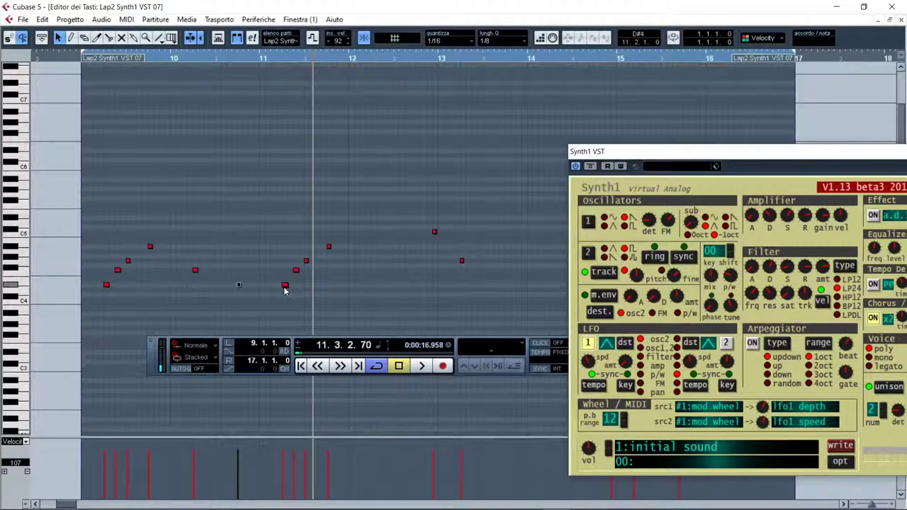
pyautogui.click(78, 61)
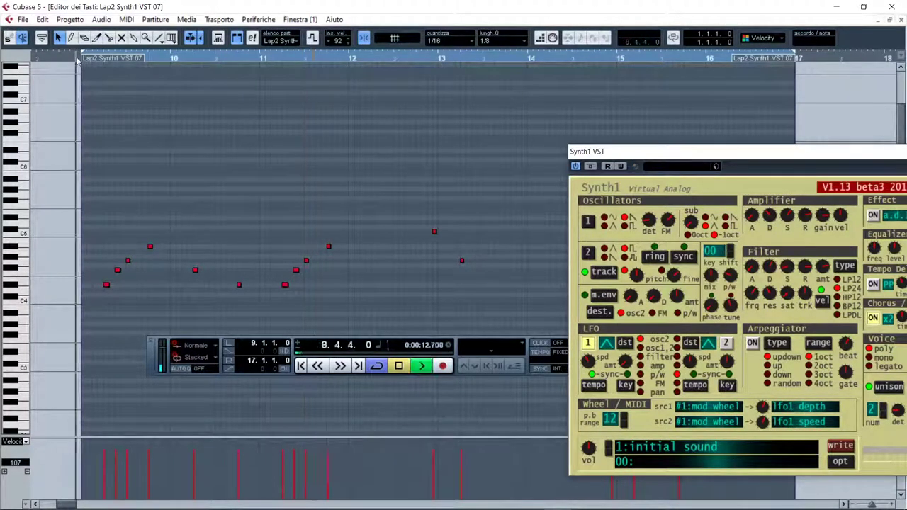
pyautogui.press('space')
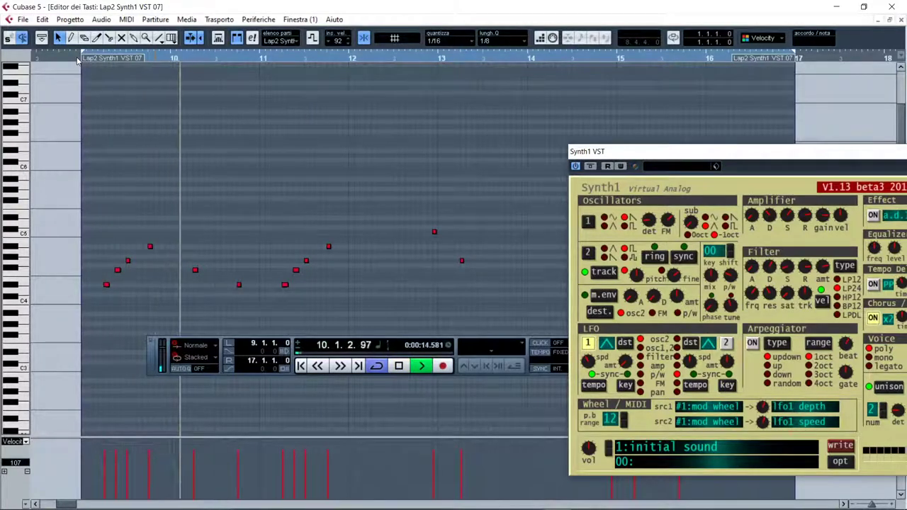
pyautogui.press('space')
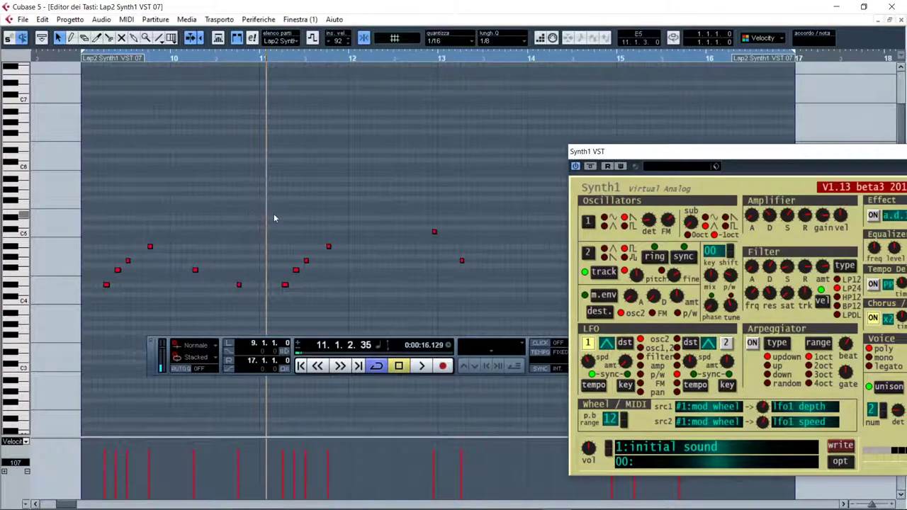
pyautogui.click(296, 291)
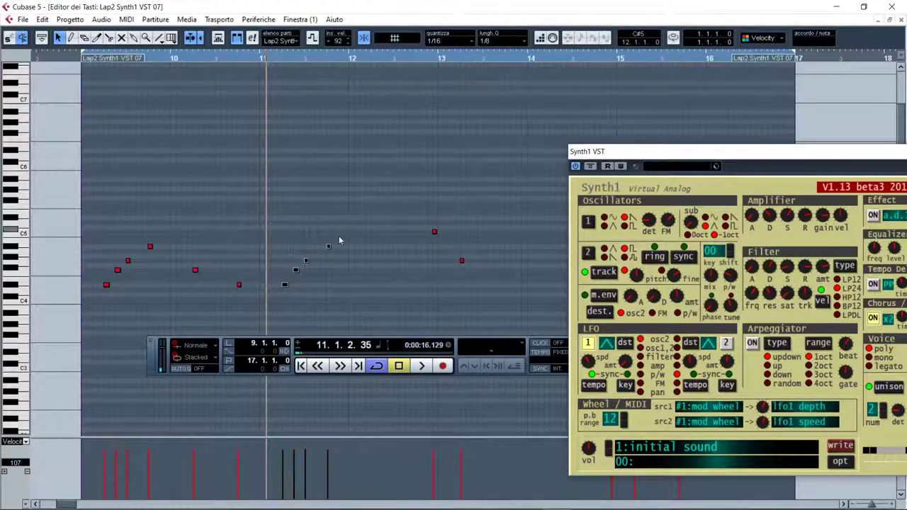
pyautogui.moveTo(285, 287); pyautogui.dragTo(375, 288)
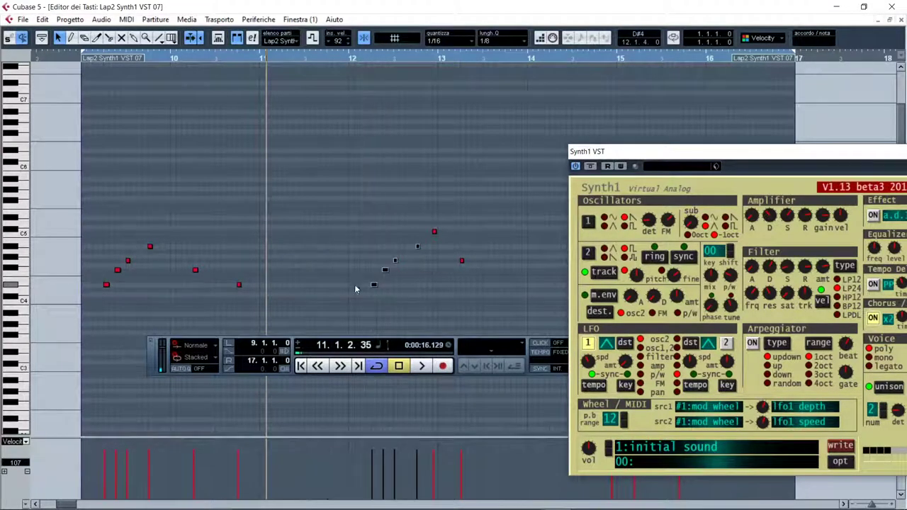
pyautogui.click(82, 56)
pyautogui.press('space')
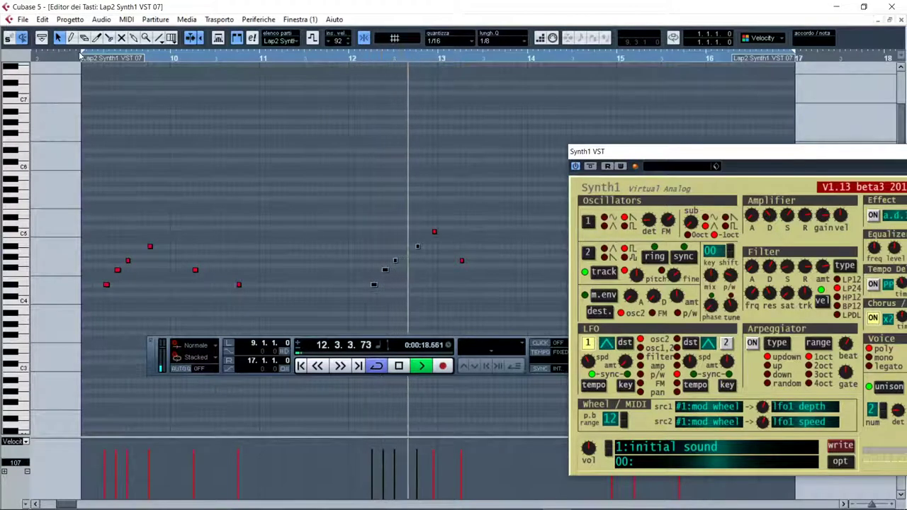
# Move the C5 note at the end of bar 12 one sixteenth later to the start of bar 13 and replay.
pyautogui.press('space')
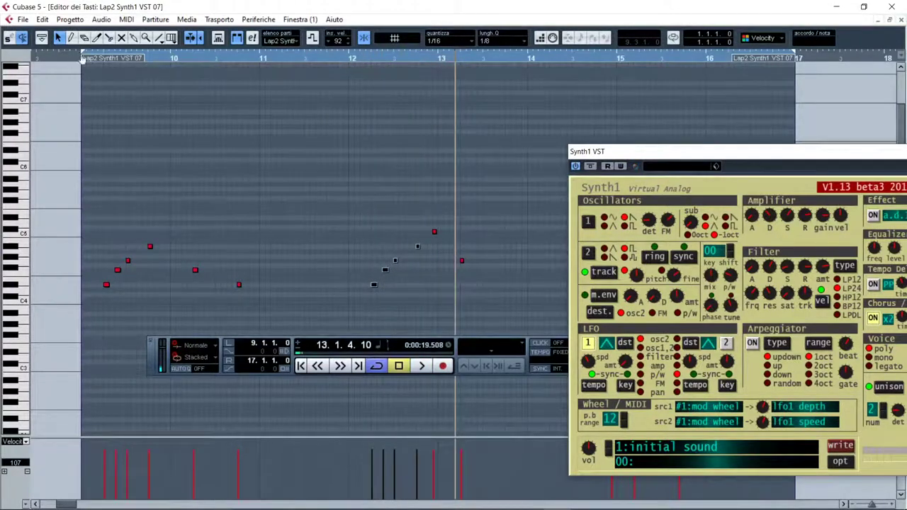
pyautogui.click(439, 232)
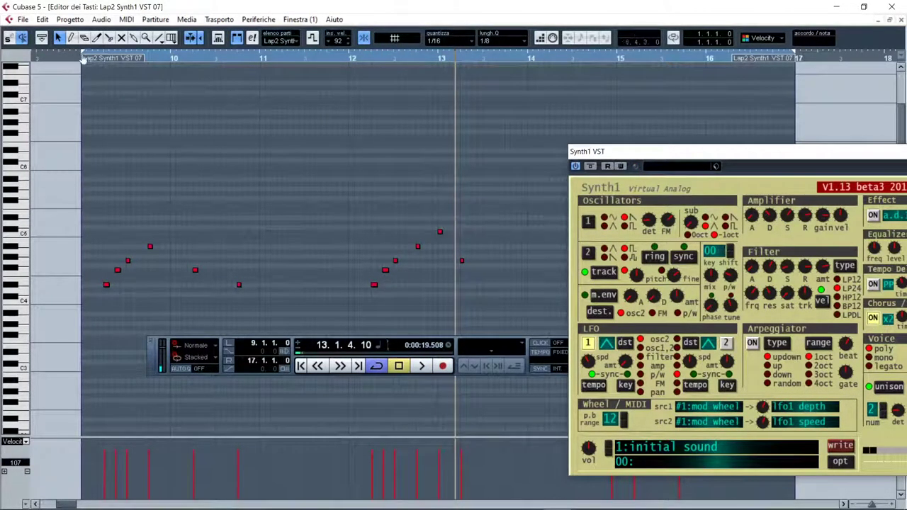
pyautogui.press('KP_1')
pyautogui.press('space')
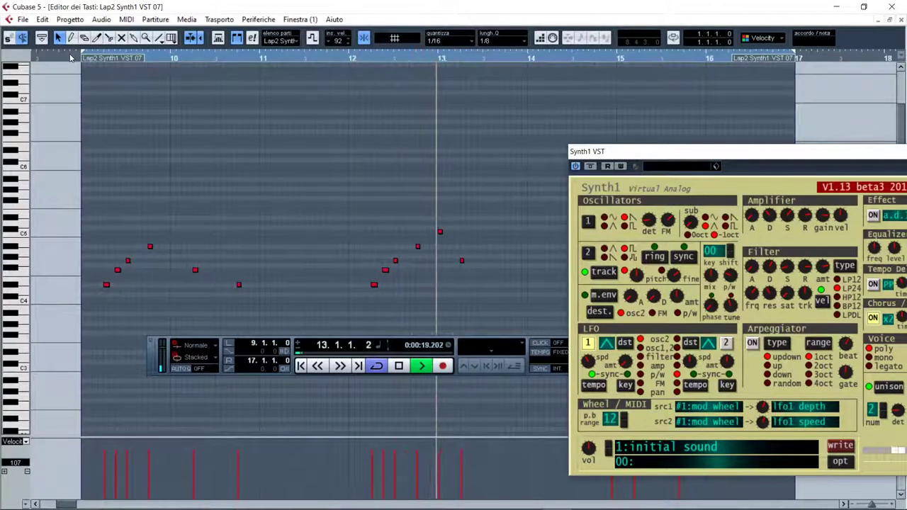
# Clear the Synth1 window off the notes, move bar 15's F4 and D#4 notes one sixteenth later, and play the part.
pyautogui.press('space')
pyautogui.press('space')
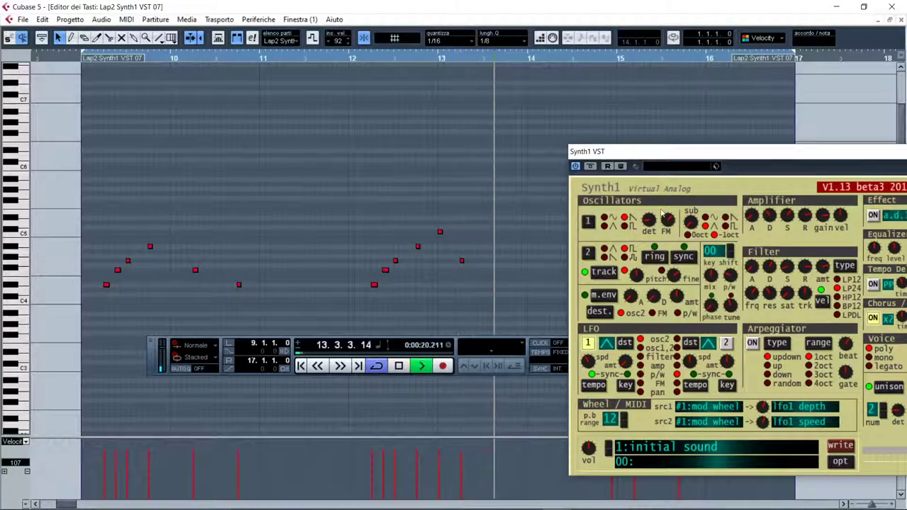
pyautogui.moveTo(623, 151); pyautogui.dragTo(653, 355)
pyautogui.press('space')
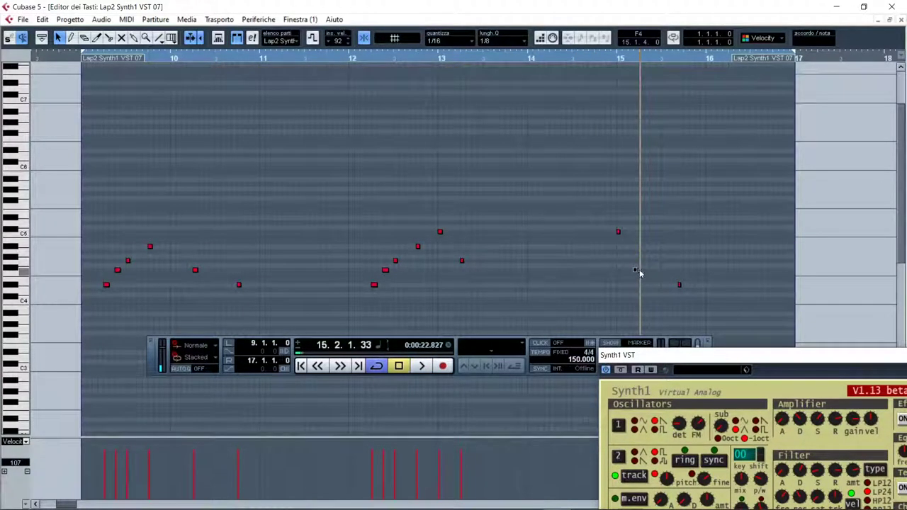
pyautogui.click(678, 283)
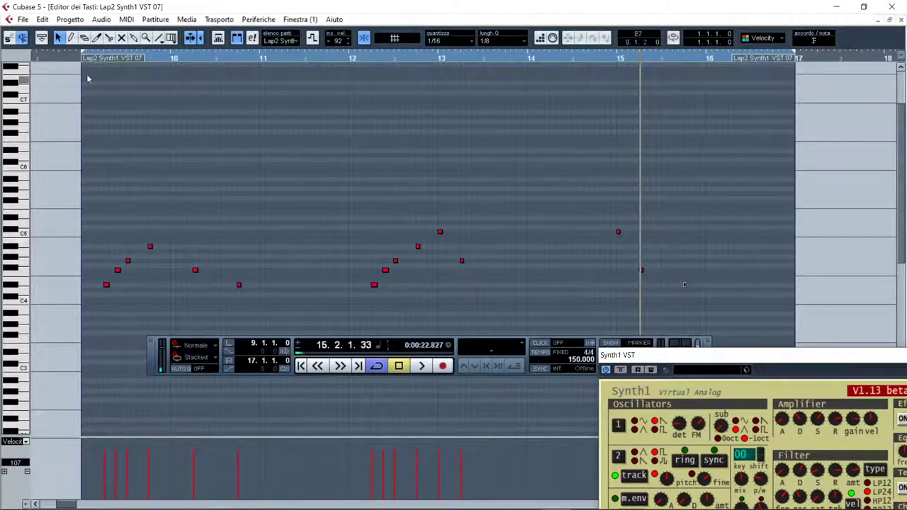
pyautogui.press('space')
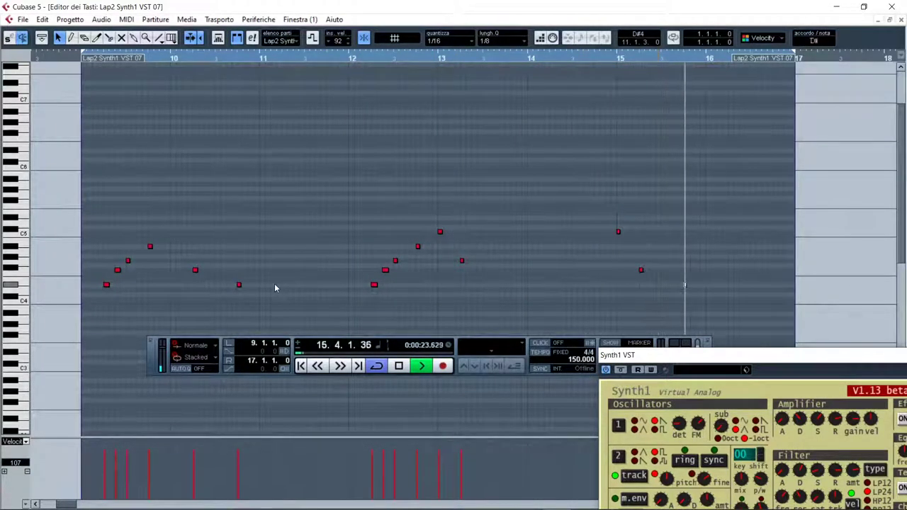
pyautogui.press('space')
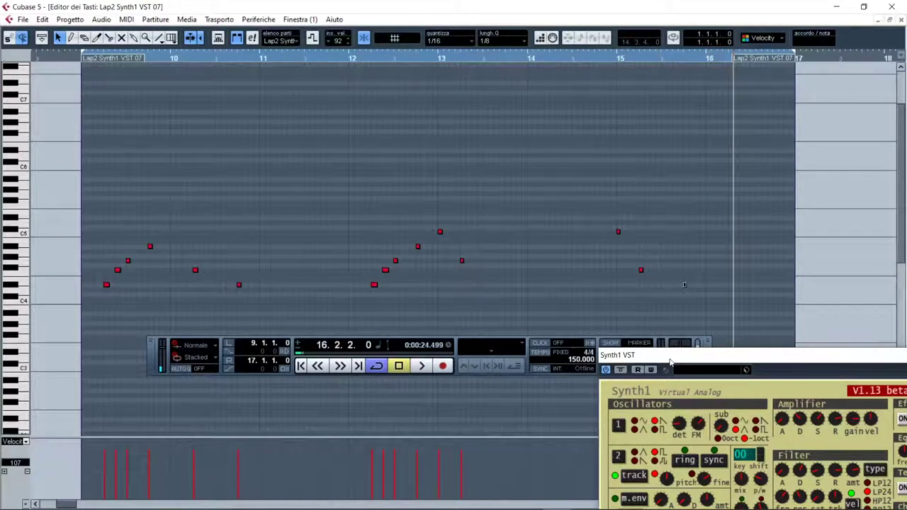
# Try Synth1's key shift at -03 while the part plays and reset it to 00.
pyautogui.moveTo(669, 360); pyautogui.dragTo(253, 191)
pyautogui.press('space')
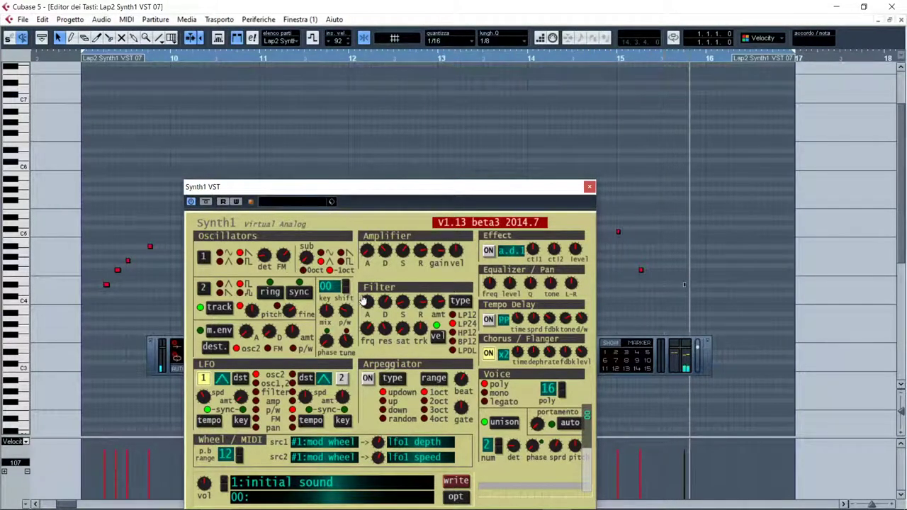
pyautogui.scroll(-10, 346, 293)
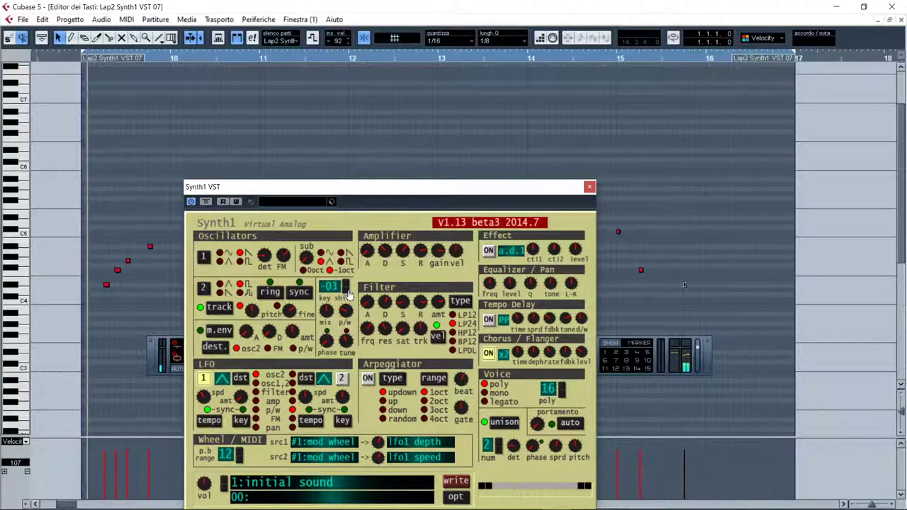
pyautogui.scroll(-1, 348, 294)
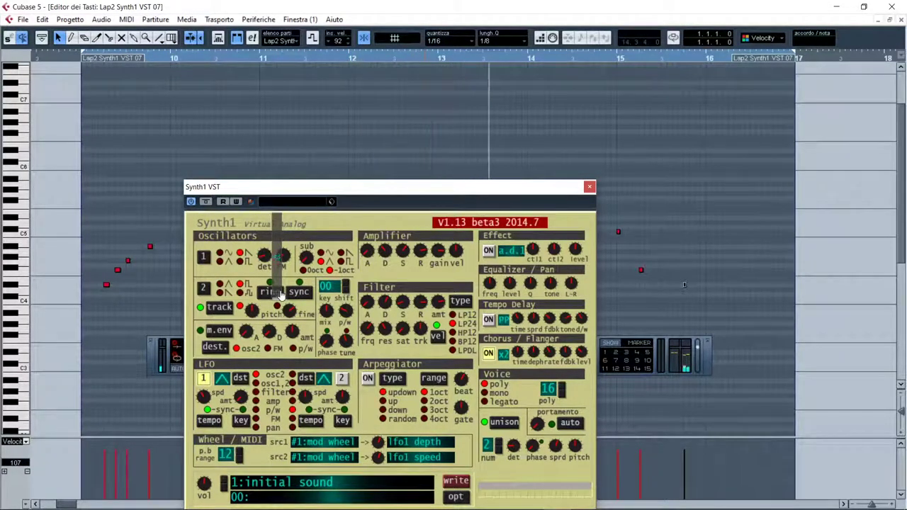
# Adjust Synth1's oscillator 2 fine tuning and FM amount during playback, and move the synth window down to uncover the notes.
pyautogui.moveTo(299, 319); pyautogui.dragTo(306, 300)
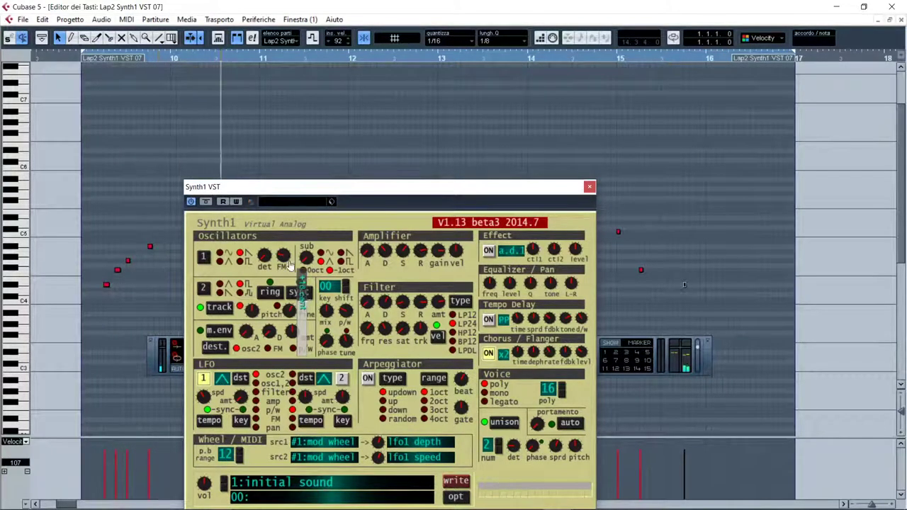
pyautogui.moveTo(282, 266); pyautogui.dragTo(301, 286)
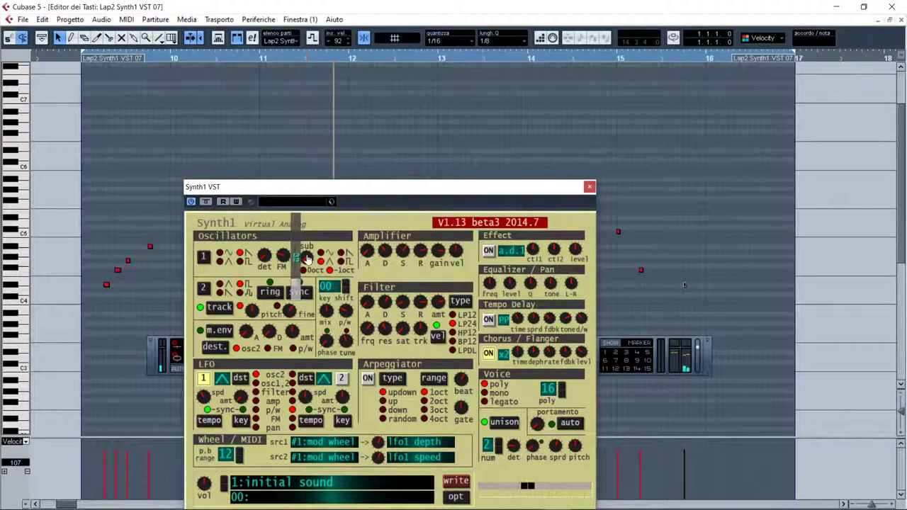
pyautogui.moveTo(334, 193); pyautogui.dragTo(432, 276)
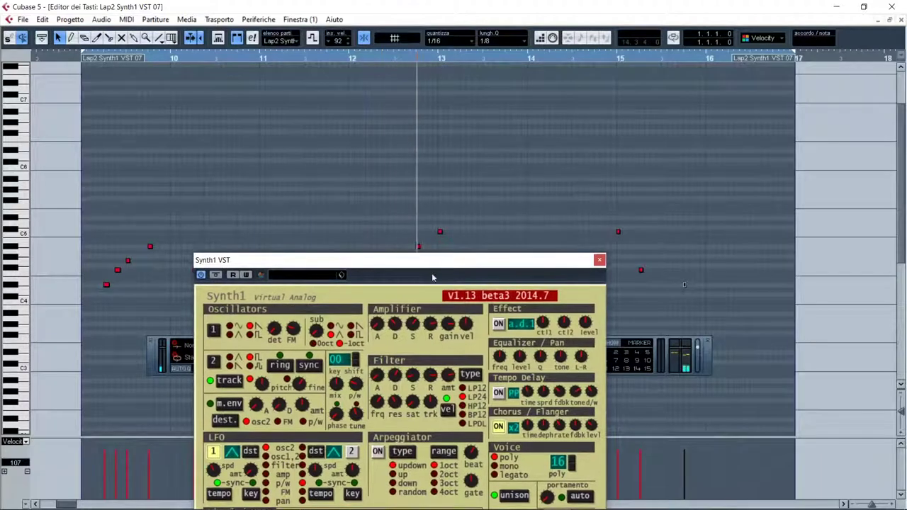
# Close the Synth1 window, stop playback, and return from the key editor to the project arrangement.
pyautogui.click(598, 261)
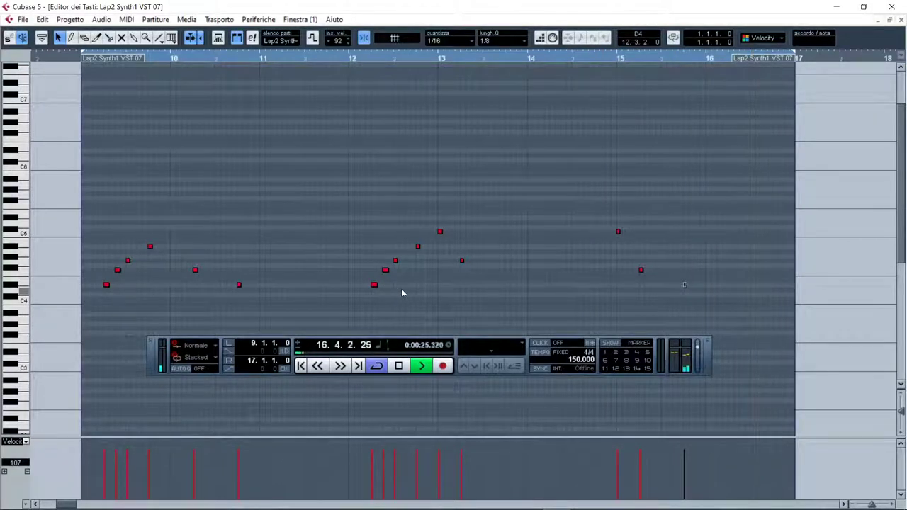
pyautogui.press('space')
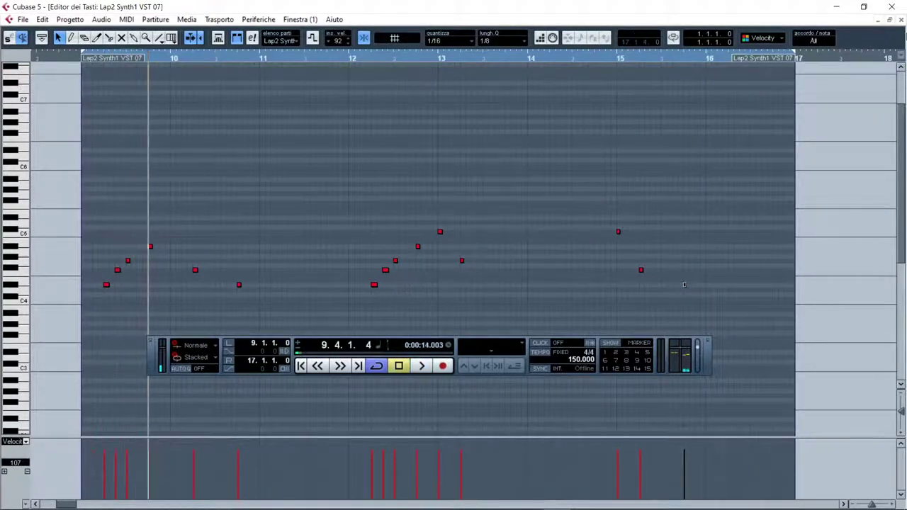
pyautogui.click(901, 21)
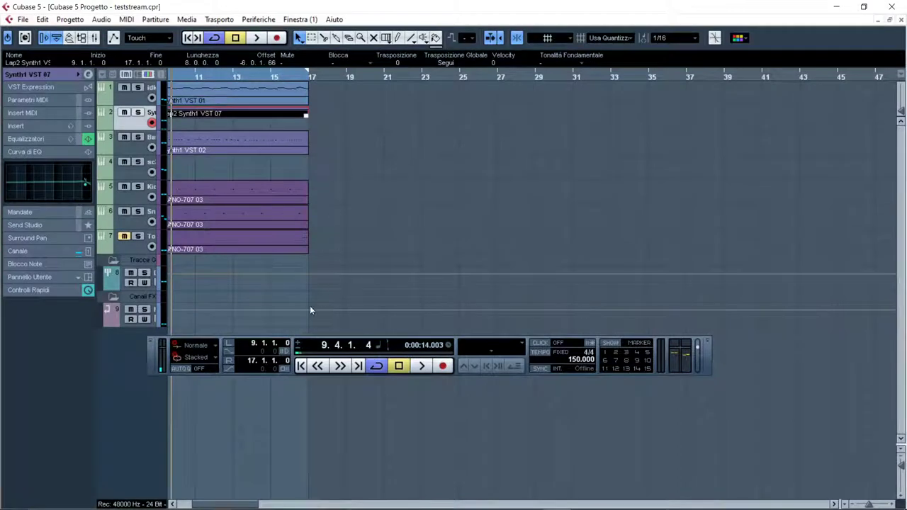
# Mute the Lap2 Synth1 VST 07 part, play the loop from bar 9, and widen the track list to show the full track names.
pyautogui.hscroll(-5, 243, 130)
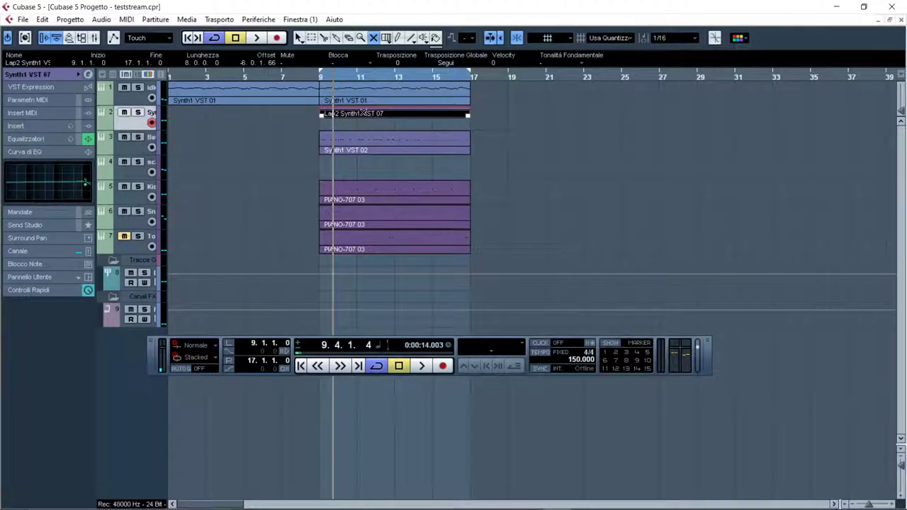
pyautogui.click(320, 75)
pyautogui.press('space')
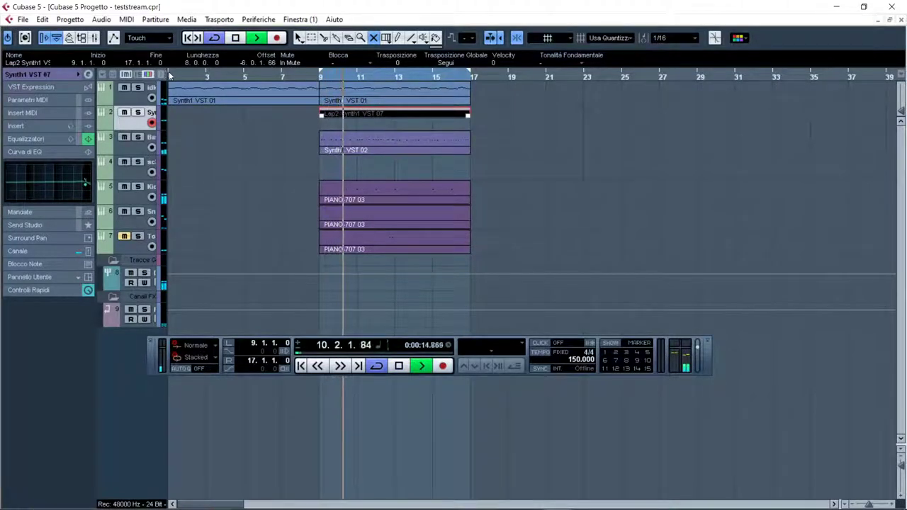
pyautogui.moveTo(168, 76); pyautogui.dragTo(227, 76)
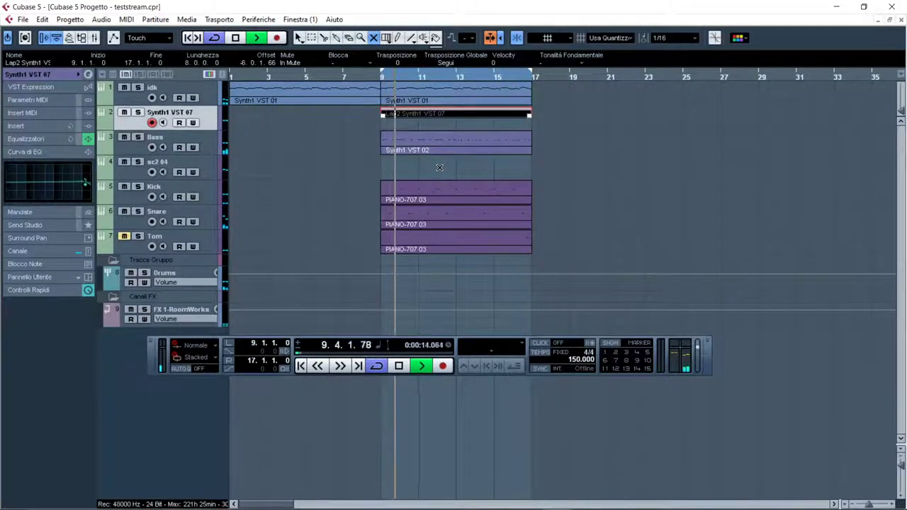
# Show the virtual keyboard and record a short trial take on the Synth1 VST 07 track during loop playback.
pyautogui.hotkey('alt', 'k')
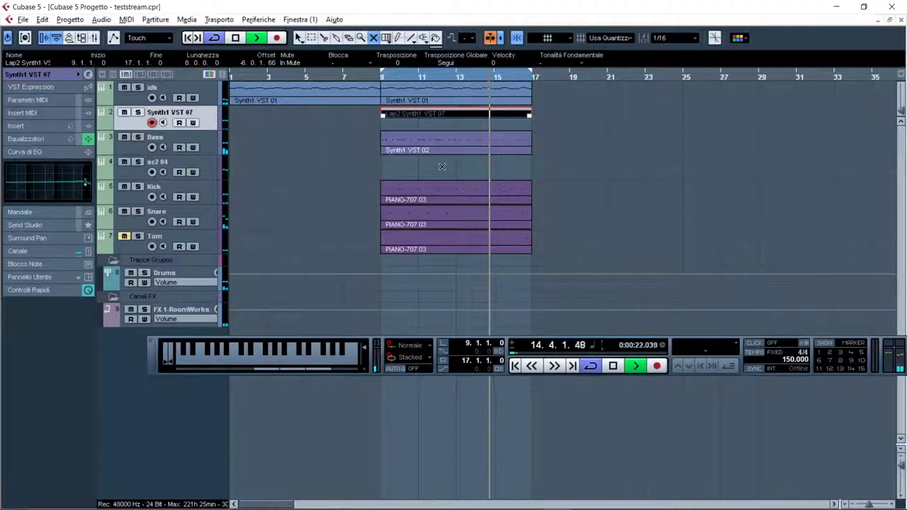
pyautogui.click(278, 39)
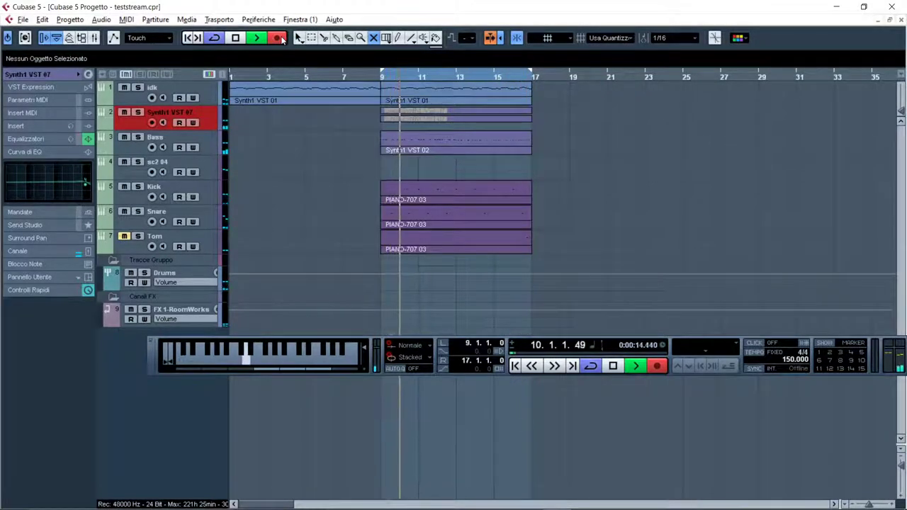
pyautogui.press('space')
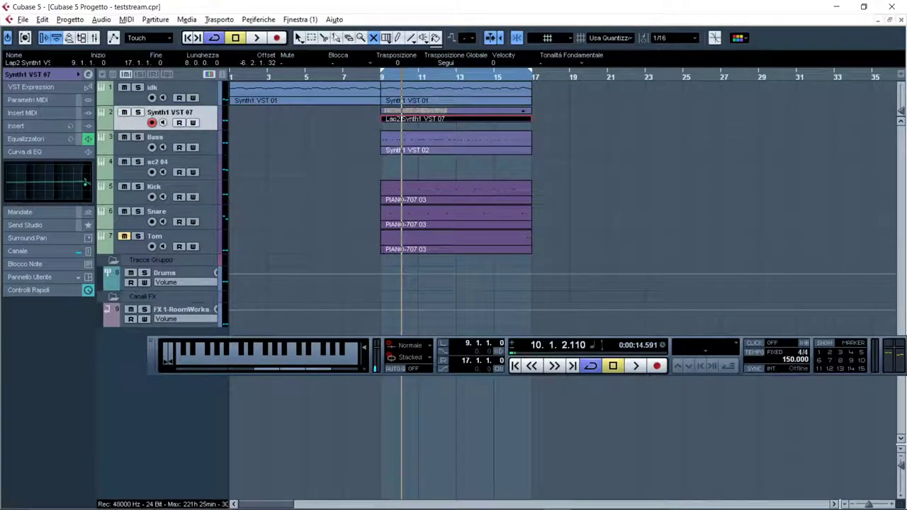
# Erase both stacked parts from the Synth1 VST 07 track and leave the cycle record mode on Stacked.
pyautogui.click(435, 121)
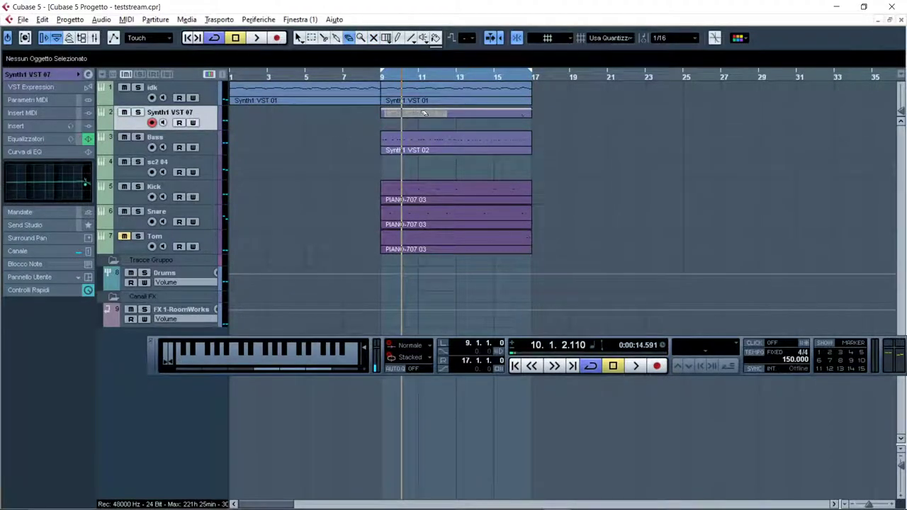
pyautogui.click(427, 119)
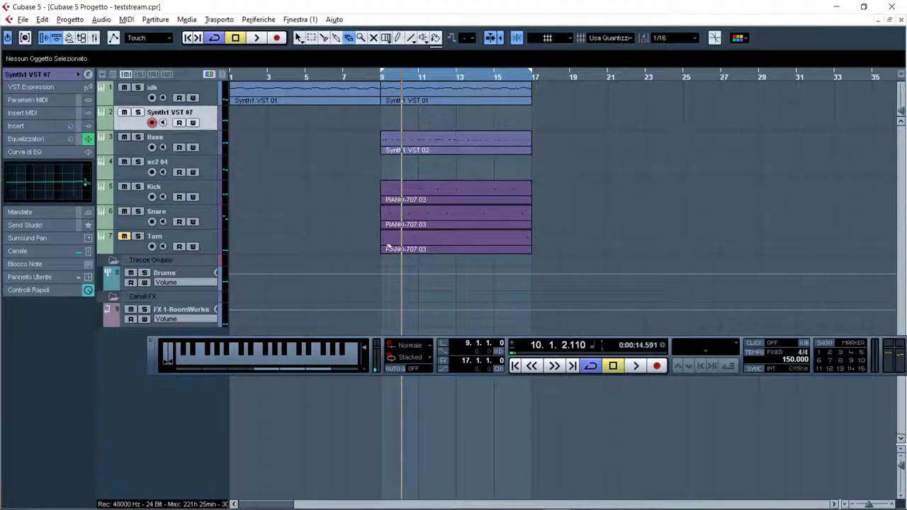
pyautogui.click(404, 357)
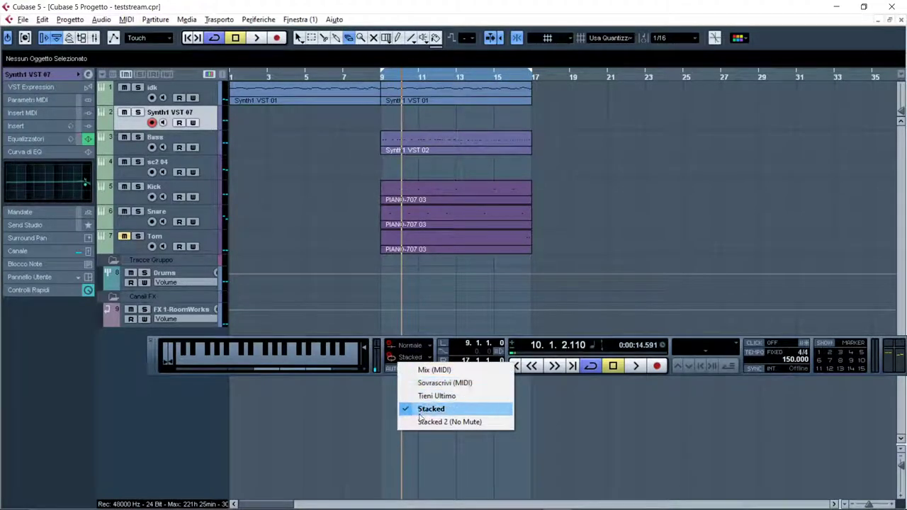
pyautogui.click(420, 411)
pyautogui.click(401, 361)
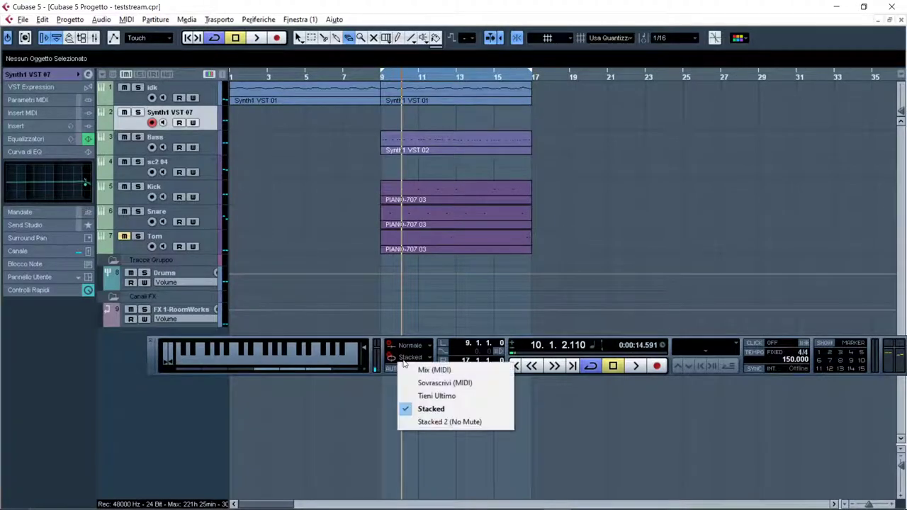
pyautogui.click(403, 362)
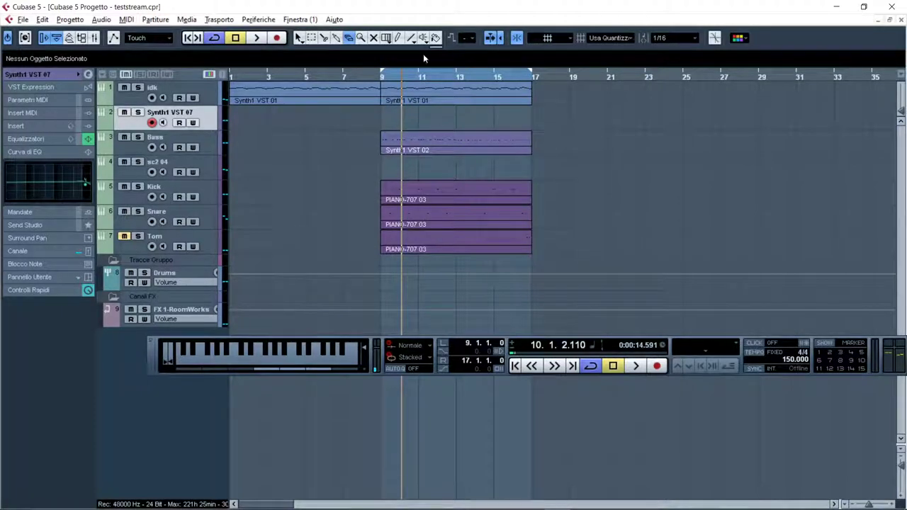
# Record several looped takes on the Synth1 VST 07 track, stop, and play the result briefly.
pyautogui.click(281, 39)
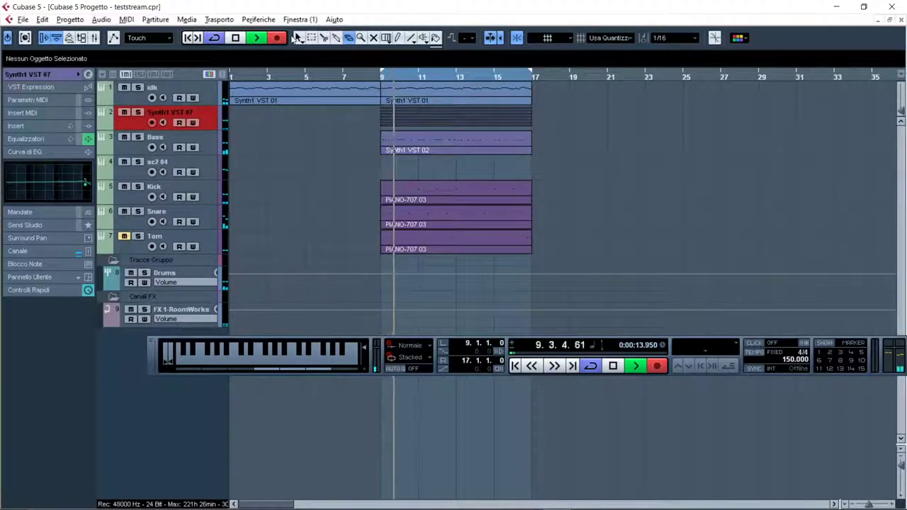
pyautogui.press('space')
pyautogui.press('space')
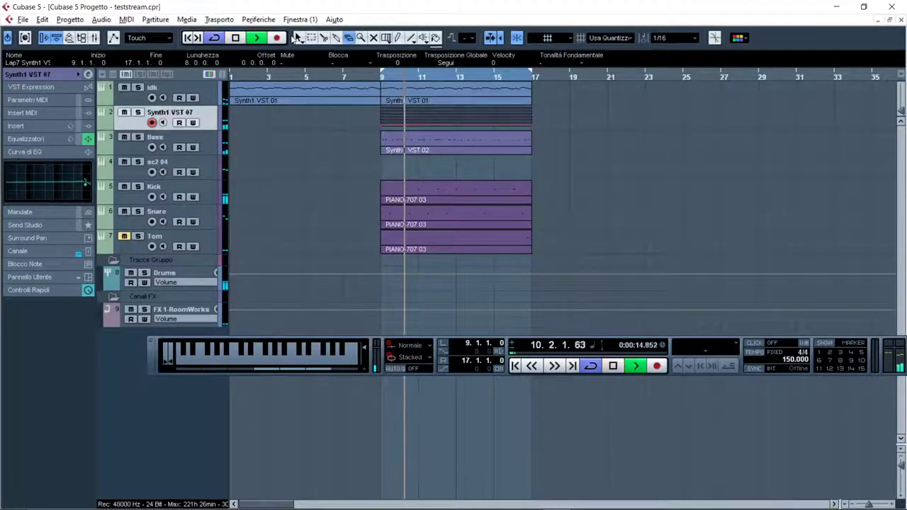
pyautogui.press('space')
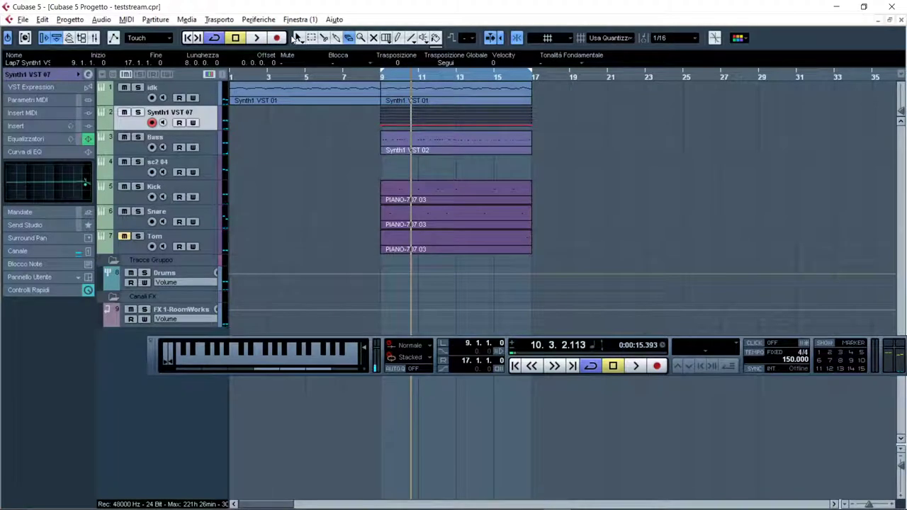
# Delete all the stacked takes from the Synth1 VST 07 track.
pyautogui.click(538, 132)
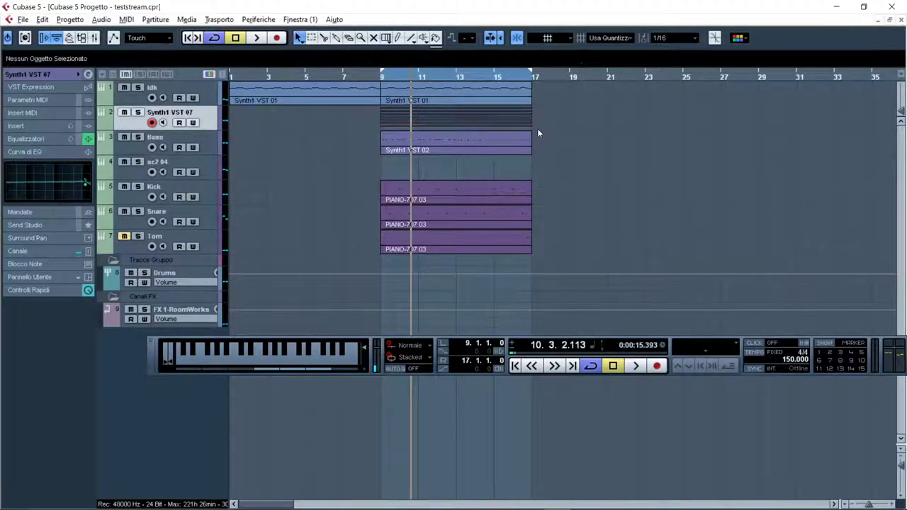
pyautogui.click(487, 107)
pyautogui.press('Delete')
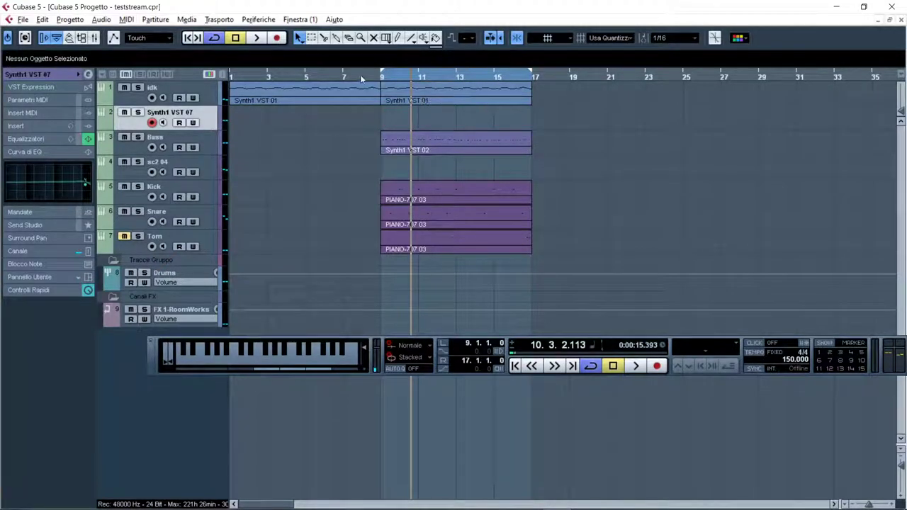
# Record new looped Synth1 takes starting just before bar 15, and open the Lap4 take in the key editor.
pyautogui.click(492, 78)
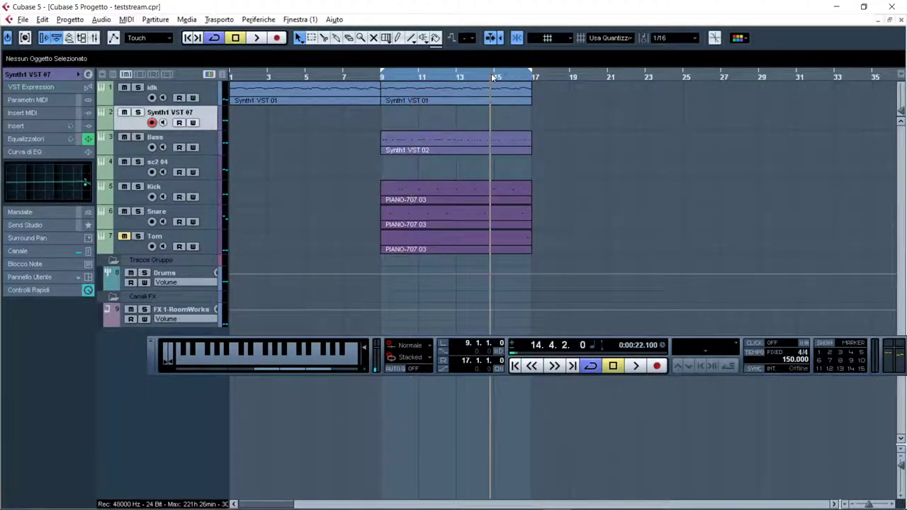
pyautogui.click(282, 41)
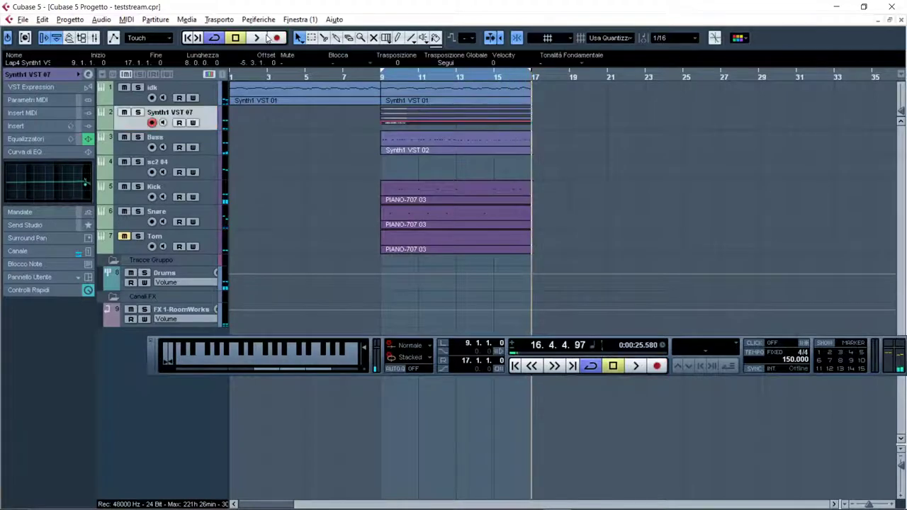
pyautogui.doubleClick(474, 121)
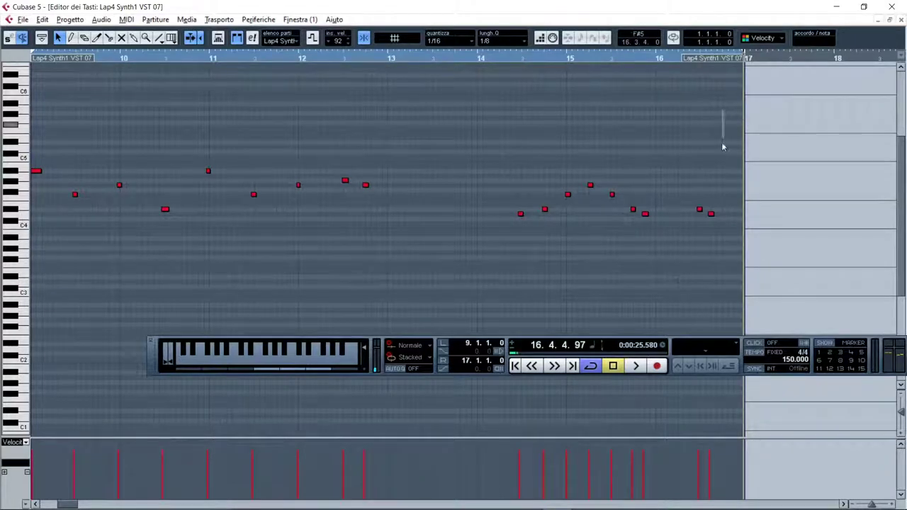
# Hide the virtual keyboard and quantize all Lap4 notes to the 1/16 grid, undoing the trial shift one sixteenth later.
pyautogui.moveTo(722, 147); pyautogui.dragTo(211, 171)
pyautogui.hotkey('ctrl', 'a')
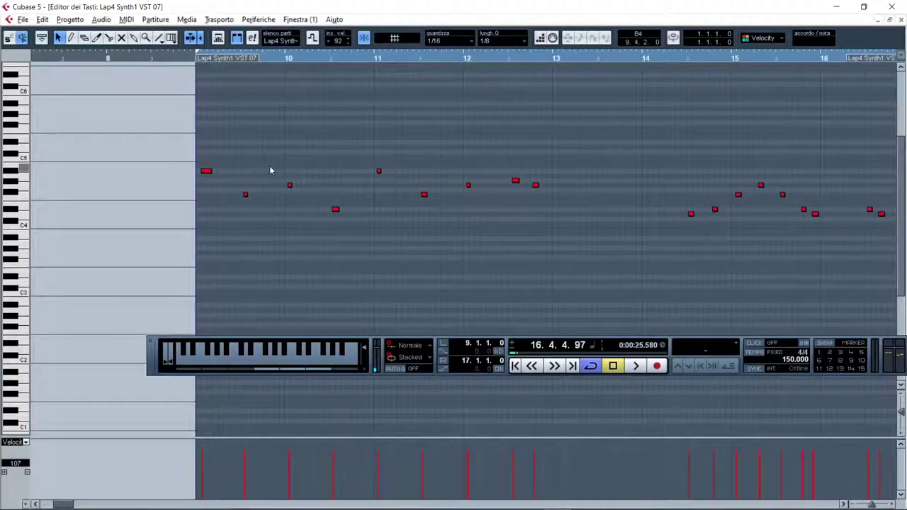
pyautogui.hotkey('alt', 'k')
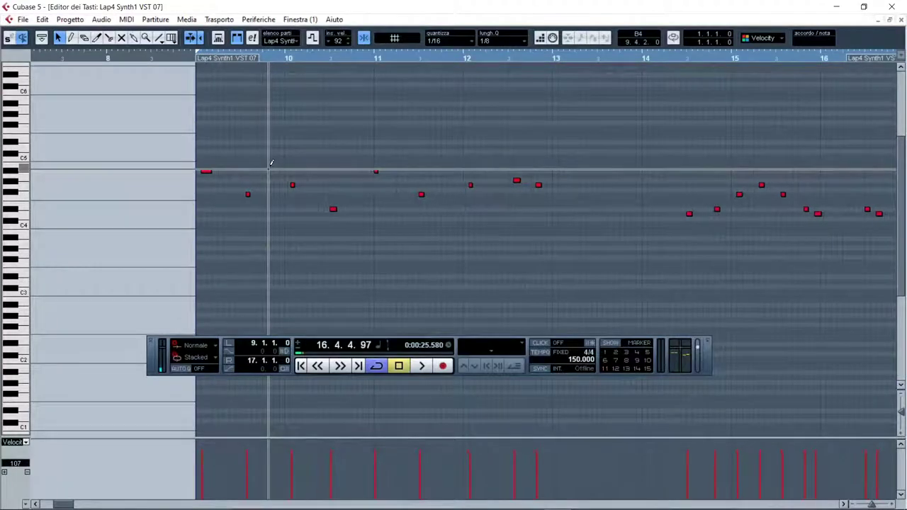
pyautogui.press('q')
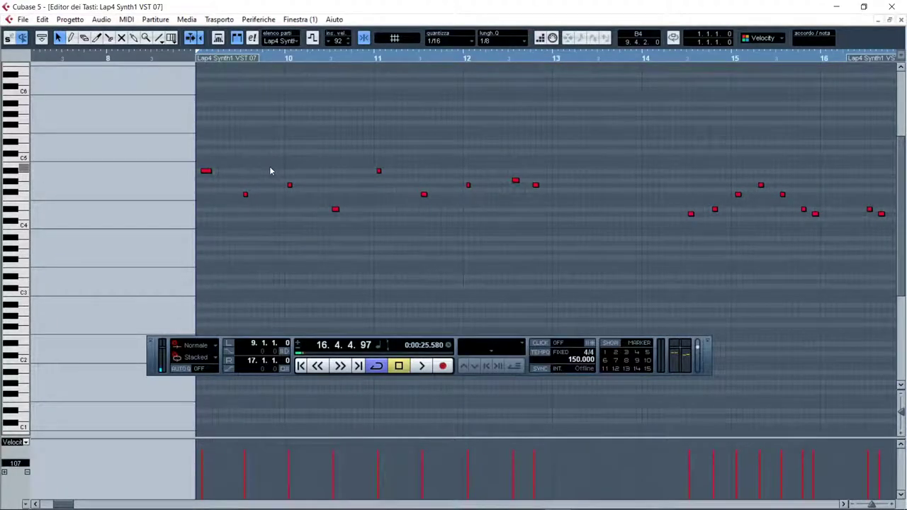
pyautogui.hotkey('ctrl', 'z')
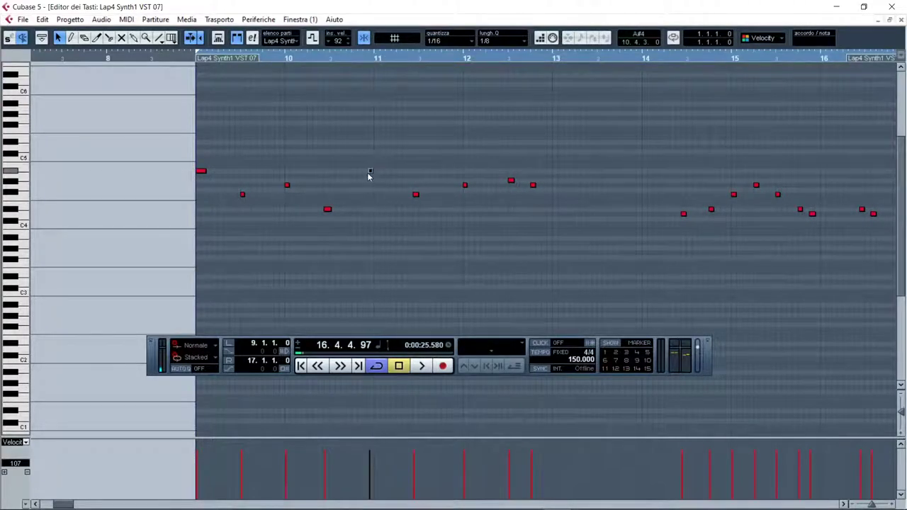
# Move the A#4 note at the end of bar 10 one sixteenth later to the start of bar 11 and play from bar 9.
pyautogui.moveTo(377, 169); pyautogui.dragTo(376, 176)
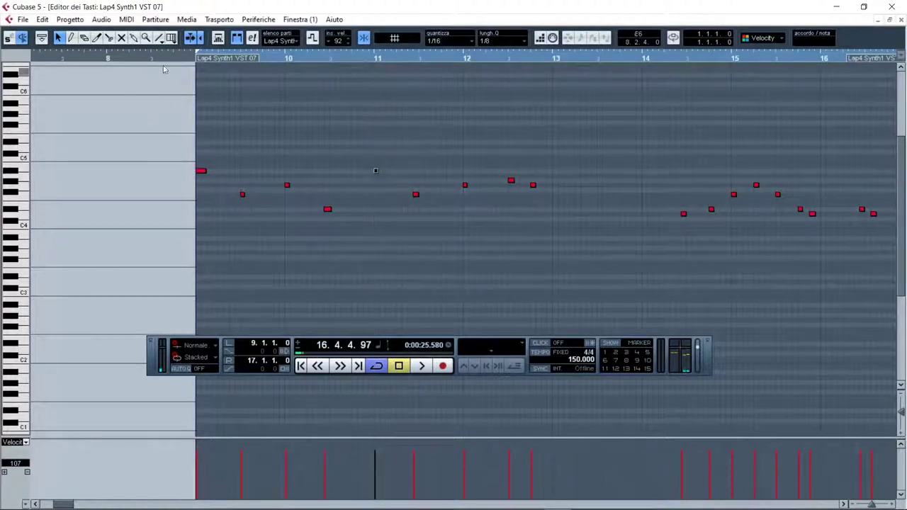
pyautogui.click(189, 58)
pyautogui.press('space')
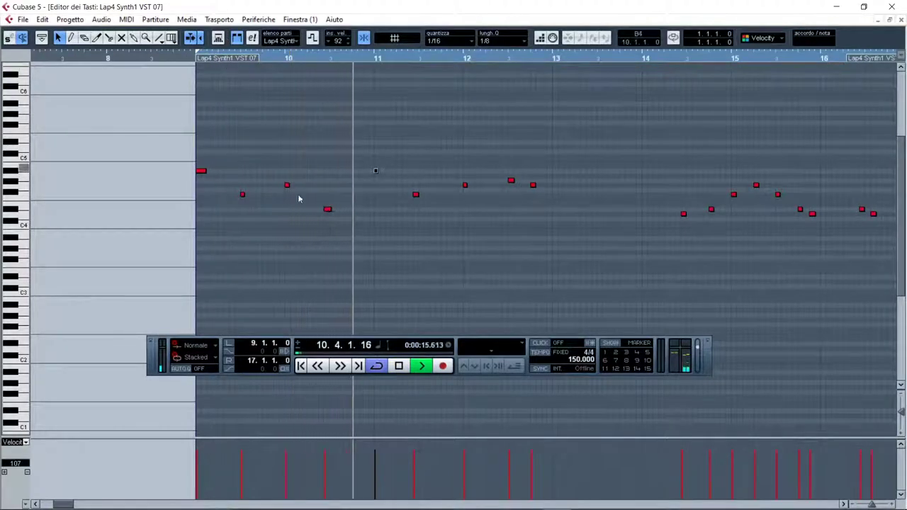
# Move bar 10's D#4 note one sixteenth later onto beat 3 and replay from just before bar 9.
pyautogui.press('space')
pyautogui.moveTo(325, 210); pyautogui.dragTo(334, 209)
pyautogui.click(179, 57)
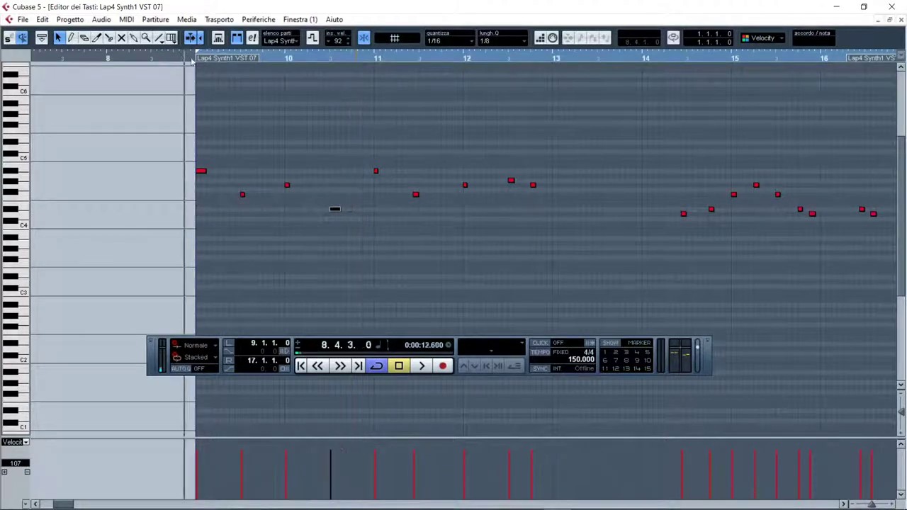
pyautogui.press('space')
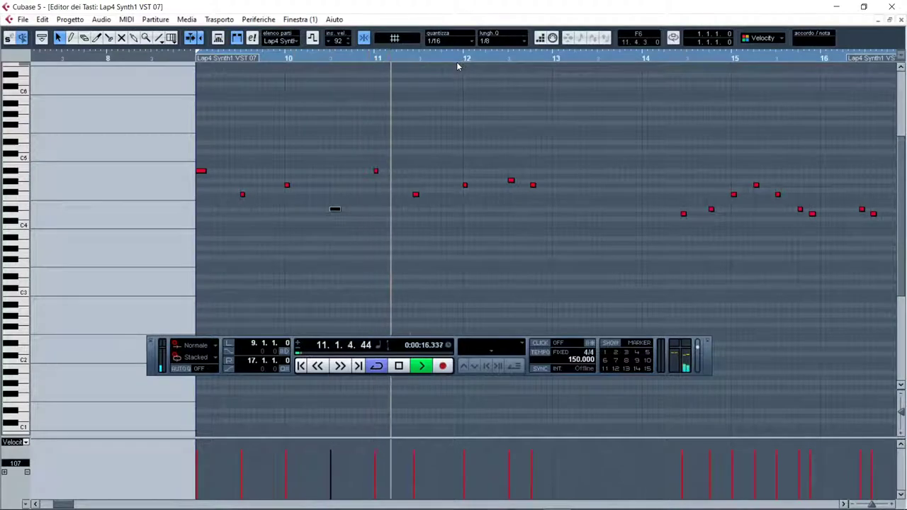
# Move bar 11's F4 note one sixteenth later onto beat 3 and resume playback.
pyautogui.press('space')
pyautogui.click(415, 194)
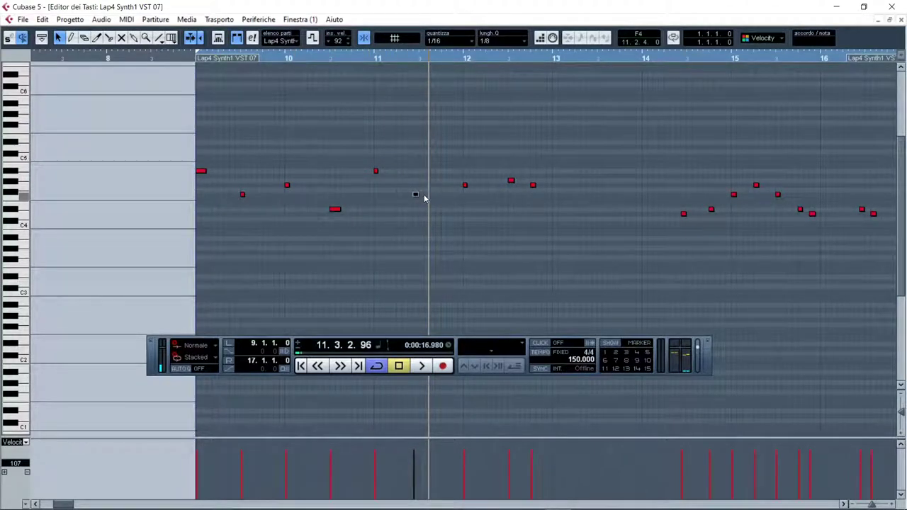
pyautogui.moveTo(423, 198); pyautogui.dragTo(429, 197)
pyautogui.press('space')
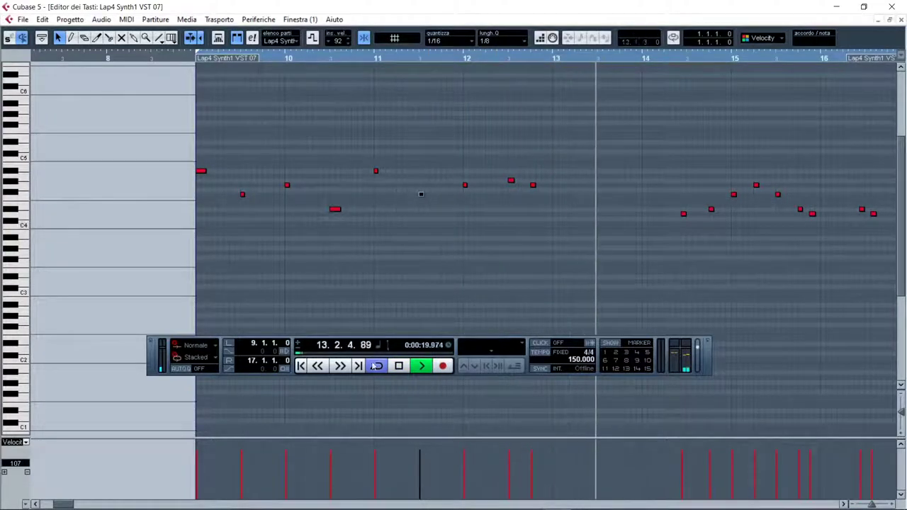
# Move bar 14's D4 note one sixteenth later onto beat 3 and replay from the second half of bar 13.
pyautogui.click(74, 504)
pyautogui.press('space')
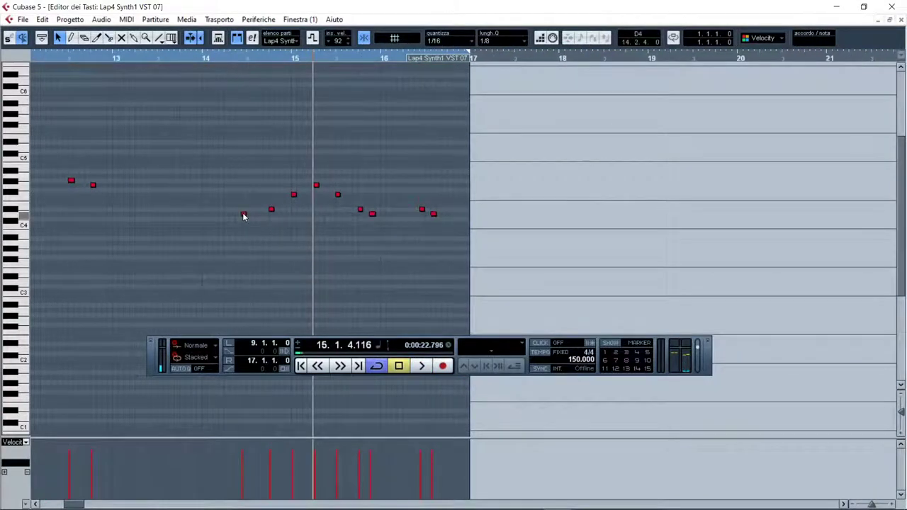
pyautogui.moveTo(243, 215); pyautogui.dragTo(249, 205)
pyautogui.click(193, 56)
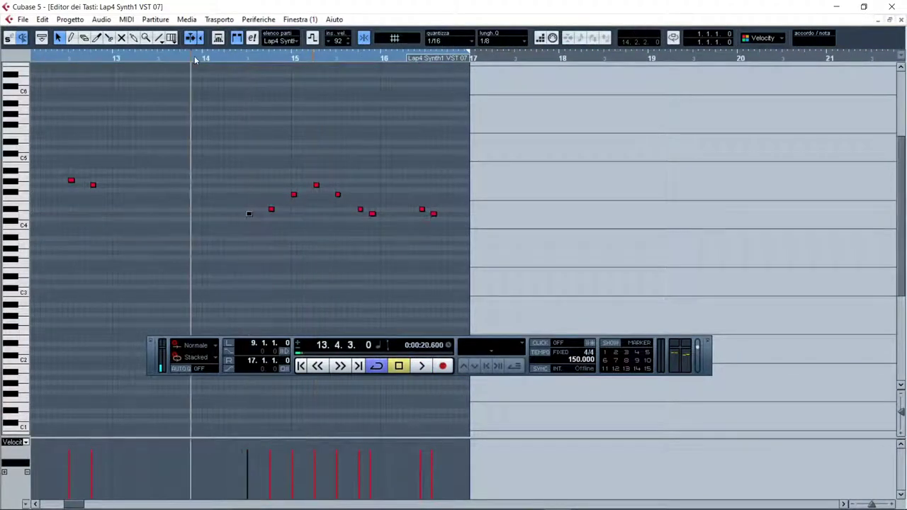
pyautogui.press('space')
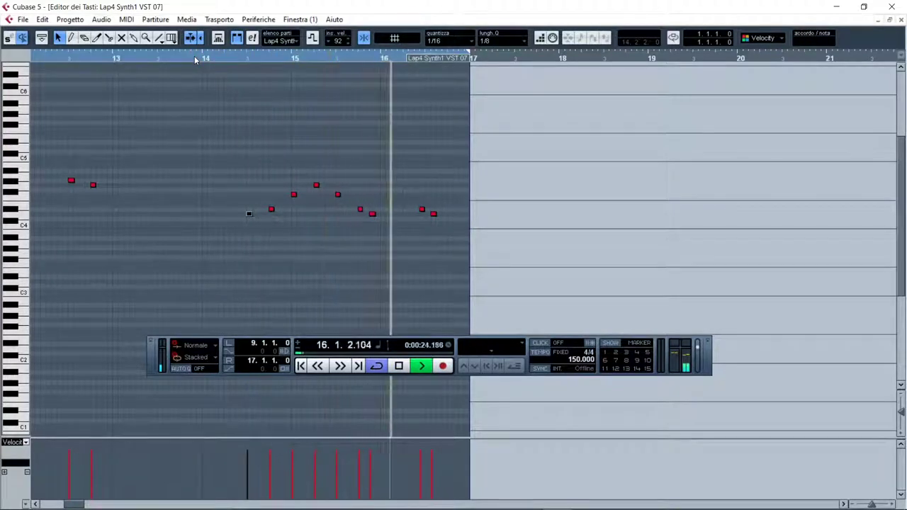
# Move bar 16's D#4 and D4 notes one sixteenth later, placing the D#4 on beat 3, and resume playback.
pyautogui.press('space')
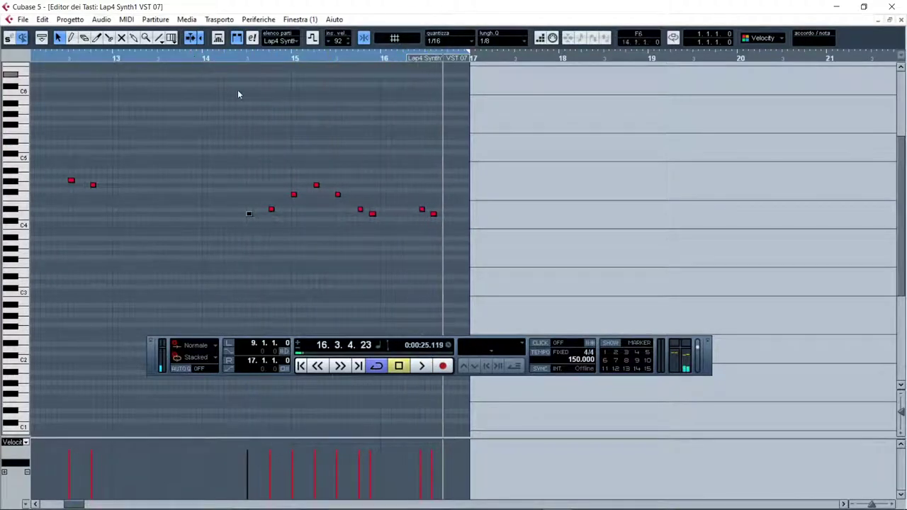
pyautogui.click(421, 212)
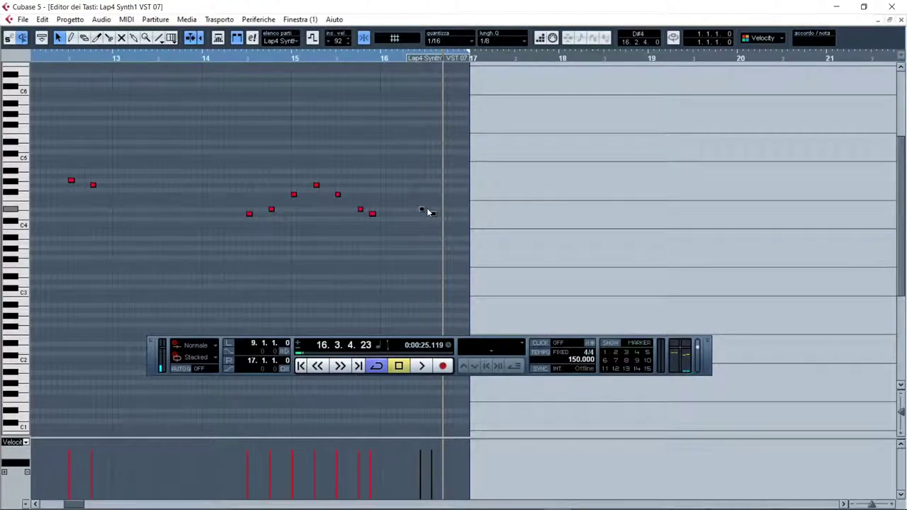
pyautogui.press('space')
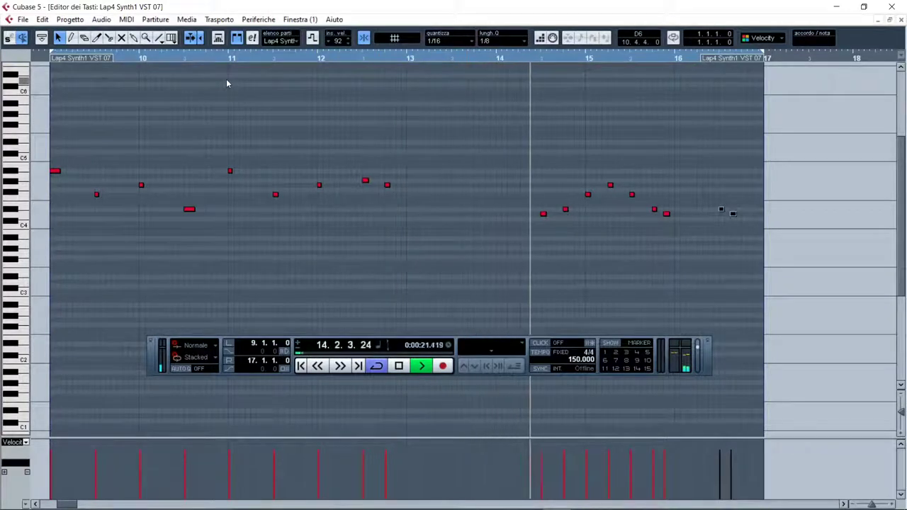
# Lower bar 14's D4 note to A#3 and replay from the start of bar 14.
pyautogui.press('space')
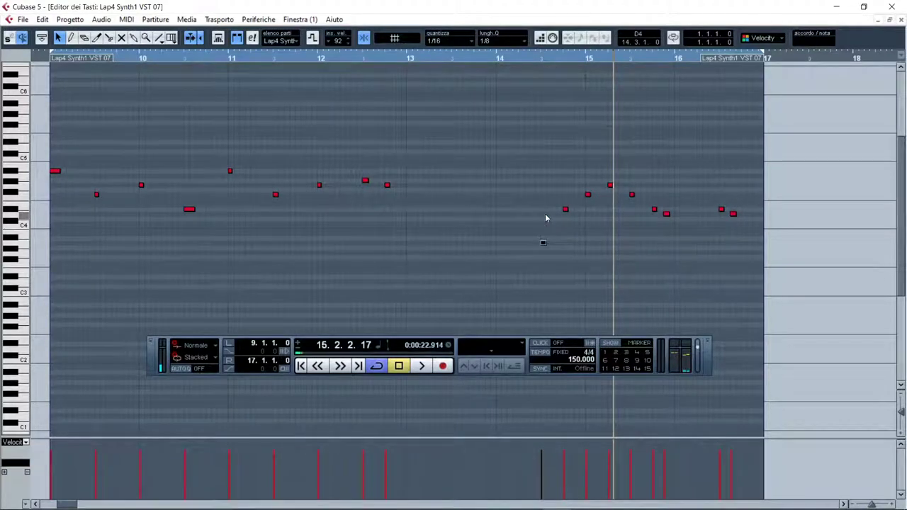
pyautogui.click(534, 61)
pyautogui.press('space')
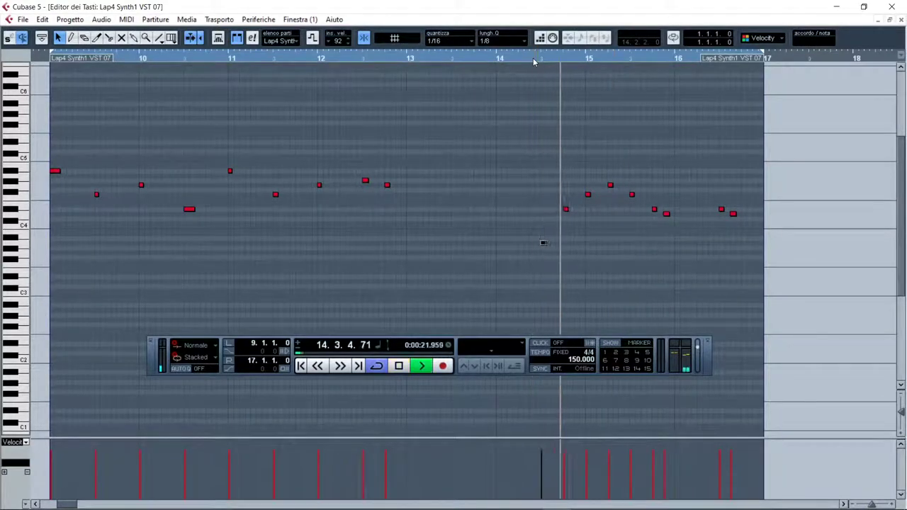
pyautogui.click(500, 61)
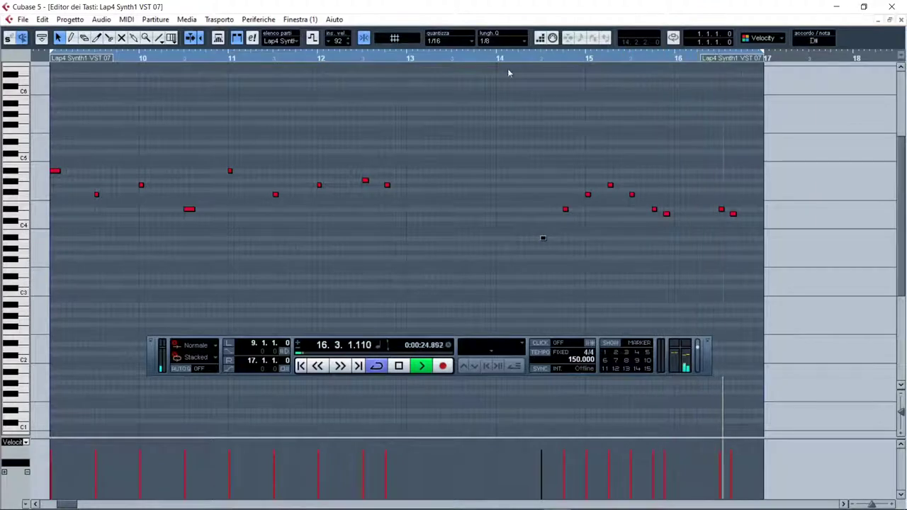
# Leave the key editor and delete the muted earlier Synth1 takes stacked beneath Lap4 in bars 9 to 17.
pyautogui.click(901, 19)
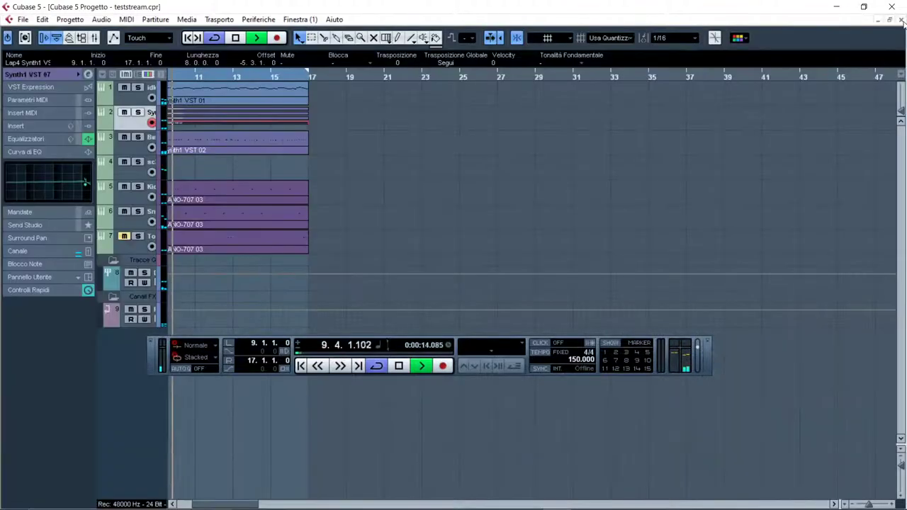
pyautogui.hscroll(-2, 437, 188)
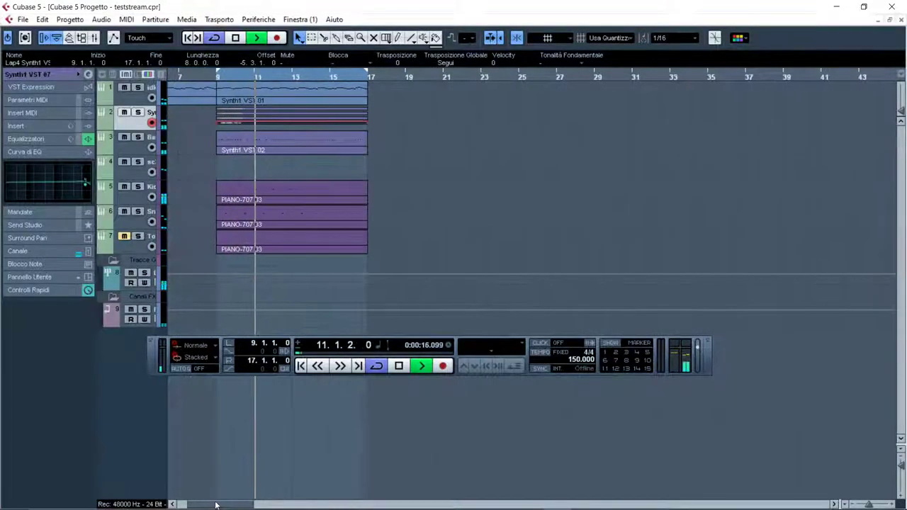
pyautogui.click(371, 114)
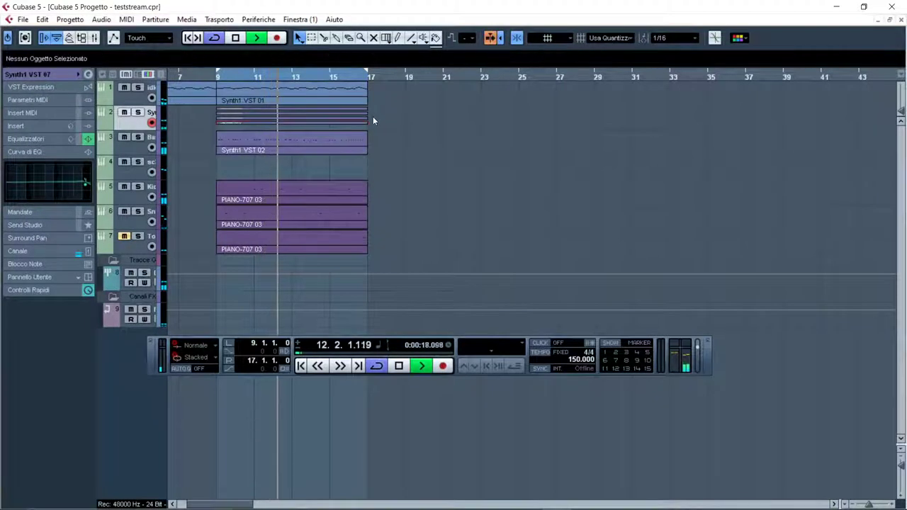
pyautogui.click(348, 114)
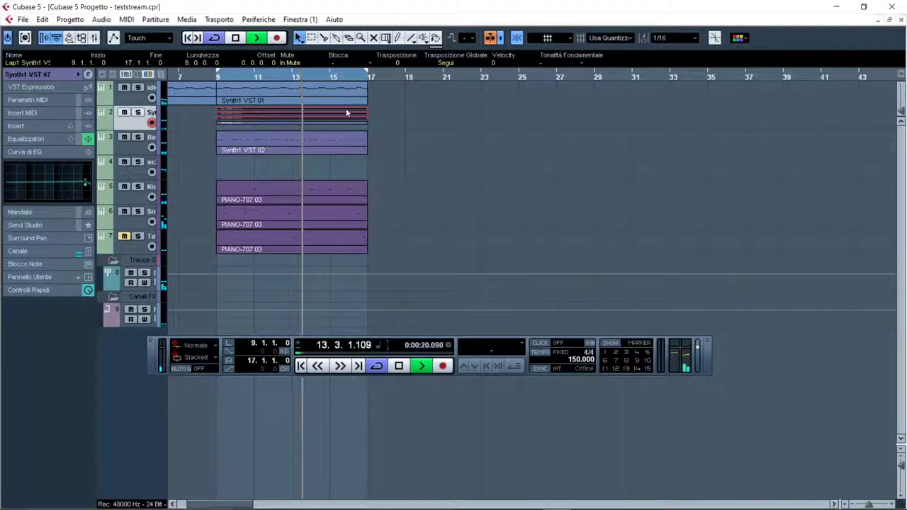
pyautogui.press('Delete')
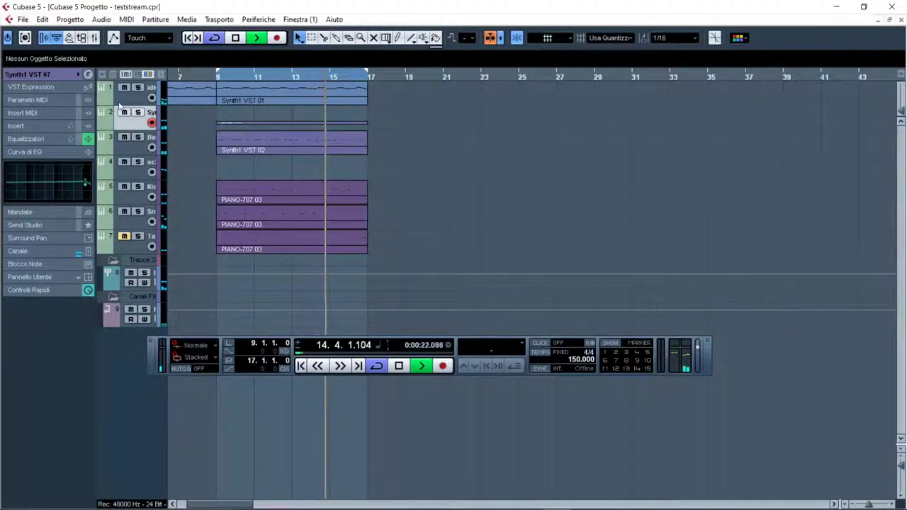
# Turn off lane display for the Synth1 VST 07 track and stop playback.
pyautogui.click(51, 81)
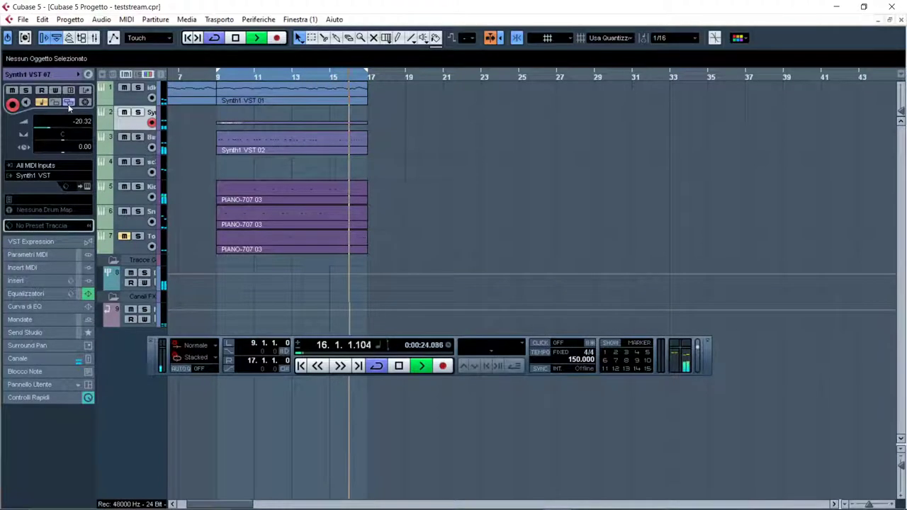
pyautogui.click(68, 114)
pyautogui.click(93, 118)
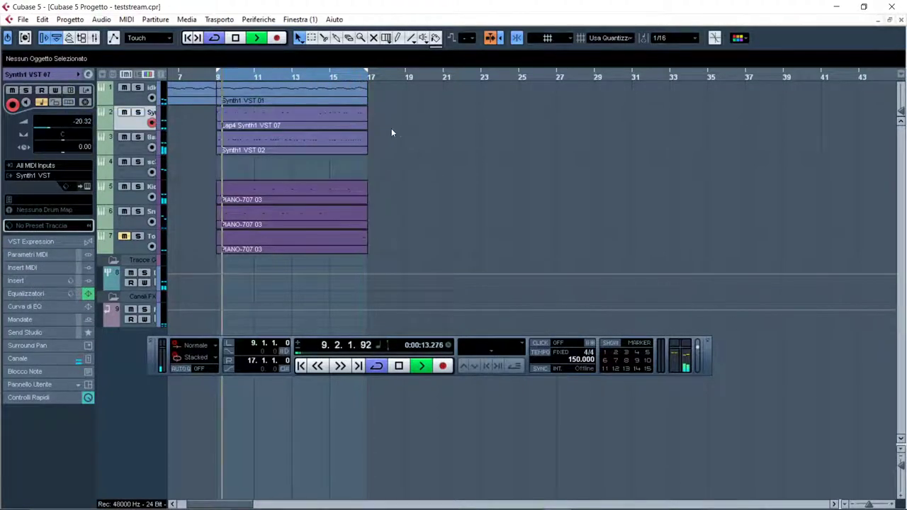
pyautogui.press('space')
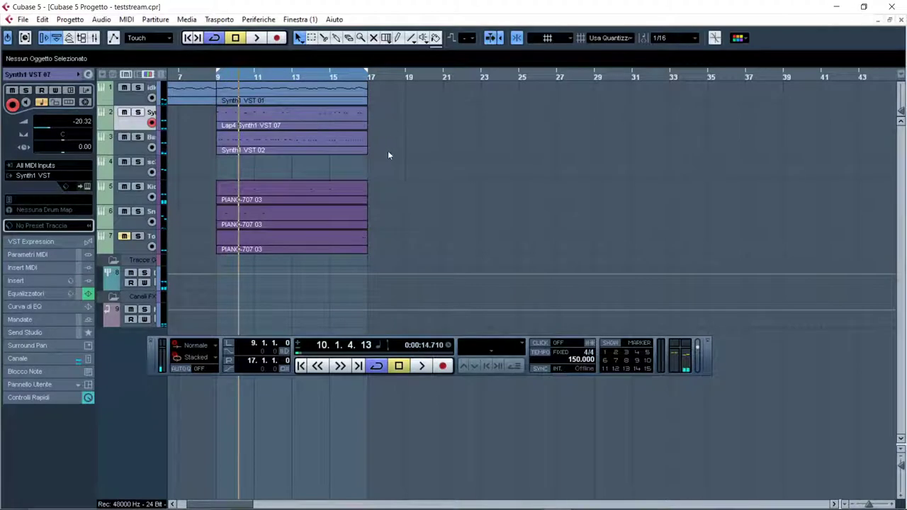
# Copy all parts in bars 9 to 17 to bar 17, using the idk track as the paste destination.
pyautogui.hotkey('ctrl', 'a')
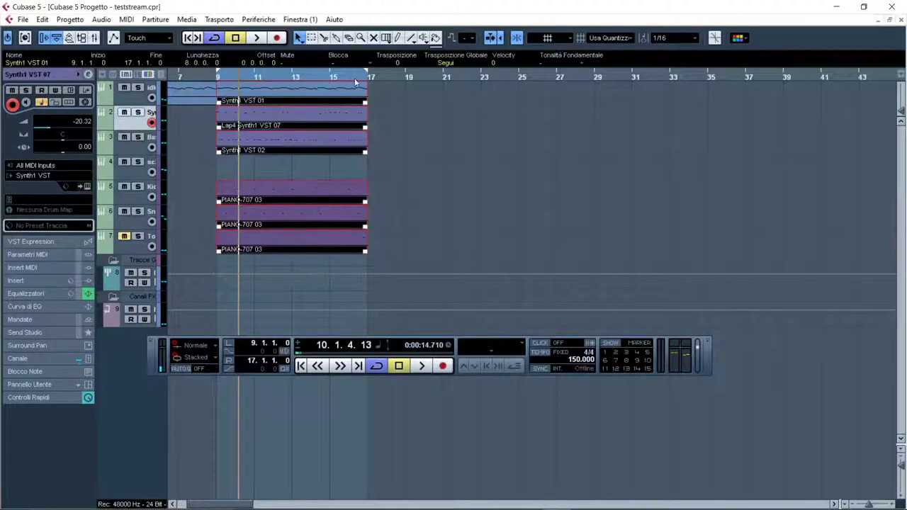
pyautogui.click(362, 81)
pyautogui.hotkey('ctrl', 'd')
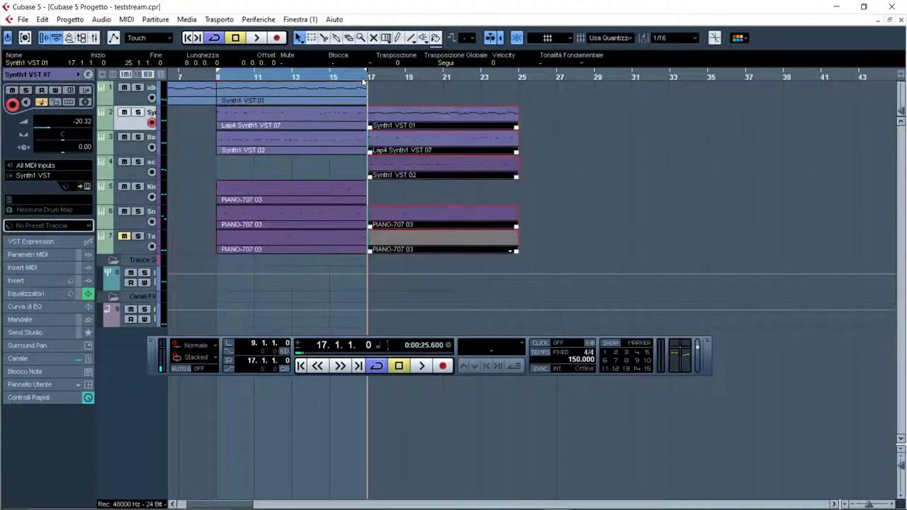
pyautogui.press('Delete')
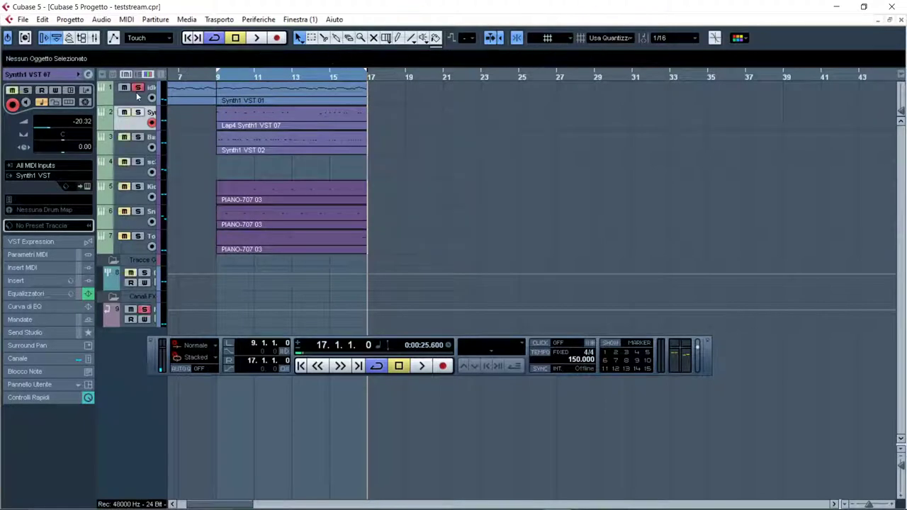
pyautogui.click(134, 100)
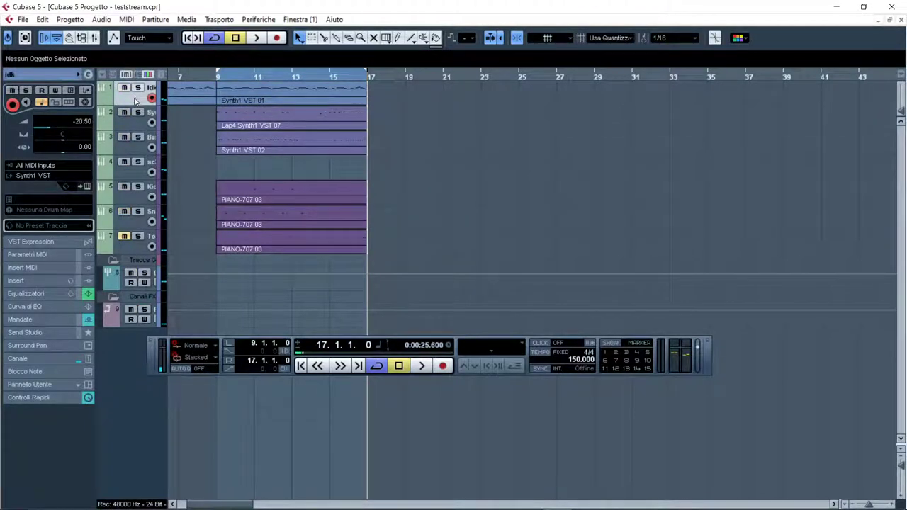
pyautogui.hotkey('ctrl', 'z')
# Set the project quantize to 1/1, extend the playback loop's end to bar 25 and listen to it.
pyautogui.press('space')
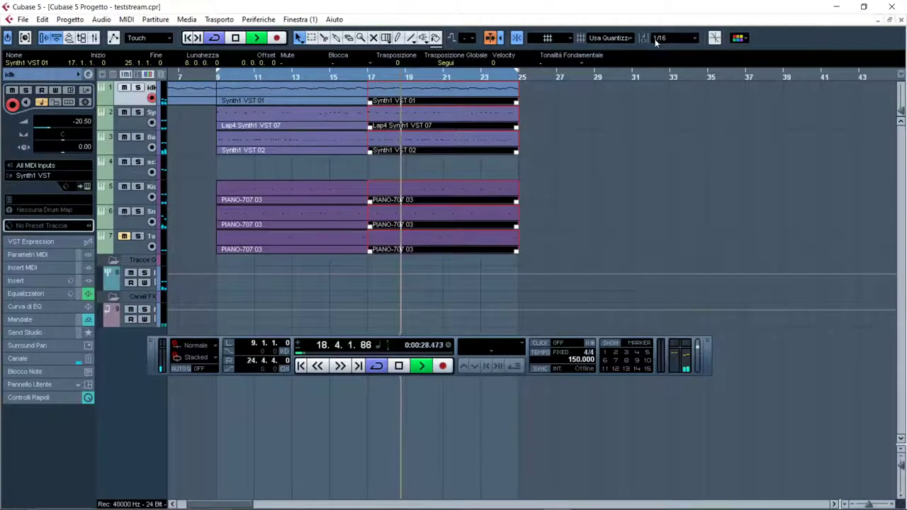
pyautogui.click(676, 38)
pyautogui.click(680, 49)
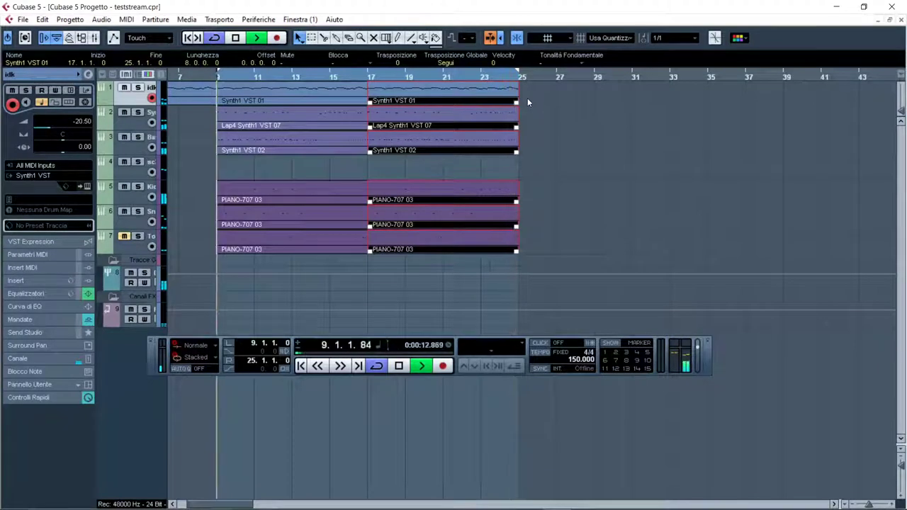
pyautogui.press('space')
# Lower the first A#4 note at bar 9 of the Lap4 Synth1 VST 07 part to D#4 and replay from bar 9.
pyautogui.doubleClick(247, 121)
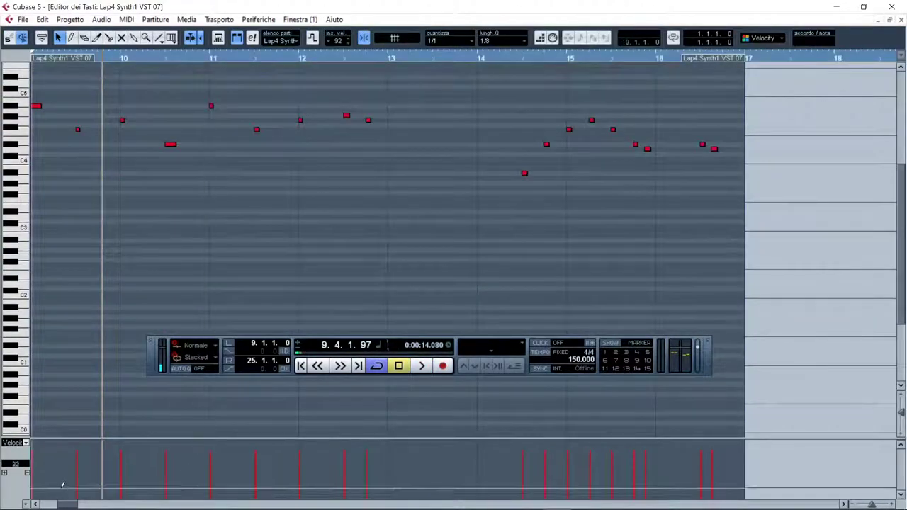
pyautogui.moveTo(74, 504); pyautogui.dragTo(68, 505)
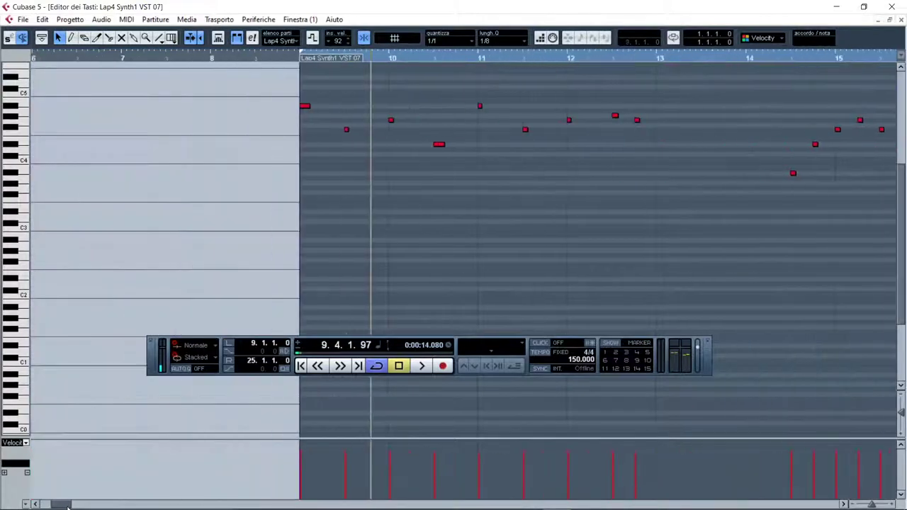
pyautogui.click(304, 106)
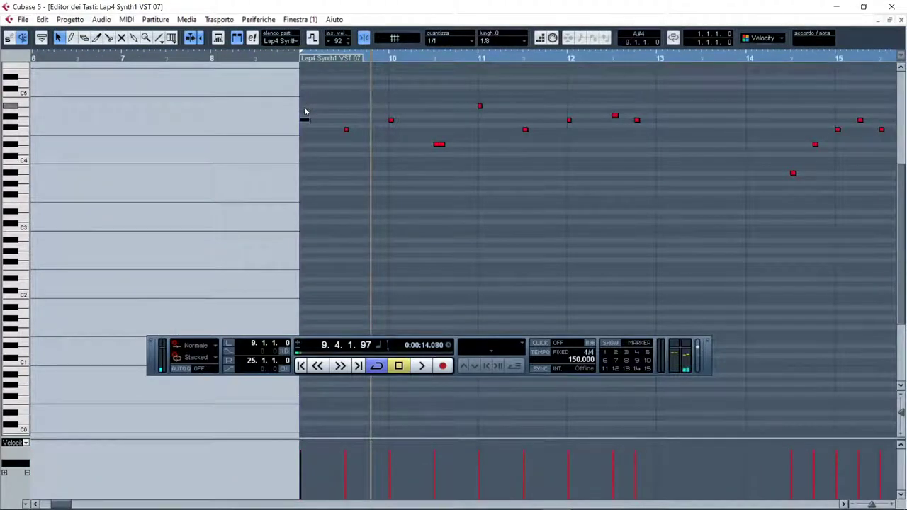
pyautogui.press('Down')
pyautogui.press('Down')
pyautogui.press('Down')
pyautogui.press('Down')
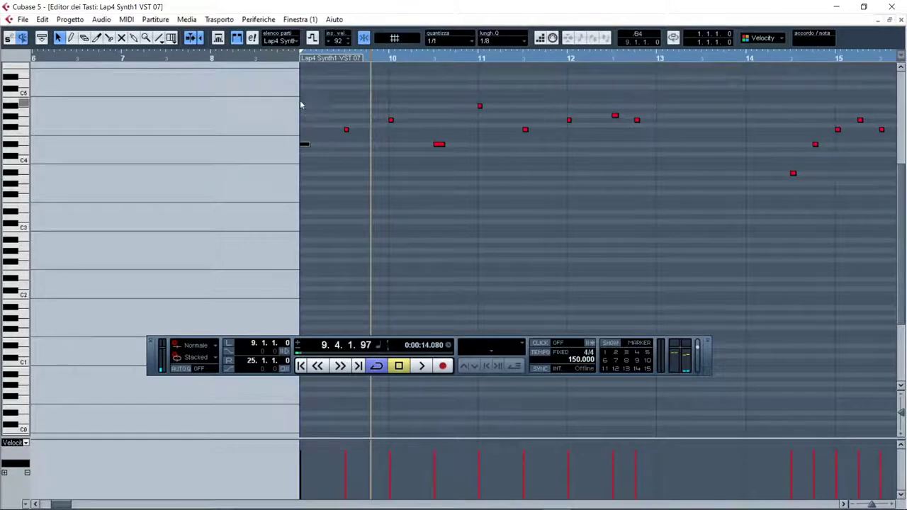
pyautogui.click(301, 60)
pyautogui.press('space')
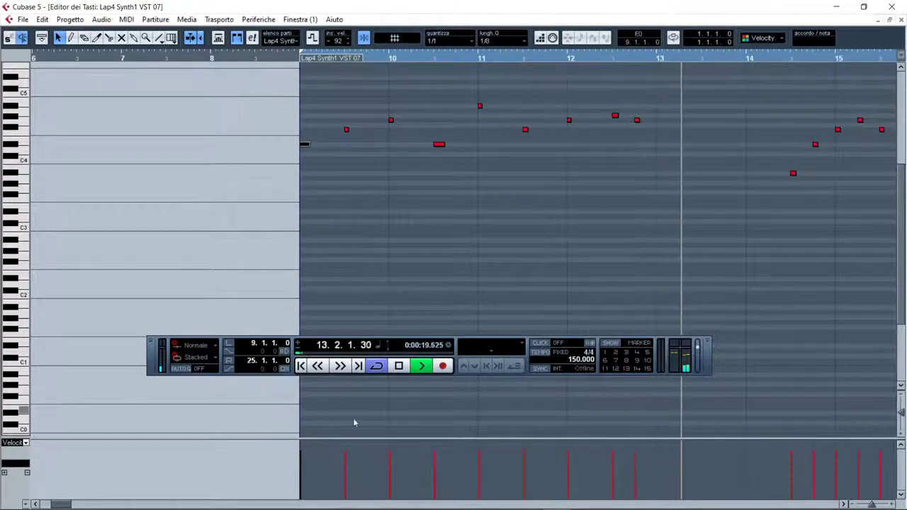
pyautogui.moveTo(60, 504); pyautogui.dragTo(68, 504)
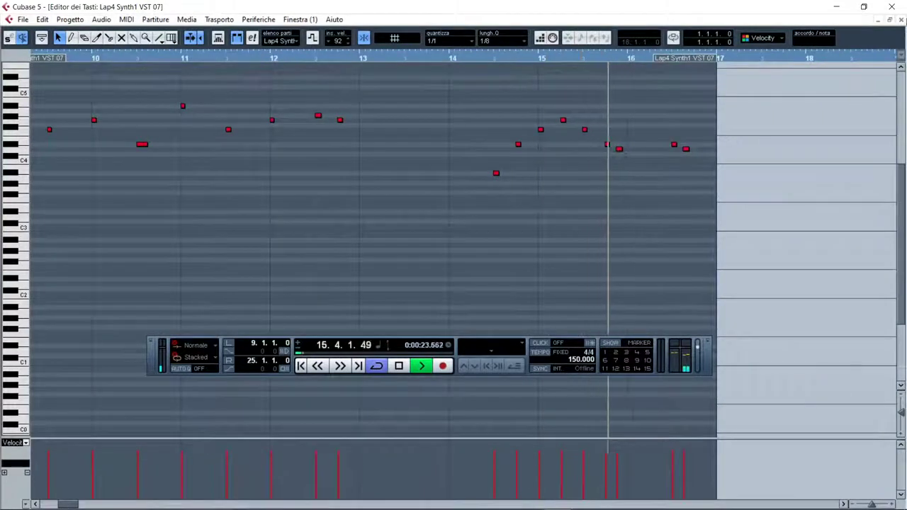
# Glue the two adjacent Lap4 Synth1 VST 07 parts into one part spanning bars 9 to 25.
pyautogui.press('Escape')
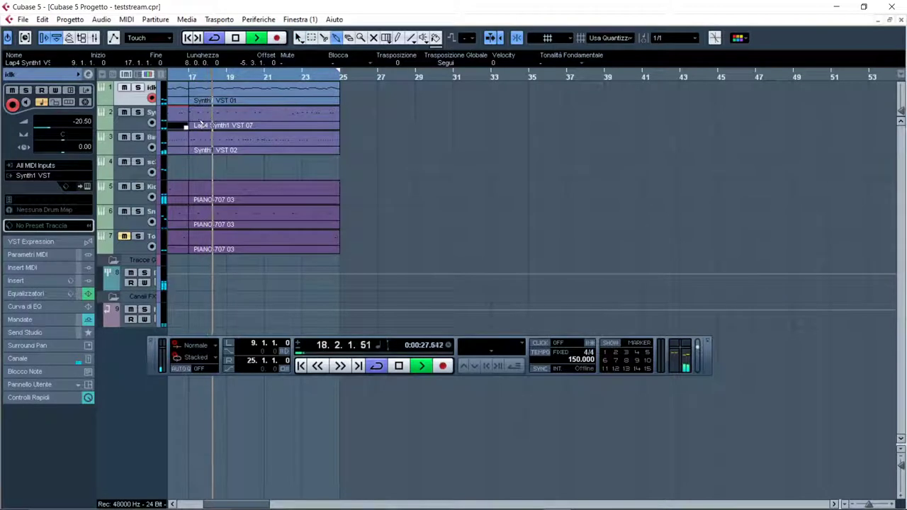
pyautogui.click(182, 123)
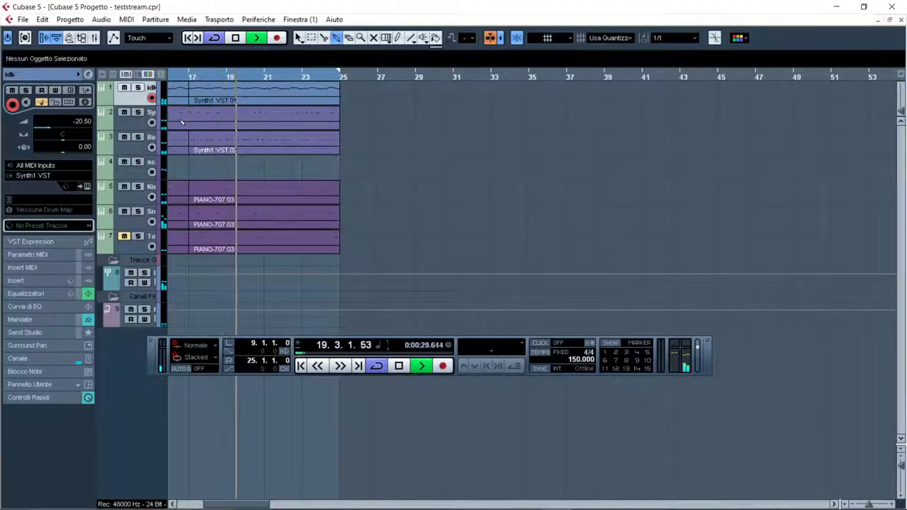
pyautogui.press('space')
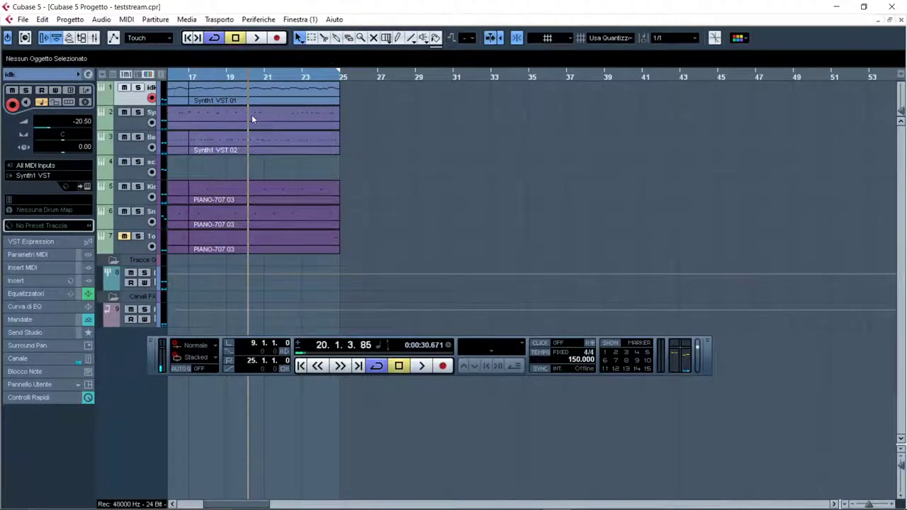
# In the glued part, raise bar 20's beat 3 note to A#4 and its beat 4 note to C5, then audition them.
pyautogui.doubleClick(251, 118)
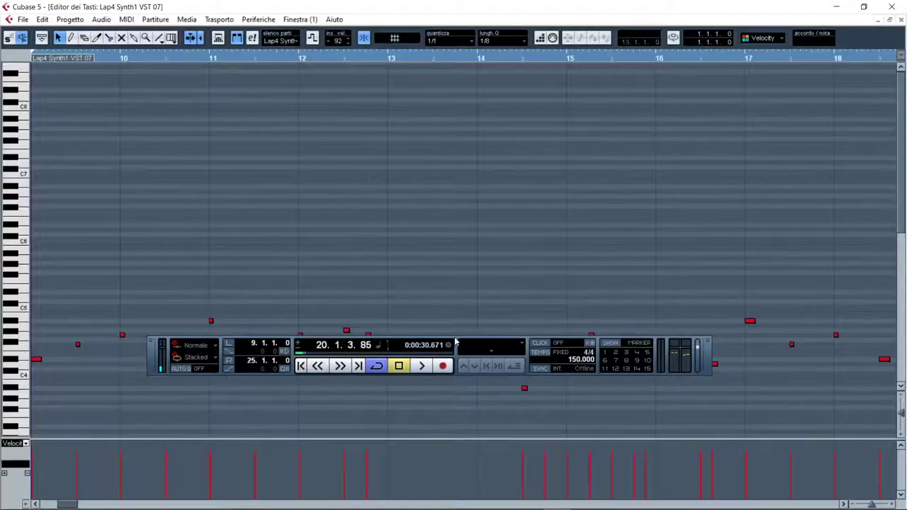
pyautogui.hscroll(5, 79, 504)
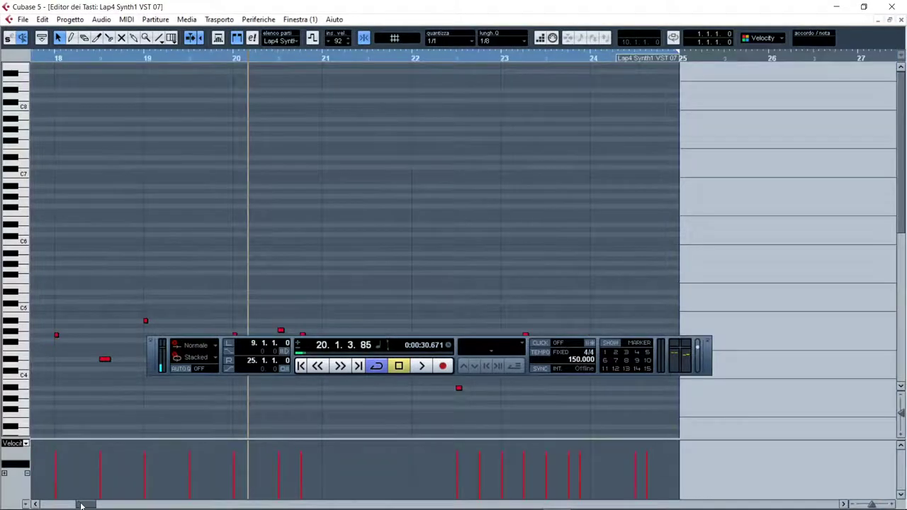
pyautogui.scroll(-3, 166, 271)
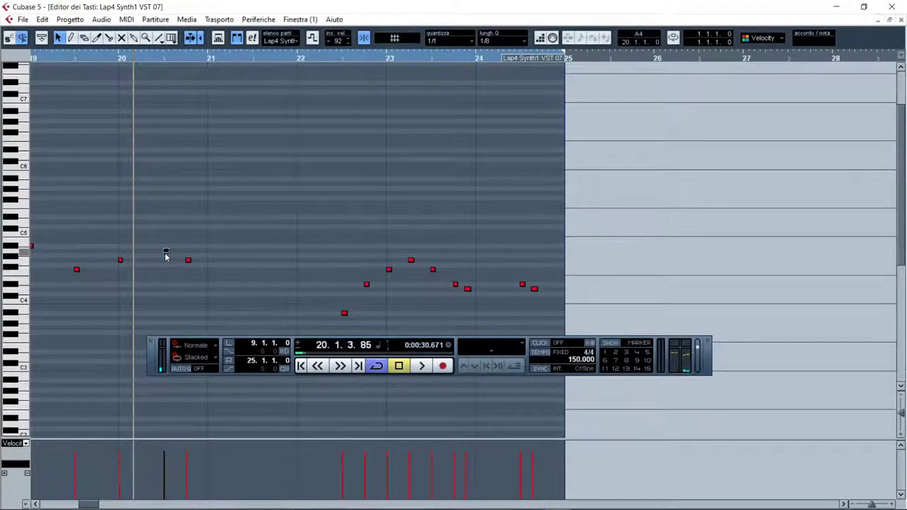
pyautogui.click(165, 249)
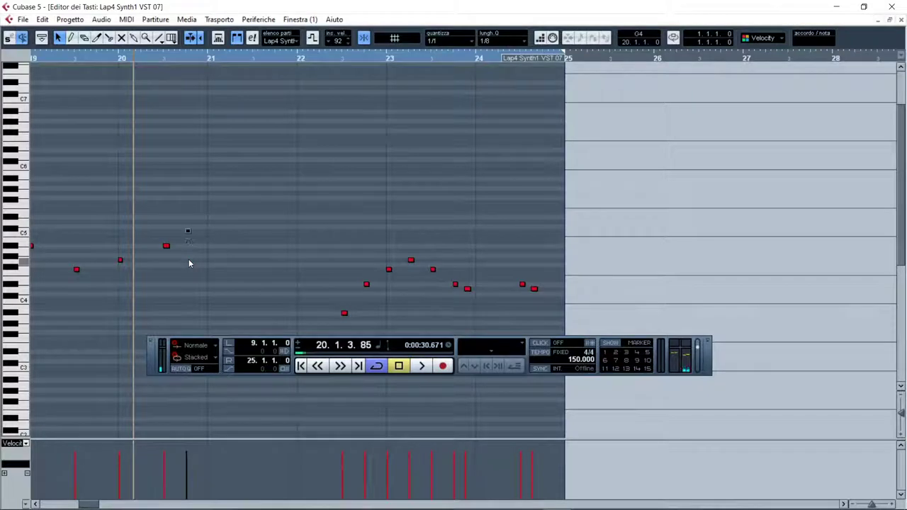
pyautogui.press('space')
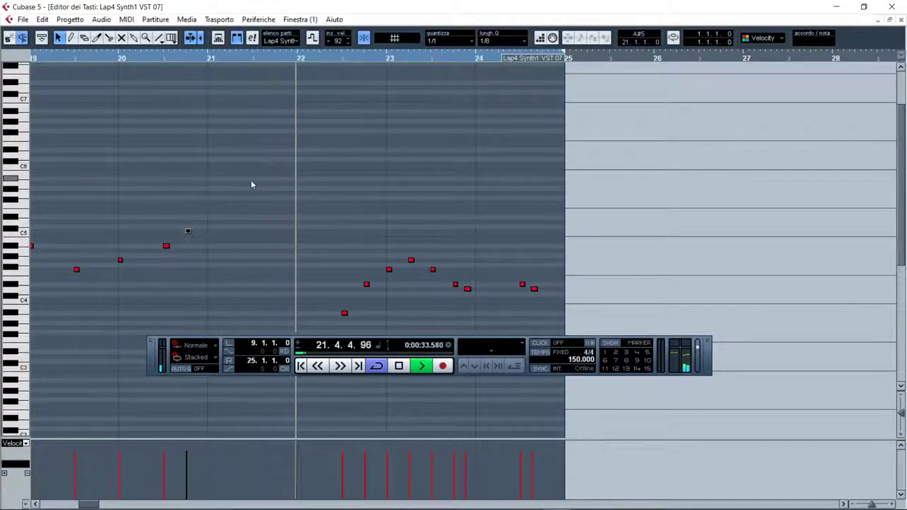
pyautogui.press('space')
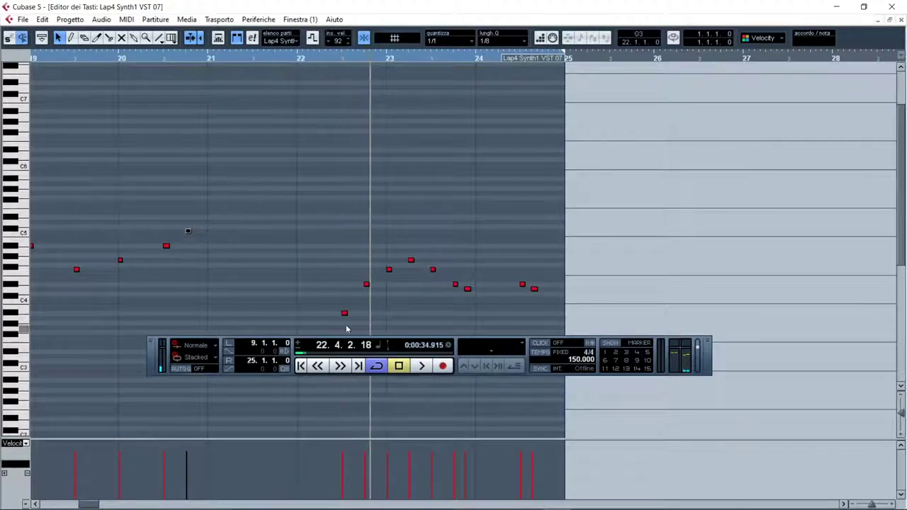
# Return from the note editor to the arrangement and replay the opening of the Lap4 Synth1 VST 07 part from bar 9.
pyautogui.moveTo(300, 217); pyautogui.dragTo(605, 330)
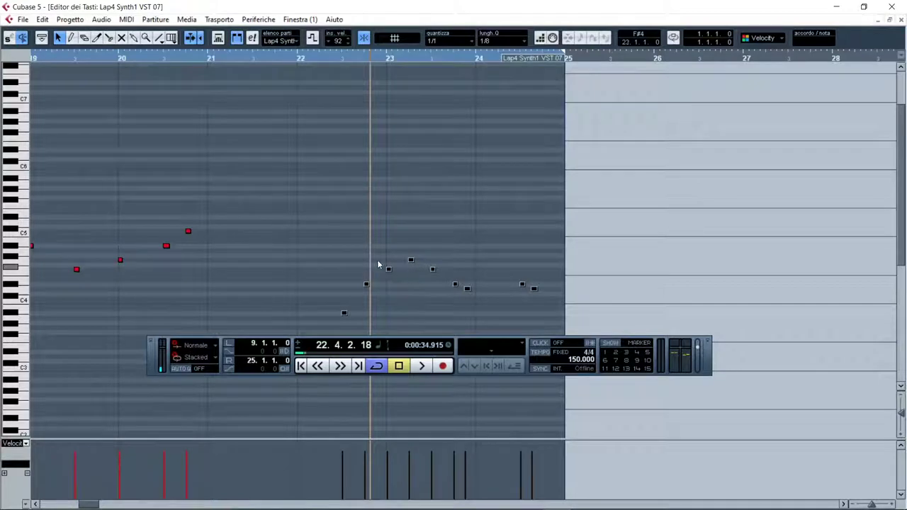
pyautogui.moveTo(87, 504); pyautogui.dragTo(69, 505)
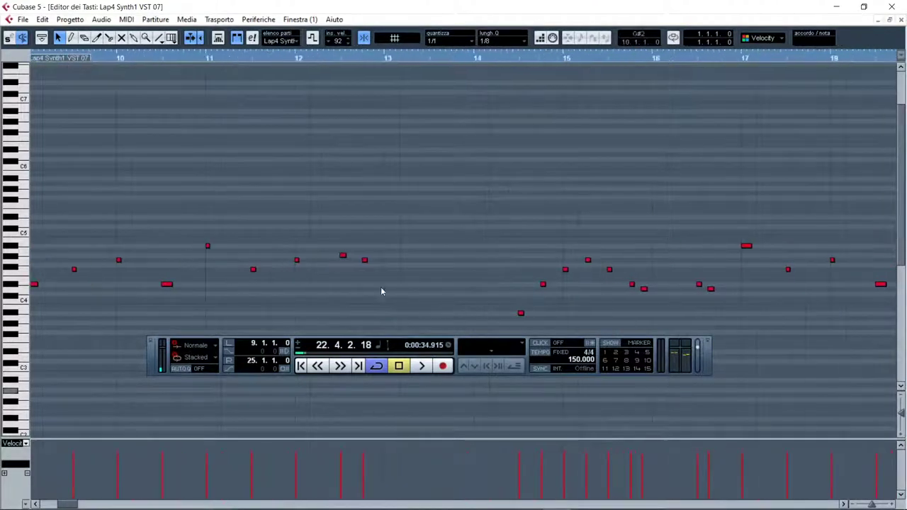
pyautogui.click(901, 19)
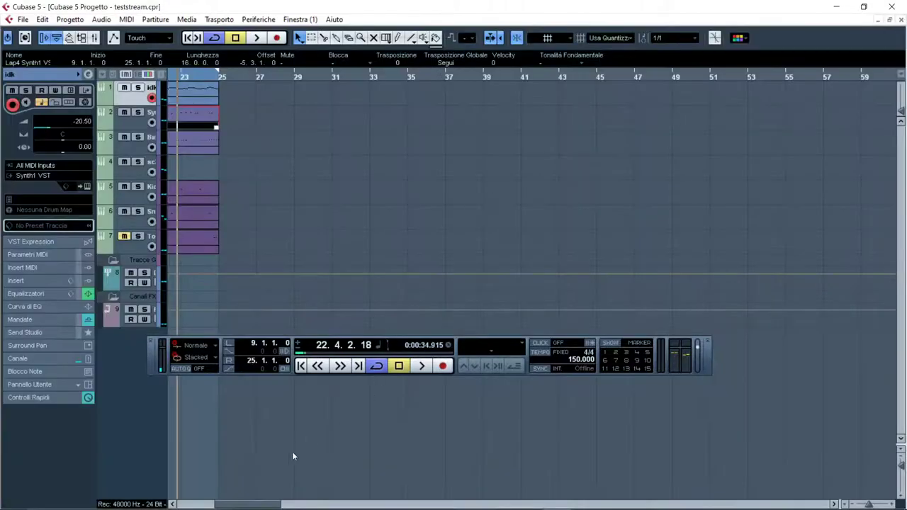
pyautogui.moveTo(262, 505); pyautogui.dragTo(249, 505)
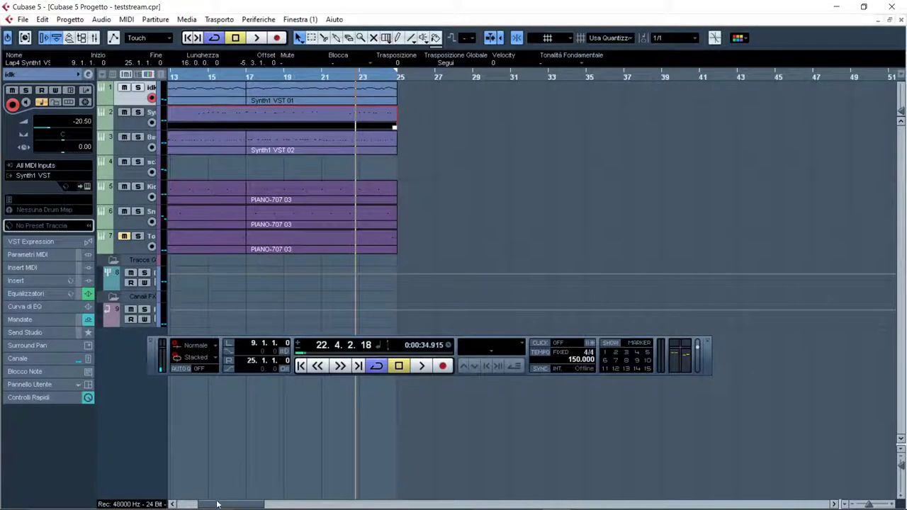
pyautogui.moveTo(218, 505); pyautogui.dragTo(204, 468)
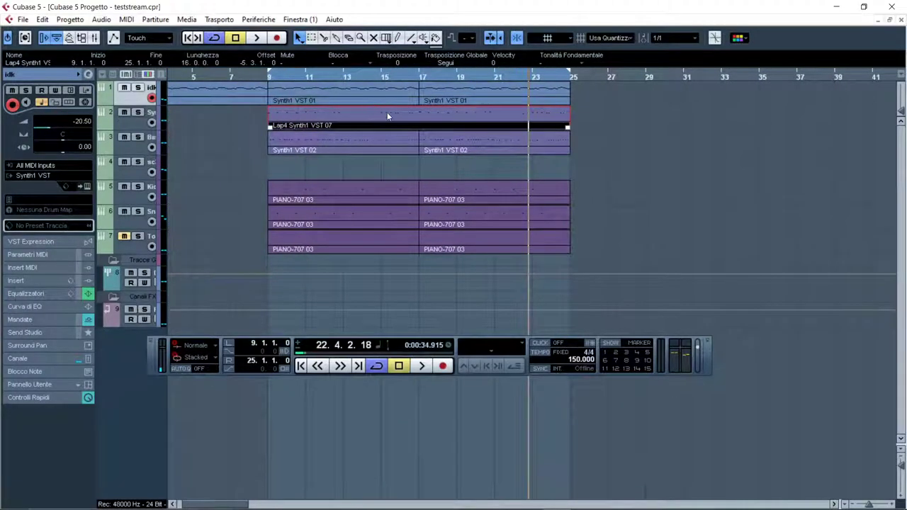
pyautogui.click(267, 79)
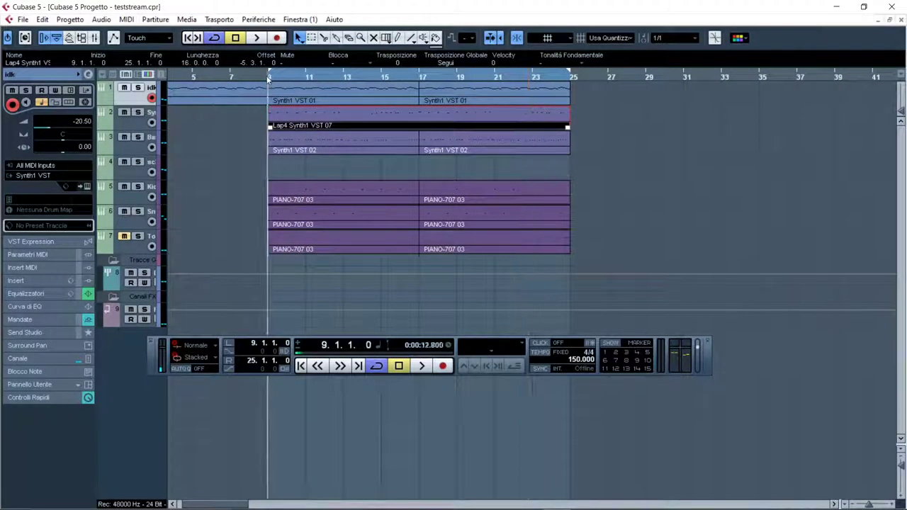
pyautogui.press('space')
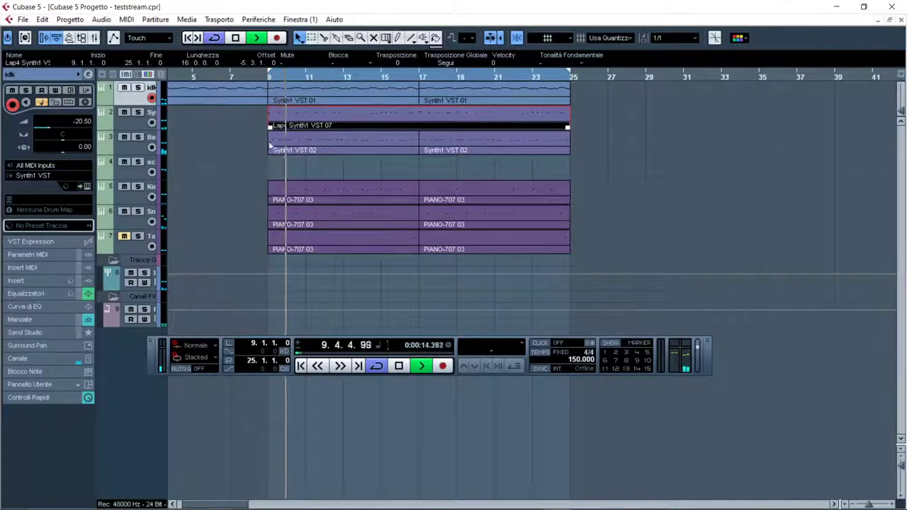
pyautogui.press('space')
pyautogui.click(267, 80)
pyautogui.press('space')
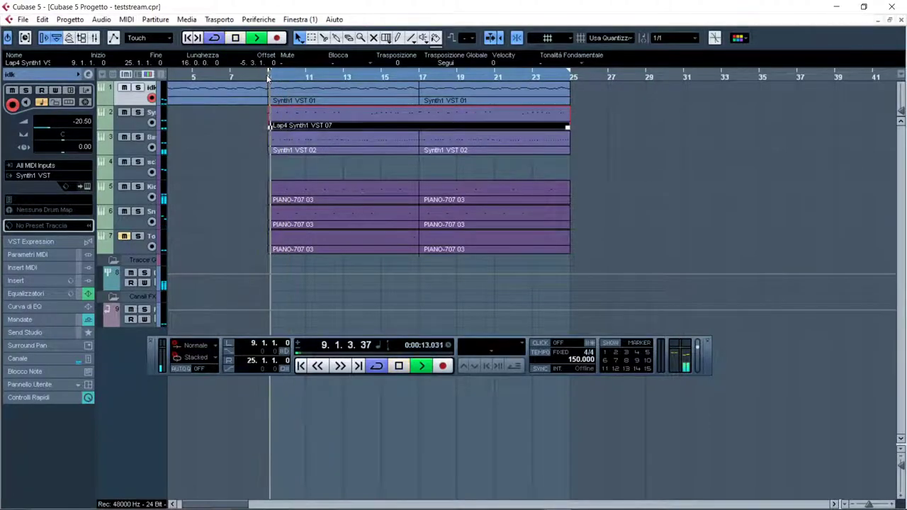
pyautogui.press('space')
pyautogui.click(268, 79)
pyautogui.press('space')
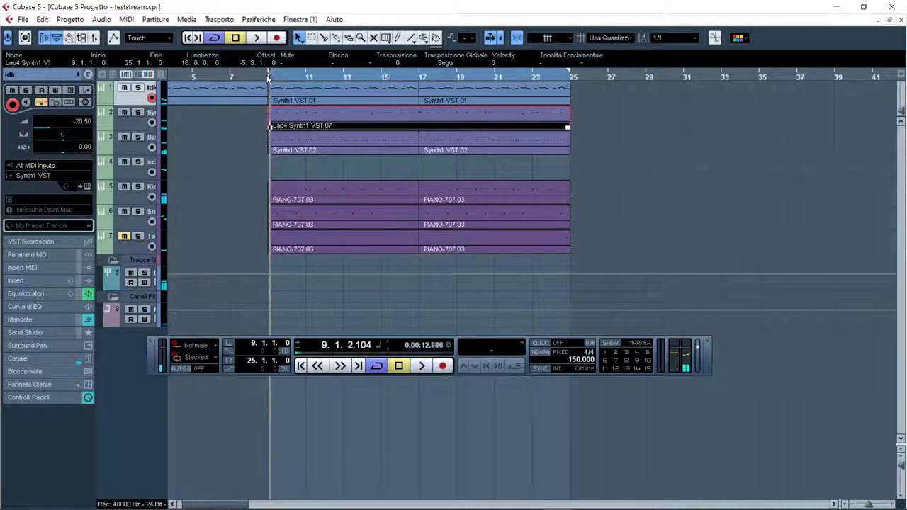
# Open the Lap4 Synth1 VST 07 part, lower its first note at bar 9 to C4 and audition the opening bars.
pyautogui.doubleClick(270, 125)
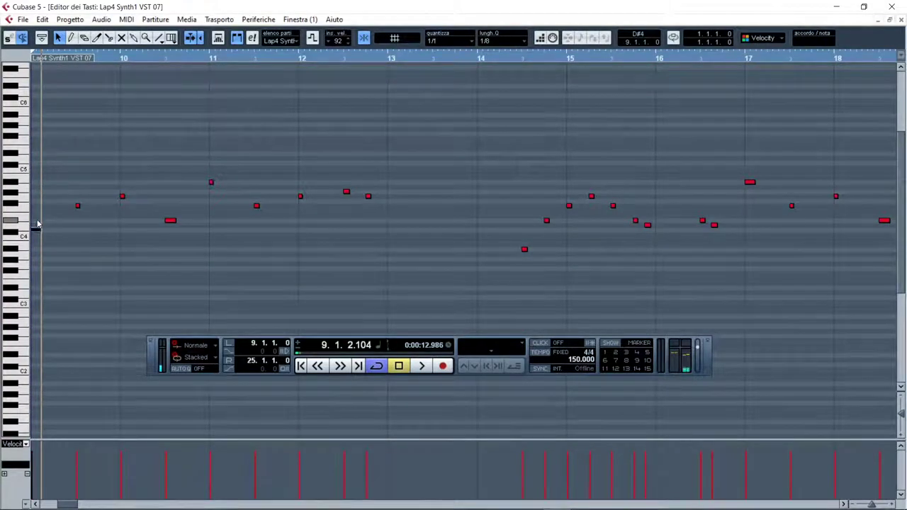
pyautogui.moveTo(63, 504); pyautogui.dragTo(62, 504)
pyautogui.click(189, 58)
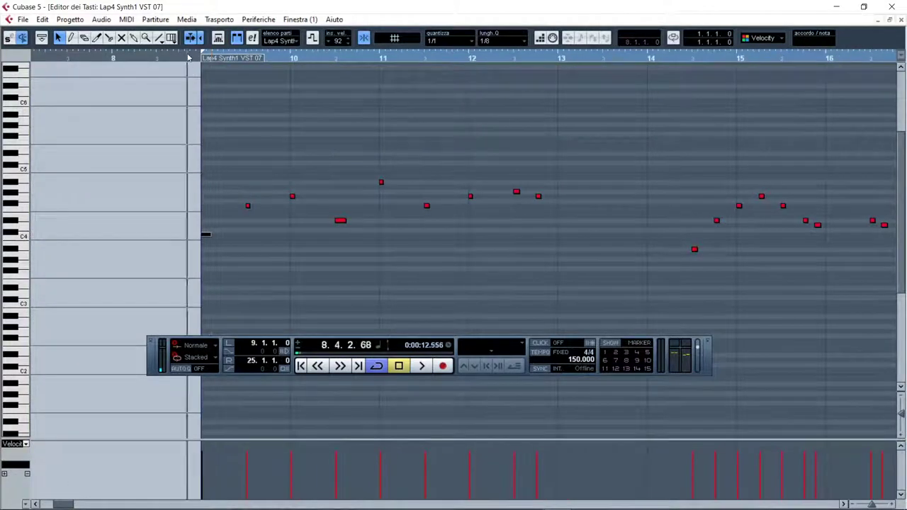
pyautogui.press('space')
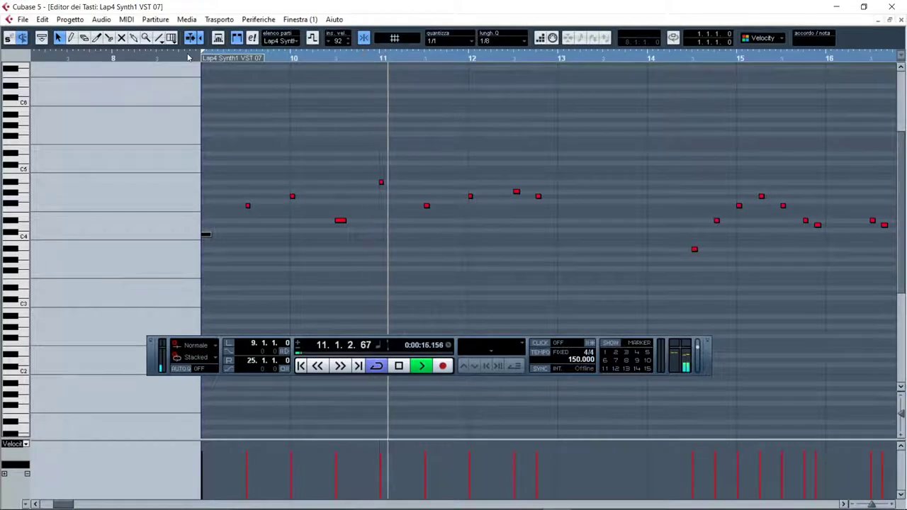
pyautogui.press('space')
pyautogui.press('KP_0')
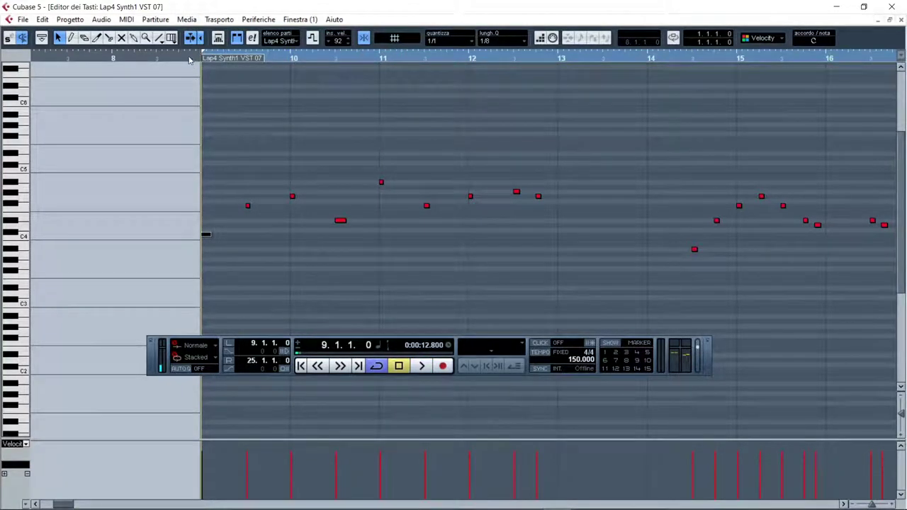
# Play the melody from bar 9 through the repeat and stop in bar 22.
pyautogui.click(111, 59)
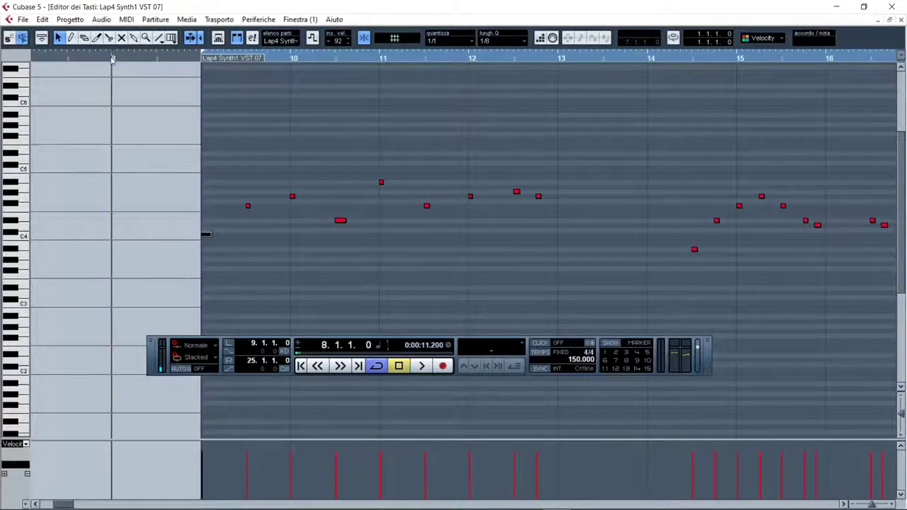
pyautogui.click(193, 60)
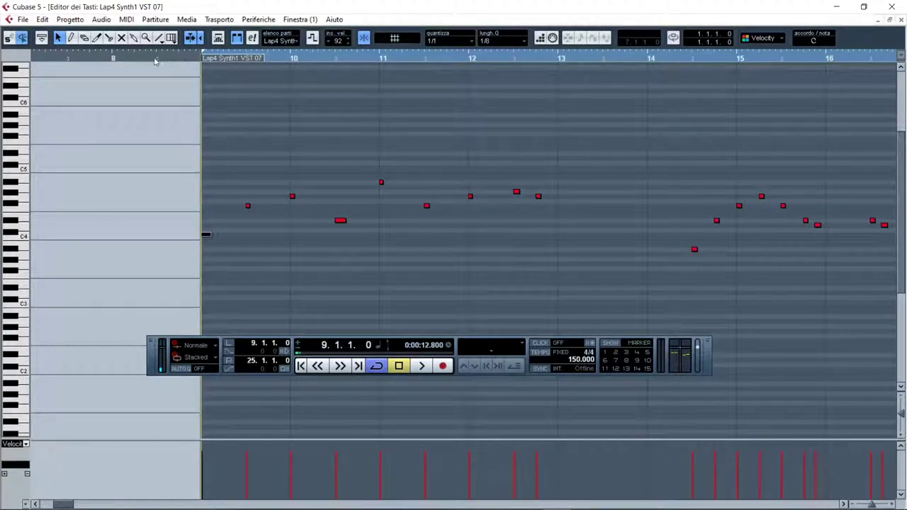
pyautogui.press('space')
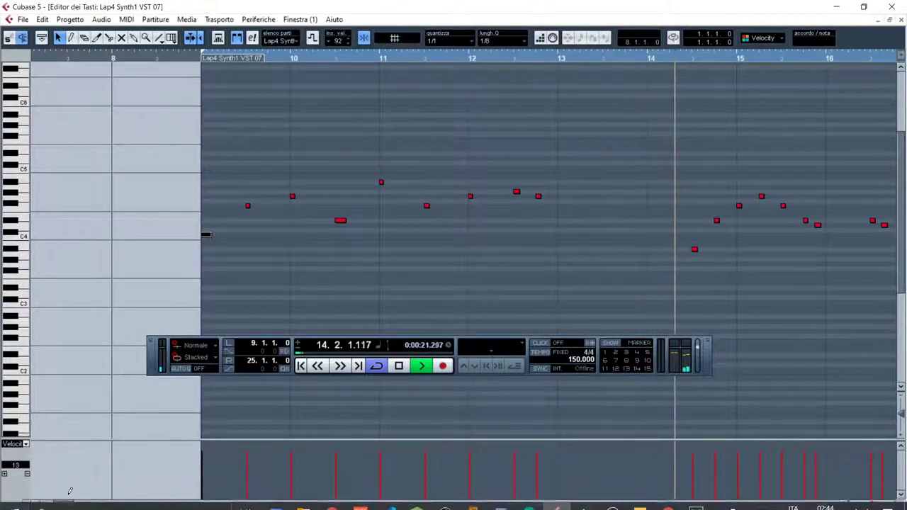
pyautogui.moveTo(63, 504); pyautogui.dragTo(82, 506)
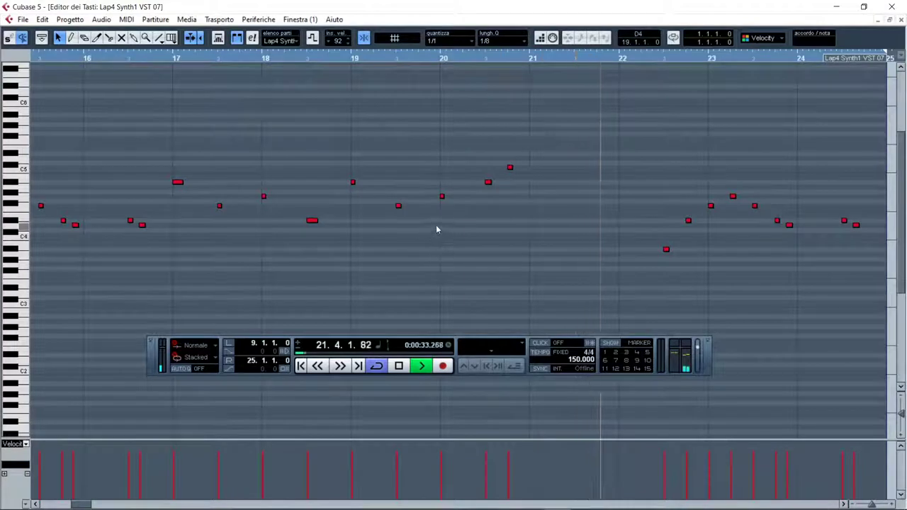
pyautogui.press('space')
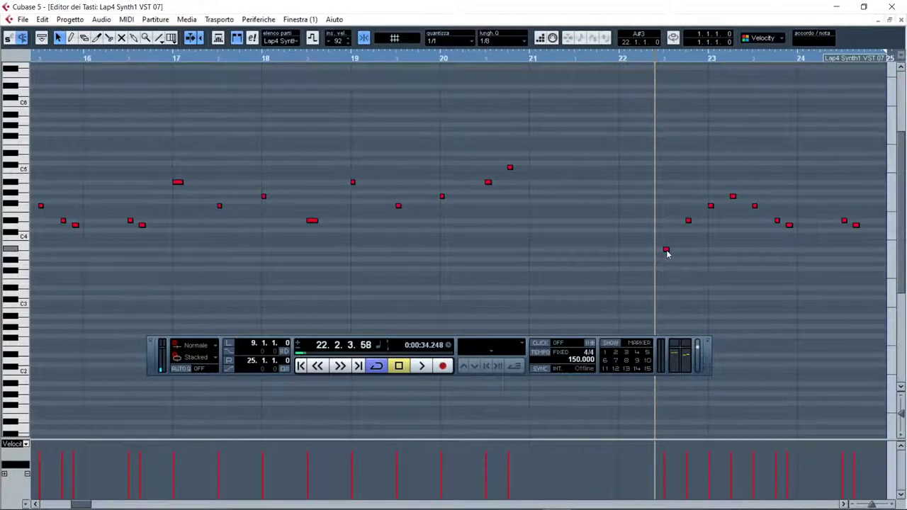
# Set quantize to 1/8, move bar 22's beat 3 and 4 notes to its first two eighths as C5 and A#4, and audition them.
pyautogui.moveTo(666, 250); pyautogui.dragTo(662, 171)
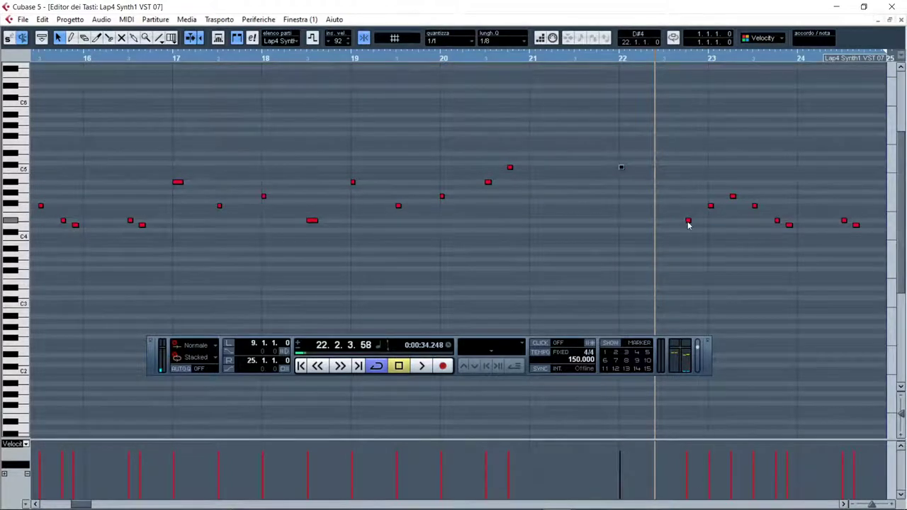
pyautogui.moveTo(688, 220); pyautogui.dragTo(662, 199)
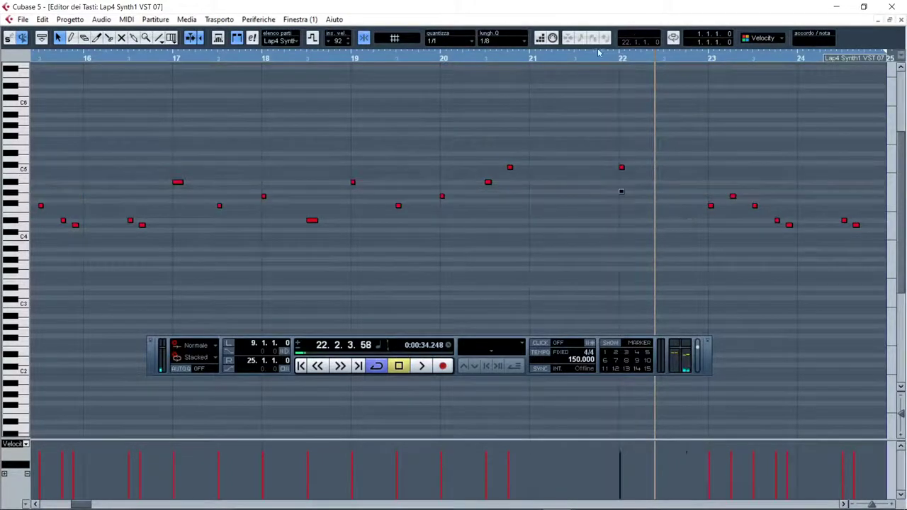
pyautogui.click(459, 44)
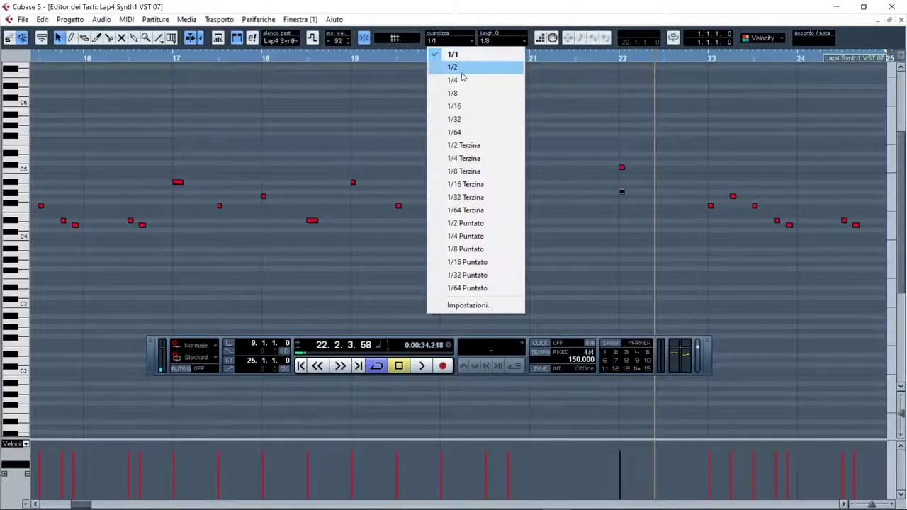
pyautogui.click(454, 93)
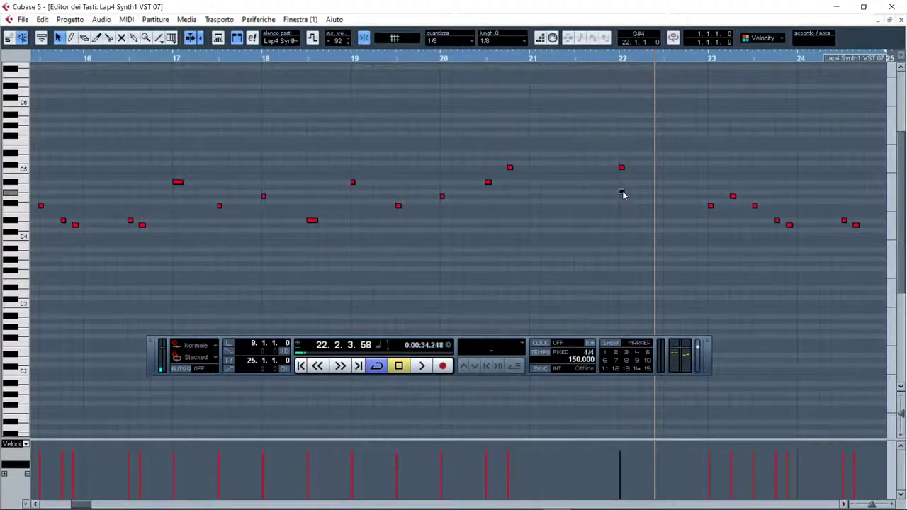
pyautogui.moveTo(627, 190); pyautogui.dragTo(621, 167)
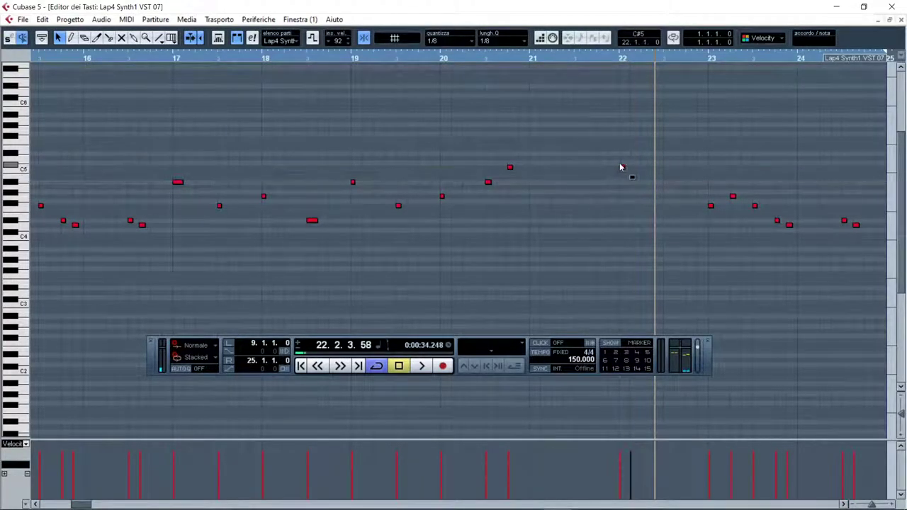
pyautogui.click(617, 61)
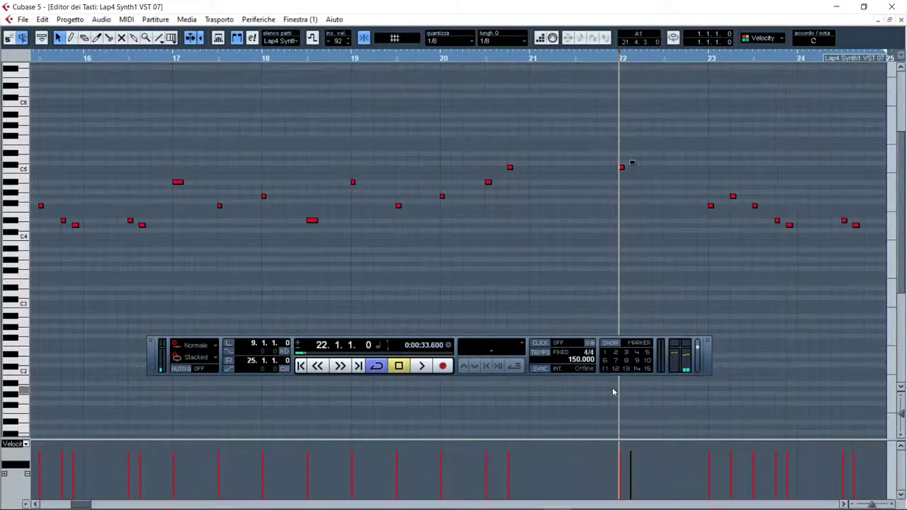
pyautogui.press('space')
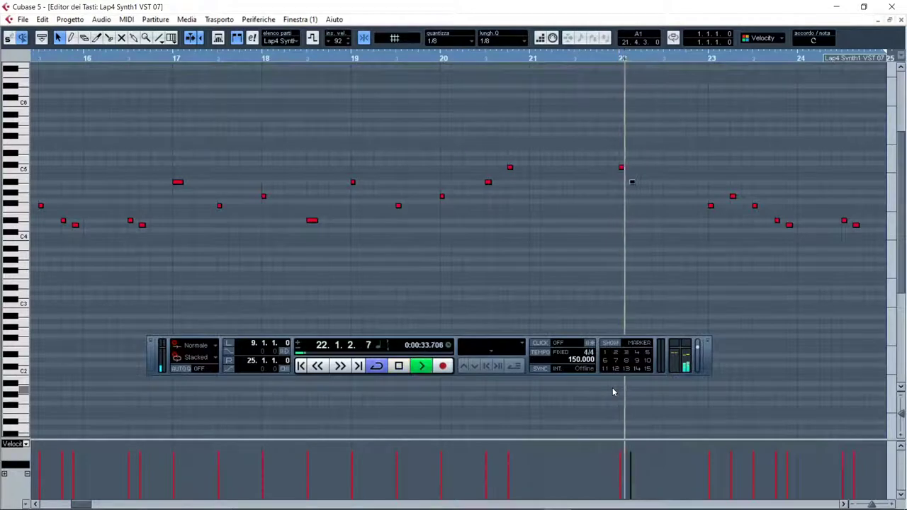
pyautogui.press('space')
# Lengthen bar 23's first note to 0.0.2.0, move it to bar 22 beat 2 and pitch it to G#4, comparing it with the C5.
pyautogui.click(707, 206)
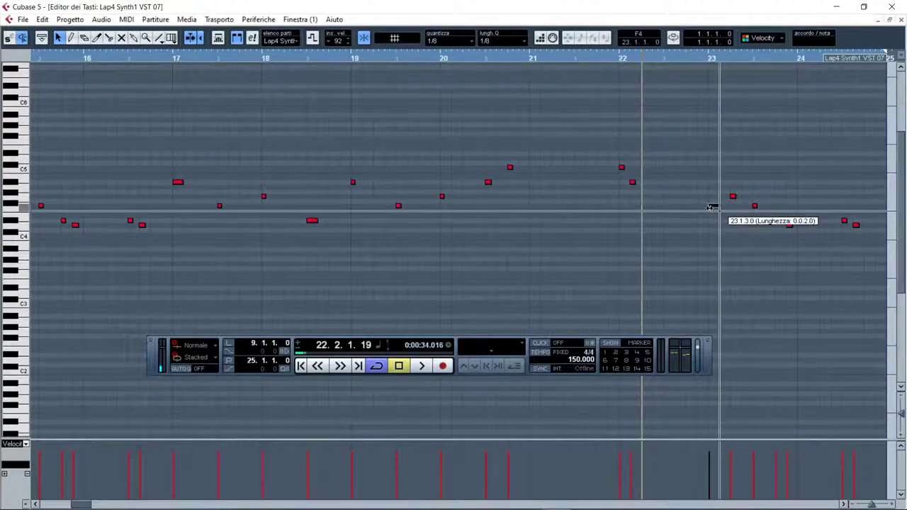
pyautogui.moveTo(715, 209); pyautogui.dragTo(647, 202)
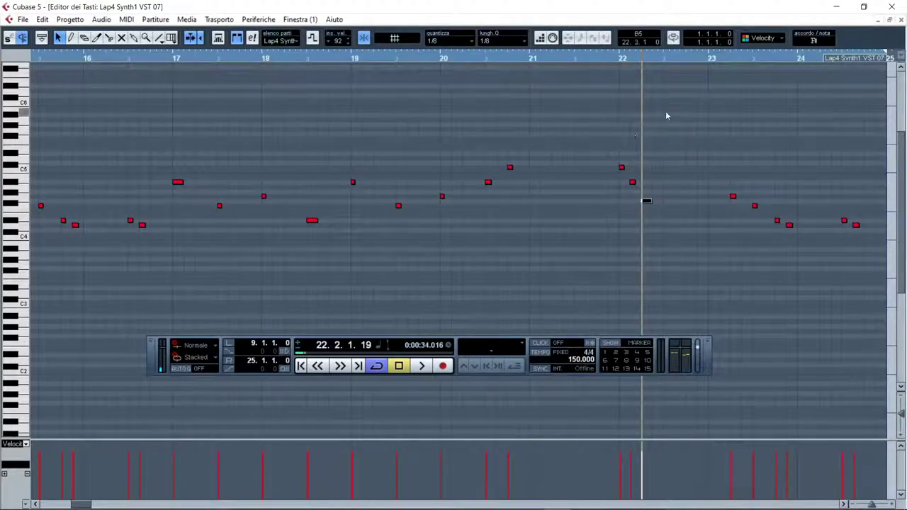
pyautogui.press('Up')
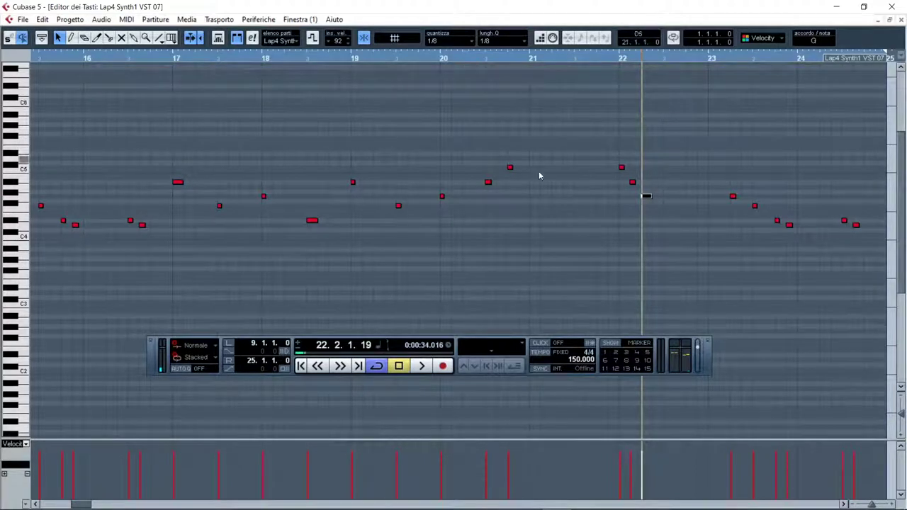
pyautogui.click(621, 168)
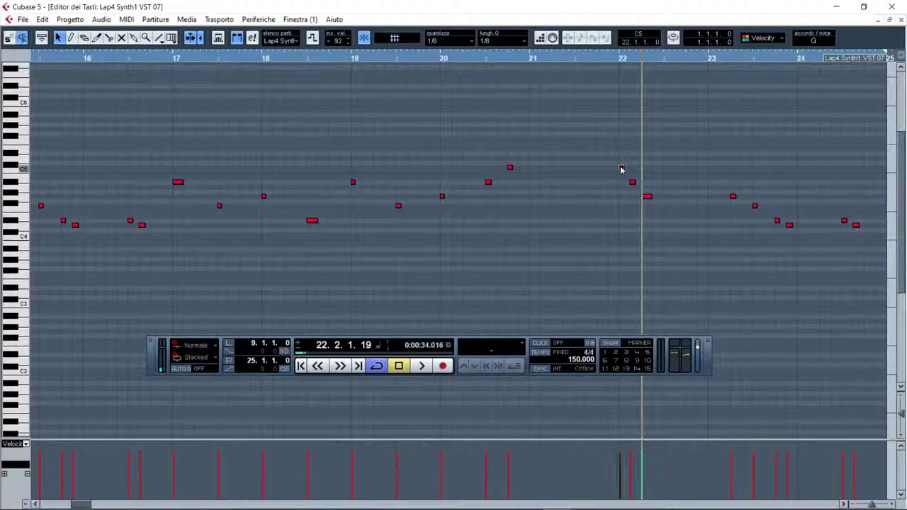
pyautogui.click(646, 196)
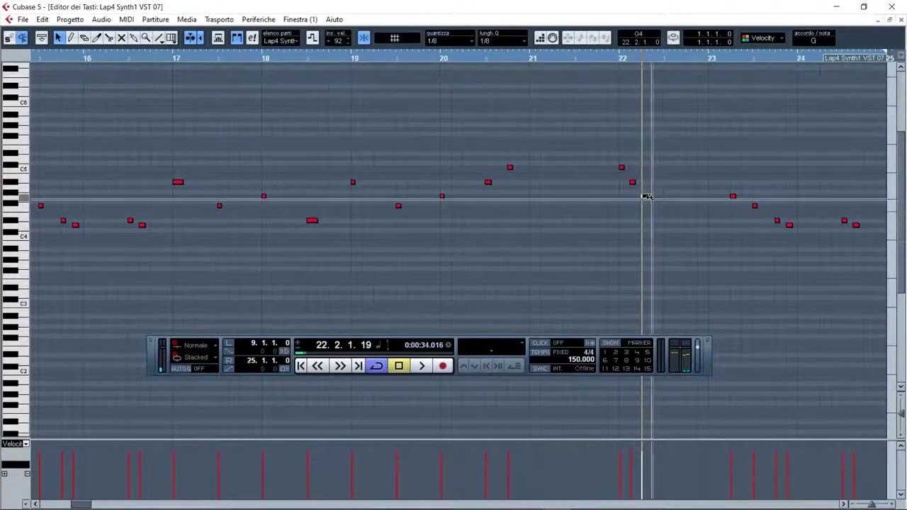
pyautogui.click(621, 168)
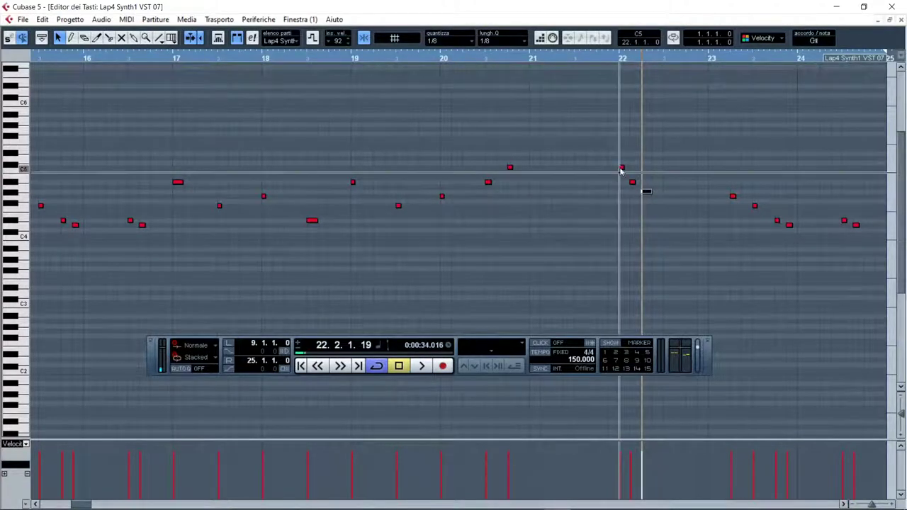
pyautogui.click(647, 192)
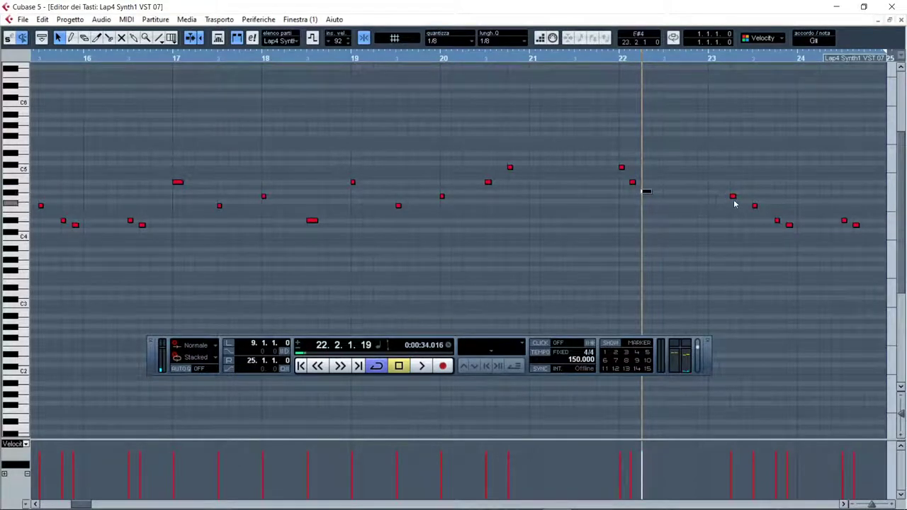
# Move the G4 note from bar 23 beat 2 to 22.2.3, audition the descending run and set the playback position to 20.4.3.
pyautogui.moveTo(732, 197); pyautogui.dragTo(665, 197)
pyautogui.click(632, 183)
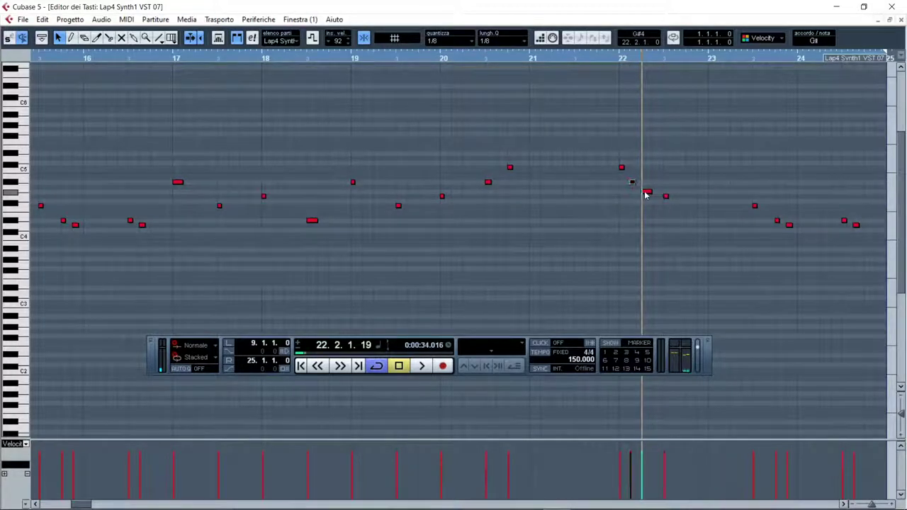
pyautogui.click(666, 196)
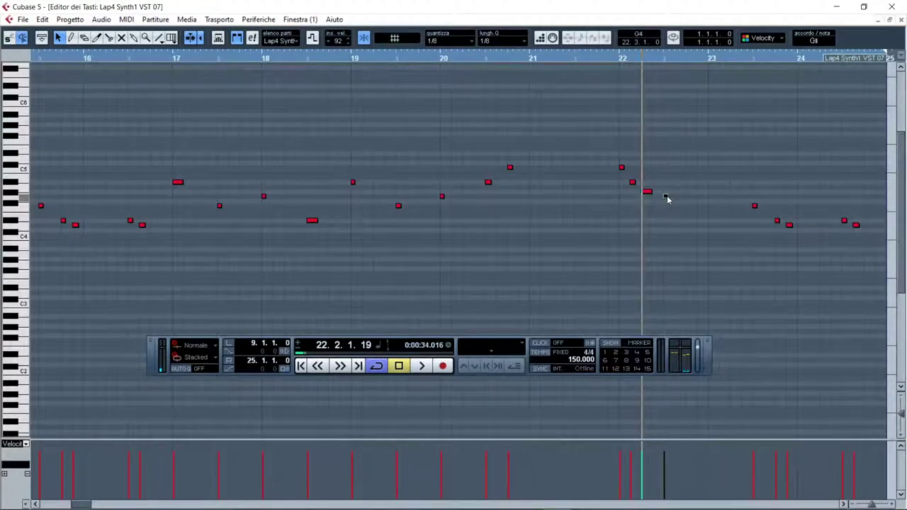
pyautogui.moveTo(668, 198); pyautogui.dragTo(655, 197)
pyautogui.click(520, 59)
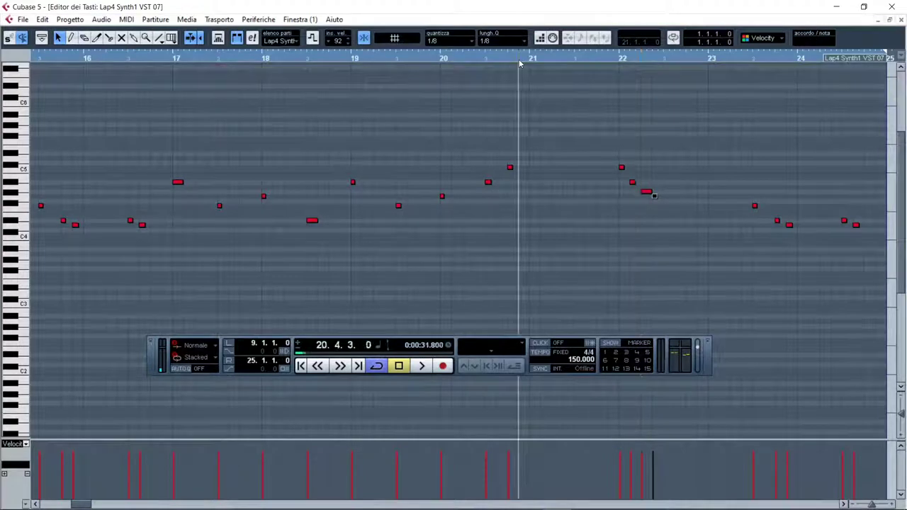
# Move the four-note descending run from bar 22 to the start of bar 23, auditioning the melody before and after.
pyautogui.press('space')
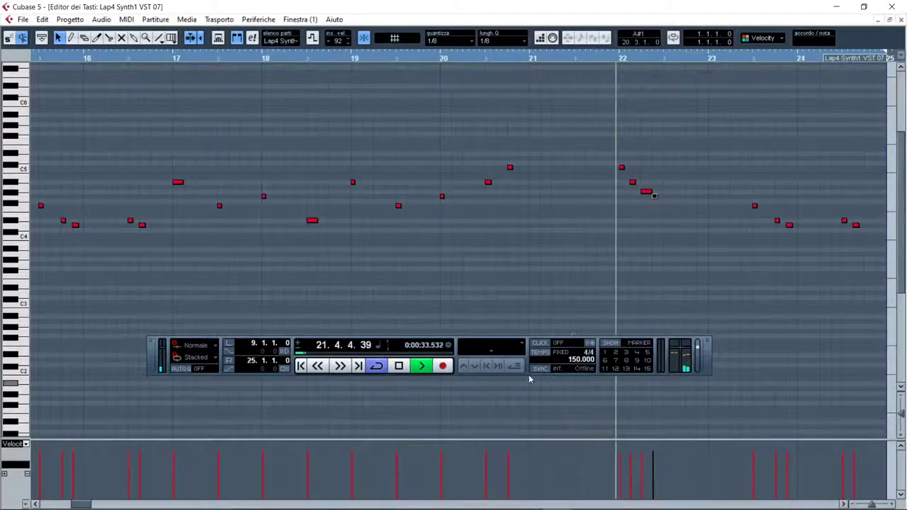
pyautogui.press('space')
pyautogui.moveTo(600, 160); pyautogui.dragTo(674, 218)
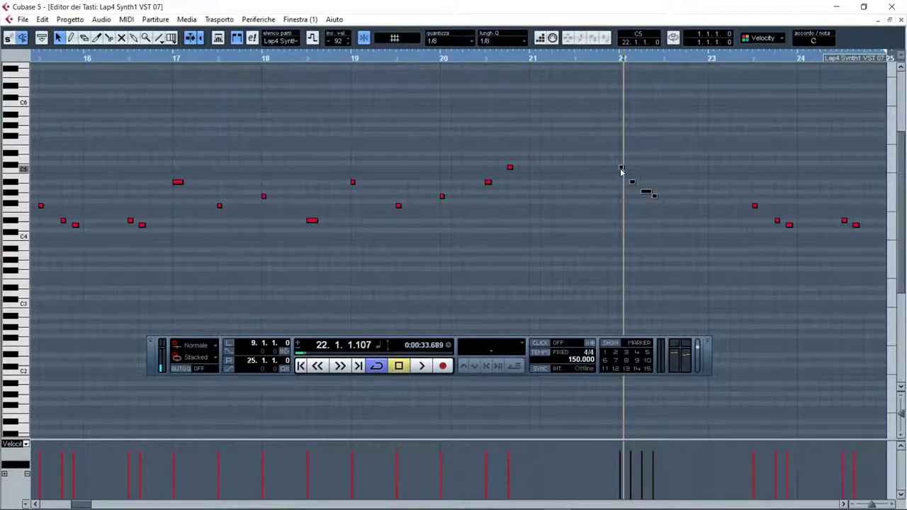
pyautogui.moveTo(621, 171); pyautogui.dragTo(712, 177)
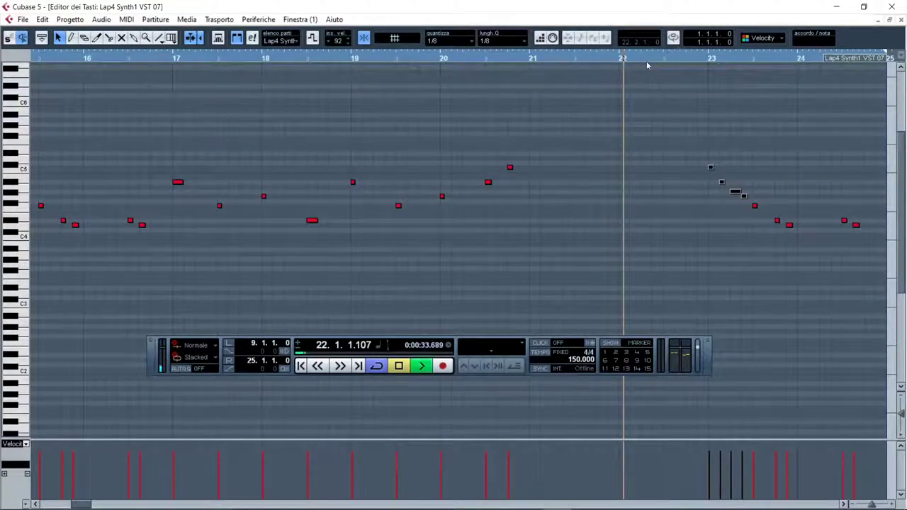
pyautogui.press('space')
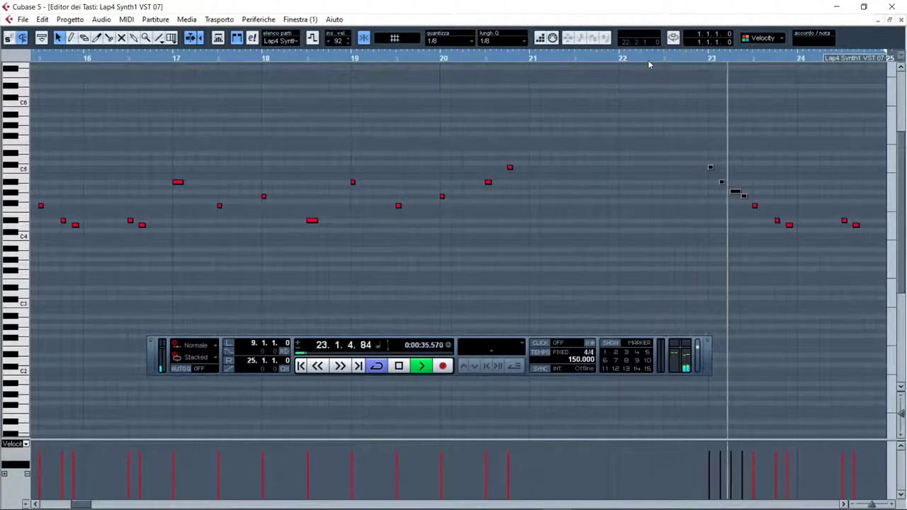
pyautogui.press('space')
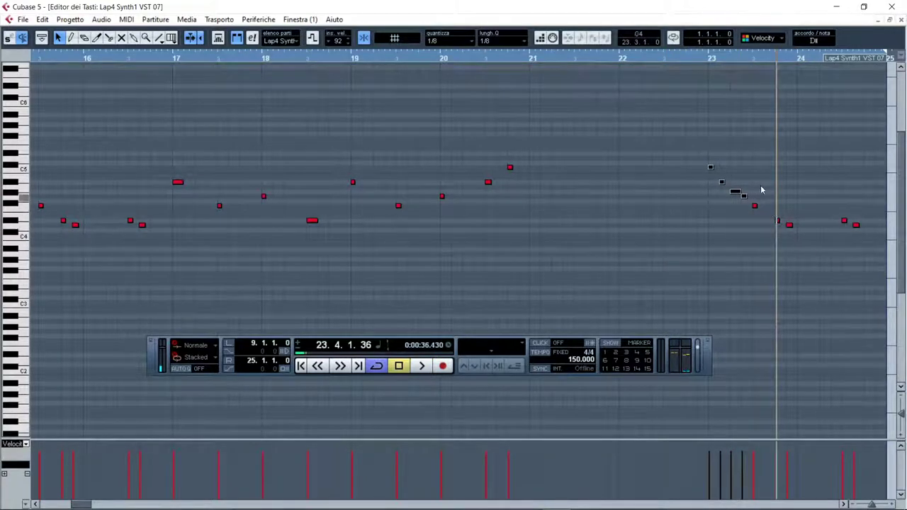
# Audition the relocated run twice from 22.4.3, stopping within bar 23.
pyautogui.click(700, 68)
pyautogui.press('space')
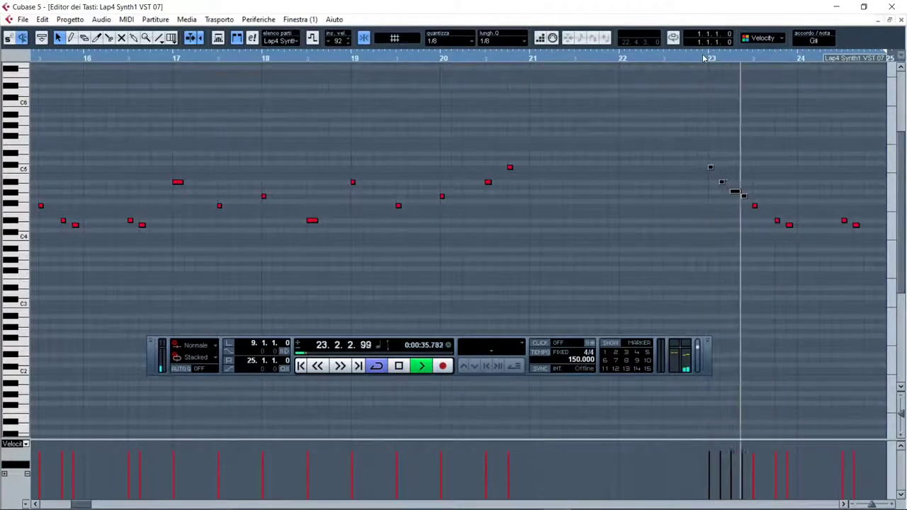
pyautogui.press('space')
pyautogui.click(697, 64)
pyautogui.press('space')
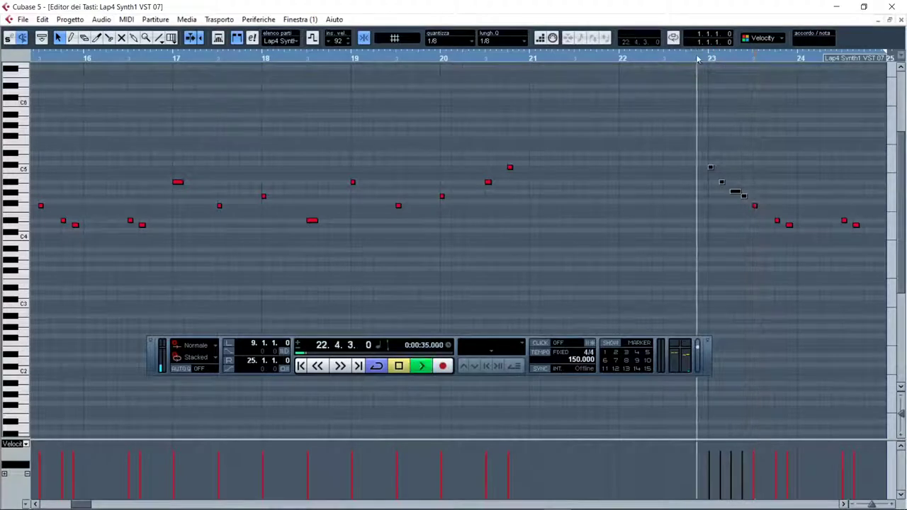
pyautogui.press('space')
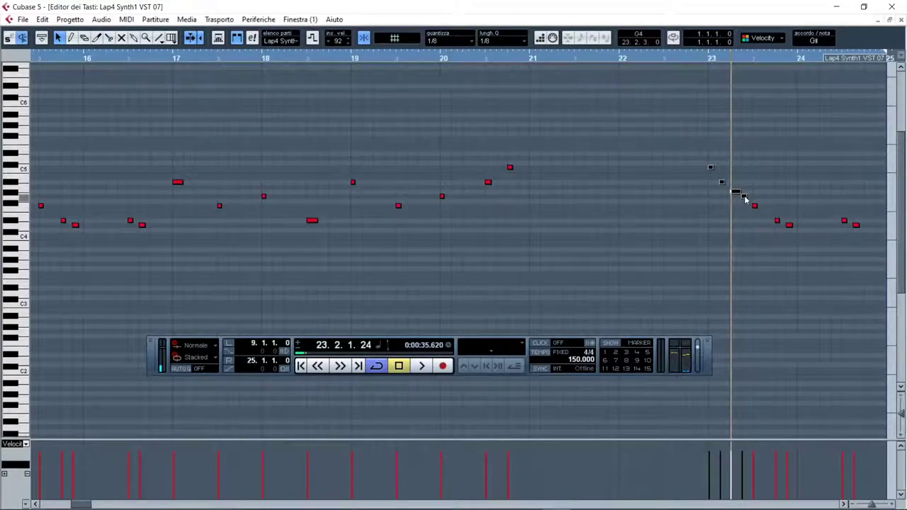
# Move the run's G4 to 23.3.1 and the F4 to 23.3.3, and lower the note at 23.4.1 to D4.
pyautogui.moveTo(744, 199); pyautogui.dragTo(748, 202)
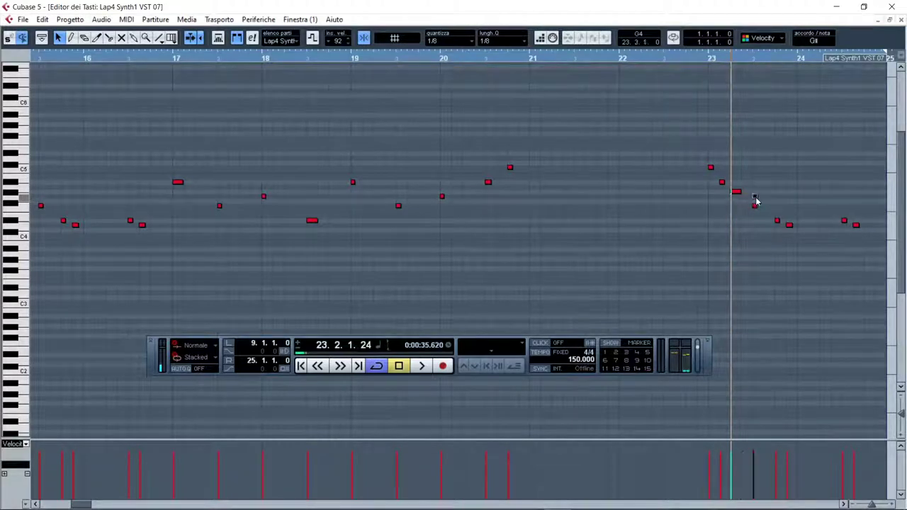
pyautogui.moveTo(756, 205); pyautogui.dragTo(764, 210)
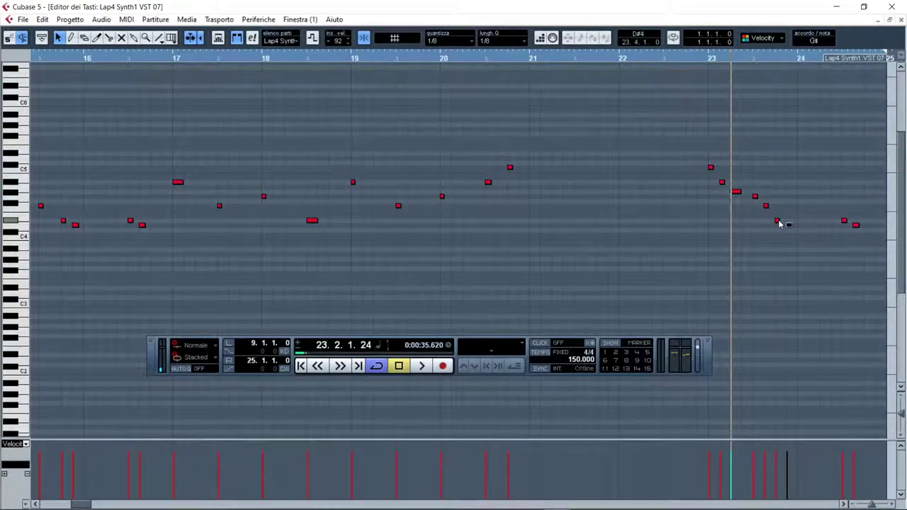
pyautogui.click(777, 222)
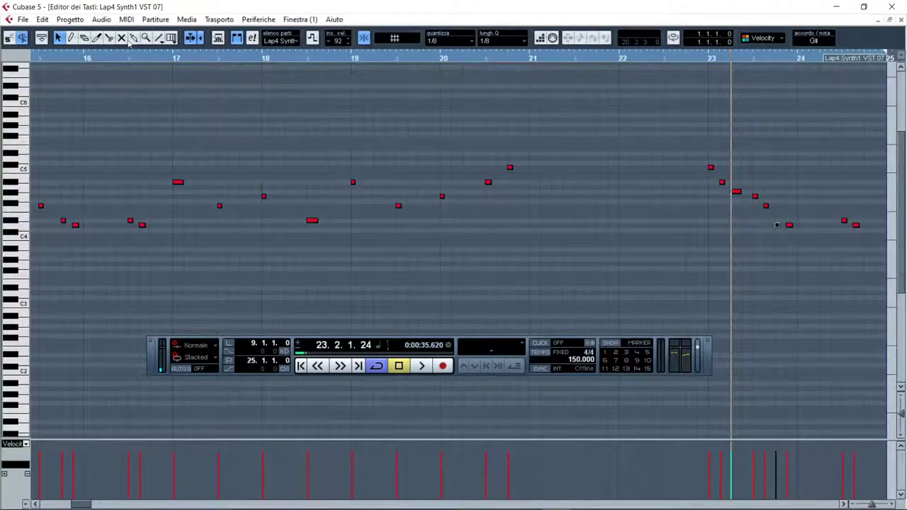
# Mute the D4 note at 23.4.3, audition the run from 22.3.1, and delete the muted note.
pyautogui.click(121, 38)
pyautogui.click(788, 225)
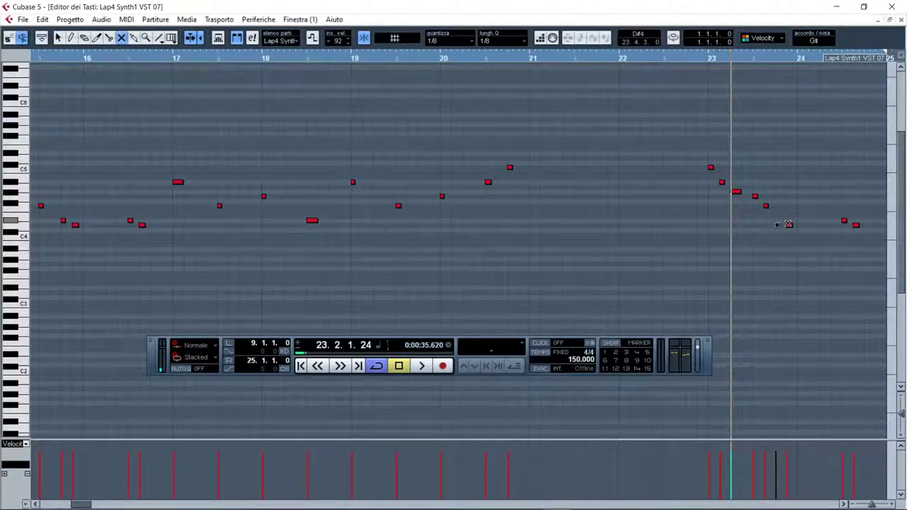
pyautogui.click(664, 62)
pyautogui.press('space')
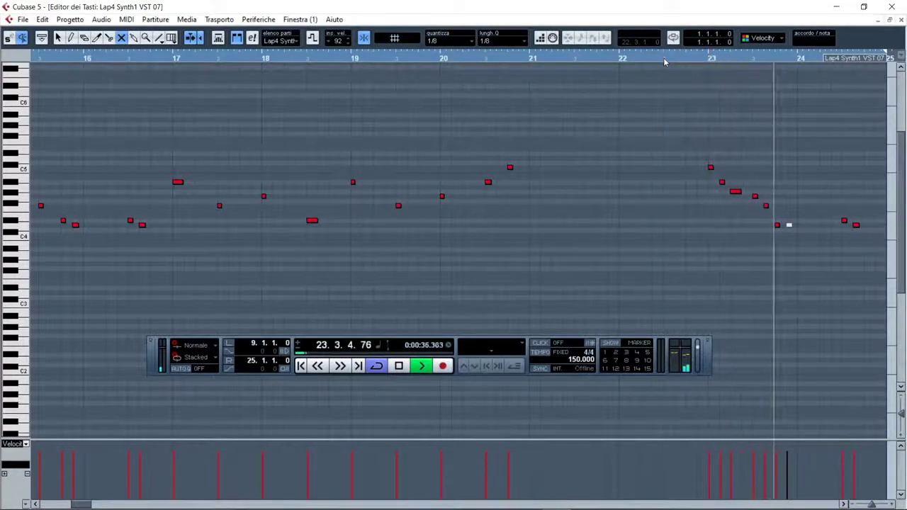
pyautogui.press('space')
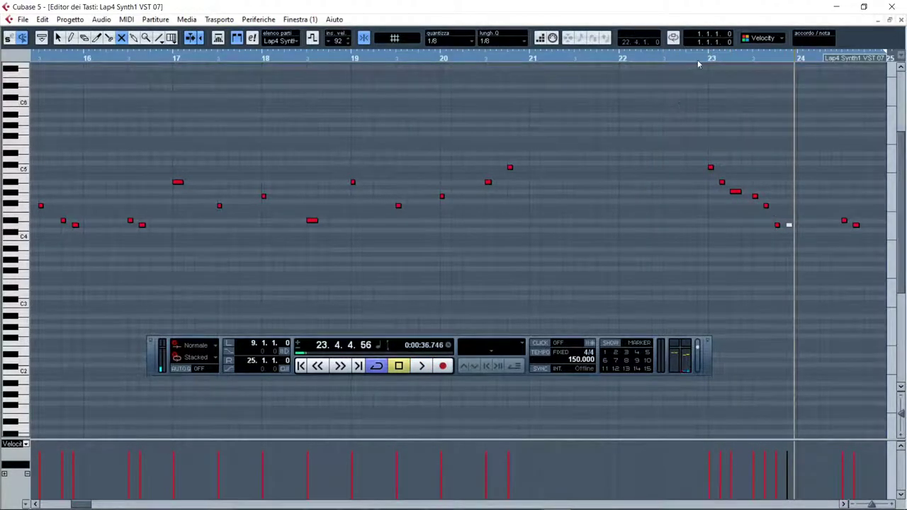
pyautogui.click(709, 60)
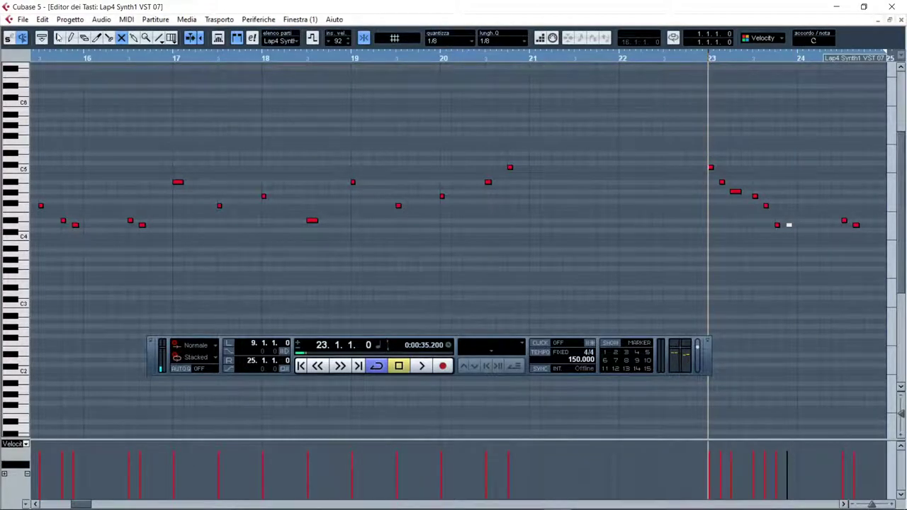
pyautogui.press('1')
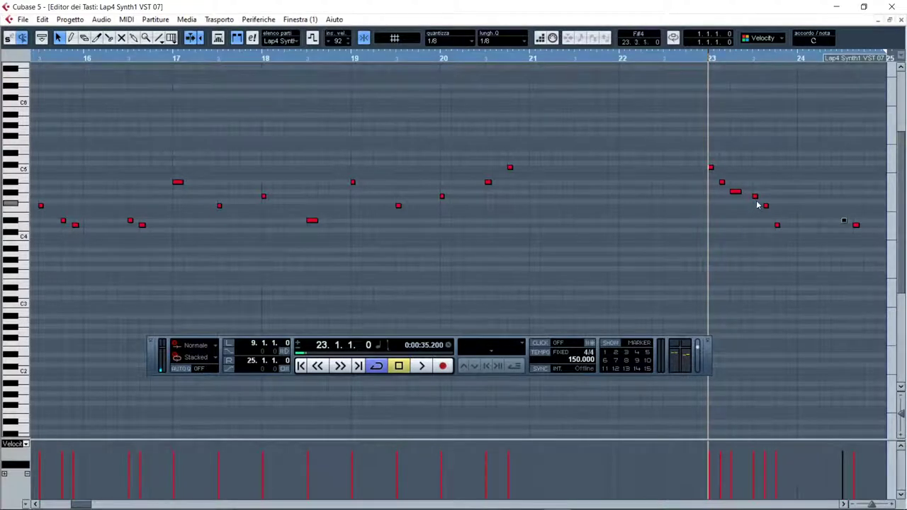
pyautogui.press('space')
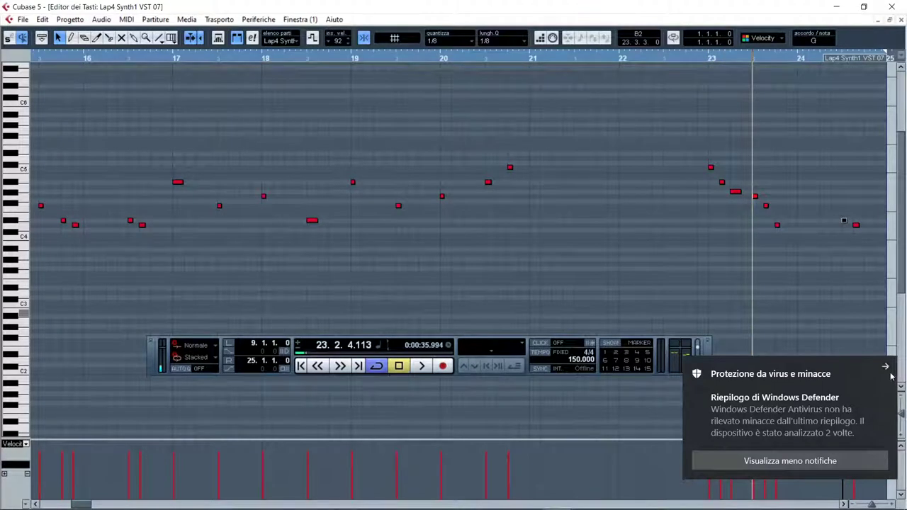
# Move bar 23's last two notes, F4 and D4, to 23.4.1 and 23.4.3 and audition them from bar 22.
pyautogui.moveTo(762, 244); pyautogui.dragTo(783, 194)
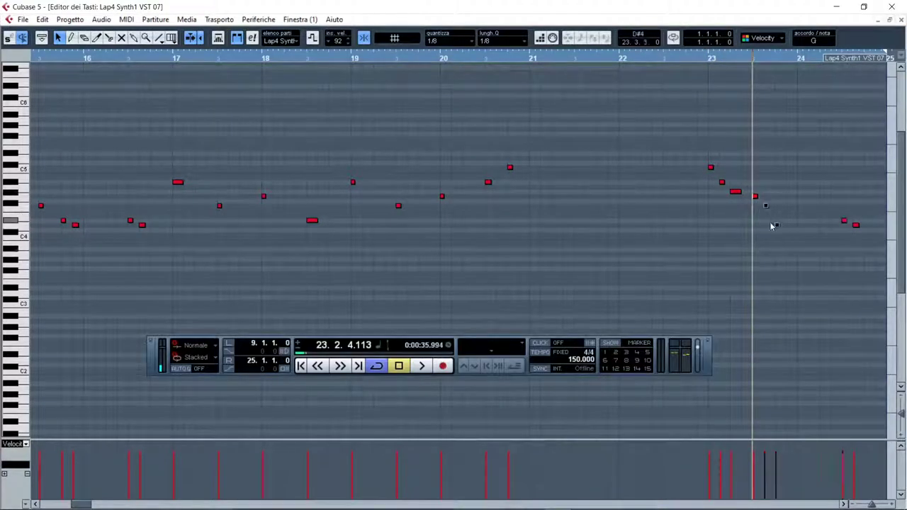
pyautogui.moveTo(772, 225); pyautogui.dragTo(788, 227)
pyautogui.click(619, 66)
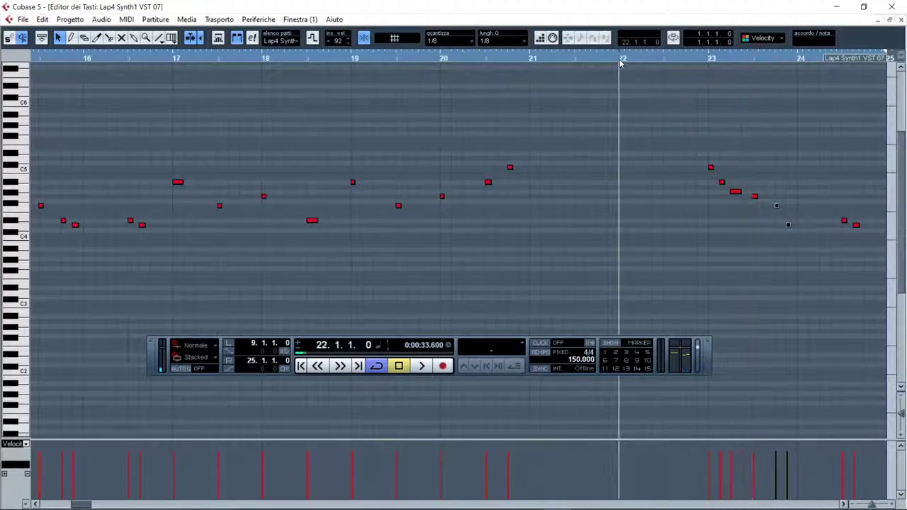
pyautogui.press('space')
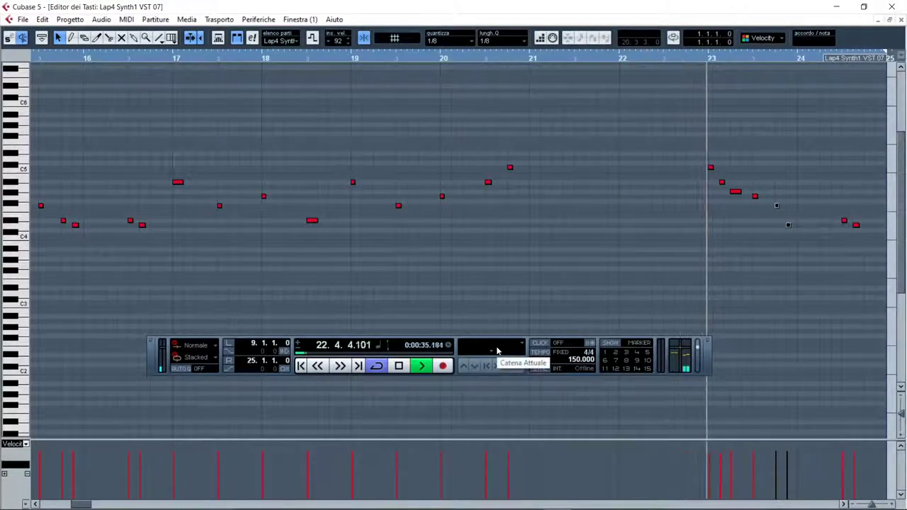
pyautogui.press('space')
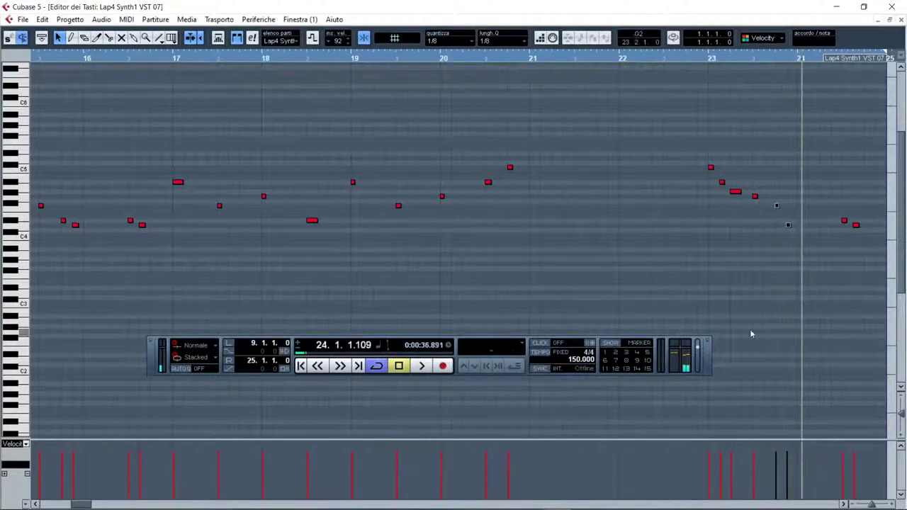
# Raise the note at 23.4.3 to D#4 and play the melody from 22.2.3 into the loop's restart at bar 9.
pyautogui.click(788, 225)
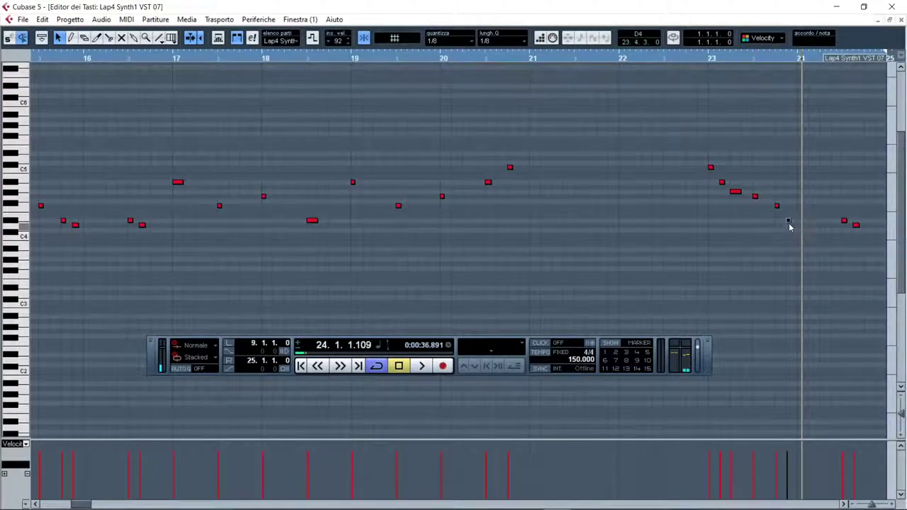
pyautogui.click(653, 61)
pyautogui.press('space')
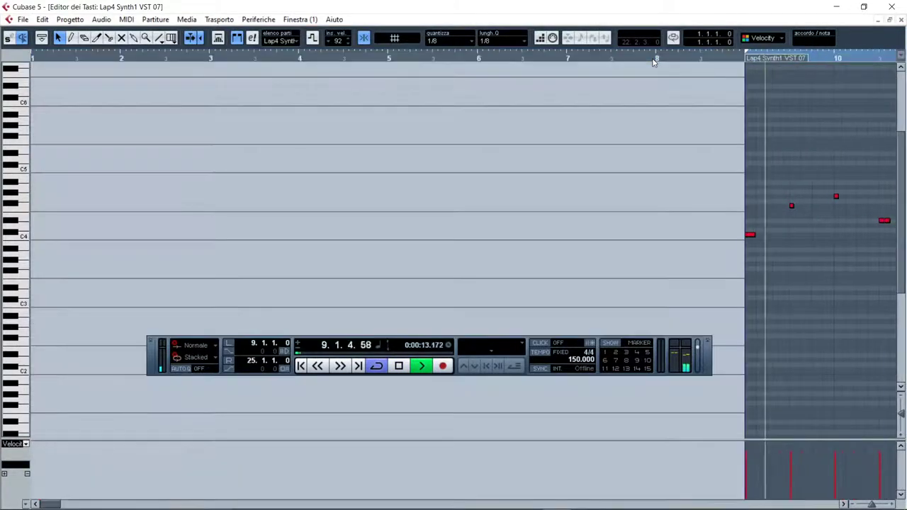
# Show the whole melody from bar 9 to bar 25 during playback and select the notes in bars 23 and 24.
pyautogui.moveTo(872, 504)
pyautogui.mouseDown()
pyautogui.moveTo(857, 503)
pyautogui.moveTo(872, 504)
pyautogui.mouseUp()
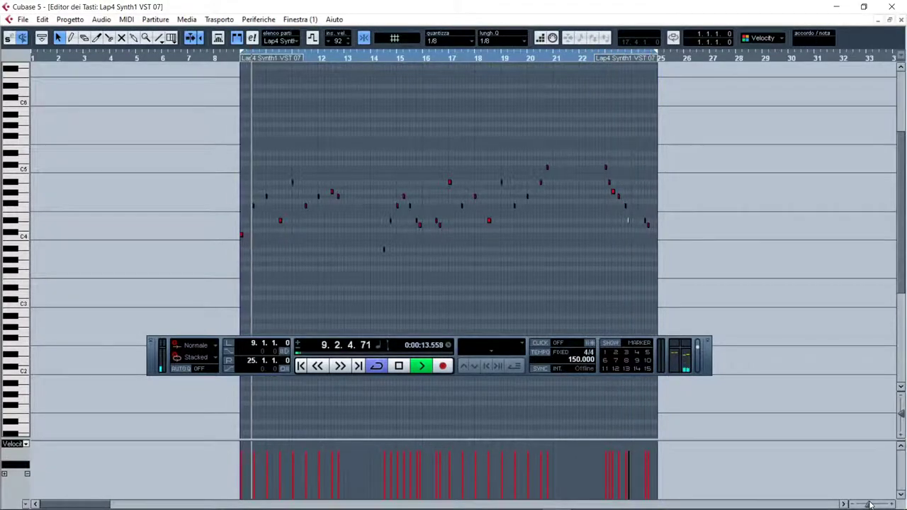
pyautogui.moveTo(870, 504)
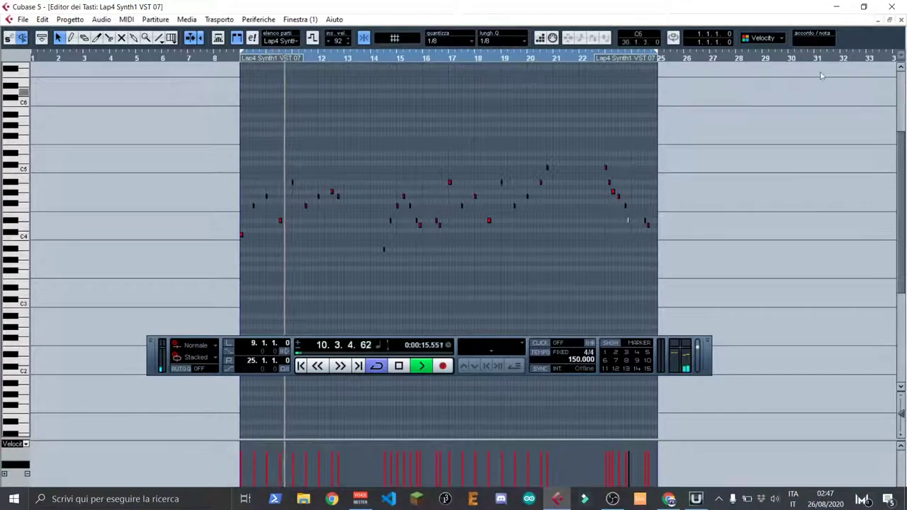
pyautogui.moveTo(564, 135); pyautogui.dragTo(730, 322)
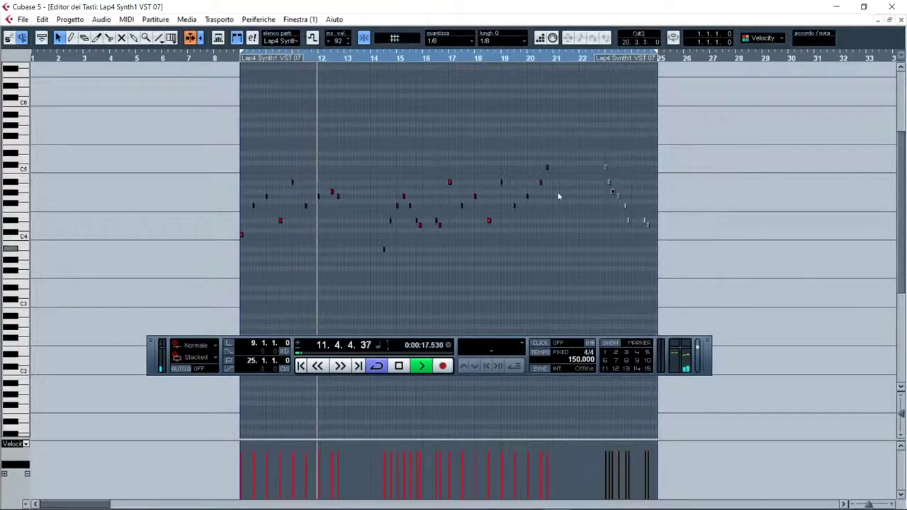
# Return to the project window and enable automation read and write on all tracks.
pyautogui.click(900, 19)
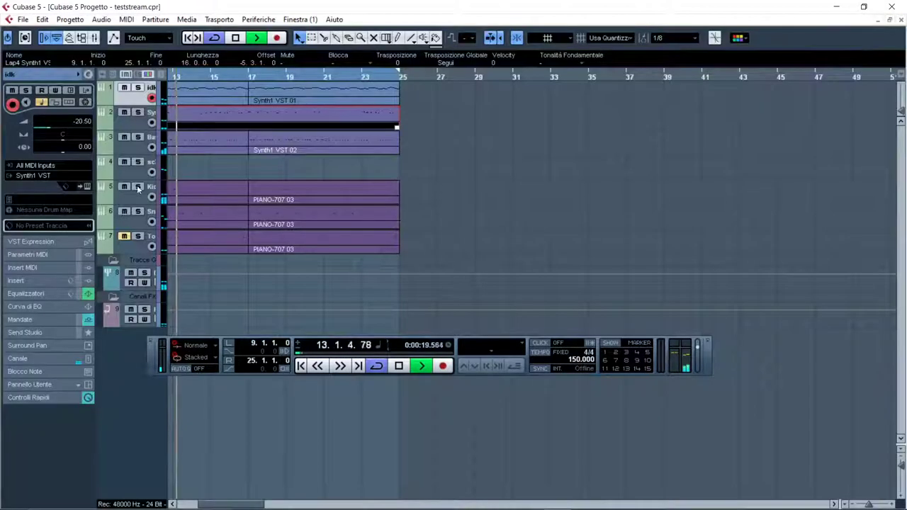
pyautogui.moveTo(243, 504); pyautogui.dragTo(221, 504)
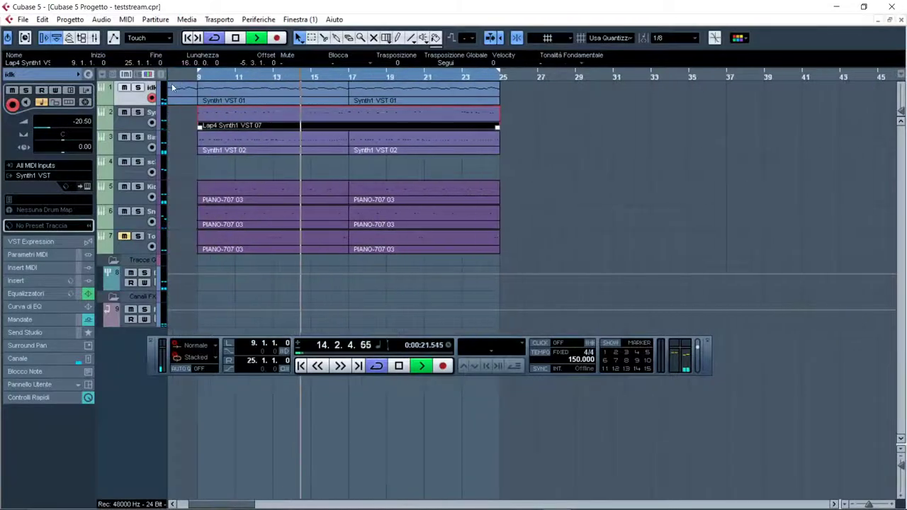
pyautogui.click(152, 74)
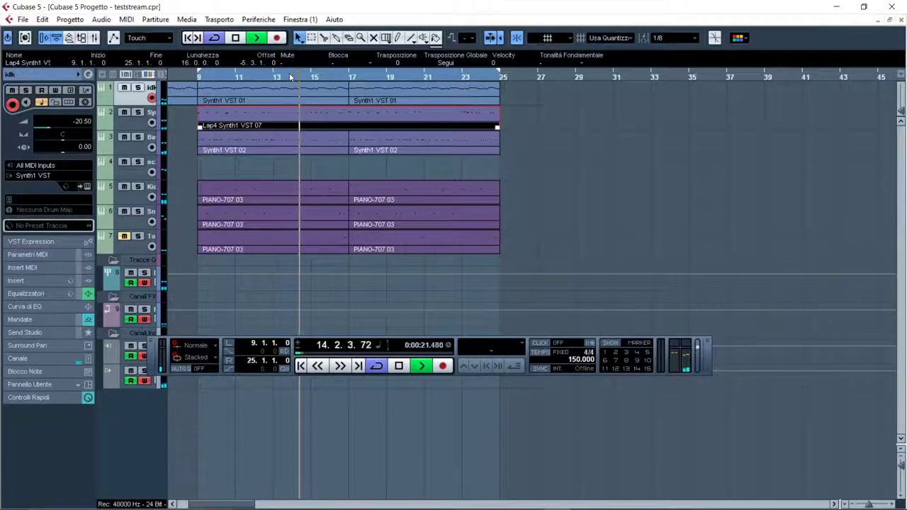
# Solo the Synth1 VST 07 track, widen the track list to show full names, and open the track's Synth1 instrument window.
pyautogui.press('s')
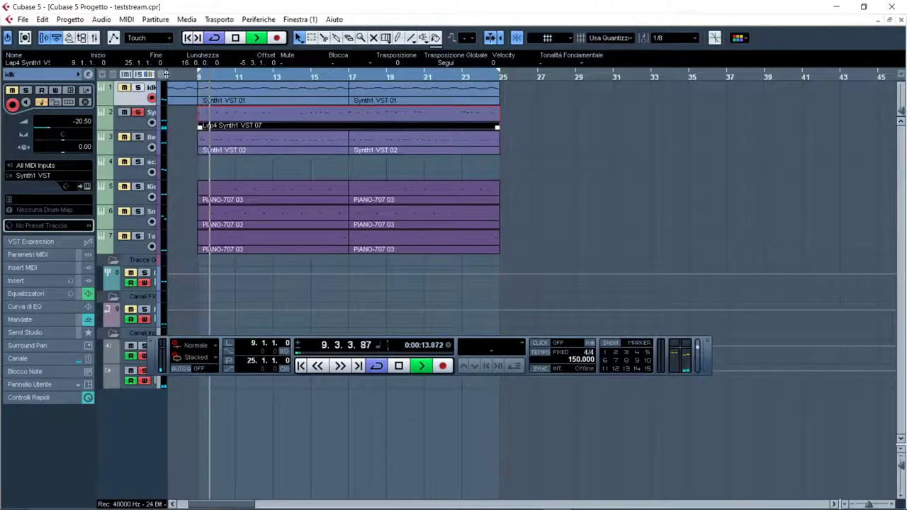
pyautogui.moveTo(165, 73); pyautogui.dragTo(204, 74)
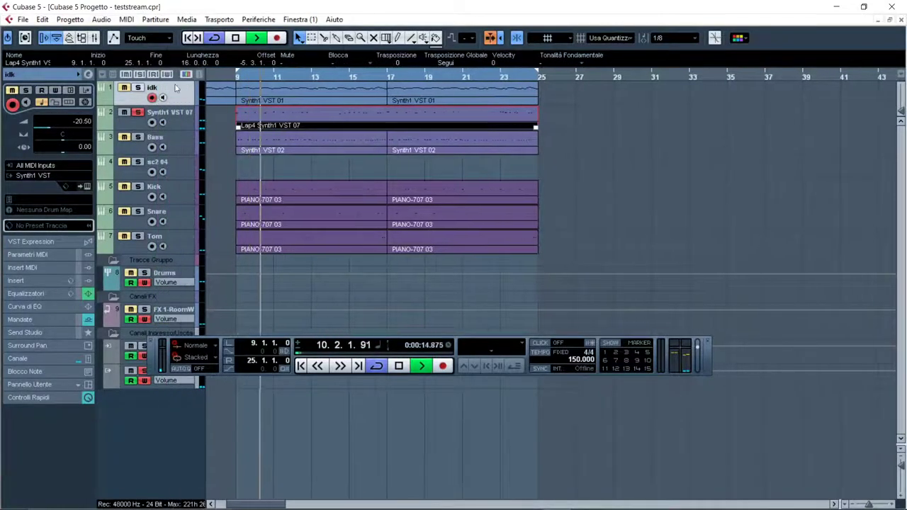
pyautogui.click(168, 121)
pyautogui.click(87, 187)
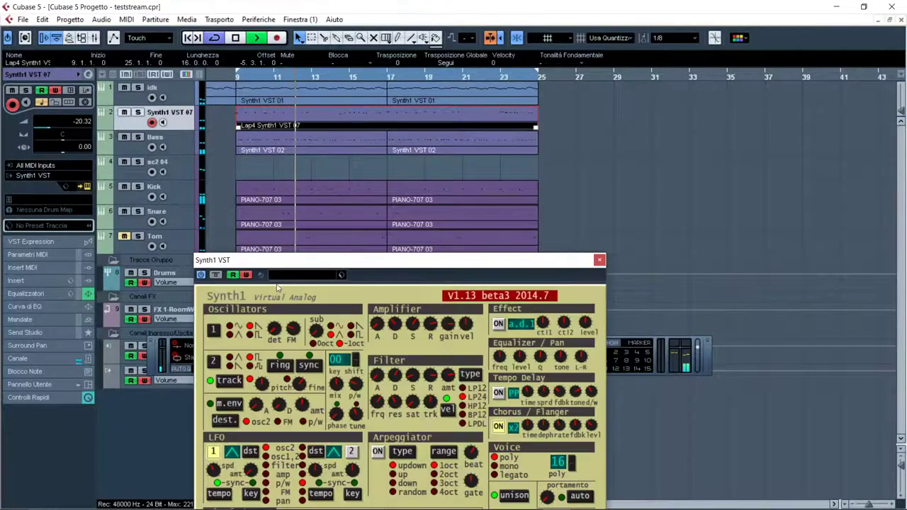
pyautogui.moveTo(294, 265); pyautogui.dragTo(501, 112)
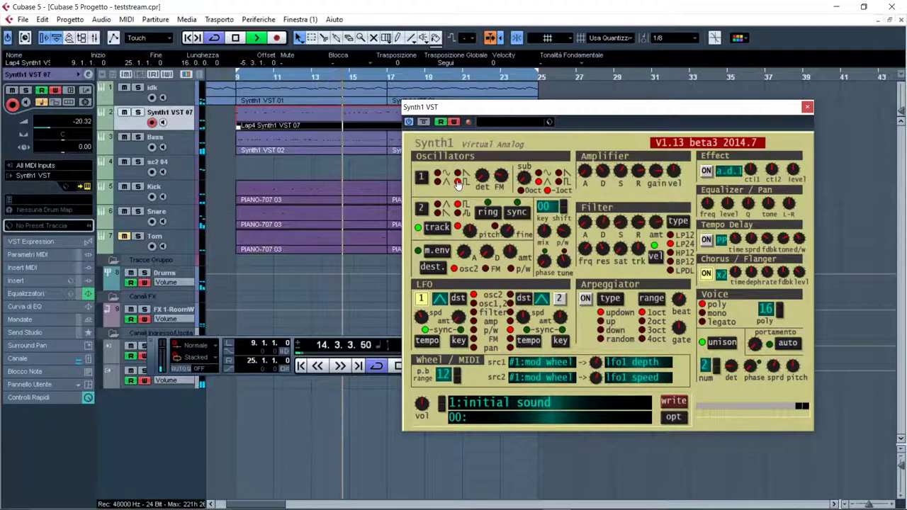
# Try the triangle waveform on Synth1's oscillator 1 and reopen the Lap4 Synth1 VST 07 part in the key editor.
pyautogui.click(438, 183)
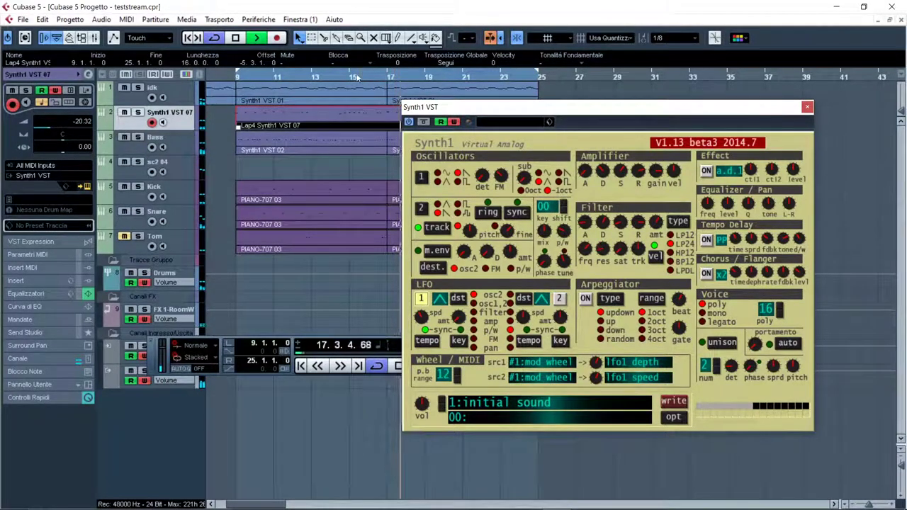
pyautogui.moveTo(496, 106); pyautogui.dragTo(526, 198)
pyautogui.doubleClick(385, 123)
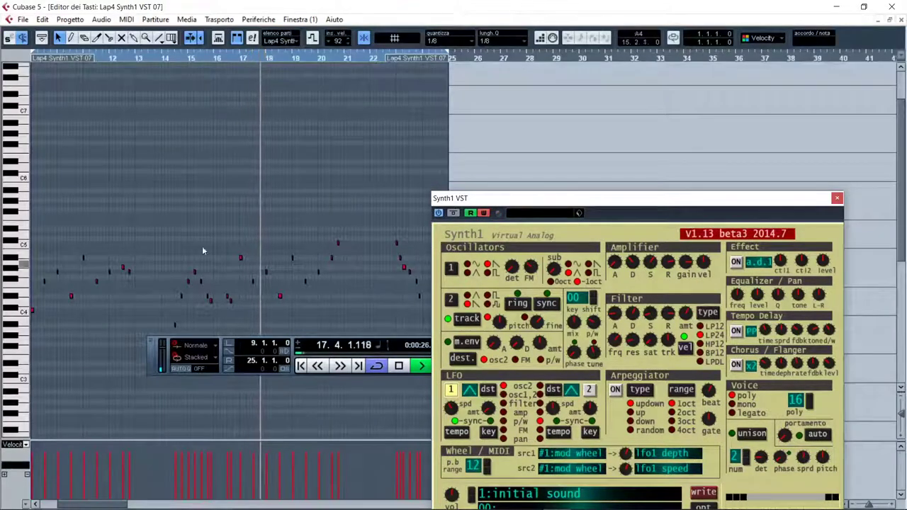
# Play the melody repeatedly across the transition from bar 16 to bar 17 and select the A#4 note at bar 17.
pyautogui.click(236, 60)
pyautogui.press('space')
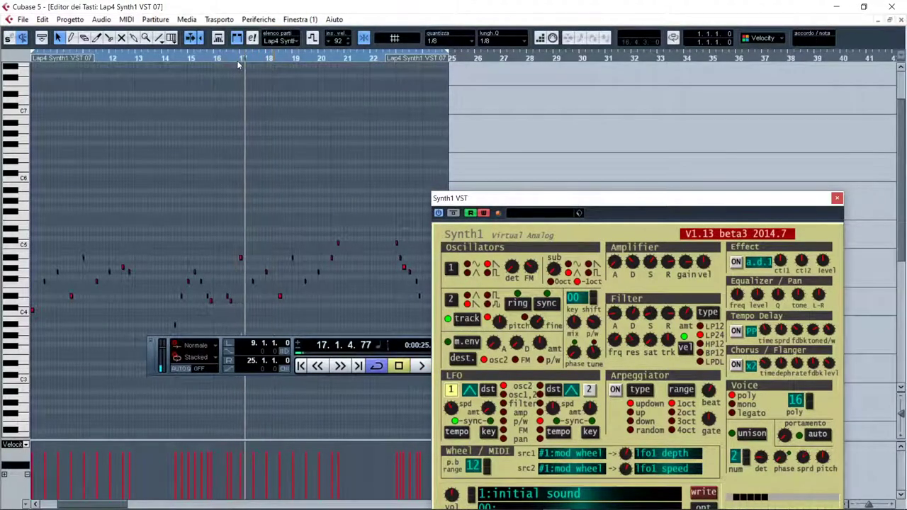
pyautogui.click(237, 60)
pyautogui.press('space')
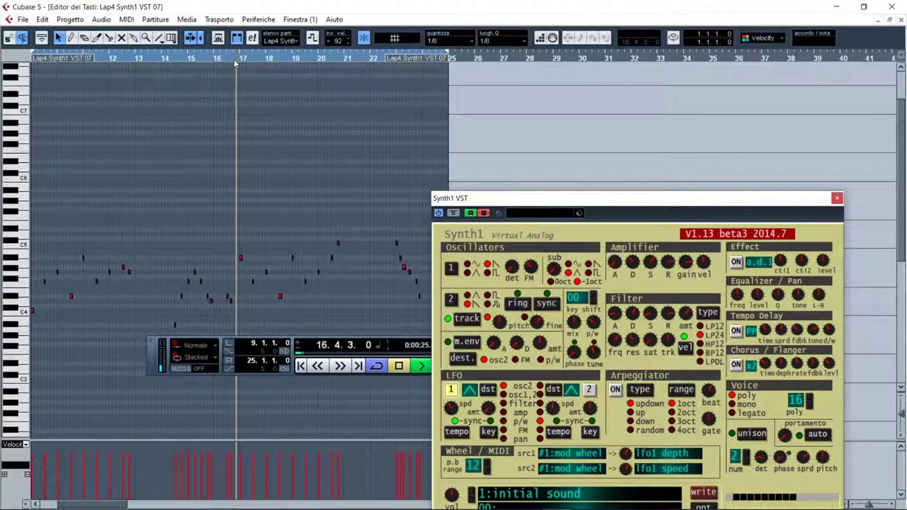
pyautogui.press('space')
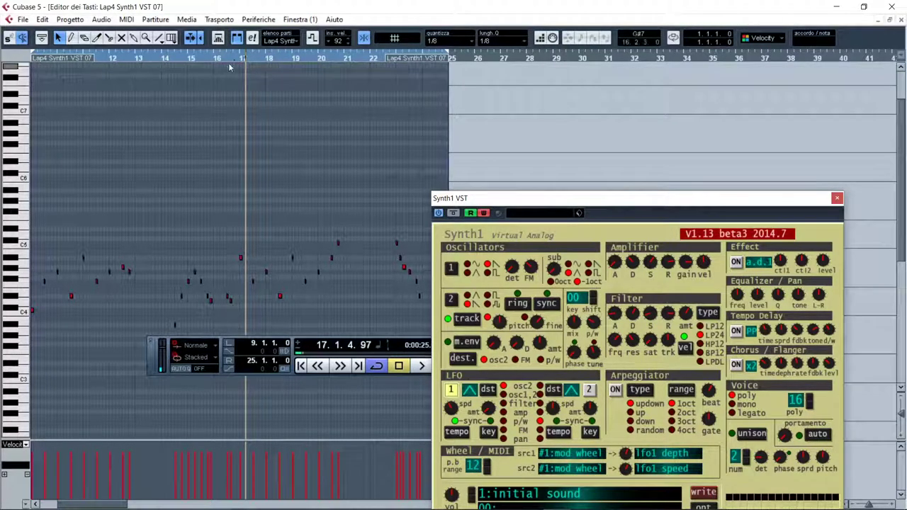
pyautogui.click(235, 61)
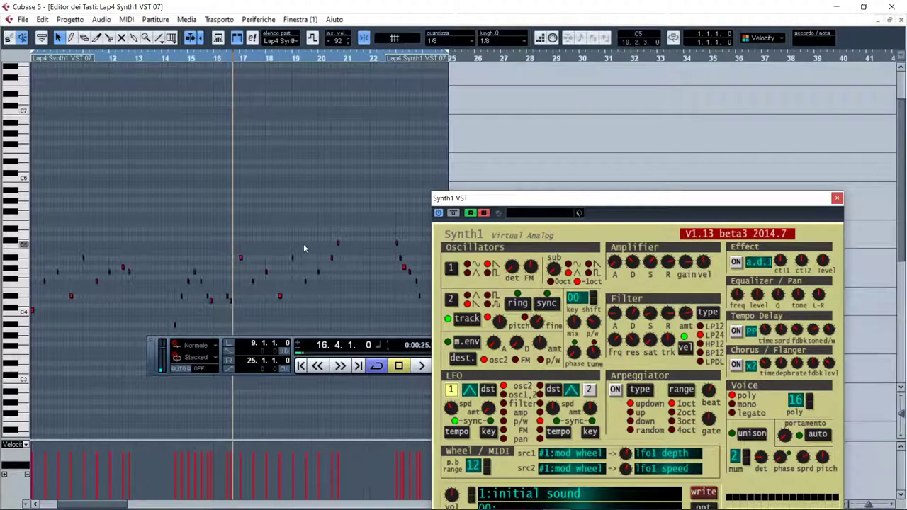
pyautogui.click(241, 258)
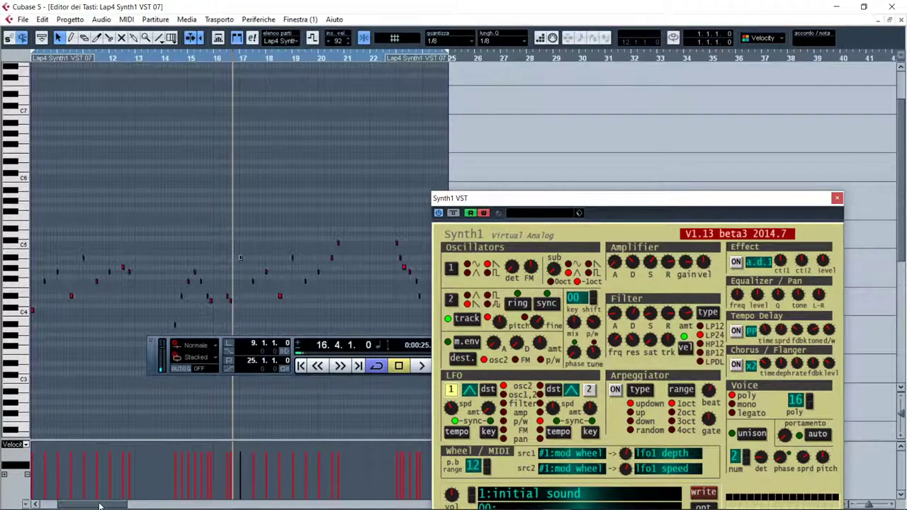
# Close the Synth1 instrument window and return from the key editor to the project window.
pyautogui.moveTo(99, 505); pyautogui.dragTo(97, 506)
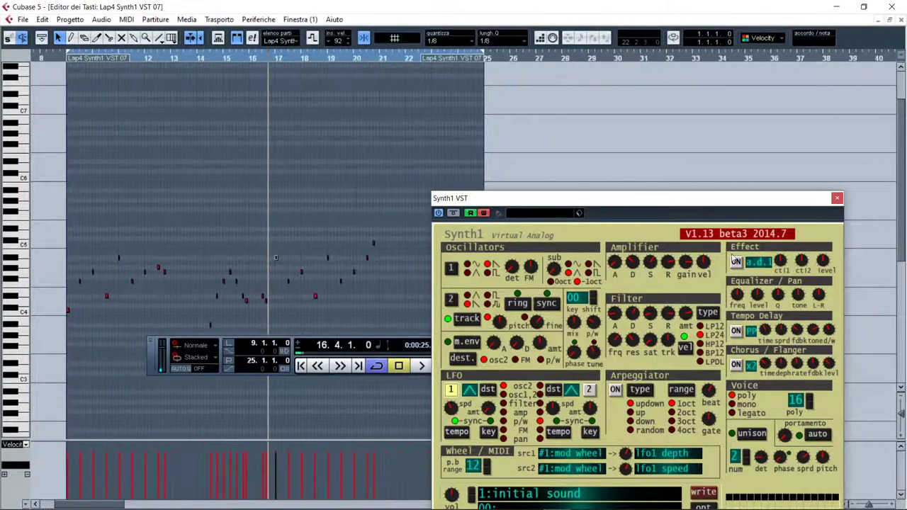
pyautogui.click(836, 198)
pyautogui.click(900, 19)
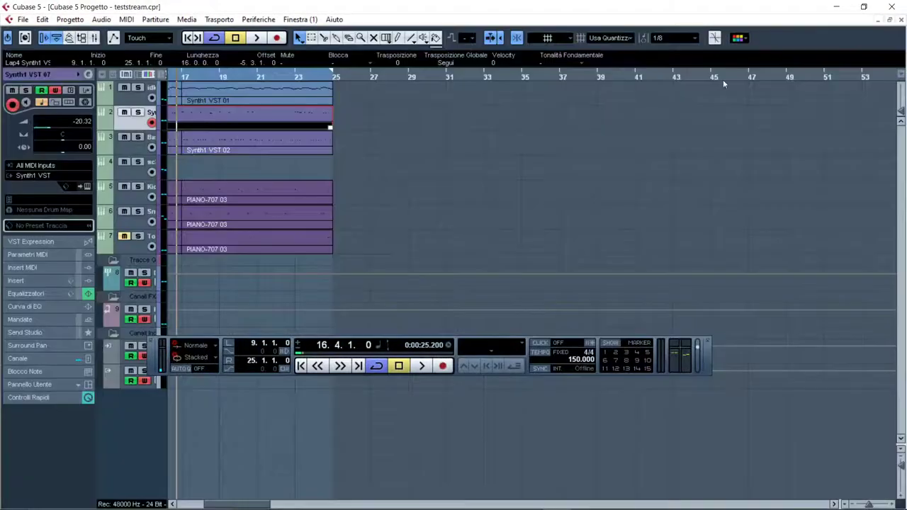
pyautogui.moveTo(378, 90); pyautogui.dragTo(478, 289)
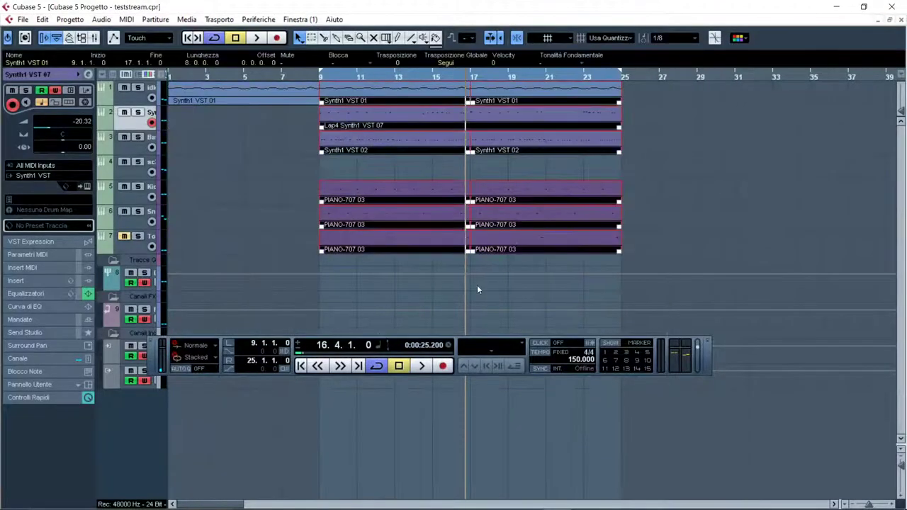
pyautogui.click(621, 80)
pyautogui.click(671, 79)
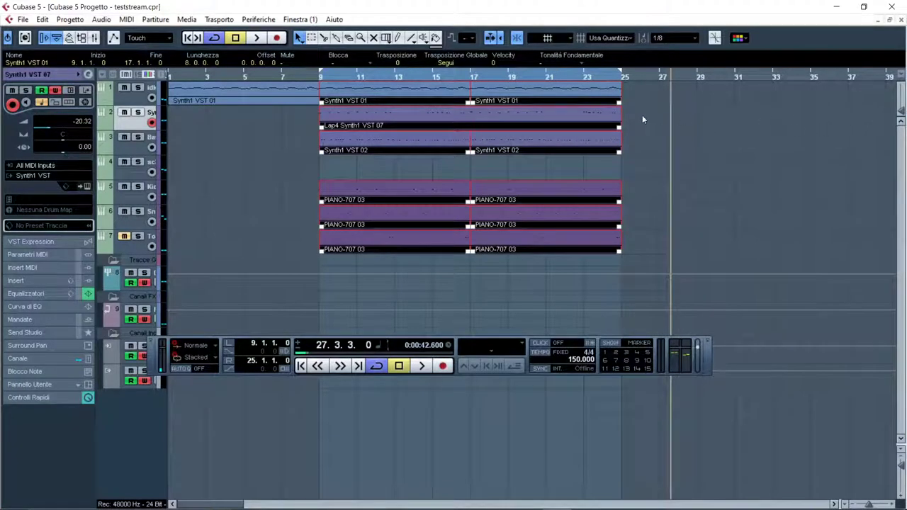
pyautogui.doubleClick(469, 112)
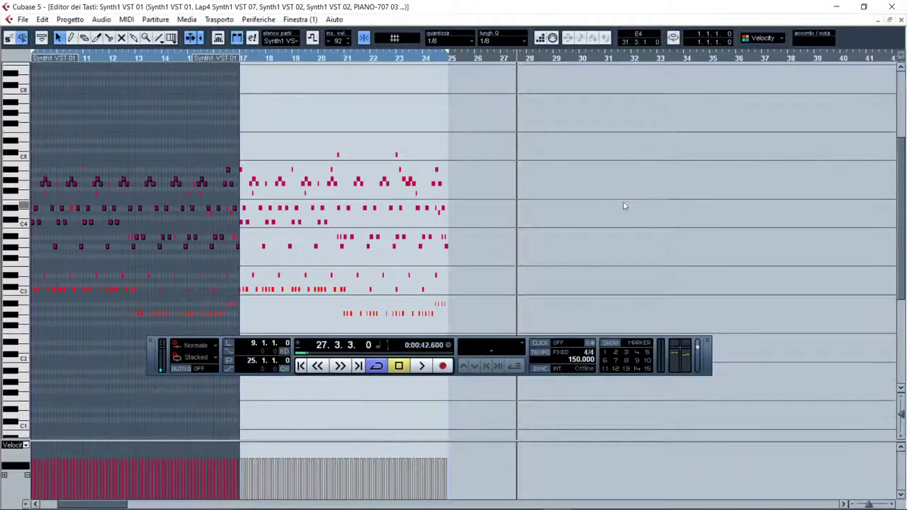
pyautogui.click(898, 23)
pyautogui.click(570, 144)
# Open only the Lap4 Synth1 VST 07 part in the key editor and move the A#4 note at bar 17 to 17.2.1.
pyautogui.doubleClick(470, 112)
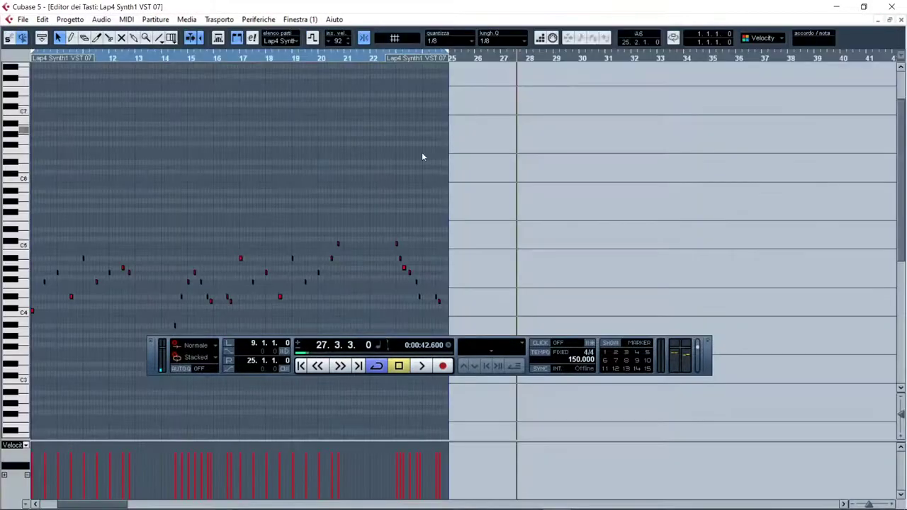
pyautogui.moveTo(237, 229); pyautogui.dragTo(249, 270)
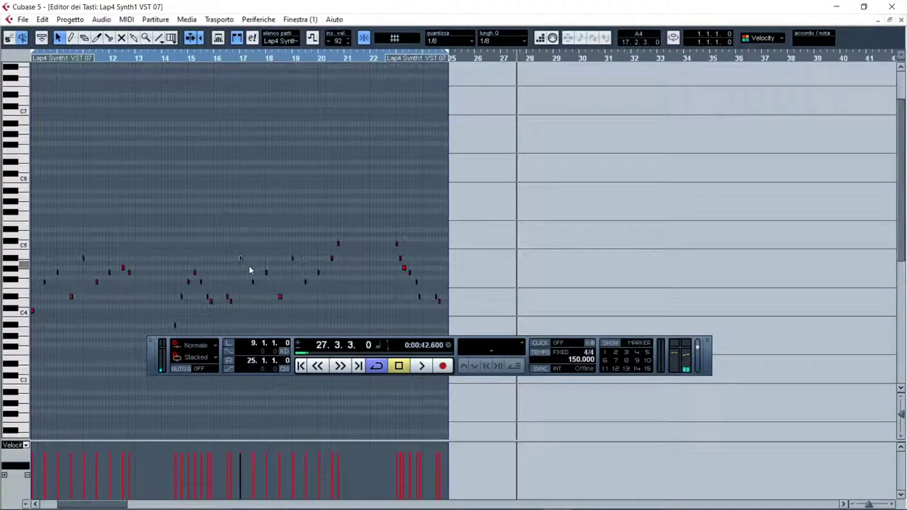
pyautogui.hscroll(3, 248, 259)
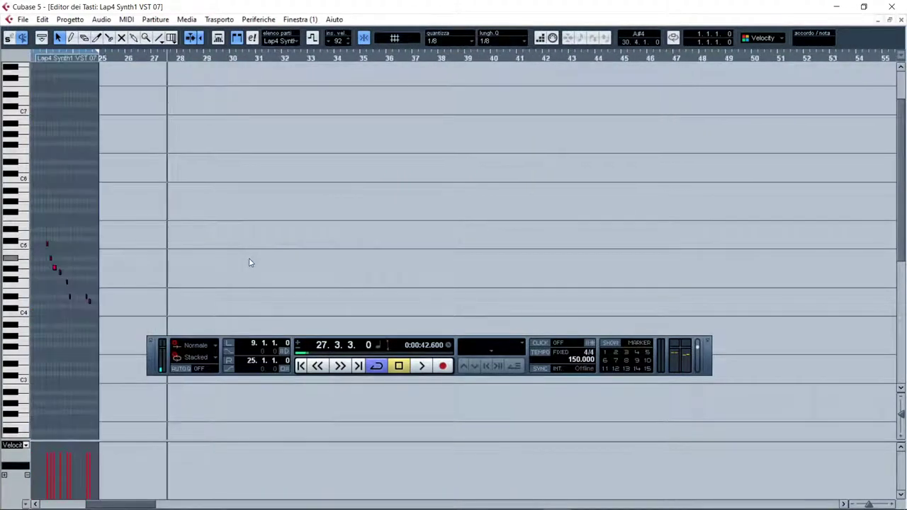
pyautogui.hscroll(-5, 249, 261)
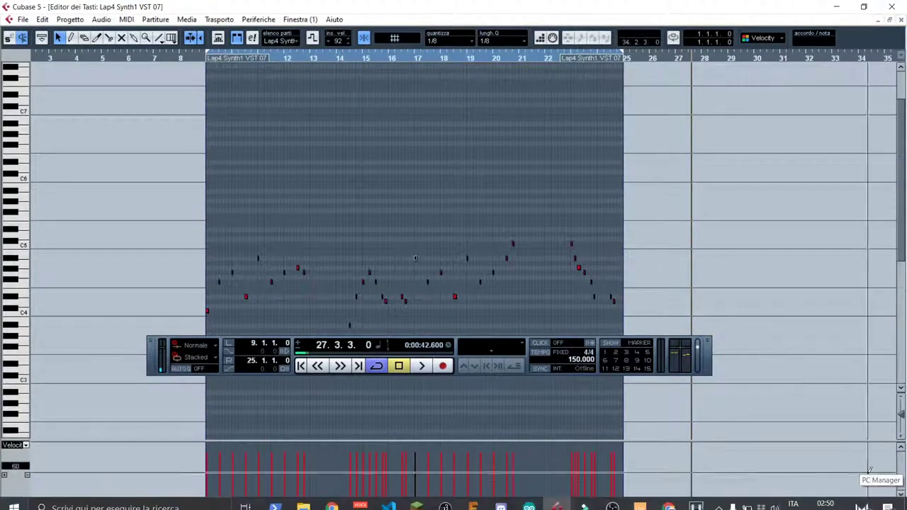
pyautogui.moveTo(868, 503); pyautogui.dragTo(874, 506)
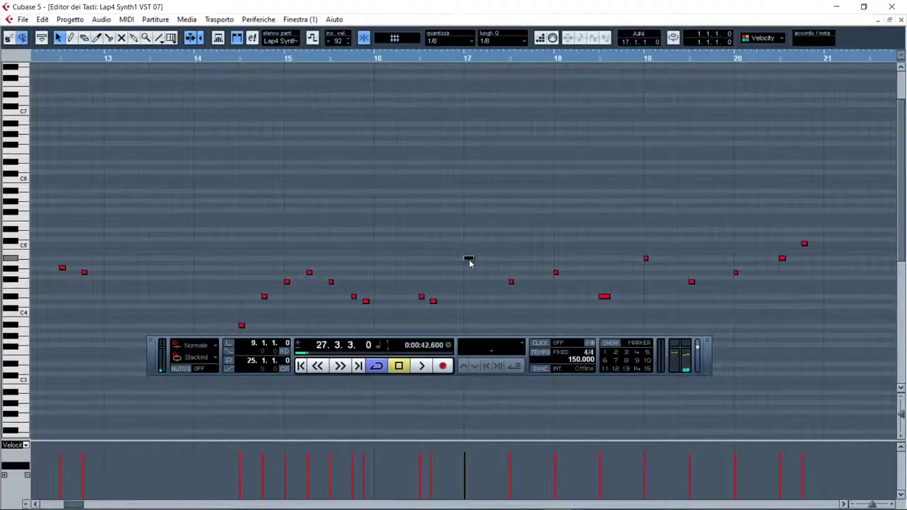
pyautogui.moveTo(469, 260); pyautogui.dragTo(492, 260)
# Play the melody from the end of bar 15 into bar 17 to check the moved note.
pyautogui.click(364, 60)
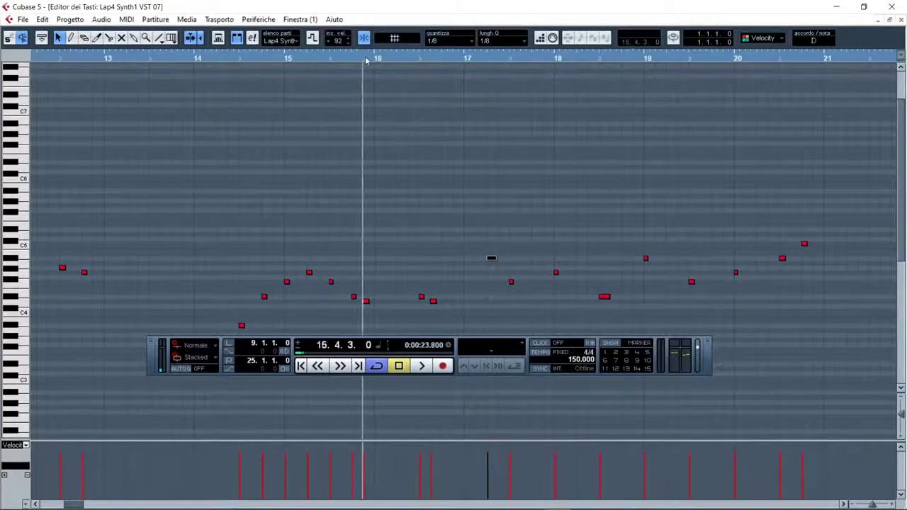
pyautogui.press('space')
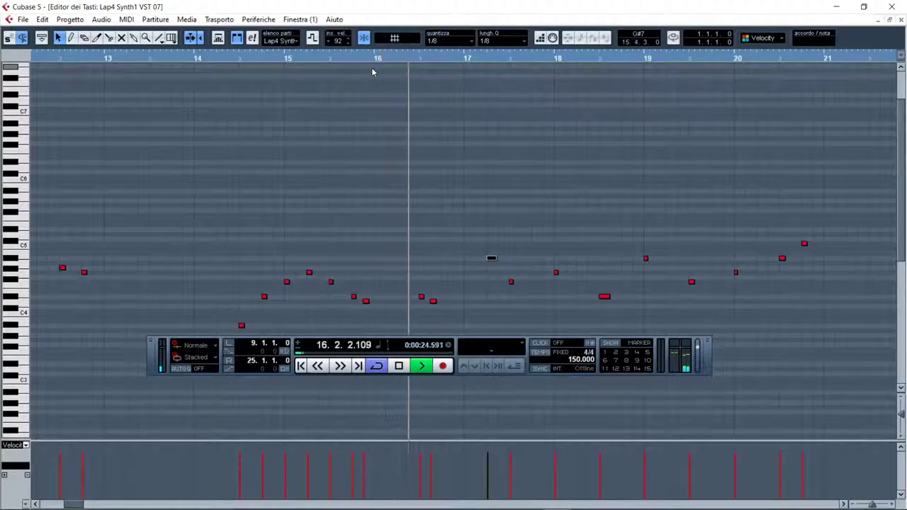
pyautogui.press('space')
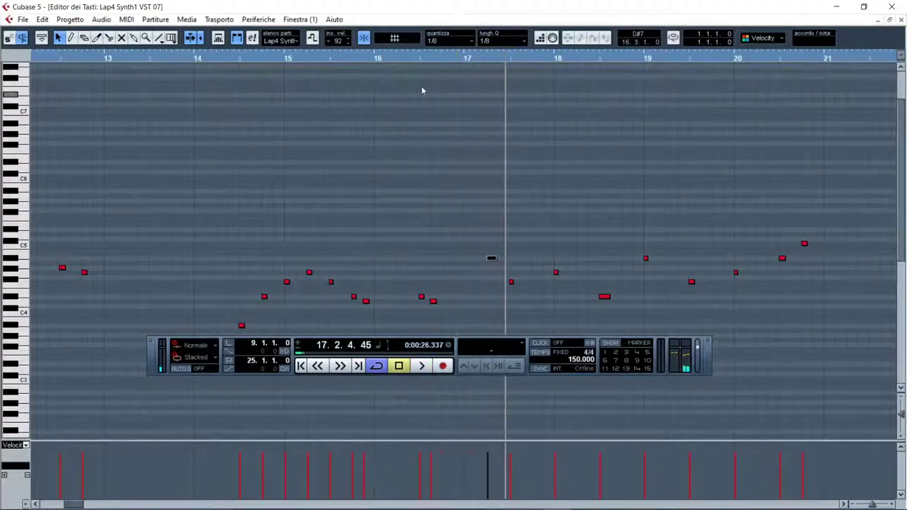
# Audition pitches on the virtual keyboard, draw a G4 note at 17.1.1, and play back from the middle of bar 15.
pyautogui.click(71, 38)
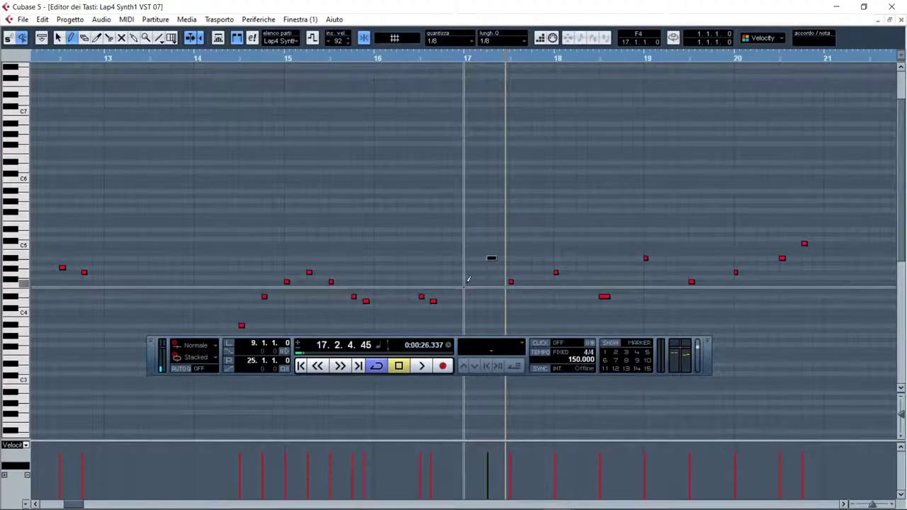
pyautogui.press('t')
pyautogui.hotkey('alt', 'k')
pyautogui.press('t')
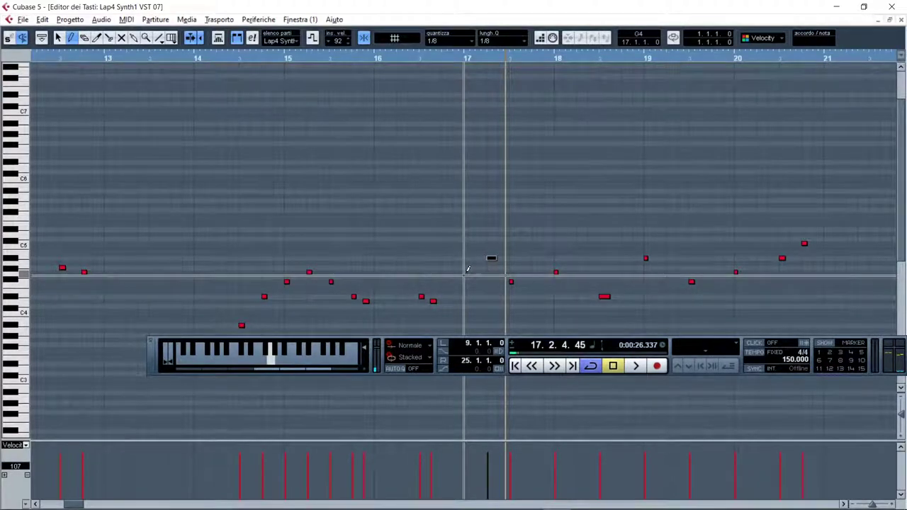
pyautogui.click(468, 272)
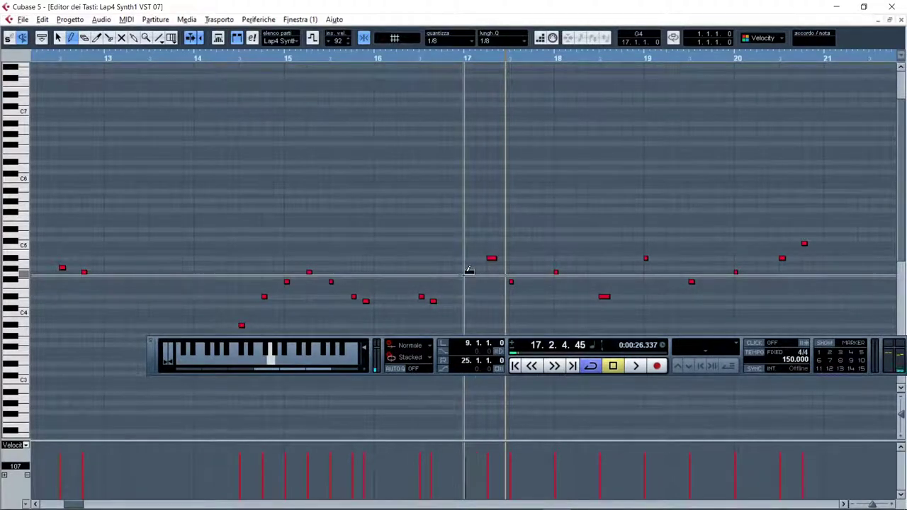
pyautogui.click(337, 55)
pyautogui.press('space')
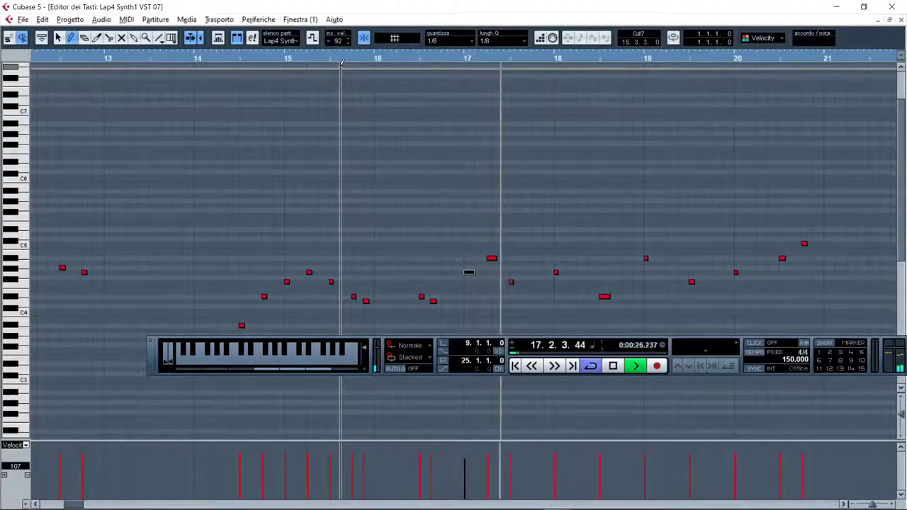
pyautogui.press('space')
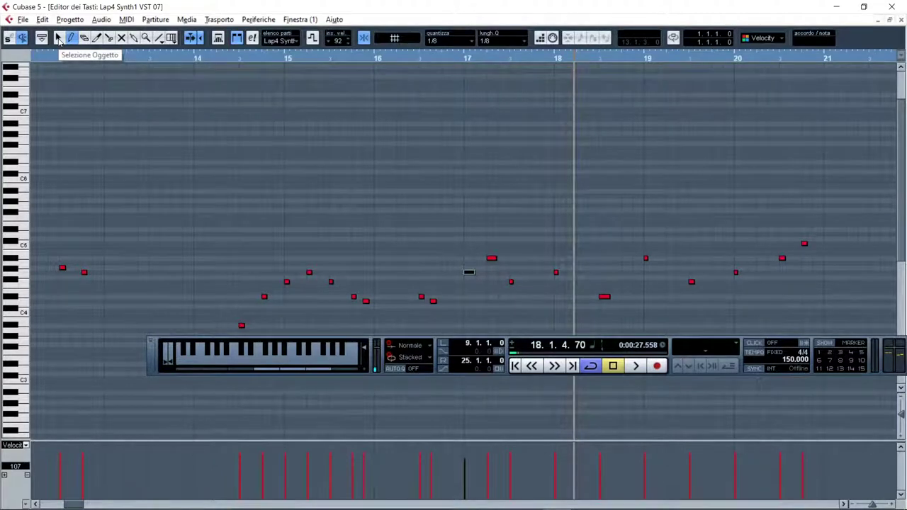
# Draw a connecting note at 17.1.3 between the G4 and A#4 notes, set it to G#4, and hide the virtual keyboard.
pyautogui.click(477, 259)
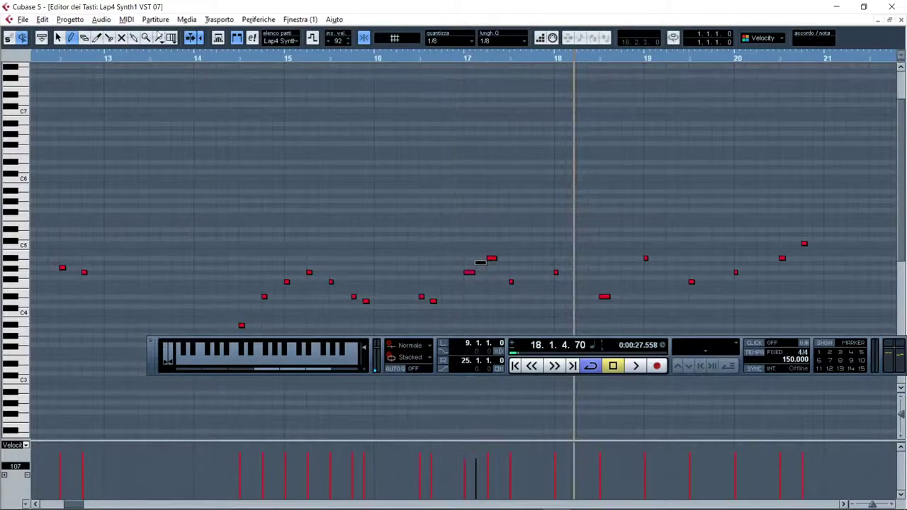
pyautogui.click(59, 38)
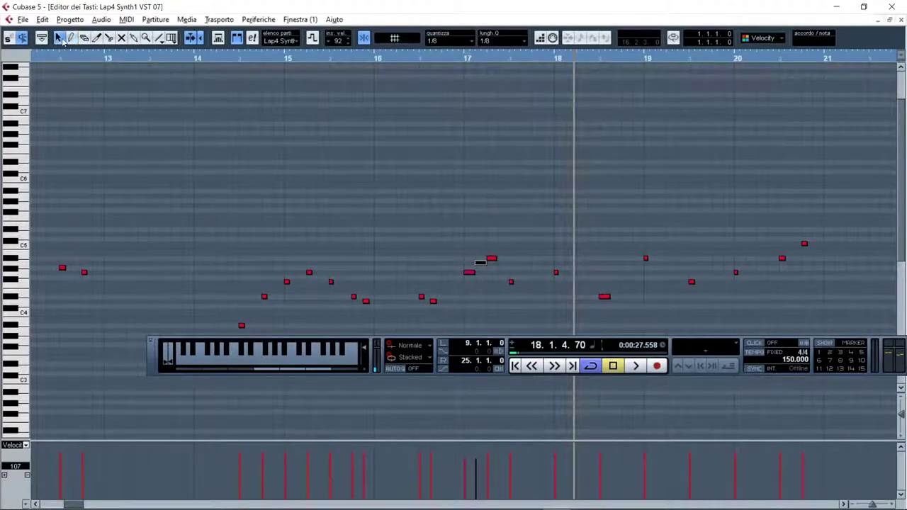
pyautogui.click(480, 271)
pyautogui.click(480, 265)
pyautogui.hotkey('alt', 'k')
pyautogui.moveTo(480, 268); pyautogui.dragTo(481, 266)
# Play the melody from bar 16 through bar 17 twice to check the new ascending notes.
pyautogui.click(410, 61)
pyautogui.press('space')
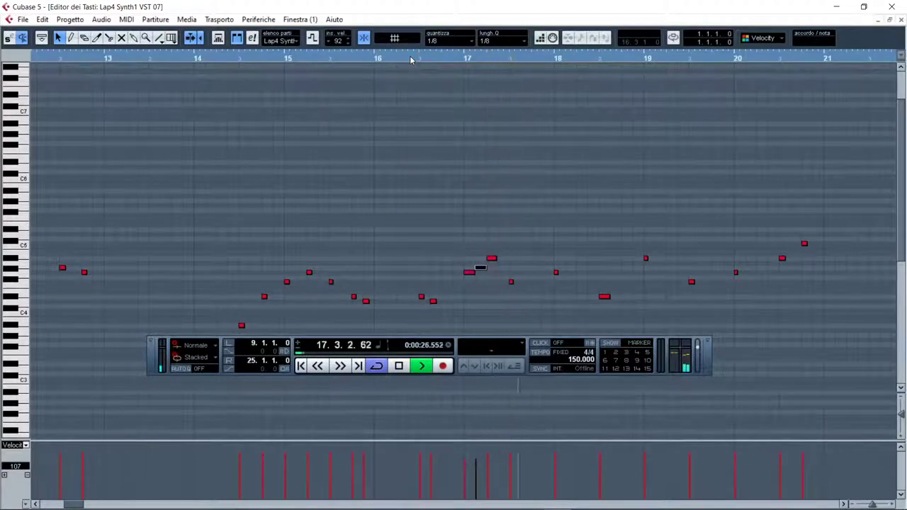
pyautogui.press('space')
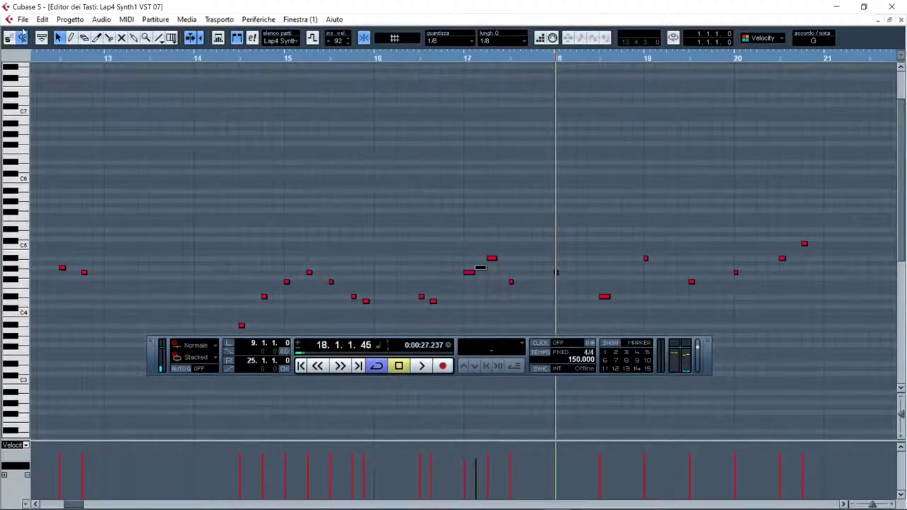
pyautogui.click(71, 39)
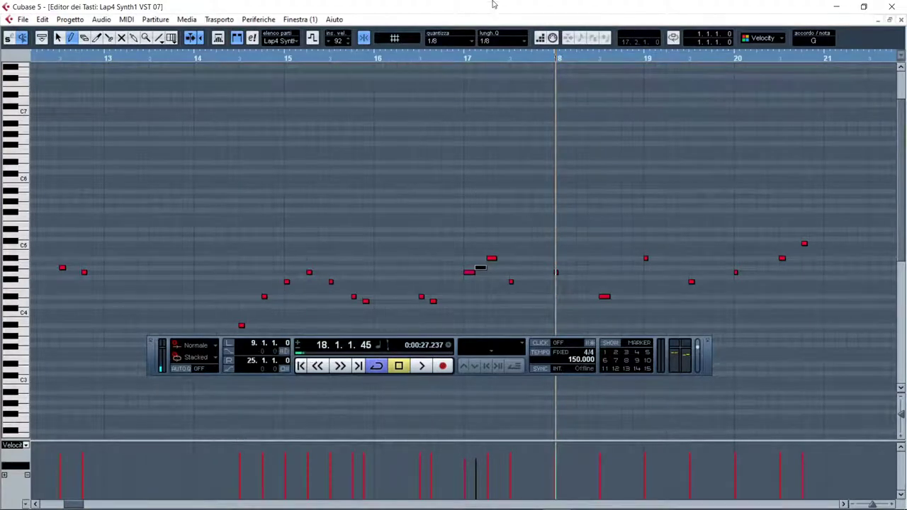
pyautogui.click(377, 60)
pyautogui.press('space')
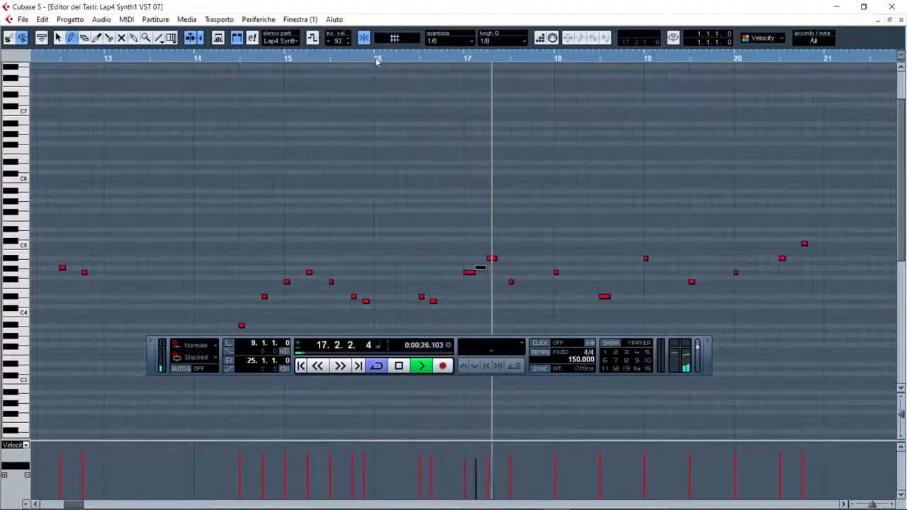
pyautogui.press('space')
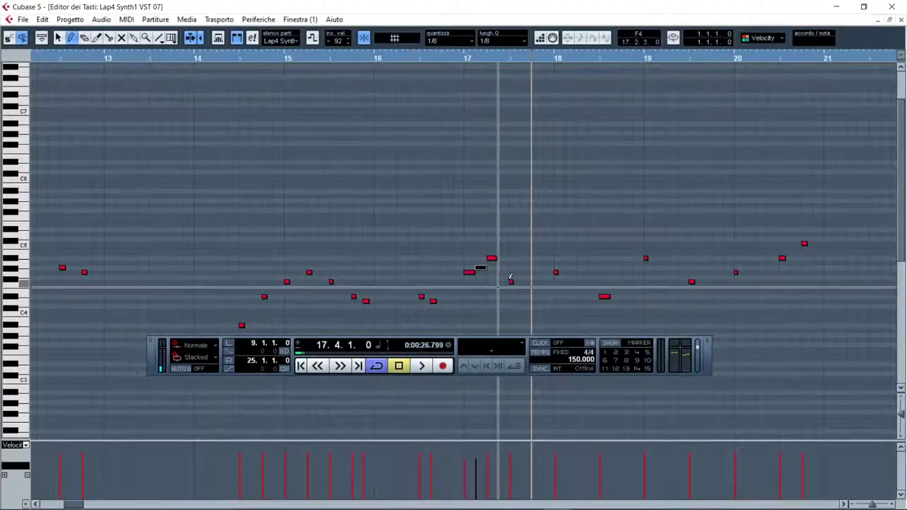
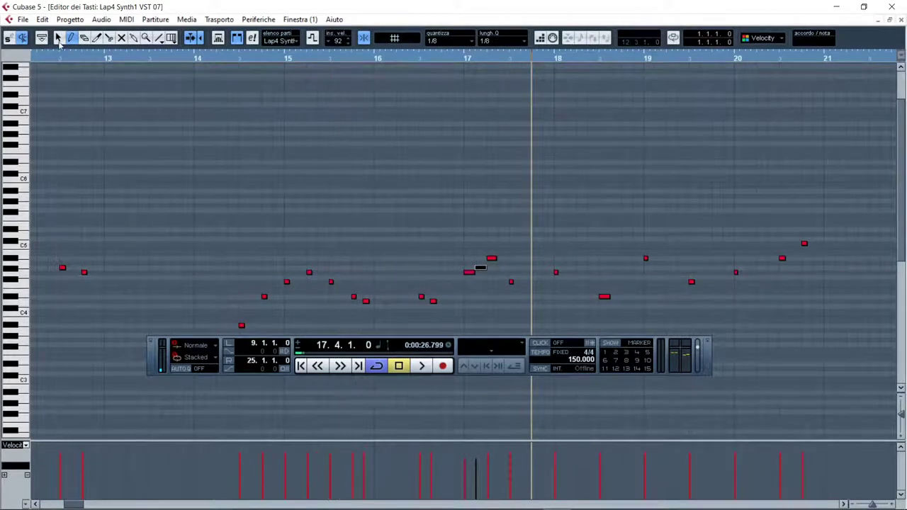
# Audition the notes of bar 17 one by one, ending with the F4 note at 17.3.1 selected.
pyautogui.click(59, 39)
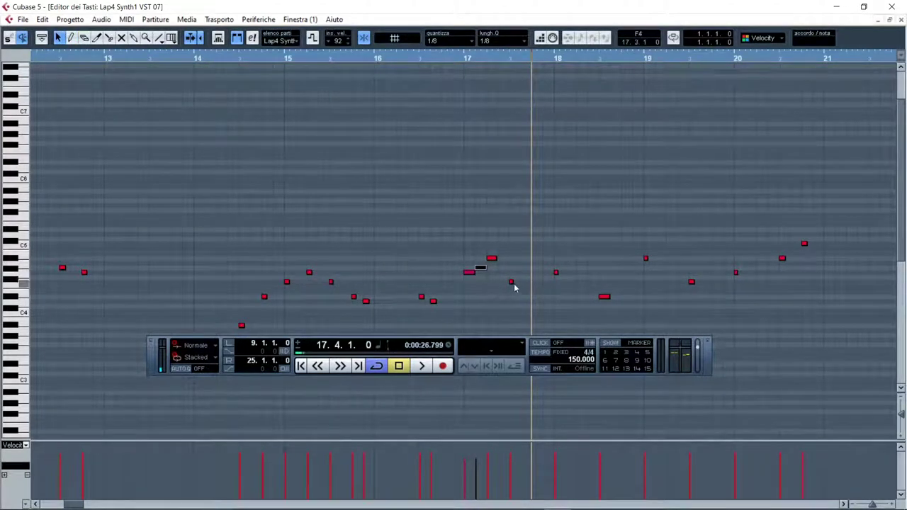
pyautogui.click(511, 282)
pyautogui.click(509, 283)
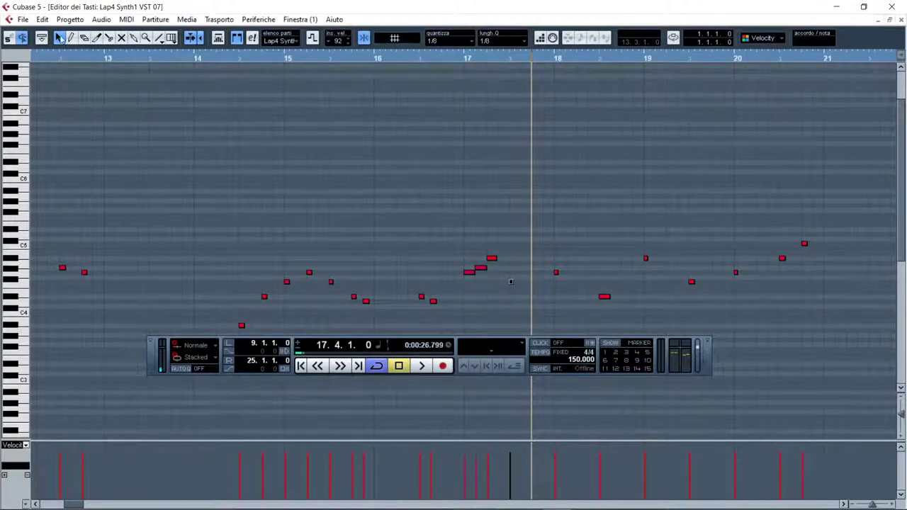
pyautogui.moveTo(462, 249); pyautogui.dragTo(482, 267)
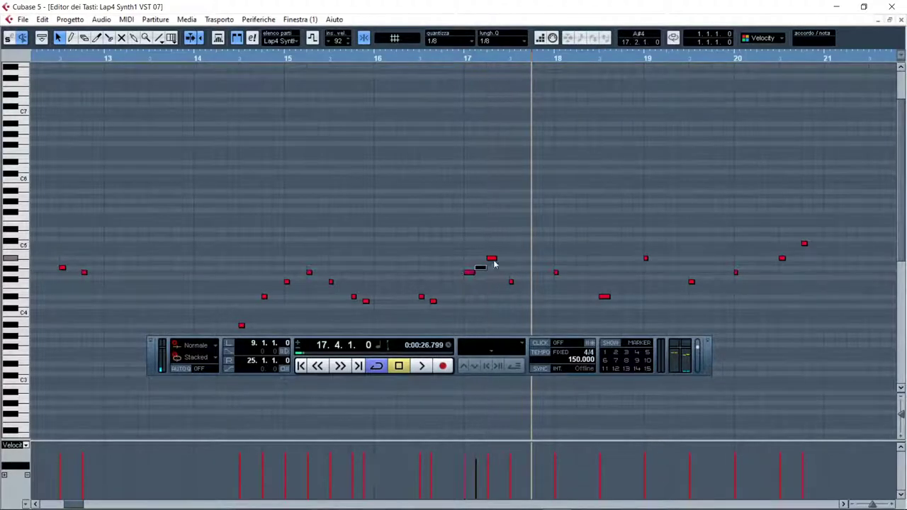
pyautogui.click(491, 259)
pyautogui.click(511, 283)
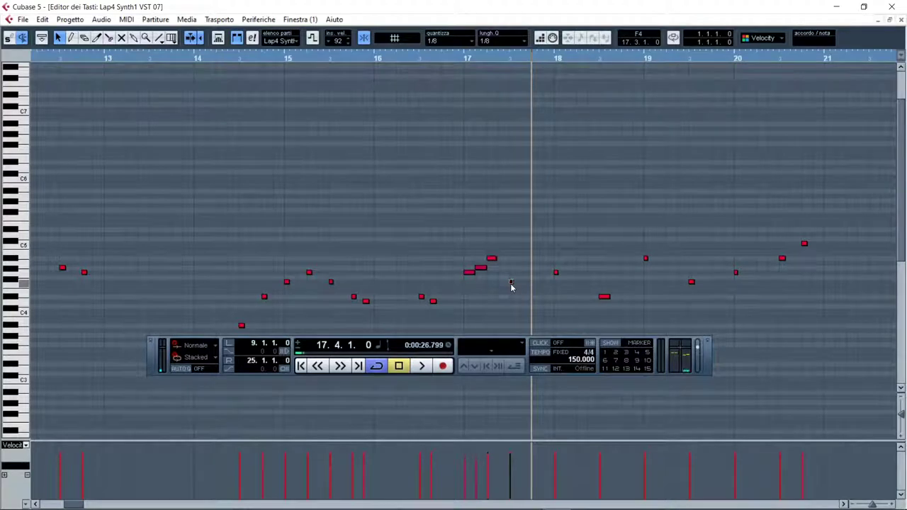
# Lower the note at 17.3.1 to E4 and draw an F4 note at 17.3.3 and a G4 note at 17.4.1.
pyautogui.moveTo(511, 283); pyautogui.dragTo(511, 295)
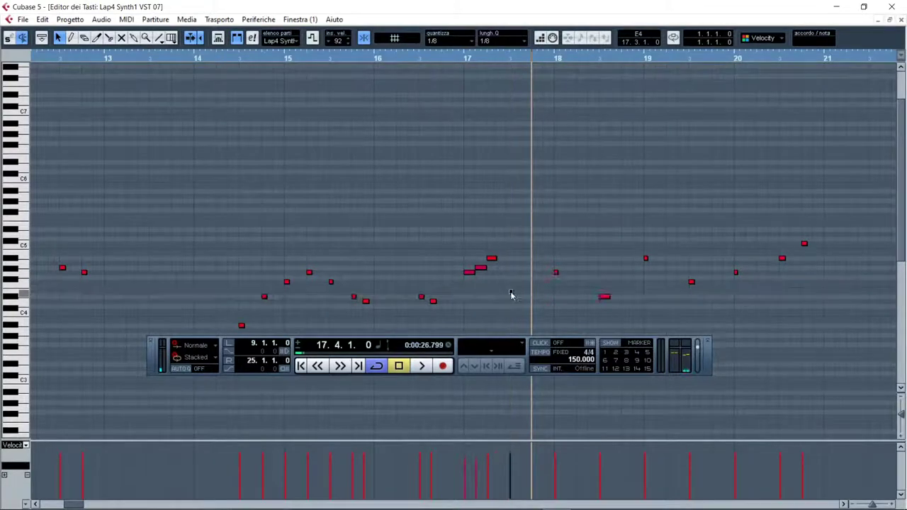
pyautogui.click(522, 283)
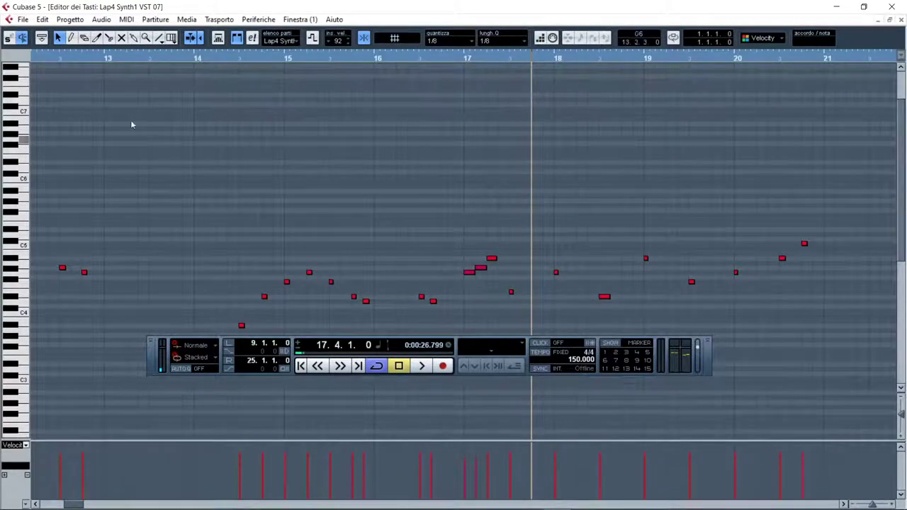
pyautogui.click(71, 38)
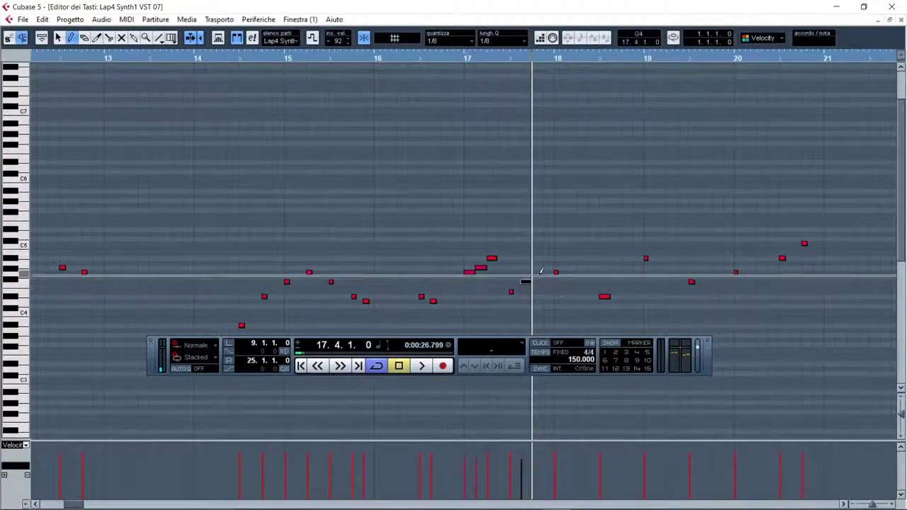
pyautogui.click(533, 272)
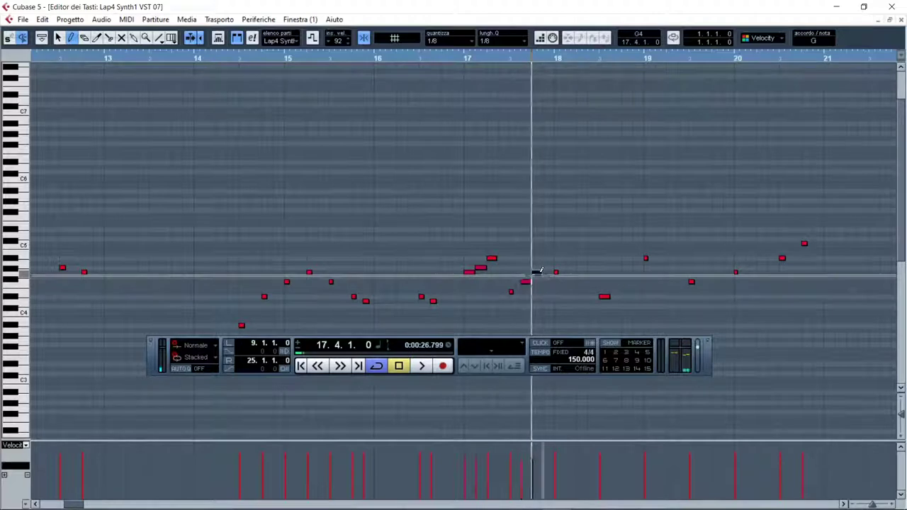
# Play the melody from the middle of bar 16 into bar 18 to check the second ascending run.
pyautogui.click(418, 62)
pyautogui.press('space')
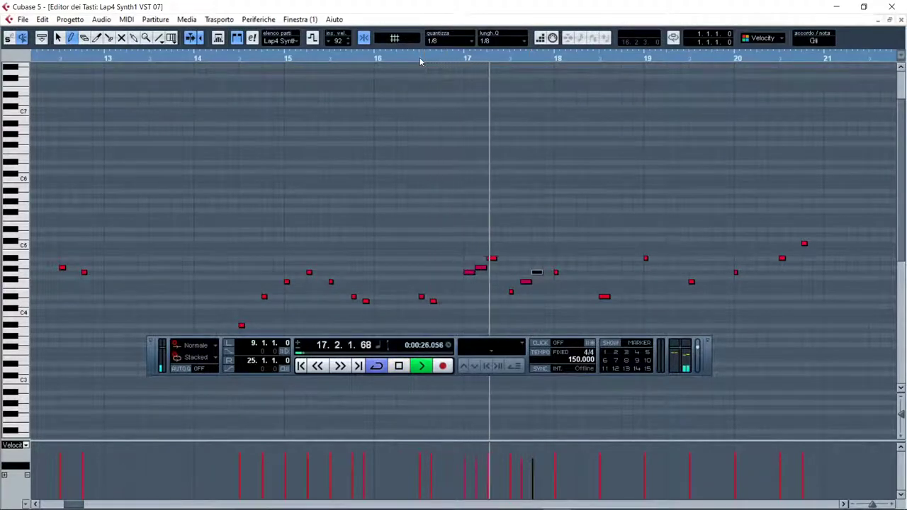
pyautogui.press('space')
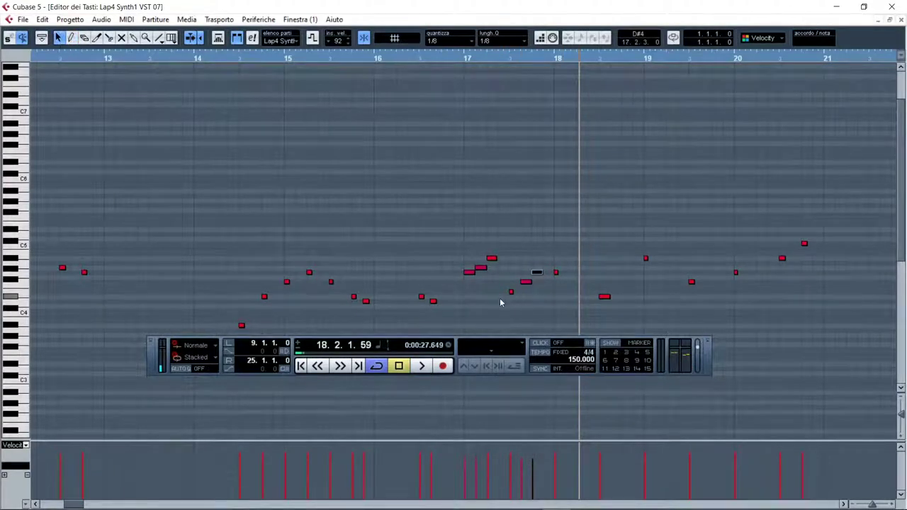
# Lower the note at 17.3.1 to D#4 and play the melody from bar 16.
pyautogui.moveTo(503, 304); pyautogui.dragTo(519, 288)
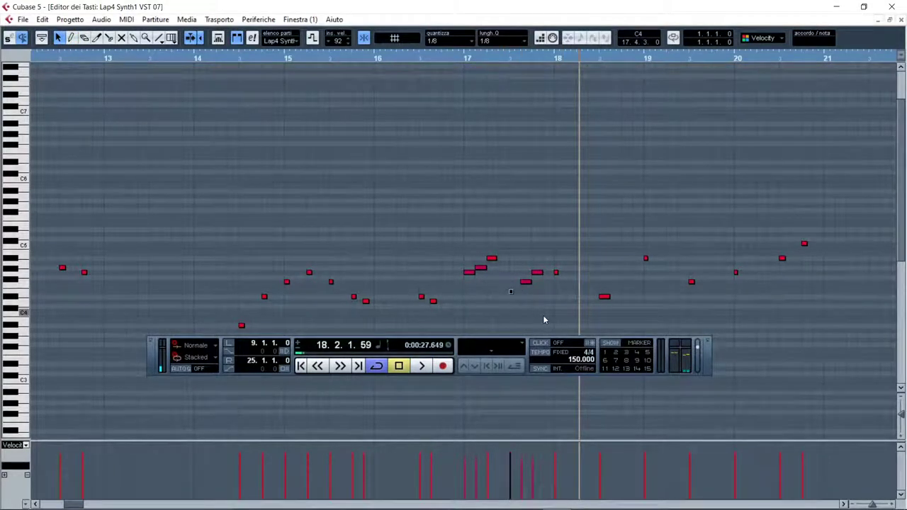
pyautogui.press('Down')
pyautogui.click(406, 67)
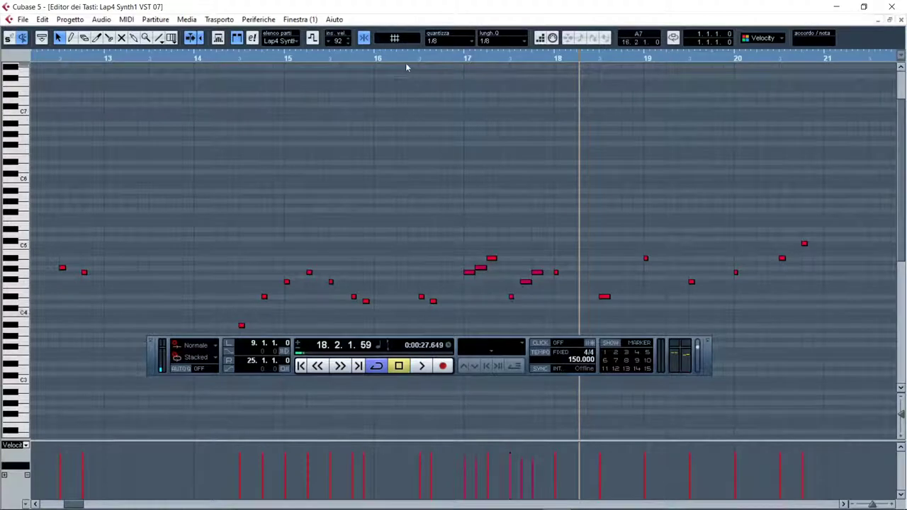
pyautogui.click(398, 59)
pyautogui.press('space')
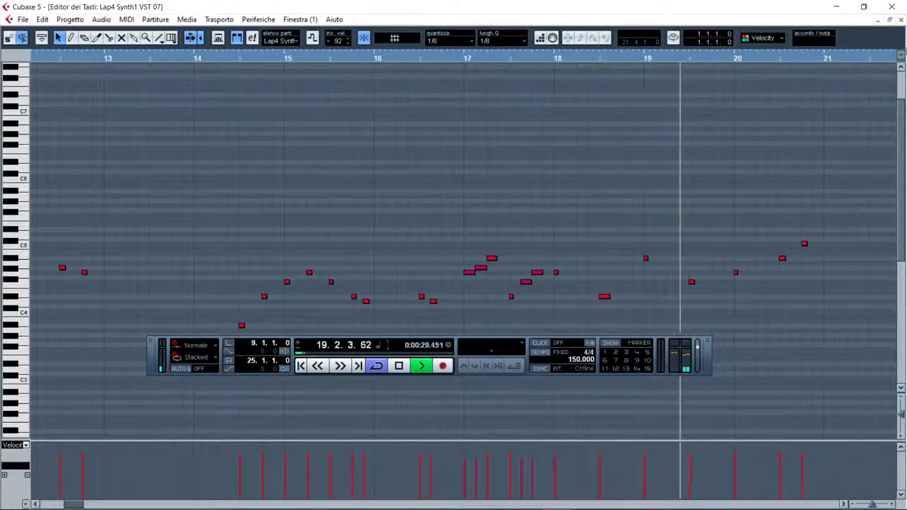
# Close the note editor to return to the project window and widen the track list to show full track names.
pyautogui.press('Return')
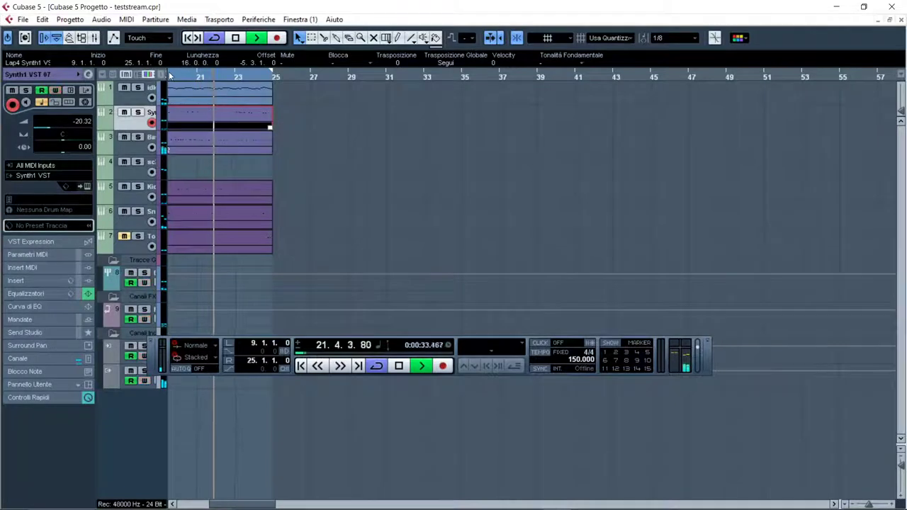
pyautogui.moveTo(167, 78); pyautogui.dragTo(255, 106)
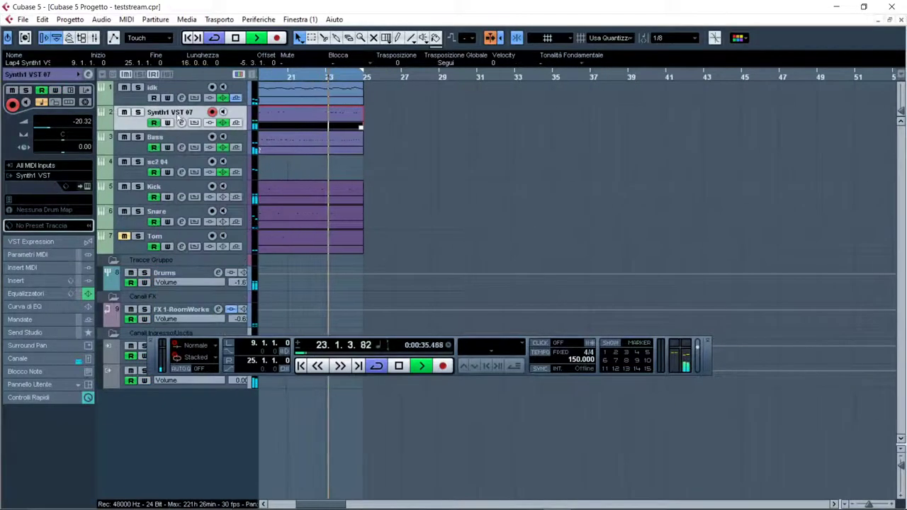
# Open the Synth1 instrument of the selected track to inspect its settings, stop playback, and close the instrument.
pyautogui.click(86, 188)
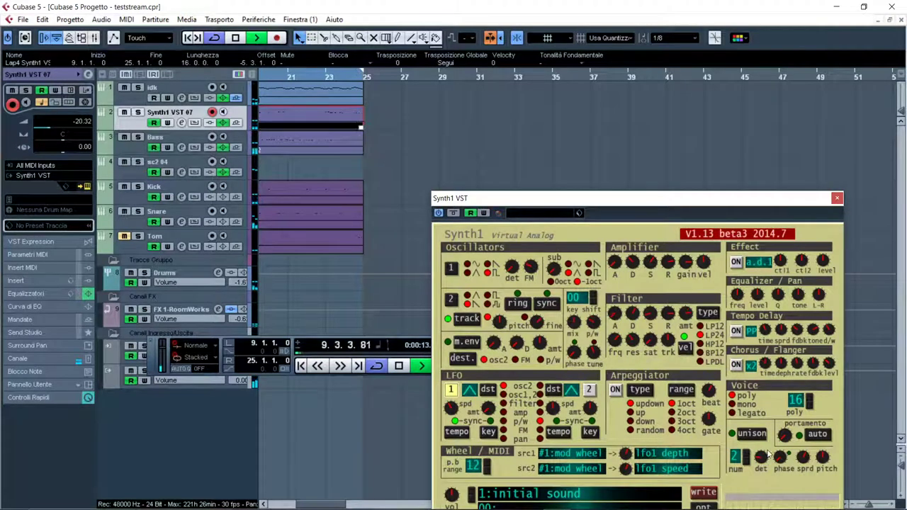
pyautogui.press('space')
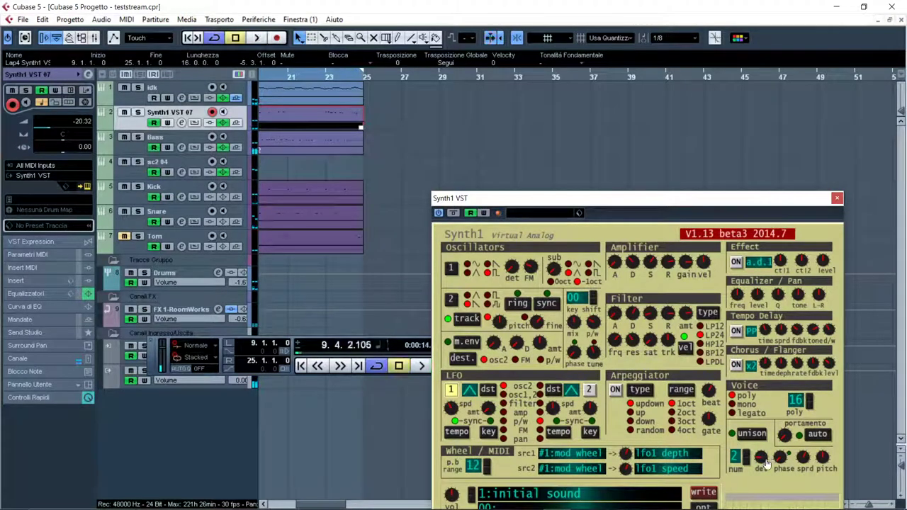
pyautogui.click(837, 199)
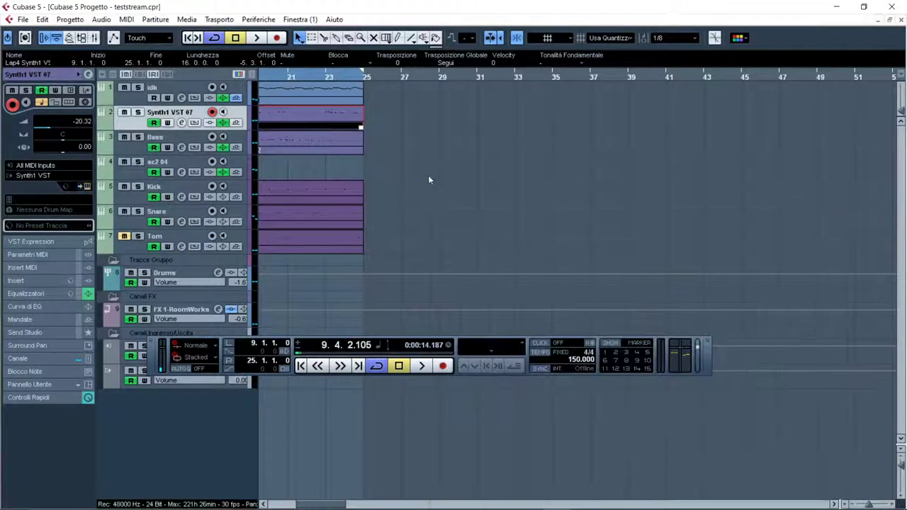
# Show the Synth1 VST 07 track's automation lane and display its osc2 shape automation across bars 9 to 25.
pyautogui.click(103, 125)
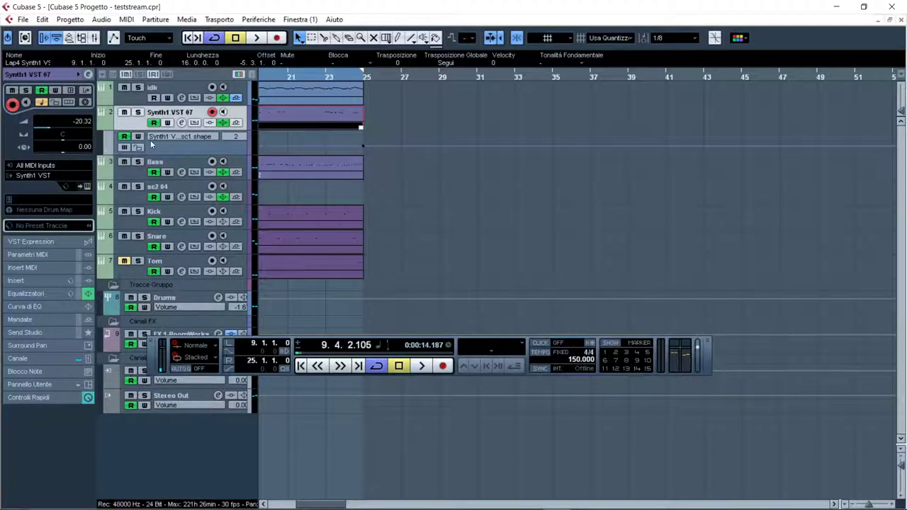
pyautogui.click(174, 137)
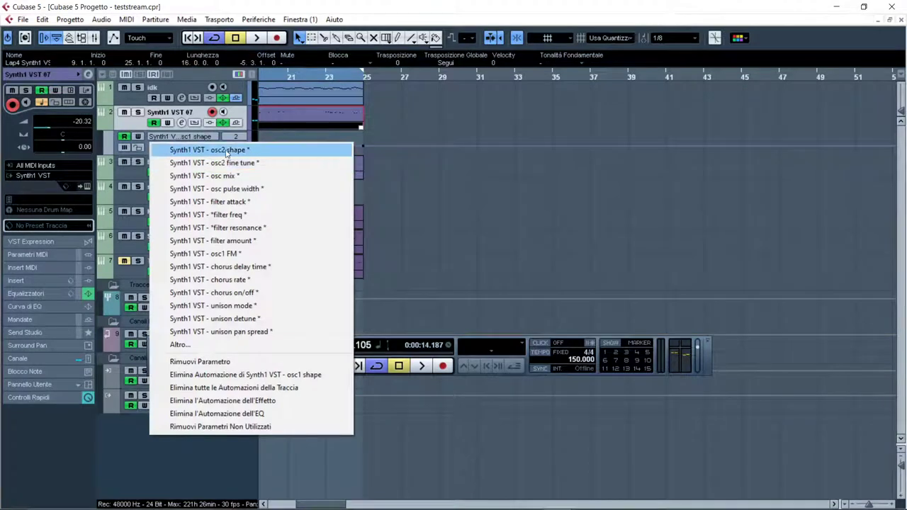
pyautogui.click(226, 150)
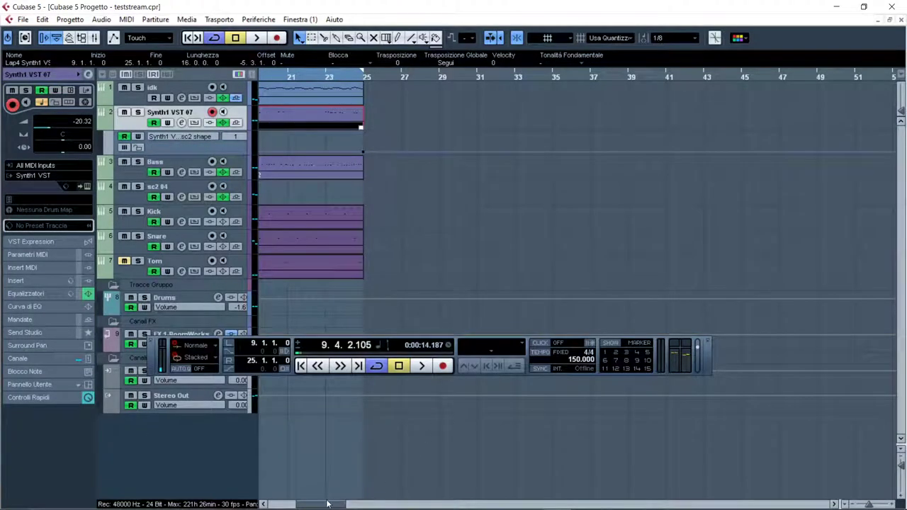
pyautogui.moveTo(327, 503); pyautogui.dragTo(305, 499)
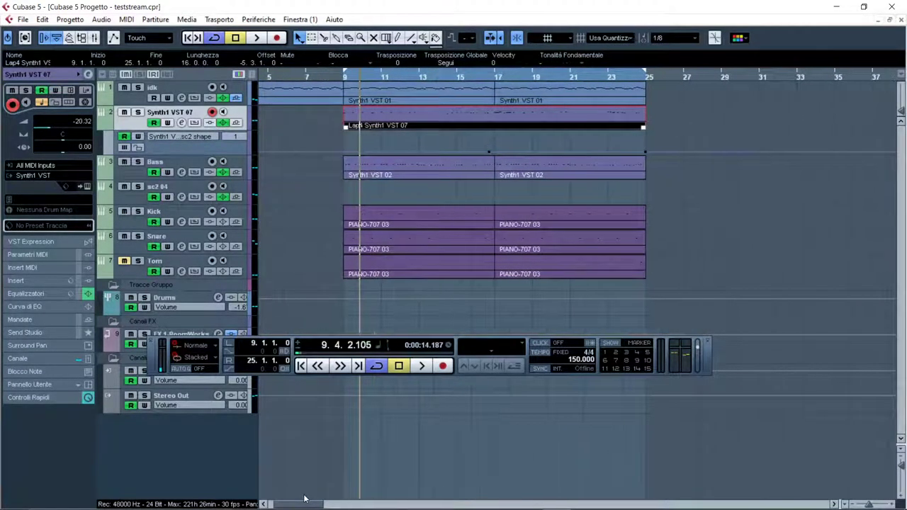
# Turn off automation reading on the Synth1 VST 07 track and switch its automation lane to osc1 shape.
pyautogui.click(154, 123)
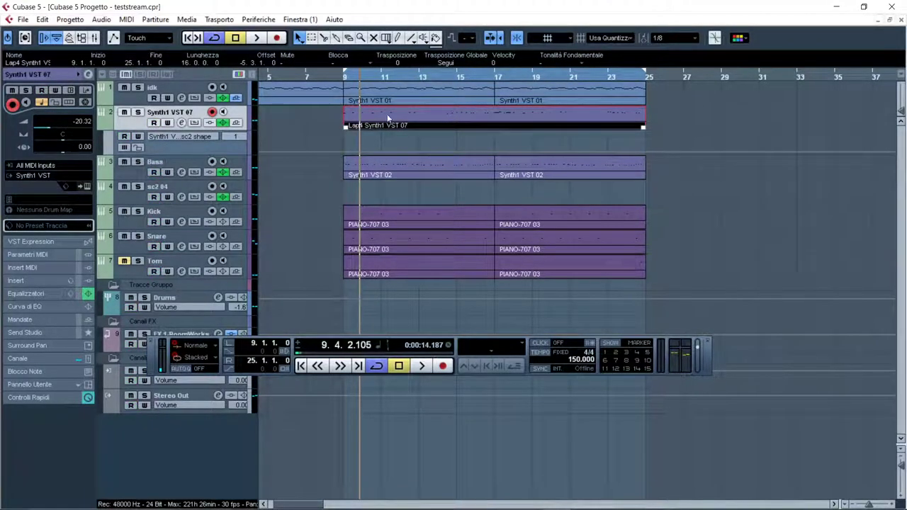
pyautogui.click(164, 136)
pyautogui.click(185, 150)
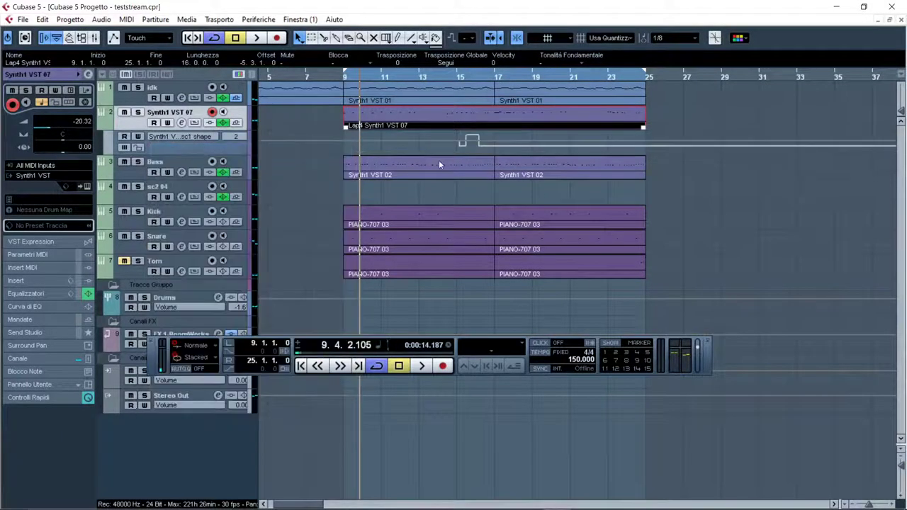
# Collapse and reopen the Synth1 automation lane and turn automation reading back on for the track.
pyautogui.click(427, 142)
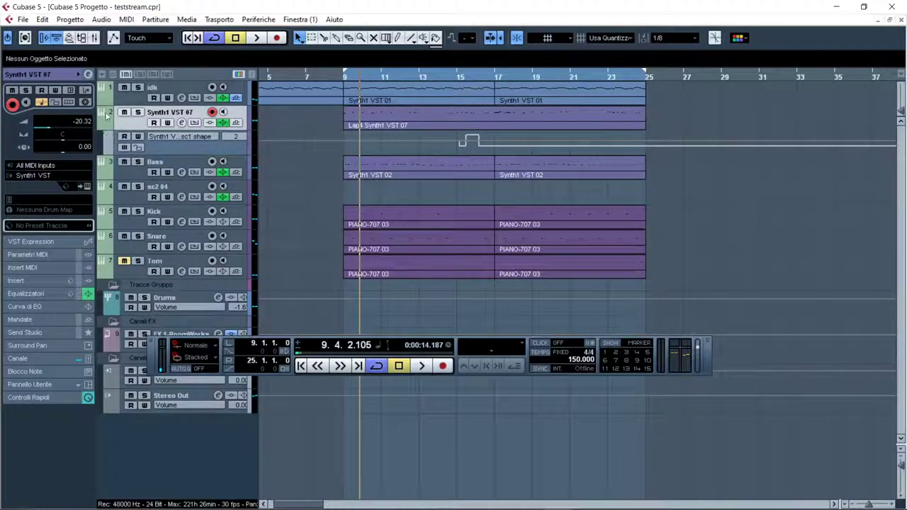
pyautogui.click(103, 126)
pyautogui.click(103, 126)
pyautogui.click(154, 122)
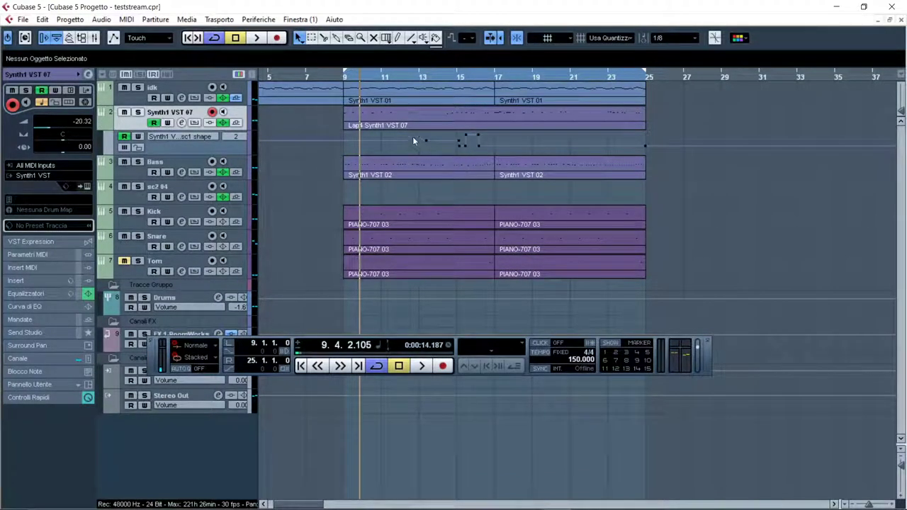
# Play the song briefly, stop it, and delete all osc1 shape automation points on the Synth1 VST 07 track.
pyautogui.press('space')
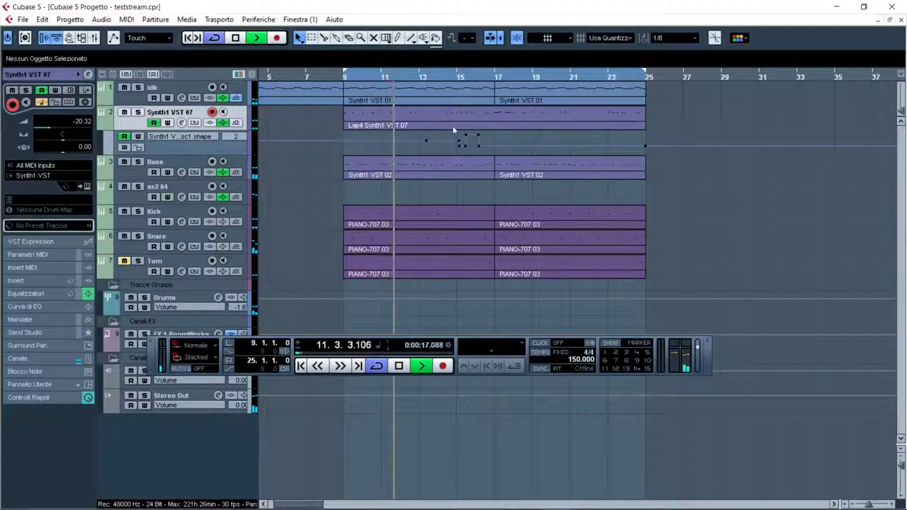
pyautogui.click(452, 126)
pyautogui.press('space')
pyautogui.moveTo(451, 132); pyautogui.dragTo(651, 148)
pyautogui.press('Delete')
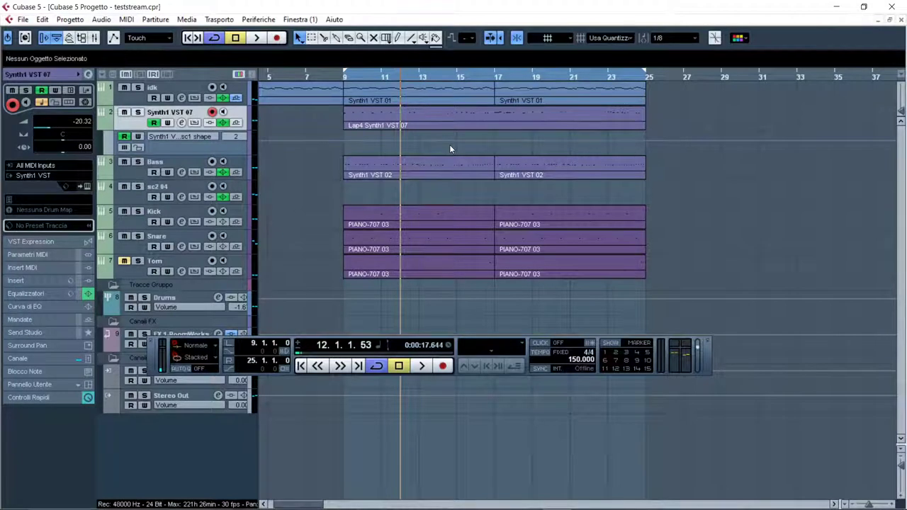
# Show the osc2 fine tune automation lane below osc1 shape and delete all its automation points.
pyautogui.click(112, 151)
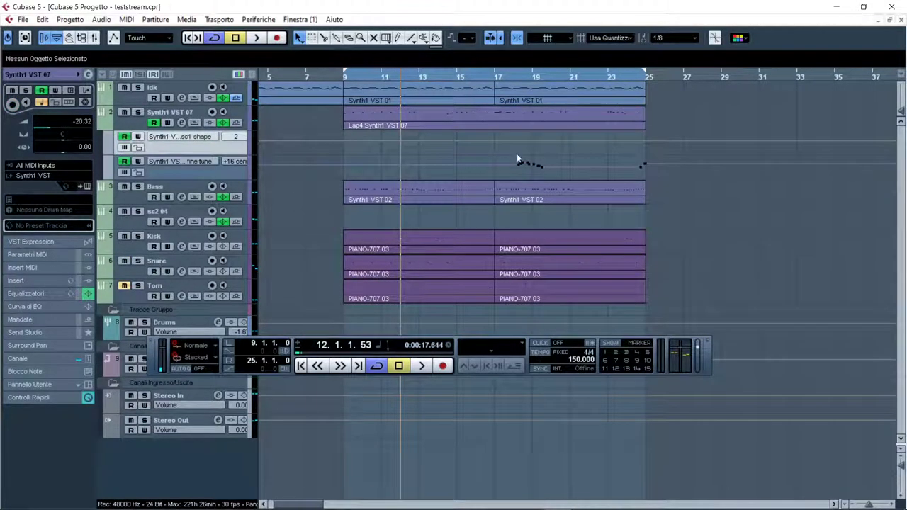
pyautogui.moveTo(517, 156); pyautogui.dragTo(677, 177)
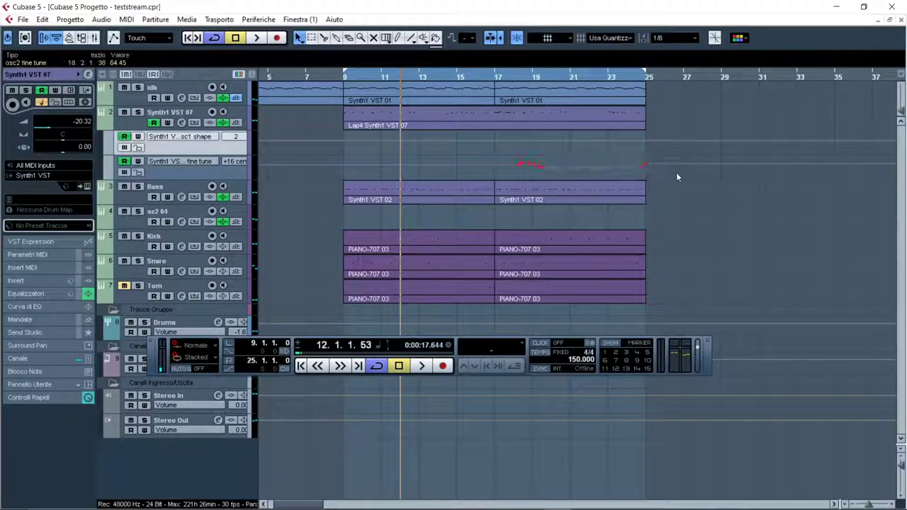
pyautogui.press('Delete')
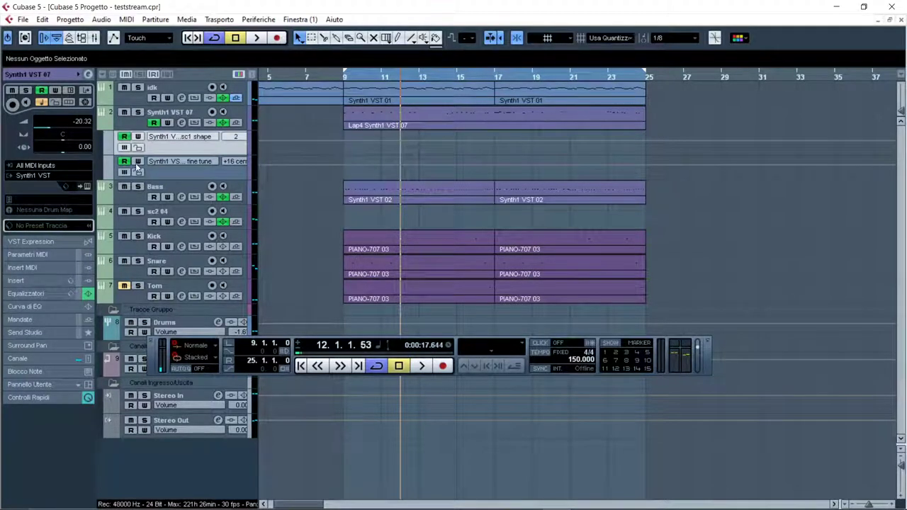
# Show the osc mix automation lane and delete all its automation points.
pyautogui.click(110, 177)
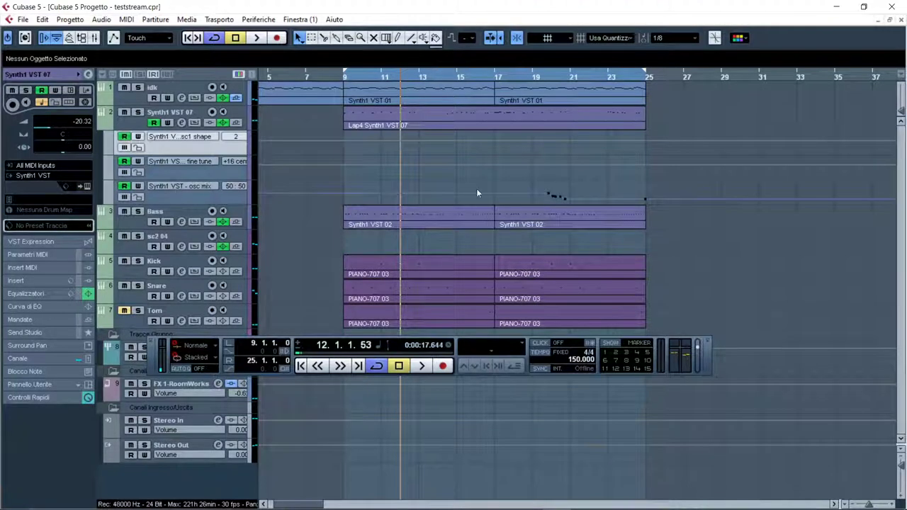
pyautogui.moveTo(550, 183); pyautogui.dragTo(657, 202)
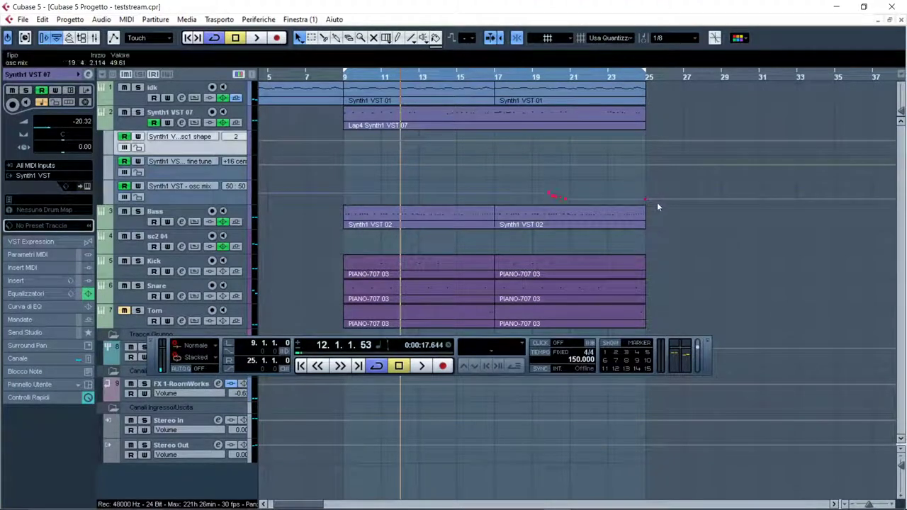
pyautogui.press('Delete')
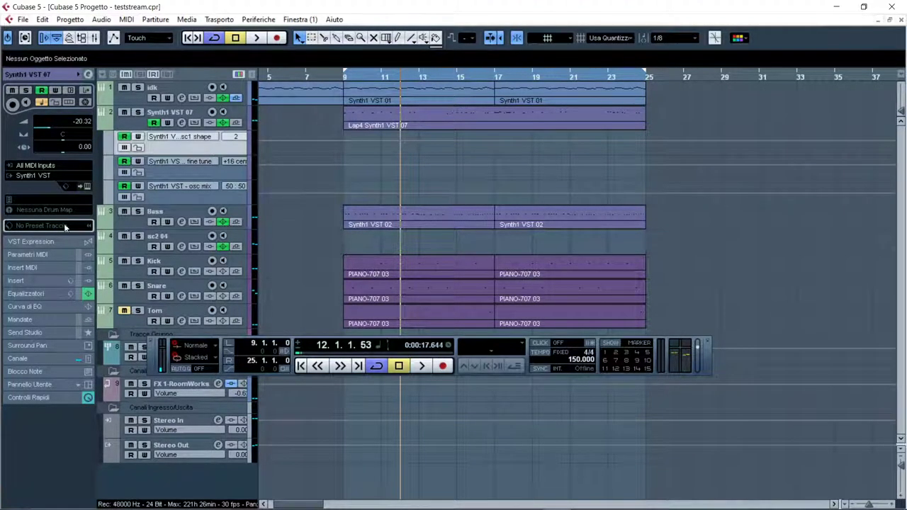
# Show the osc pulse width automation lane and delete all its automation points.
pyautogui.click(110, 206)
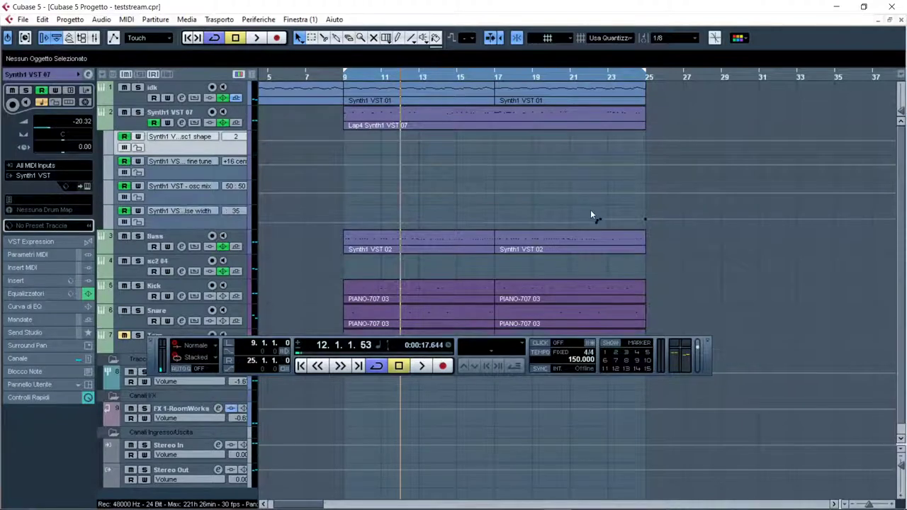
pyautogui.moveTo(592, 214); pyautogui.dragTo(668, 231)
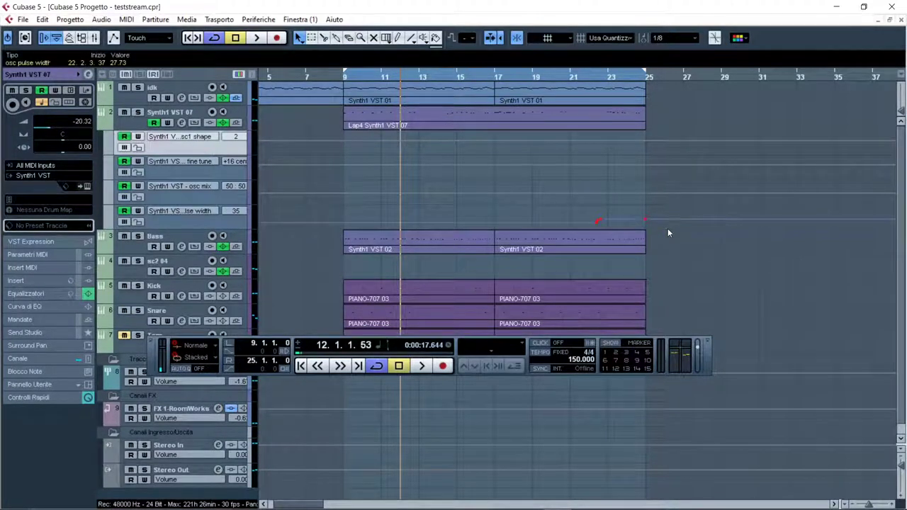
pyautogui.press('Delete')
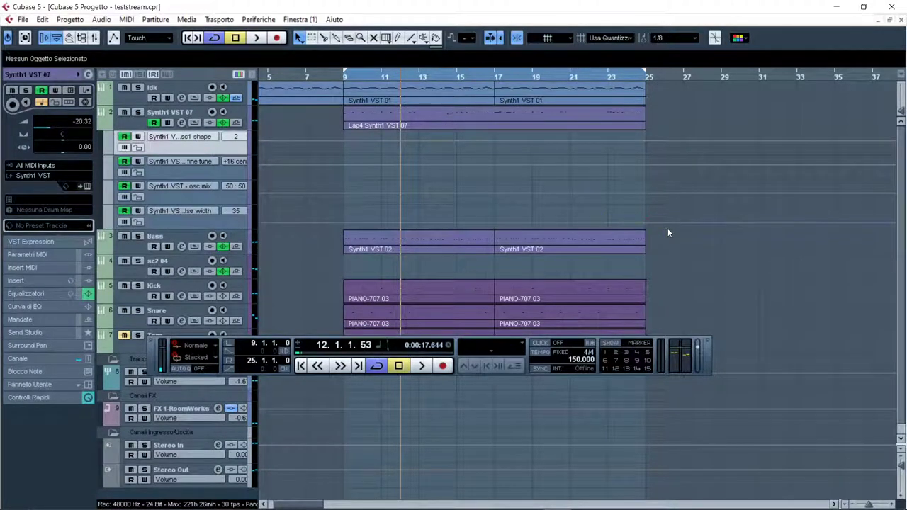
# Show the osc1 FM automation lane and increase its height to spread out its automation points.
pyautogui.click(111, 228)
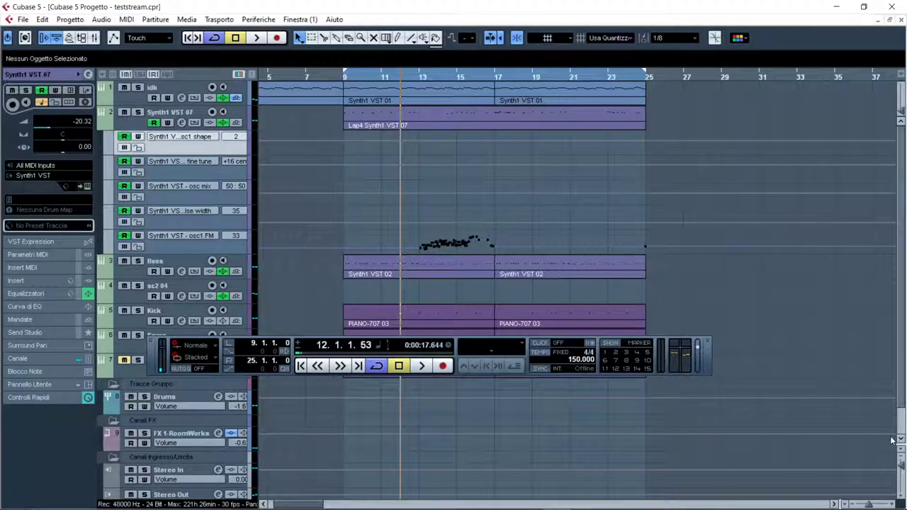
pyautogui.moveTo(228, 254); pyautogui.dragTo(250, 396)
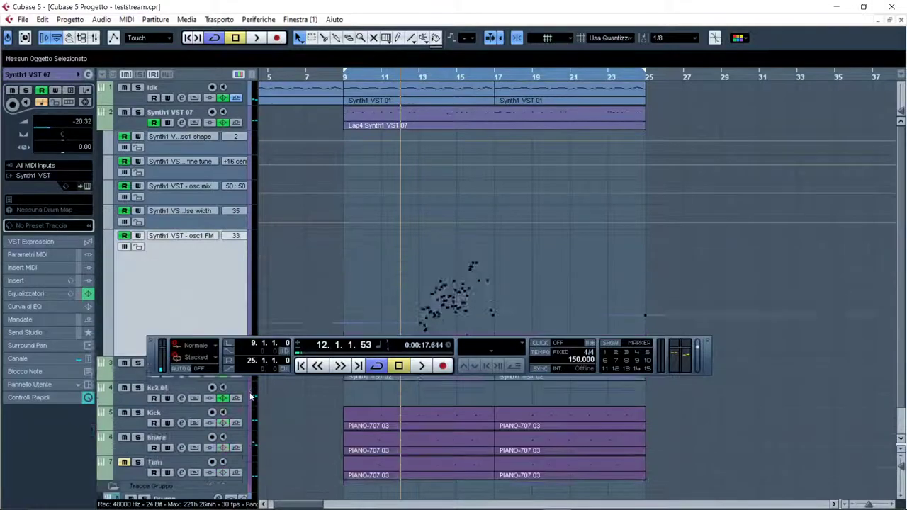
# Play back from bar 12 to bar 15 to listen to the effect of the osc1 FM automation.
pyautogui.scroll(-3, 326, 287)
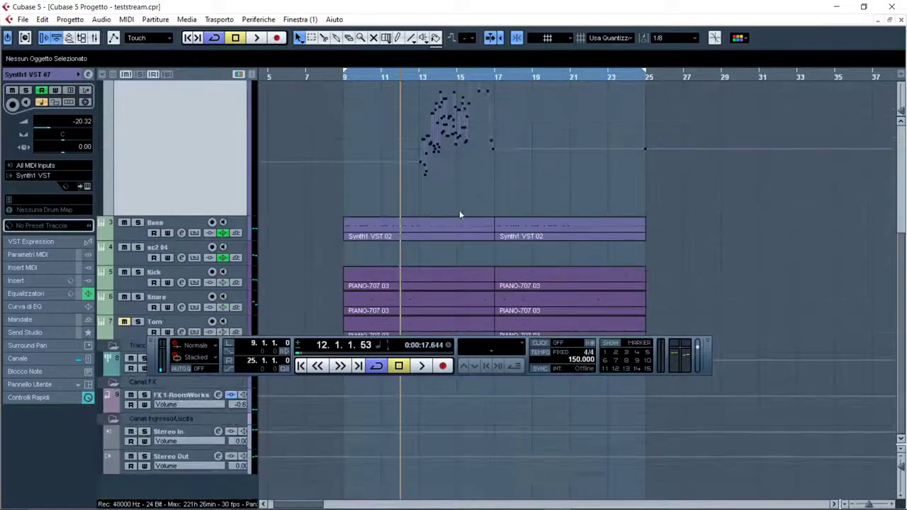
pyautogui.scroll(2, 404, 186)
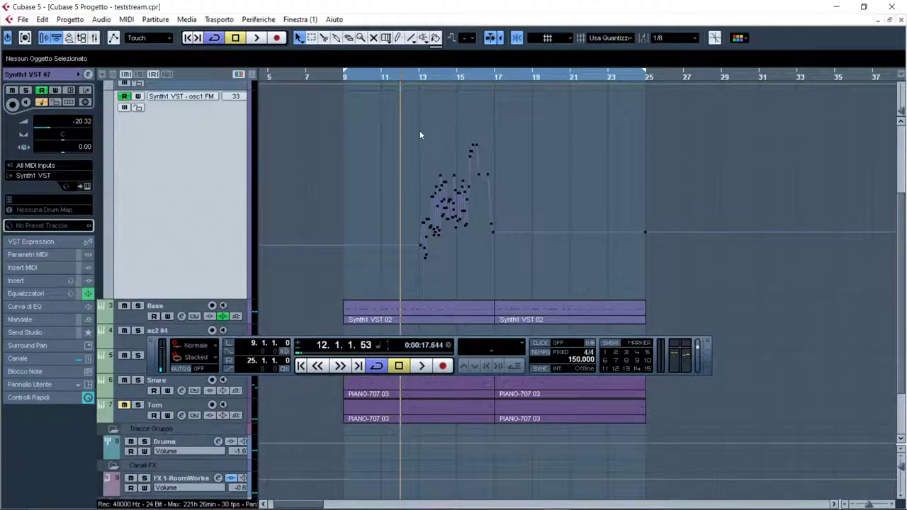
pyautogui.press('space')
pyautogui.scroll(2, 370, 197)
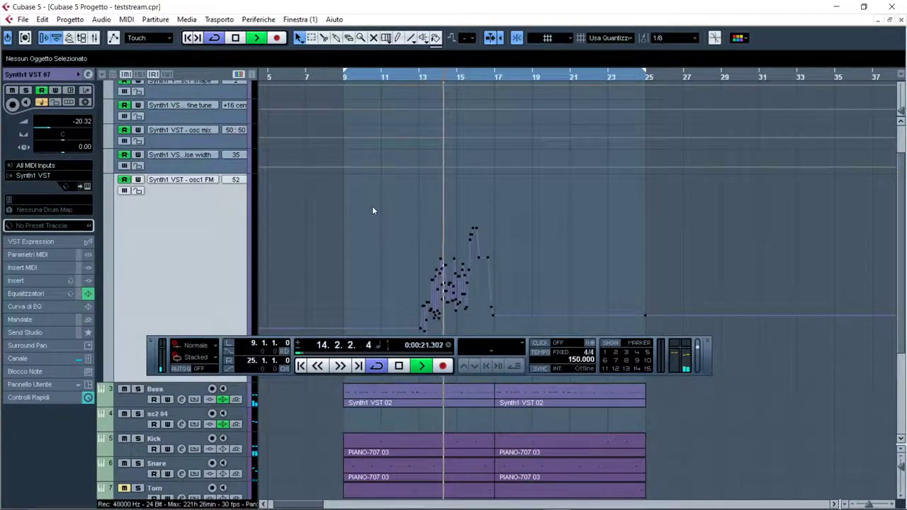
pyautogui.press('space')
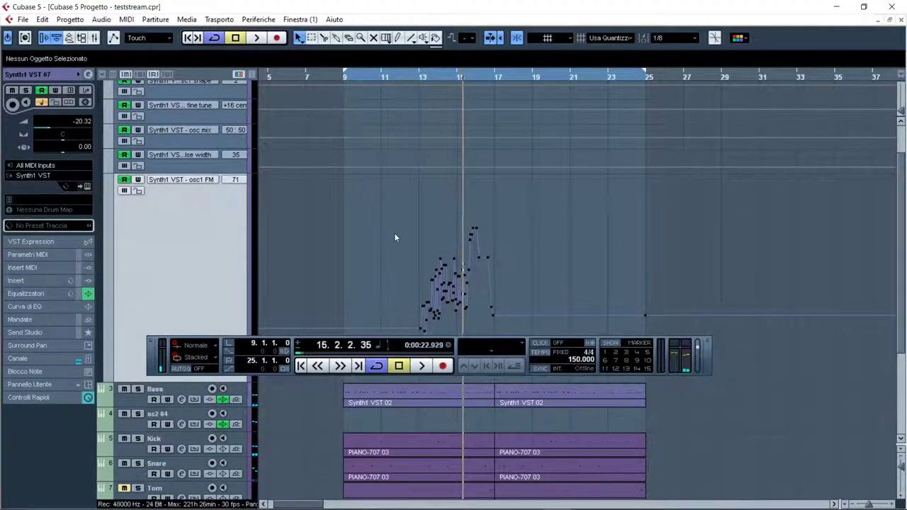
# Delete all automation points in the osc1 FM lane.
pyautogui.scroll(-4, 411, 205)
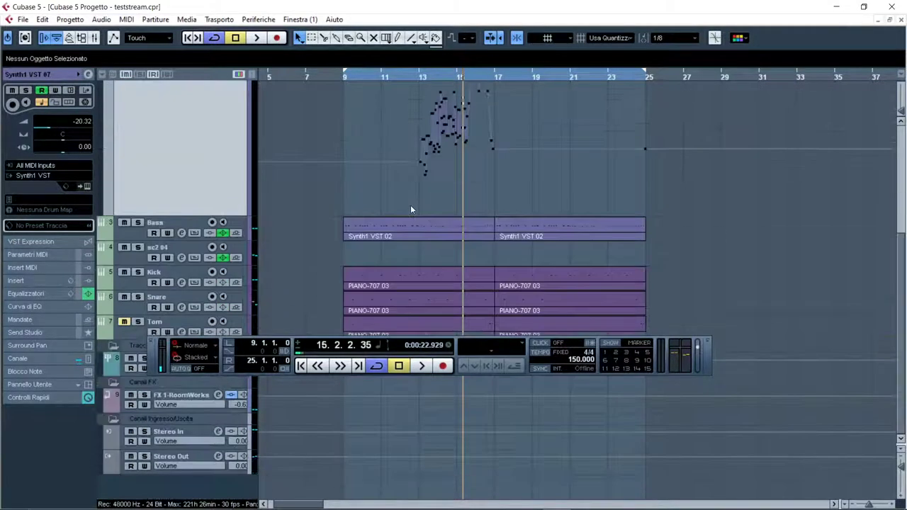
pyautogui.scroll(2, 419, 155)
pyautogui.moveTo(504, 271); pyautogui.dragTo(700, 284)
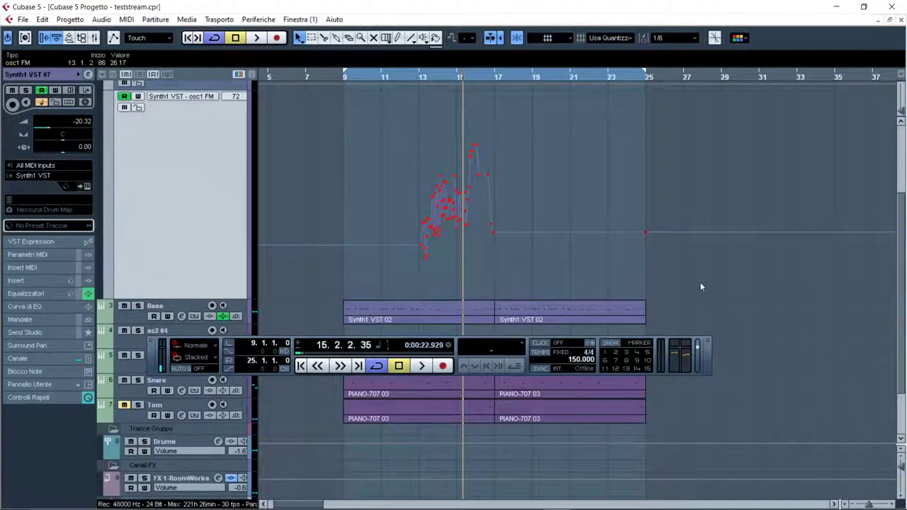
pyautogui.press('Delete')
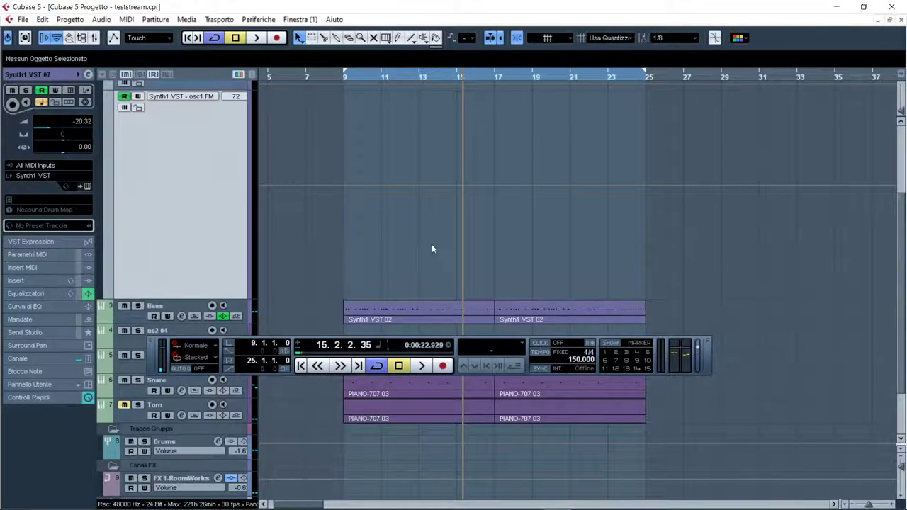
# Hide the cleared osc1 shape, fine tune, osc mix and pulse width automation lanes of the Synth1 VST 07 track.
pyautogui.scroll(3, 431, 244)
pyautogui.scroll(-2, 124, 274)
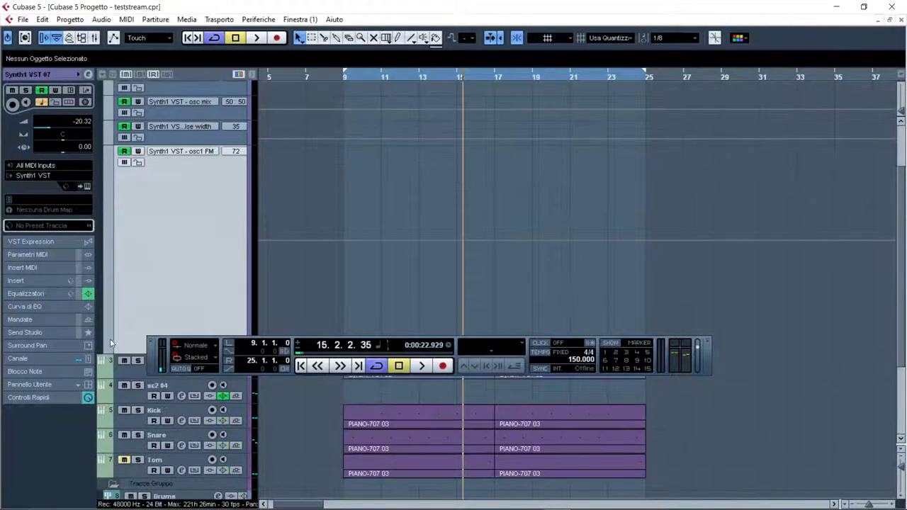
pyautogui.scroll(2, 144, 272)
pyautogui.click(109, 139)
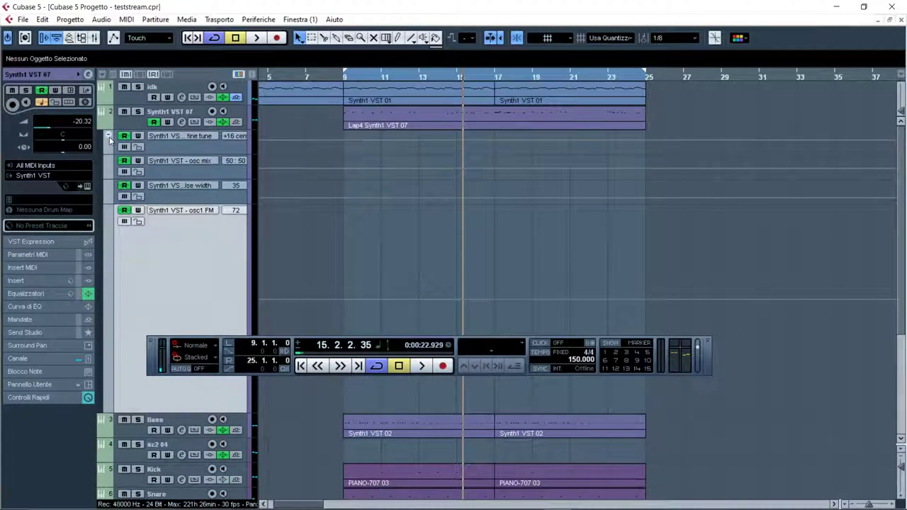
pyautogui.click(109, 138)
pyautogui.click(107, 140)
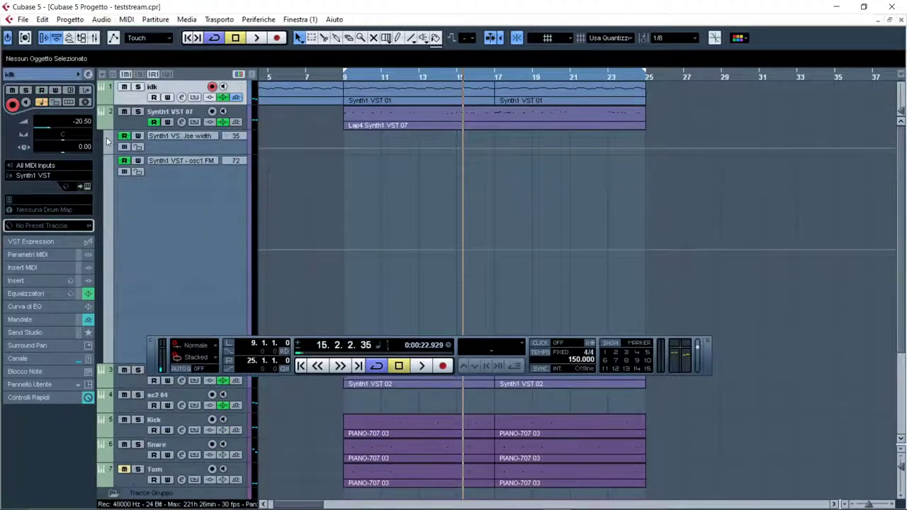
pyautogui.click(108, 140)
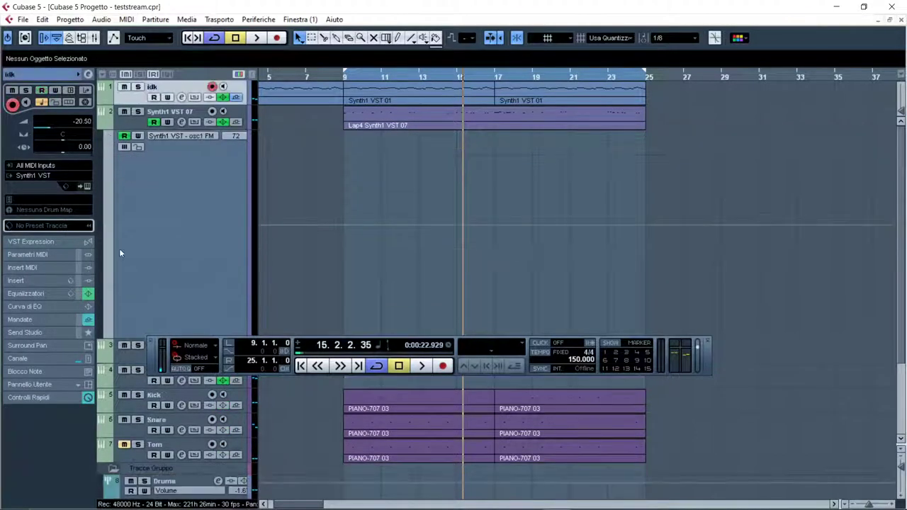
# Replace the osc1 FM automation lane with the resonance lane and delete the resonance automation points.
pyautogui.click(108, 339)
pyautogui.click(108, 139)
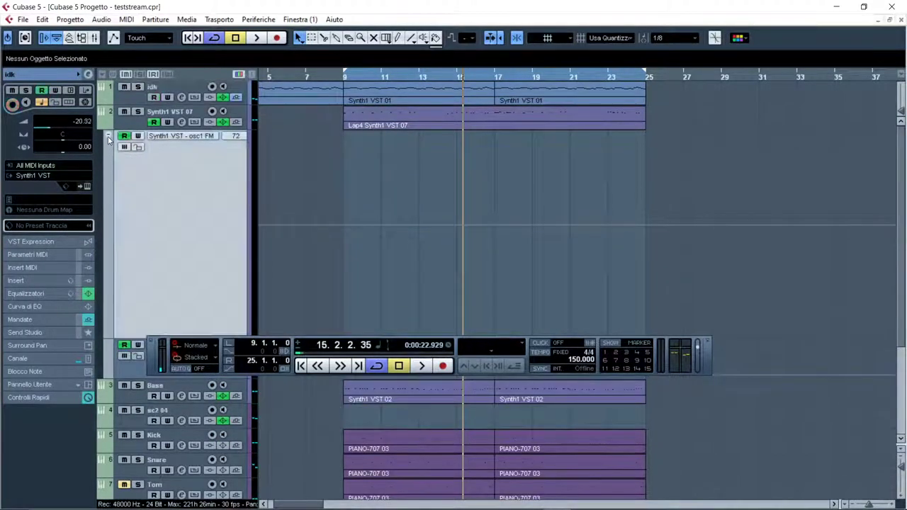
pyautogui.moveTo(500, 146); pyautogui.dragTo(665, 173)
pyautogui.press('Delete')
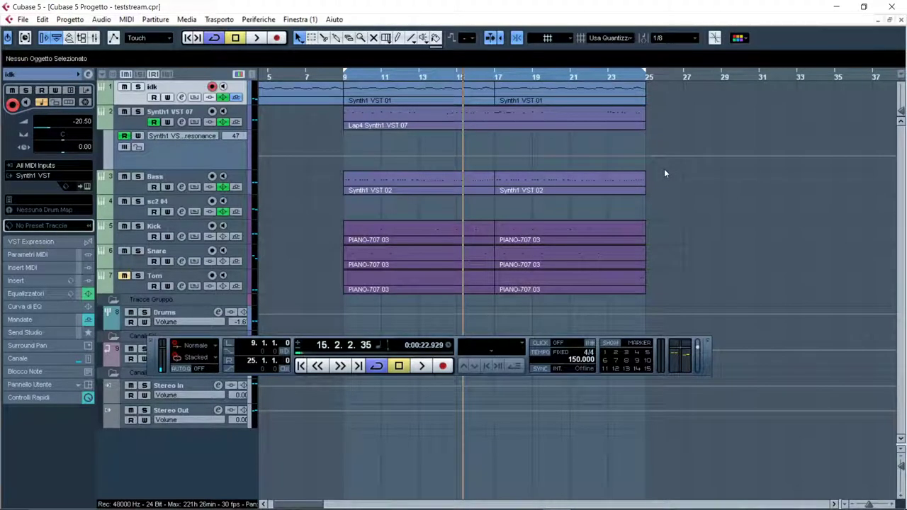
# Show the filter freq automation lane below resonance and delete its automation points.
pyautogui.click(107, 167)
pyautogui.moveTo(583, 214); pyautogui.dragTo(680, 185)
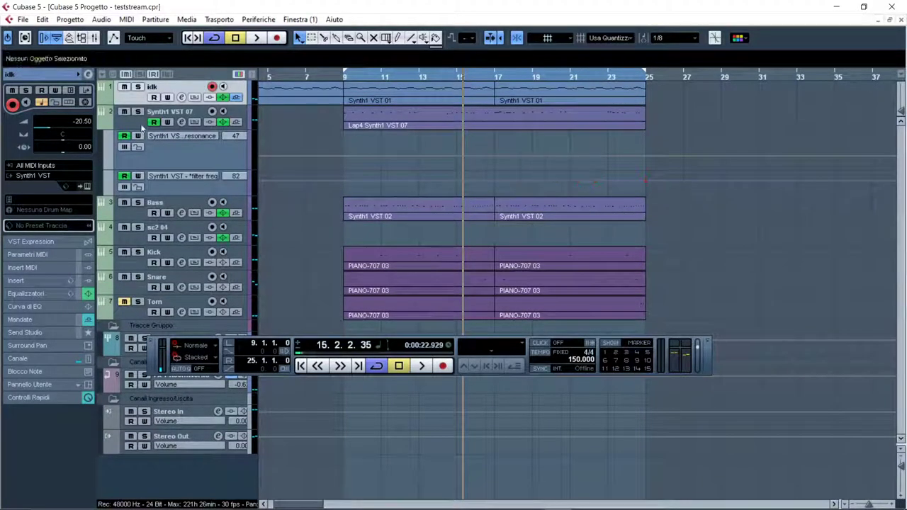
pyautogui.press('Delete')
# Show the chorus on/off automation lane below filter freq and delete all its automation points.
pyautogui.click(115, 198)
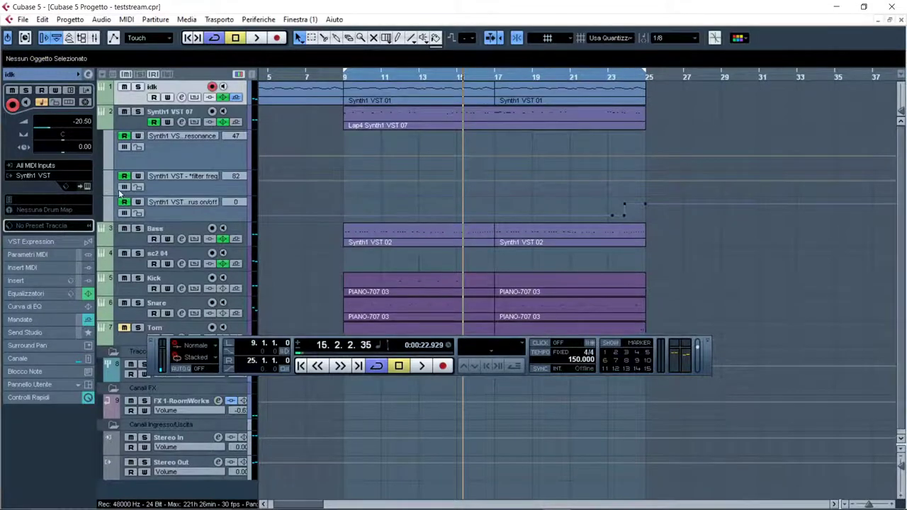
pyautogui.moveTo(667, 214); pyautogui.dragTo(669, 220)
pyautogui.press('Delete')
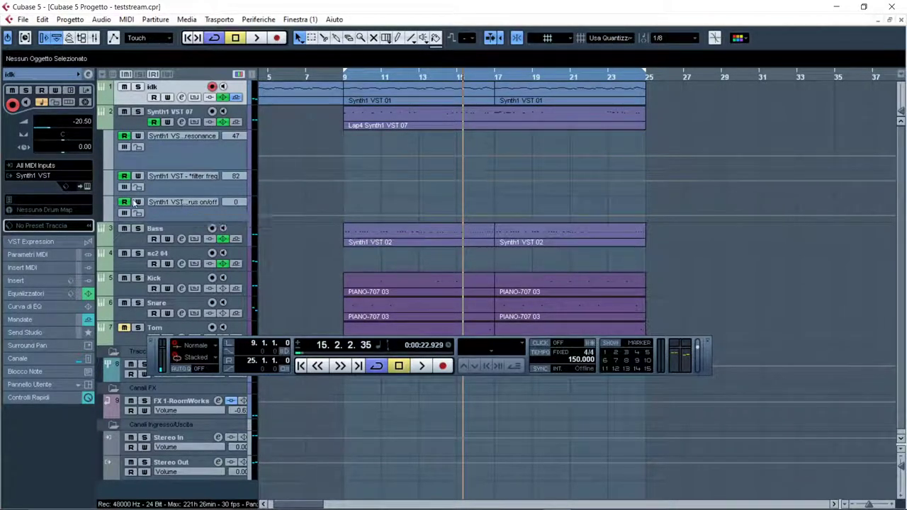
# Show the chorus rate automation lane and delete its automation points between bars 9 and 12 and at bar 25.
pyautogui.click(109, 218)
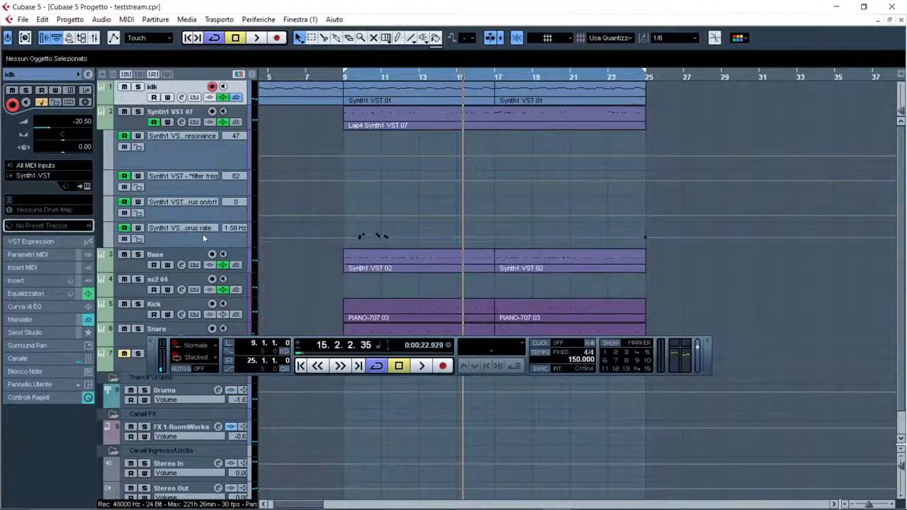
pyautogui.moveTo(351, 224); pyautogui.dragTo(409, 245)
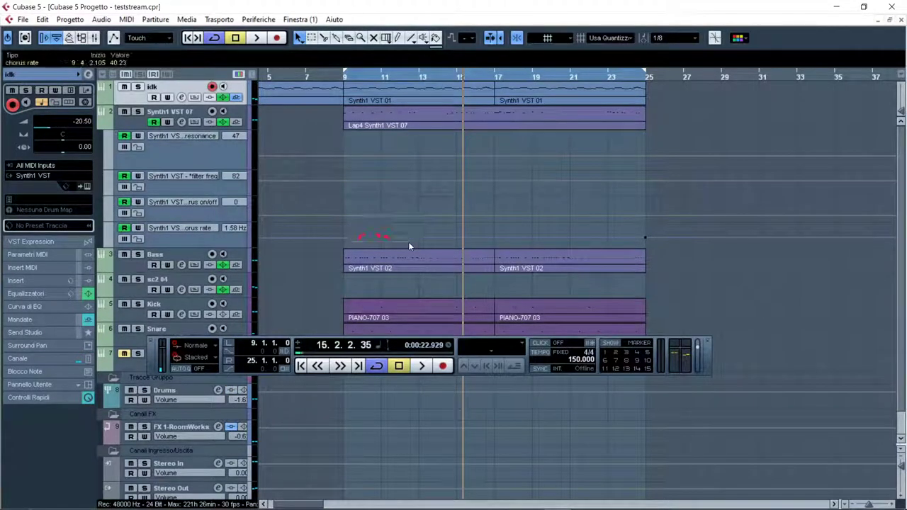
pyautogui.press('Delete')
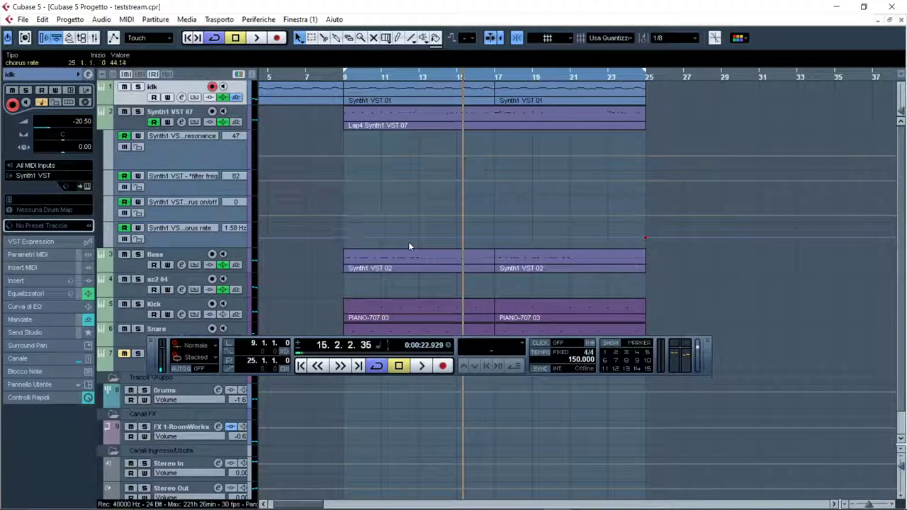
pyautogui.click(409, 245)
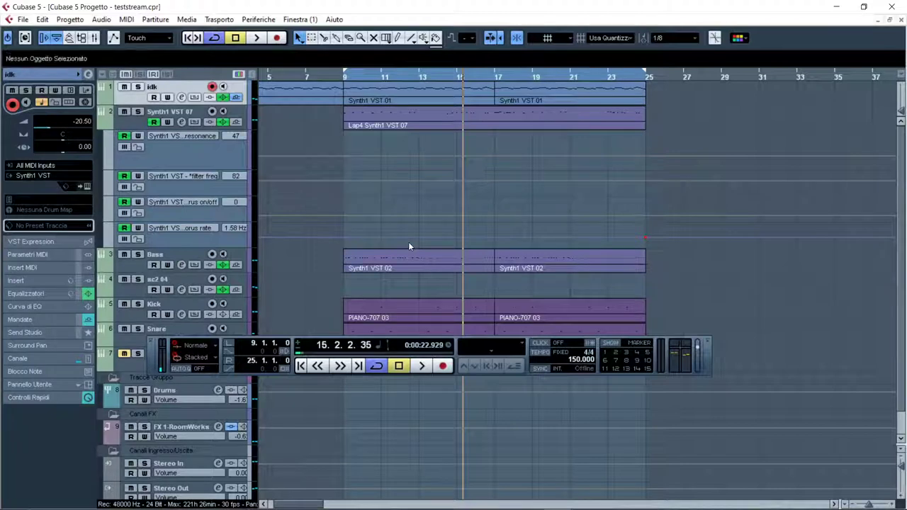
# Show the delay time automation lane below chorus rate and delete its automation points.
pyautogui.click(109, 247)
pyautogui.moveTo(389, 254); pyautogui.dragTo(739, 273)
pyautogui.click(739, 274)
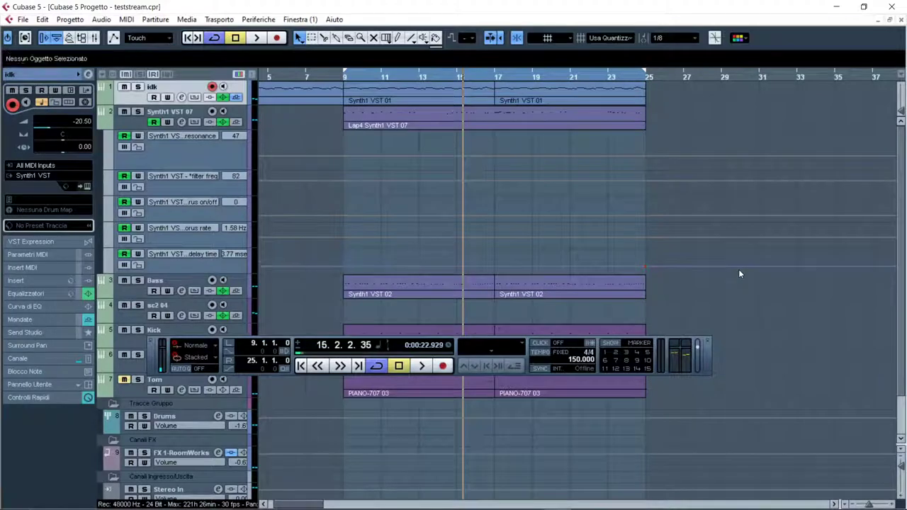
# Show the unison phase shift automation lane and delete its automation points, including the leftover one in bar 13.
pyautogui.click(108, 270)
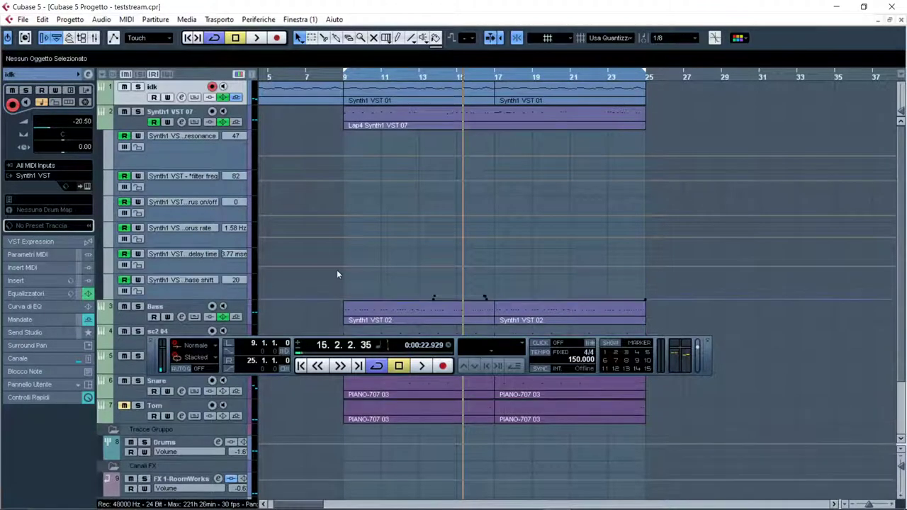
pyautogui.scroll(-3, 419, 243)
pyautogui.moveTo(426, 199); pyautogui.dragTo(449, 217)
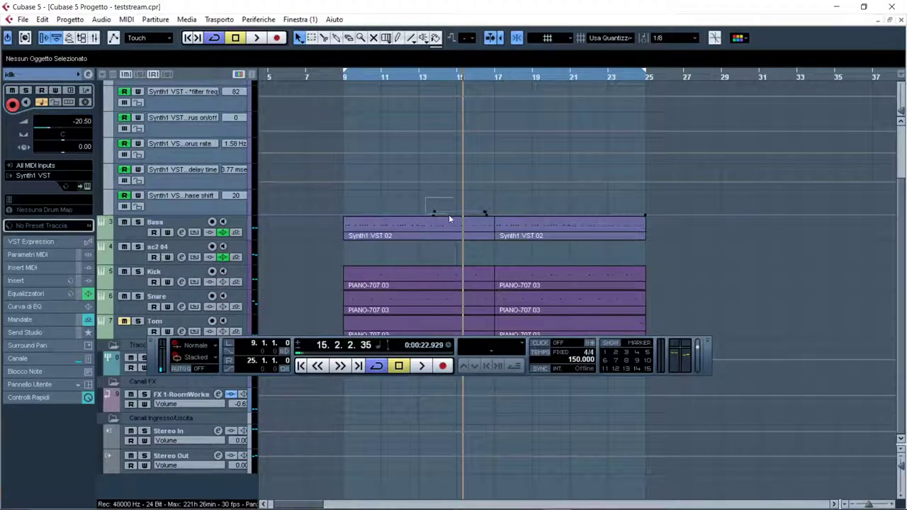
pyautogui.moveTo(593, 224); pyautogui.dragTo(666, 215)
pyautogui.click(666, 217)
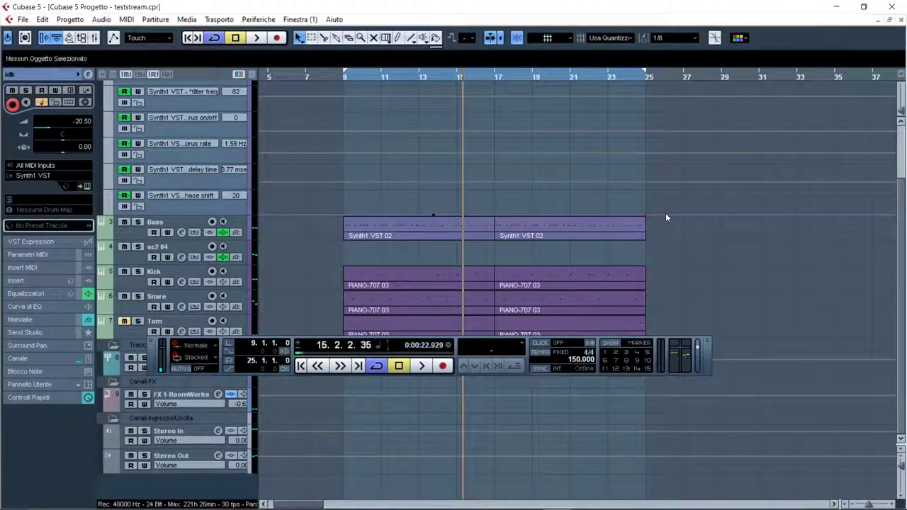
pyautogui.click(433, 214)
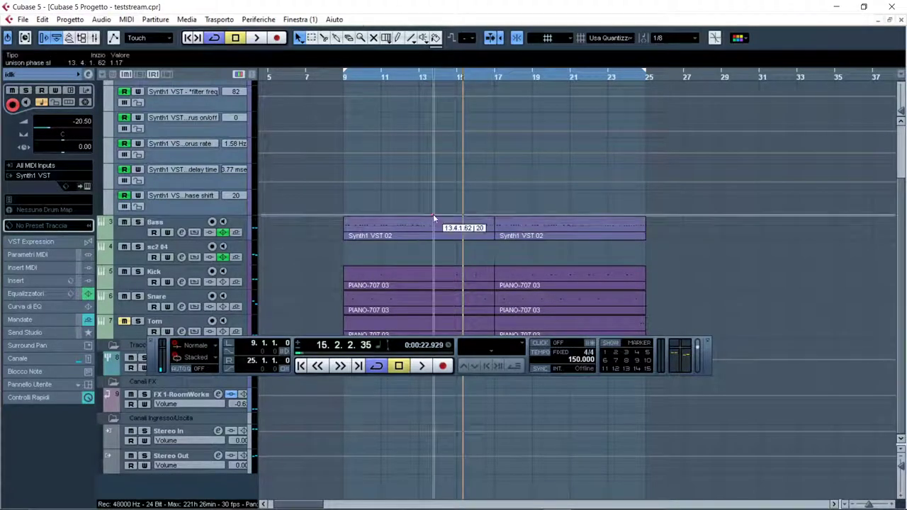
pyautogui.hotkey('ctrl', 'z')
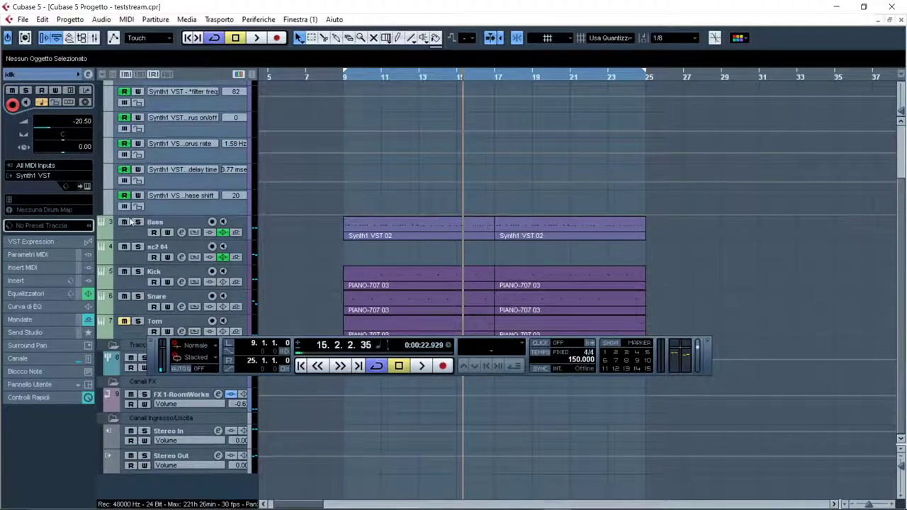
# Show the pan spread automation lane below phase shift and delete all its automation points.
pyautogui.click(110, 211)
pyautogui.moveTo(453, 223); pyautogui.dragTo(686, 235)
pyautogui.press('Delete')
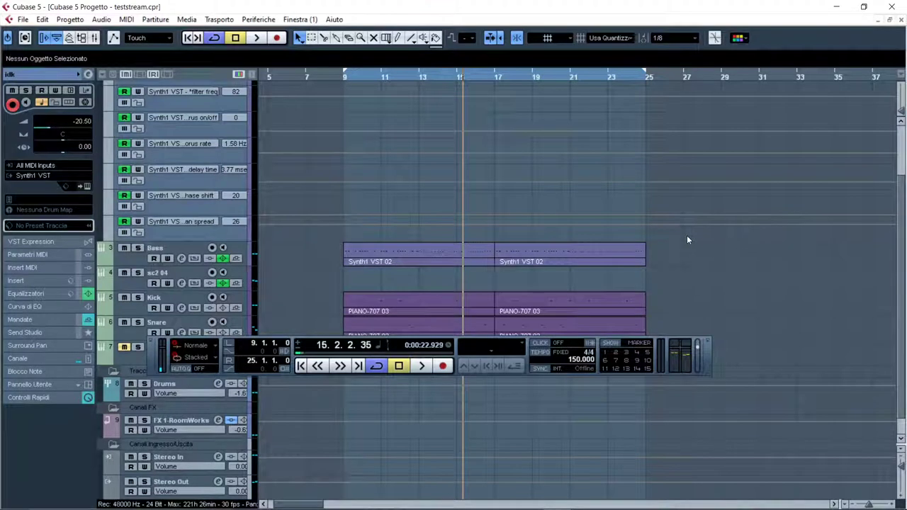
# Show the unison detune automation lane and delete its automation points around bar 18 and near bar 25.
pyautogui.click(111, 238)
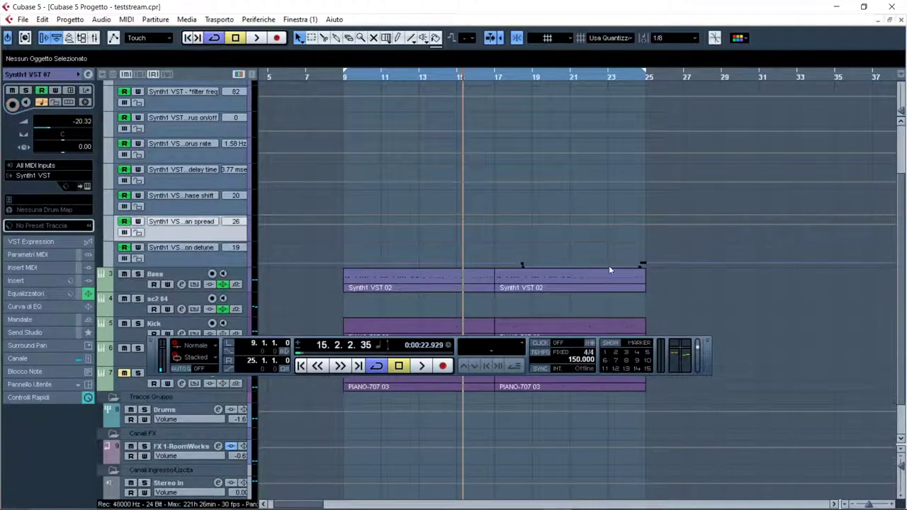
pyautogui.click(532, 266)
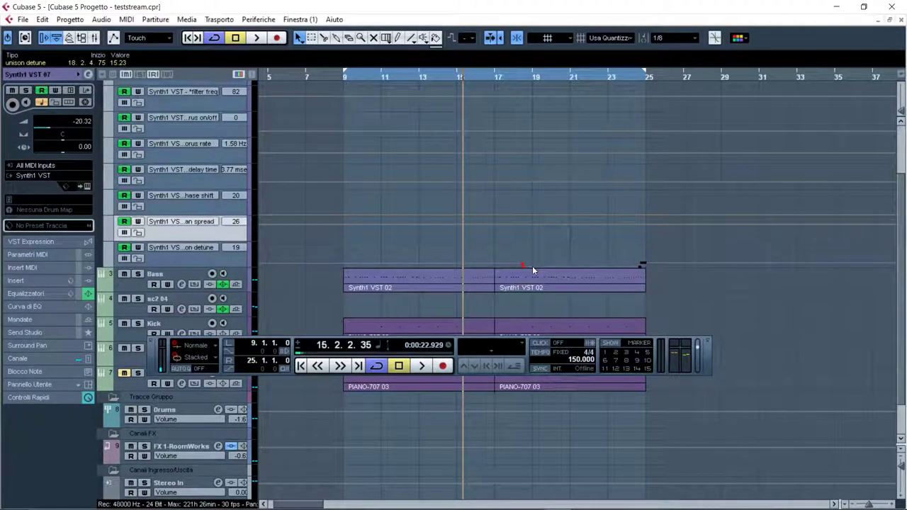
pyautogui.click(531, 267)
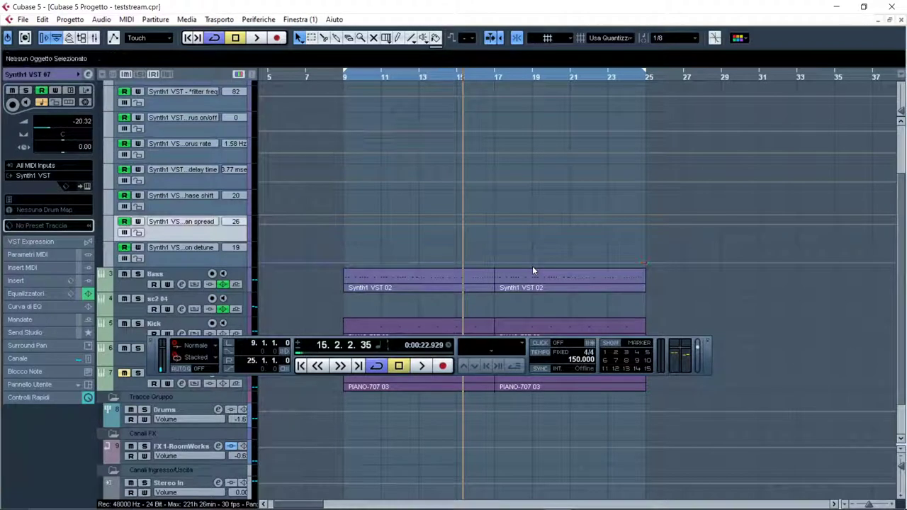
# Show the unison mode automation lane and delete its automation points from bar 19 to bar 25.
pyautogui.click(108, 264)
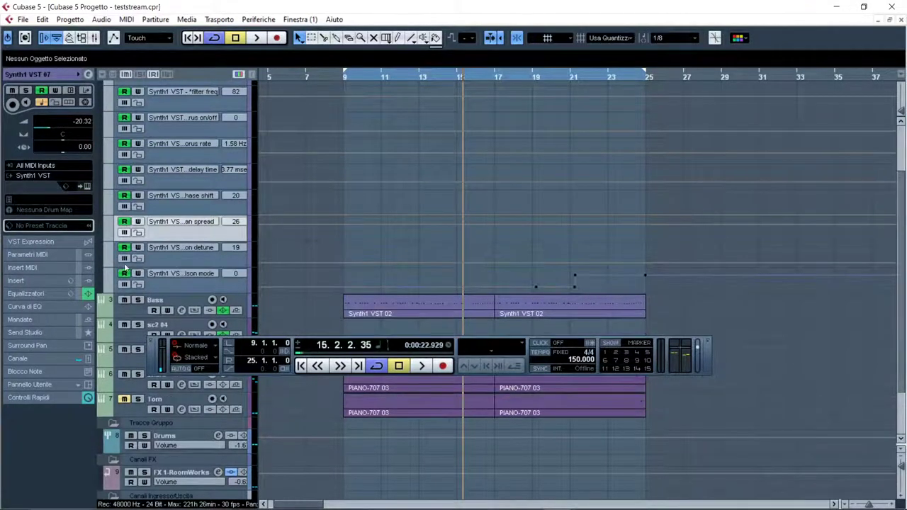
pyautogui.moveTo(531, 270); pyautogui.dragTo(680, 299)
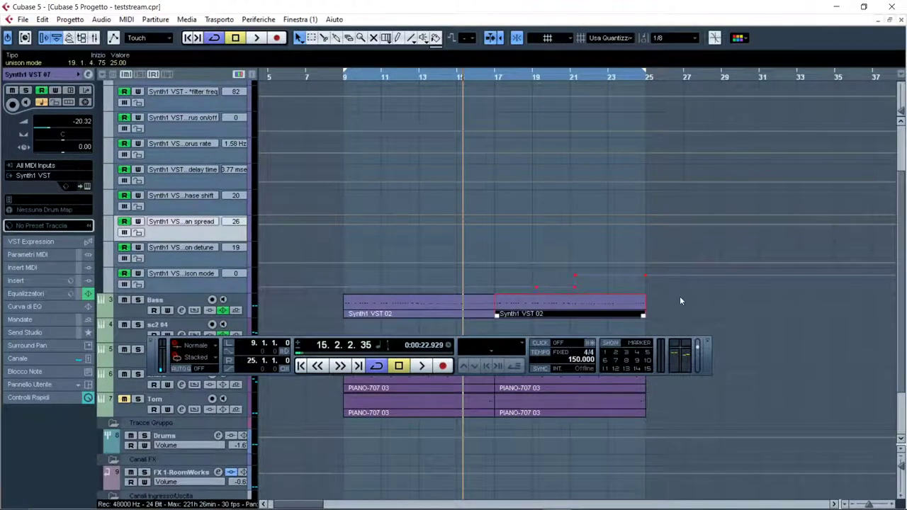
pyautogui.press('Delete')
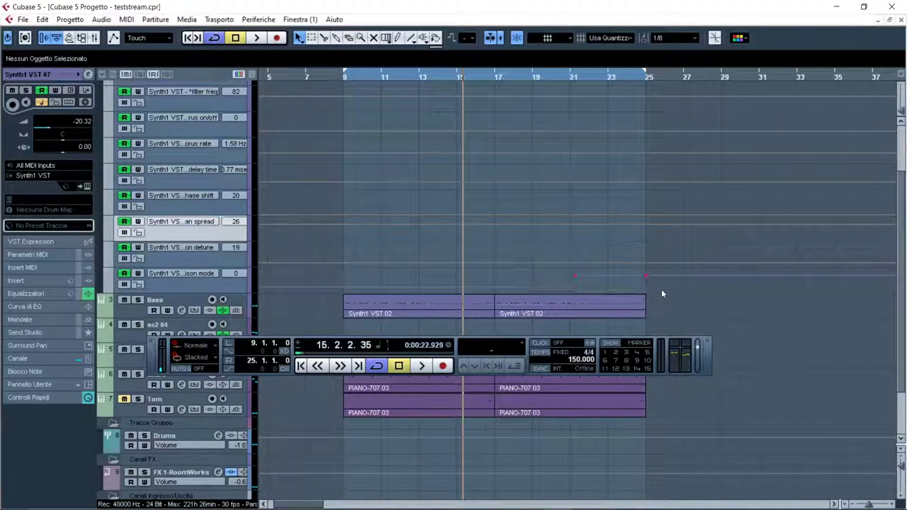
# Show the filter attack automation lane below unison mode and delete all its automation points between bars 12 and 25.
pyautogui.click(108, 289)
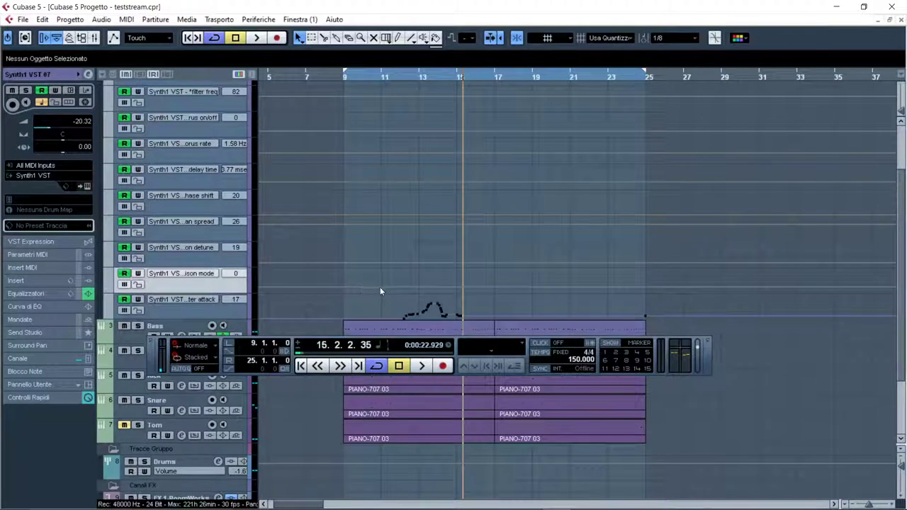
pyautogui.moveTo(389, 291); pyautogui.dragTo(484, 317)
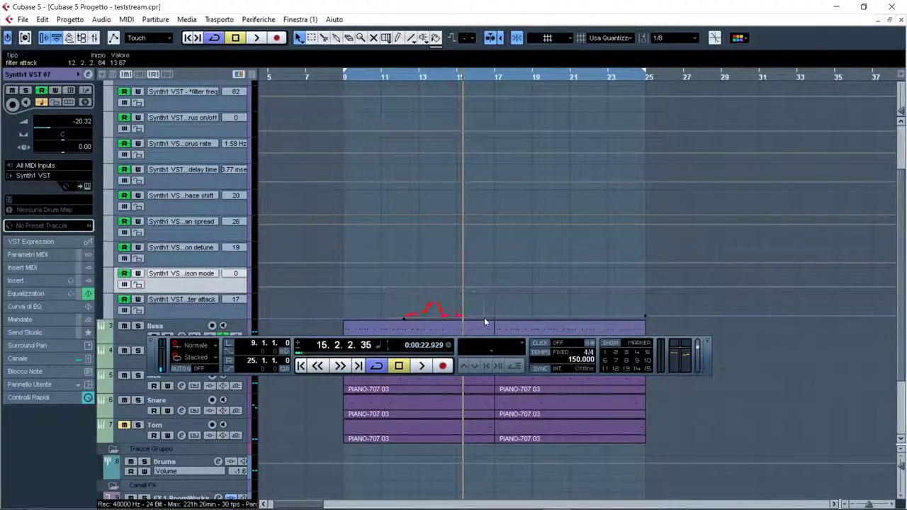
pyautogui.press('Delete')
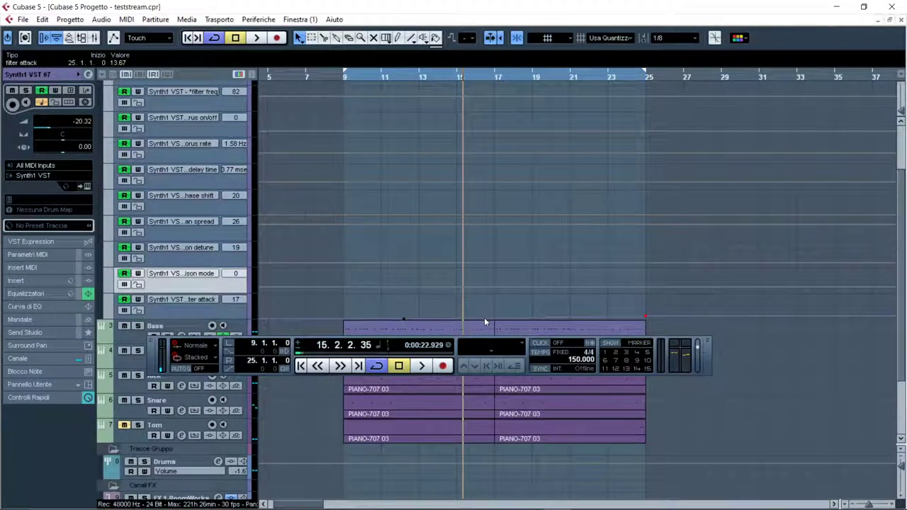
pyautogui.press('Delete')
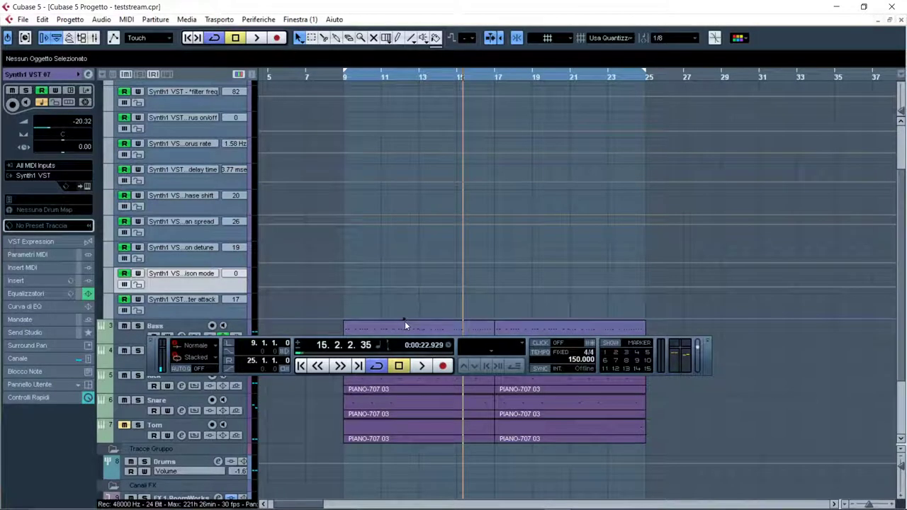
pyautogui.hotkey('ctrl', 'z')
pyautogui.hotkey('ctrl', 'shift', 'z')
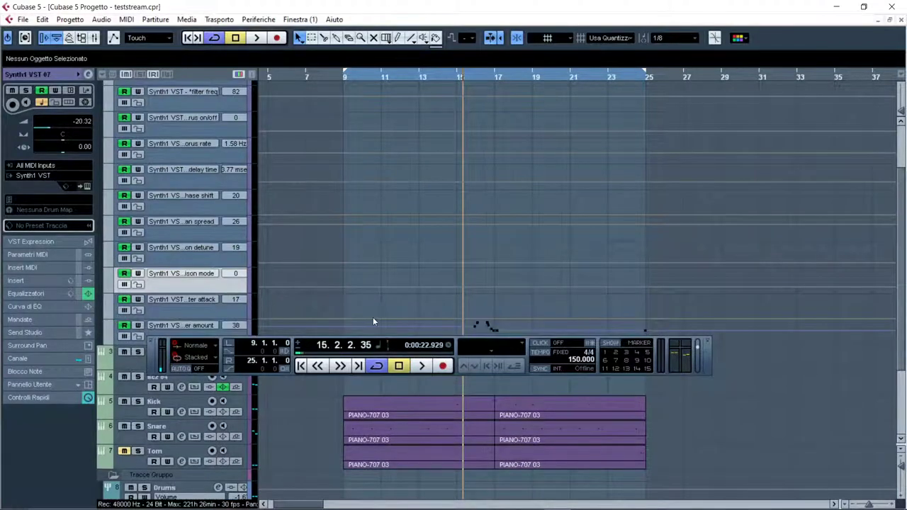
# Delete the filter amount automation points from about bar 15 to bar 25 and hide the cleared lanes above it.
pyautogui.scroll(-3, 373, 316)
pyautogui.moveTo(470, 183); pyautogui.dragTo(682, 206)
pyautogui.click(683, 206)
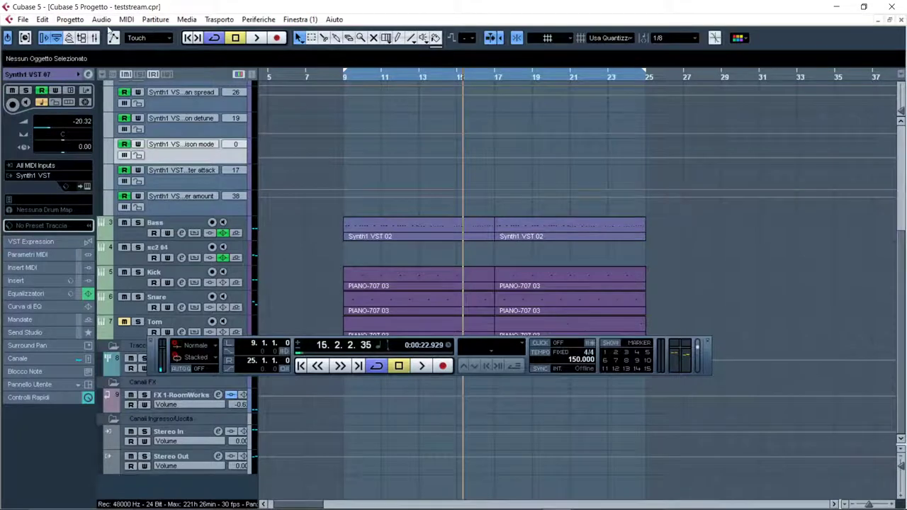
pyautogui.scroll(3, 110, 144)
pyautogui.scroll(-3, 110, 140)
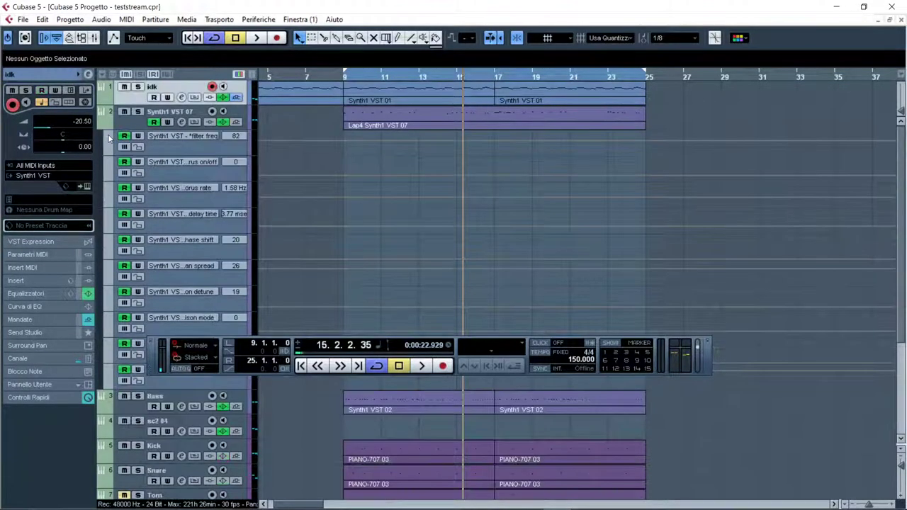
pyautogui.press('Up')
pyautogui.scroll(-5, 110, 139)
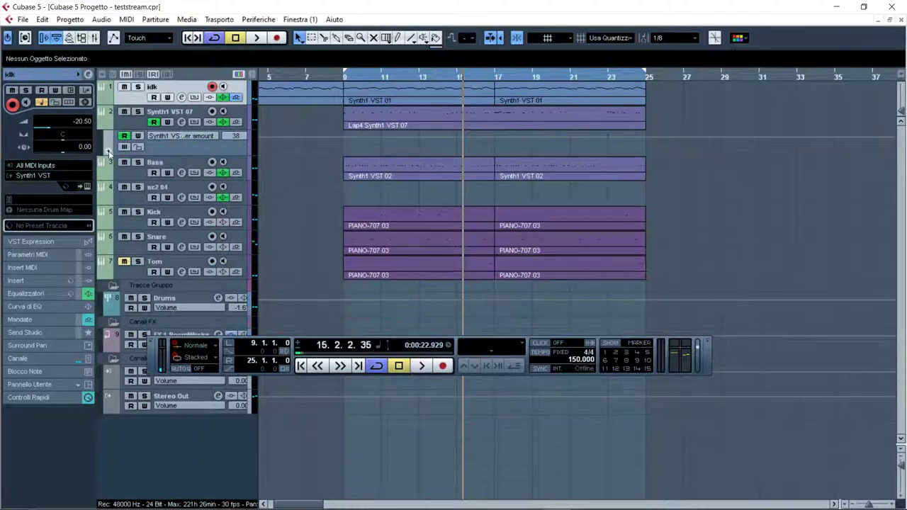
# Delete the osc2 shape automation points near bars 16 and 25 and hide the cleared Synth1 lanes.
pyautogui.click(488, 178)
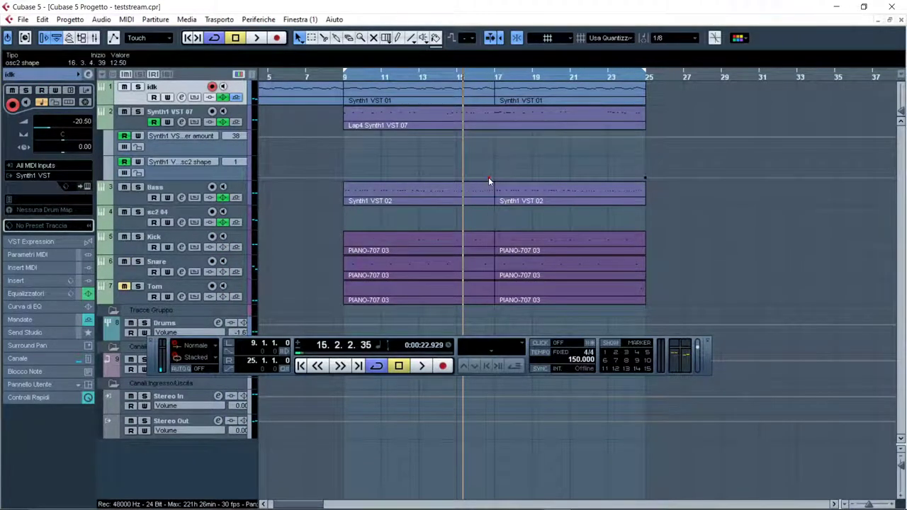
pyautogui.press('Escape')
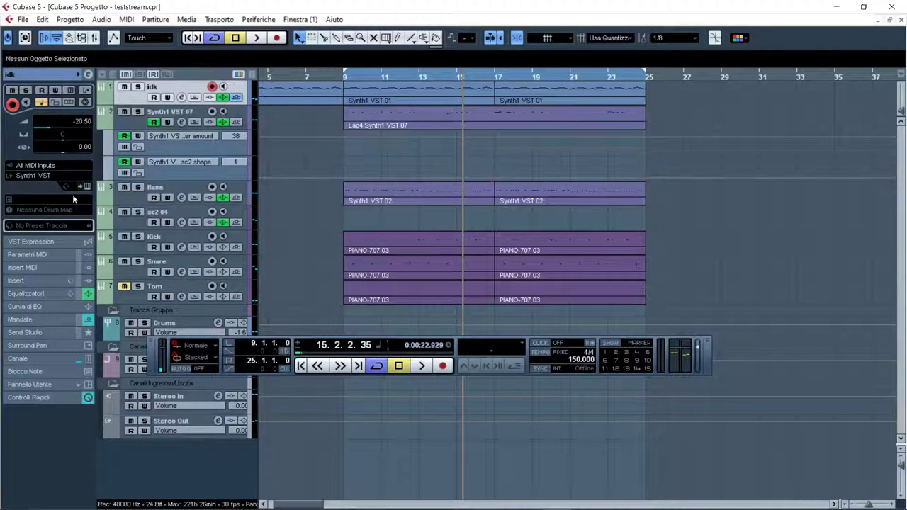
pyautogui.click(110, 177)
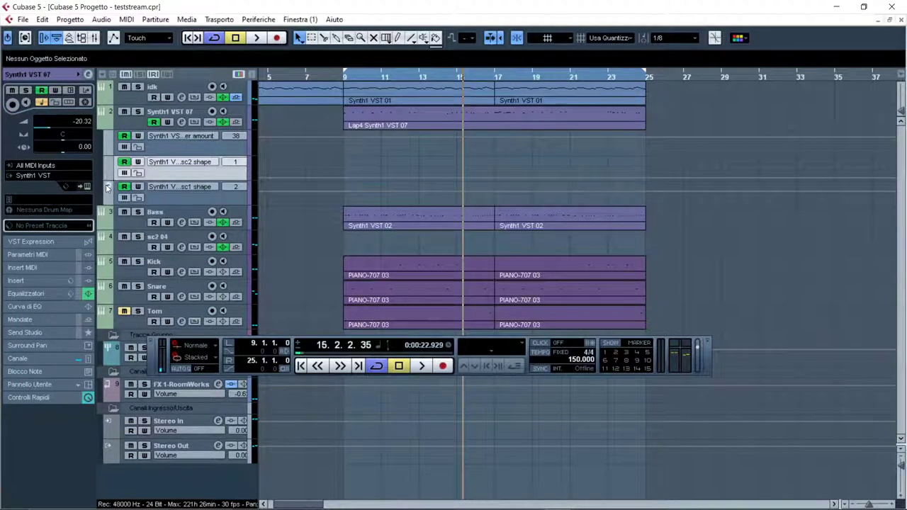
pyautogui.click(109, 136)
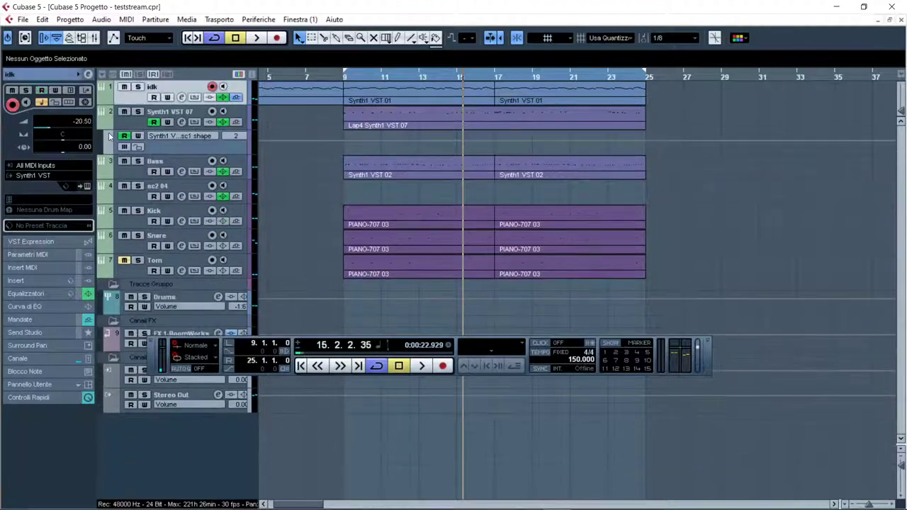
# Play the loop while checking the amplifier settings in the idk track's Synth1 editor, and close that editor.
pyautogui.press('space')
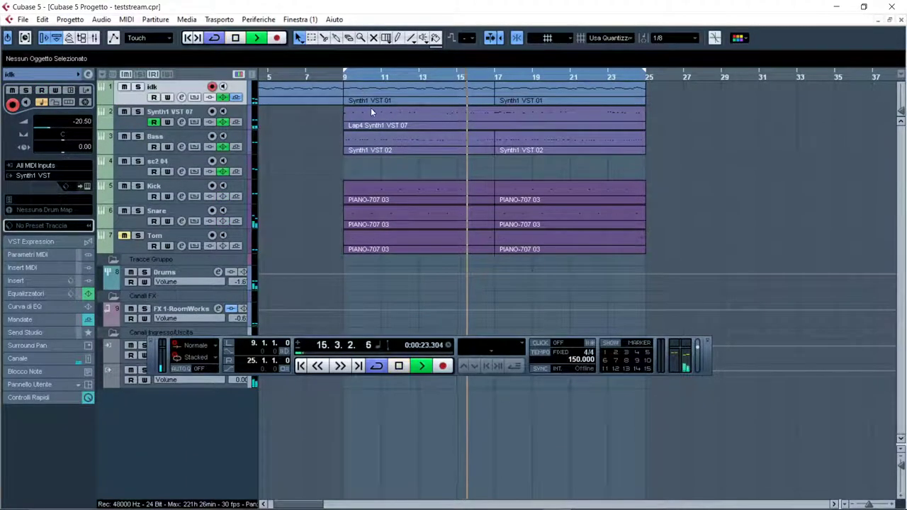
pyautogui.click(86, 186)
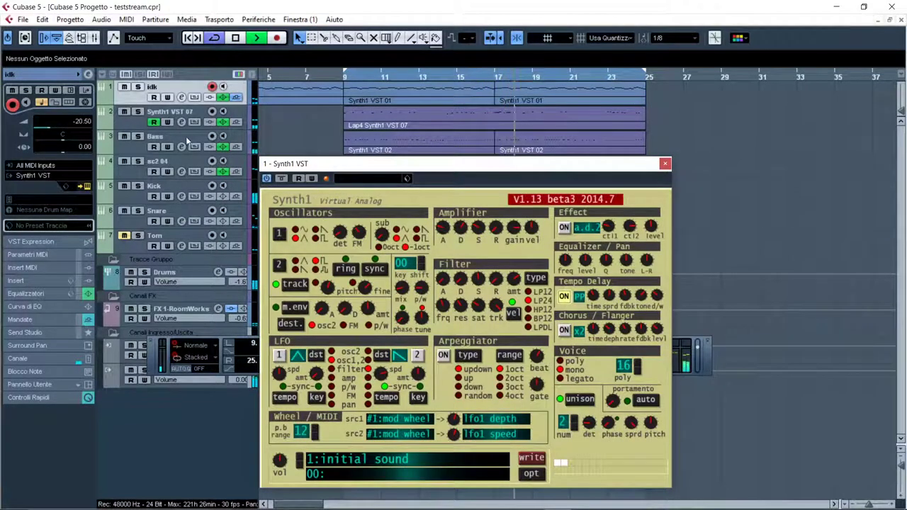
pyautogui.moveTo(363, 167); pyautogui.dragTo(473, 156)
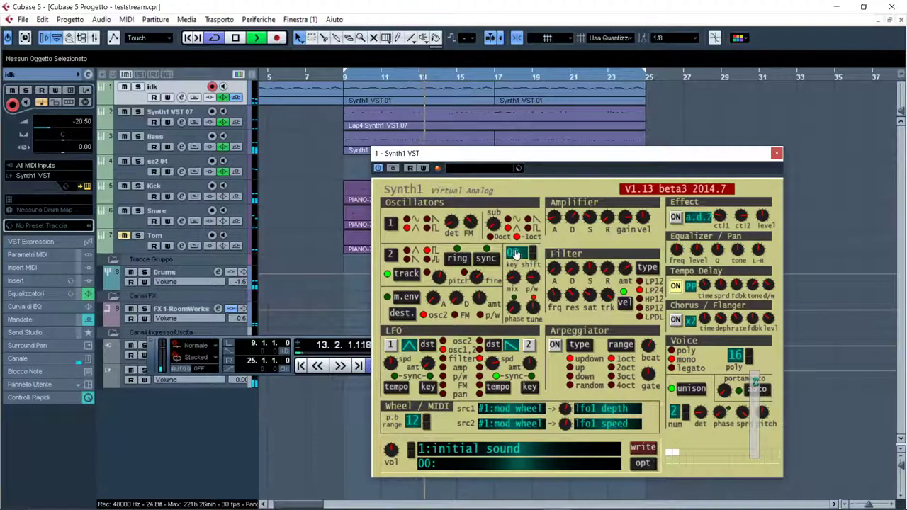
pyautogui.moveTo(557, 220); pyautogui.dragTo(574, 245)
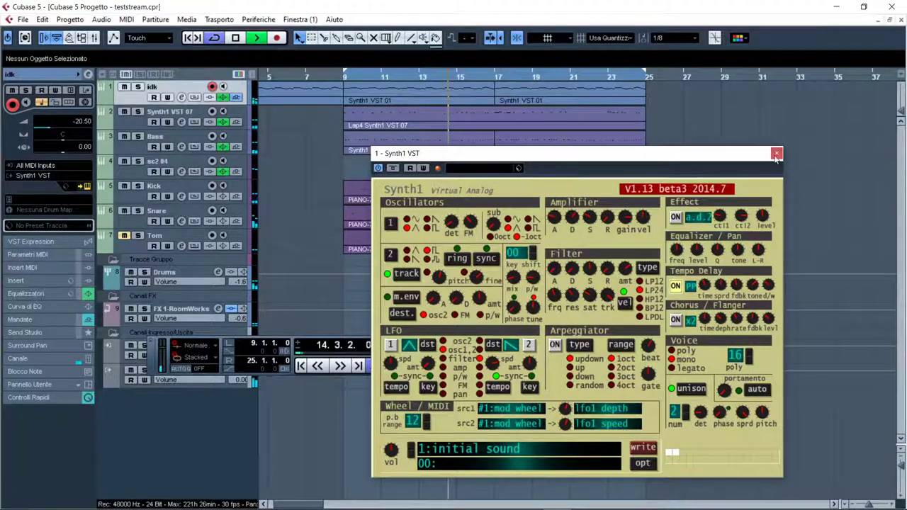
pyautogui.click(776, 153)
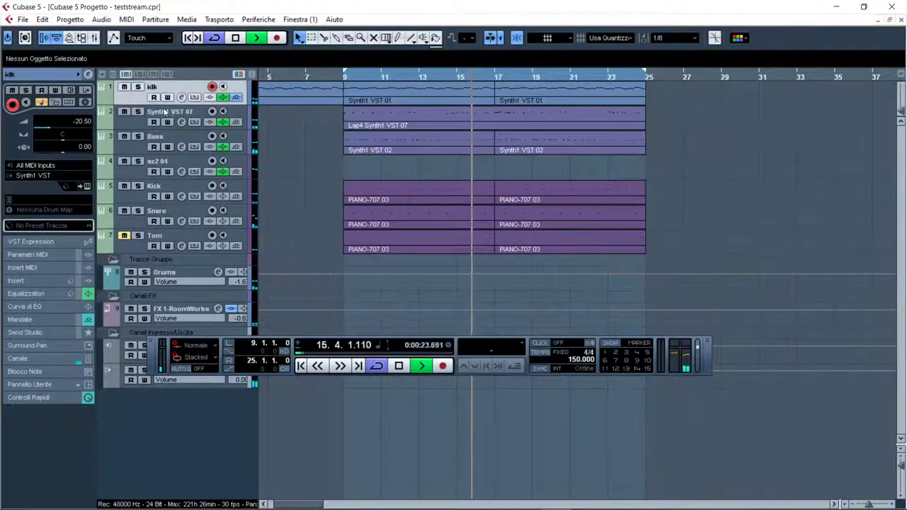
# Open the Synth1 editor of the Synth1 VST 07 track and adjust its unison spread, unison phase and oscillator FM.
pyautogui.click(115, 122)
pyautogui.click(82, 184)
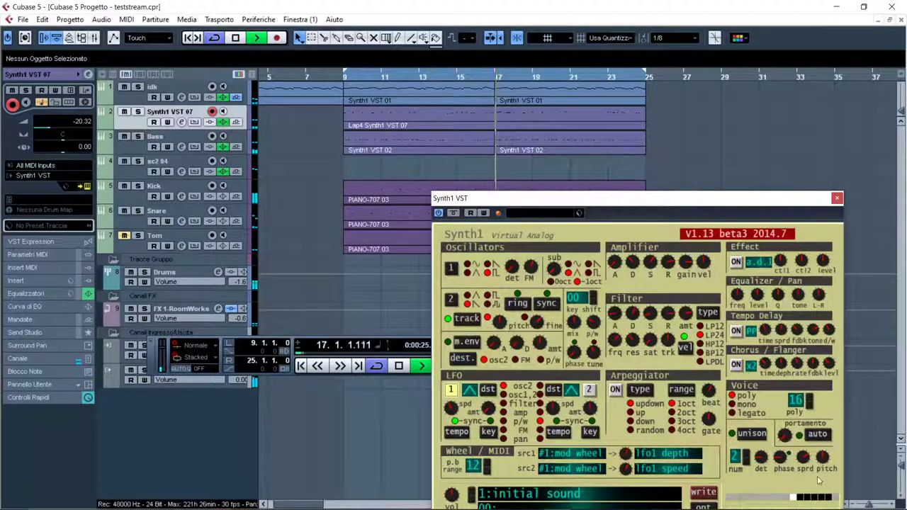
pyautogui.moveTo(803, 461); pyautogui.dragTo(820, 455)
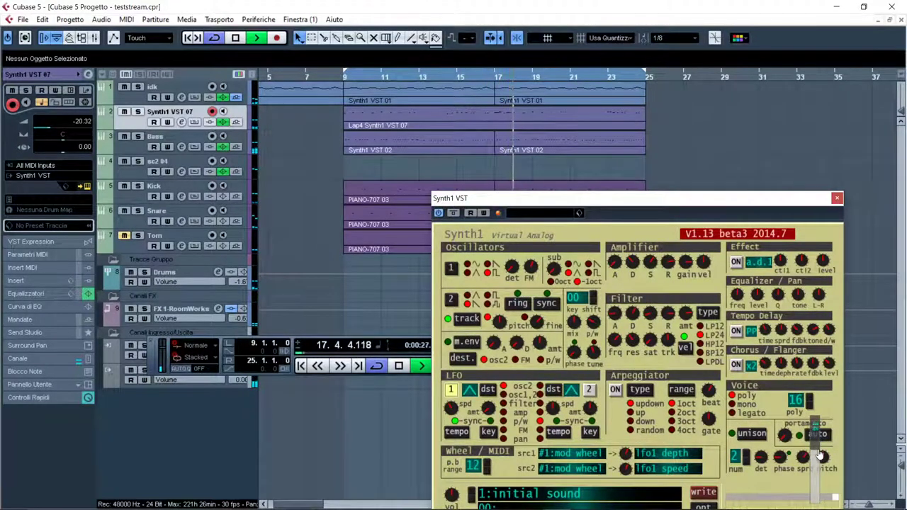
pyautogui.click(780, 459)
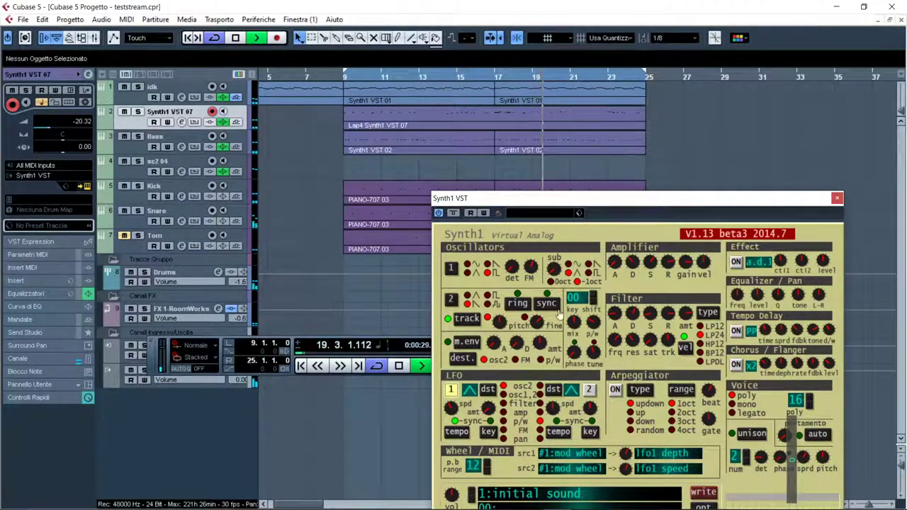
pyautogui.moveTo(529, 267); pyautogui.dragTo(547, 297)
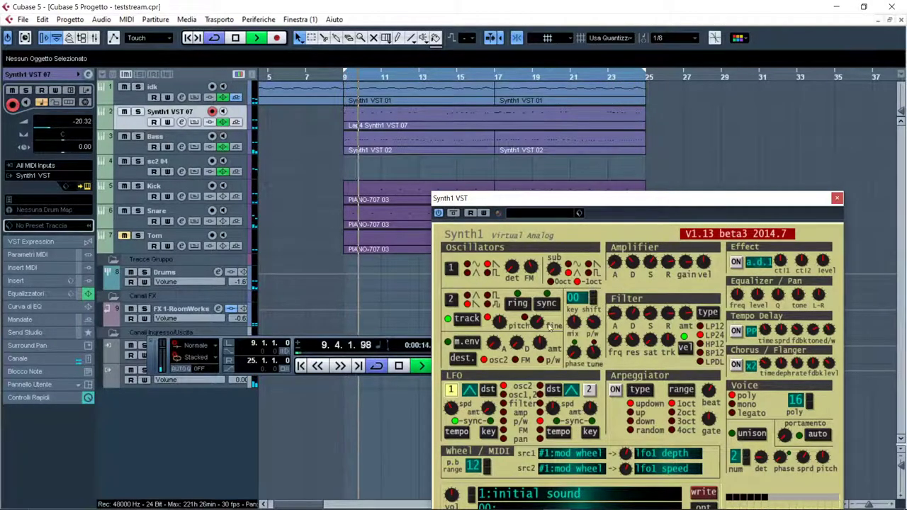
# Solo the Synth1 VST 07 track and adjust the synth's filter release, with the whole editor moved into view.
pyautogui.moveTo(550, 318)
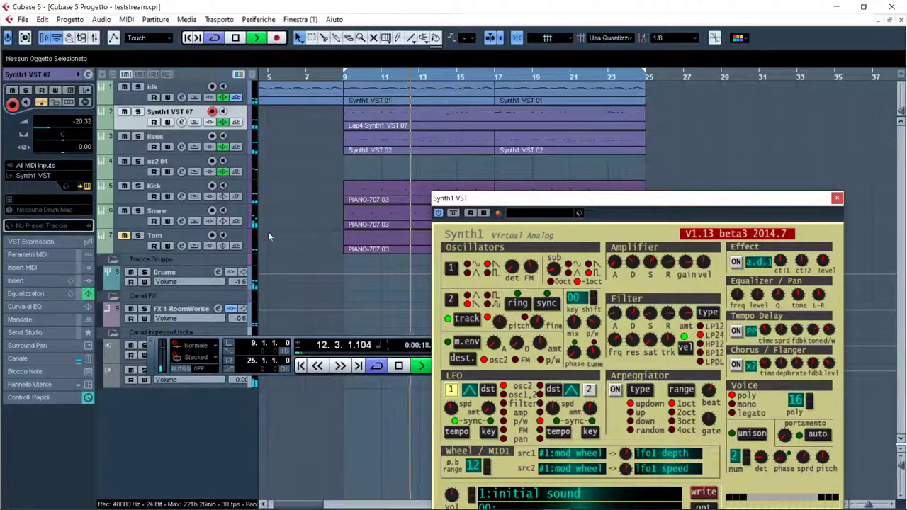
pyautogui.press('s')
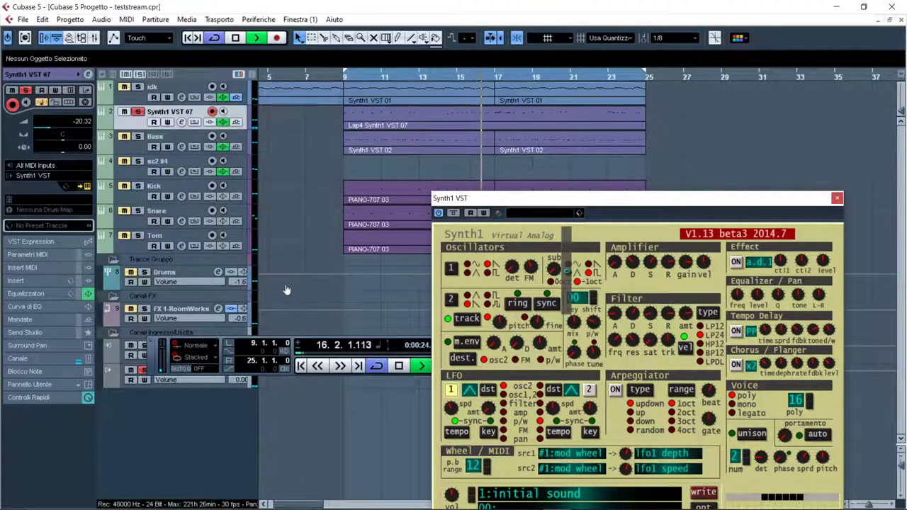
pyautogui.moveTo(544, 199); pyautogui.dragTo(391, 155)
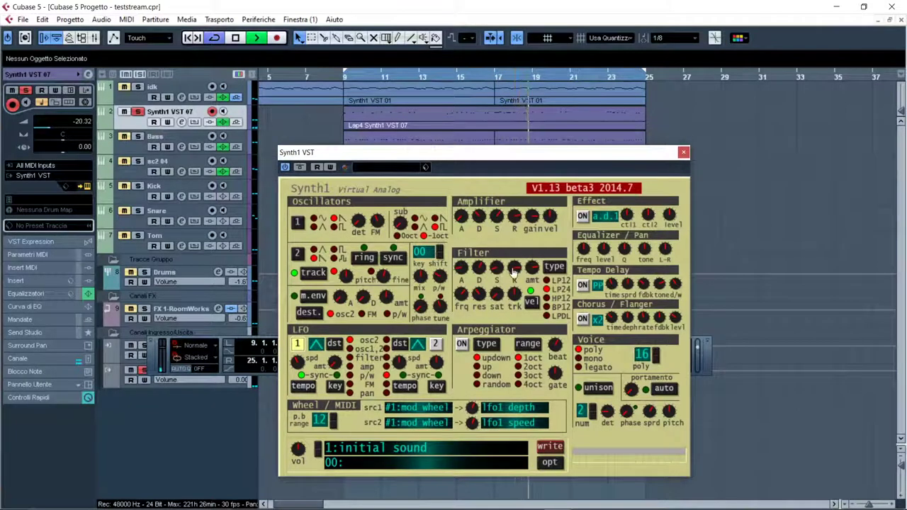
pyautogui.moveTo(514, 272); pyautogui.dragTo(513, 279)
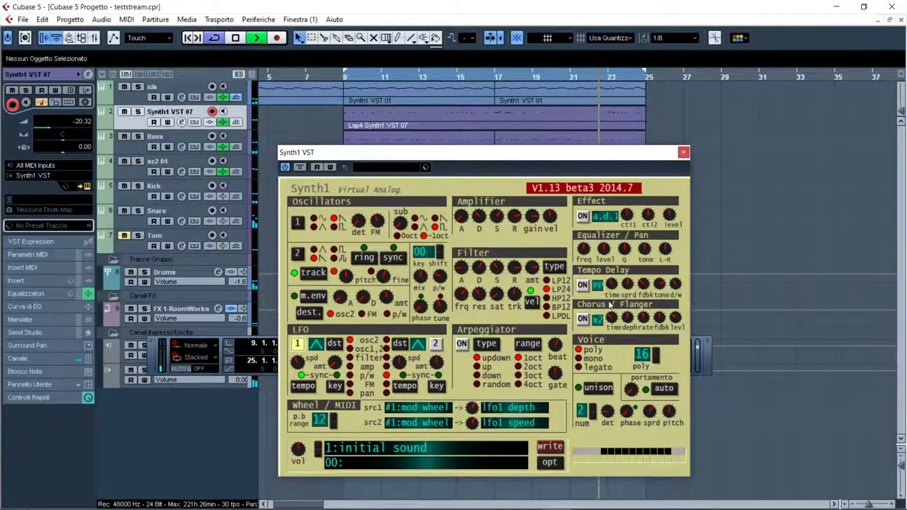
# Turn on the synth's chorus/flanger and tempo delay, adjust the delay's dry/wet mix and close the editor.
pyautogui.click(597, 320)
pyautogui.click(582, 319)
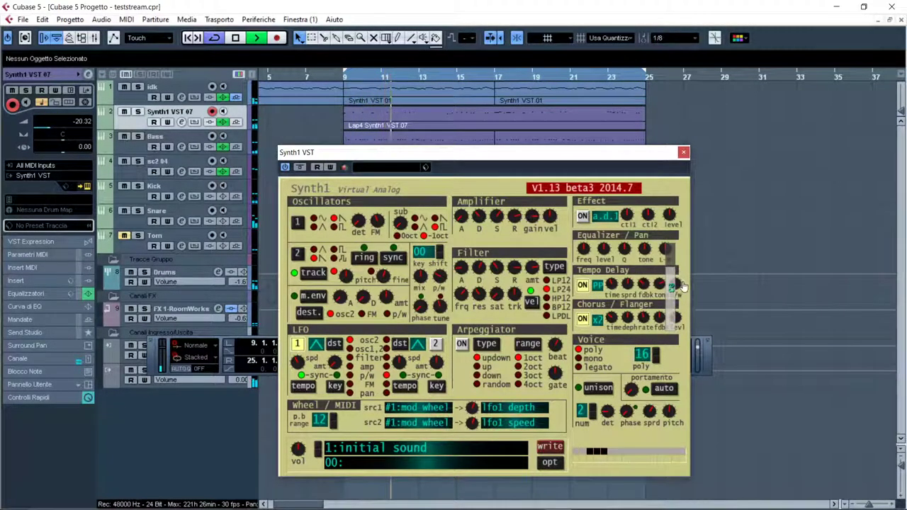
pyautogui.moveTo(677, 286); pyautogui.dragTo(683, 305)
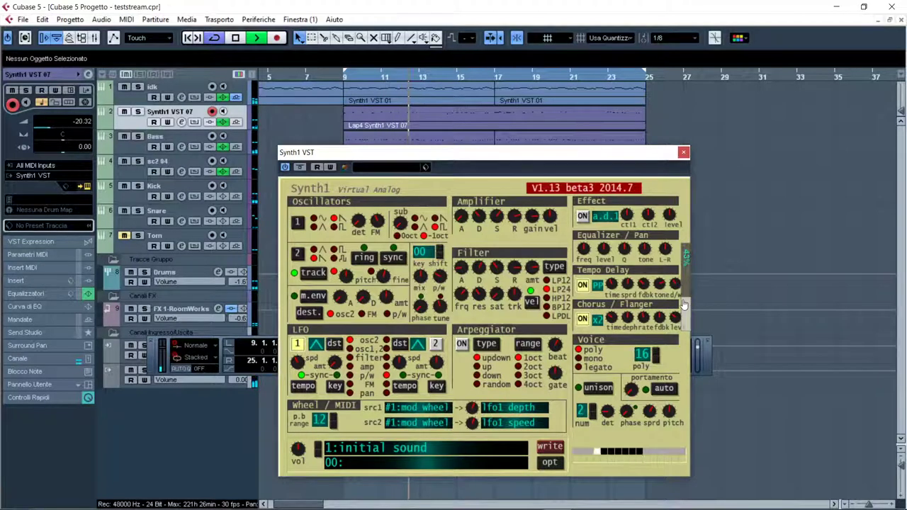
pyautogui.click(684, 152)
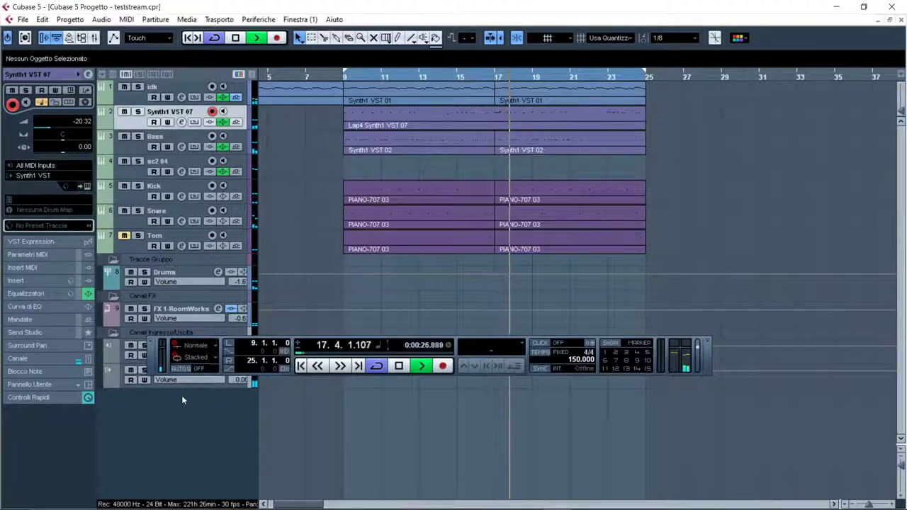
# Move the transport clear of the track list, stop playback and rename the Synth1 VST 07 track to CheesySynth.
pyautogui.moveTo(148, 358); pyautogui.dragTo(439, 398)
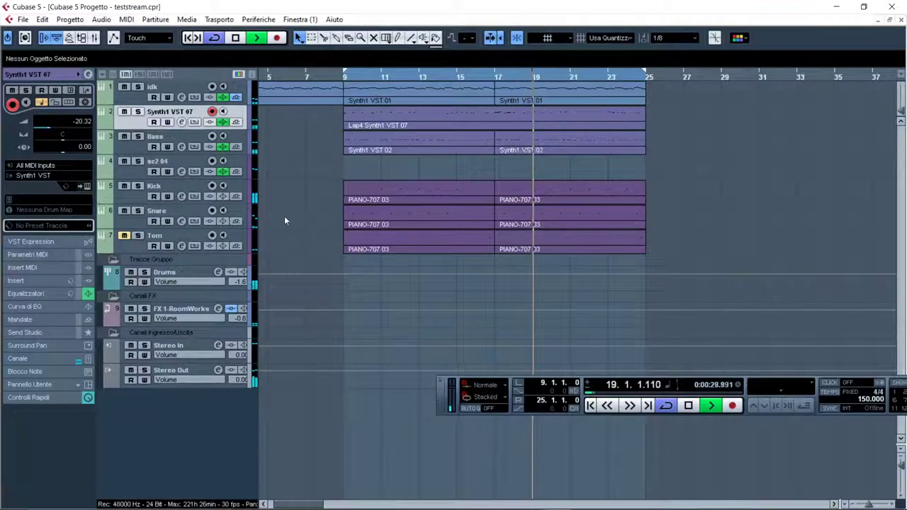
pyautogui.press('space')
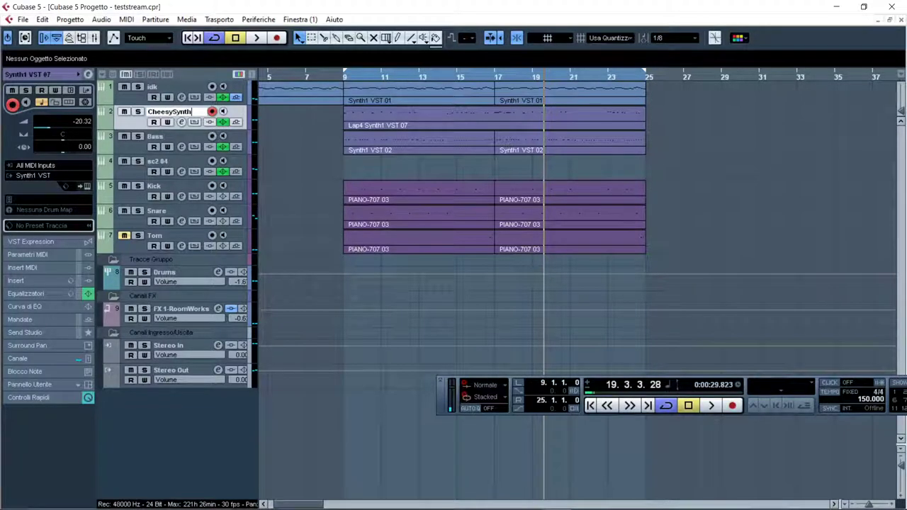
pyautogui.press('Return')
pyautogui.moveTo(635, 500)
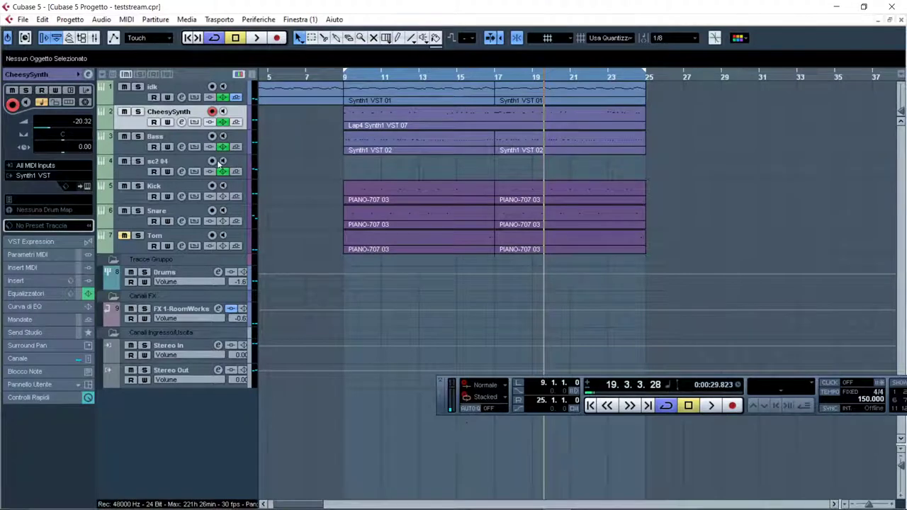
# Select the Bass track and play the loop from bar 9 to listen to the arrangement, stopping around bar 12.
pyautogui.click(174, 133)
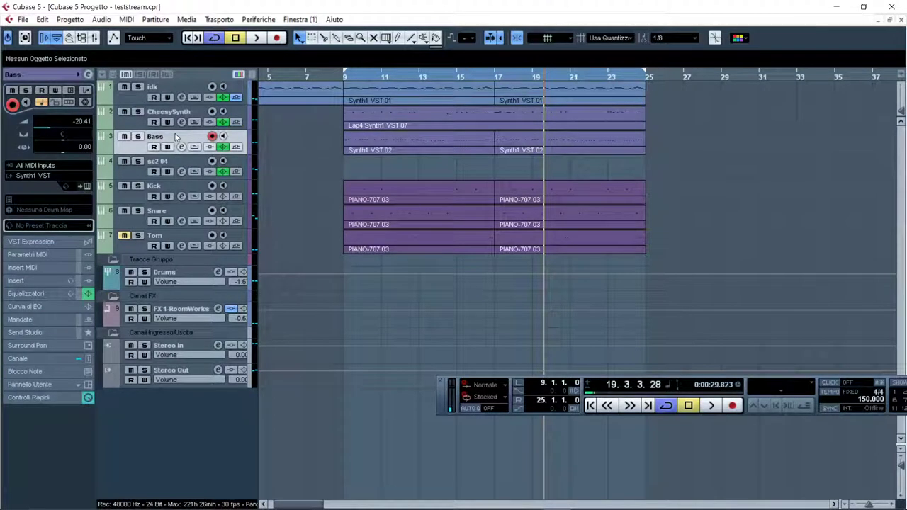
pyautogui.click(344, 80)
pyautogui.press('space')
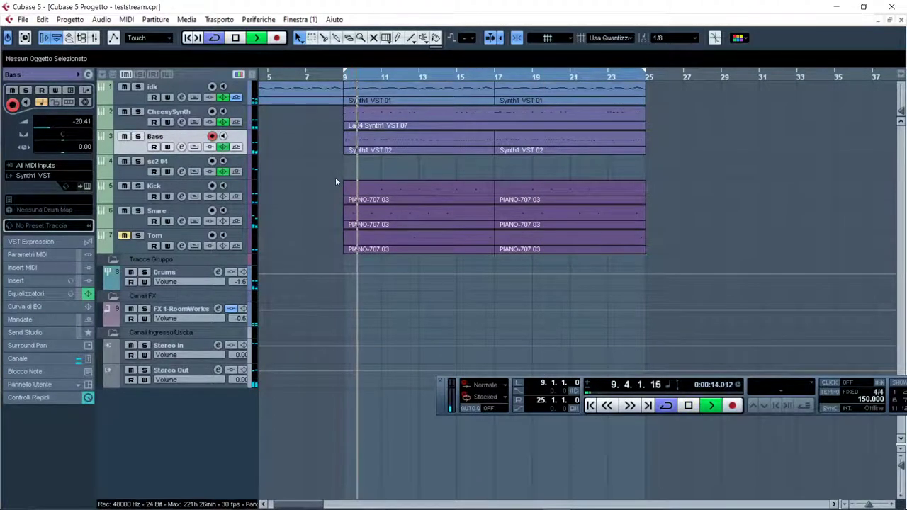
pyautogui.moveTo(308, 504); pyautogui.dragTo(304, 506)
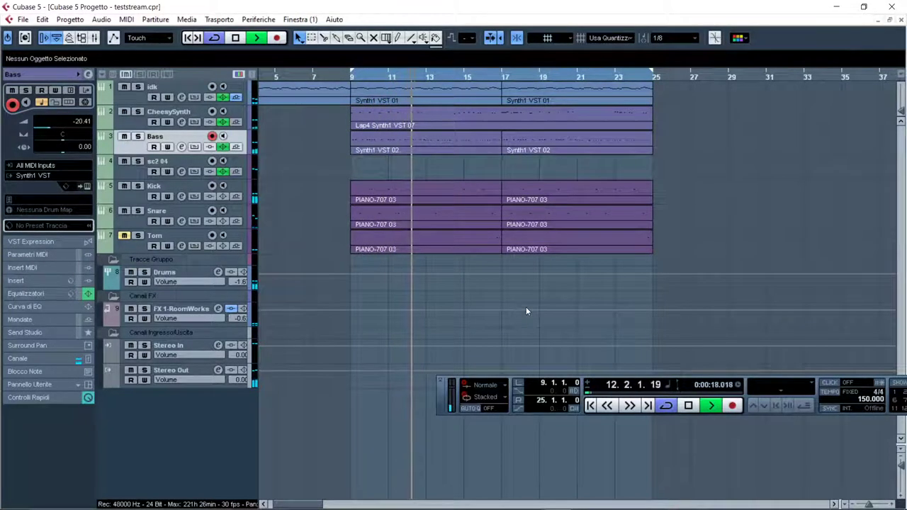
pyautogui.press('space')
pyautogui.moveTo(415, 277); pyautogui.dragTo(638, 268)
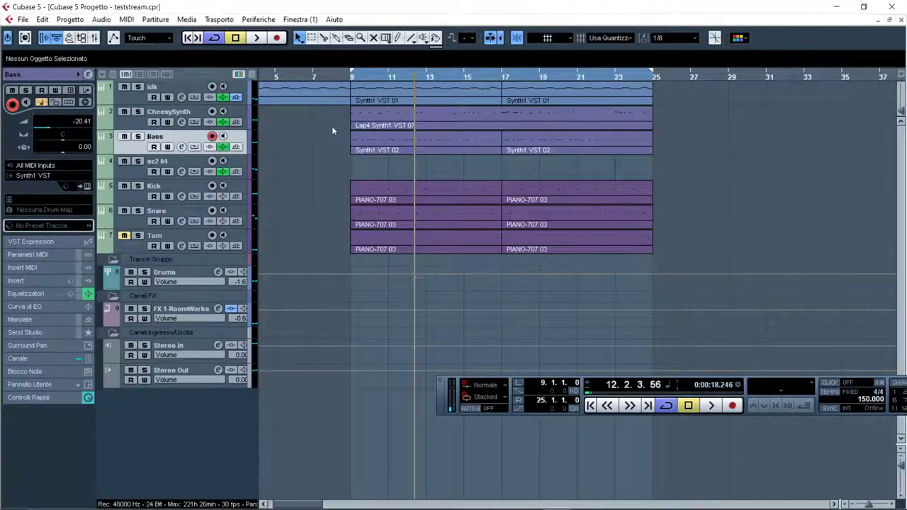
# Play the loop from bar 9, open the Bass track's Synth1 editor and adjust its filter frequency and oscillator pulse width.
pyautogui.click(350, 78)
pyautogui.press('space')
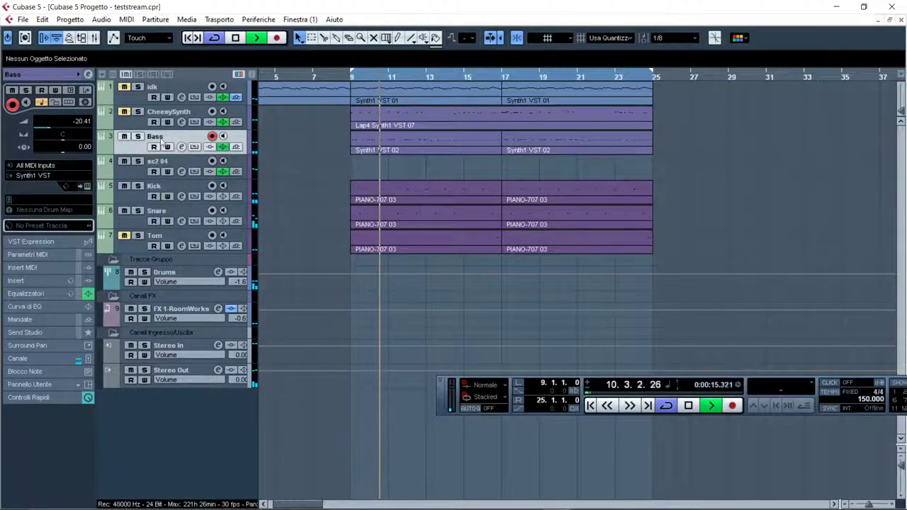
pyautogui.click(83, 186)
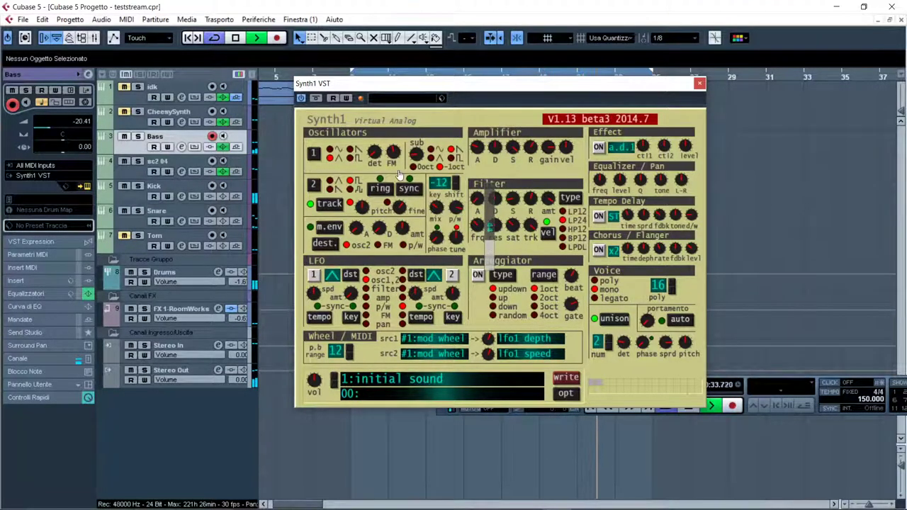
pyautogui.moveTo(425, 89); pyautogui.dragTo(449, 139)
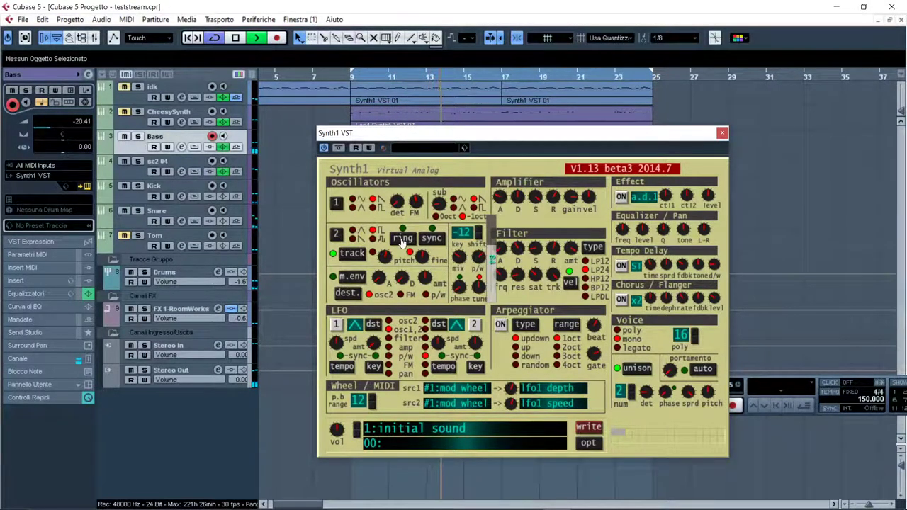
pyautogui.click(354, 241)
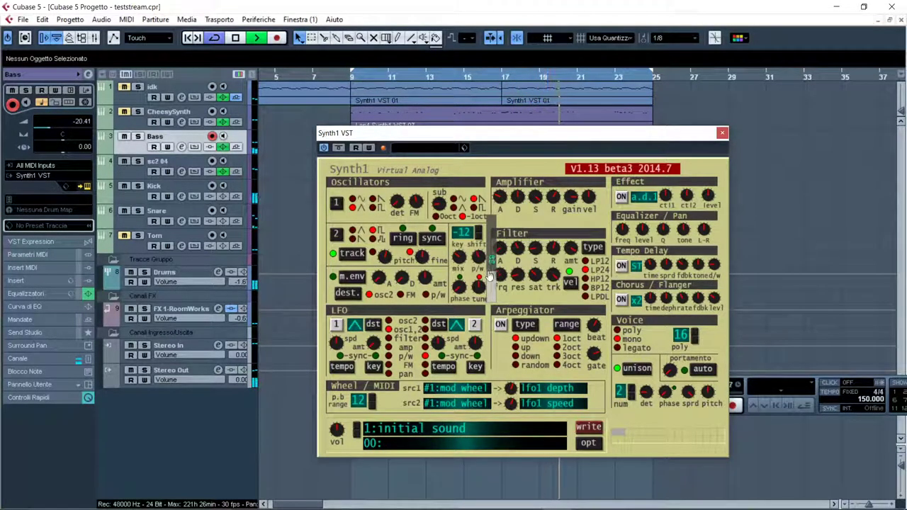
# Toggle the idk track's mute and solo during playback to compare its sound with the bass.
pyautogui.click(123, 87)
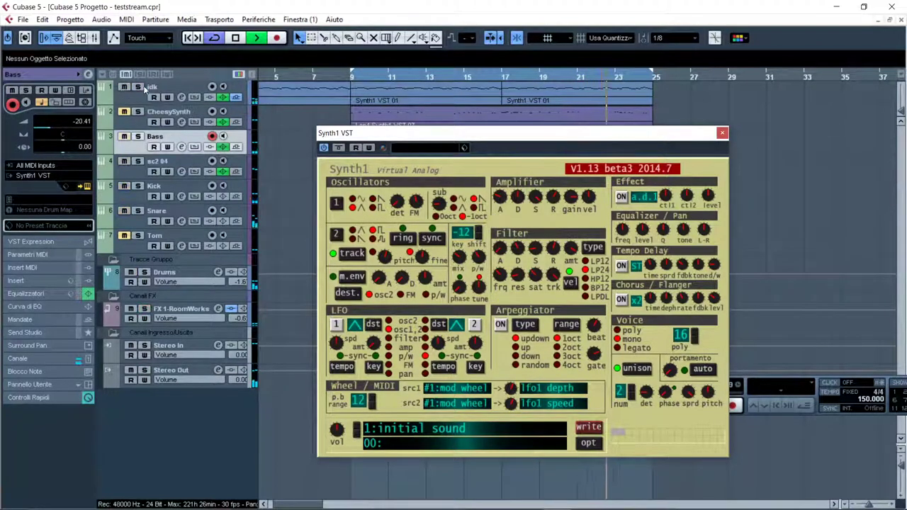
pyautogui.click(137, 87)
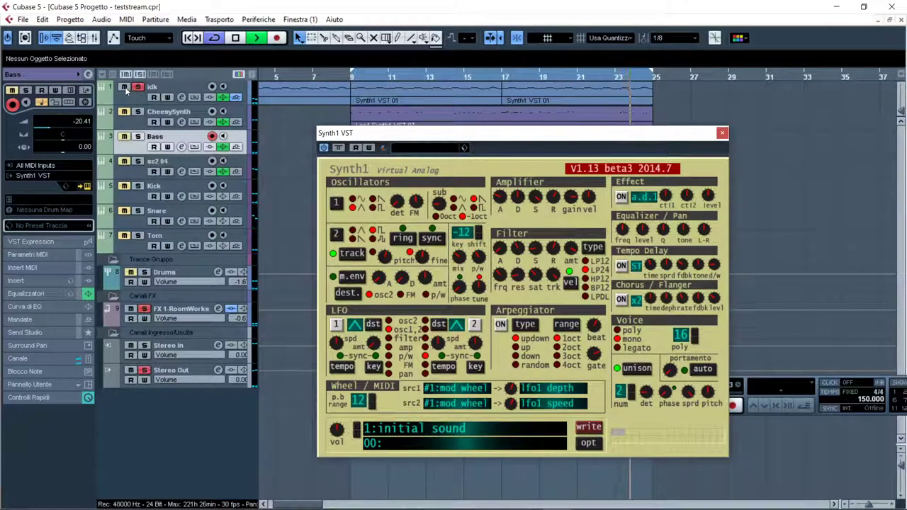
pyautogui.click(125, 89)
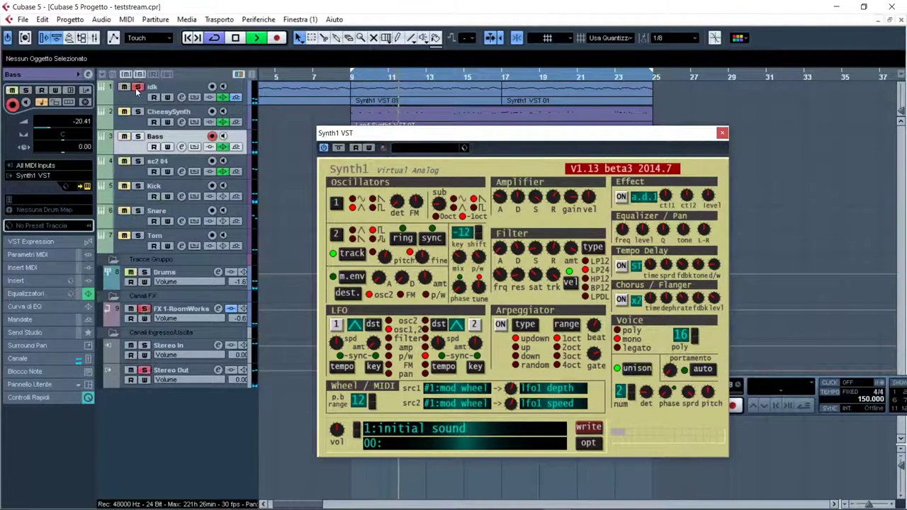
pyautogui.click(137, 88)
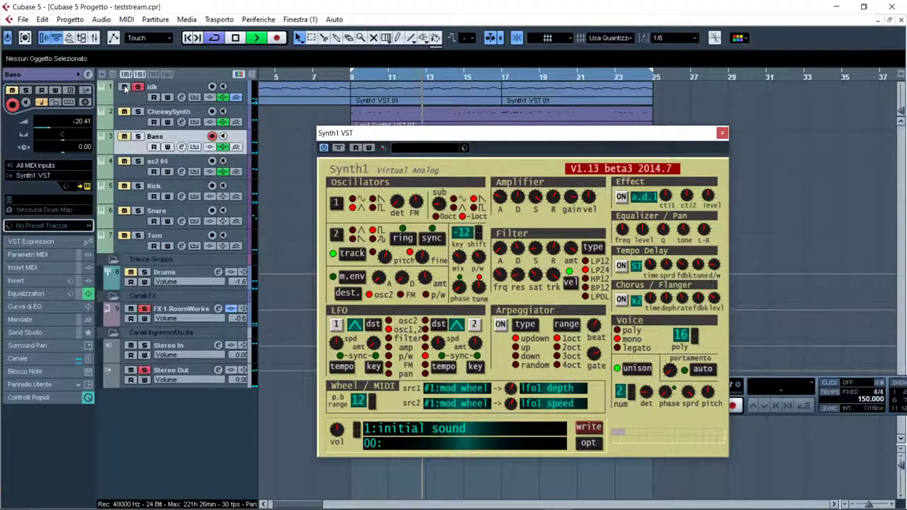
pyautogui.click(124, 86)
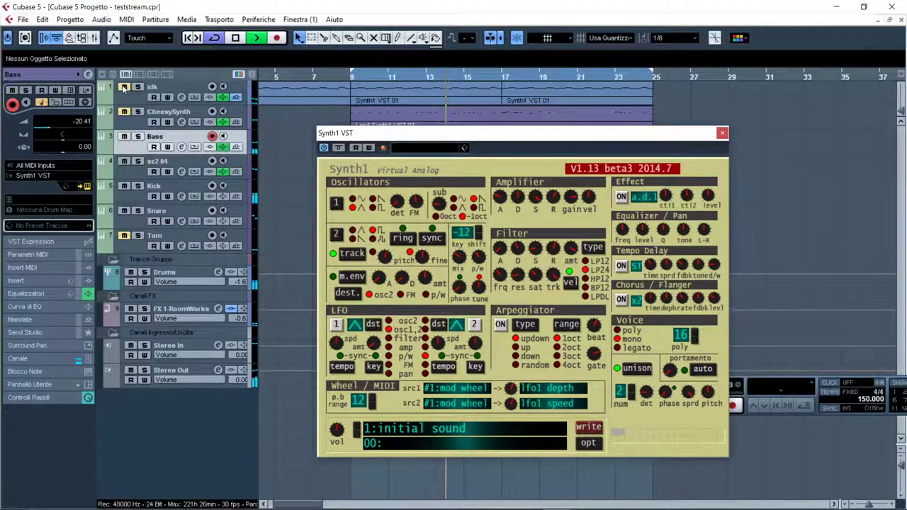
pyautogui.click(125, 87)
pyautogui.click(125, 89)
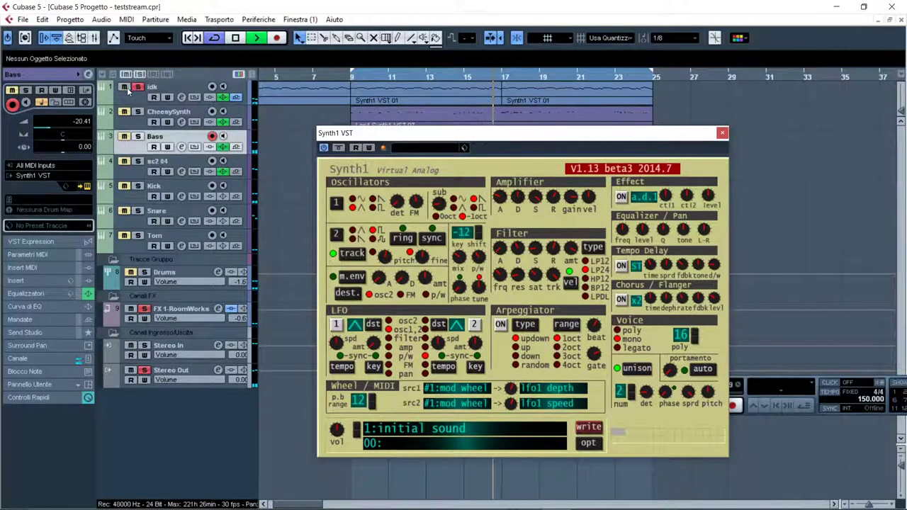
pyautogui.click(124, 87)
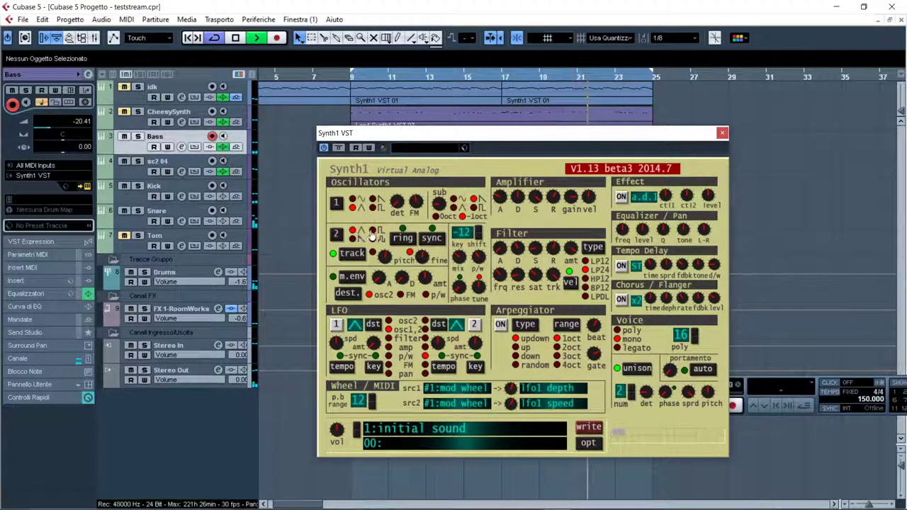
# Adjust the bass synth's oscillator 2 pitch, filter frequency and sub-oscillator level.
pyautogui.moveTo(389, 258); pyautogui.dragTo(395, 263)
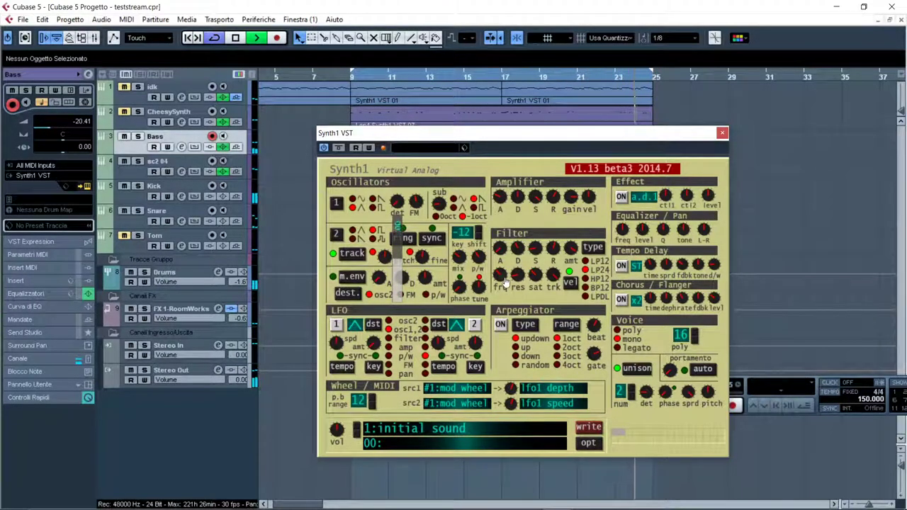
pyautogui.moveTo(551, 267); pyautogui.dragTo(517, 294)
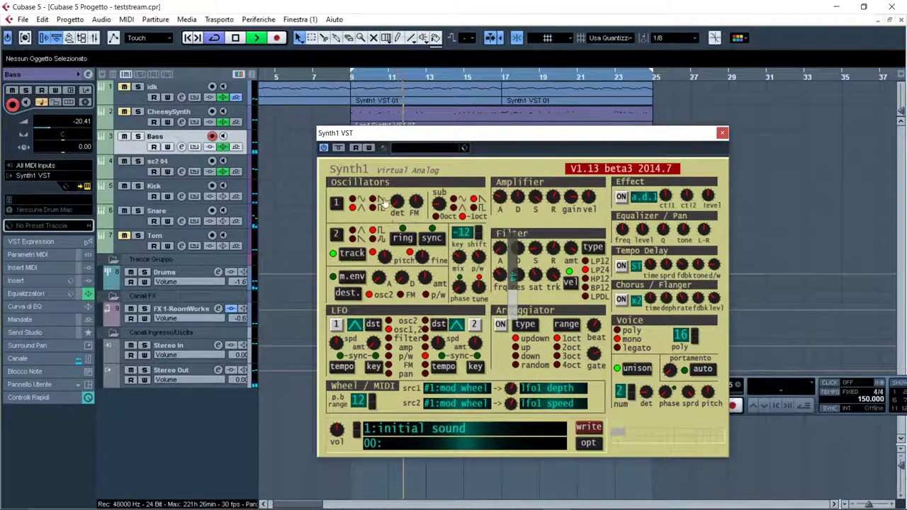
pyautogui.click(437, 205)
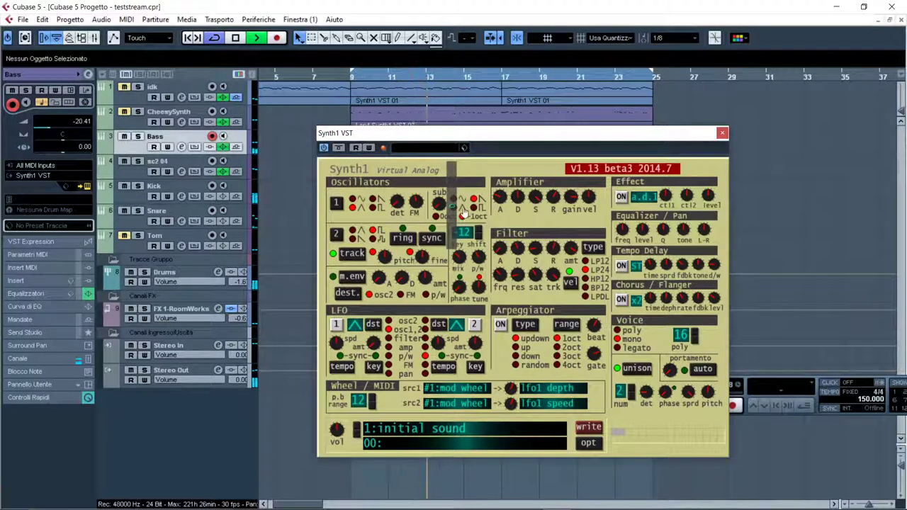
pyautogui.moveTo(447, 208); pyautogui.dragTo(413, 239)
# Switch the bass synth's oscillators 1 and 2 to sawtooth waves and adjust the oscillator pitch, mix and unison detune.
pyautogui.moveTo(379, 202); pyautogui.dragTo(375, 201)
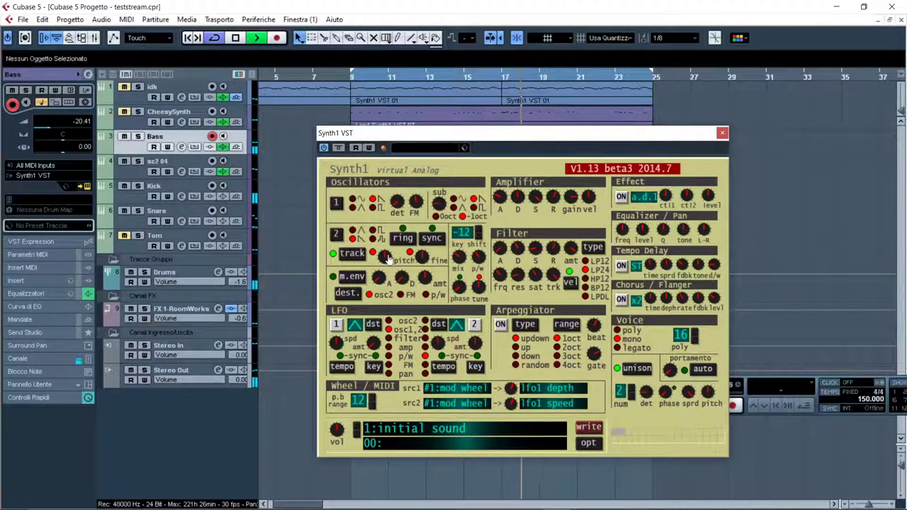
pyautogui.moveTo(423, 260); pyautogui.dragTo(397, 290)
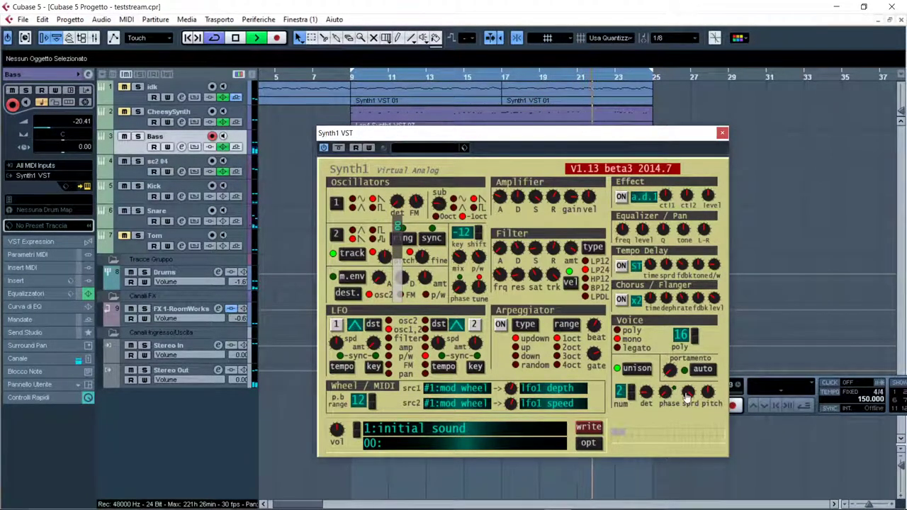
pyautogui.moveTo(705, 391); pyautogui.dragTo(659, 431)
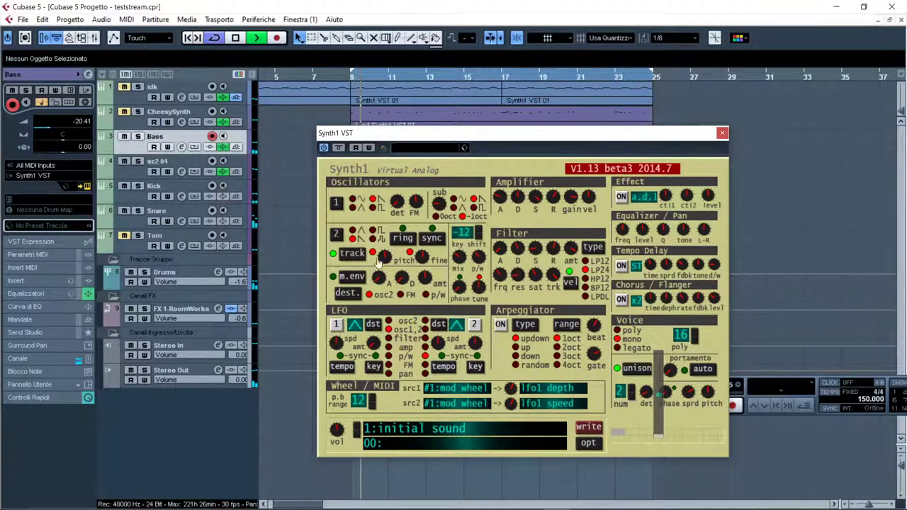
pyautogui.moveTo(384, 261); pyautogui.dragTo(401, 276)
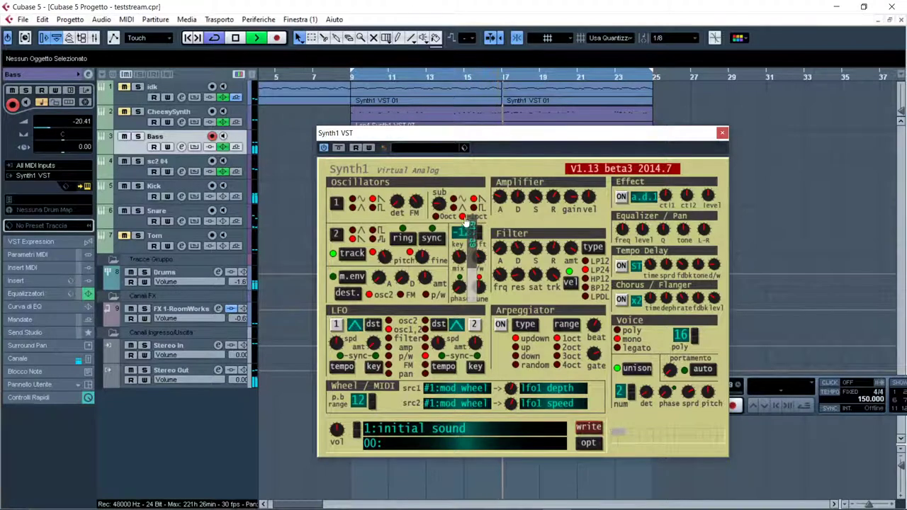
# Turn on the bass synth's chorus/flanger, adjust its time and fine-tune the unison and sub-oscillator settings.
pyautogui.click(622, 300)
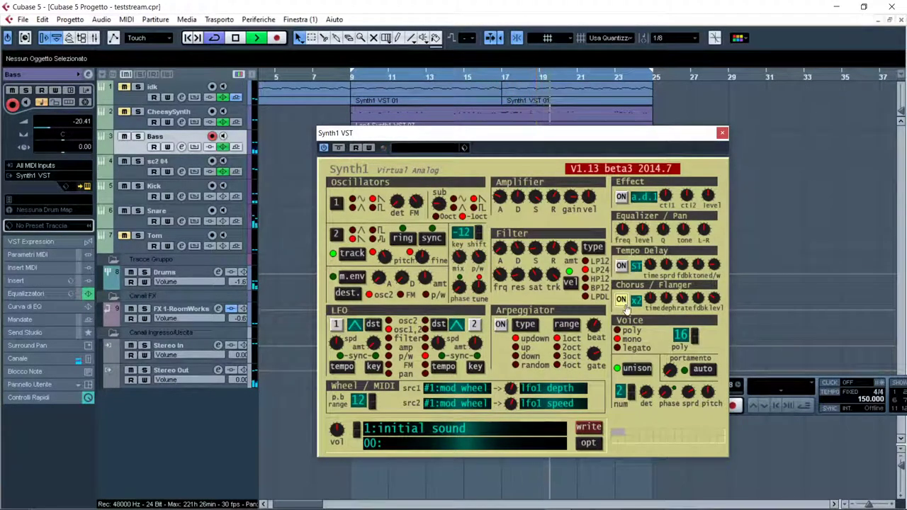
pyautogui.moveTo(681, 301); pyautogui.dragTo(661, 352)
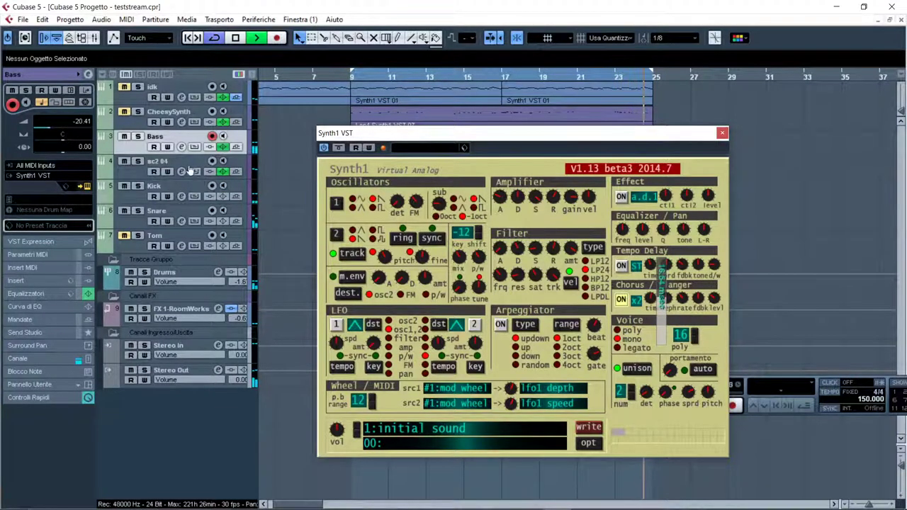
pyautogui.click(162, 214)
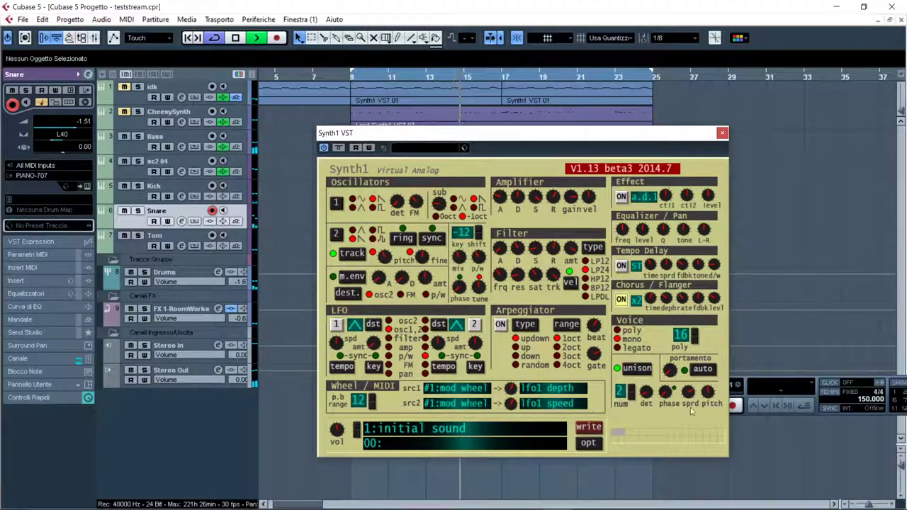
pyautogui.moveTo(663, 391); pyautogui.dragTo(662, 439)
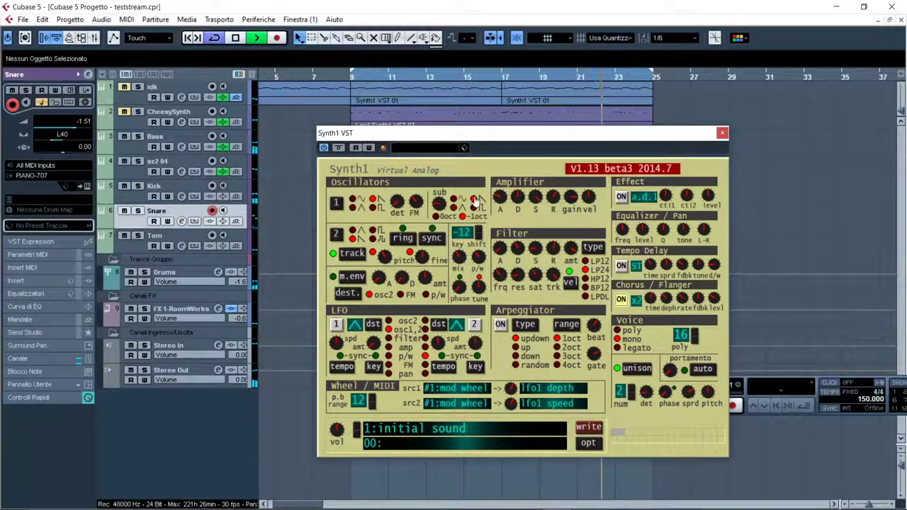
pyautogui.moveTo(440, 204); pyautogui.dragTo(448, 242)
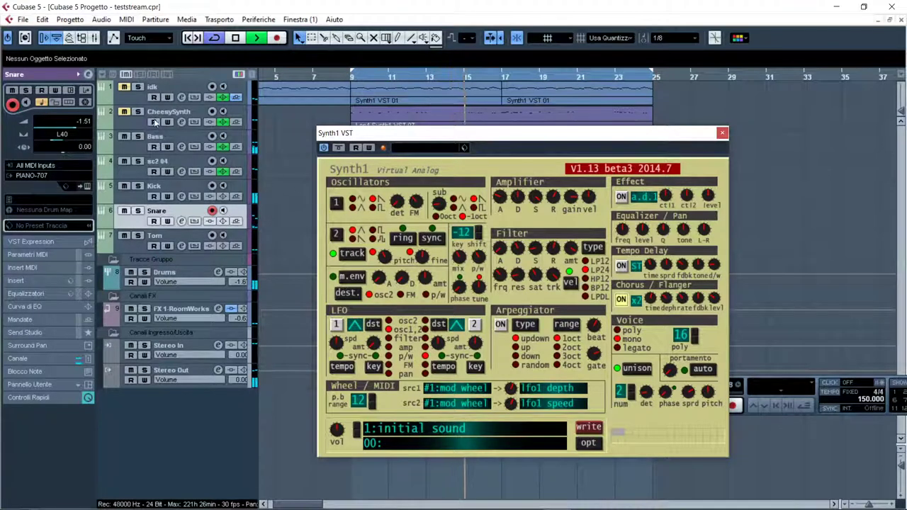
# Unmute the idk, CheesySynth and Tom tracks, set the Bass track's volume to -21.86 and close the synth editor.
pyautogui.click(125, 86)
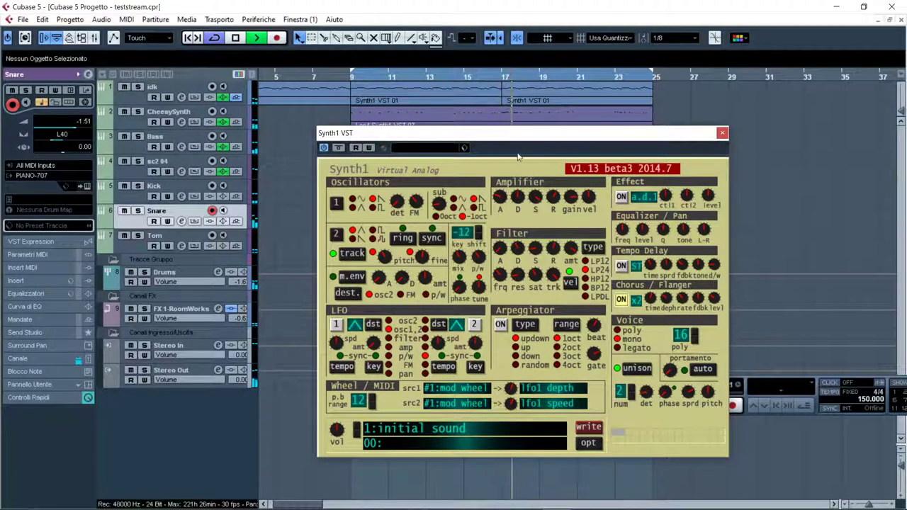
pyautogui.click(185, 139)
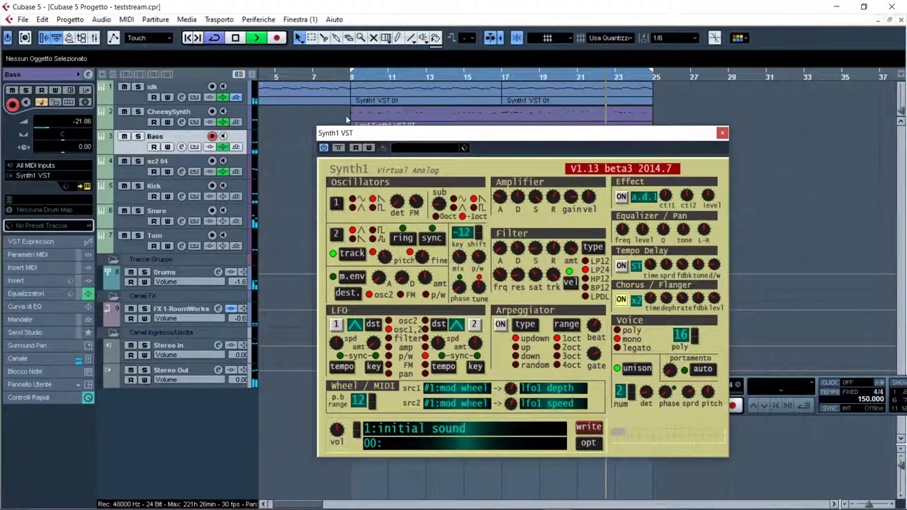
pyautogui.click(721, 133)
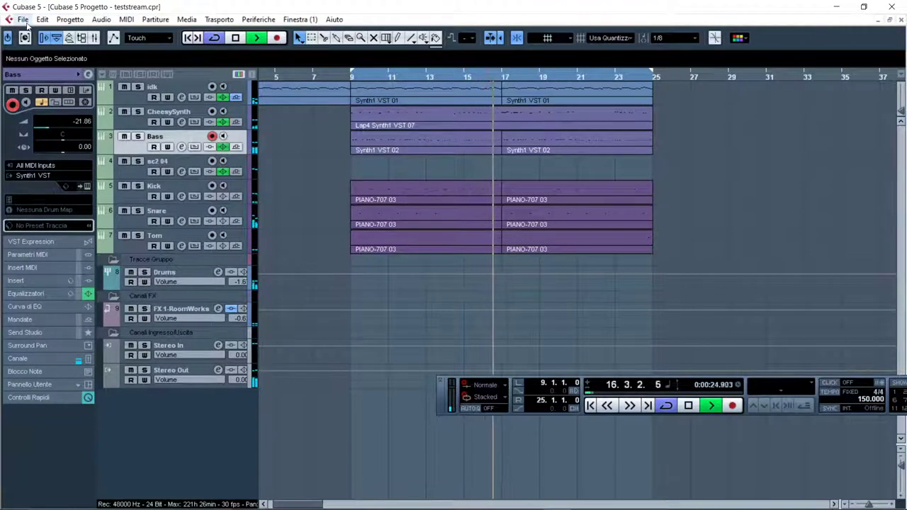
# Save the project under its current name and stop playback near the end of the loop.
pyautogui.click(26, 21)
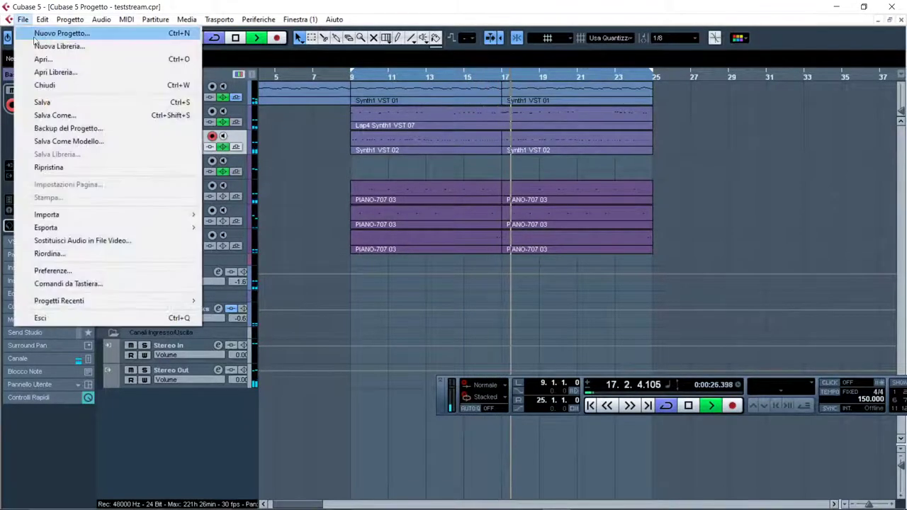
pyautogui.click(42, 102)
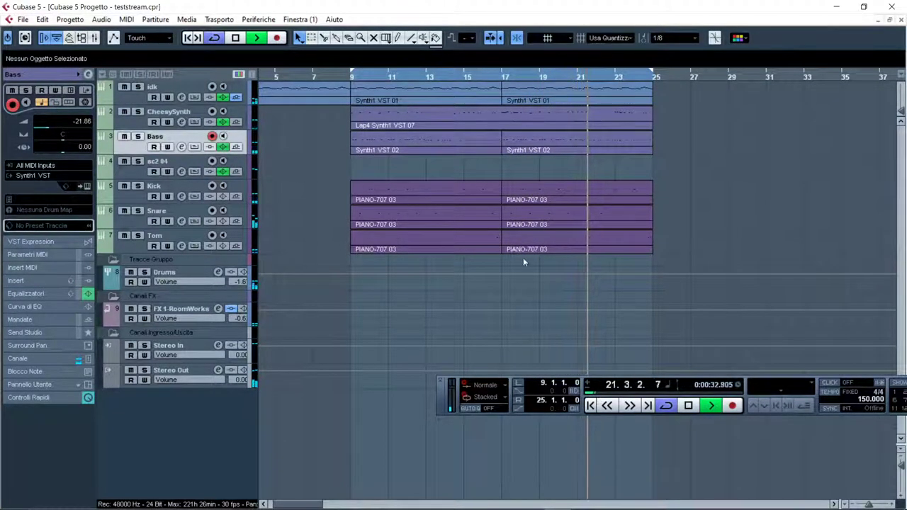
pyautogui.moveTo(293, 503); pyautogui.dragTo(286, 507)
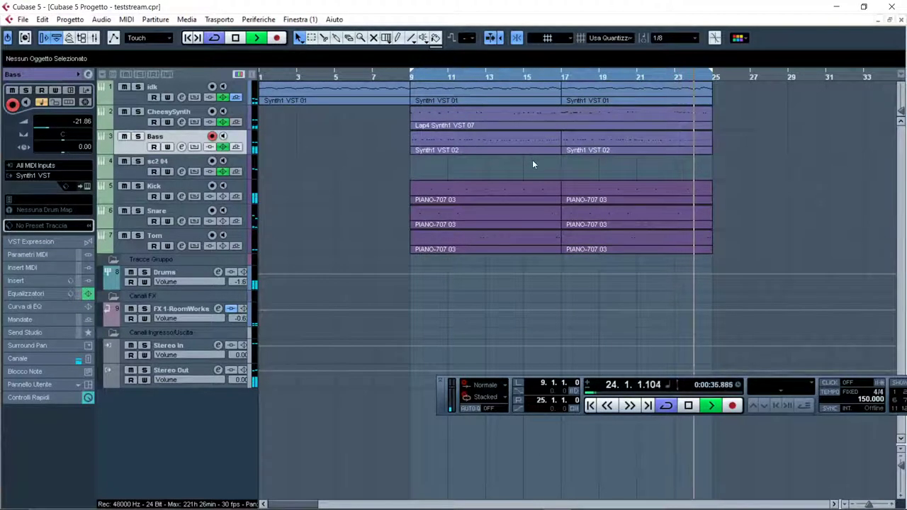
pyautogui.press('space')
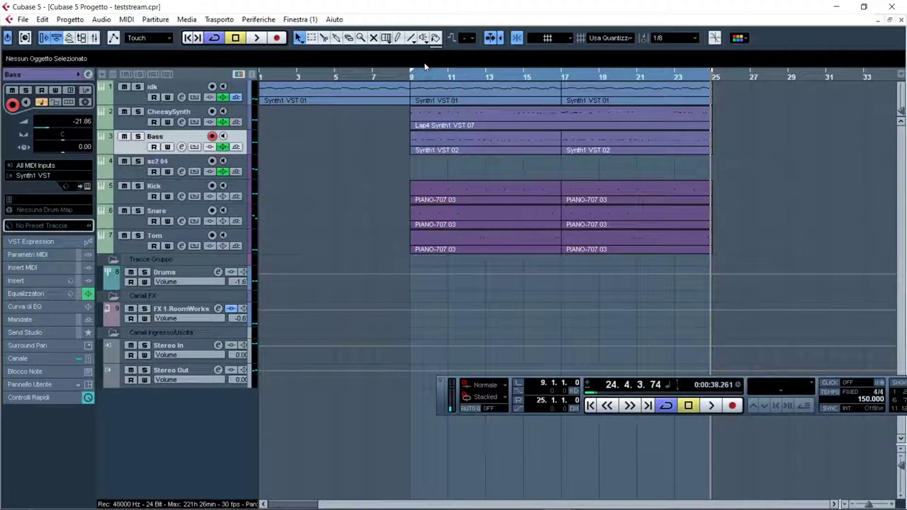
# Move the playhead between the project start, bar 9 and about bar 20 to review the arrangement.
pyautogui.click(260, 74)
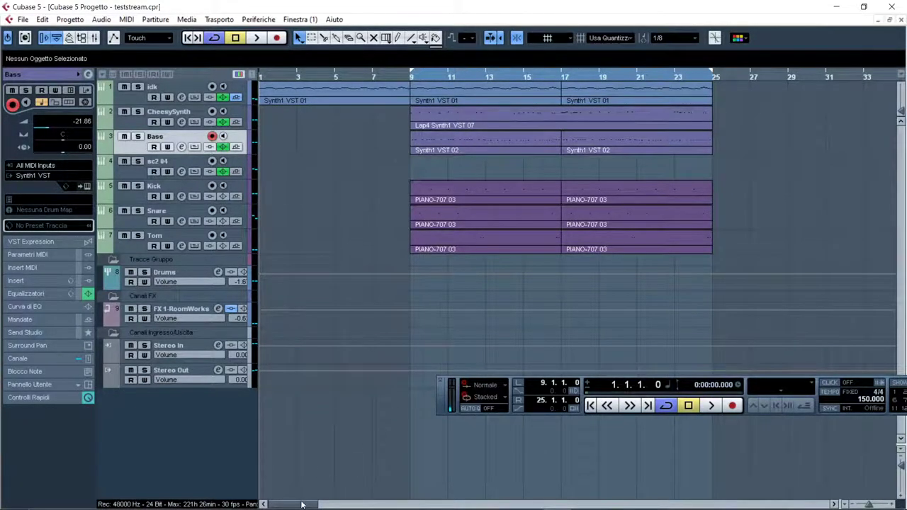
pyautogui.moveTo(310, 504); pyautogui.dragTo(318, 443)
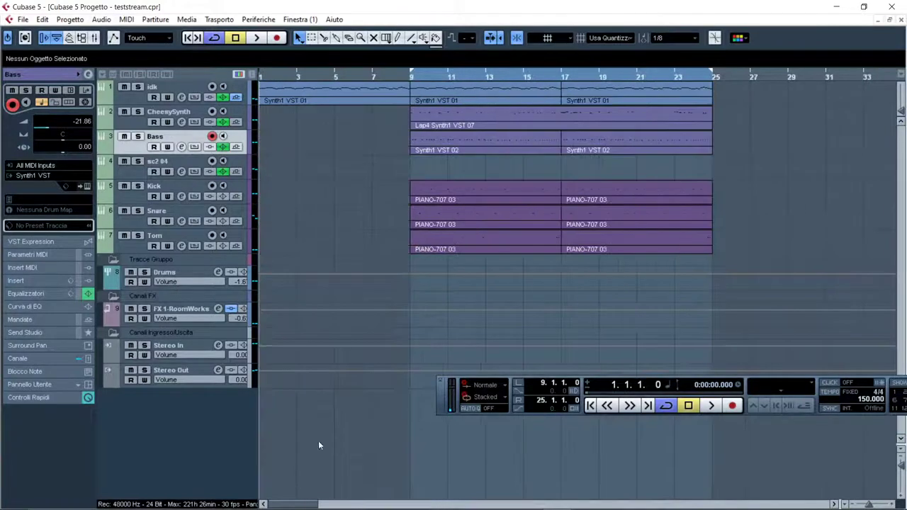
pyautogui.click(408, 76)
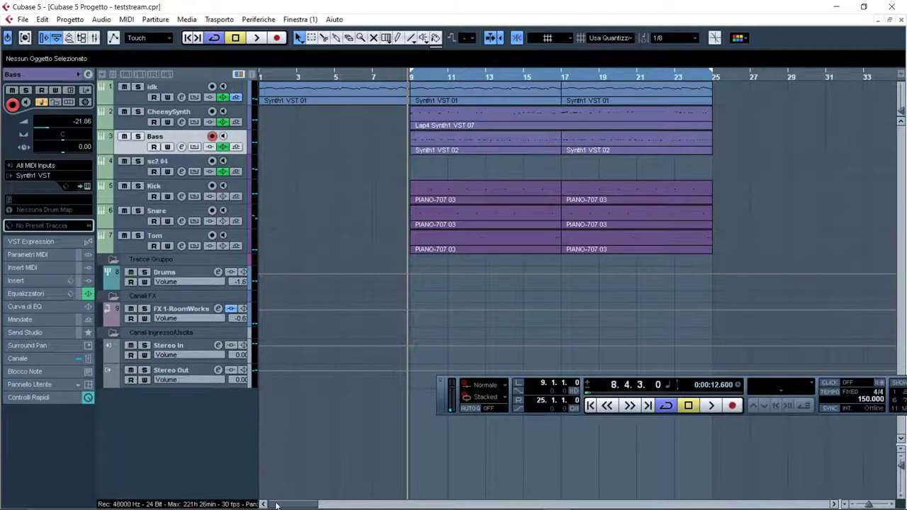
pyautogui.click(261, 77)
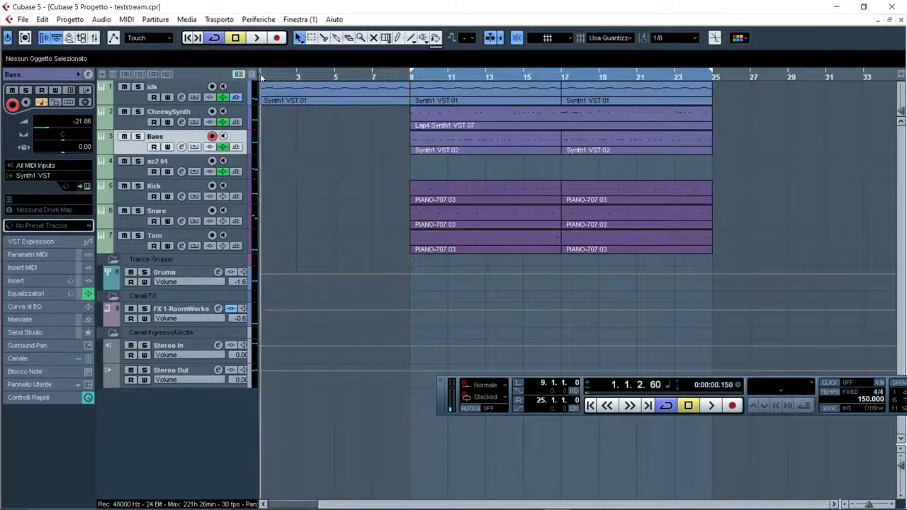
pyautogui.click(260, 76)
pyautogui.moveTo(262, 78); pyautogui.dragTo(631, 71)
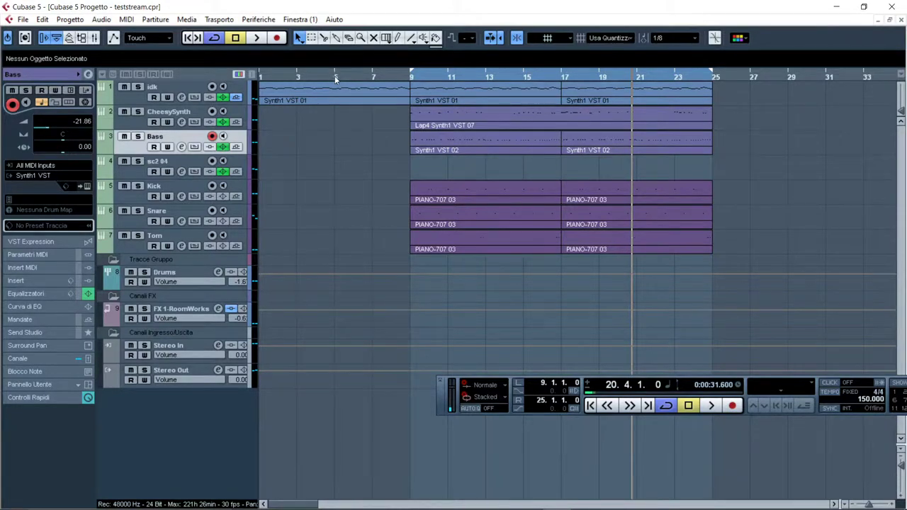
pyautogui.moveTo(735, 503)
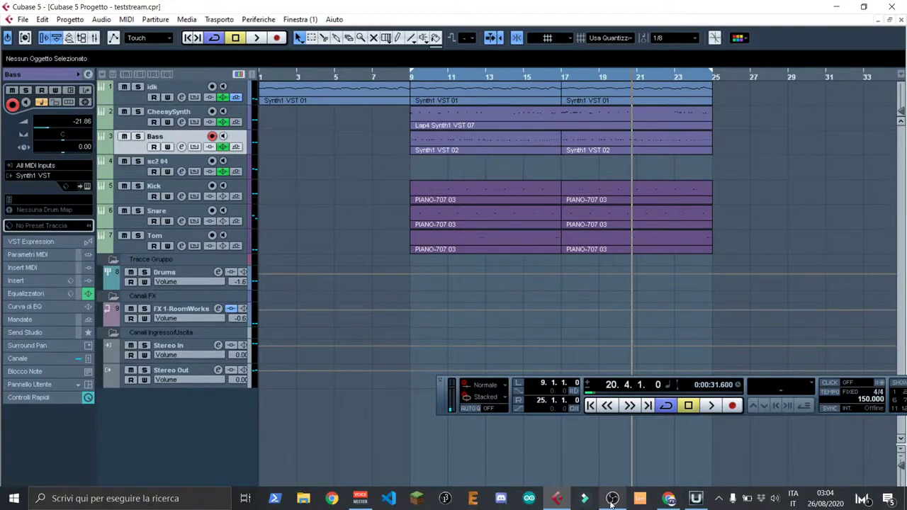
pyautogui.moveTo(611, 500)
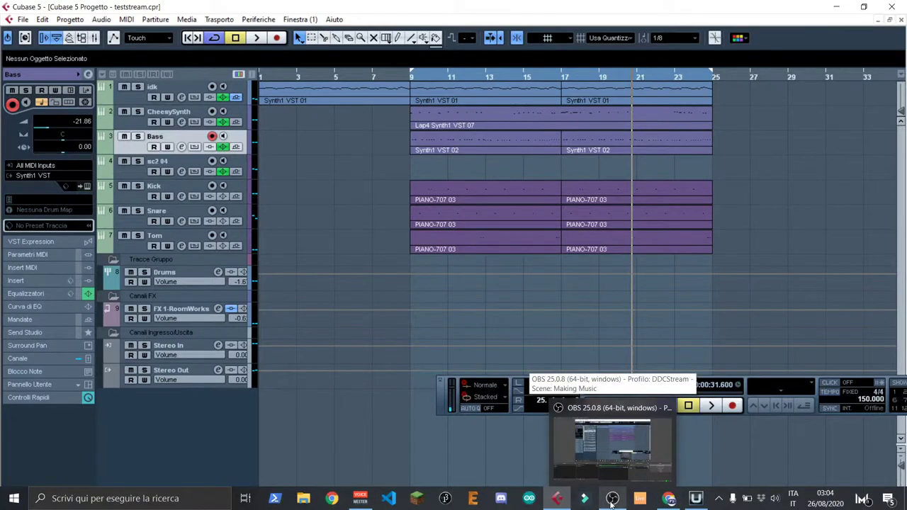